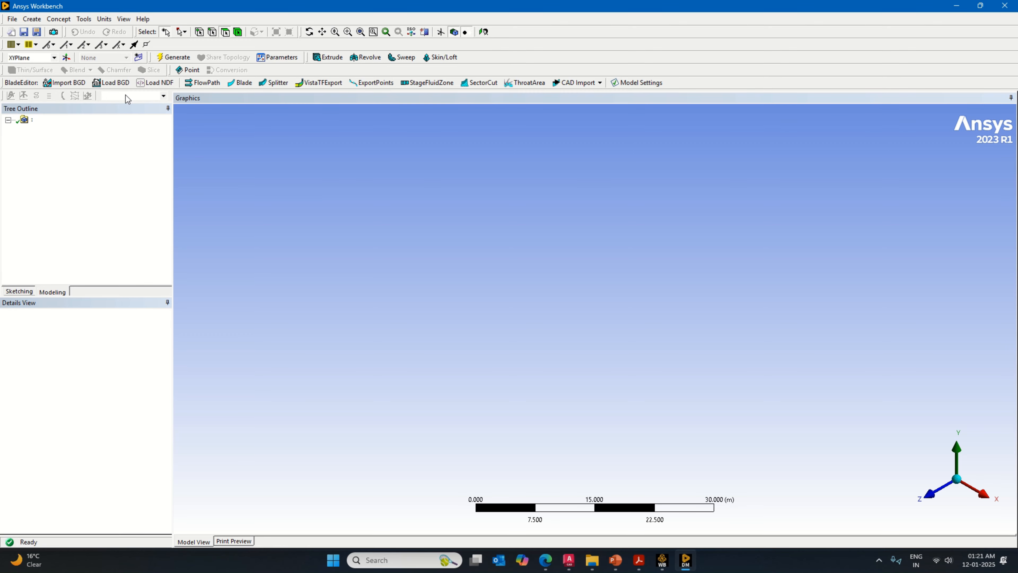
Step: Set the model units to millimetres and add a box primitive based on the XY plane
click(106, 19)
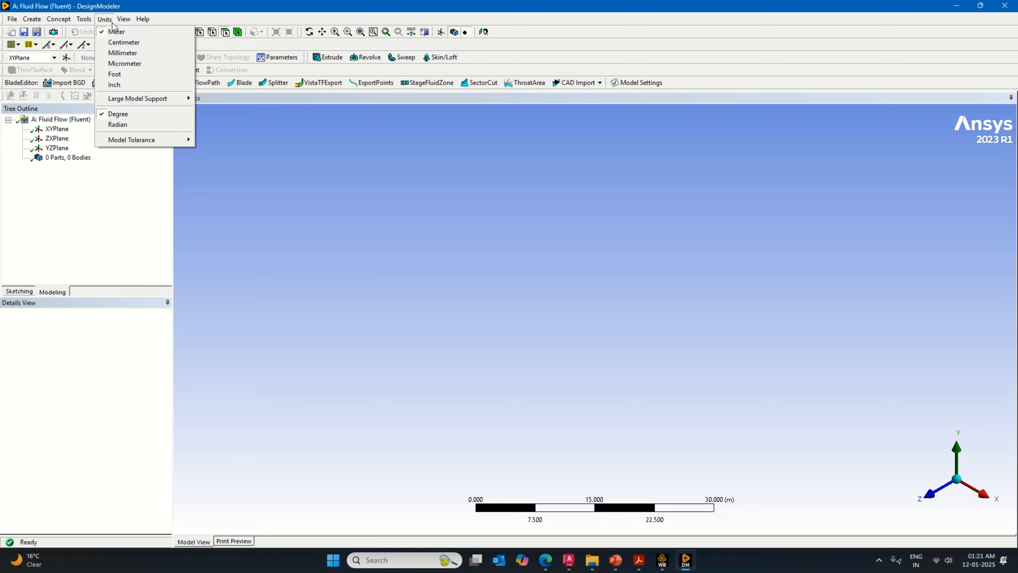
click(126, 53)
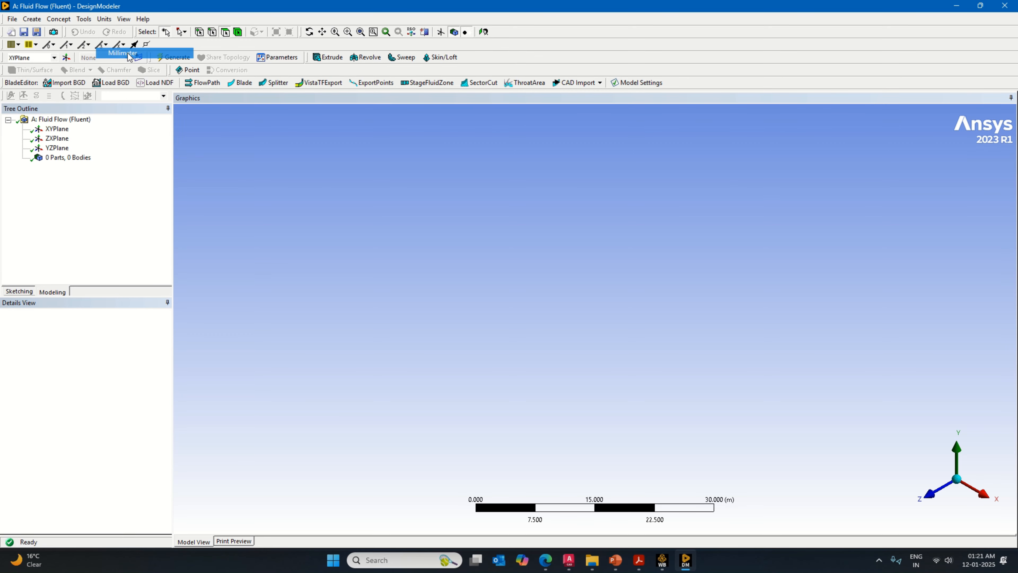
click(66, 129)
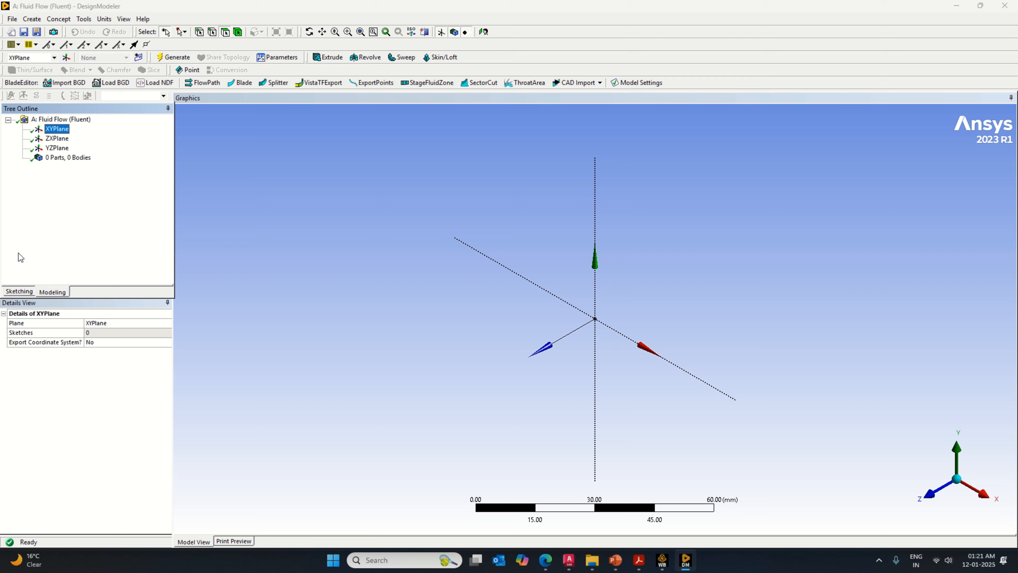
click(31, 18)
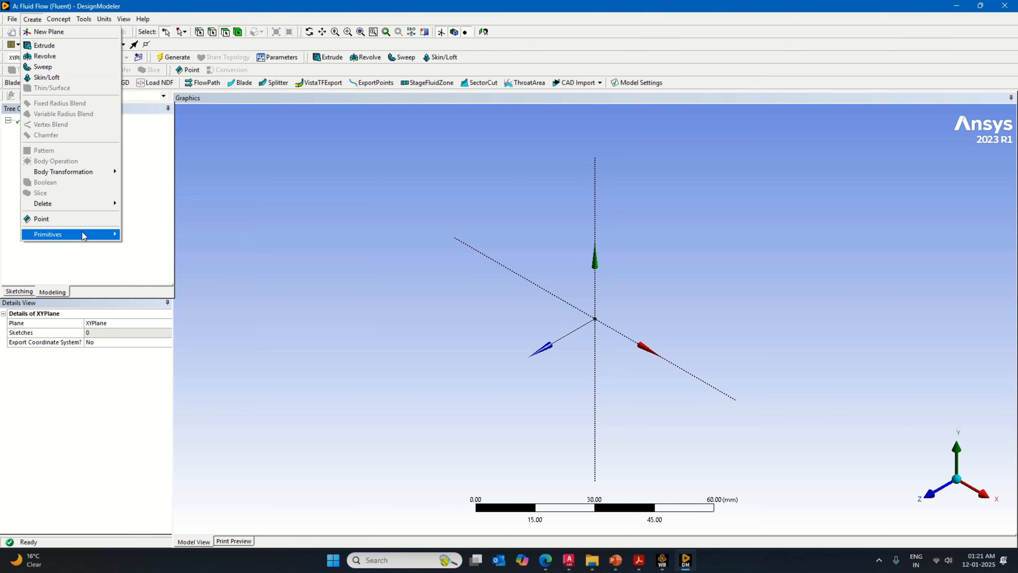
mouse_move(84, 235)
click(145, 245)
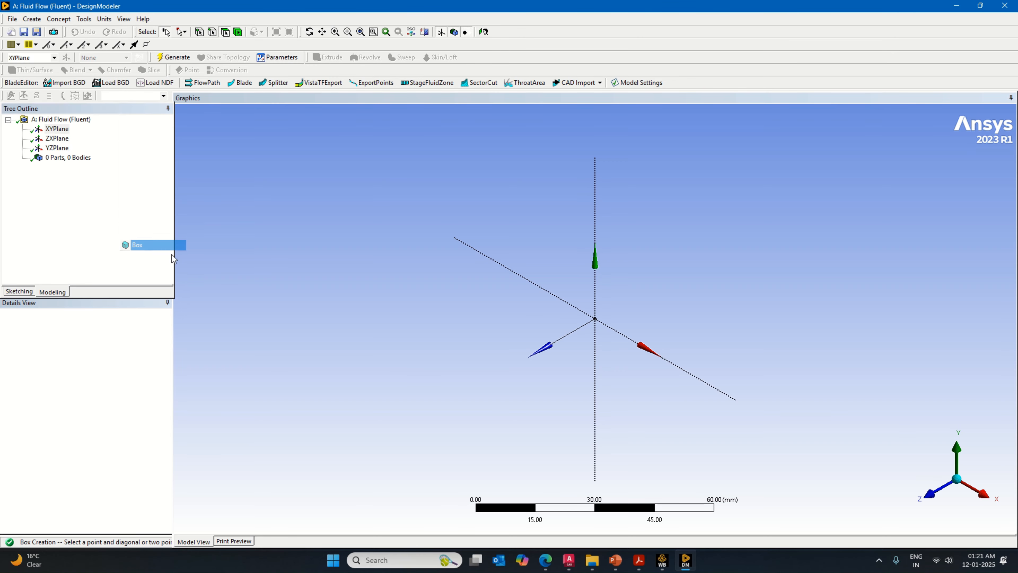
Step: Consult the plate drawing in AutoCAD and, back in DesignModeler, set the box's diagonal components to X 160, Y 75 and Z 34 mm
click(569, 562)
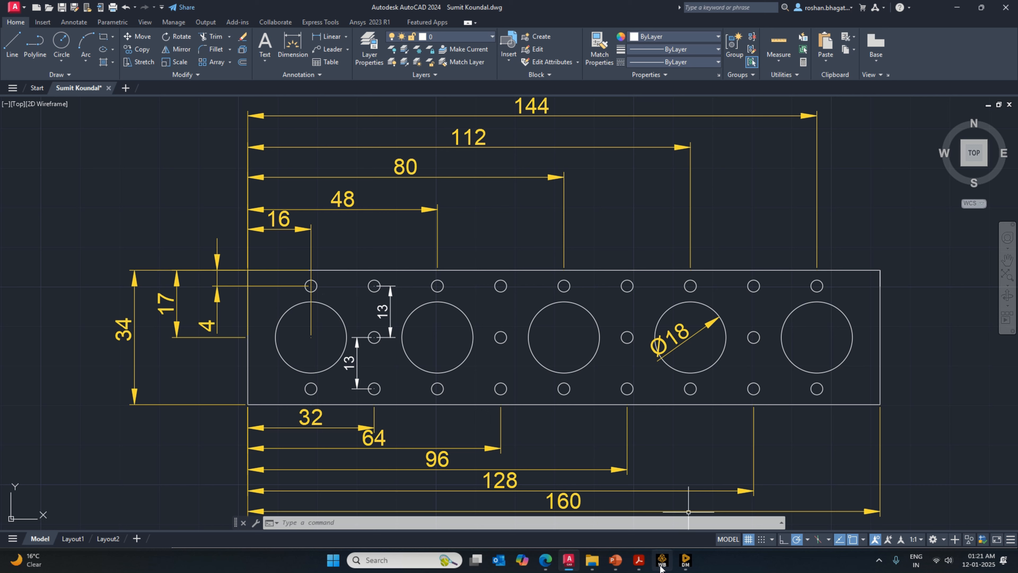
click(685, 560)
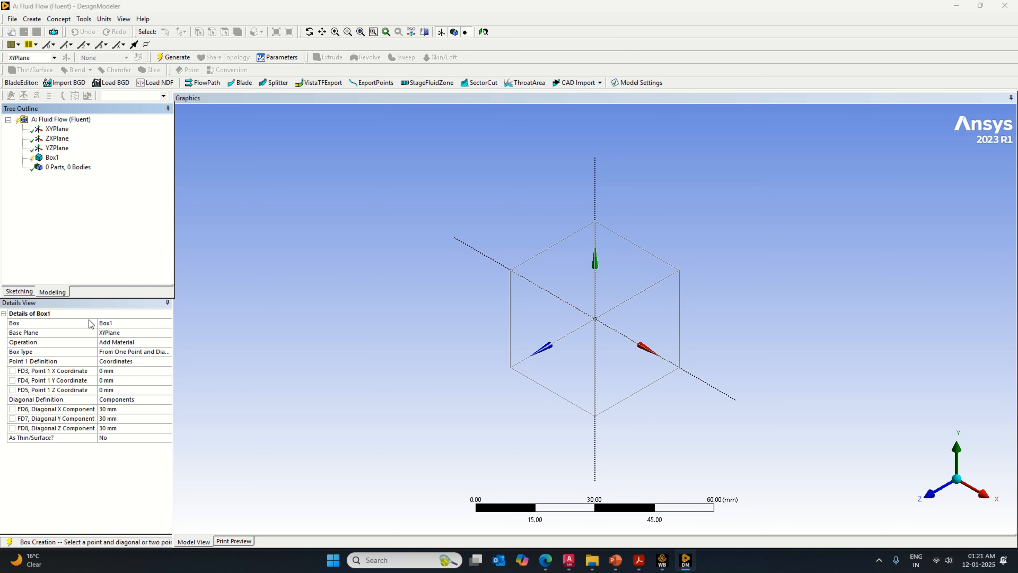
click(119, 408)
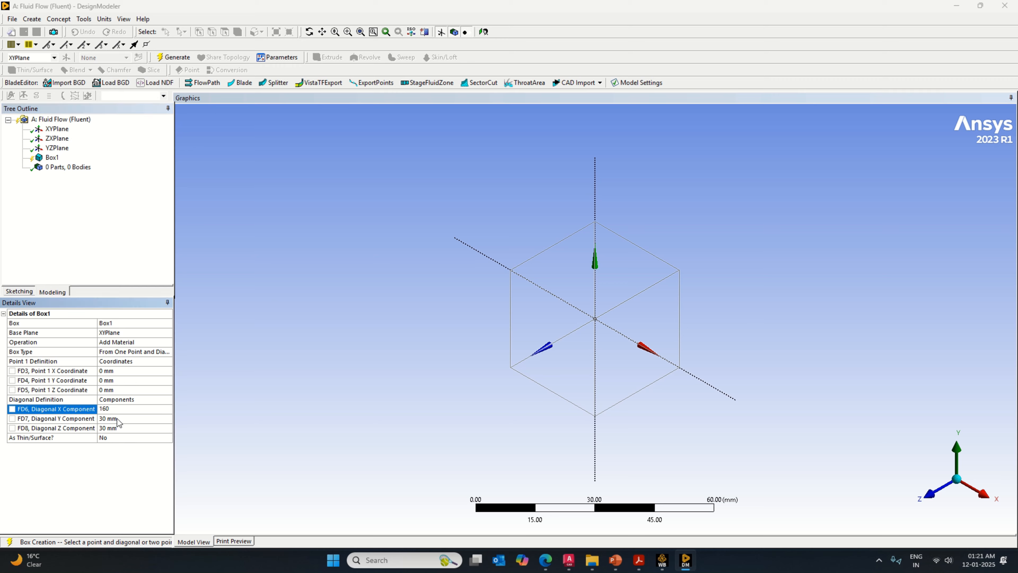
text(160)
click(118, 428)
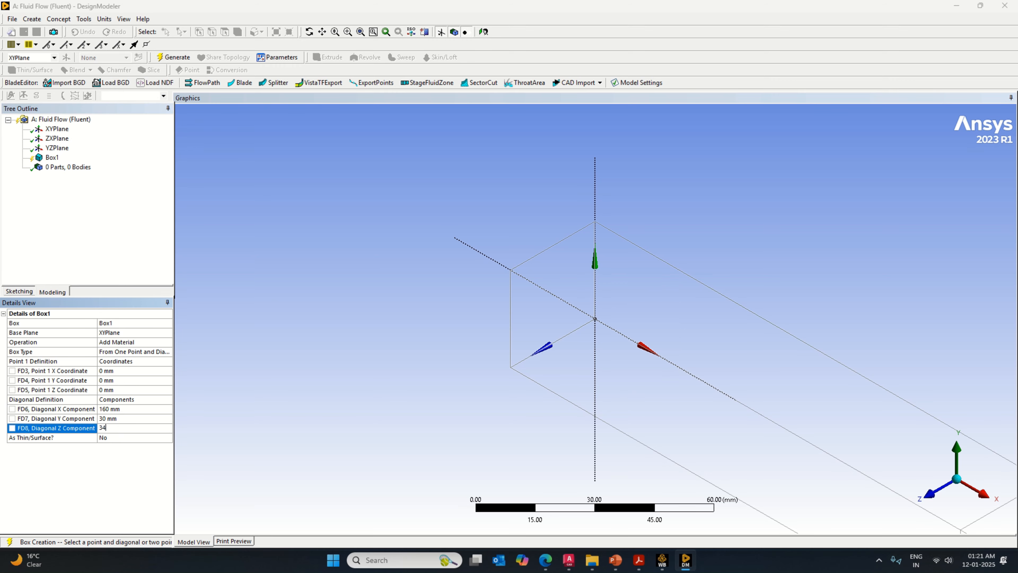
click(118, 418)
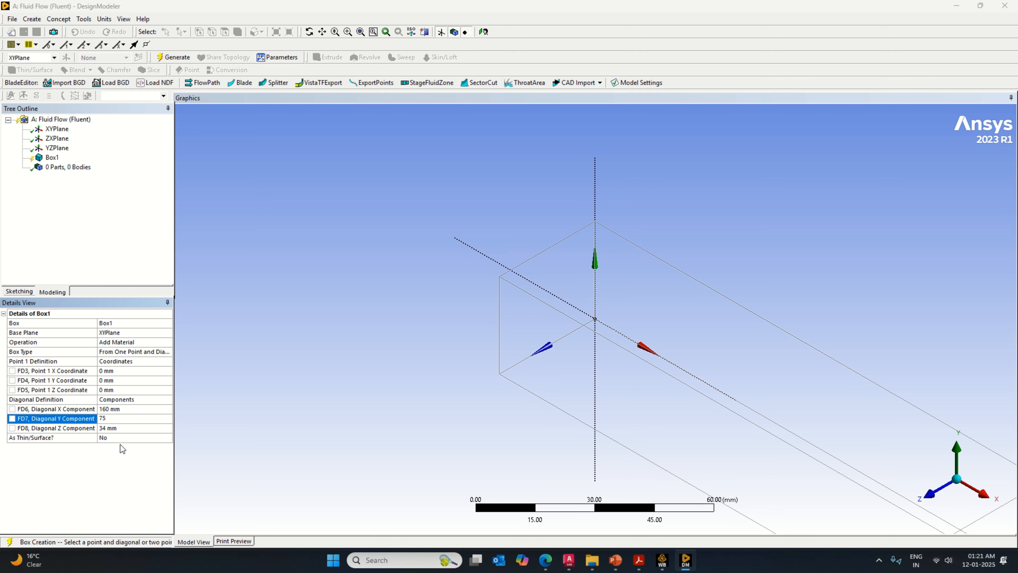
key(Return)
Step: Set the box's operation to Add Frozen and generate the body
click(165, 342)
click(161, 356)
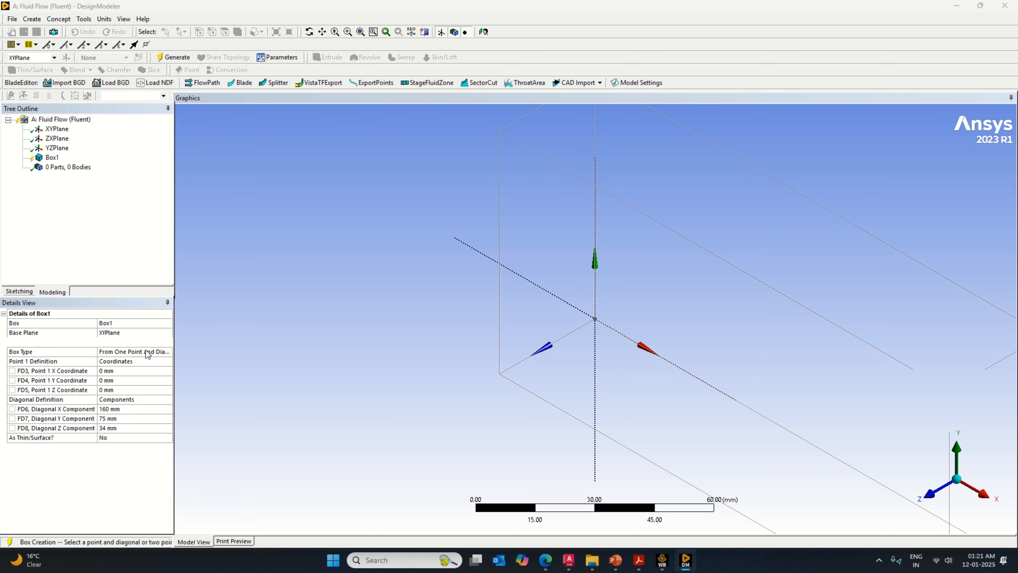
click(173, 57)
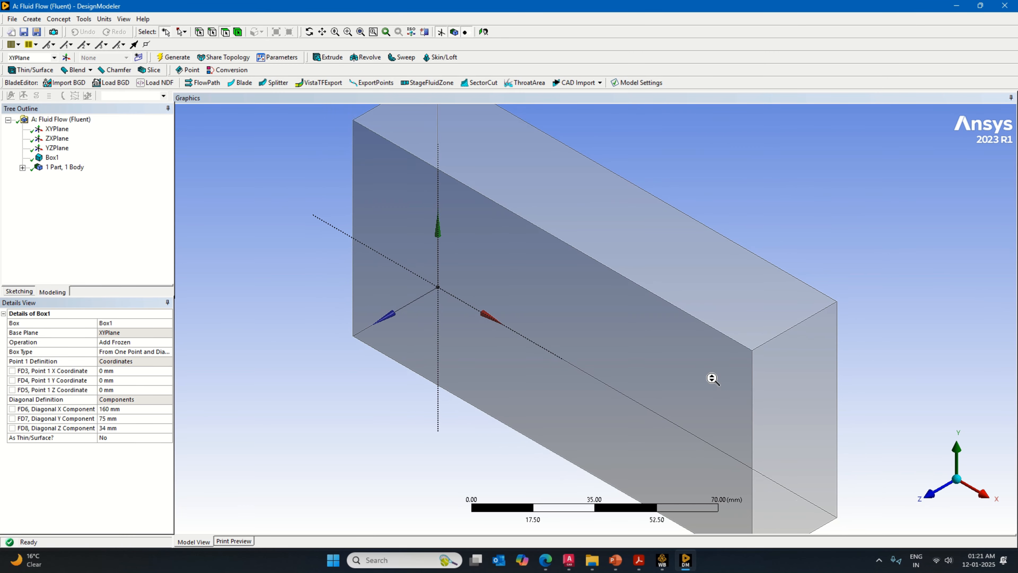
Step: Create and generate a new From Face plane using the box's 160 by 34 mm upper face as its base
click(928, 495)
click(960, 442)
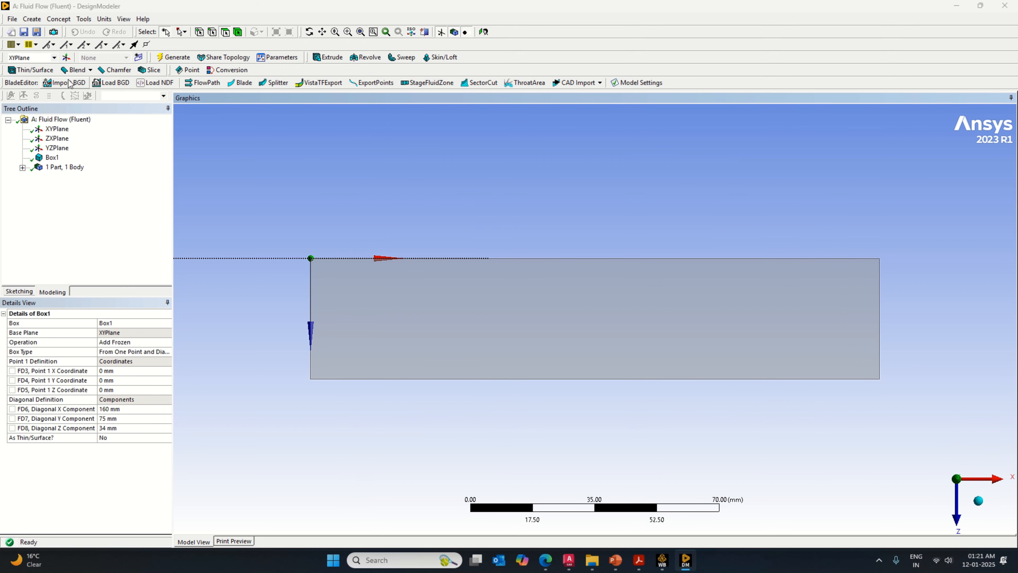
click(65, 58)
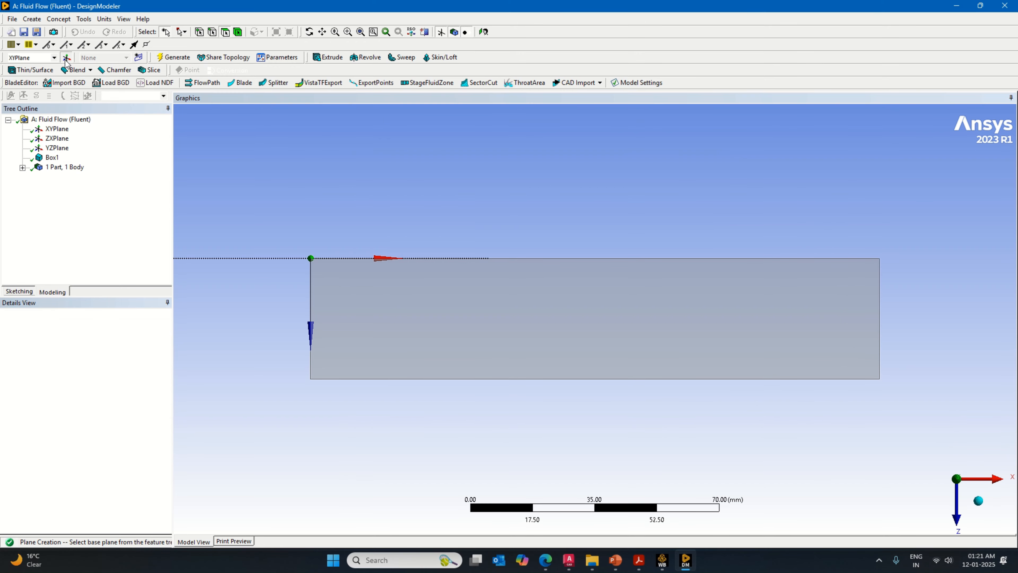
click(157, 333)
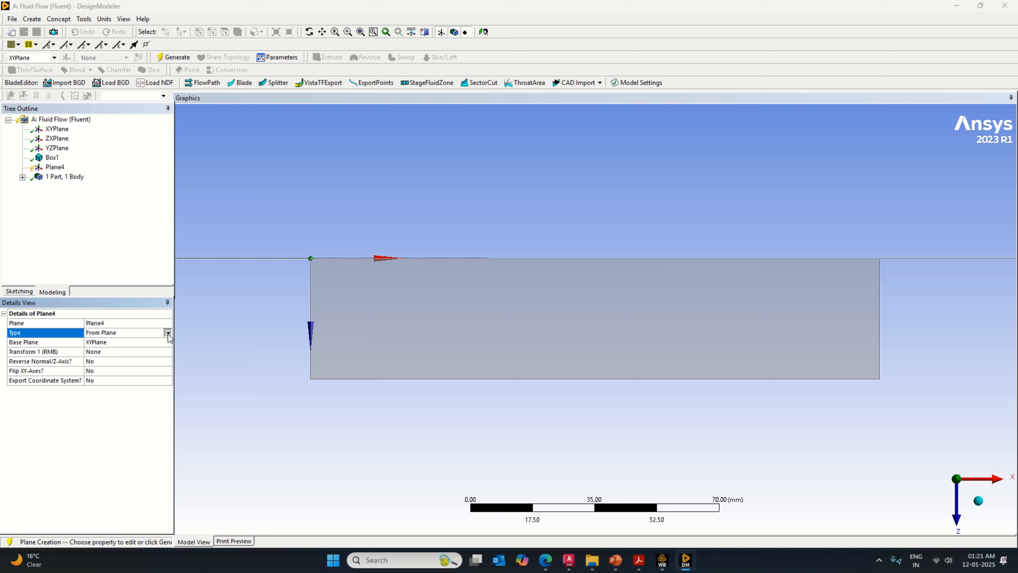
click(168, 333)
click(133, 352)
click(101, 353)
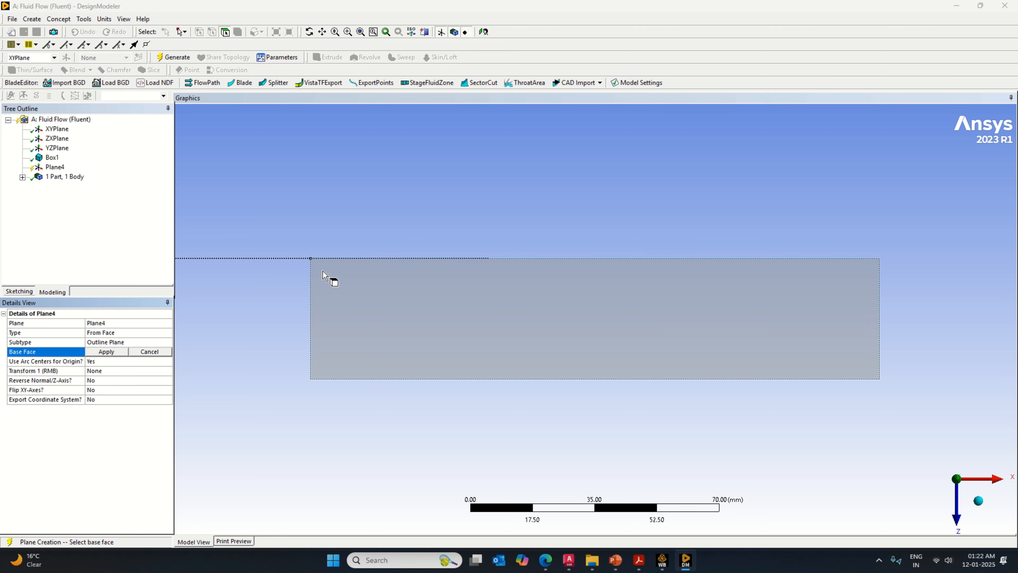
click(331, 277)
click(105, 352)
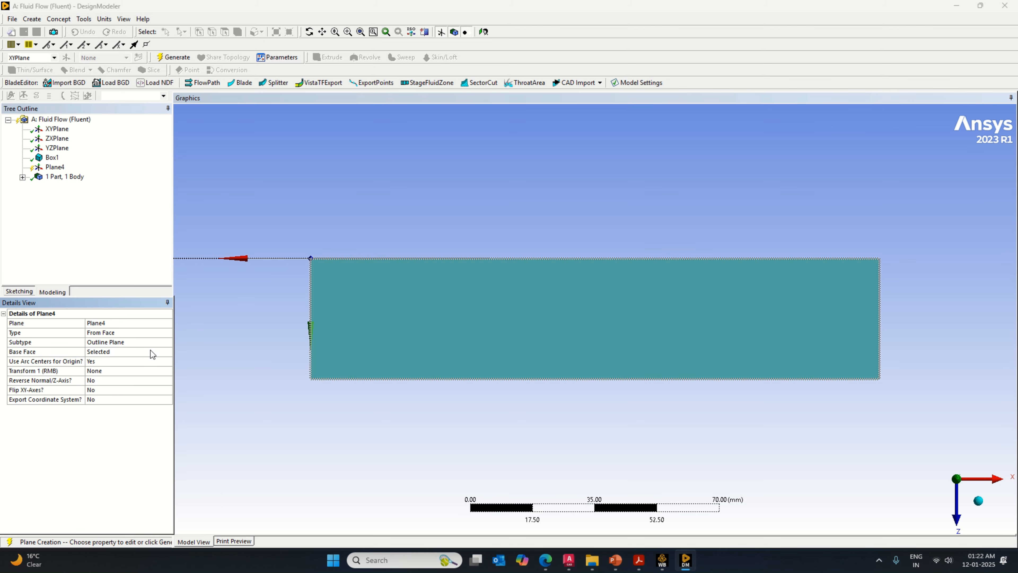
click(176, 58)
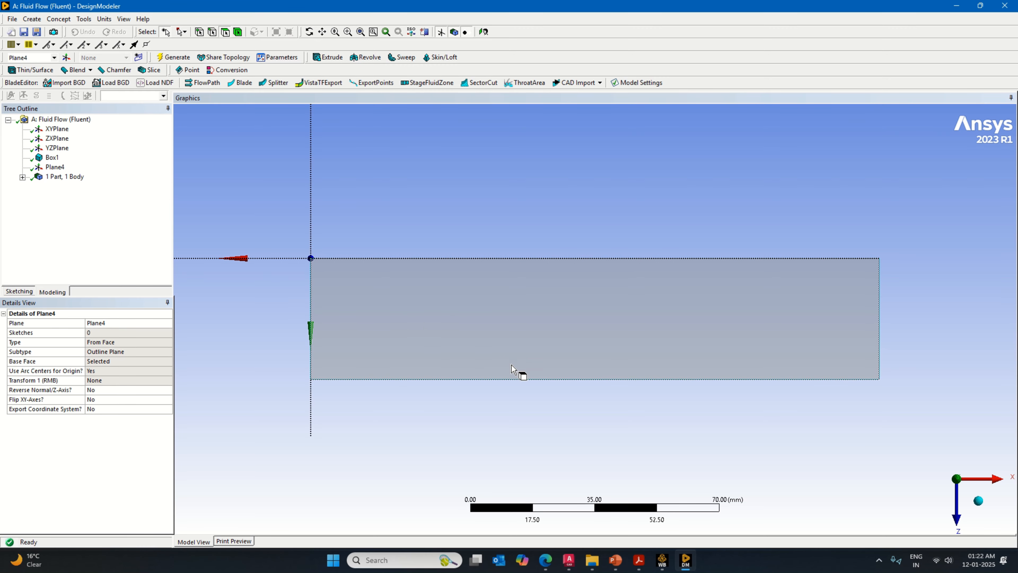
Step: Consult the AutoCAD hole layout, create a sketch on the upper-face plane in DesignModeler and draw a circle about 16 mm in diameter near the origin end
click(568, 560)
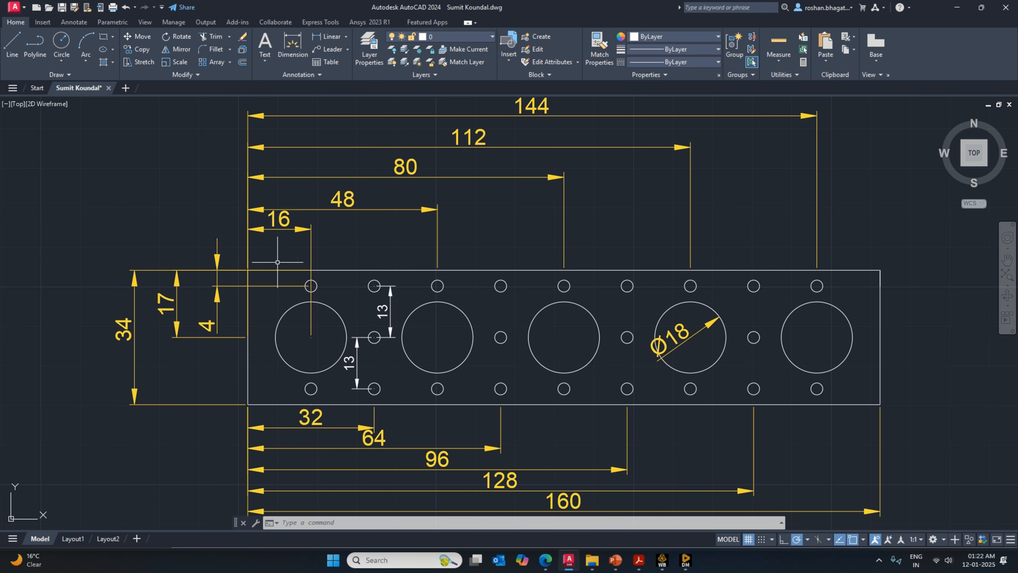
click(685, 560)
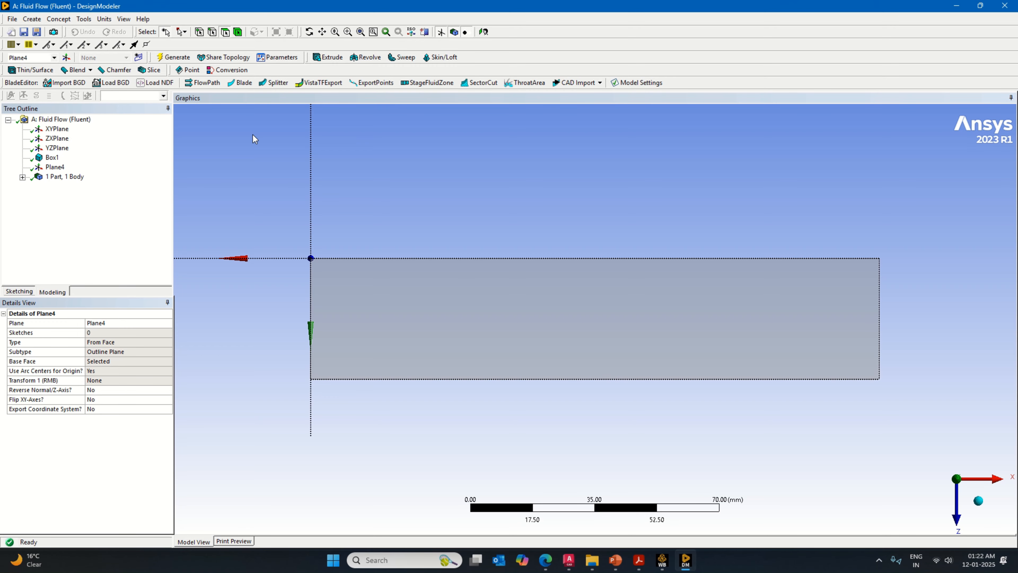
click(139, 57)
click(28, 291)
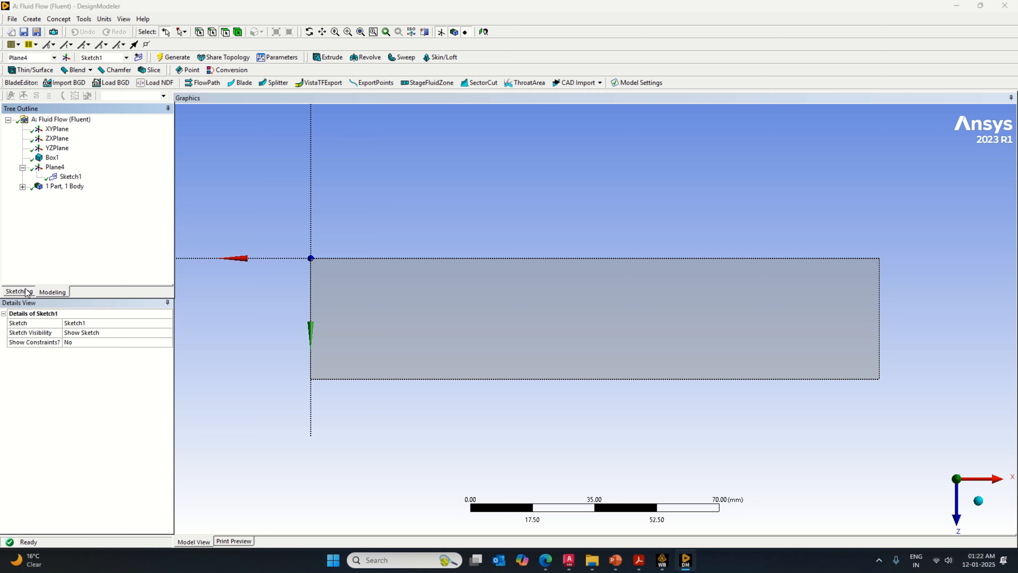
click(24, 209)
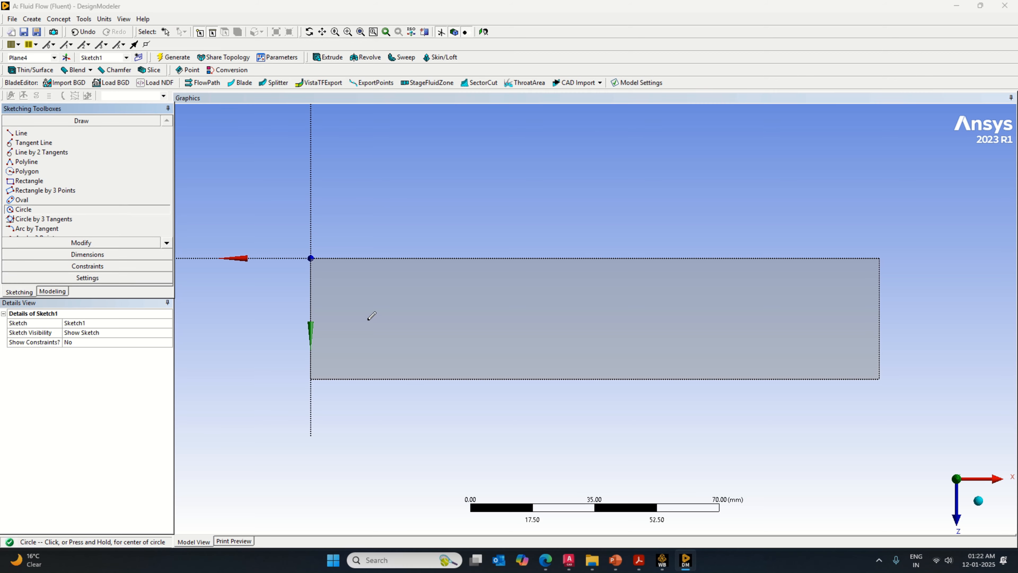
click(354, 316)
click(326, 314)
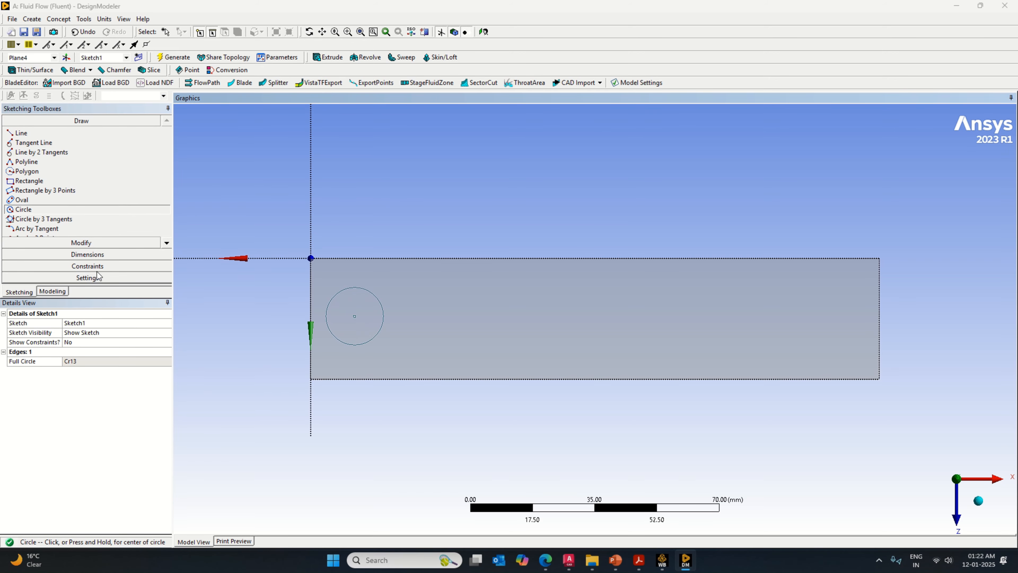
Step: Dimension the circle's diameter and set it to 18 mm
click(88, 256)
click(378, 299)
click(382, 290)
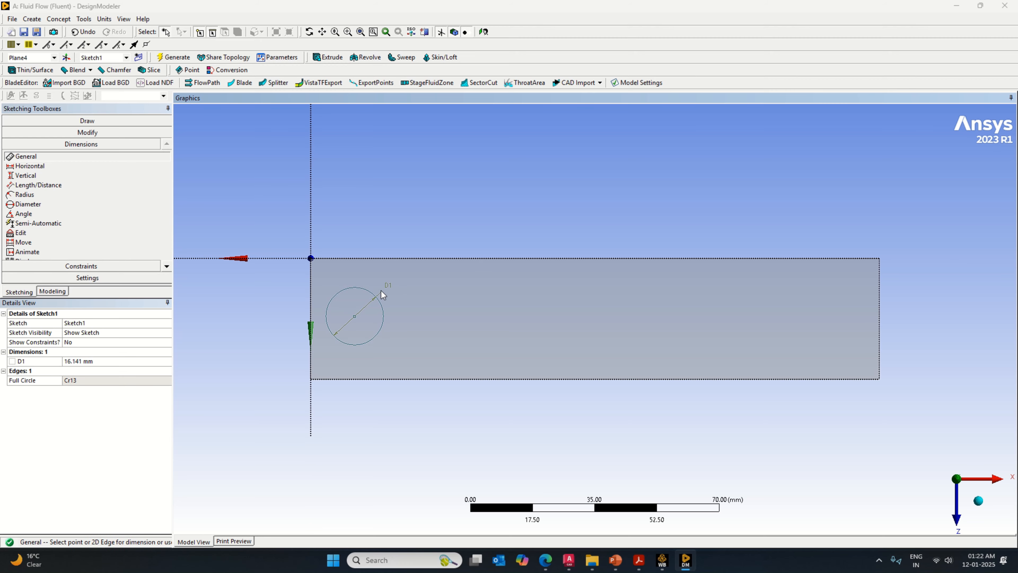
click(96, 362)
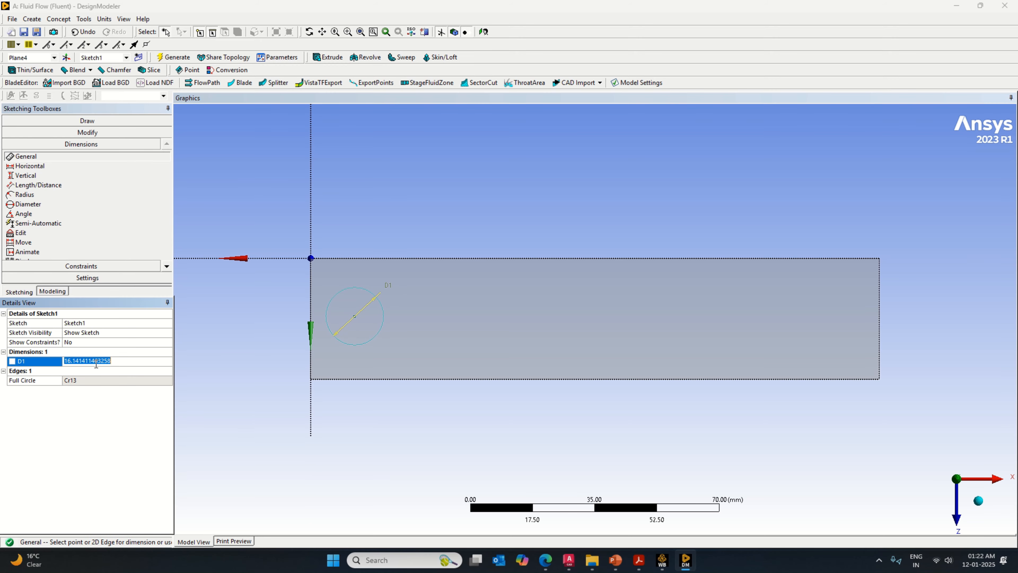
text(18)
key(Return)
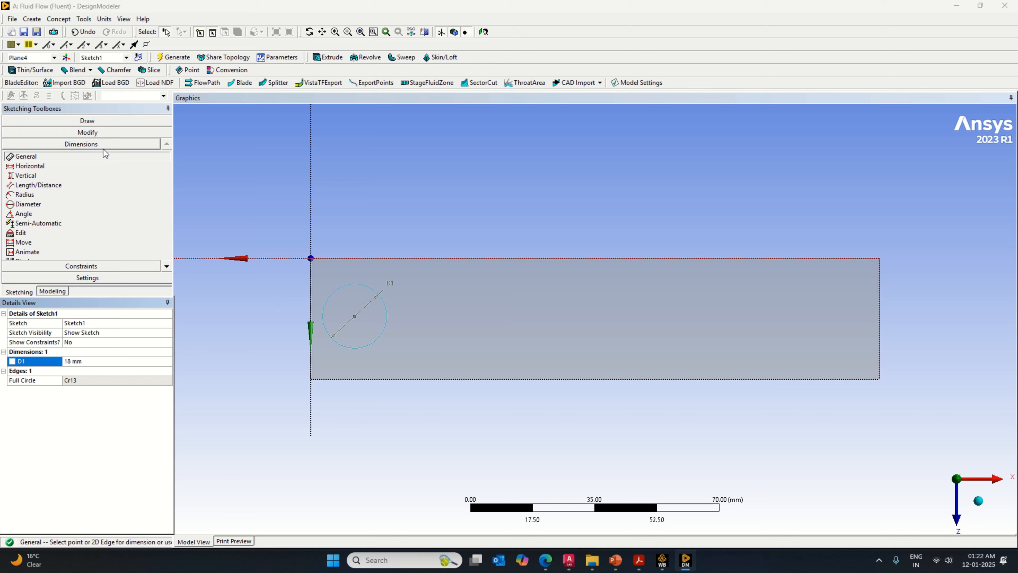
Step: Dimension the circle centre's horizontal distance from the plane's vertical axis and set it to 16 mm
click(354, 317)
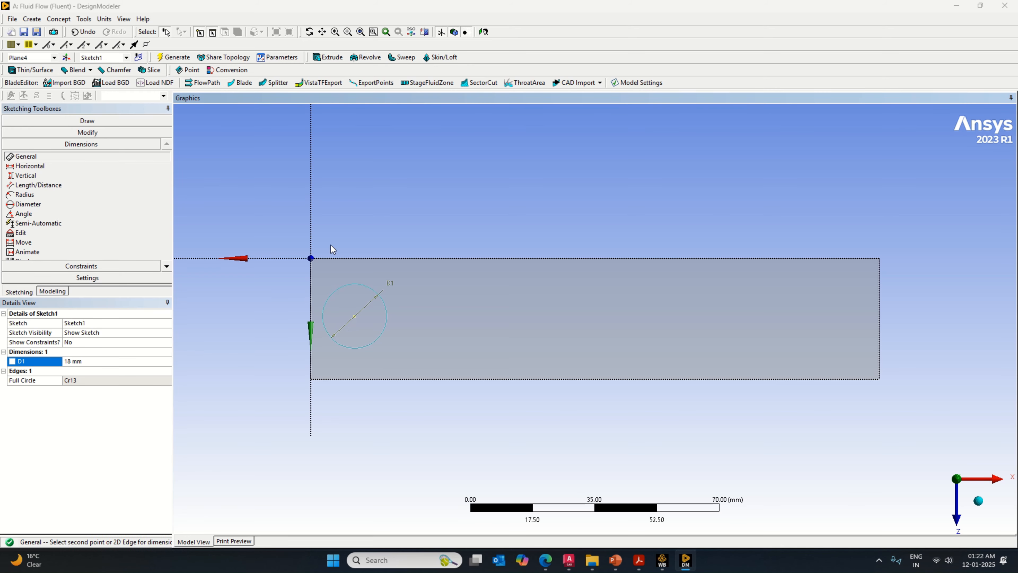
click(312, 229)
click(353, 219)
click(124, 370)
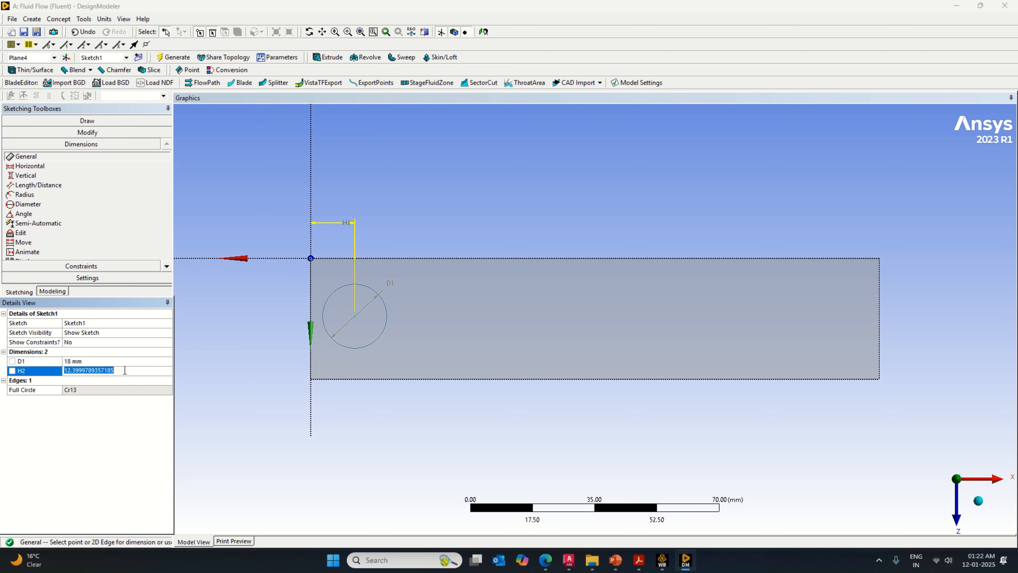
text(16)
key(Return)
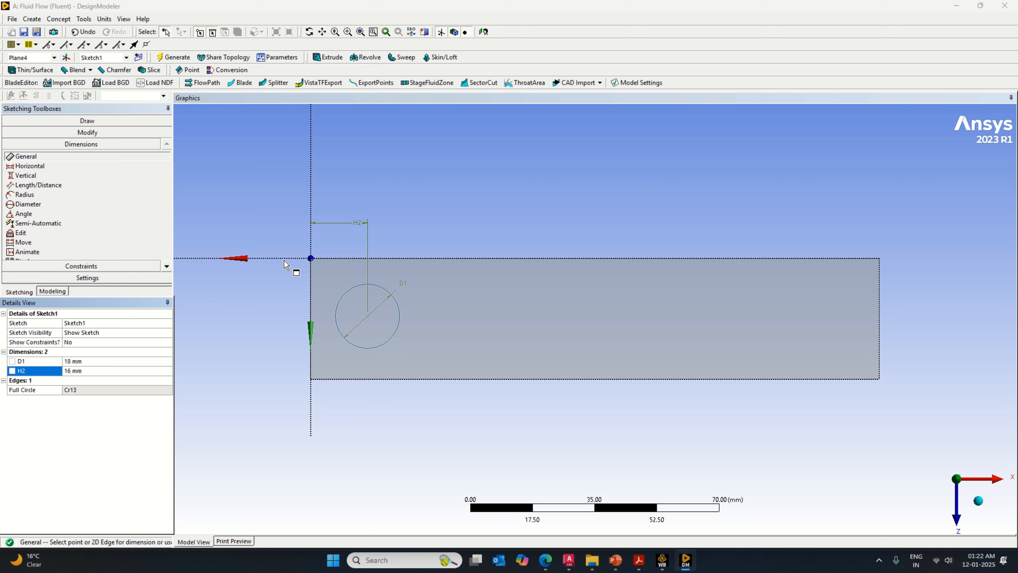
Step: Dimension the circle centre's vertical distance from the plane's horizontal axis and set it to 17 mm, as given in the AutoCAD drawing
click(422, 259)
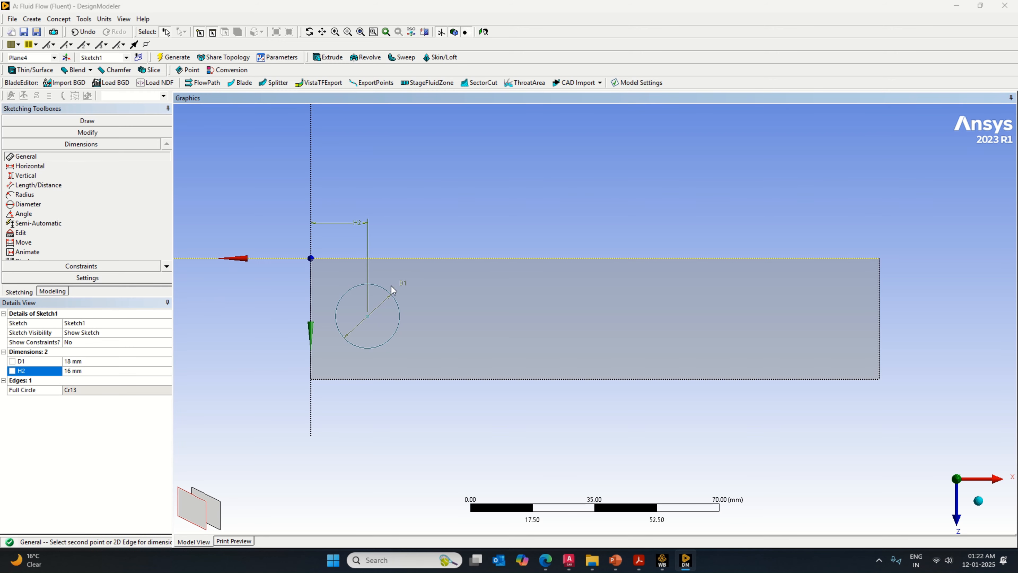
click(368, 317)
click(415, 321)
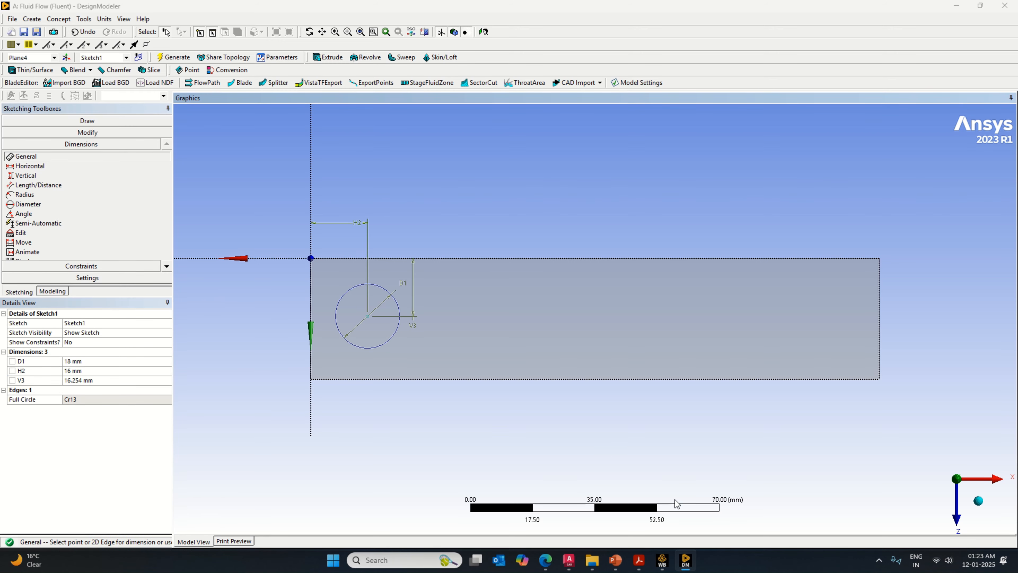
click(567, 562)
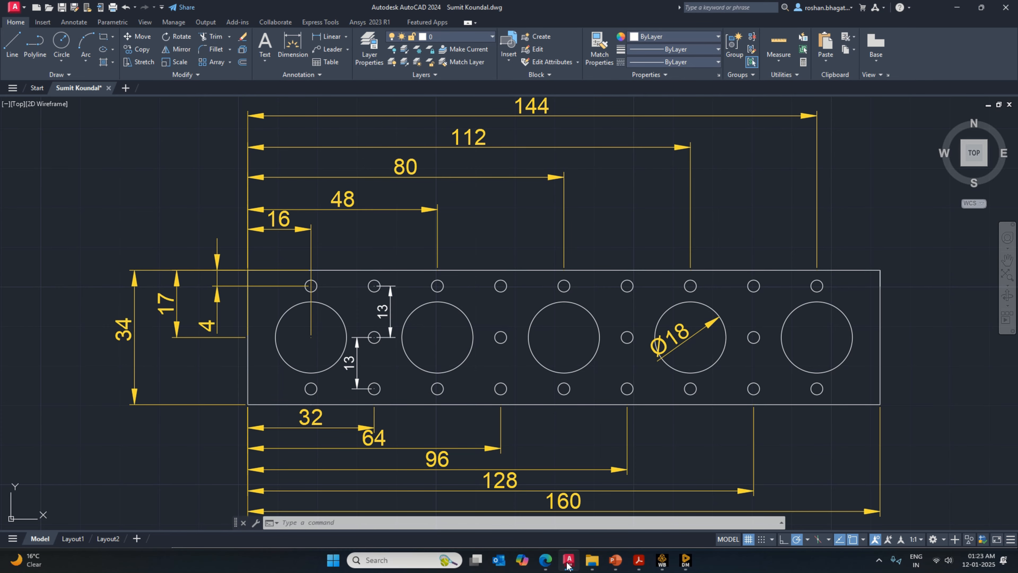
click(567, 562)
click(99, 380)
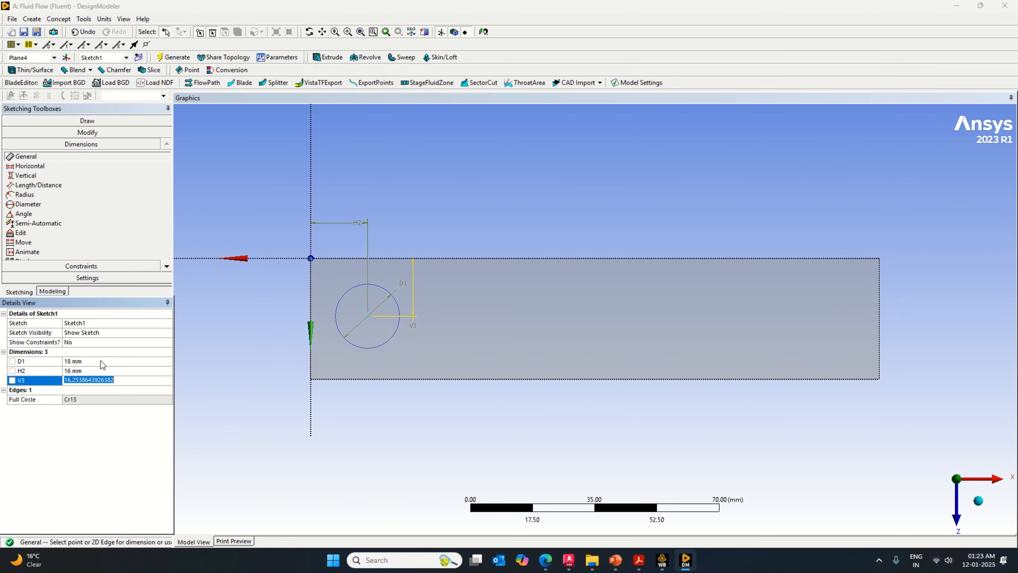
text(17)
key(Return)
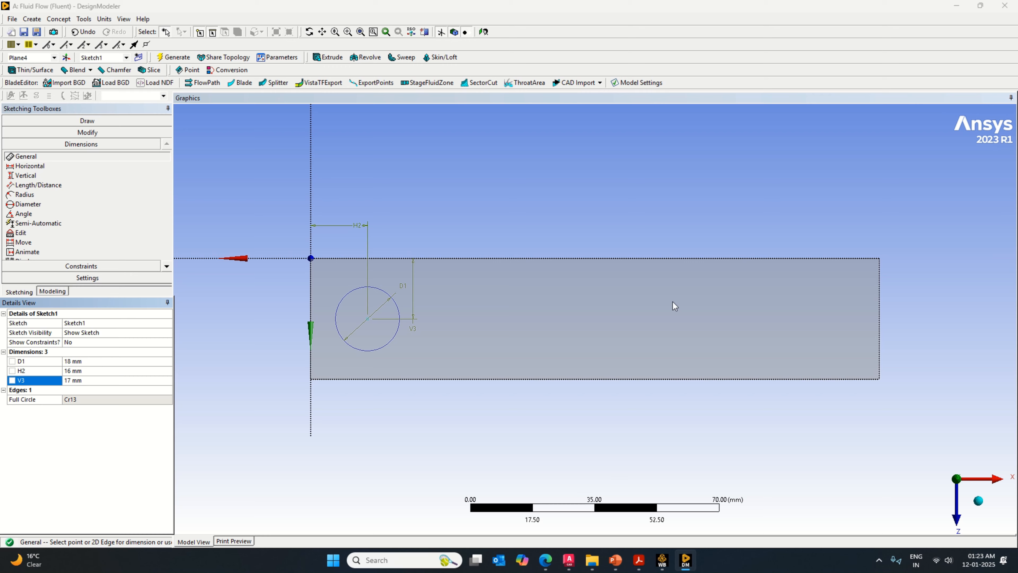
Step: Switch to the AutoCAD drawing to check the small holes' spacing around the 18 mm holes, and return to DesignModeler
click(569, 559)
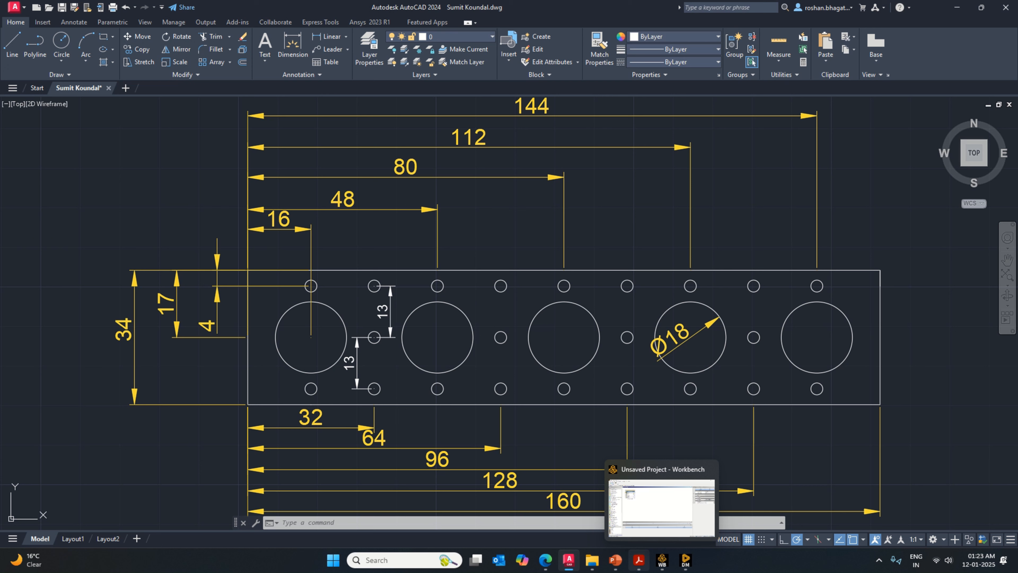
mouse_move(632, 569)
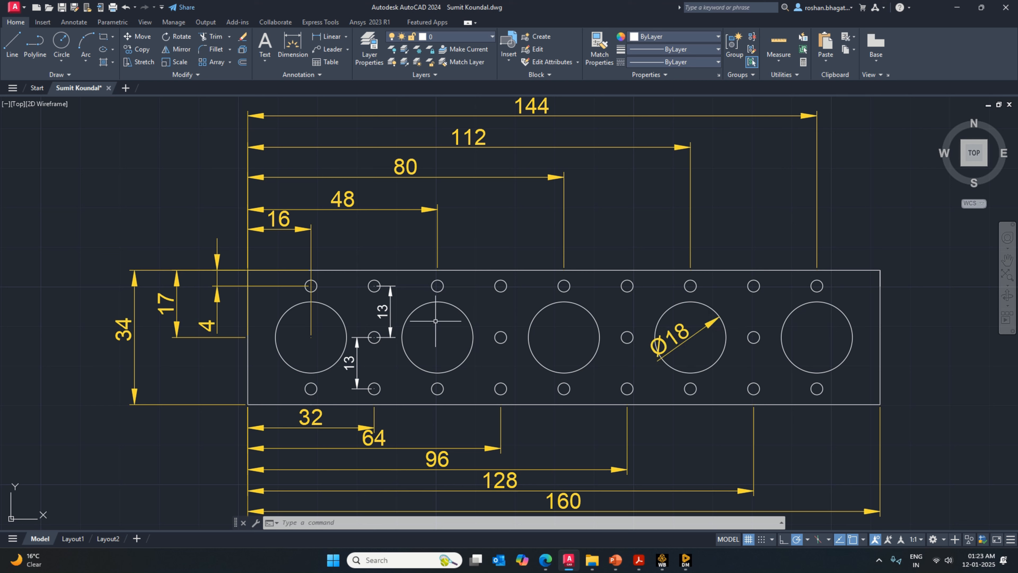
click(685, 561)
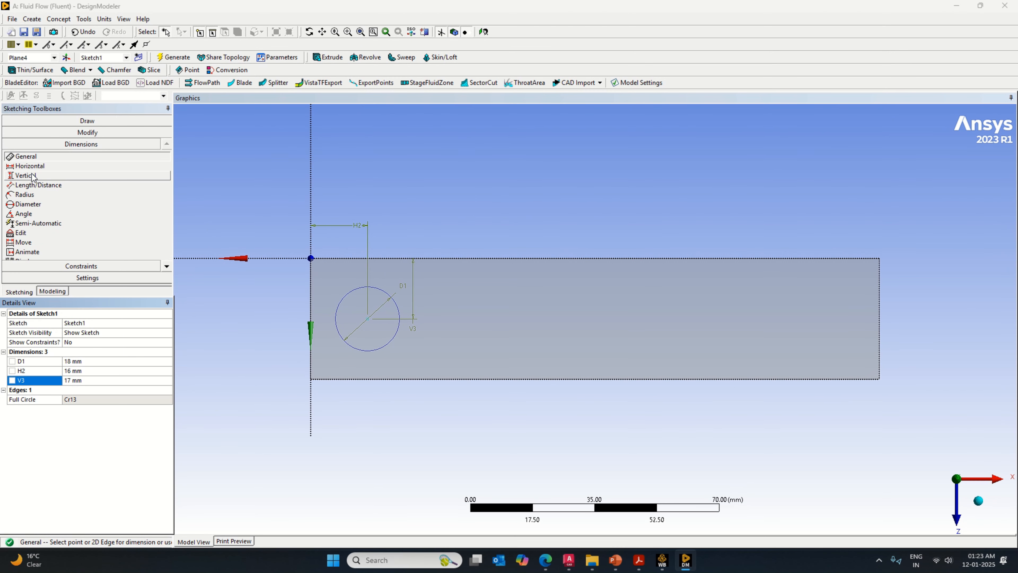
click(74, 121)
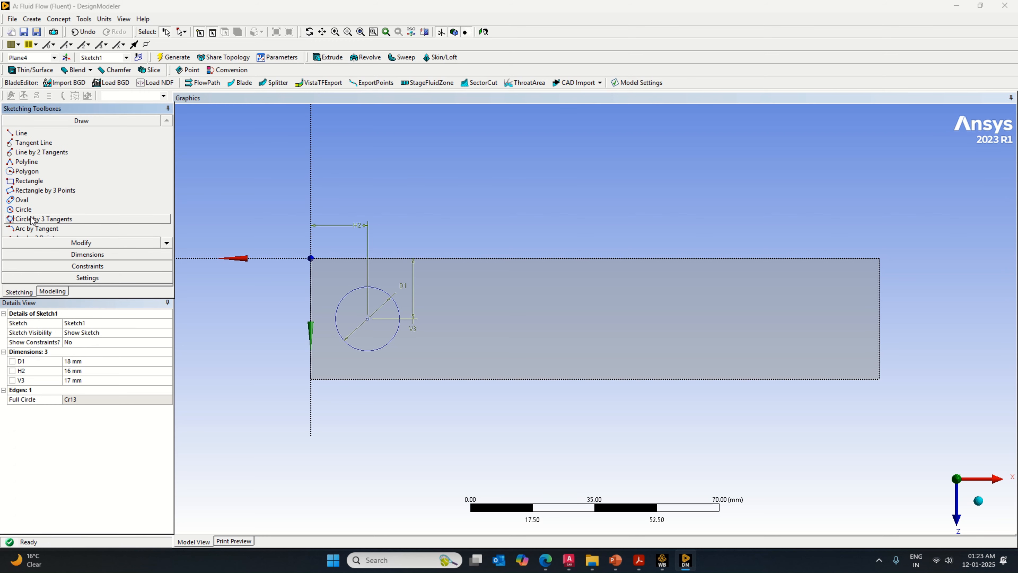
click(23, 209)
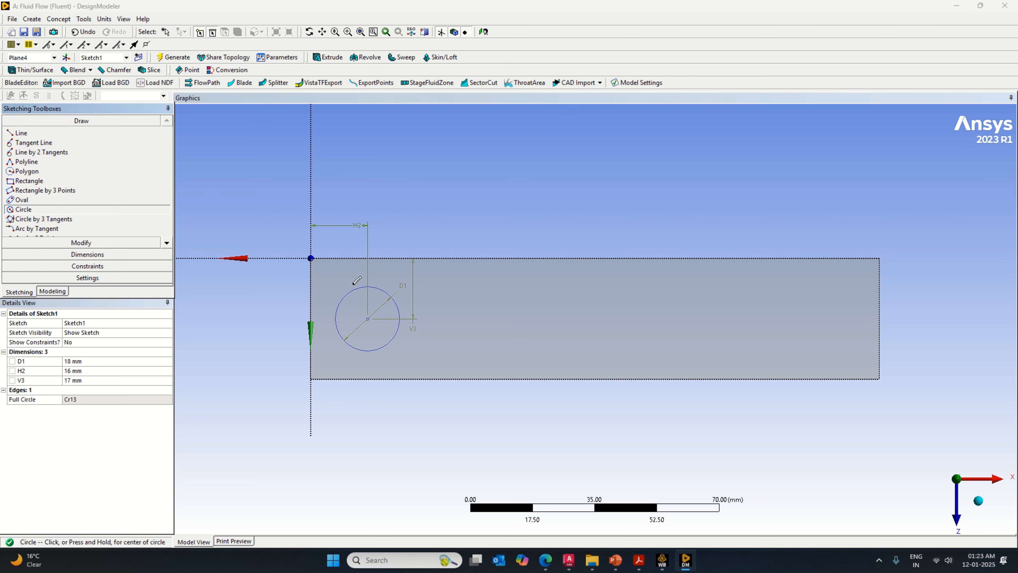
click(367, 272)
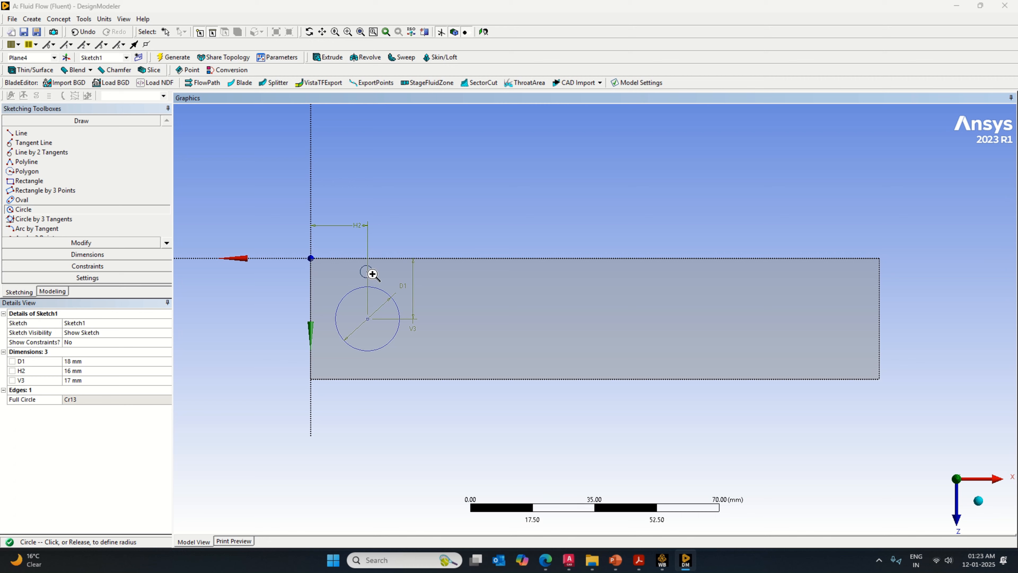
right_click(371, 272)
click(385, 278)
Step: Draw a vertical line about 13.4 mm long from the 18 mm circle's centre towards the block edge on the horizontal axis
click(57, 133)
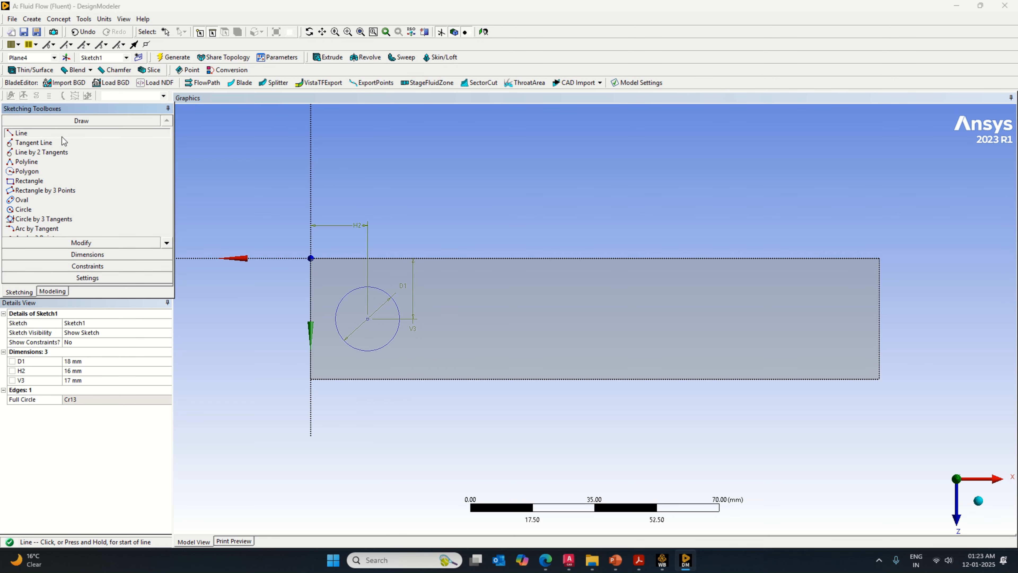
click(368, 319)
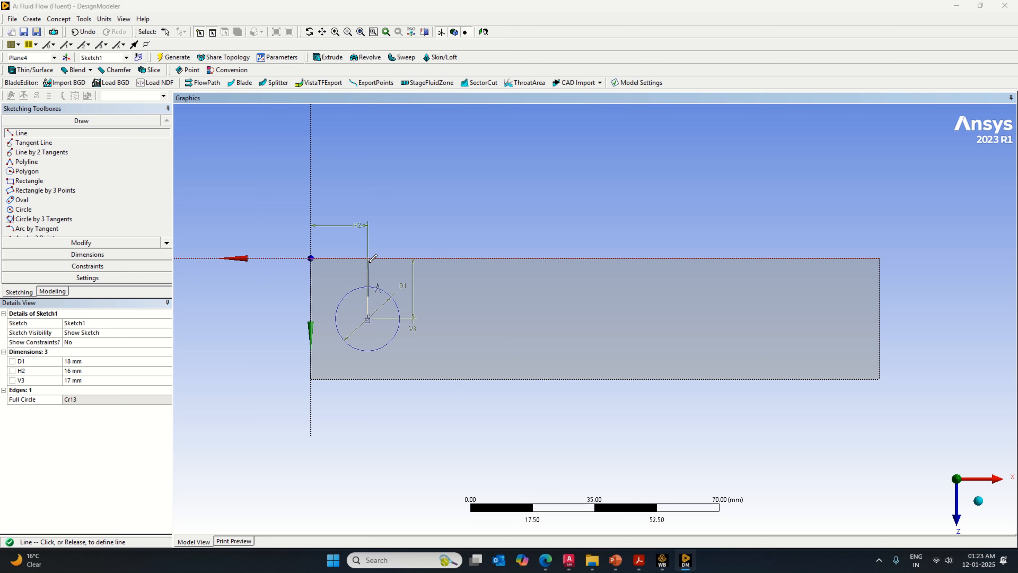
click(368, 270)
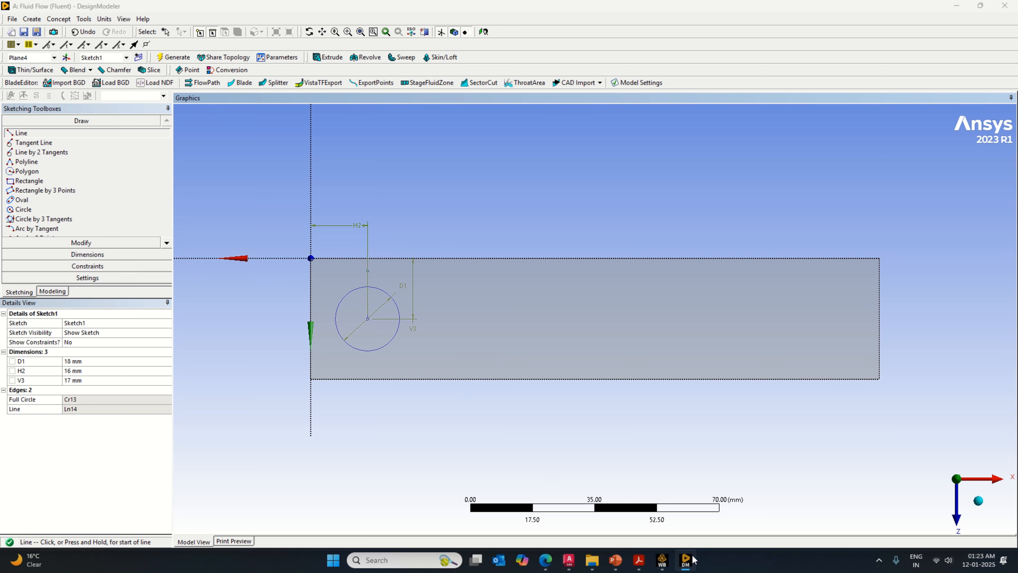
Step: Check the hole spacing in the AutoCAD drawing, then dimension the vertical line's length in DesignModeler and set it to 13 mm
click(569, 560)
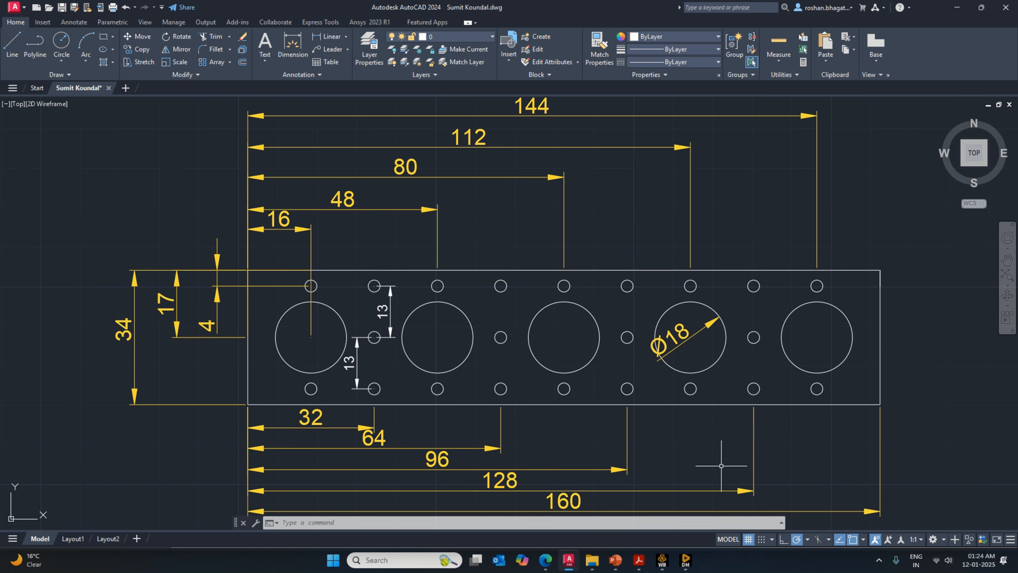
click(685, 560)
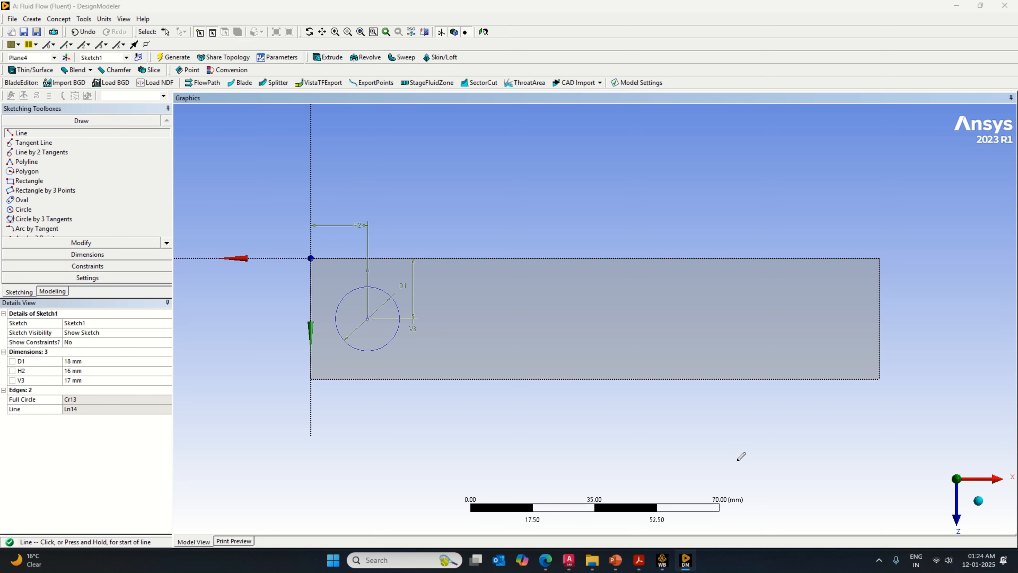
click(88, 255)
click(370, 295)
click(357, 295)
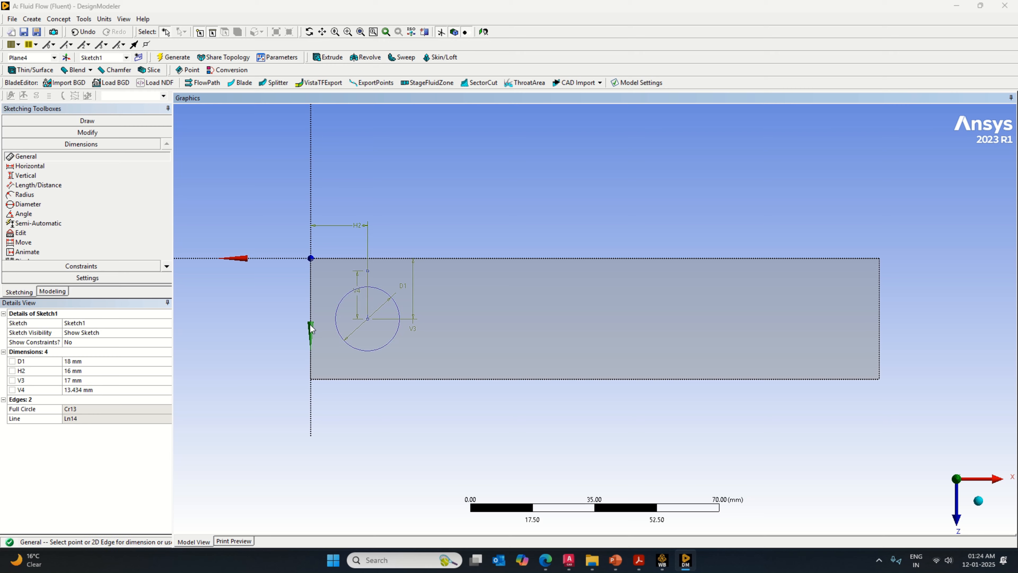
click(92, 387)
text(13)
key(Return)
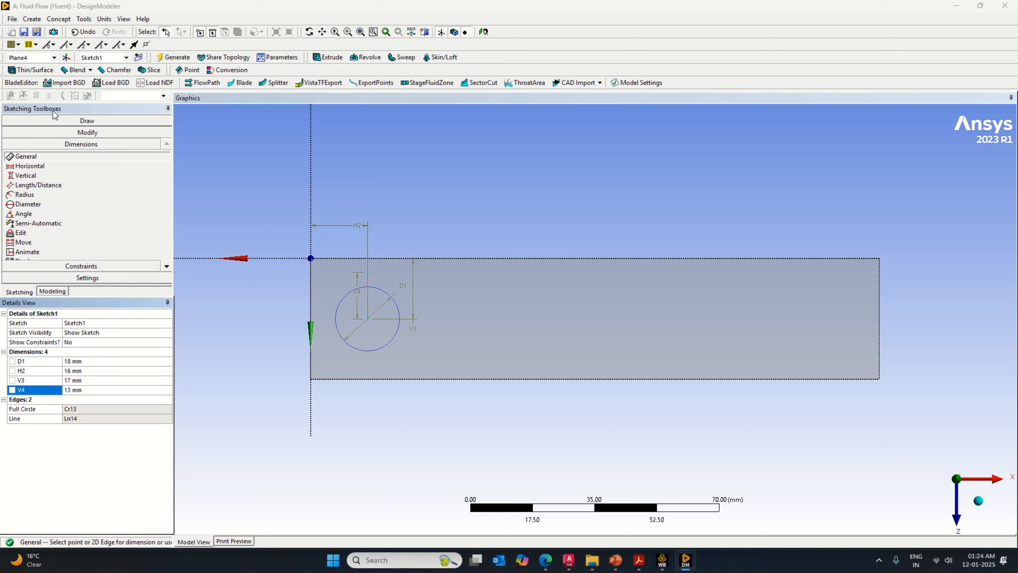
Step: Draw a second vertical line from the 18 mm circle's centre towards the opposite long edge of the block
click(54, 120)
click(21, 132)
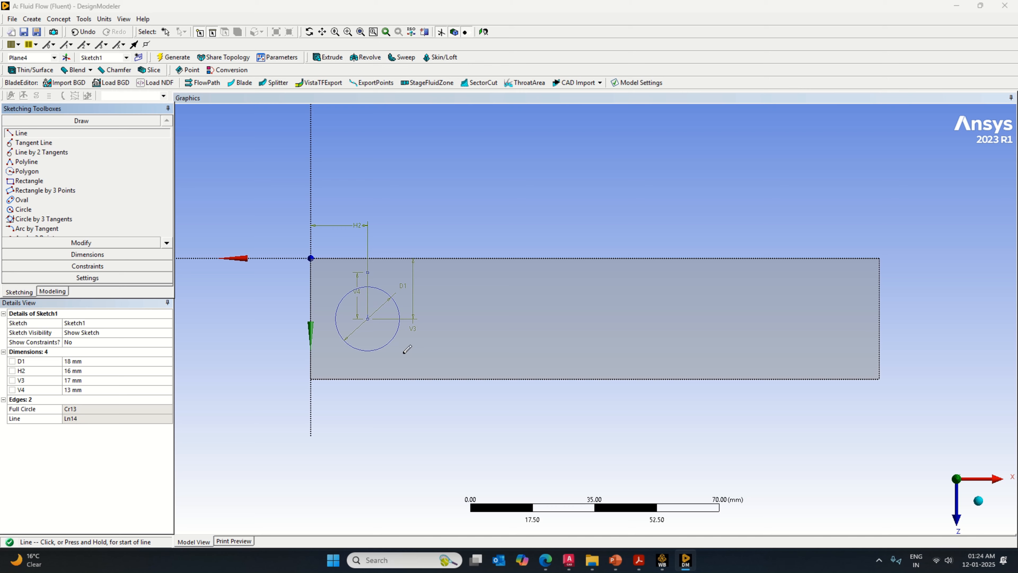
click(367, 319)
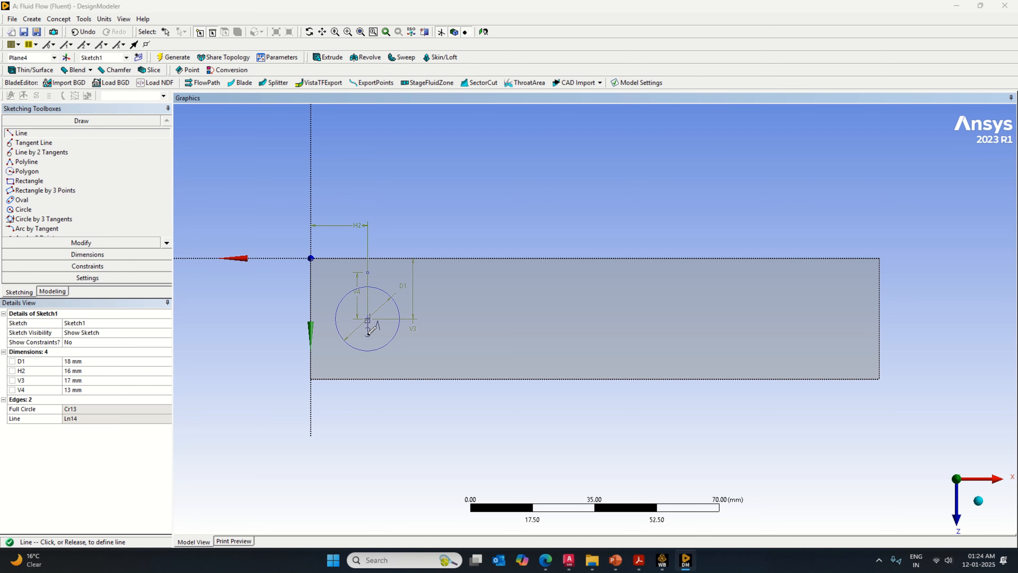
click(368, 368)
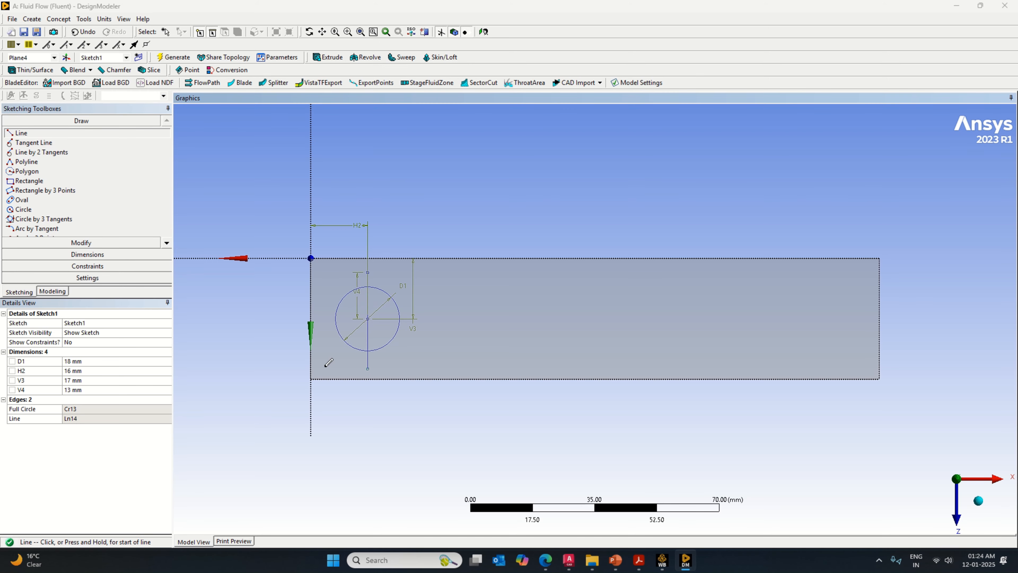
Step: Dimension the second vertical line's length and set it to 13 mm
click(96, 256)
click(368, 363)
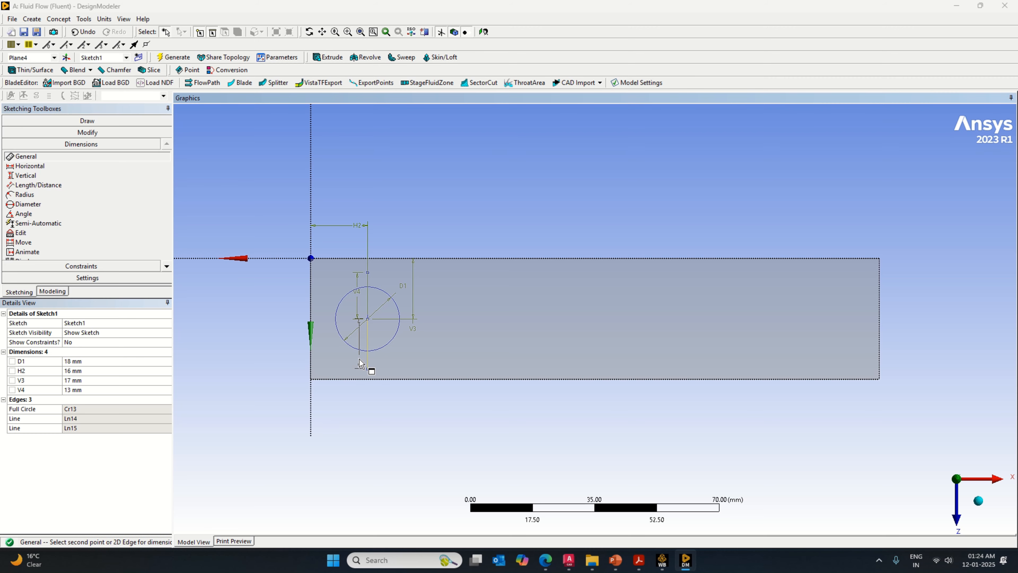
click(360, 359)
text(1)
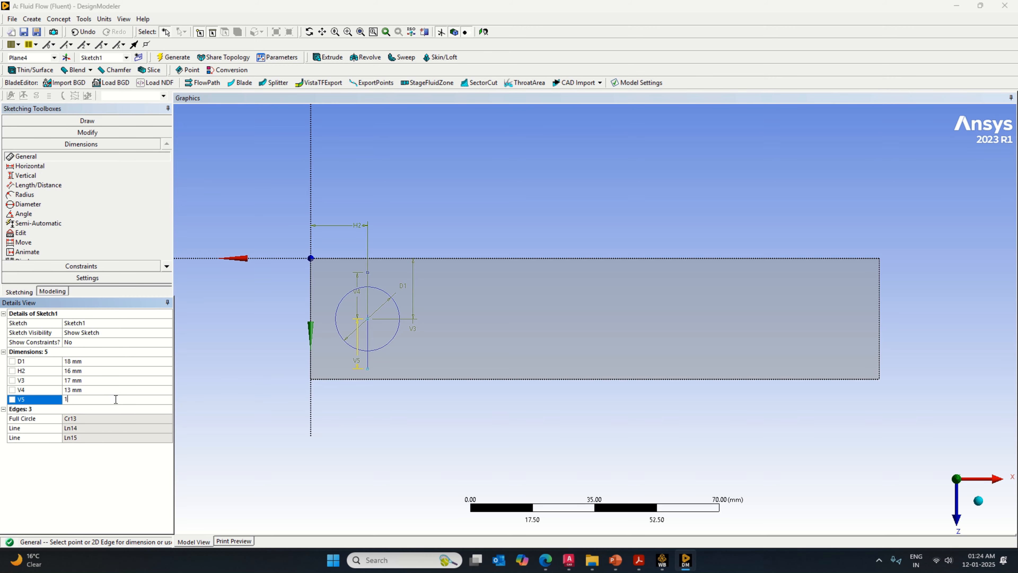
text(3)
key(Return)
Step: Consult the AutoCAD hole layout and draw a circle about 3.9 mm in diameter centred on the upper vertical line's free end
click(85, 121)
click(44, 208)
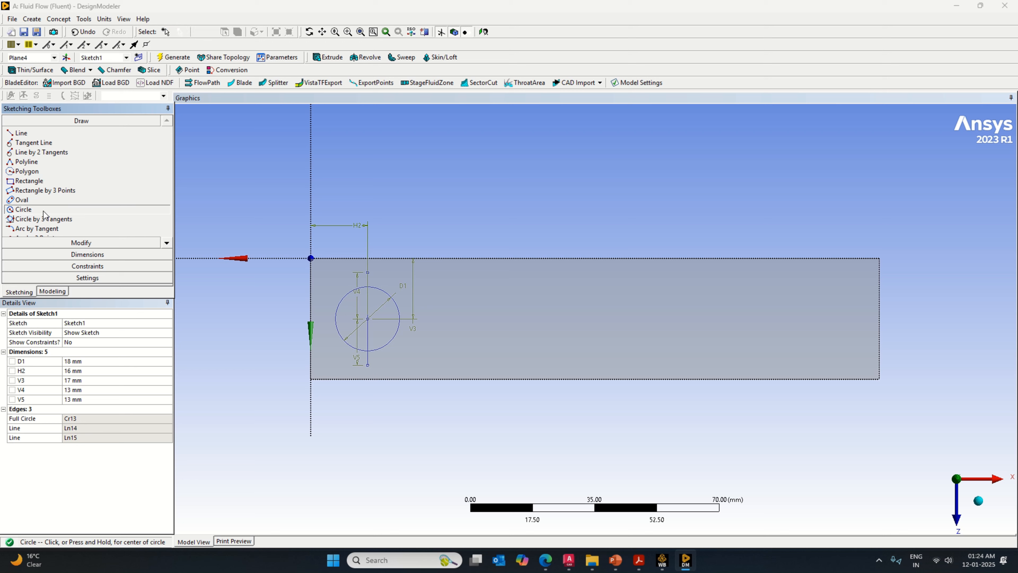
click(569, 562)
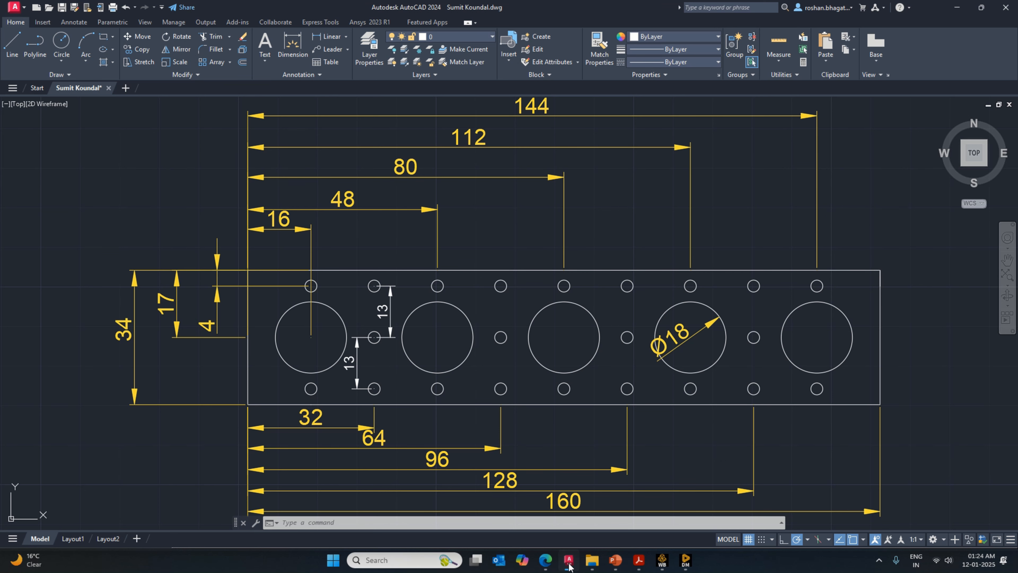
click(570, 562)
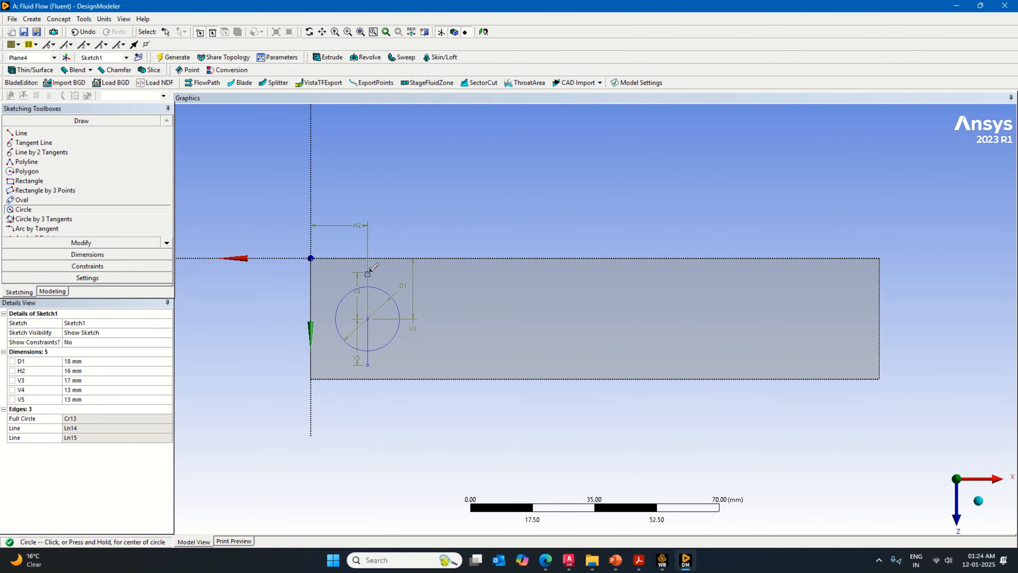
click(368, 273)
click(373, 268)
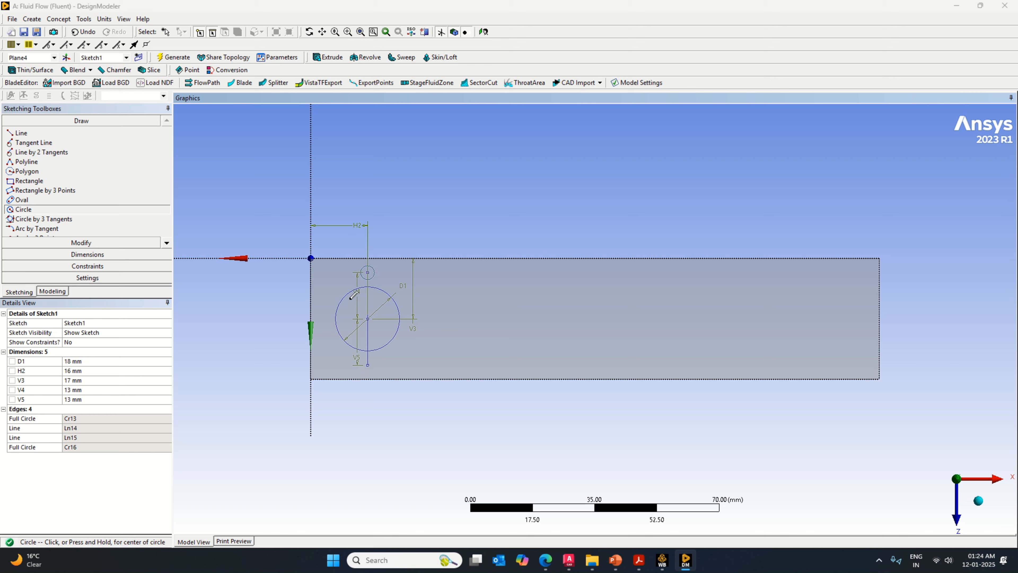
Step: Dimension the small circle's diameter and set it to 3 mm
click(88, 254)
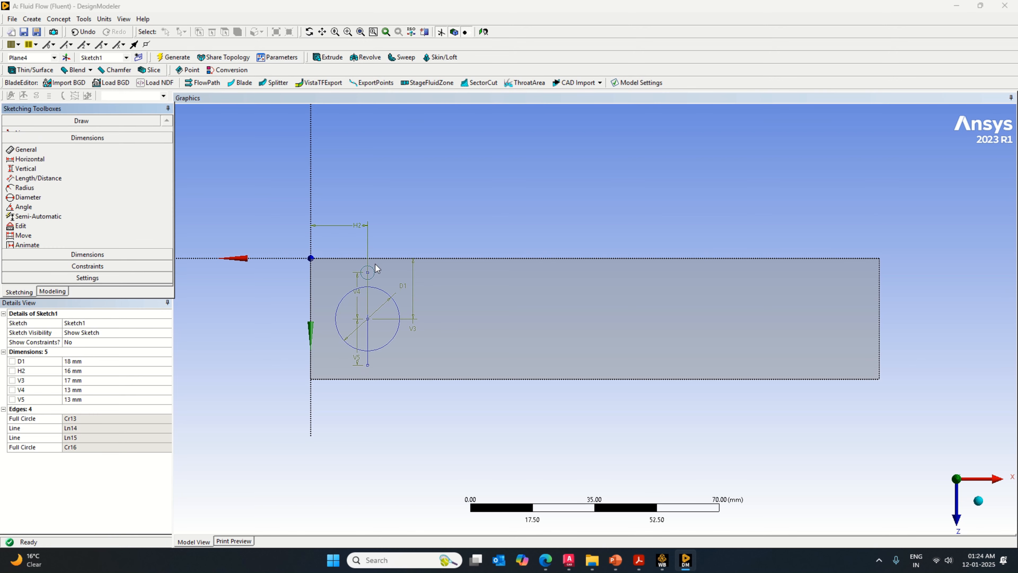
click(381, 278)
click(381, 278)
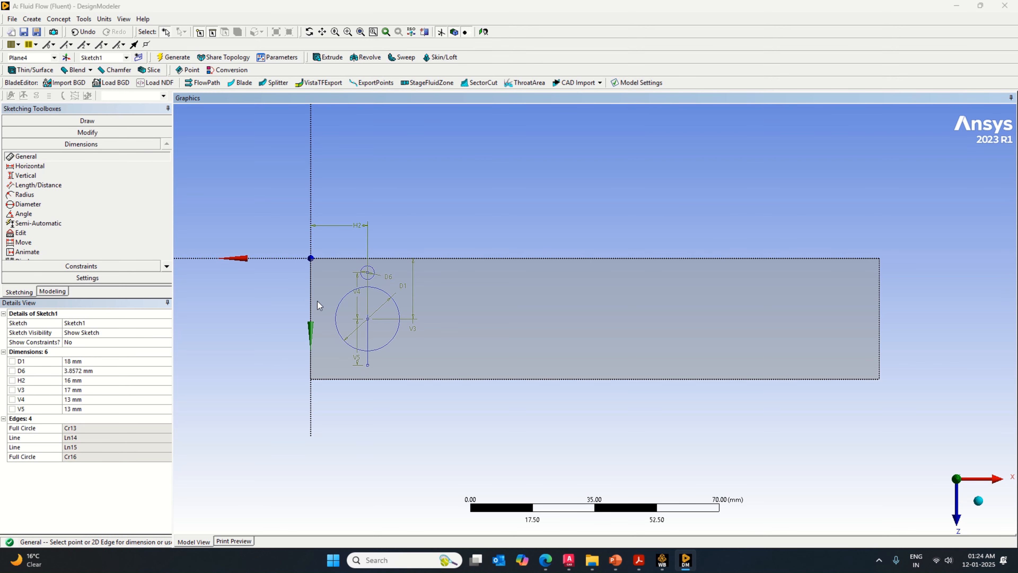
click(106, 371)
text(3)
key(Return)
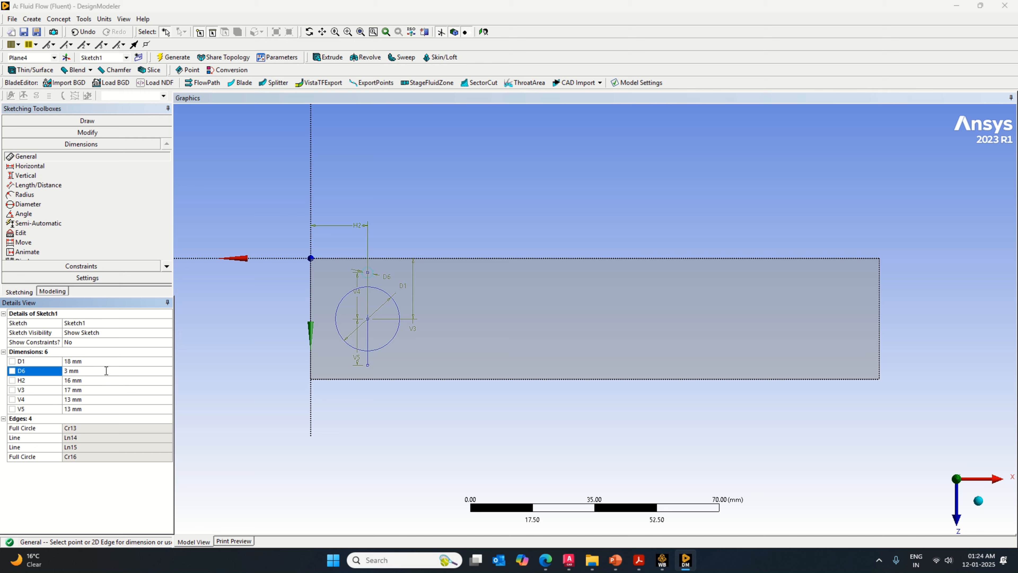
Step: Draw a matching small circle centred on the free end of the lower vertical line
click(82, 121)
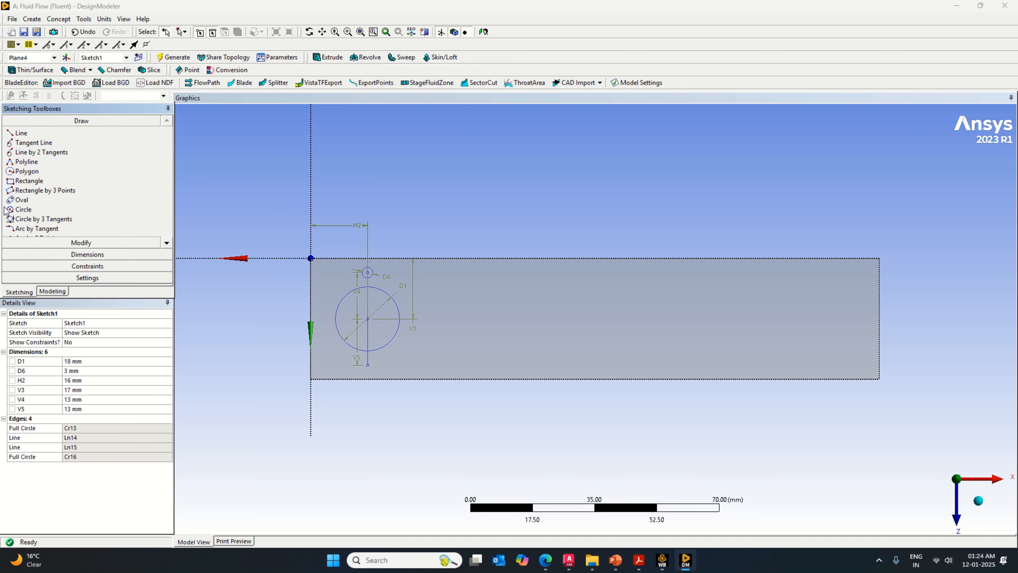
click(25, 209)
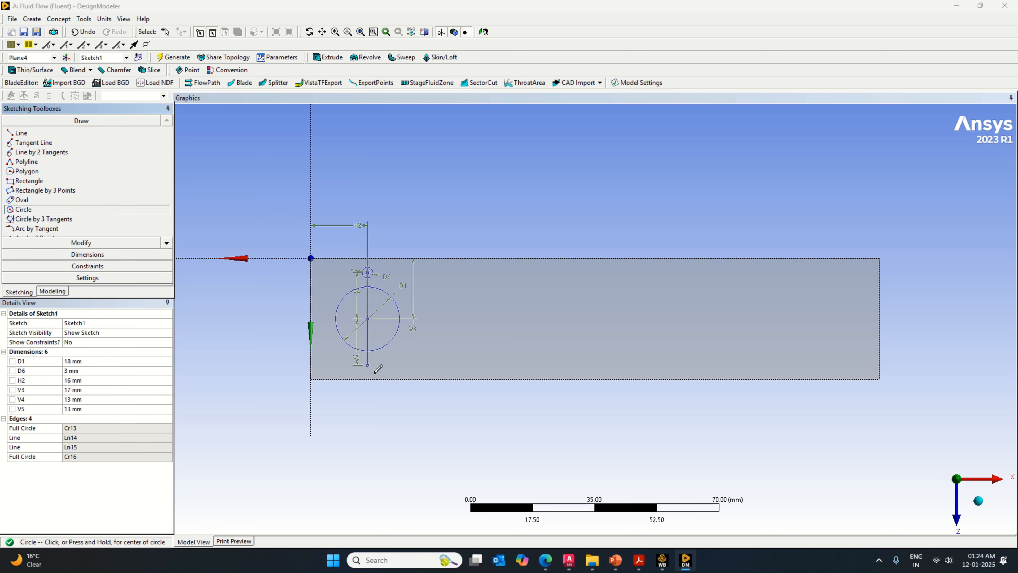
click(367, 365)
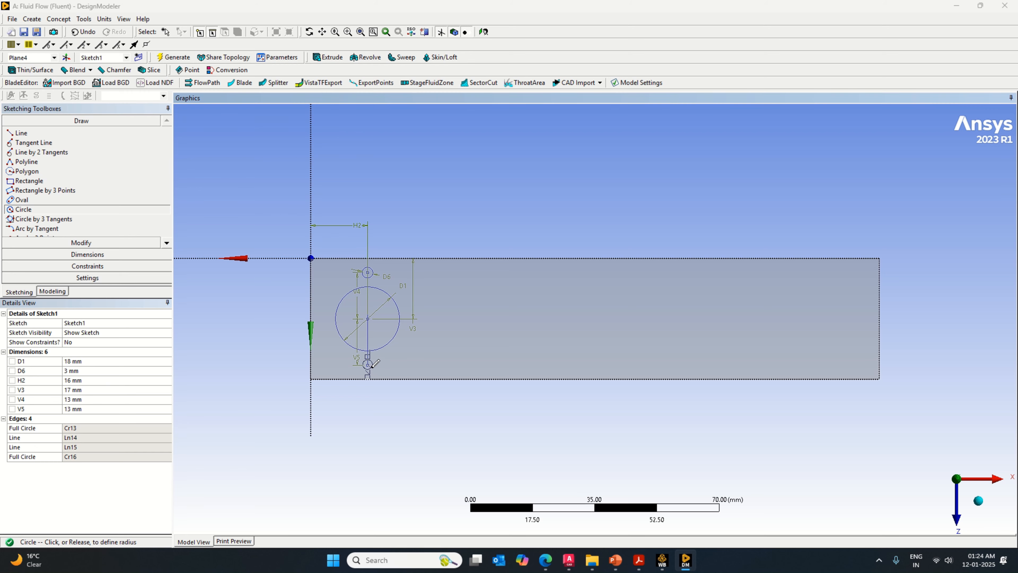
click(373, 366)
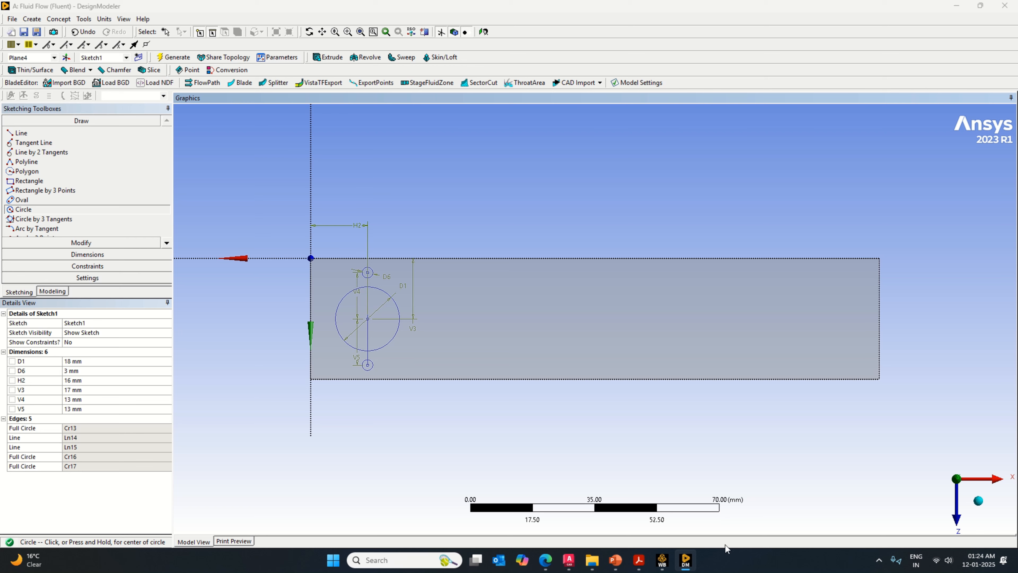
Step: Check the next hole column in the AutoCAD drawing and draw a horizontal line about 20 mm long from the 18 mm circle's centre into the block
click(569, 560)
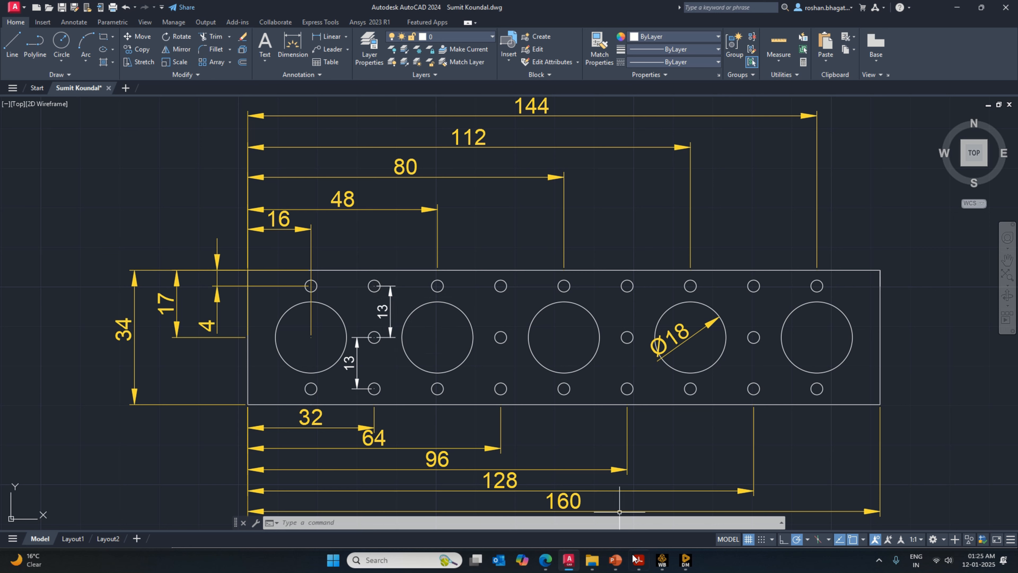
click(692, 565)
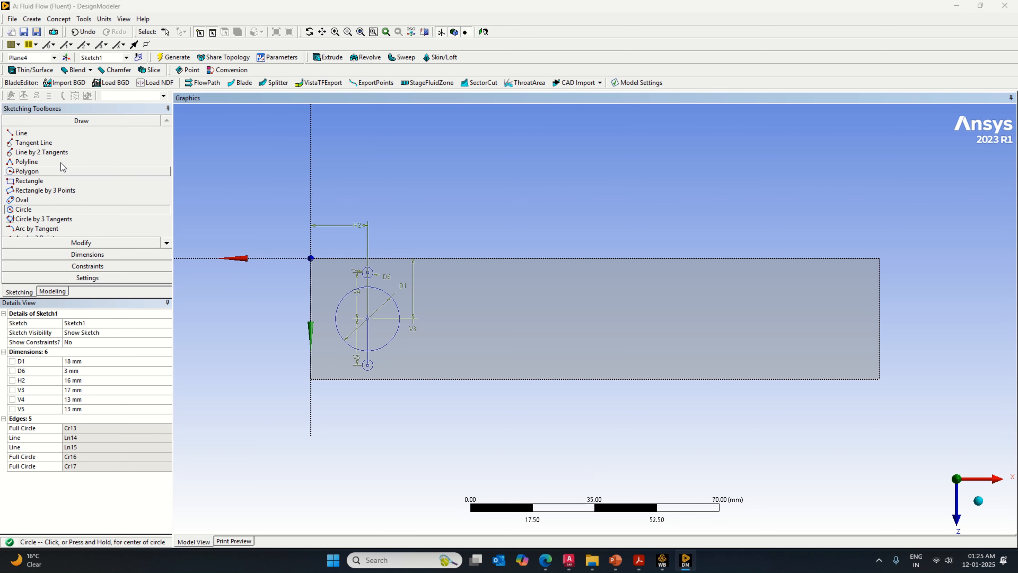
click(60, 133)
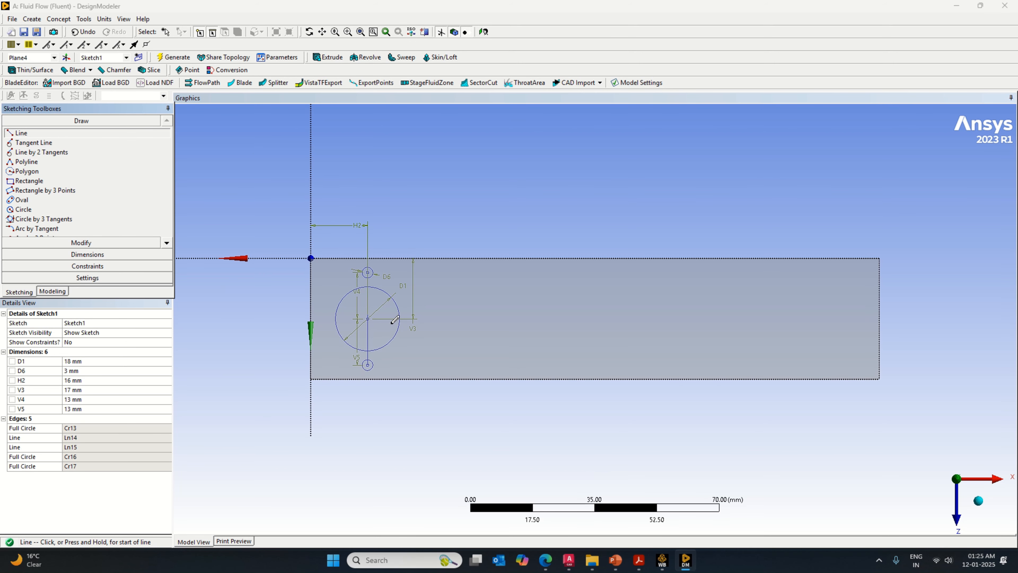
click(367, 320)
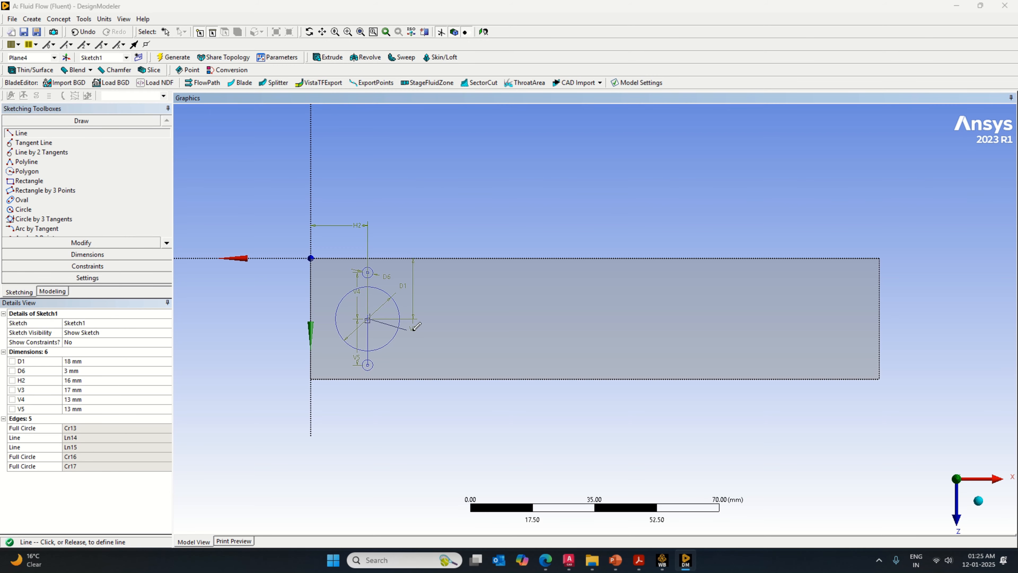
click(438, 319)
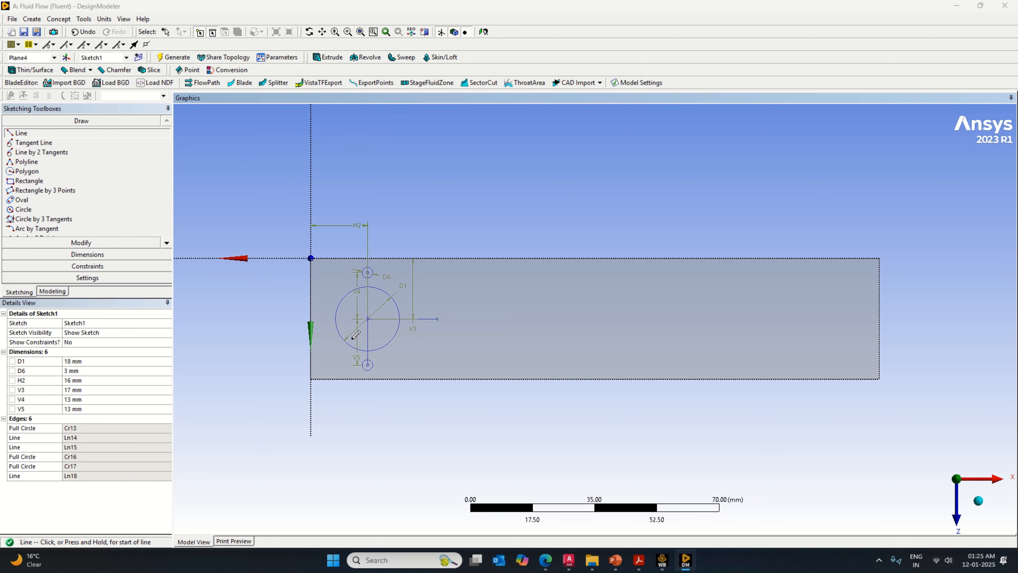
Step: Dimension the horizontal line from the 18 mm circle's centre and set its length to 16 mm
click(87, 255)
click(412, 320)
click(410, 331)
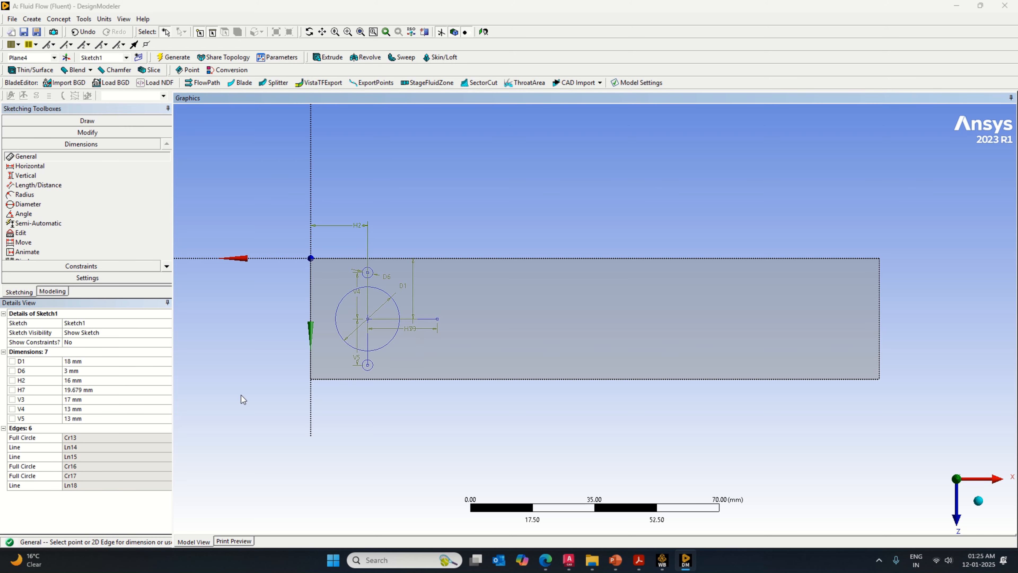
click(85, 390)
text(16)
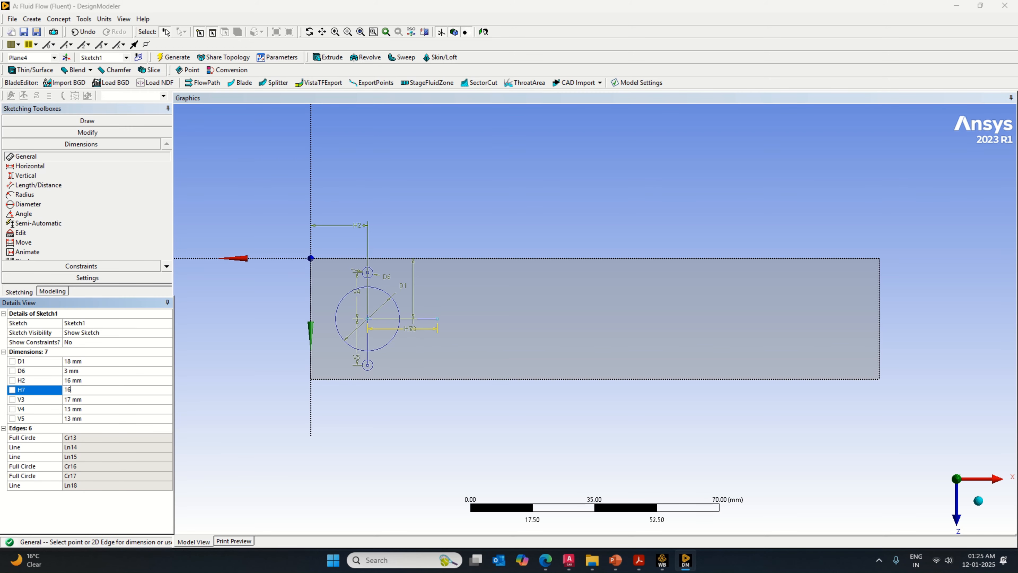
key(Return)
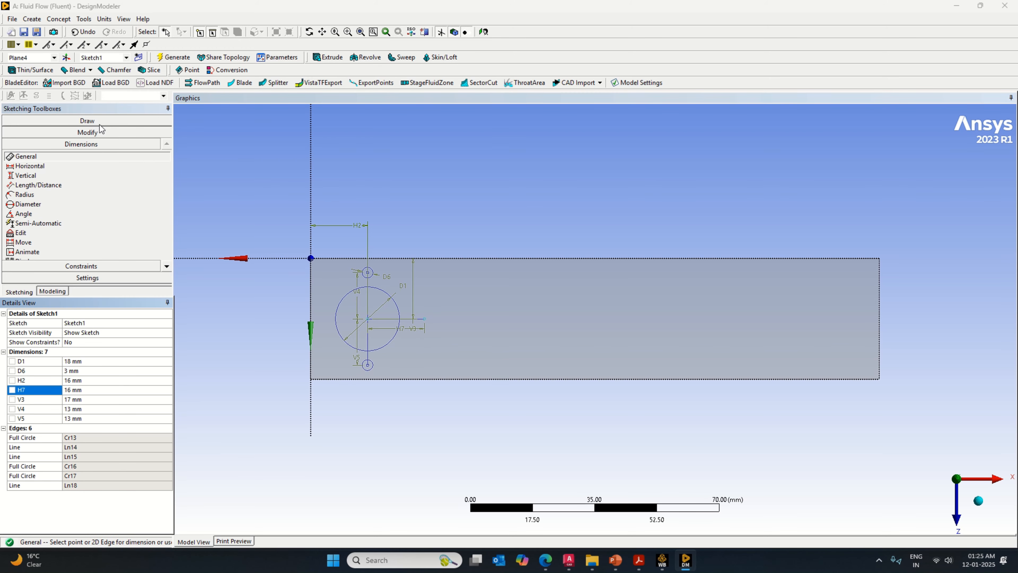
Step: Draw a horizontal line about 18 mm long from the upper 3 mm circle's centre into the block
click(81, 120)
click(64, 134)
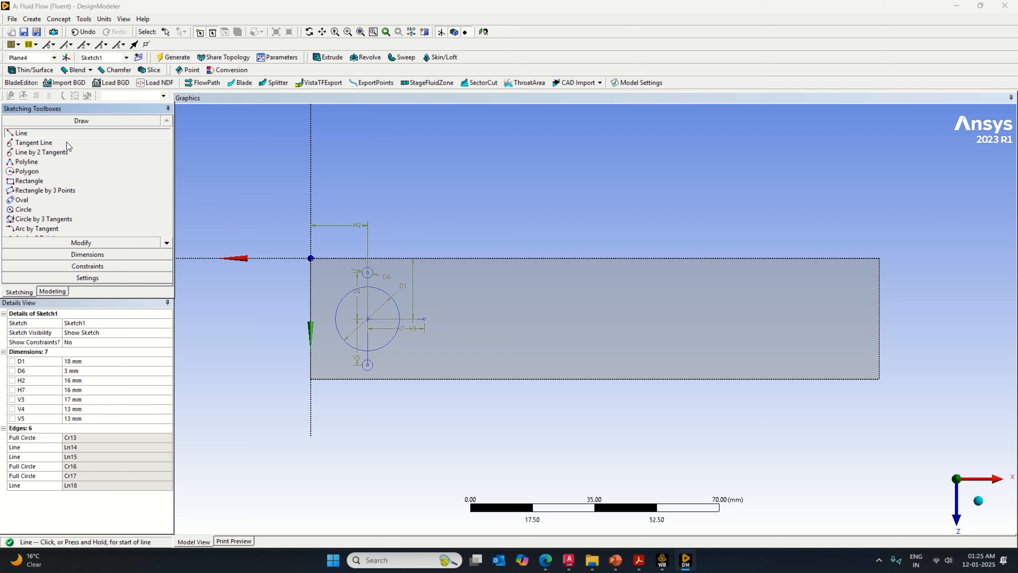
click(367, 272)
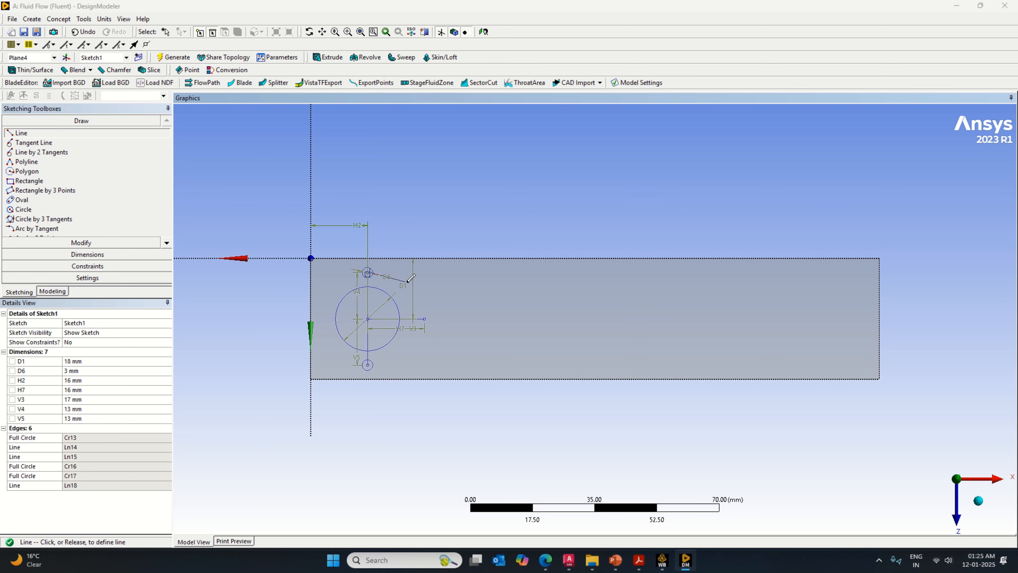
click(433, 272)
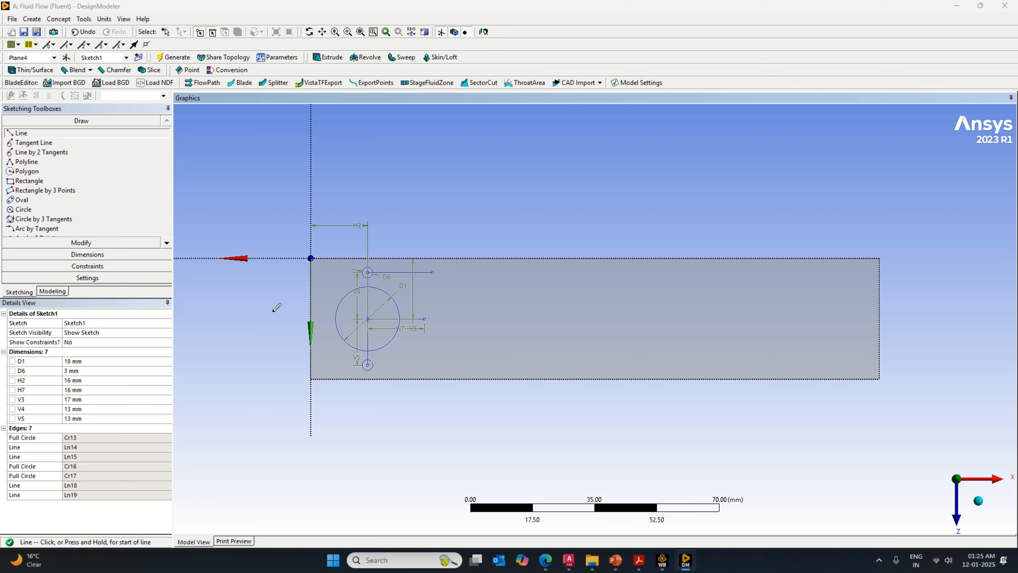
Step: Dimension the upper horizontal line's length and set it to 16 mm
click(87, 254)
click(390, 271)
click(388, 257)
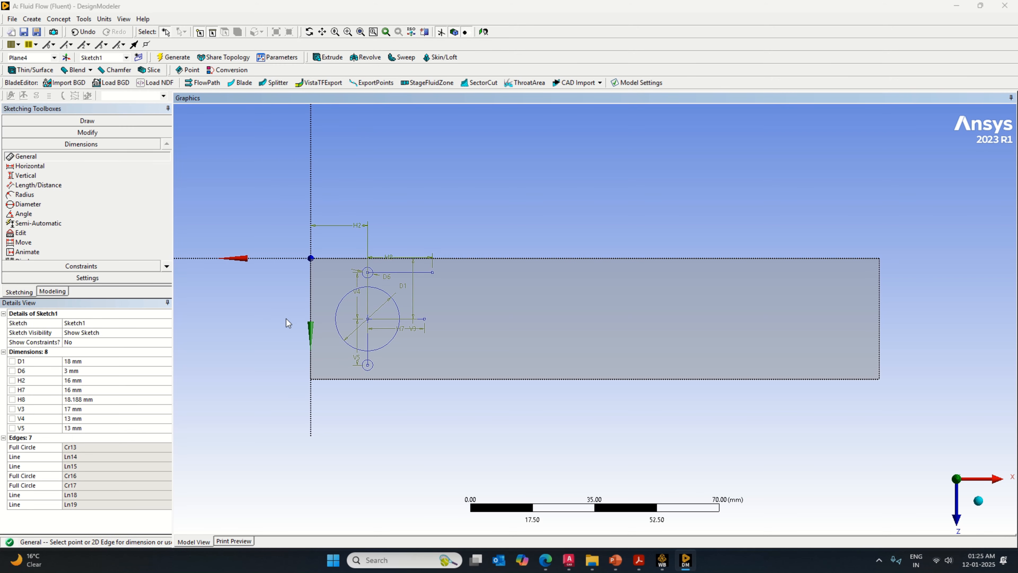
click(113, 398)
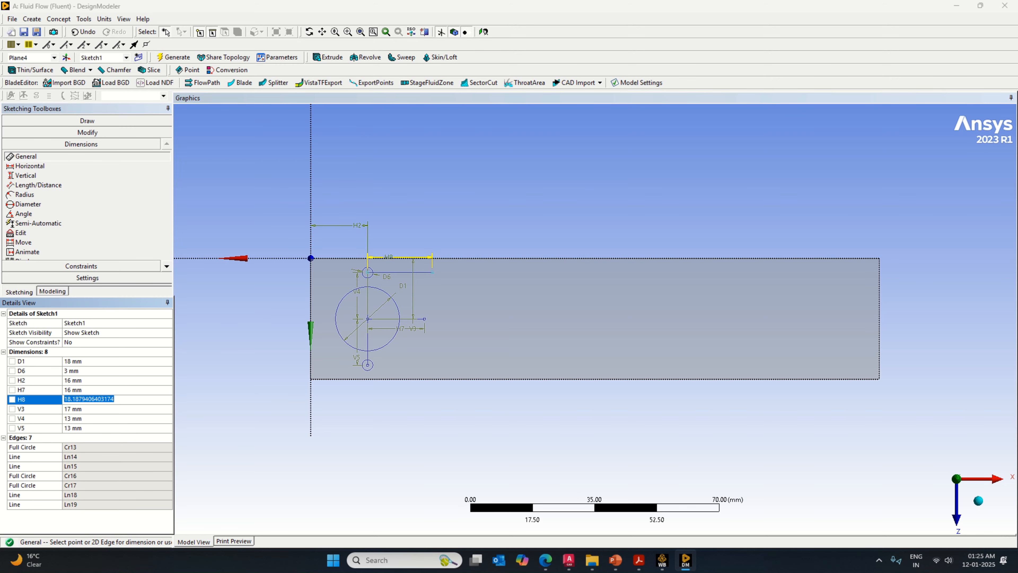
text(16)
key(Return)
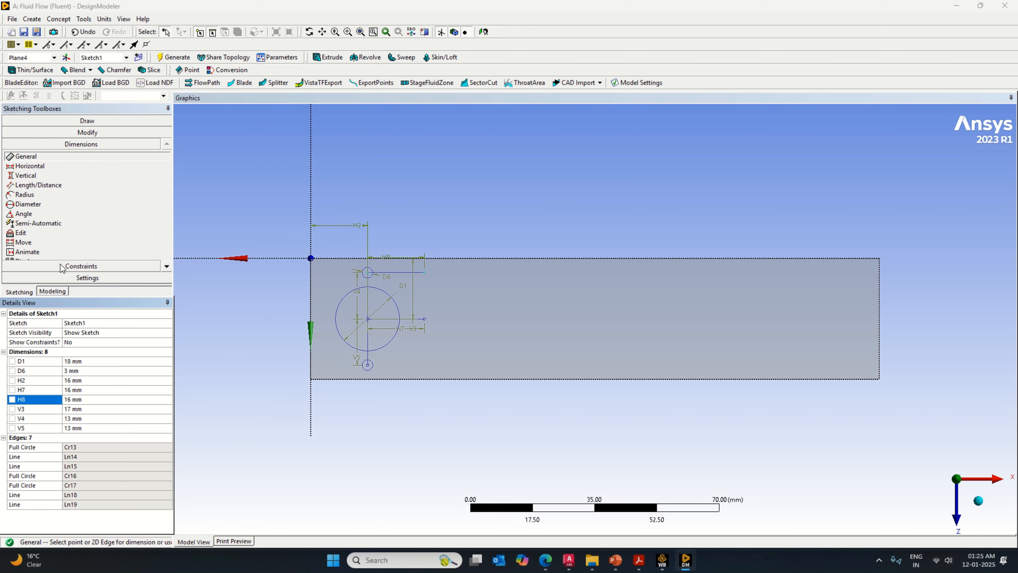
Step: Draw a horizontal line about 19 mm long from the lower small circle's centre into the block
click(64, 121)
click(33, 135)
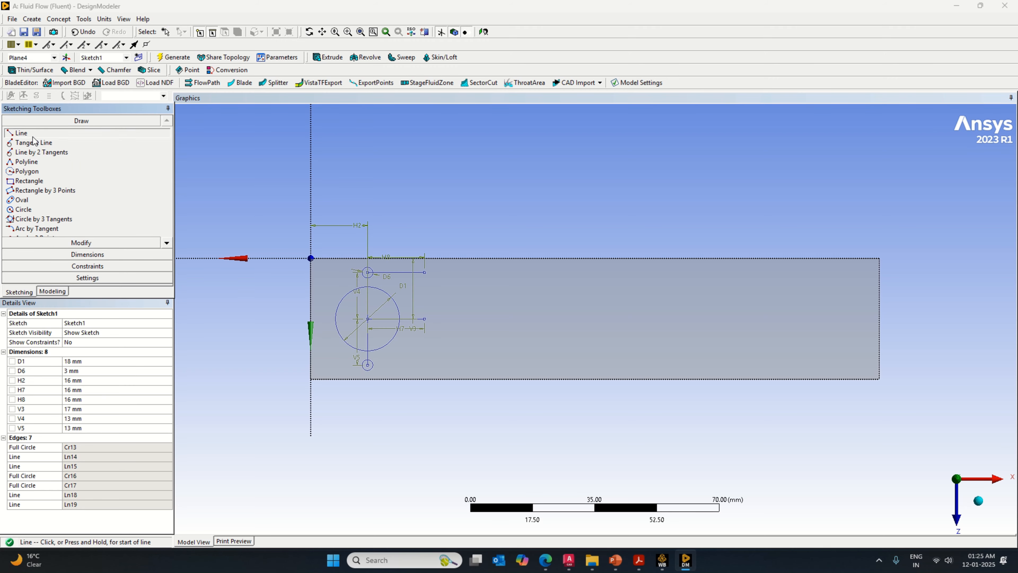
click(367, 364)
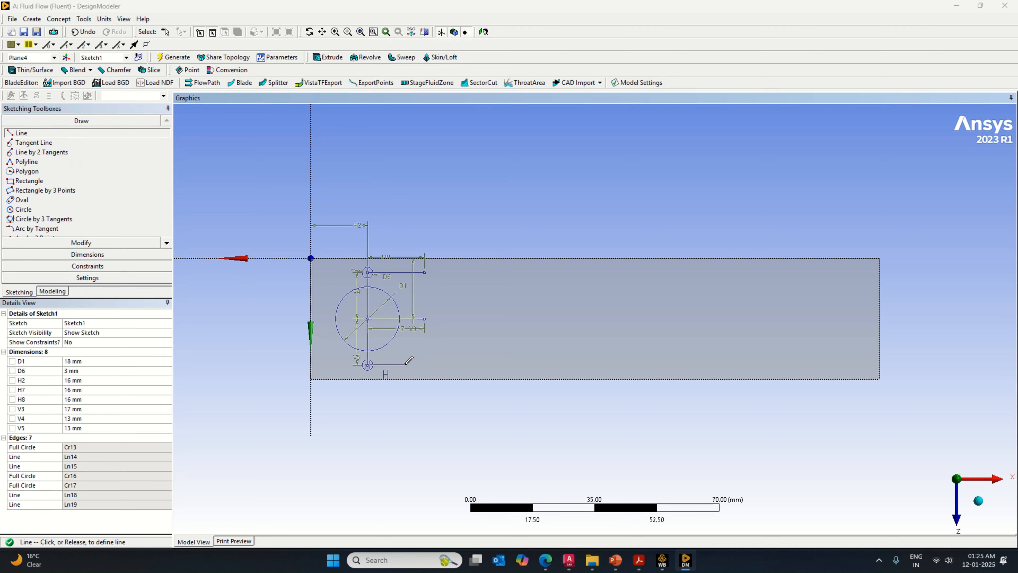
click(434, 365)
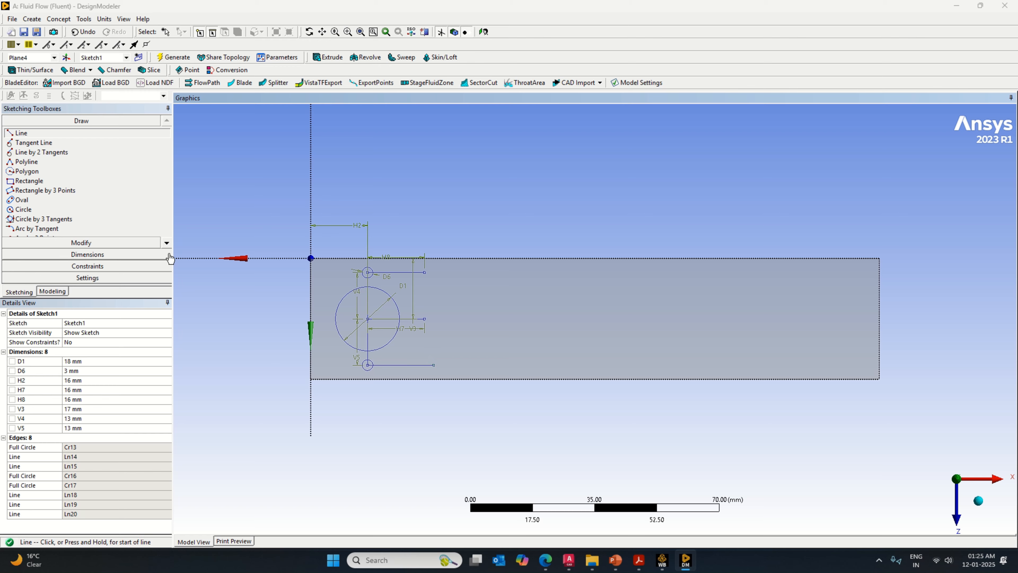
Step: Dimension the lower horizontal line's length and set it to 16 mm
click(136, 254)
click(403, 365)
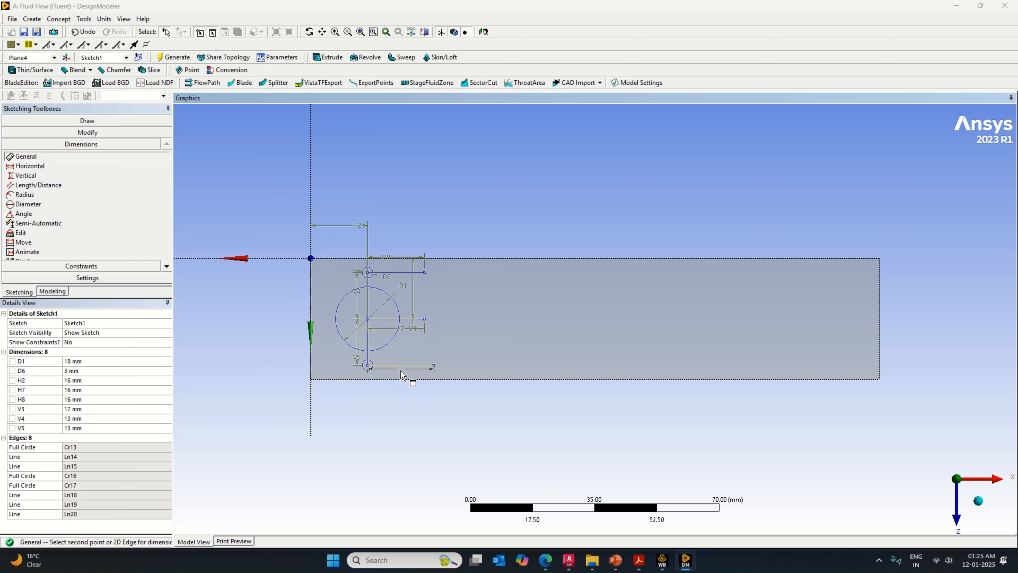
click(402, 372)
click(120, 407)
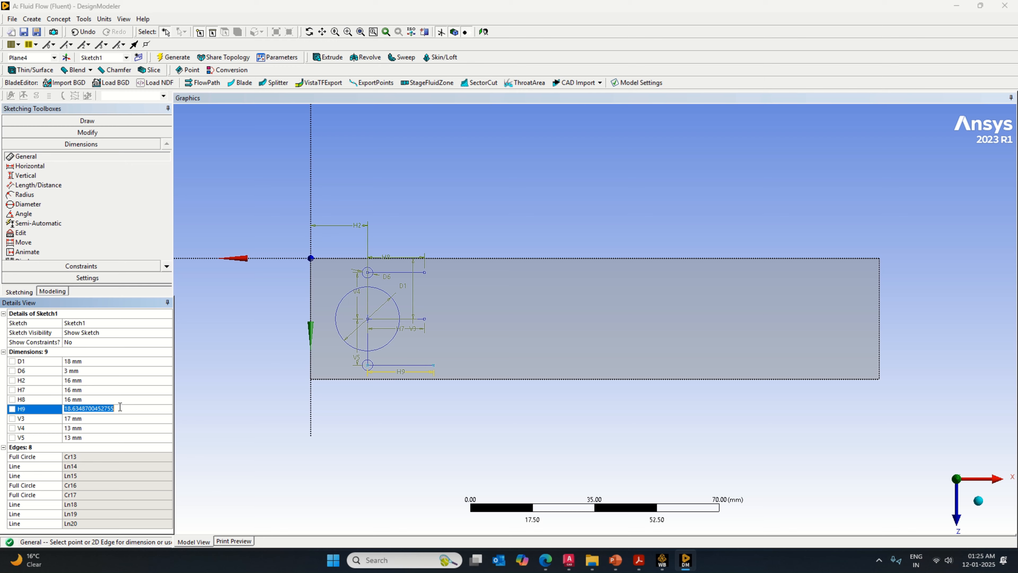
text(16)
key(Return)
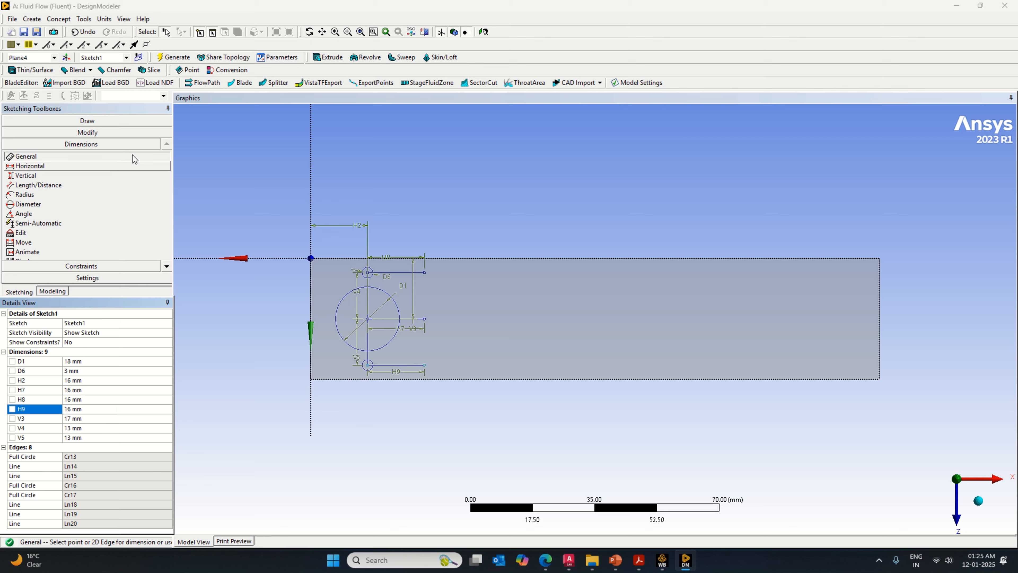
Step: Draw three small circles matching the 3 mm holes, centred on the free ends of the upper, middle and lower horizontal lines
click(84, 122)
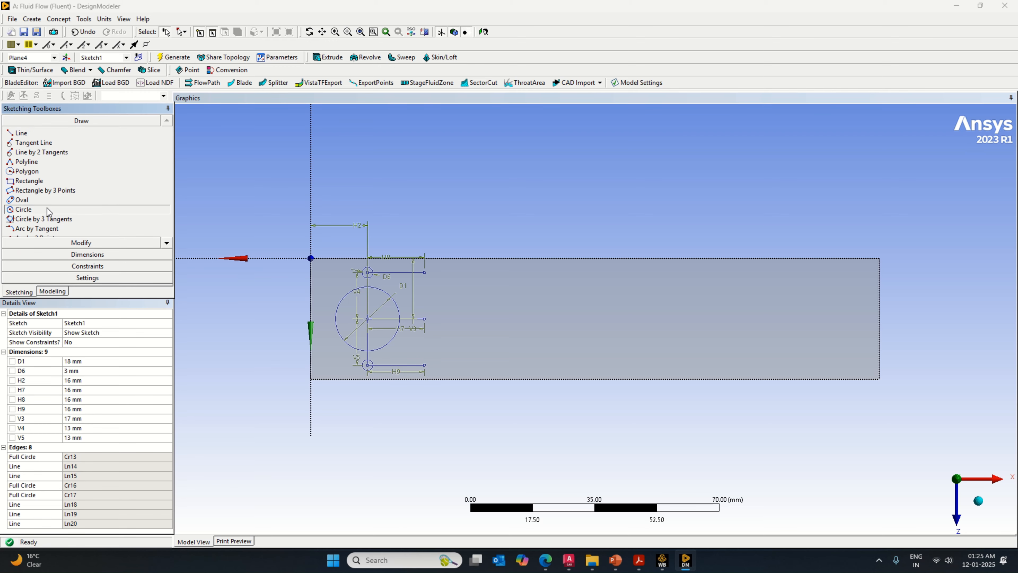
click(47, 208)
click(425, 274)
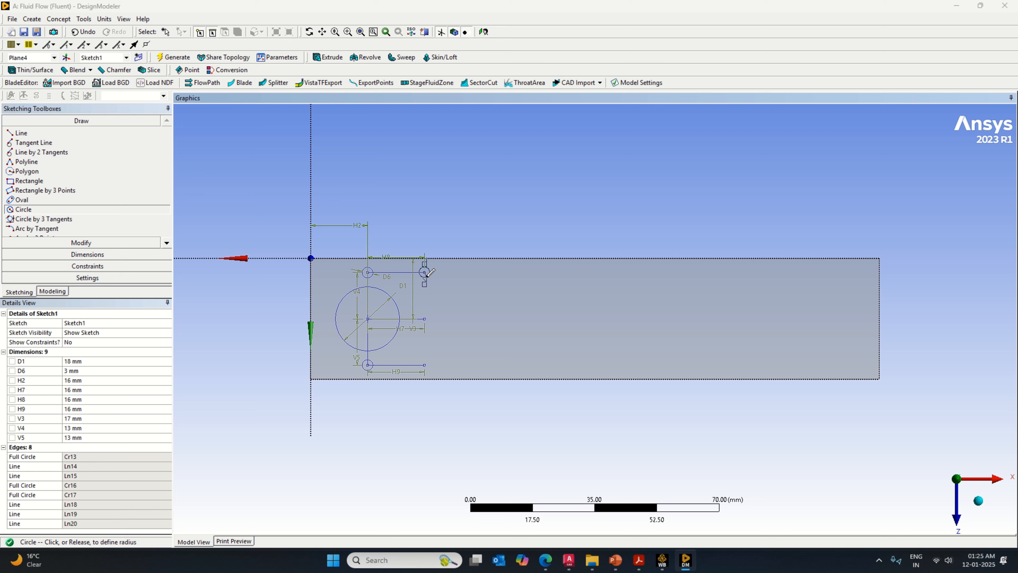
click(428, 276)
click(424, 319)
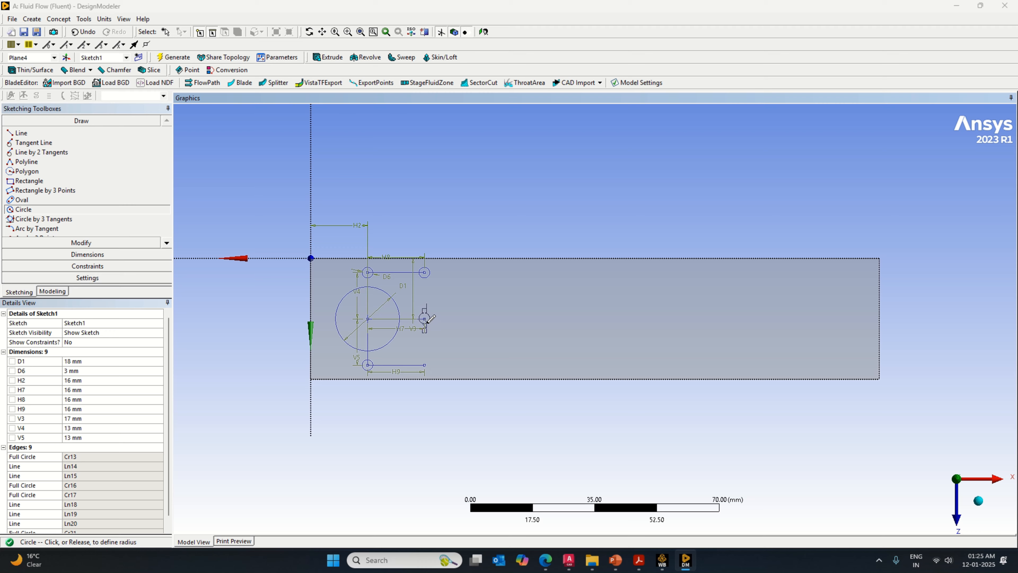
click(427, 321)
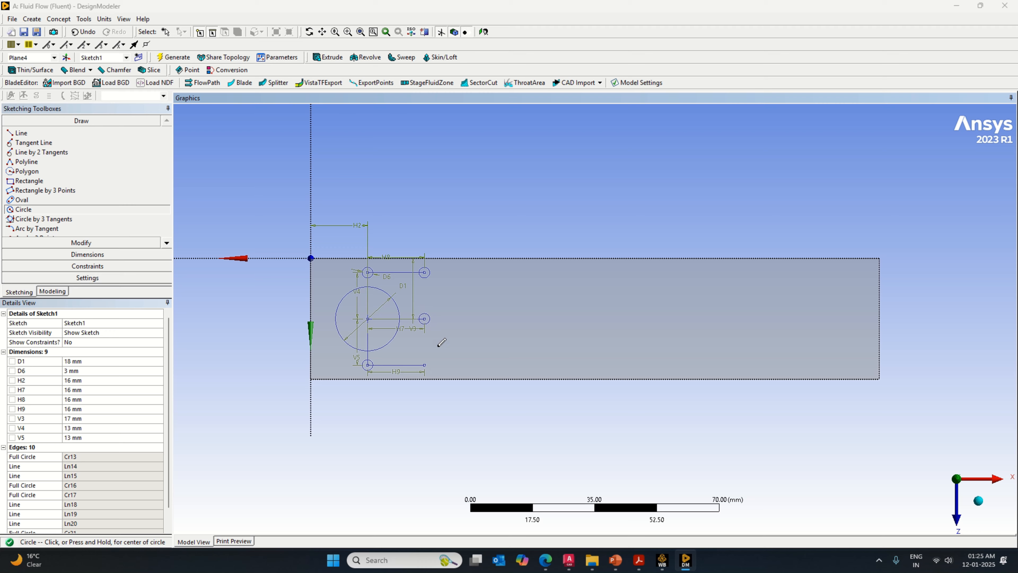
click(425, 365)
click(433, 363)
right_click(470, 185)
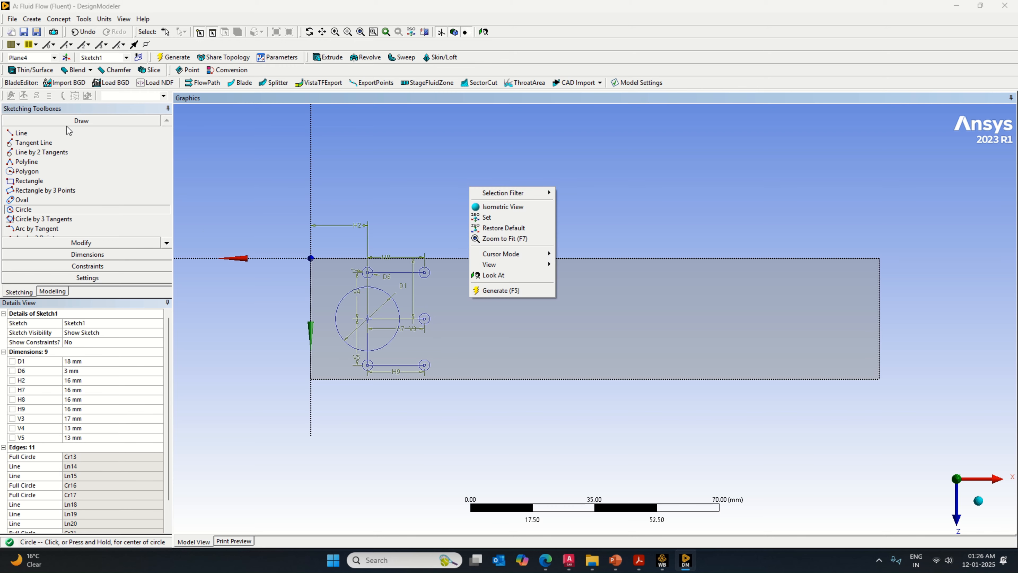
Step: Check the hole spacing in the AutoCAD drawing and draw a horizontal line from the middle small circle's centre further into the block
click(67, 133)
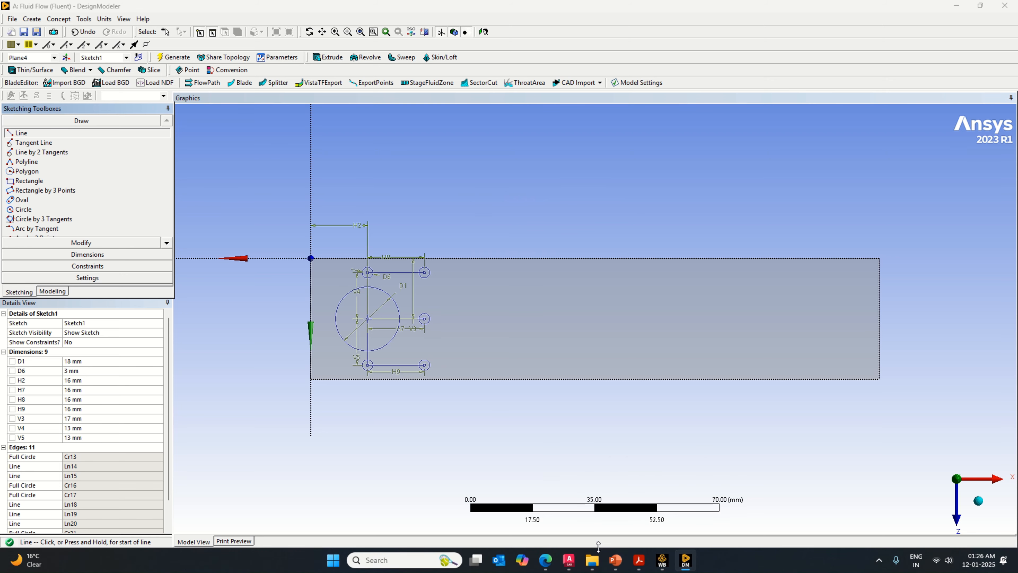
click(570, 560)
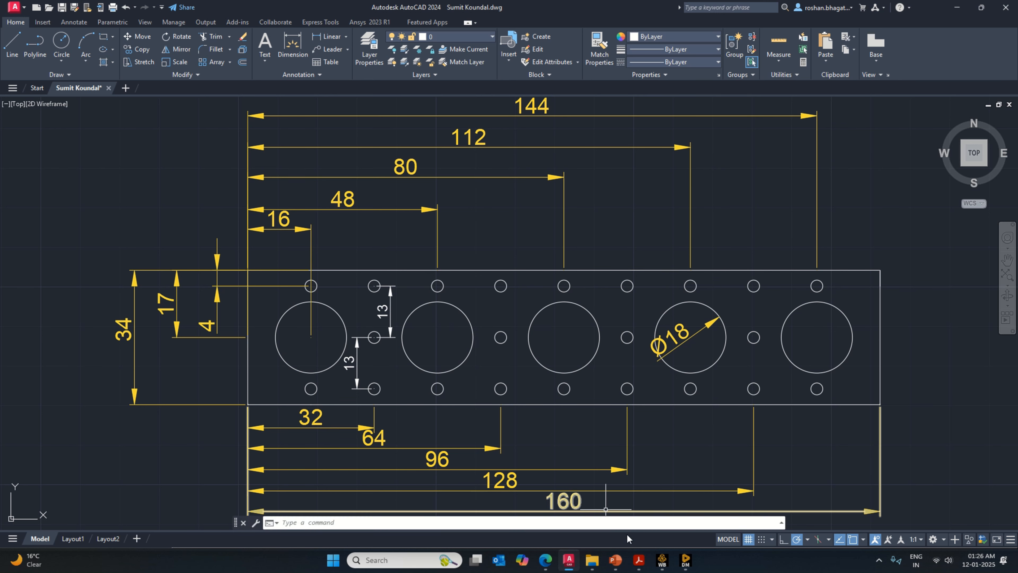
click(546, 561)
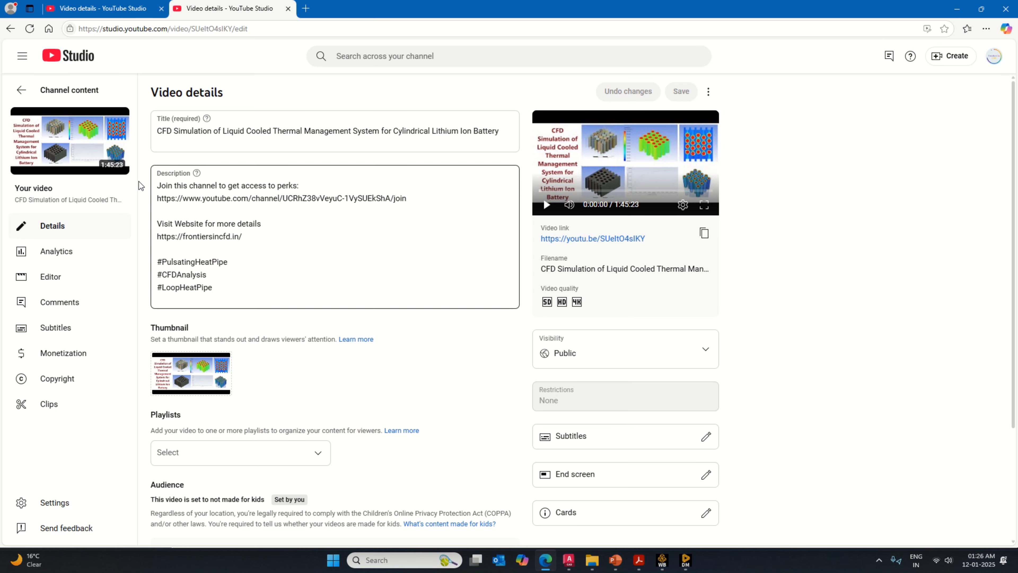
click(616, 561)
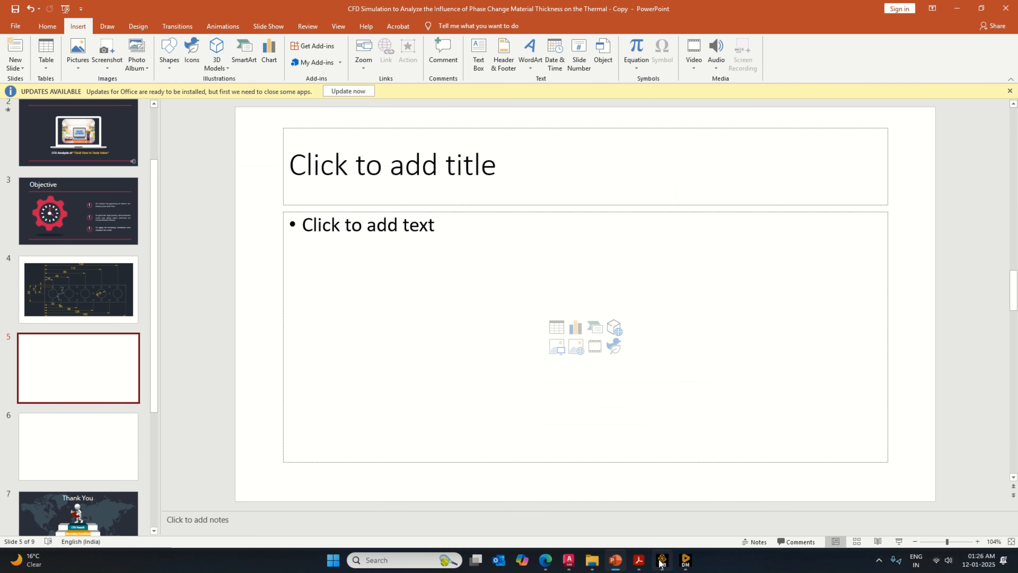
click(686, 561)
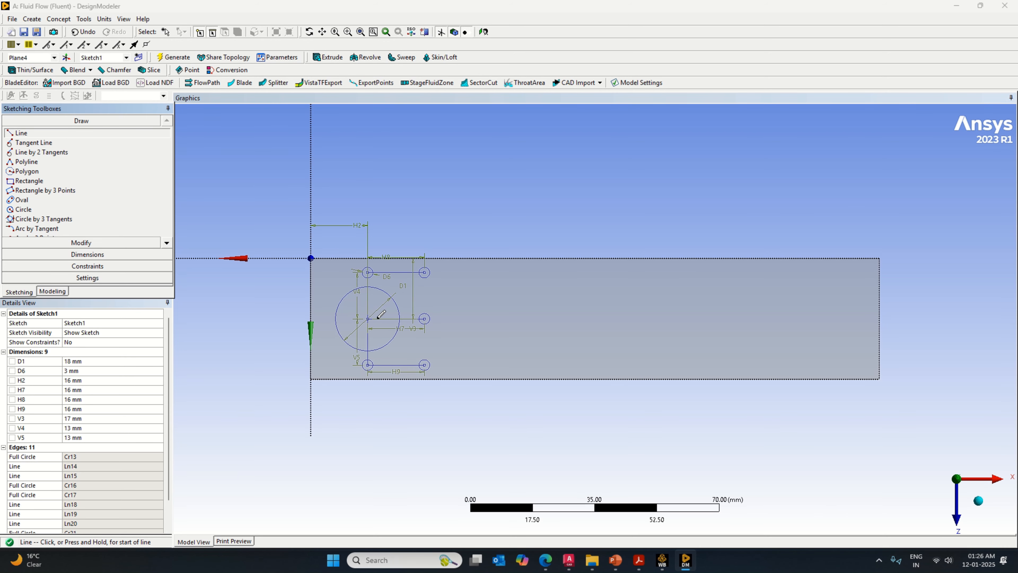
click(425, 318)
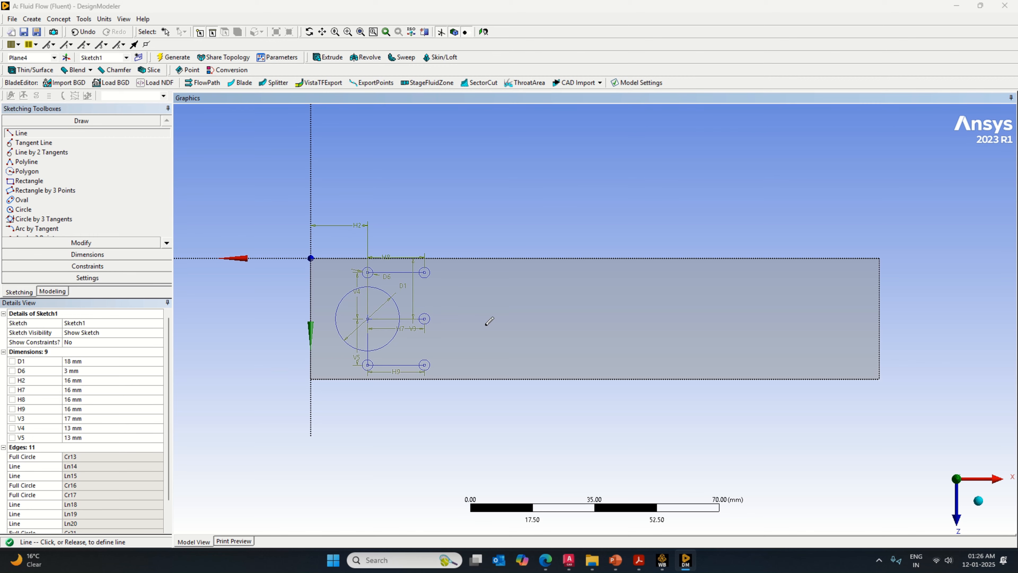
click(516, 317)
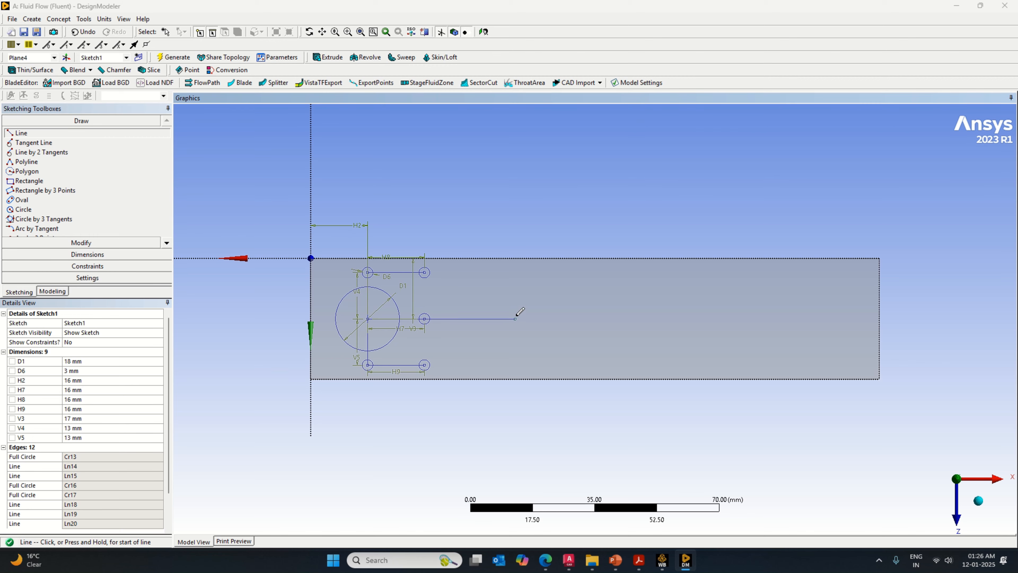
Step: Dimension the line extending from the middle small circle and set its length to 16 mm
click(101, 256)
click(457, 319)
click(461, 330)
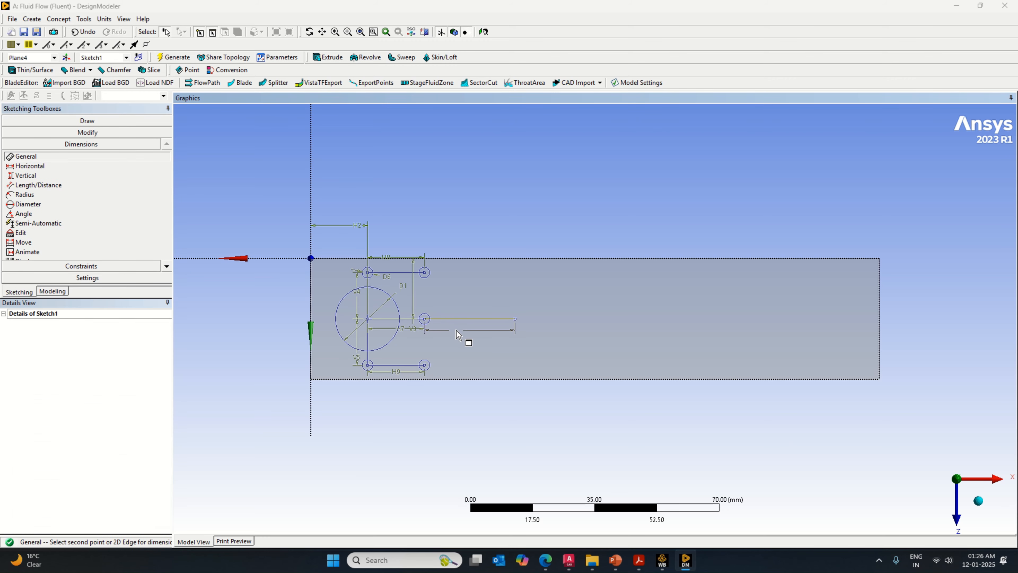
click(100, 380)
text(16)
key(Return)
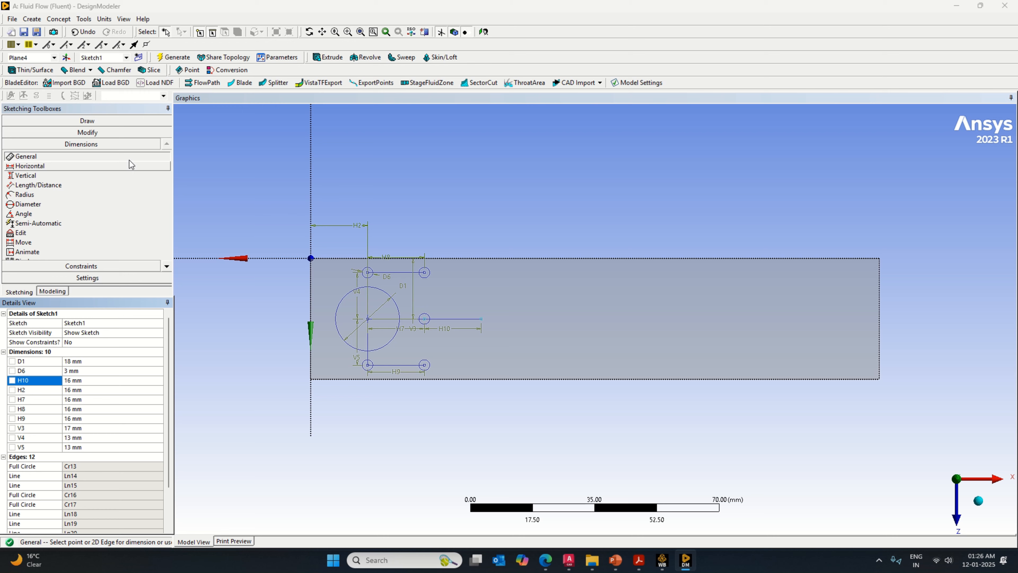
Step: Draw another horizontal line about 25 mm long, continuing from the free end of the middle row's last 16 mm line
click(83, 120)
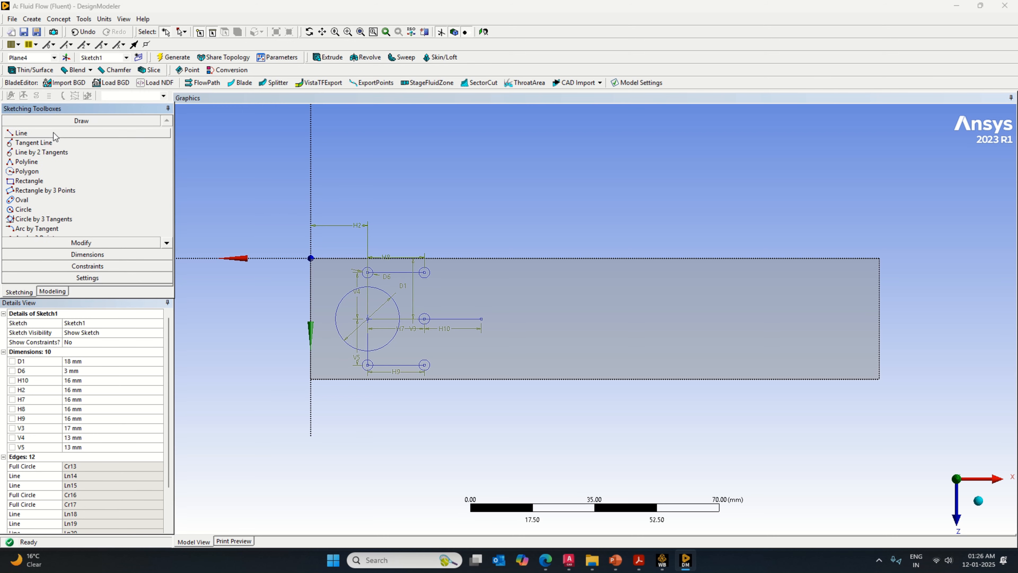
click(54, 133)
click(482, 319)
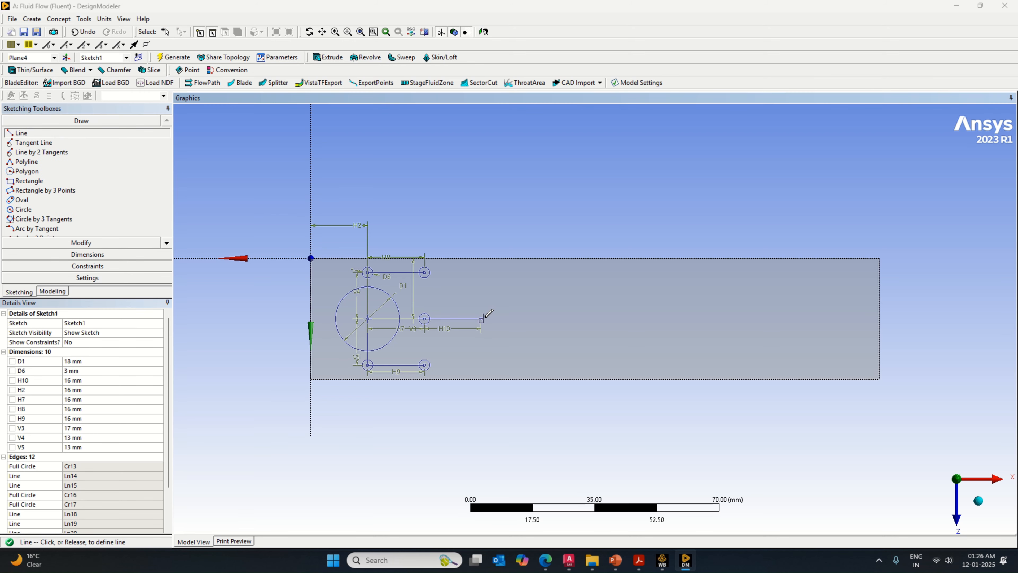
click(570, 319)
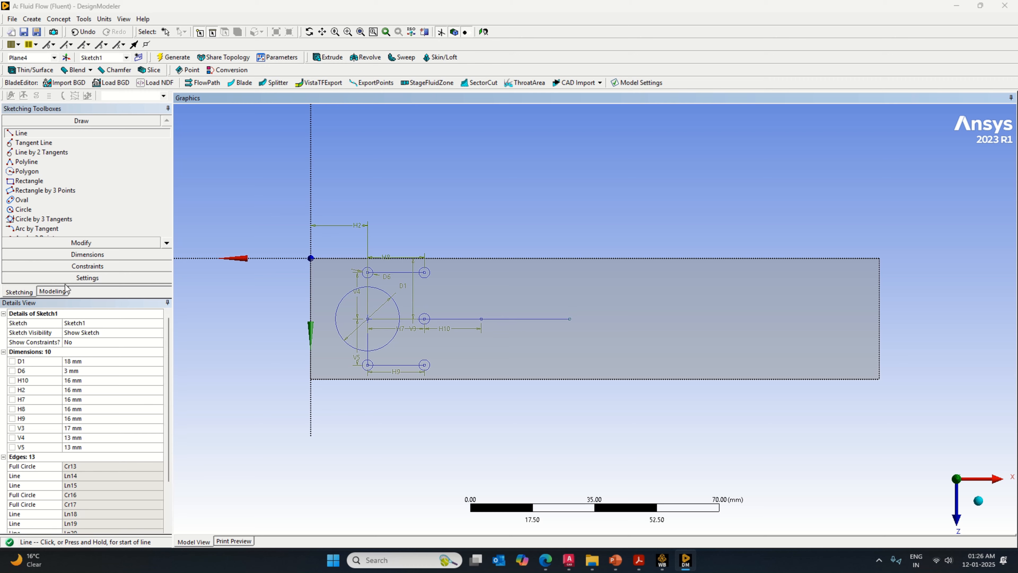
Step: Dimension the newest line at the end of the middle row and set its length to 32 mm
click(88, 254)
click(516, 320)
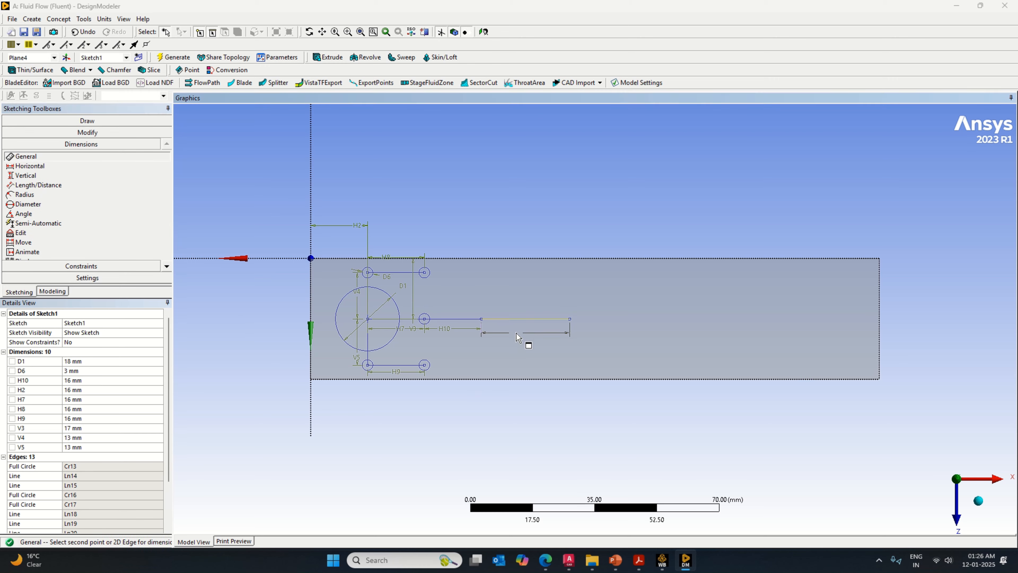
click(517, 333)
click(104, 390)
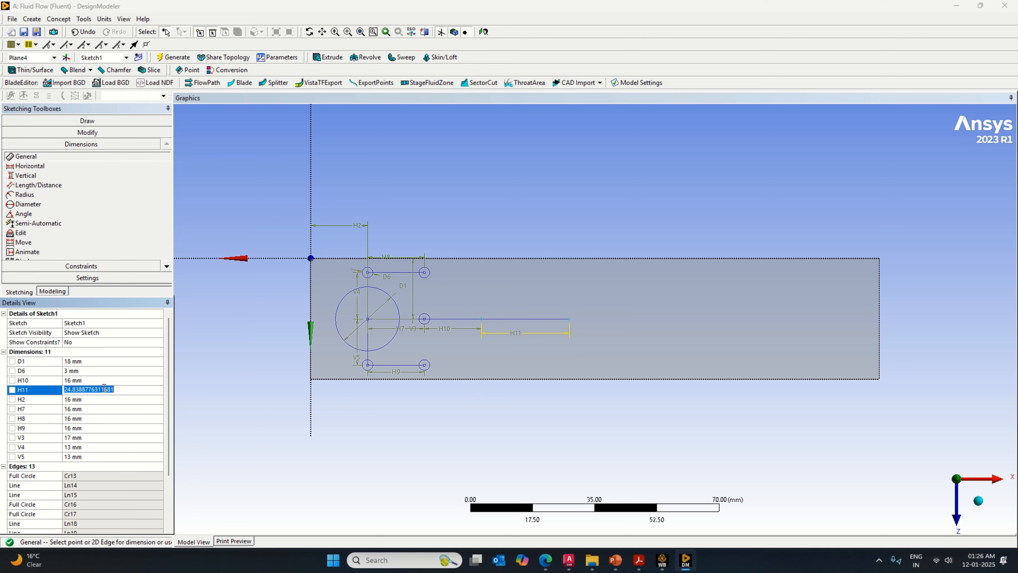
text(32)
key(Return)
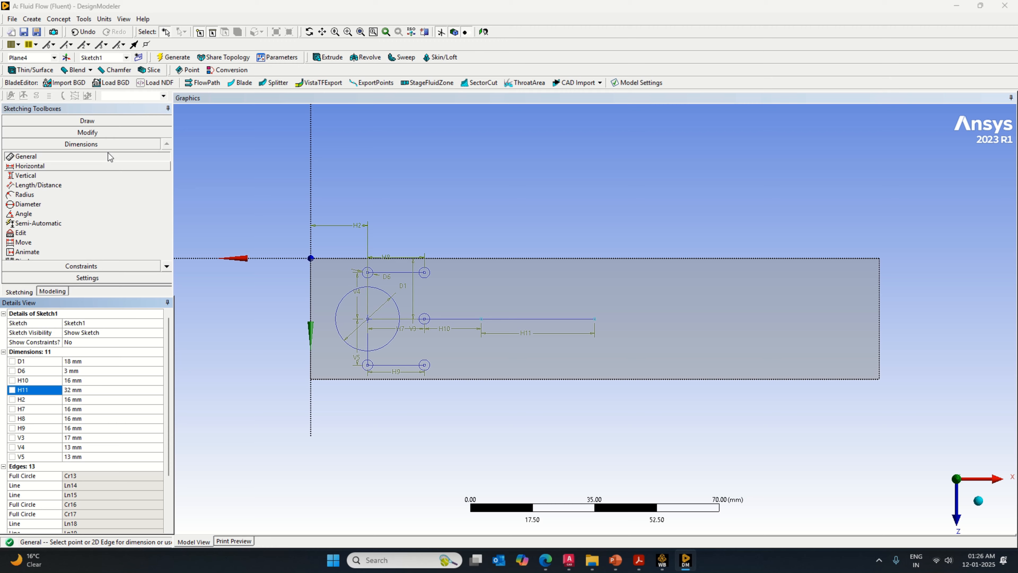
Step: Draw a horizontal line about 30 mm long, continuing the middle row from the free end of its 32 mm line
click(99, 121)
click(44, 134)
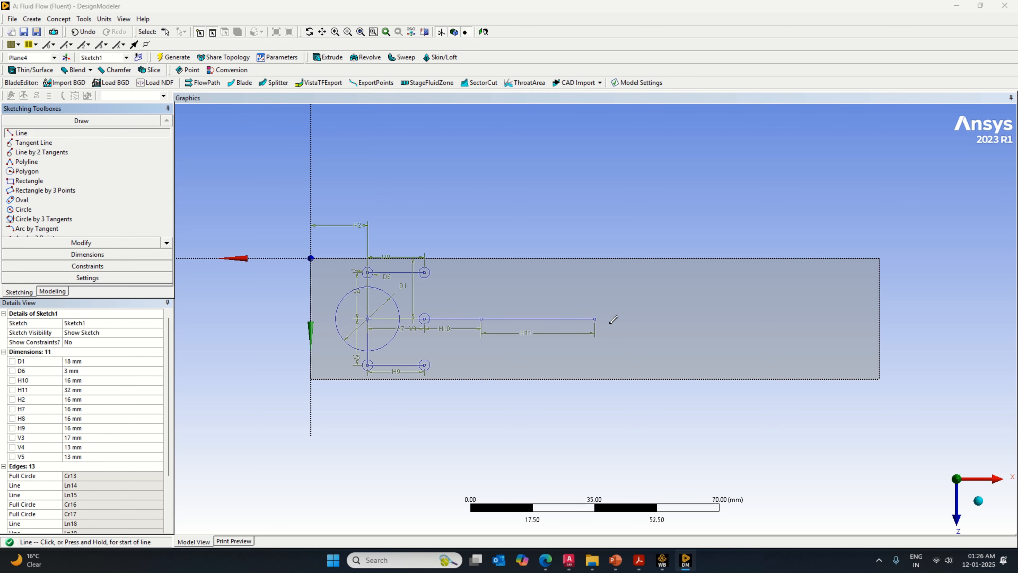
click(596, 318)
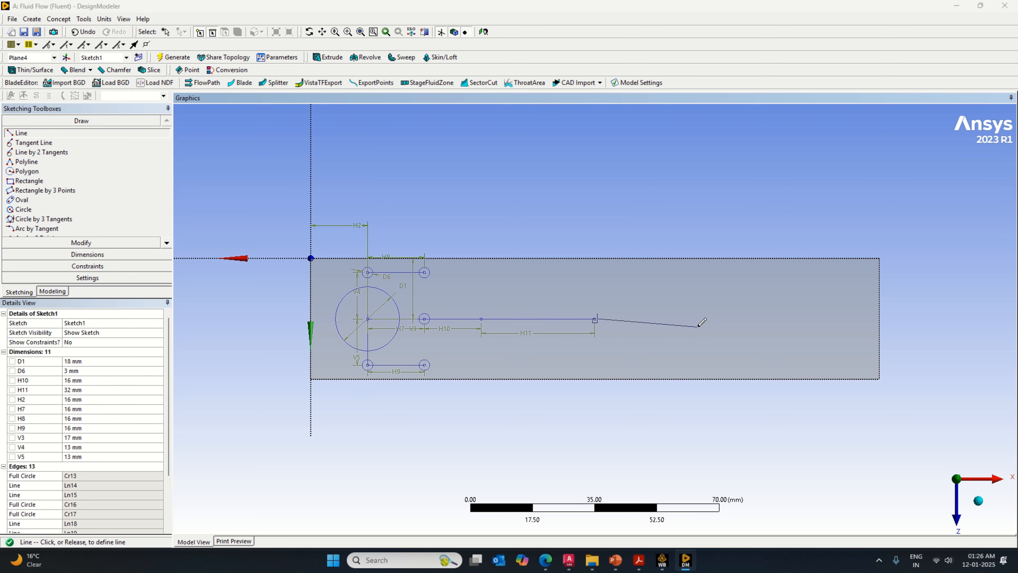
click(701, 318)
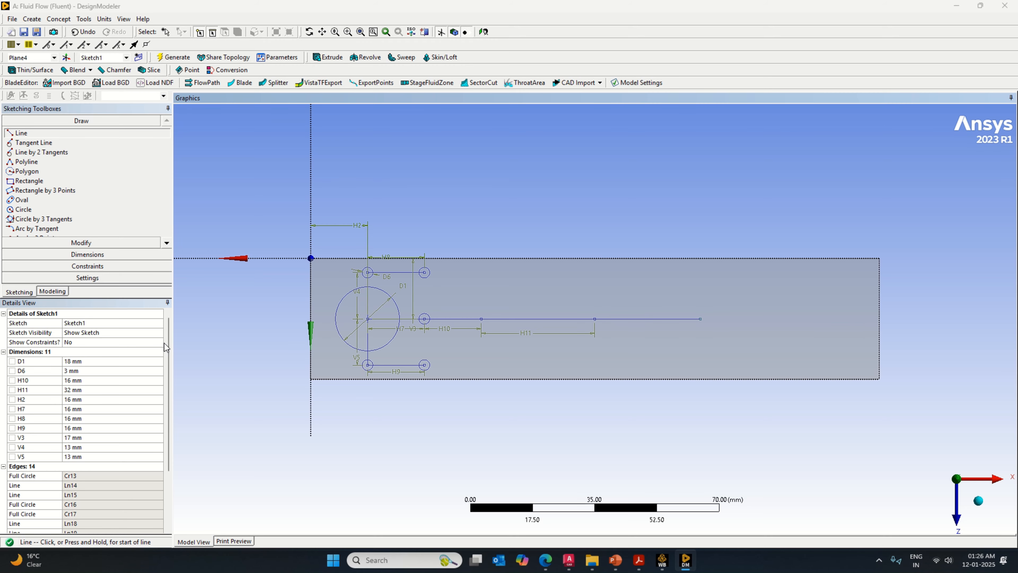
Step: Dimension the newly added middle-row line and set its length to 32 mm
click(88, 254)
click(680, 320)
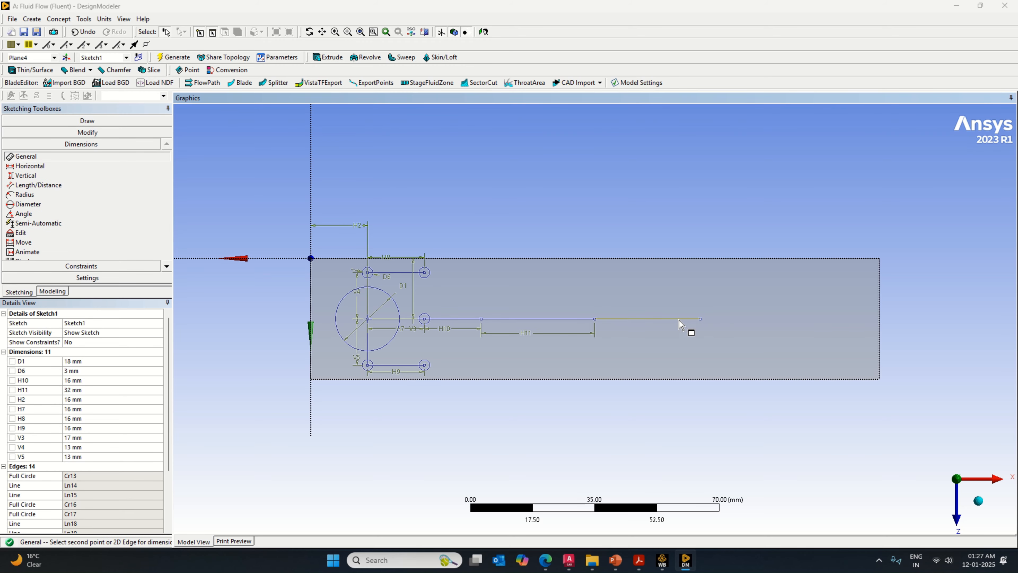
click(679, 328)
click(94, 400)
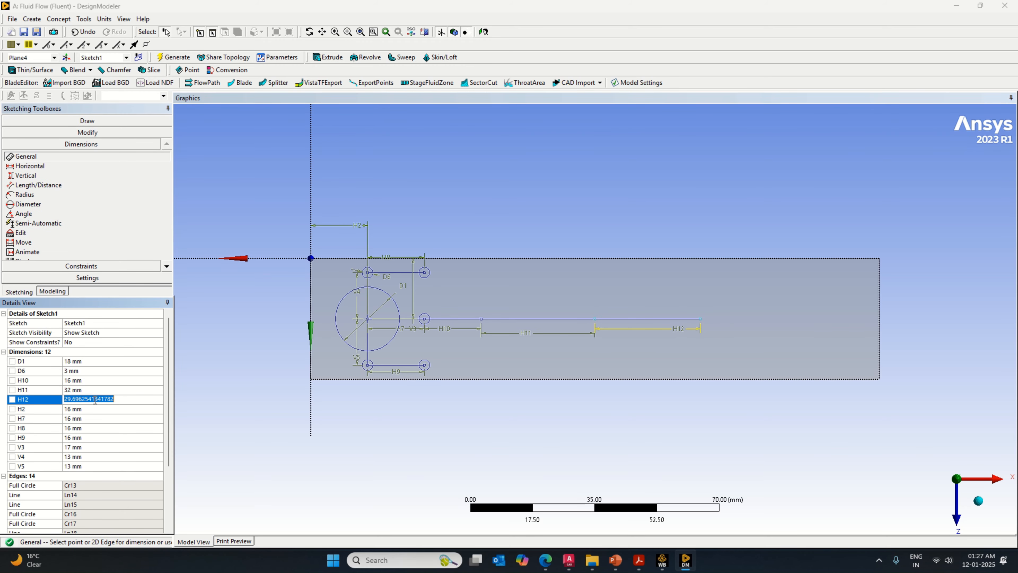
text(32)
key(Return)
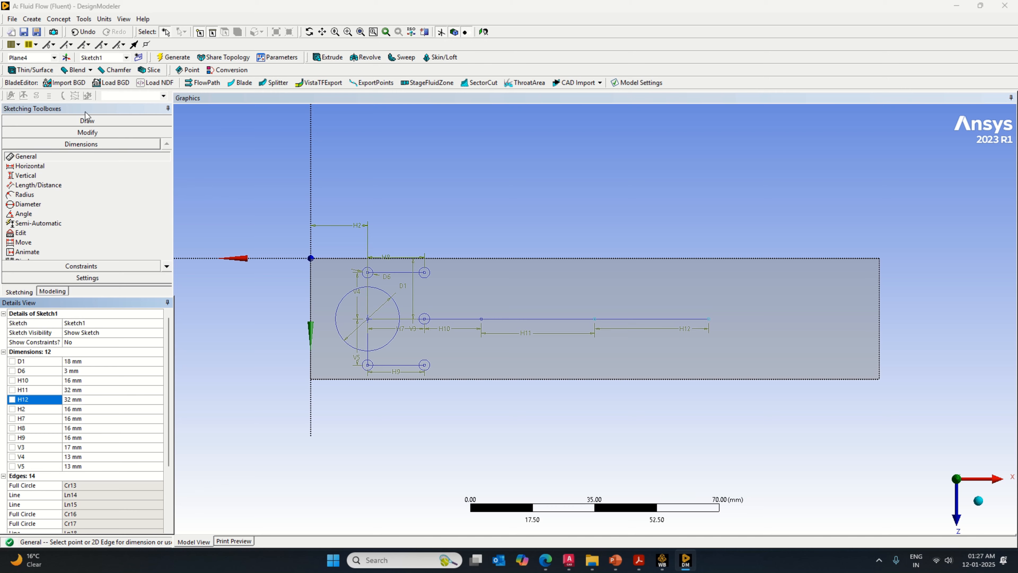
Step: Draw one more horizontal line about 18 mm long from the free end of the middle row's second 32 mm line
click(87, 120)
click(44, 143)
click(21, 133)
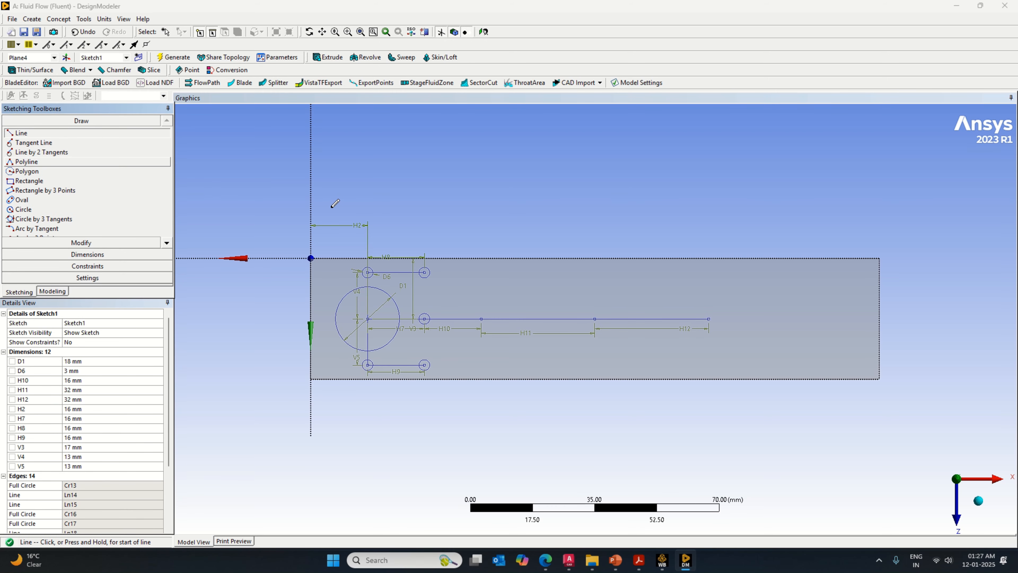
click(709, 319)
click(771, 319)
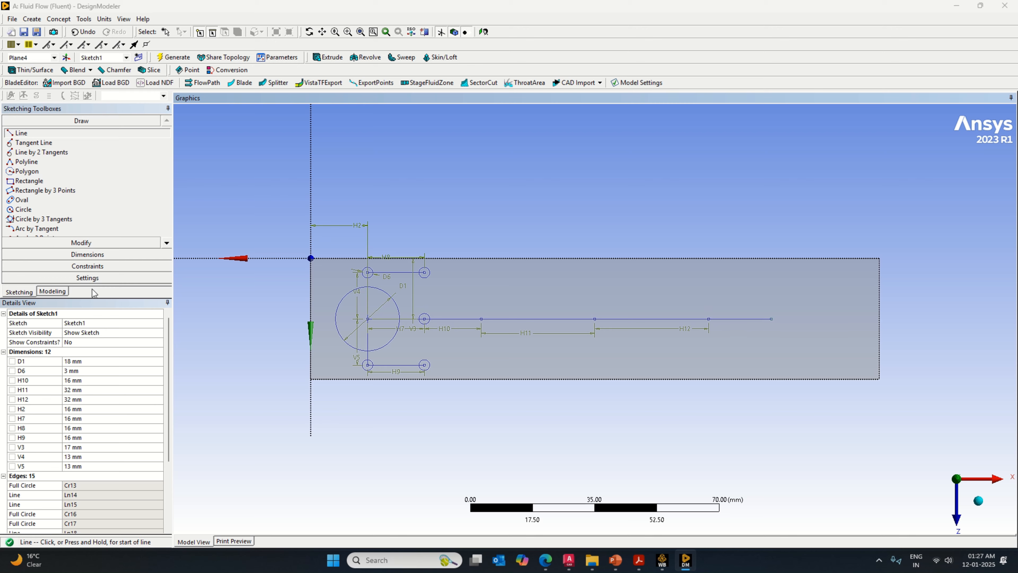
Step: Dimension the last line of the middle row and set its length to 32 mm
click(91, 254)
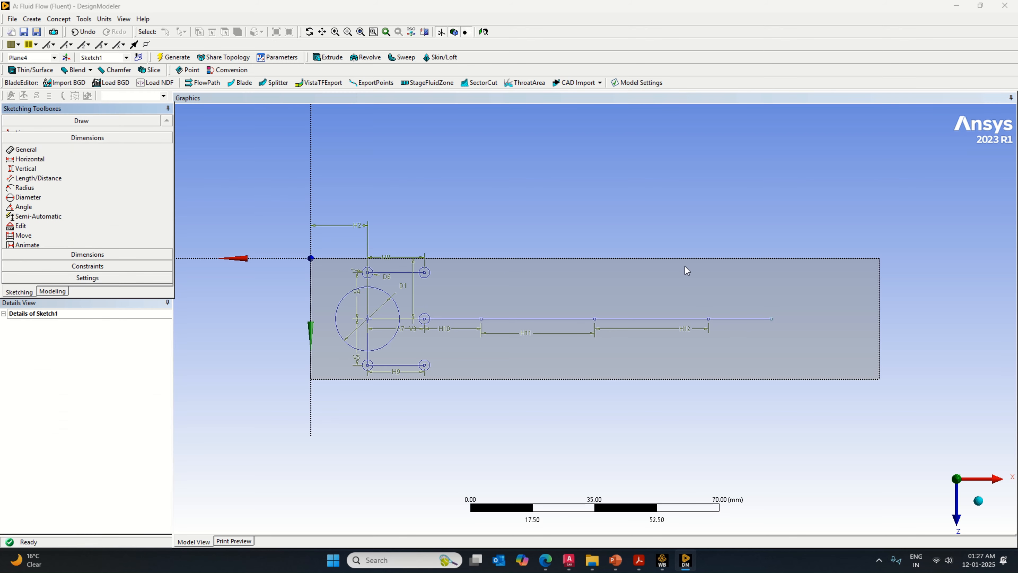
click(737, 320)
click(75, 409)
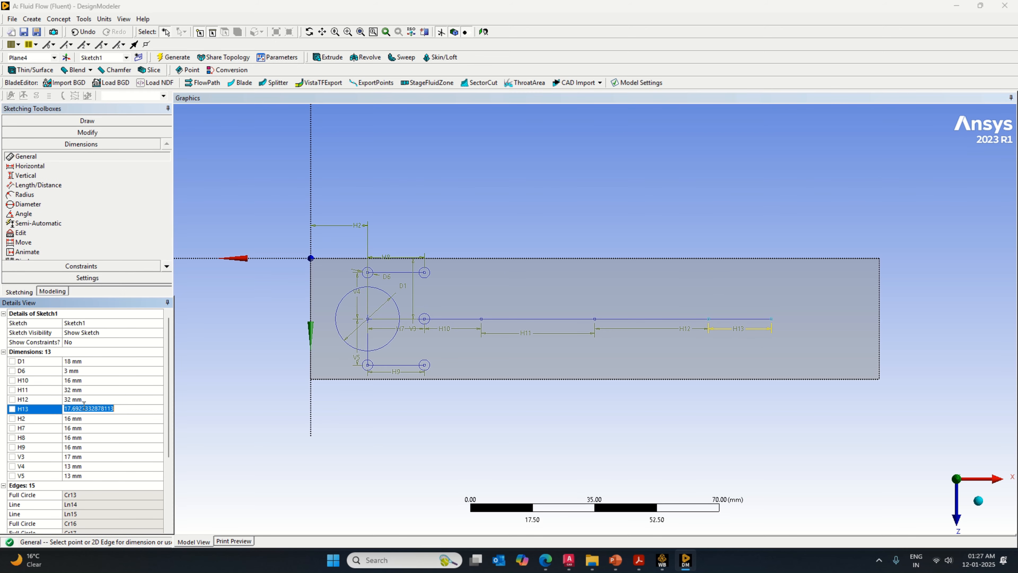
text(32)
key(Return)
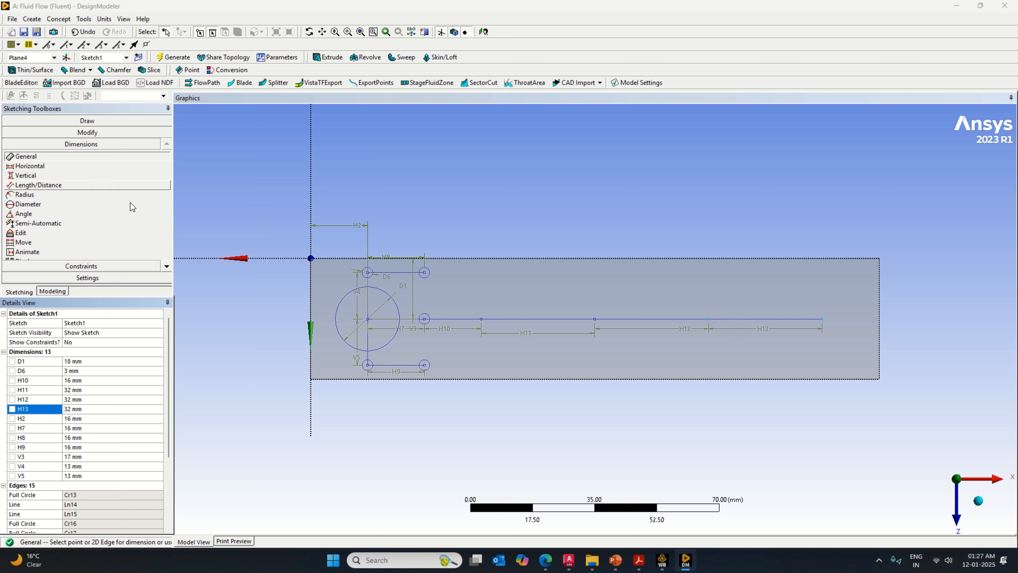
Step: Delete the construction lines joining the upper and lower small circles and the two vertical ones from the large circle's centre, keeping the middle row
click(81, 132)
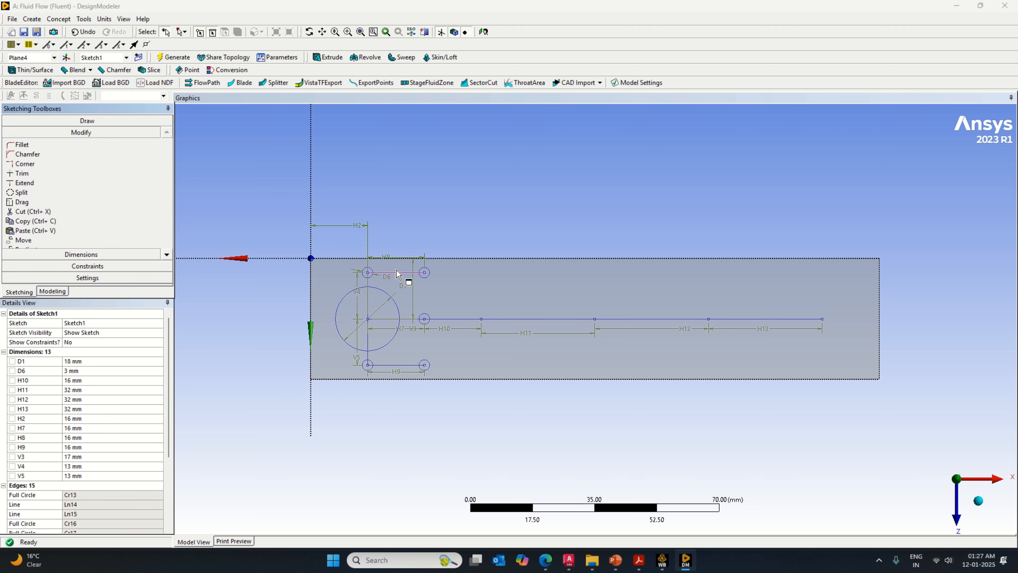
click(33, 211)
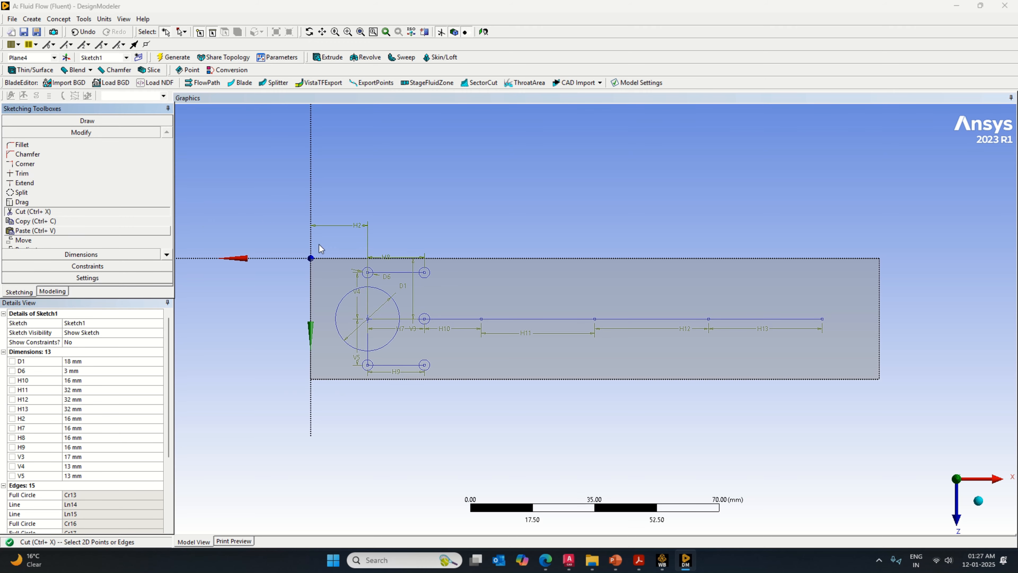
click(403, 273)
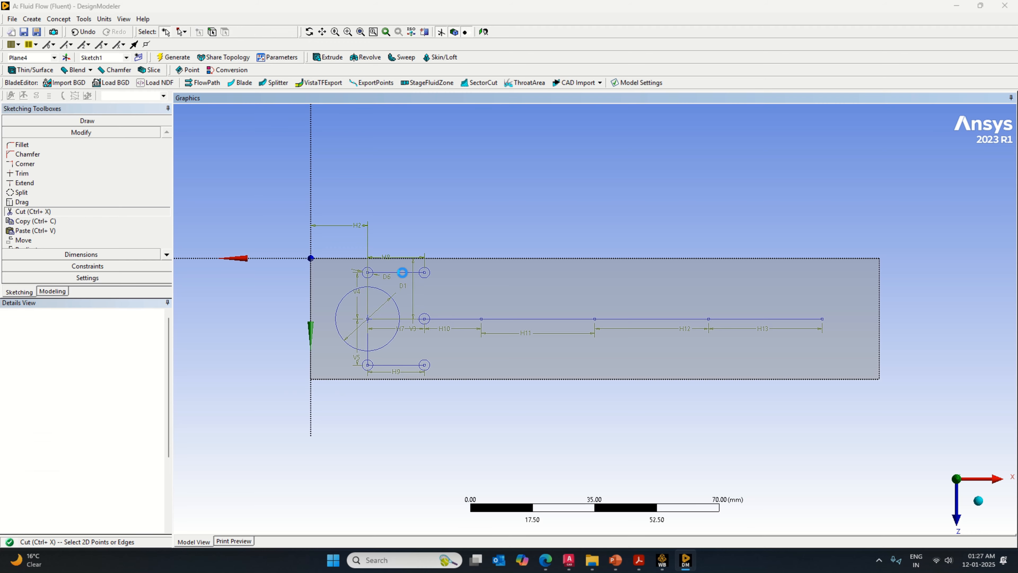
click(370, 306)
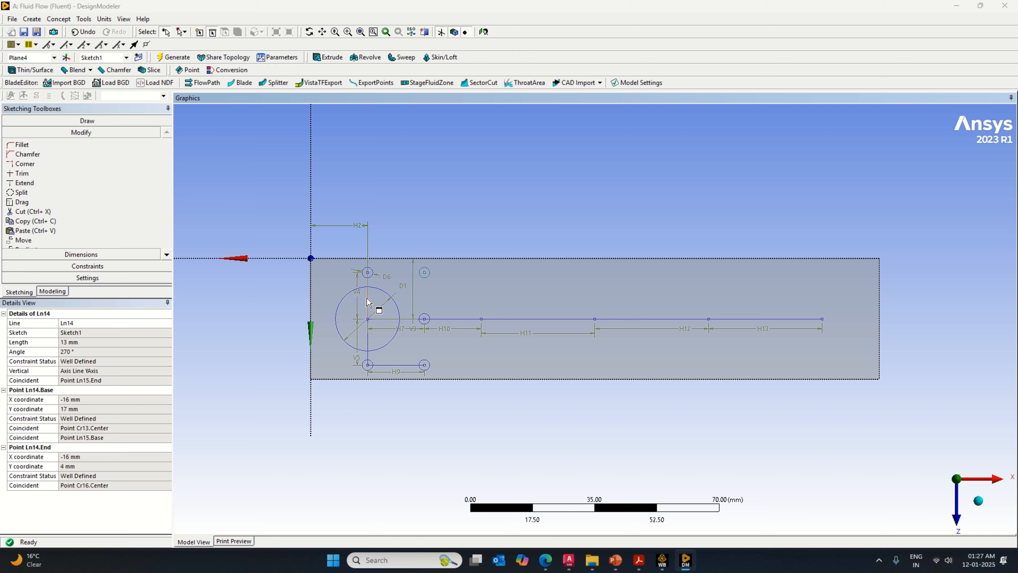
click(368, 302)
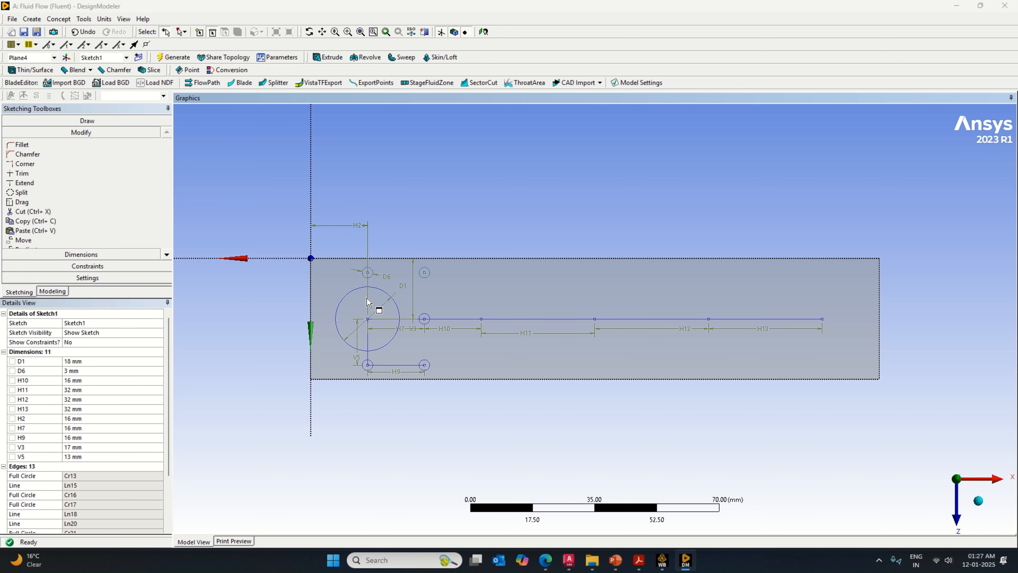
click(368, 347)
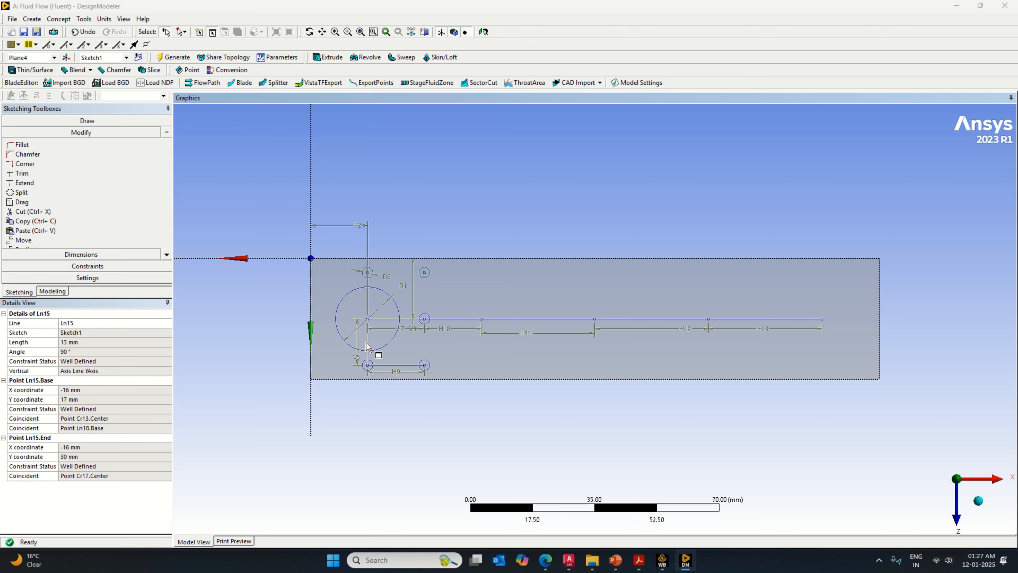
key(Delete)
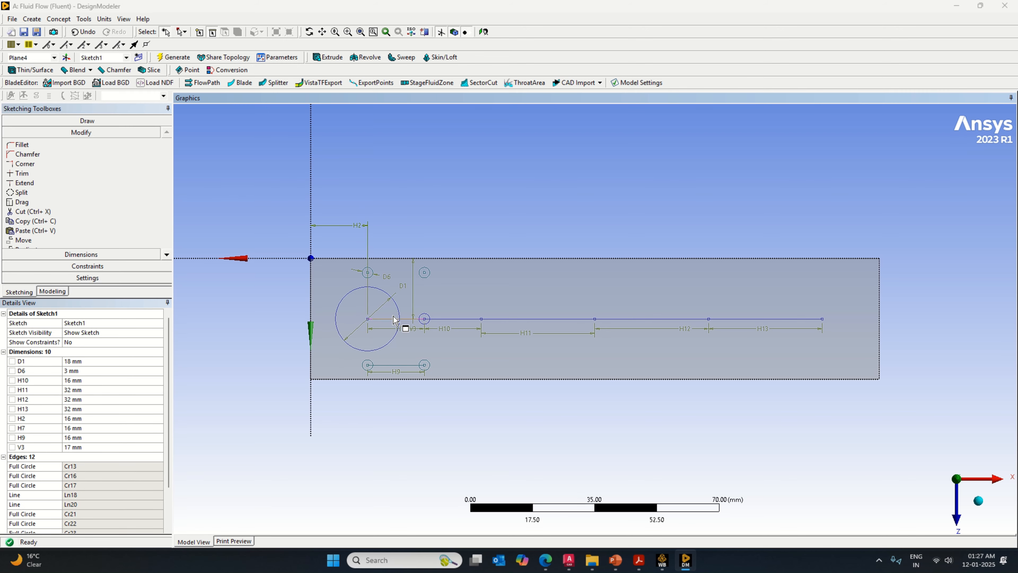
click(398, 369)
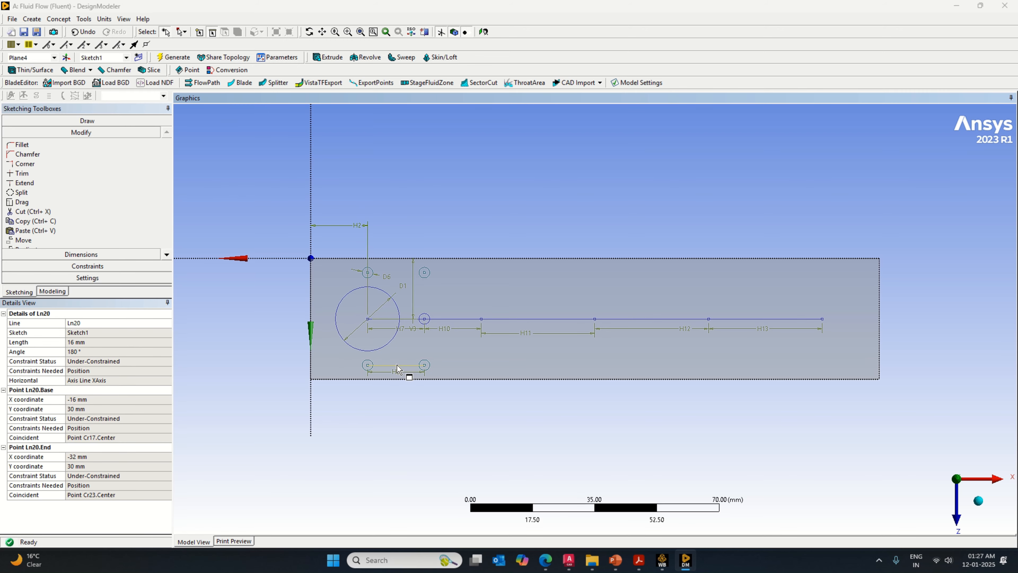
key(Delete)
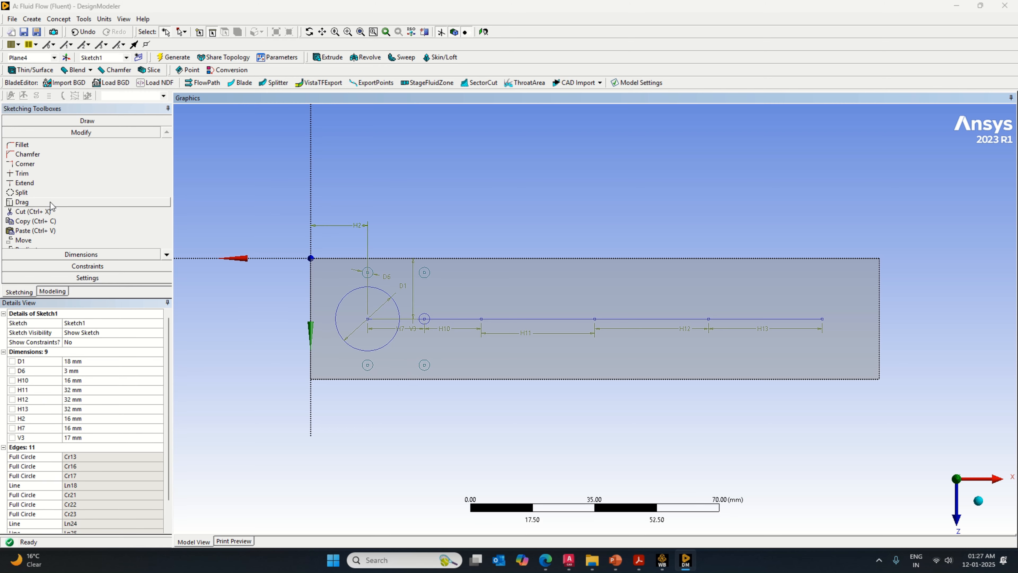
Step: Copy the 18 mm circle and its five surrounding 3 mm circles, with the paste handle at the large circle's centre
click(35, 221)
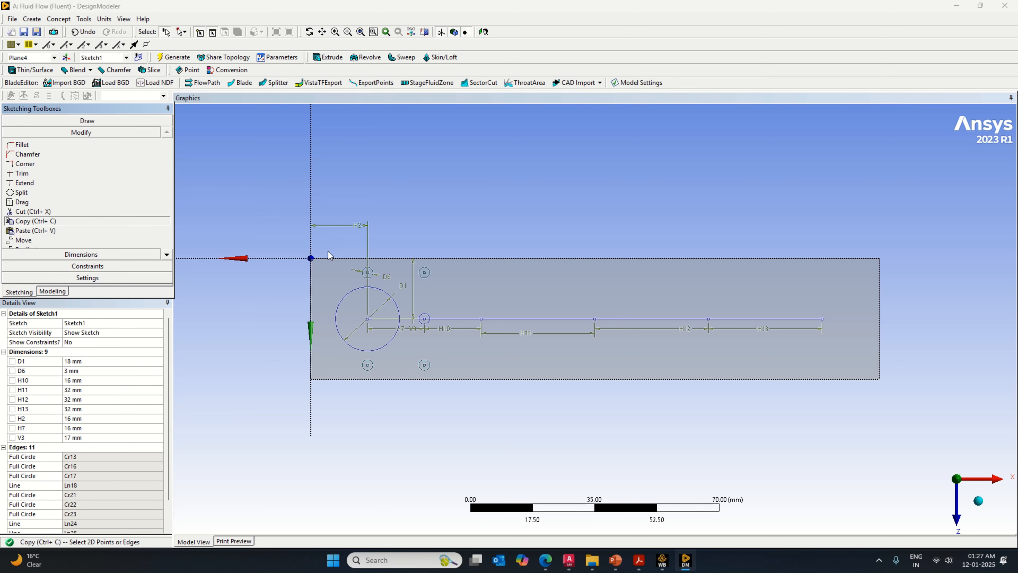
click(372, 270)
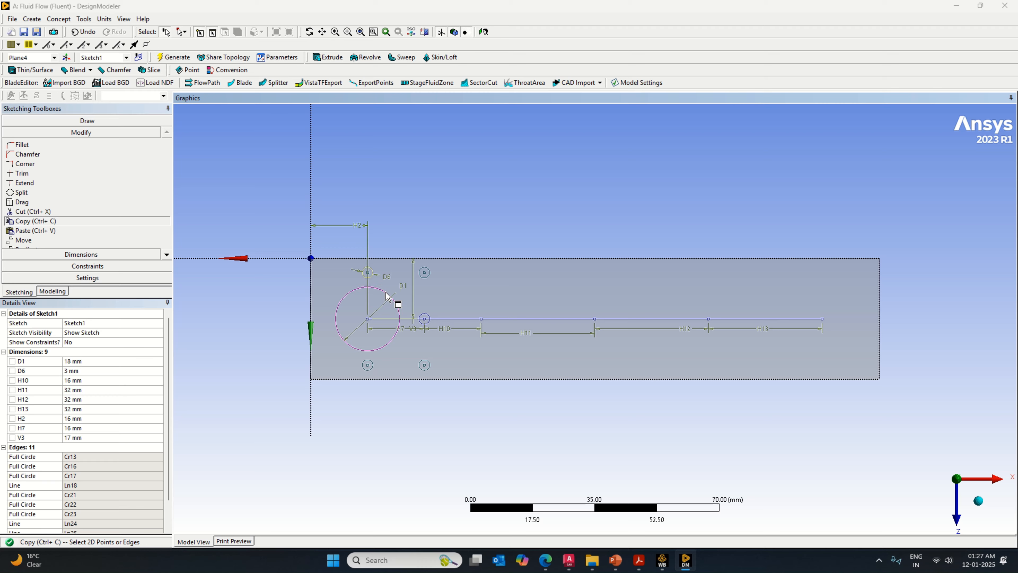
ctrl+click(390, 297)
ctrl+click(424, 319)
ctrl+click(427, 371)
right_click(374, 369)
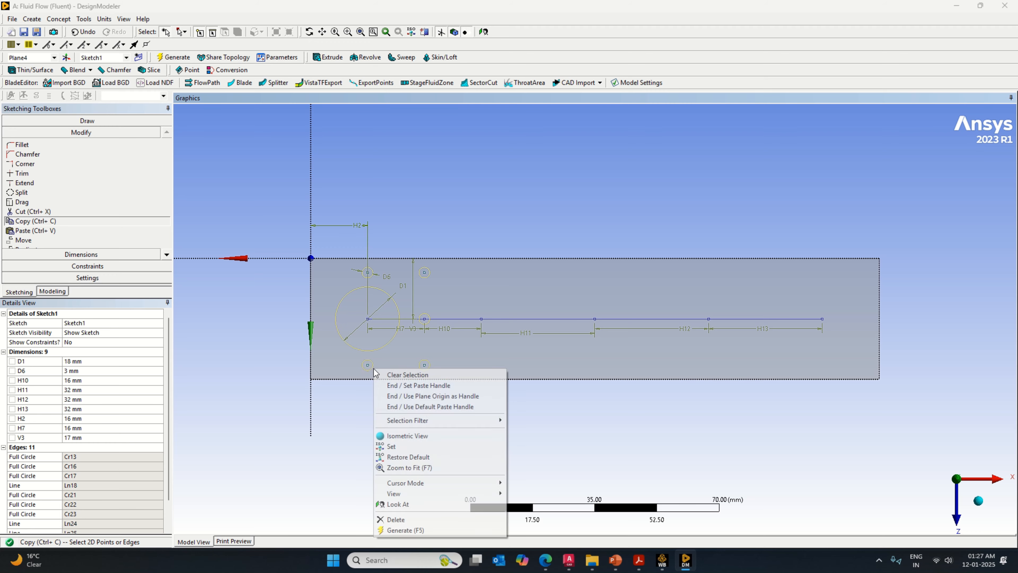
click(409, 386)
click(368, 319)
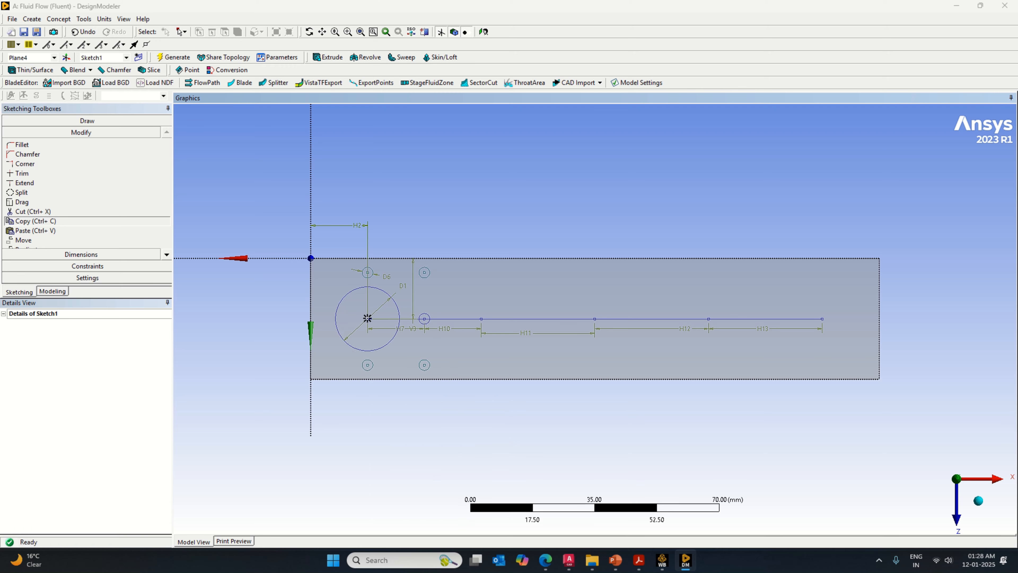
Step: Paste the copied circle group at the four remaining line endpoints along the middle row, spaced 32 mm apart, and end pasting
click(481, 318)
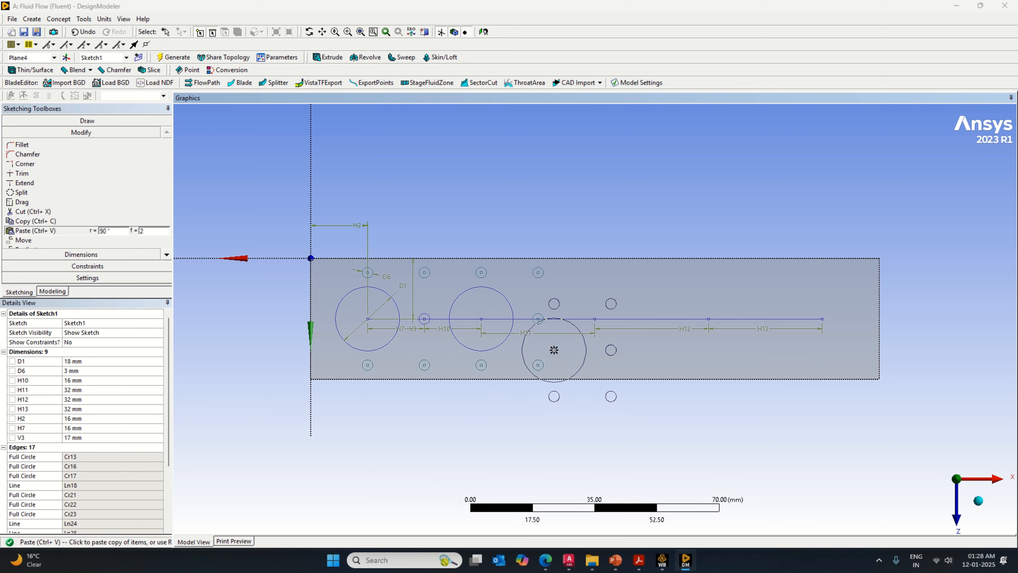
click(596, 318)
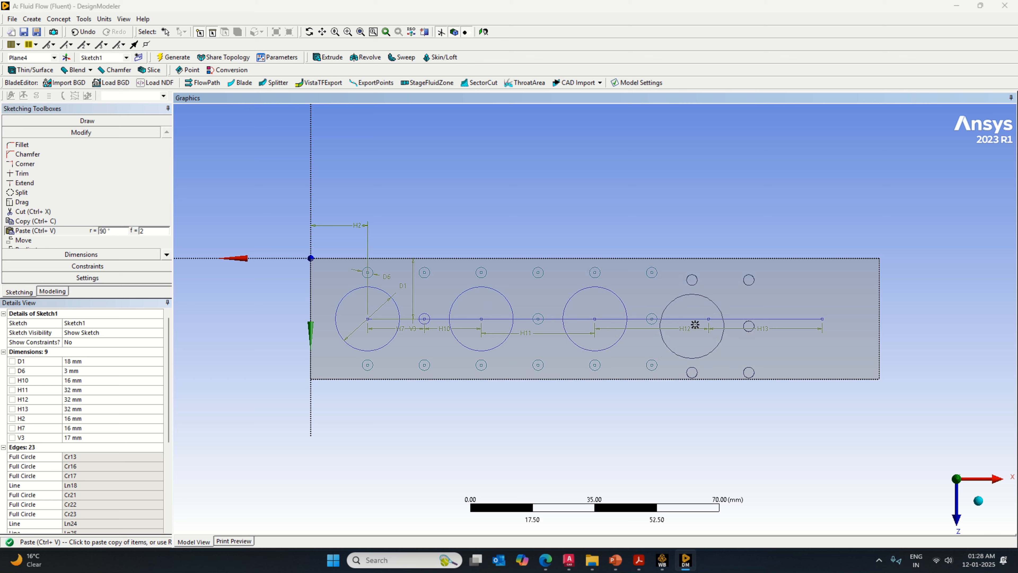
click(709, 320)
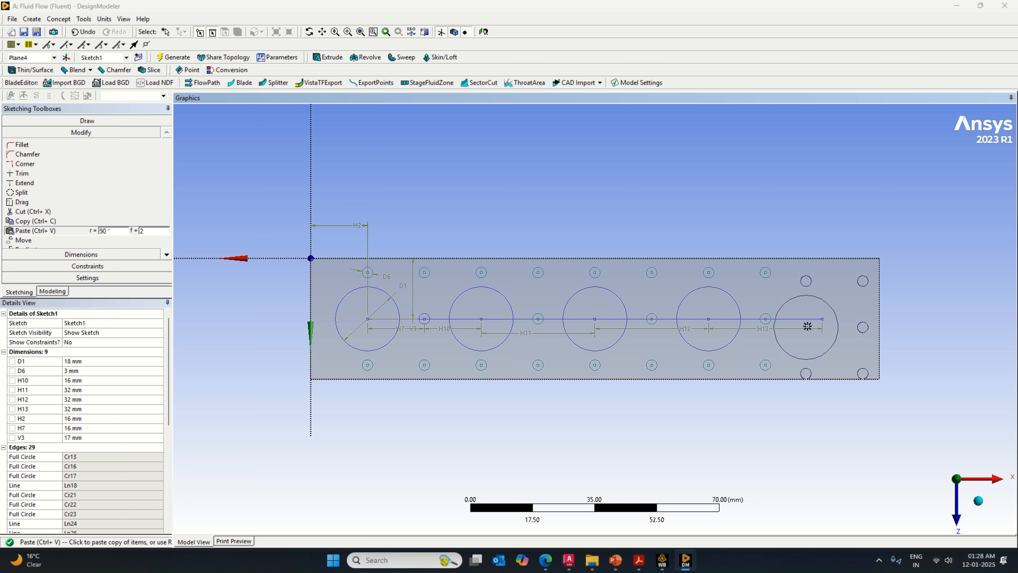
click(823, 319)
right_click(629, 216)
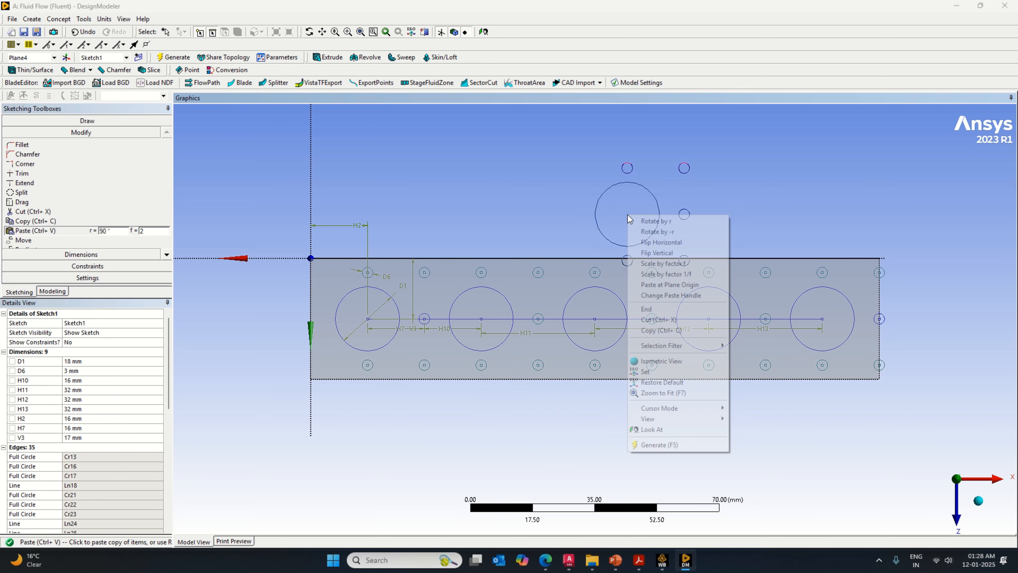
click(648, 309)
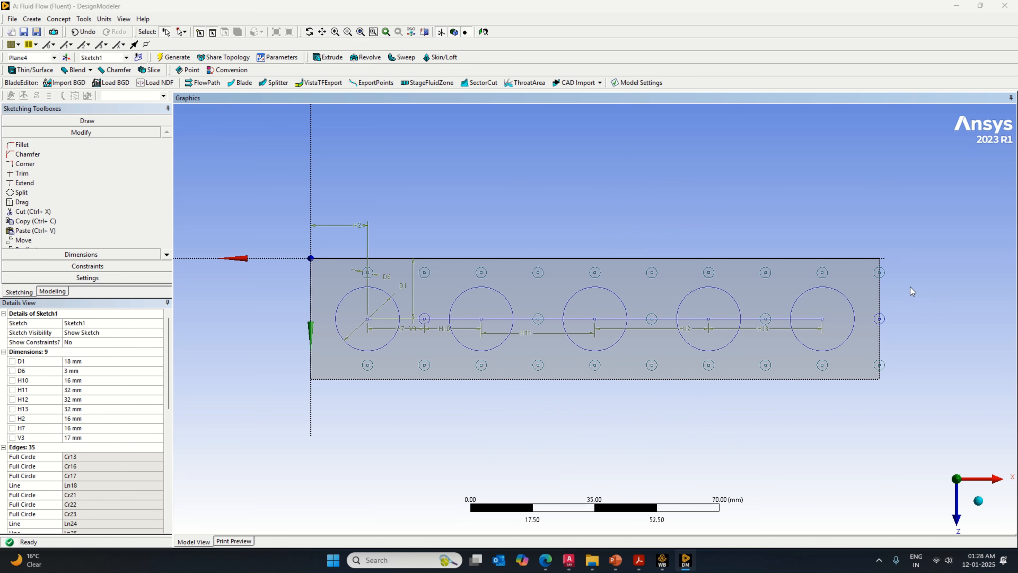
Step: Delete the three surplus 3 mm circles lying on the block's short edge beyond the last large circle
click(885, 276)
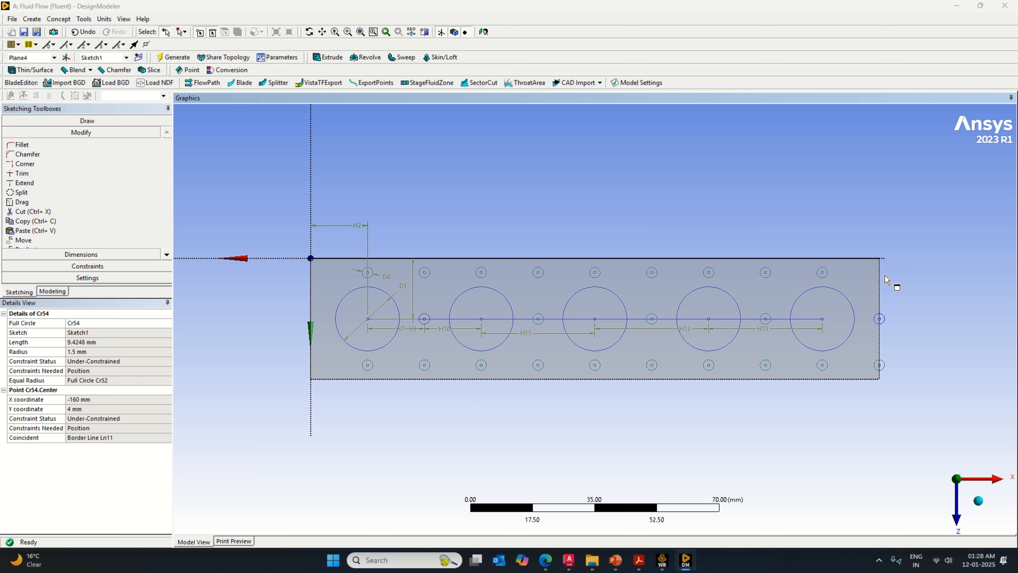
click(885, 276)
click(883, 322)
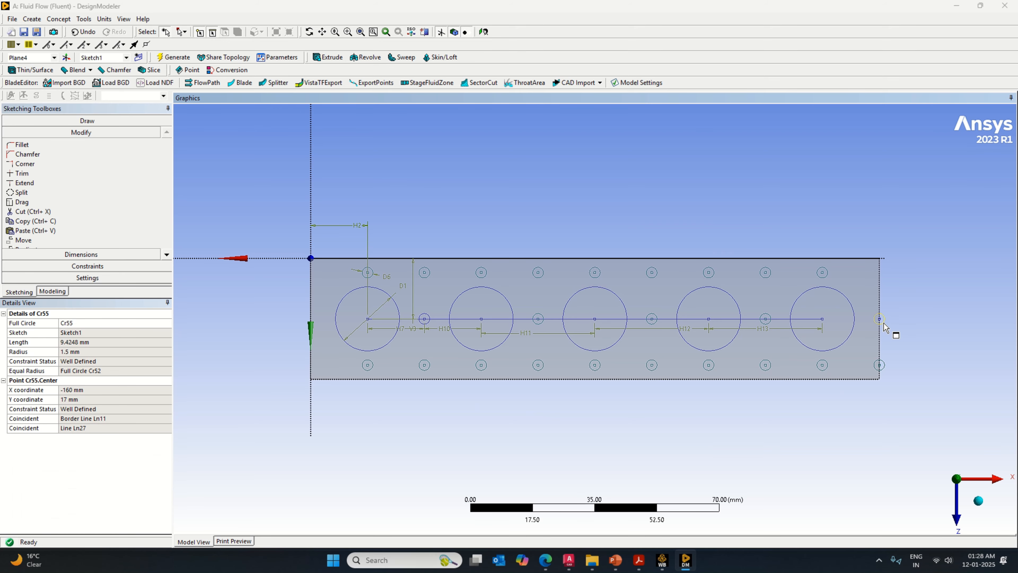
key(Delete)
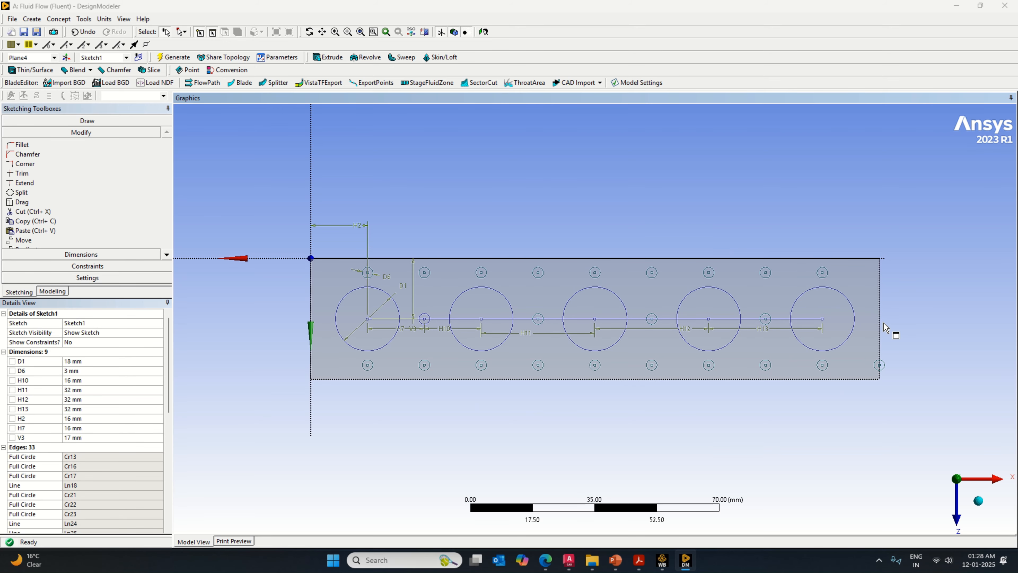
click(885, 363)
key(Delete)
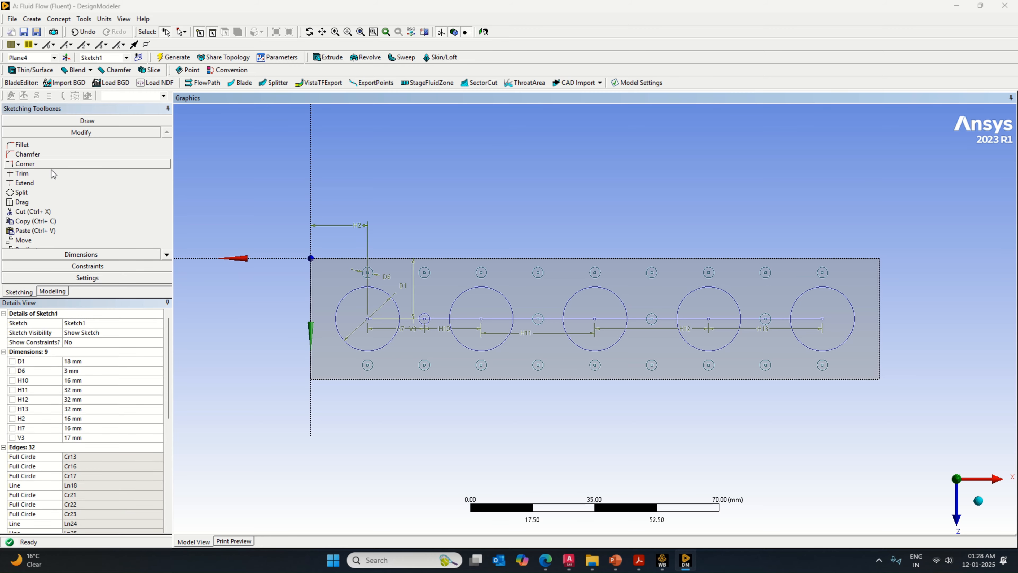
Step: Trim away all remaining construction line segments along the middle row between the large circles
click(43, 175)
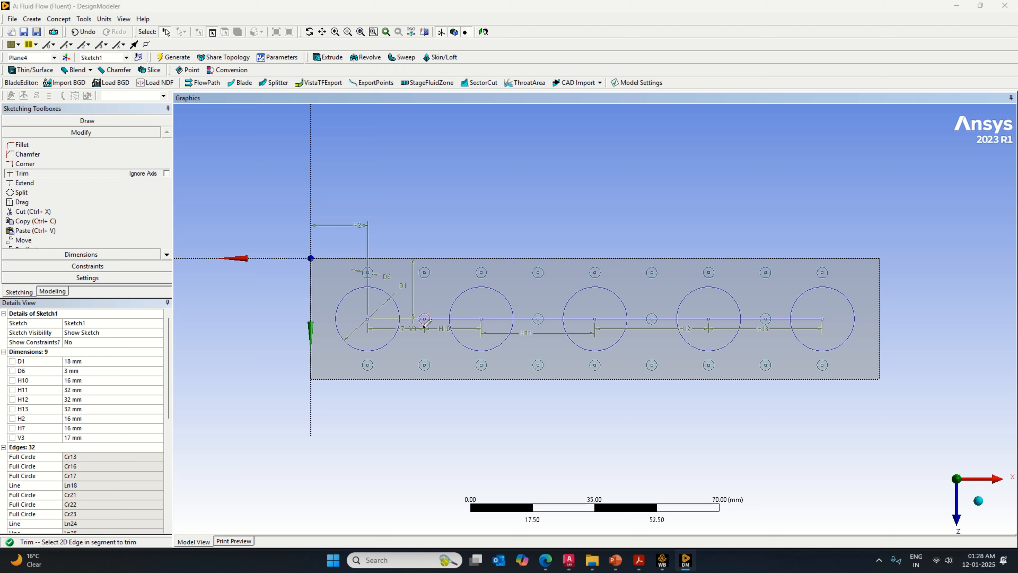
scroll(425, 320, up, 3)
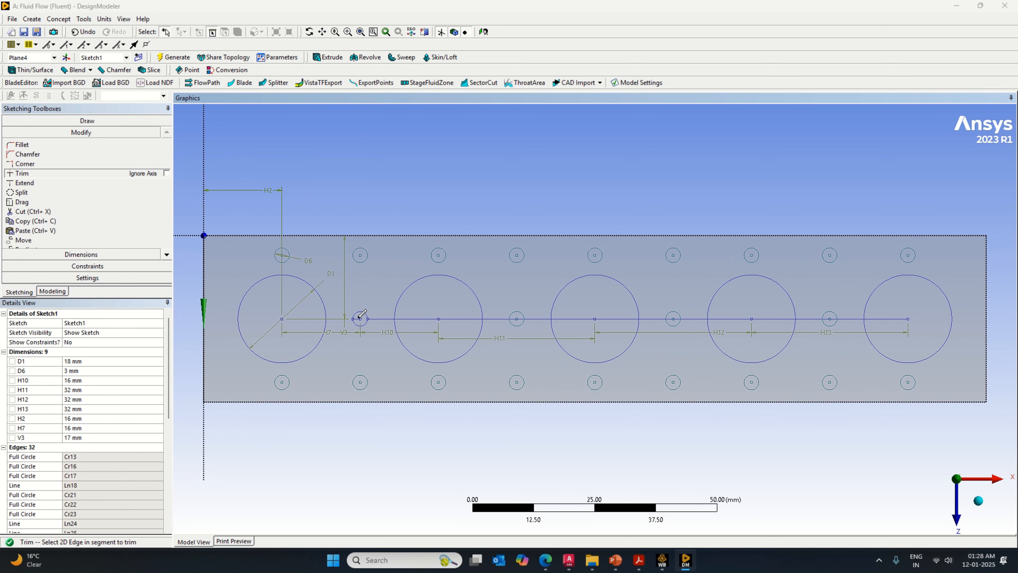
click(360, 318)
click(406, 318)
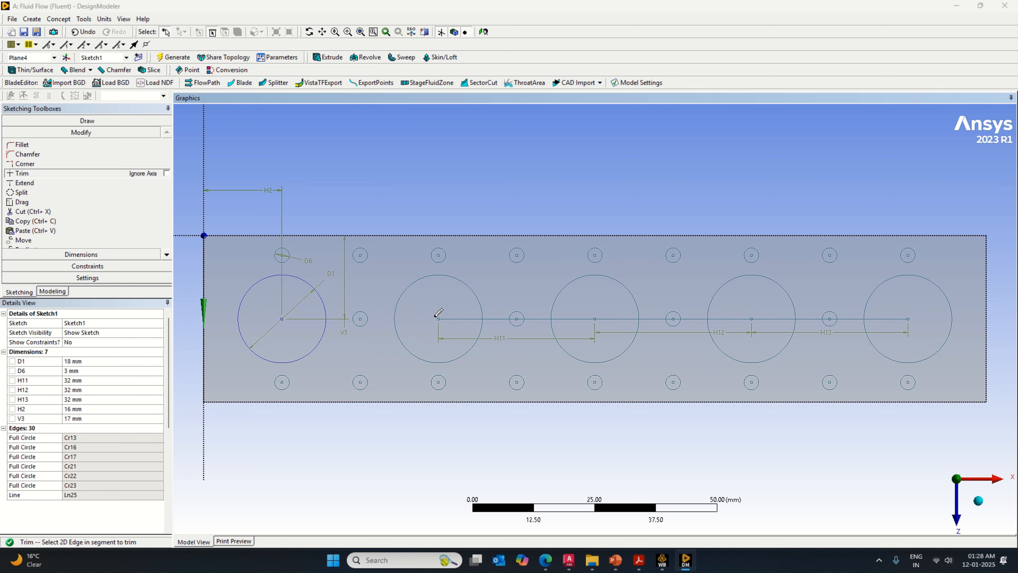
click(457, 318)
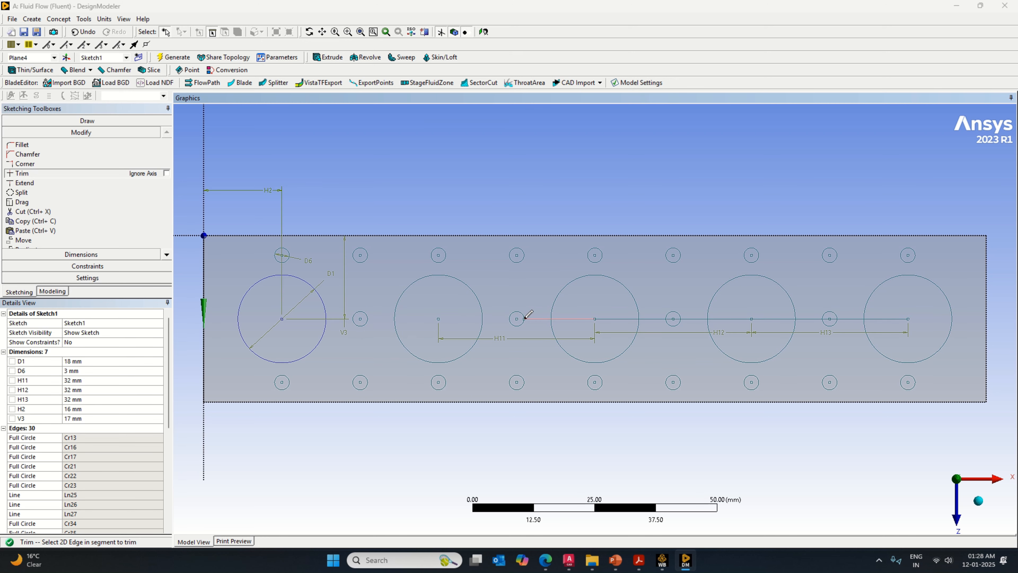
click(537, 318)
click(571, 316)
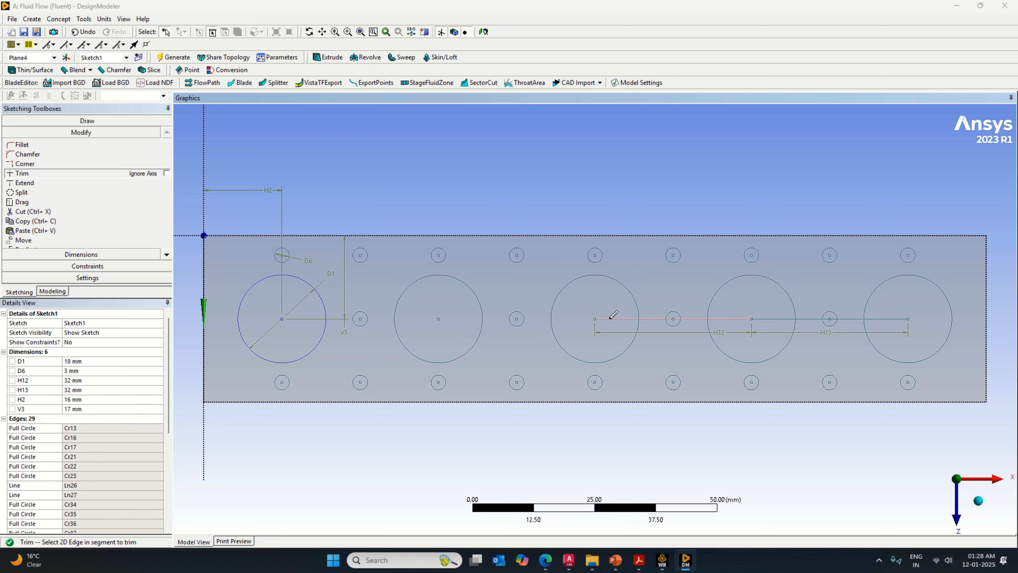
click(672, 317)
click(654, 318)
click(724, 311)
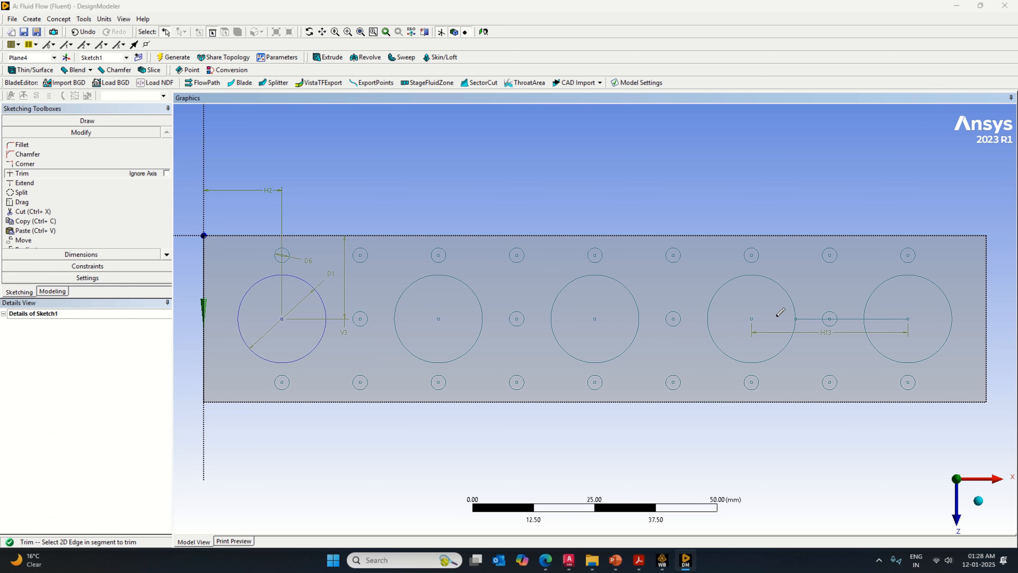
click(775, 315)
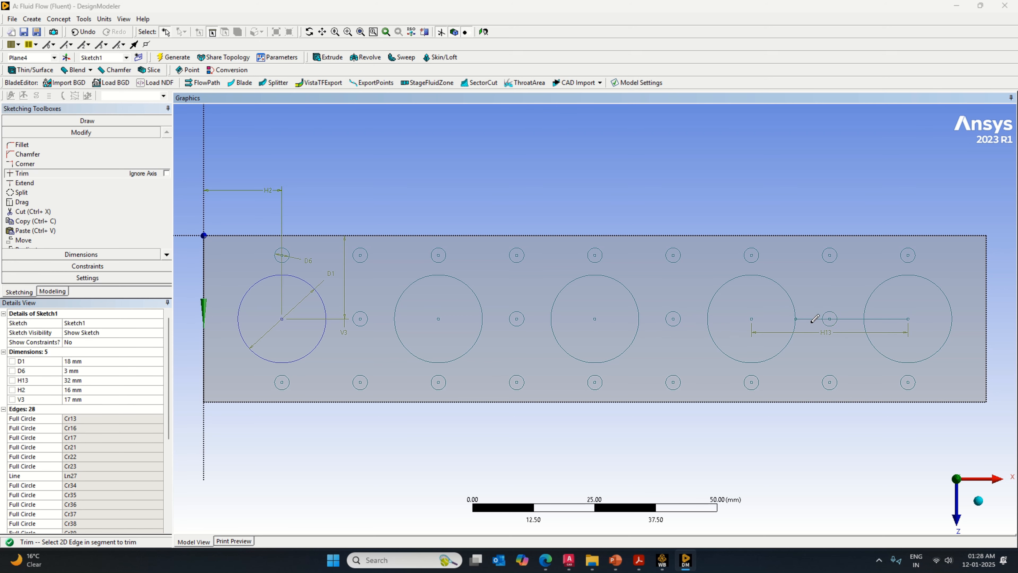
click(827, 318)
click(848, 318)
click(886, 316)
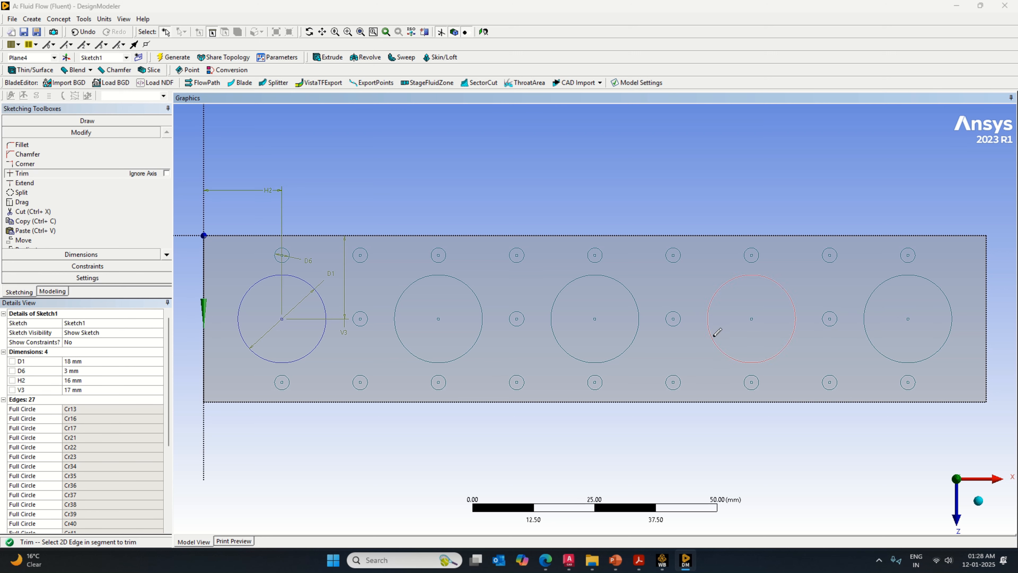
Step: Start an extrusion of Sketch1 with the operation set to Slice Material
click(62, 293)
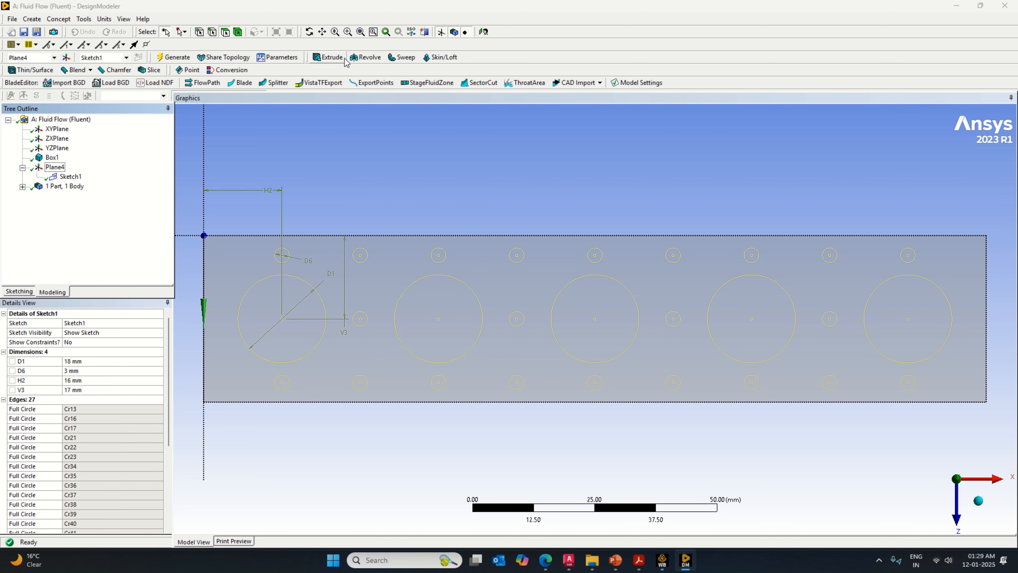
click(328, 57)
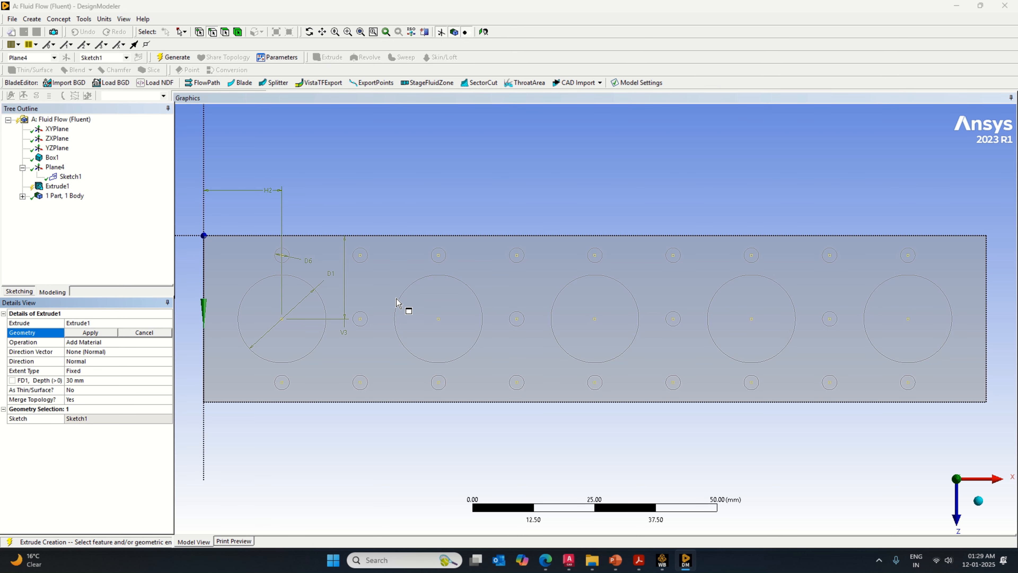
mouse_move(502, 389)
middle_down()
mouse_move(485, 337)
mouse_move(491, 367)
mouse_move(530, 366)
mouse_move(577, 316)
mouse_move(553, 300)
mouse_move(523, 305)
mouse_move(510, 325)
middle_up()
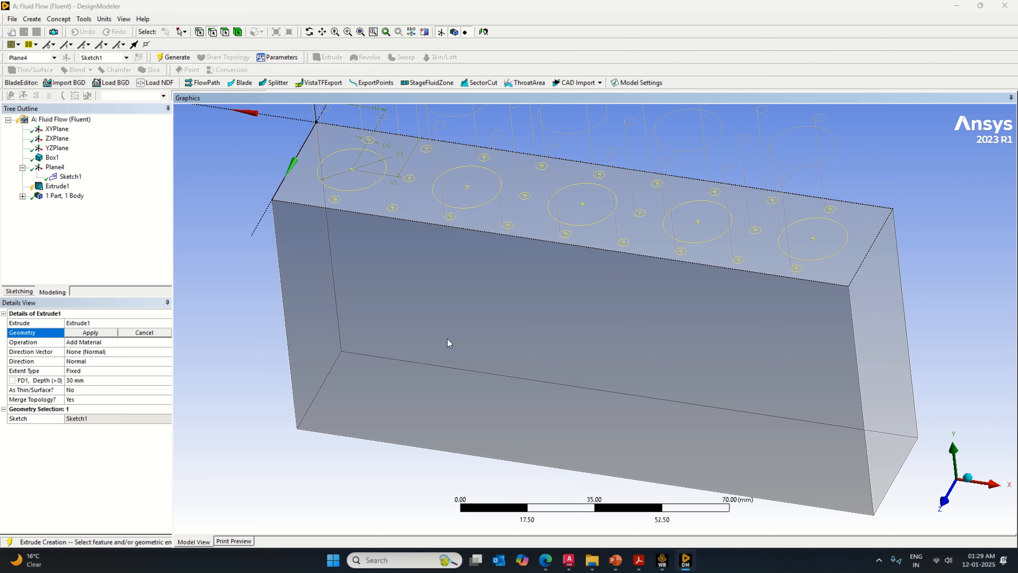
scroll(448, 341, down, 2)
scroll(451, 342, down, 1)
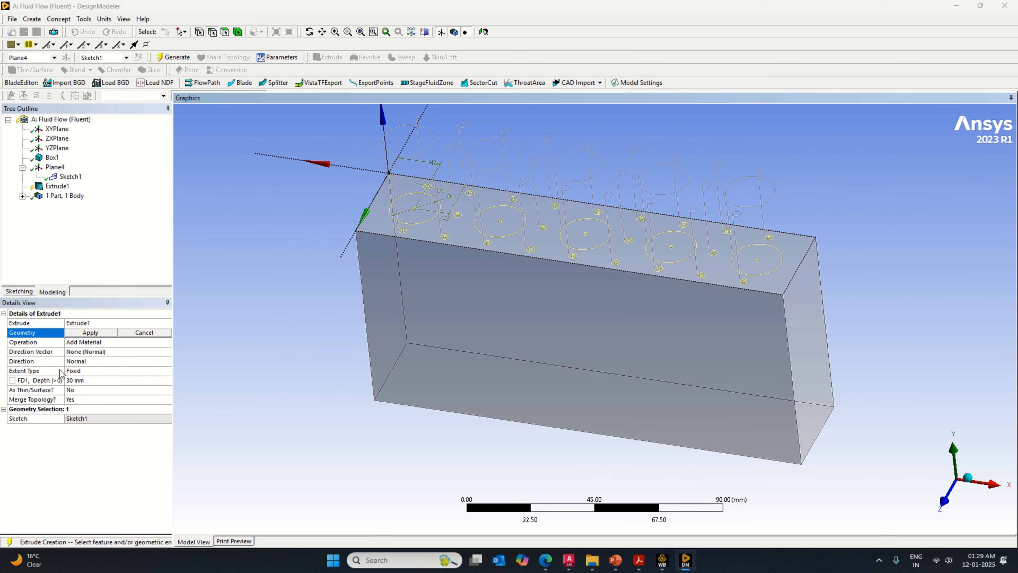
click(82, 355)
scroll(276, 348, down, 1)
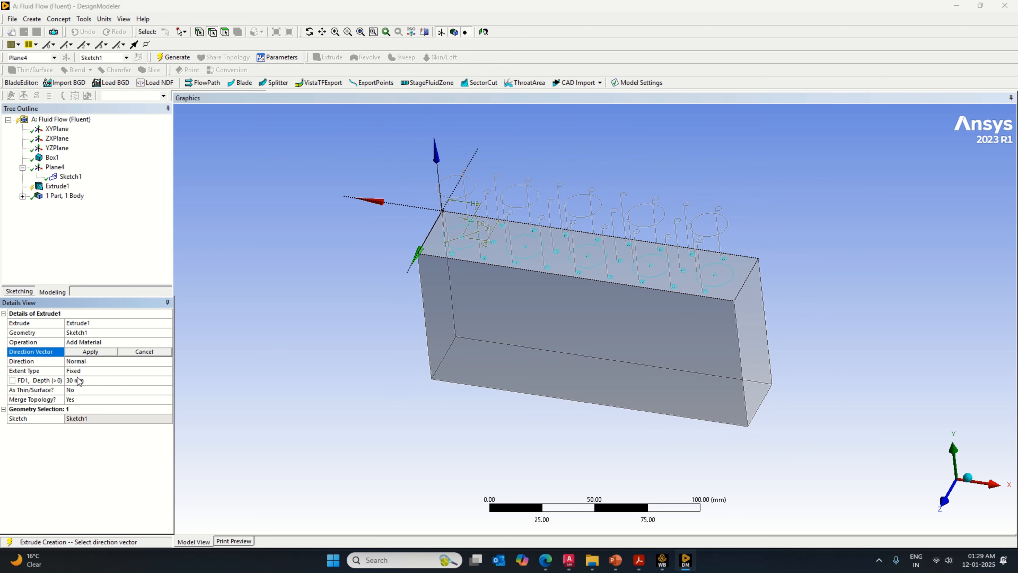
click(82, 365)
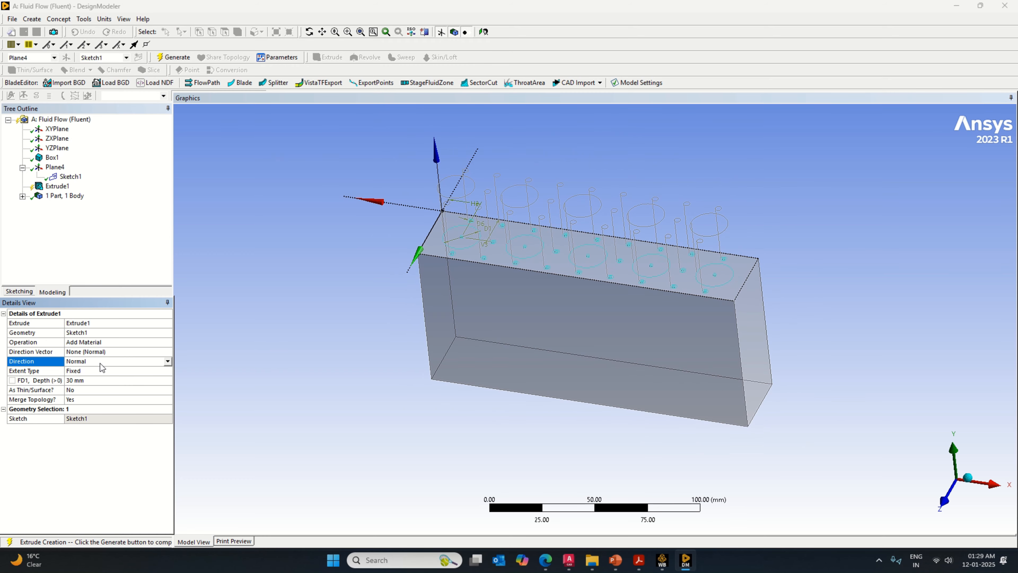
click(55, 141)
click(57, 129)
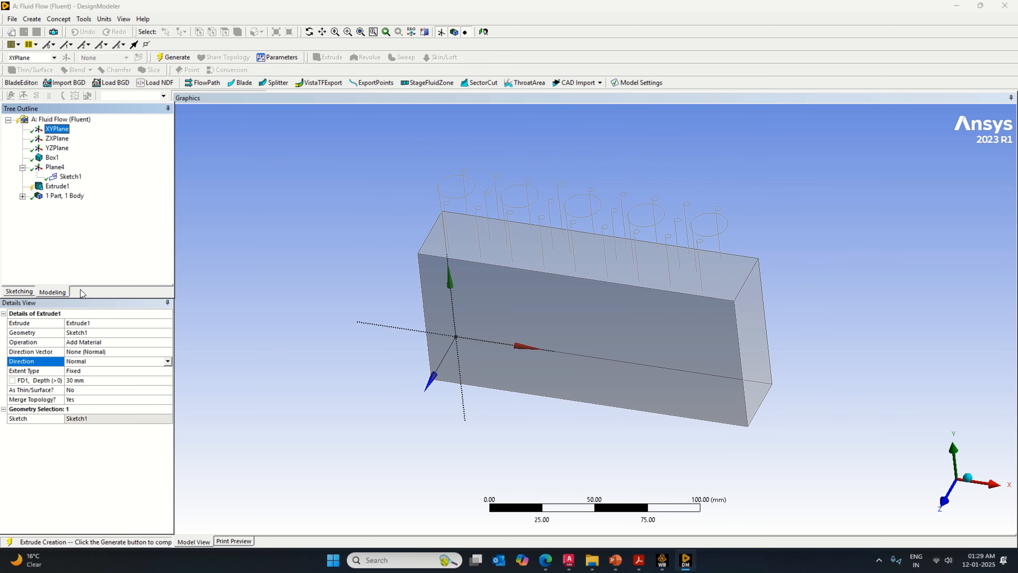
click(80, 342)
click(168, 342)
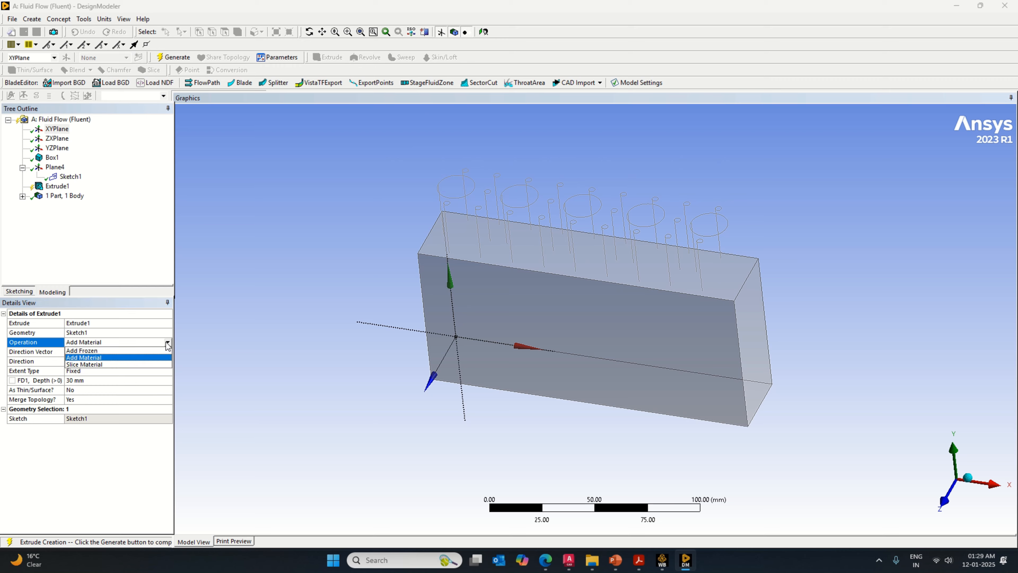
click(126, 363)
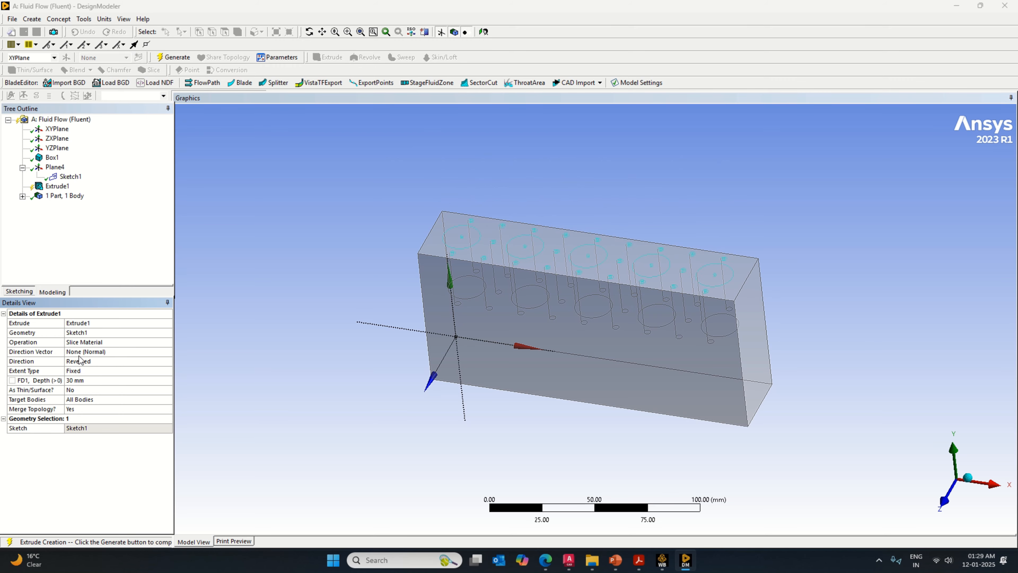
Step: Use the normal of the ZXPlane as the extrusion's direction vector
click(80, 352)
click(57, 147)
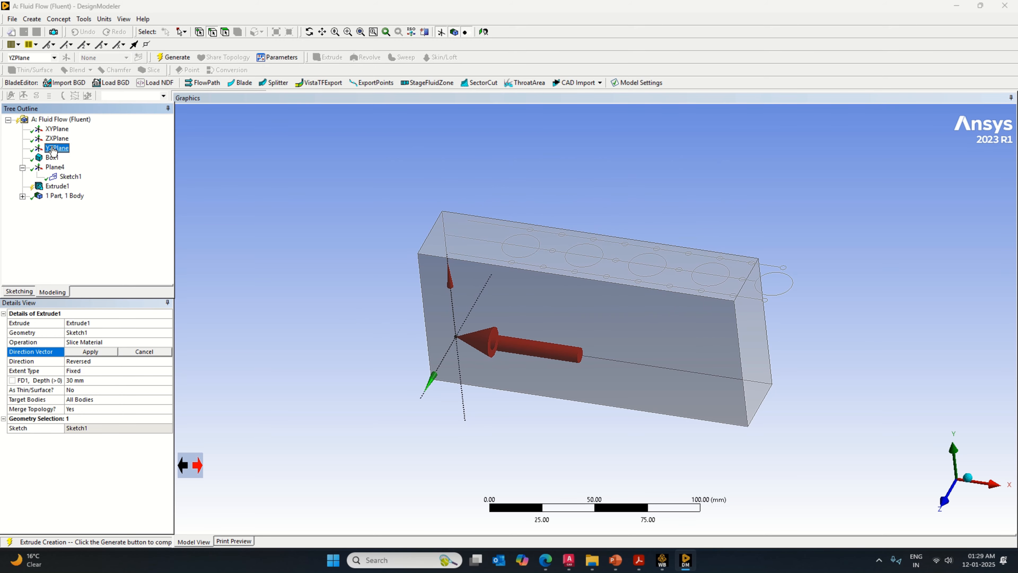
click(57, 138)
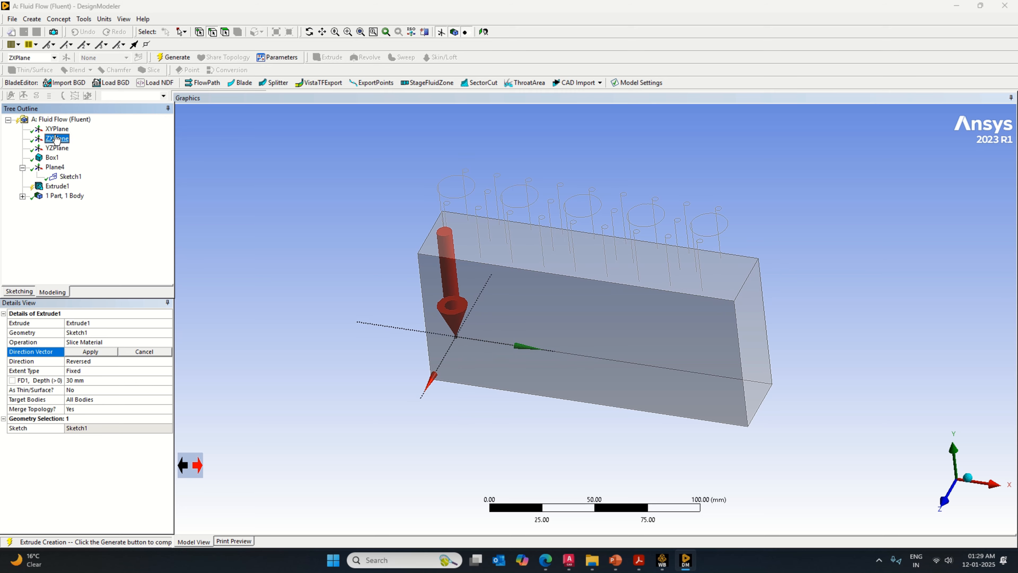
middle_drag(525, 423, 547, 389)
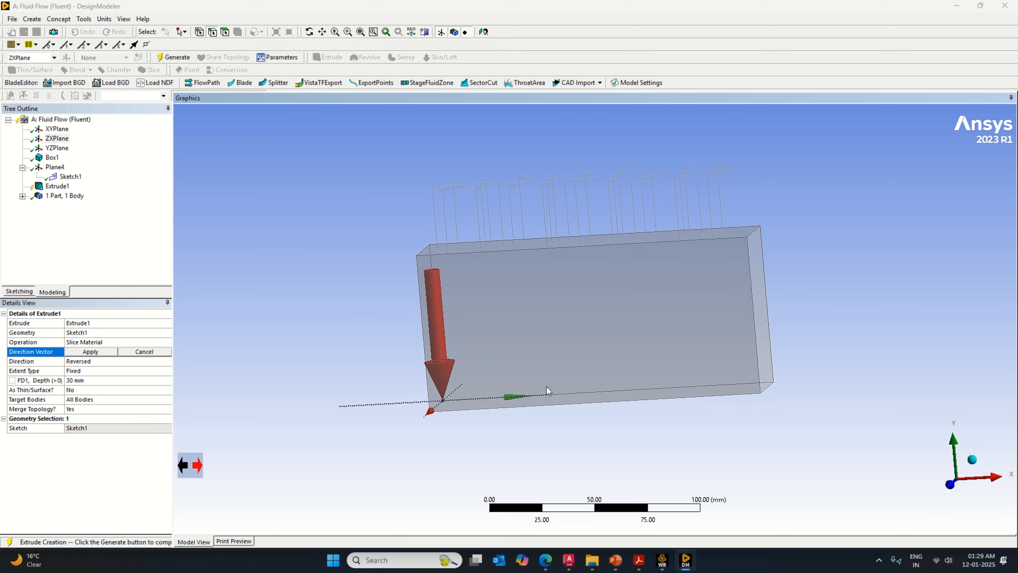
click(112, 352)
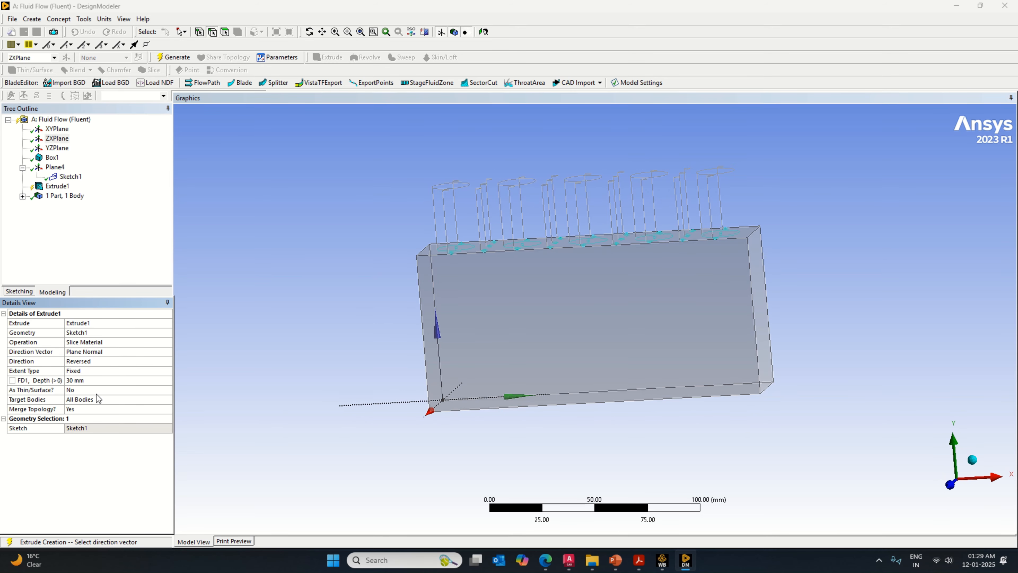
Step: Set the extrusion depth to 67.5 mm
click(95, 380)
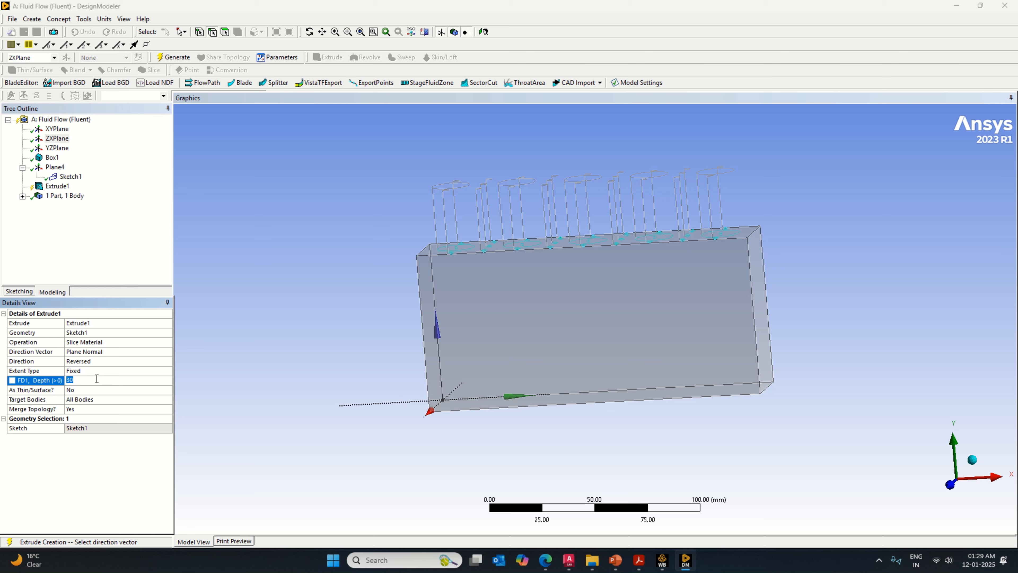
text(65)
key(Return)
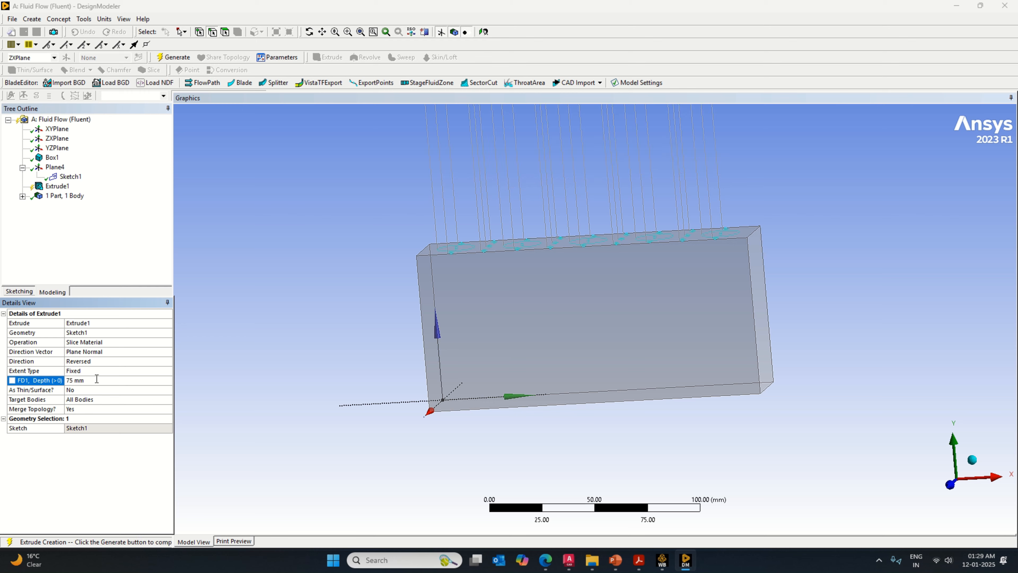
click(96, 379)
key(Return)
Step: Flip the direction vector so the extrusion runs down into the block, and generate the slice
click(91, 353)
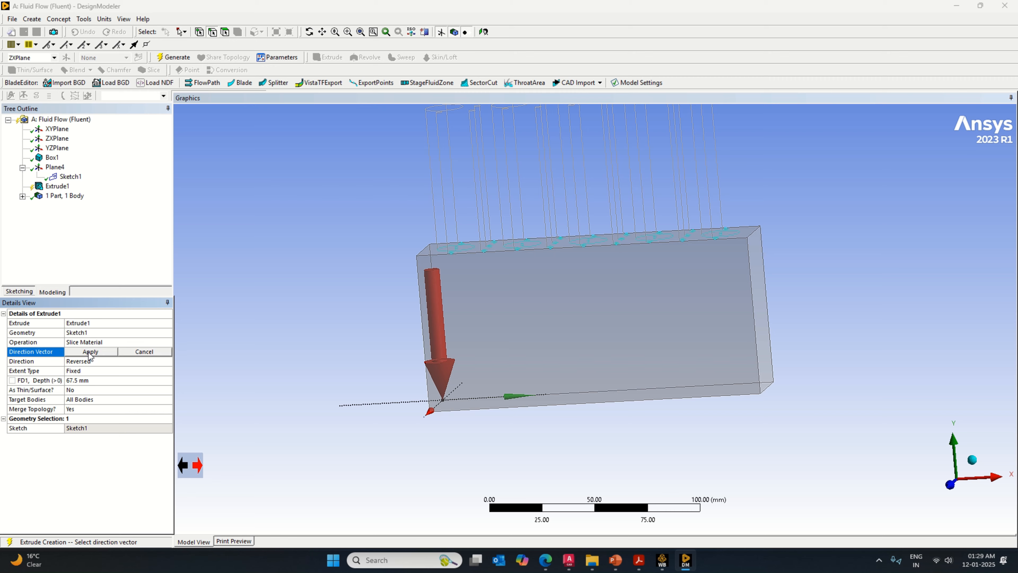
click(182, 464)
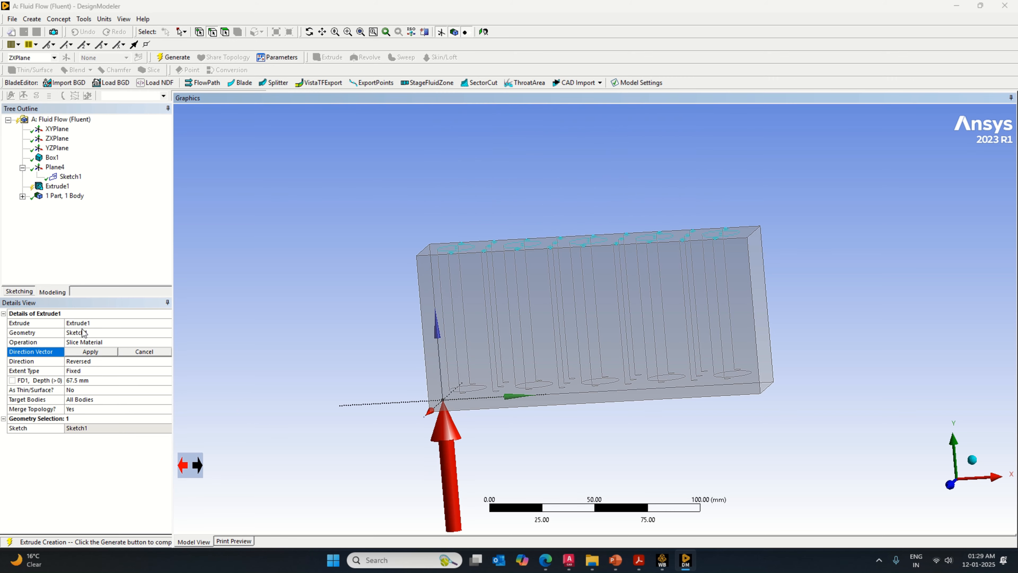
click(91, 352)
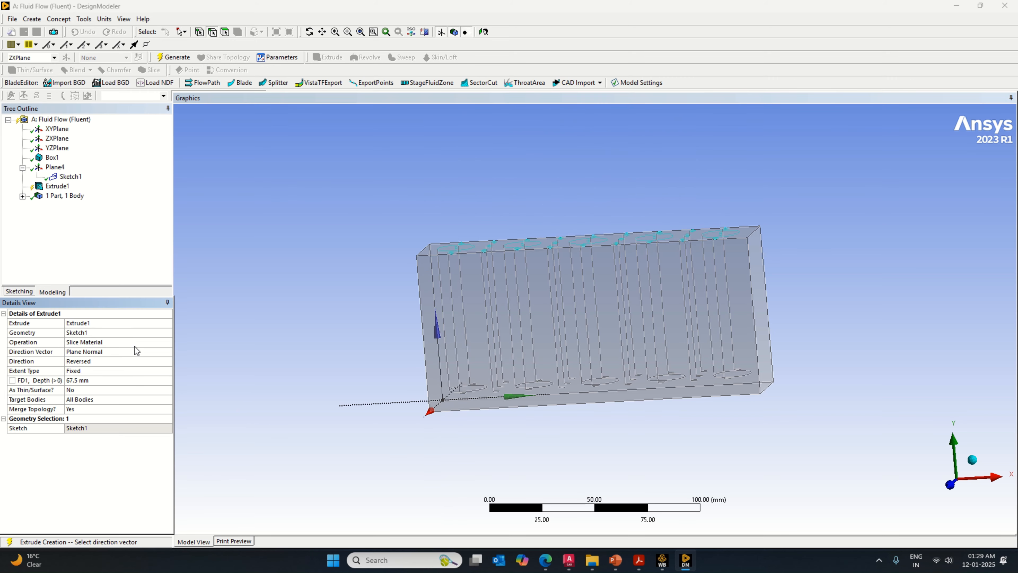
click(171, 60)
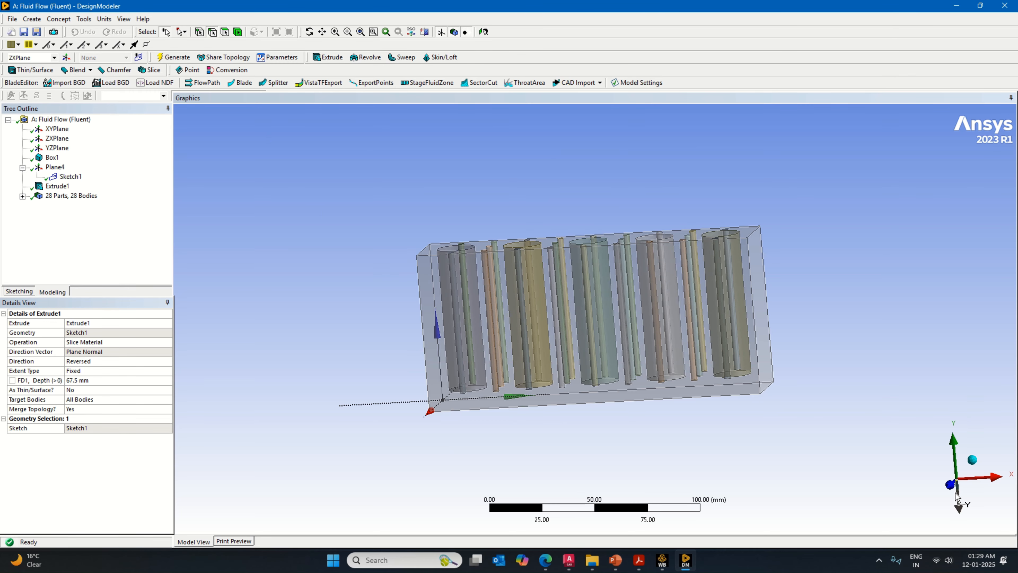
Step: Examine the sliced cylinders inside the block from the front, top and isometric views
click(951, 484)
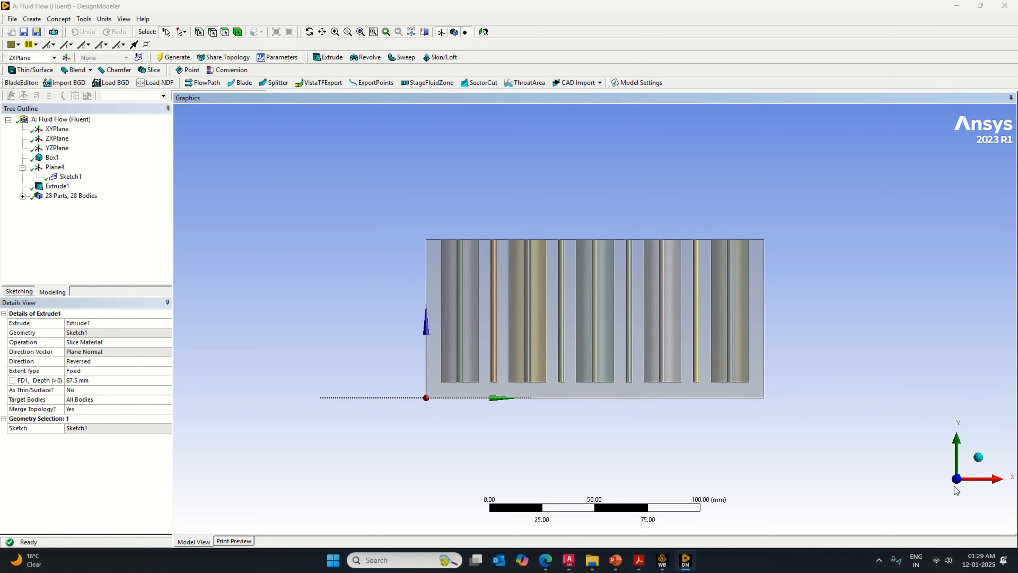
click(978, 458)
click(932, 495)
click(954, 442)
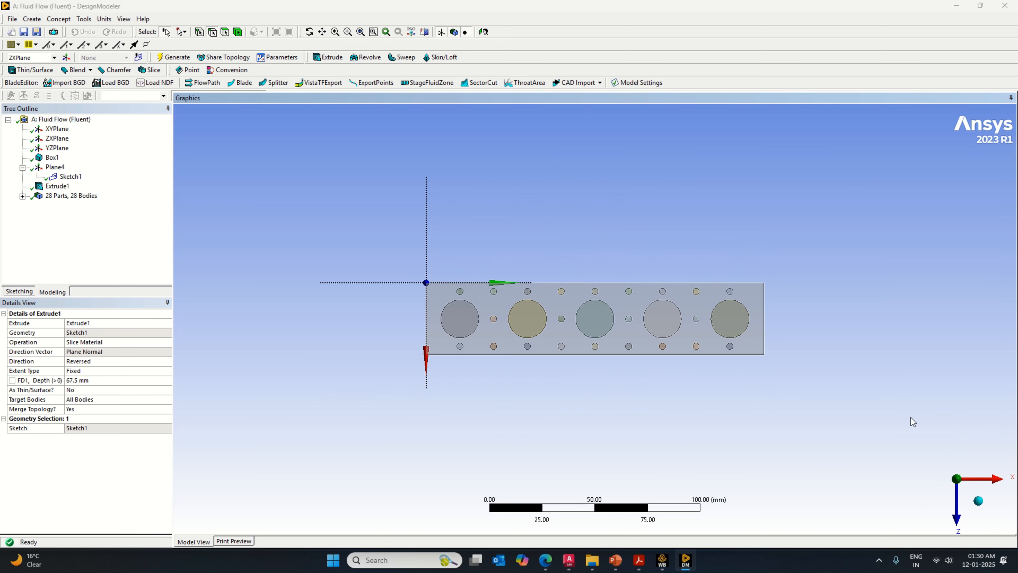
click(976, 504)
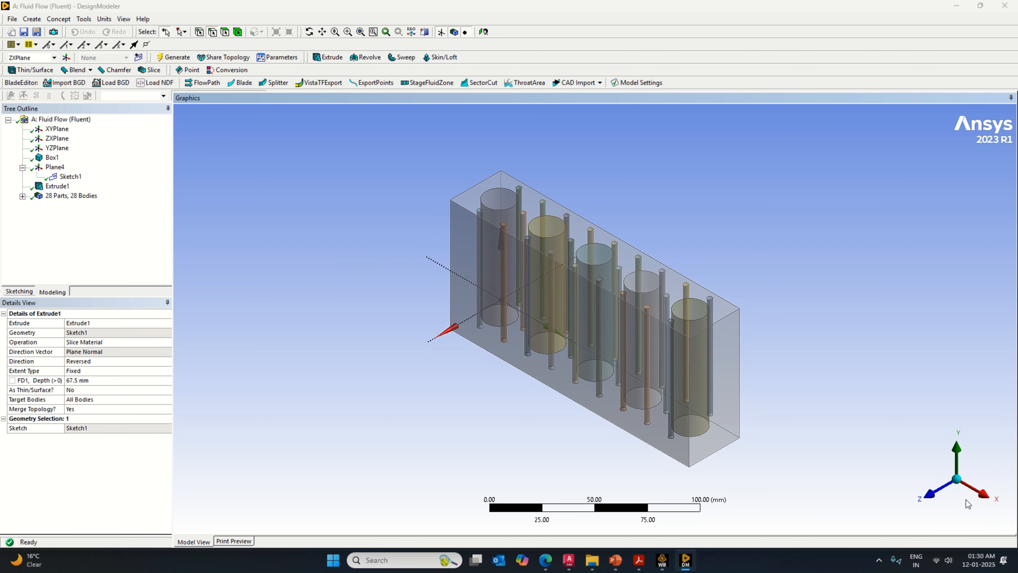
click(935, 502)
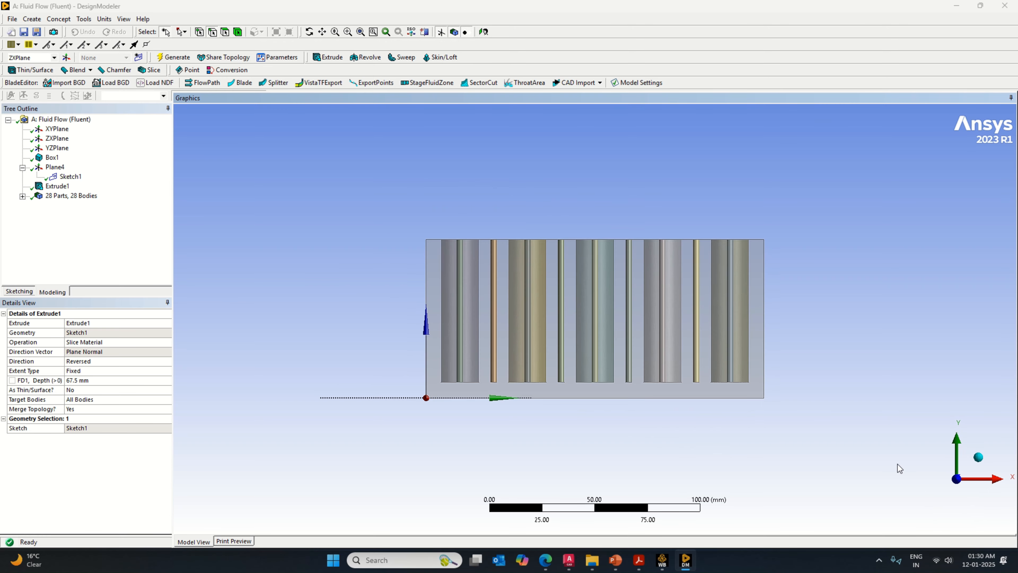
click(977, 457)
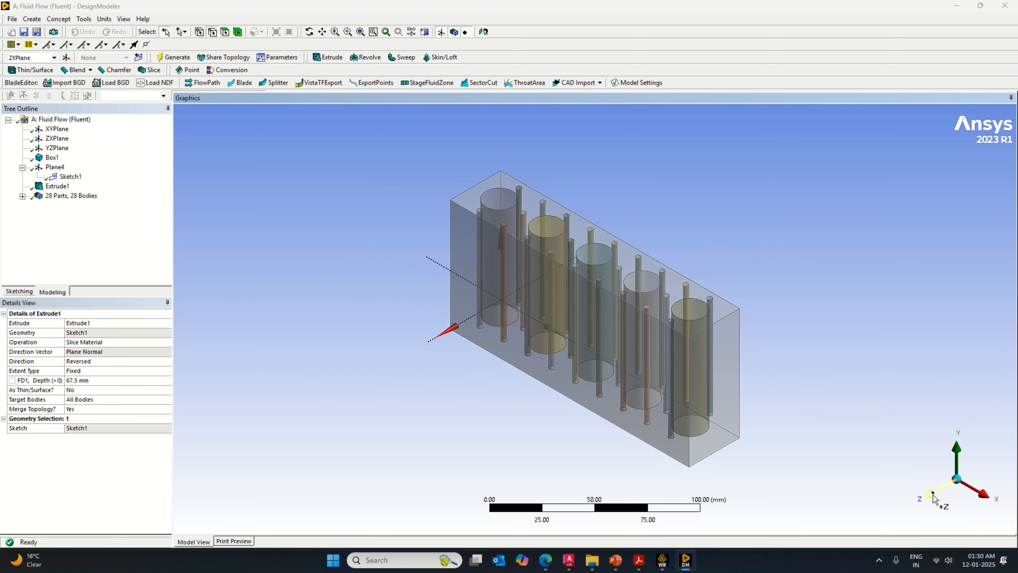
click(937, 497)
click(958, 440)
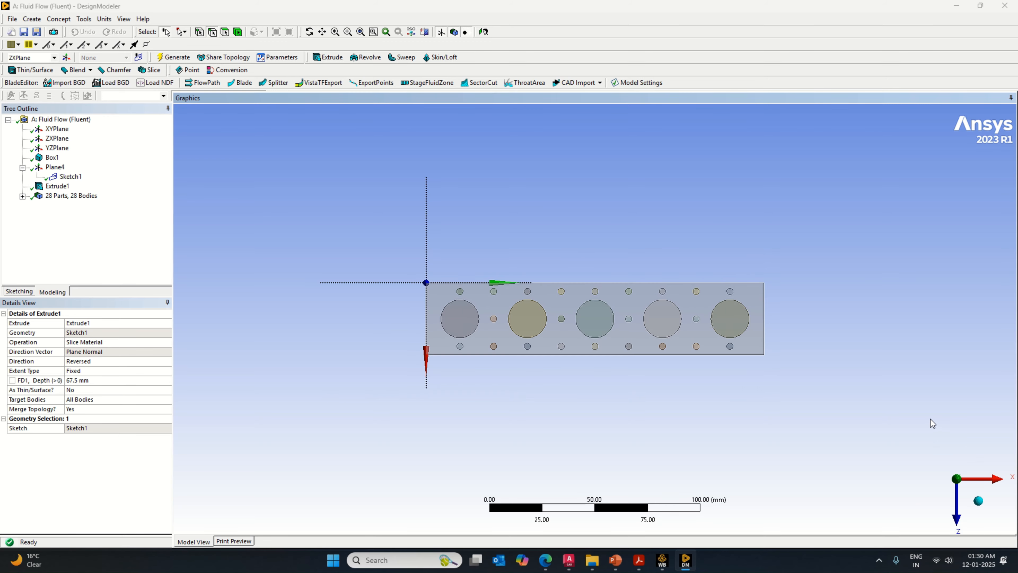
click(979, 500)
click(929, 494)
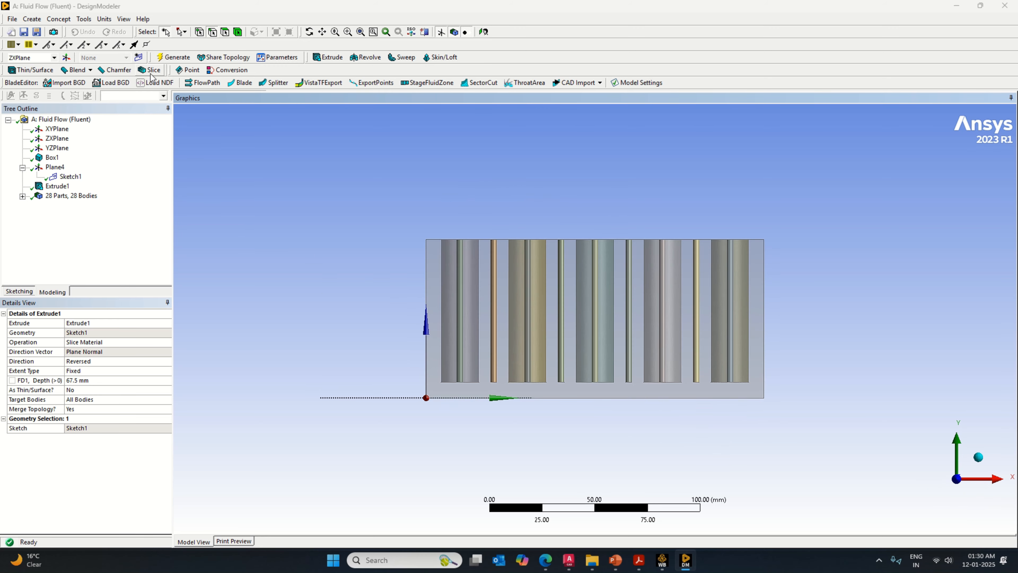
Step: Start a new plane based on the ZXPlane and give it an Offset Z transform
click(66, 57)
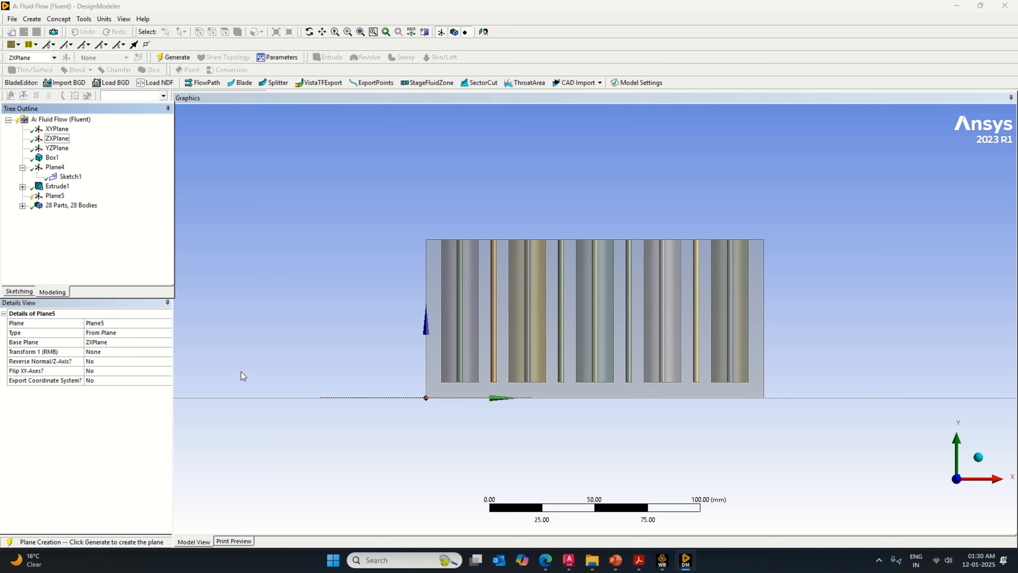
click(164, 361)
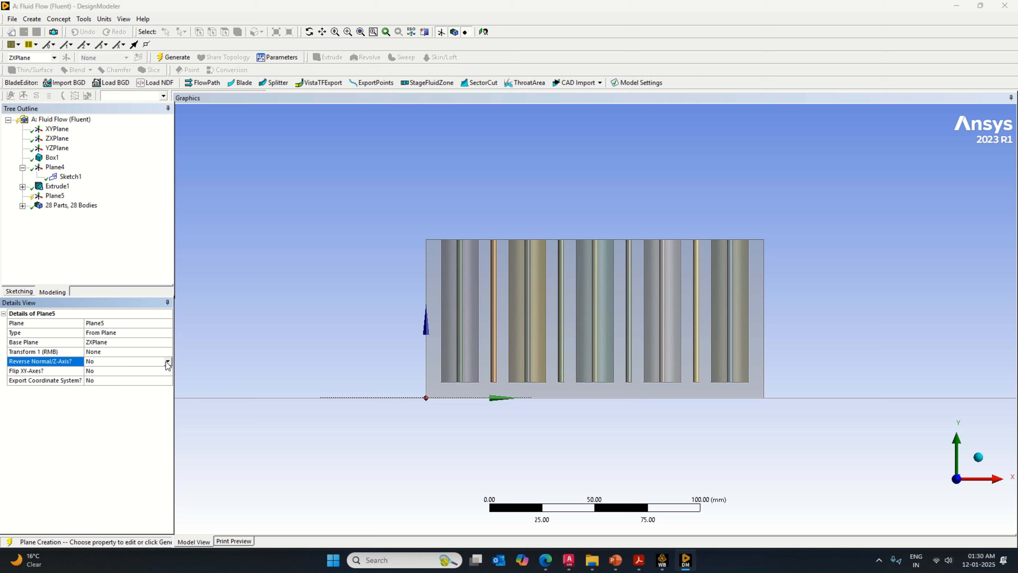
click(165, 361)
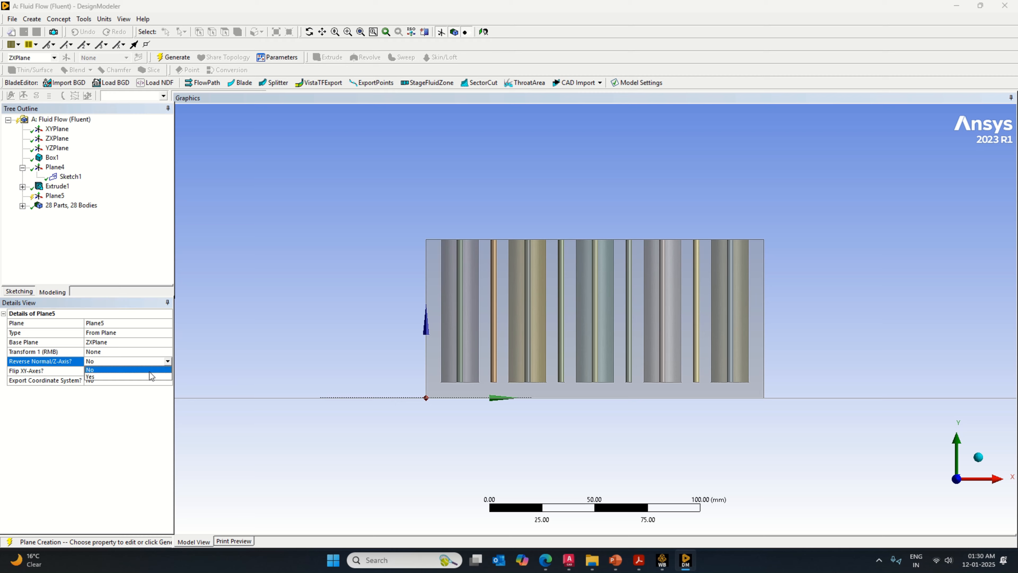
click(162, 363)
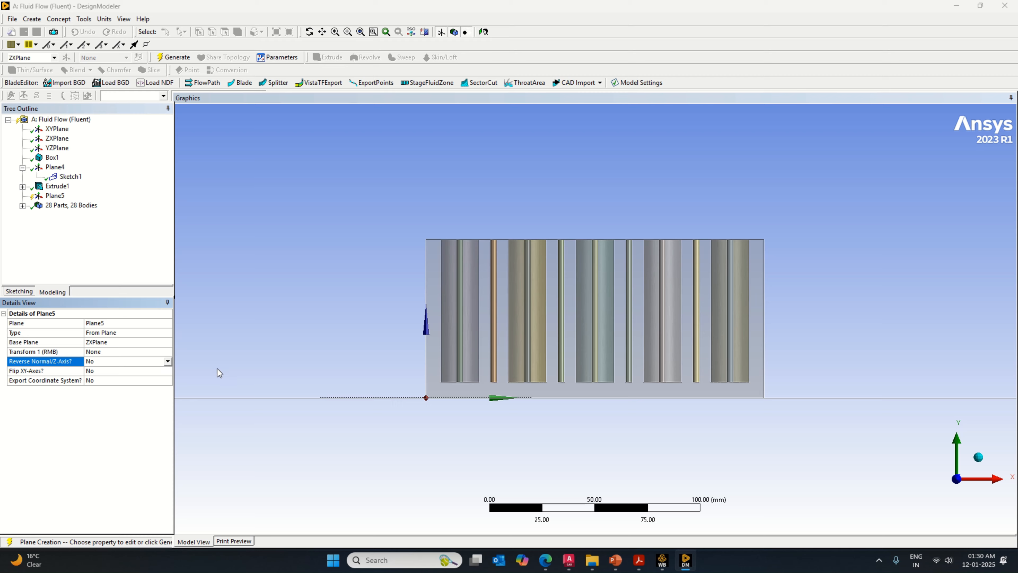
click(164, 352)
click(167, 352)
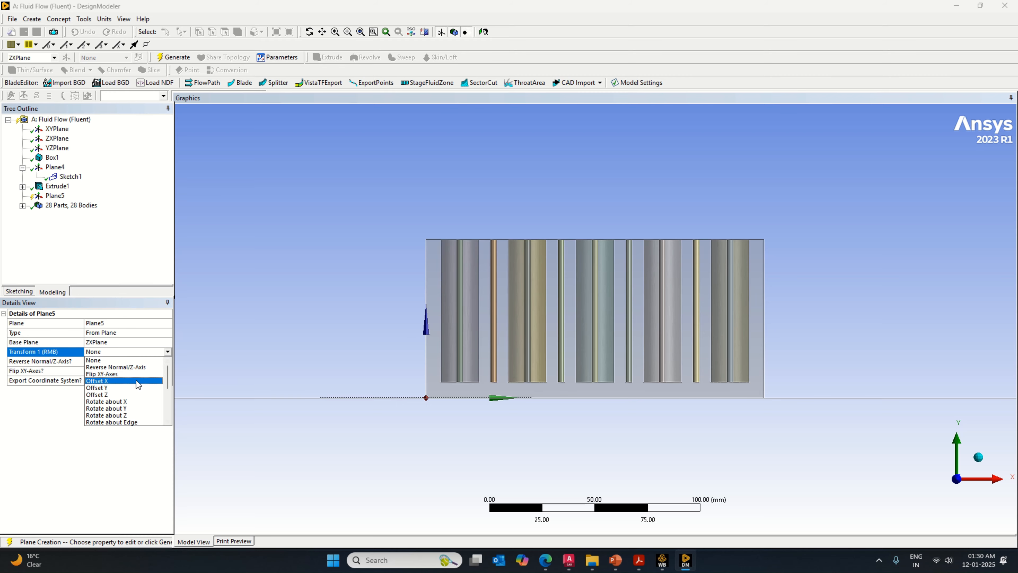
click(135, 394)
Step: Set the new plane's Z offset to 10 mm and generate the plane
click(115, 361)
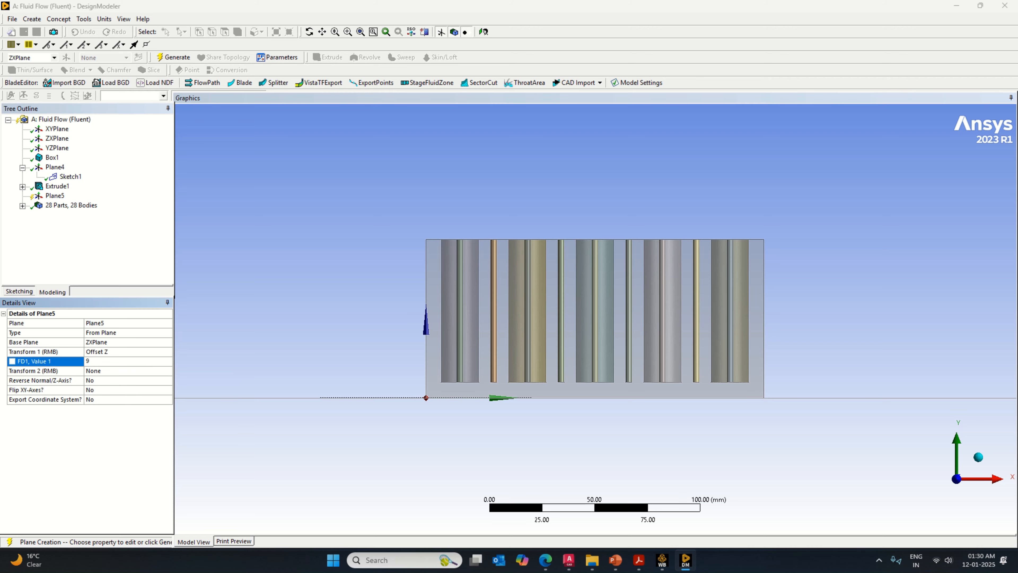
key(Return)
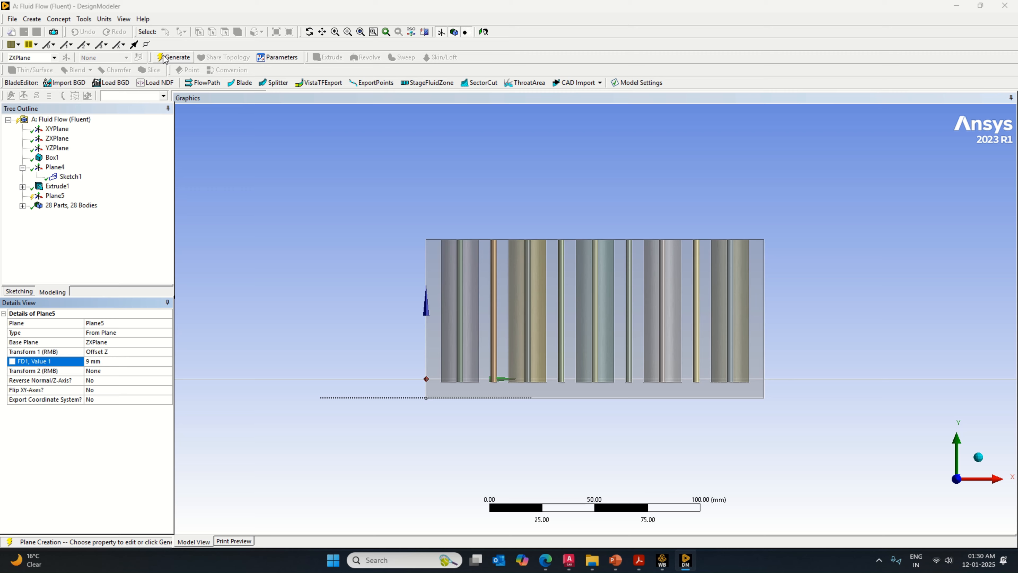
click(118, 363)
key(Return)
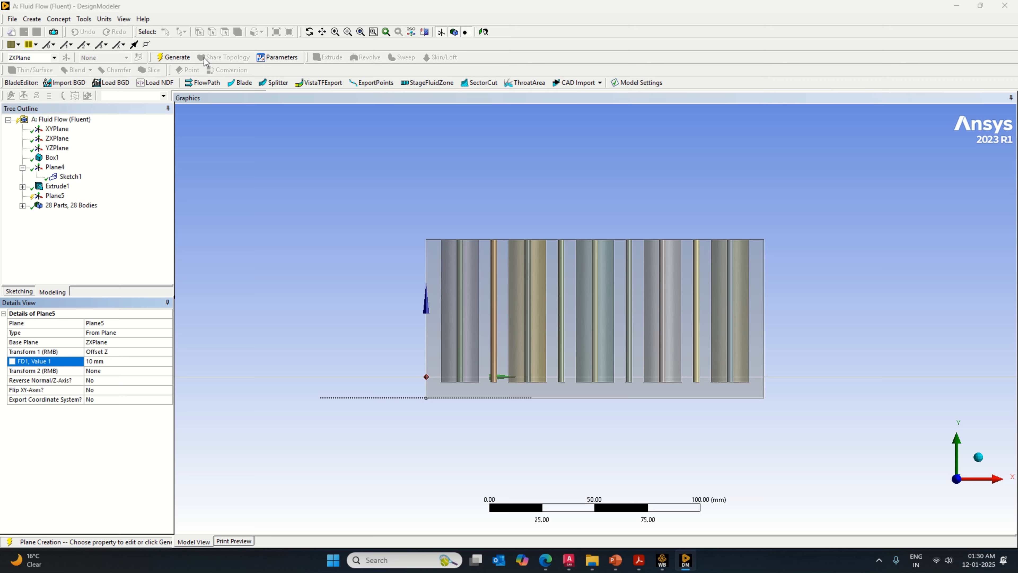
click(174, 58)
Step: Slice all bodies by the plane offset 10 mm above the block's base, and generate the slice
click(151, 70)
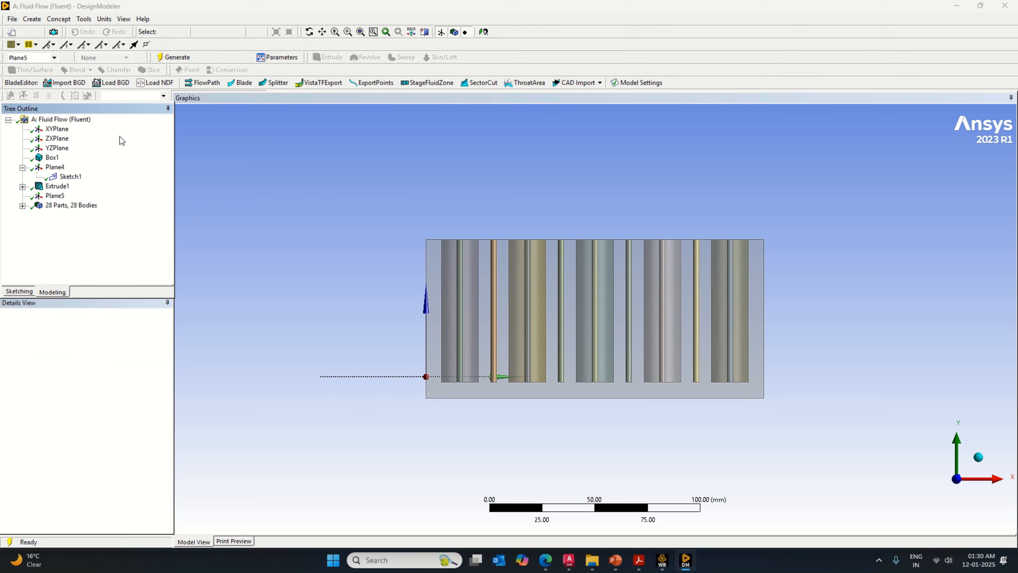
click(102, 347)
right_click(107, 407)
click(138, 412)
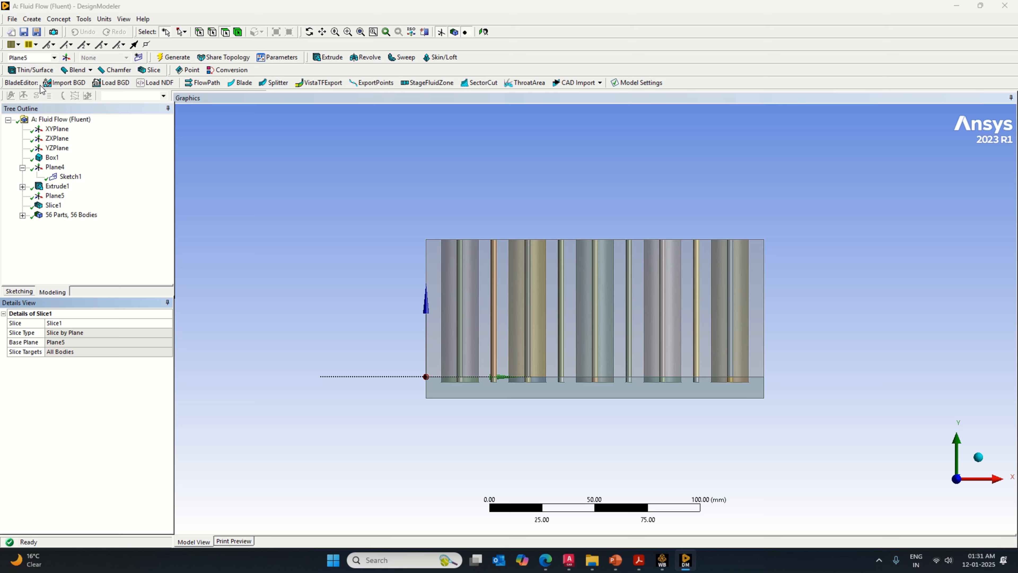
Step: Start another plane with the ZXPlane as its base plane and an Offset Z transform
click(66, 57)
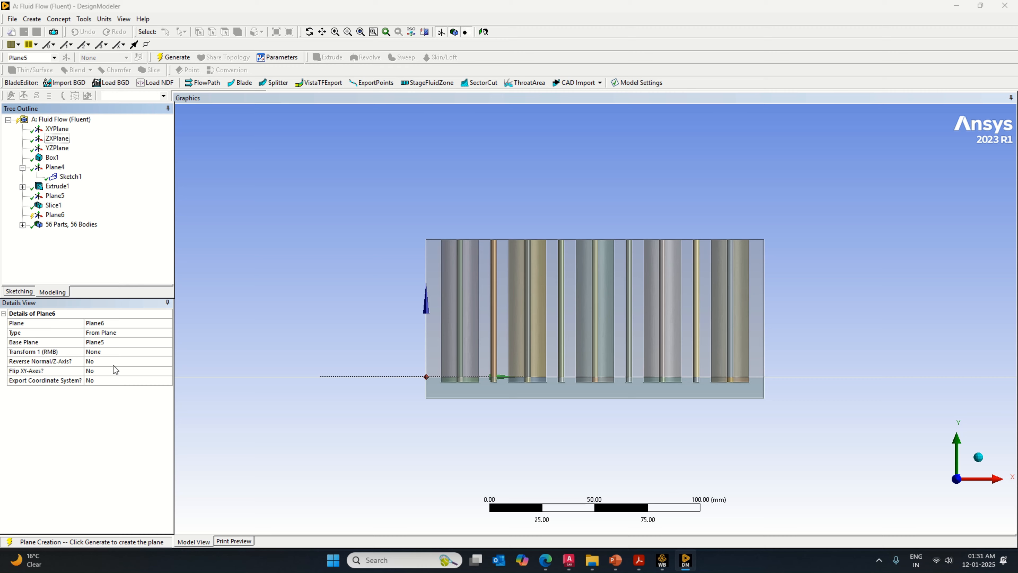
click(102, 342)
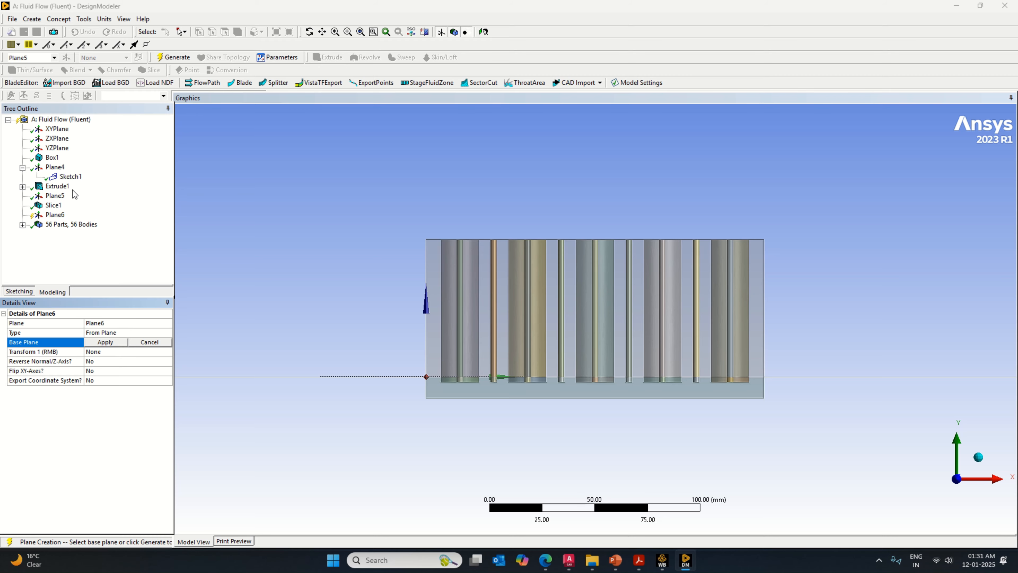
click(57, 138)
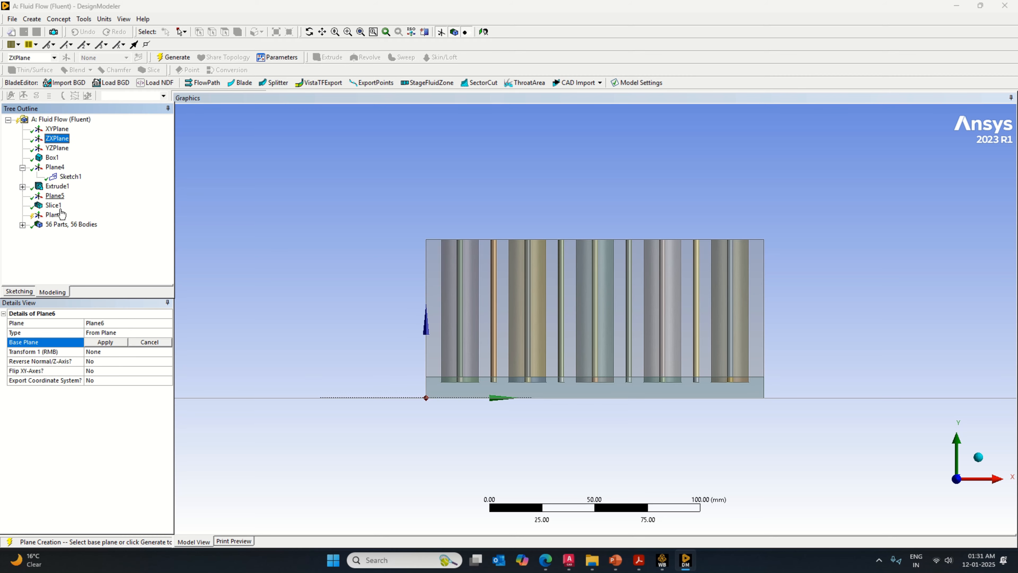
click(112, 345)
click(168, 352)
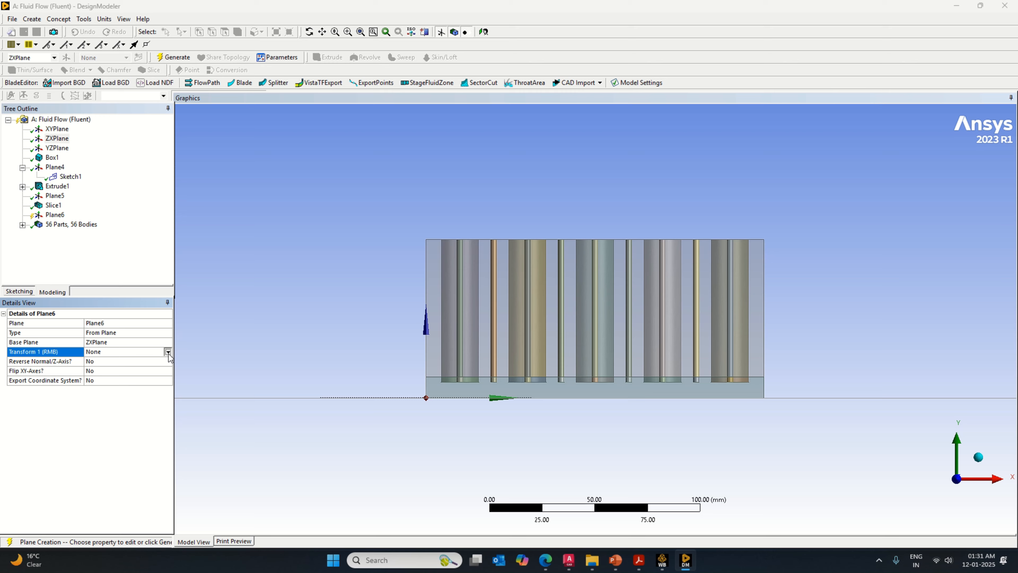
click(114, 391)
Step: Set the second offset plane's Z offset to 9 mm and generate the plane
click(108, 362)
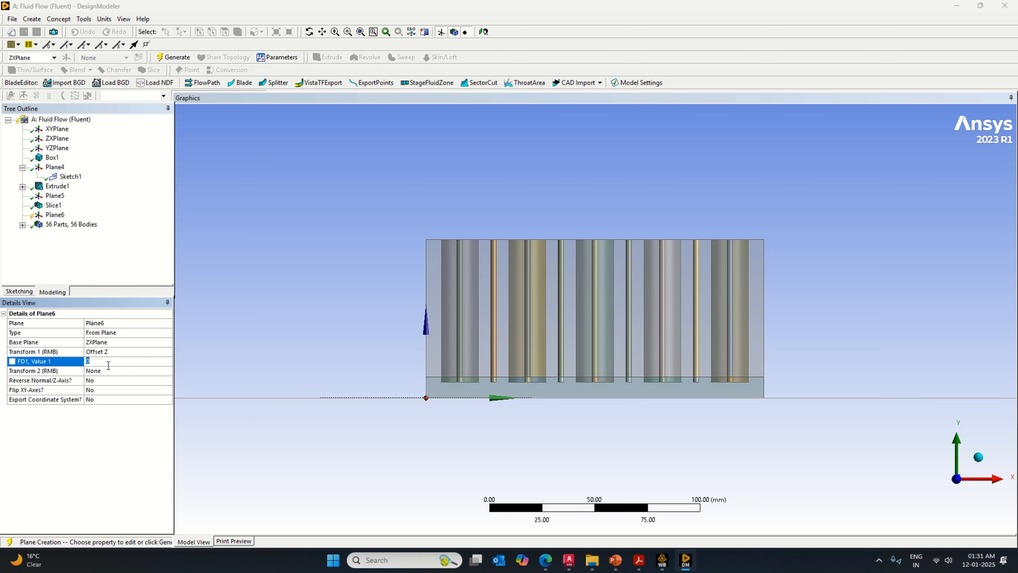
key(Return)
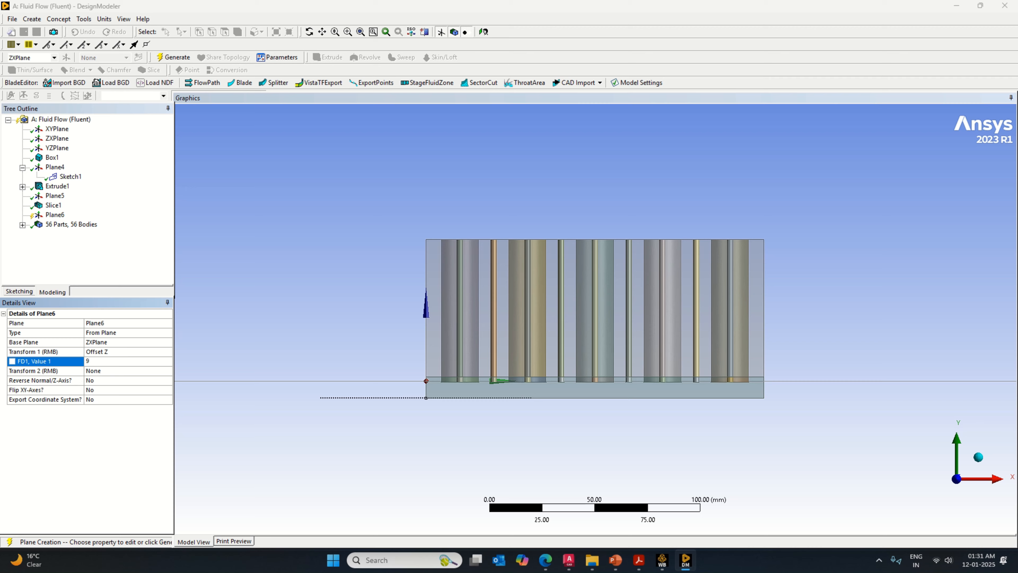
key(Return)
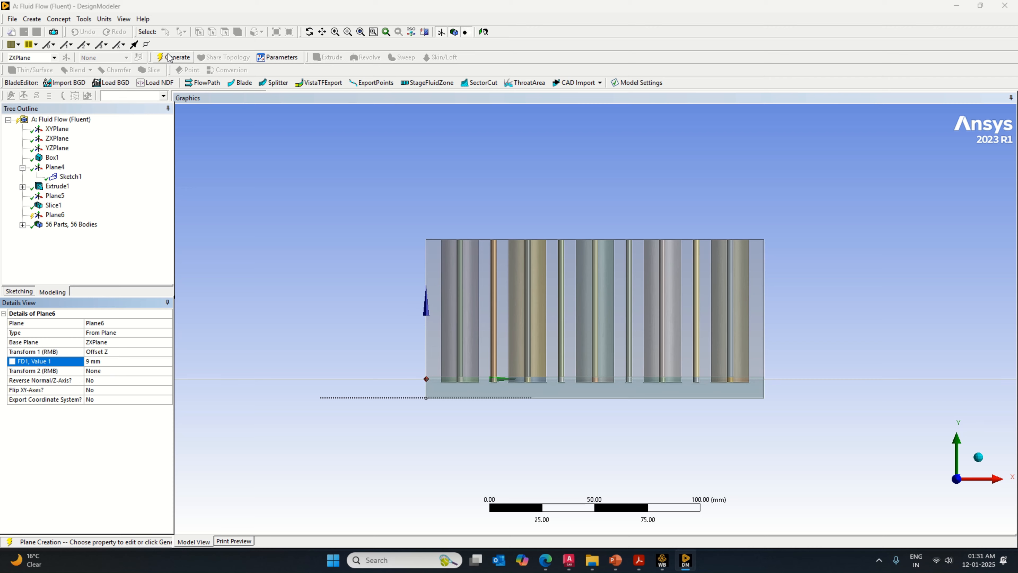
click(174, 57)
Step: Slice all bodies by the plane offset 9 mm above the block's base, and generate the slice
scroll(557, 384, up, 1)
scroll(557, 383, up, 1)
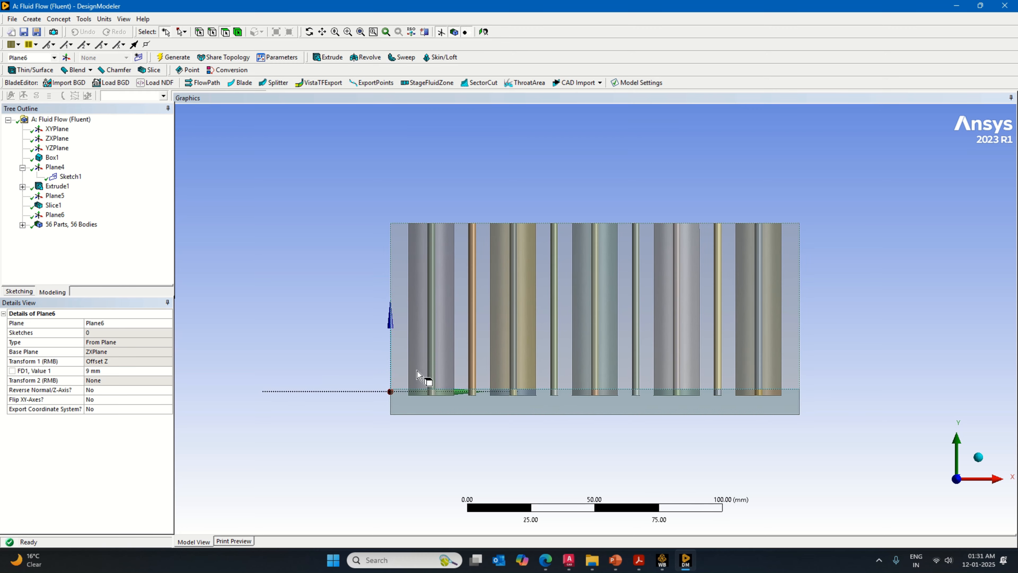
click(177, 58)
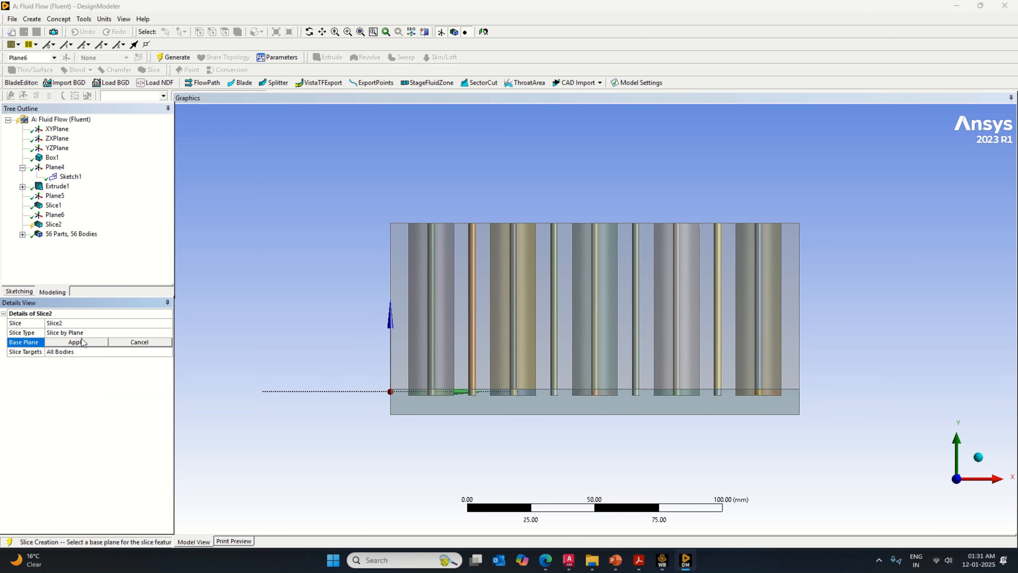
right_click(103, 409)
click(121, 413)
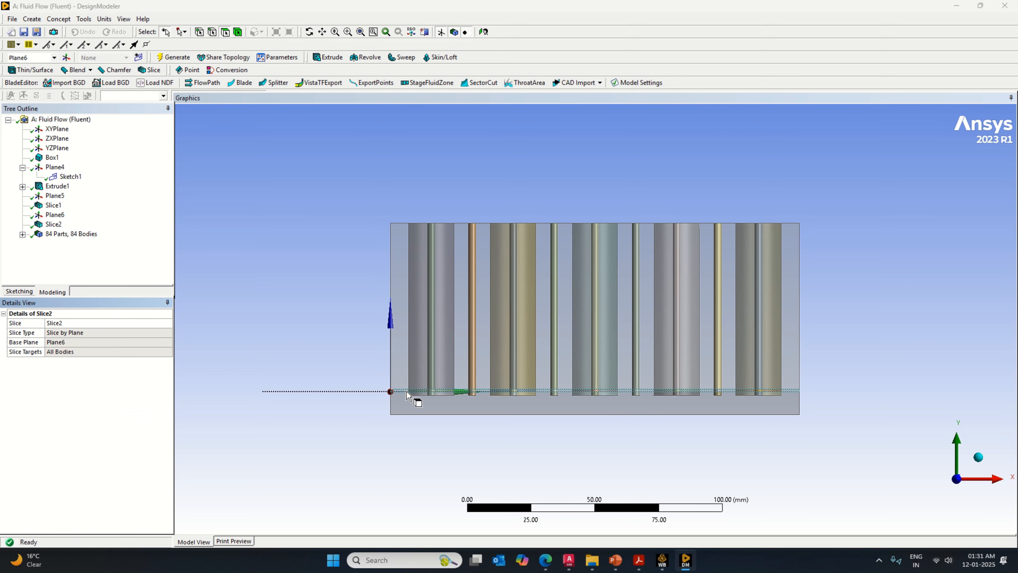
Step: Set the depth of the slicing extrusion to 70 mm and regenerate the model
mouse_move(473, 465)
middle_down()
mouse_move(443, 466)
mouse_move(466, 464)
mouse_move(459, 473)
mouse_move(480, 460)
mouse_move(466, 460)
middle_up()
click(975, 457)
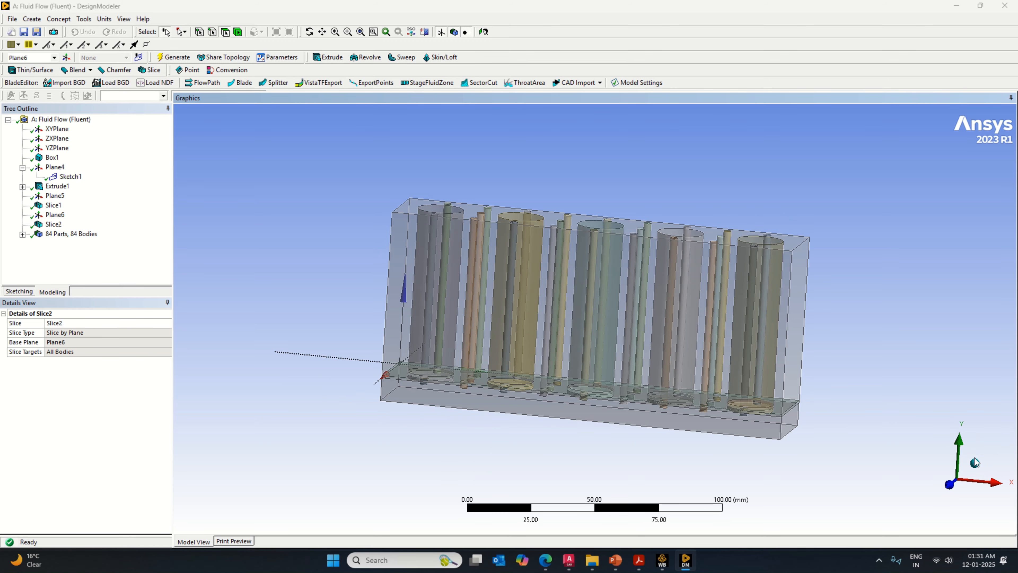
click(934, 501)
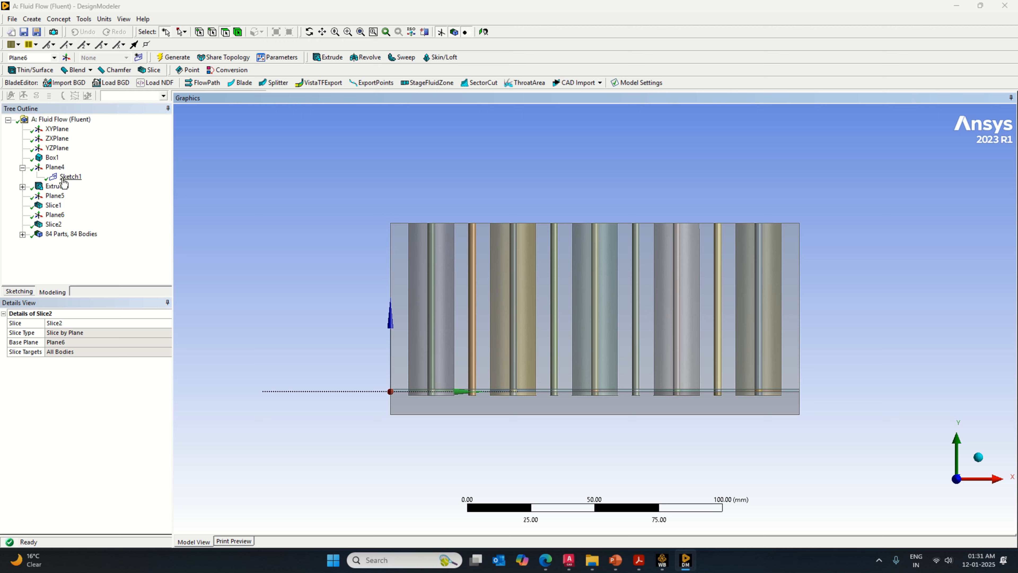
click(52, 186)
click(23, 187)
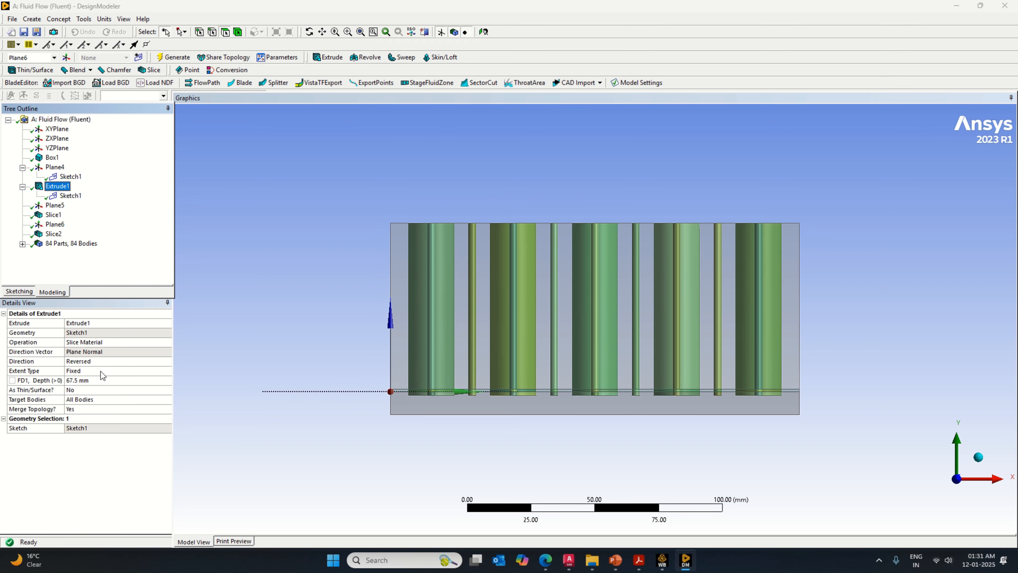
click(99, 379)
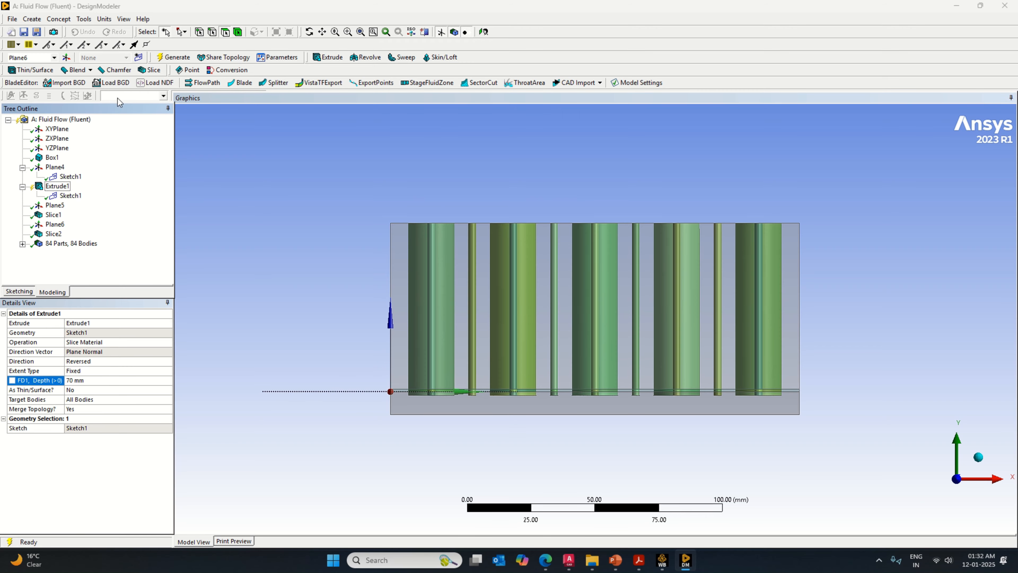
click(173, 57)
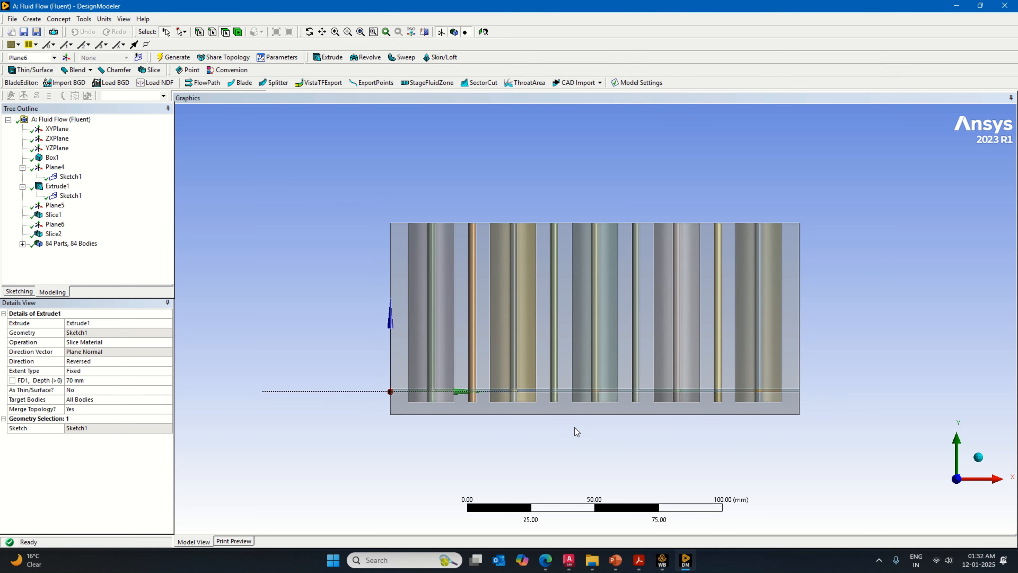
scroll(650, 427, up, 2)
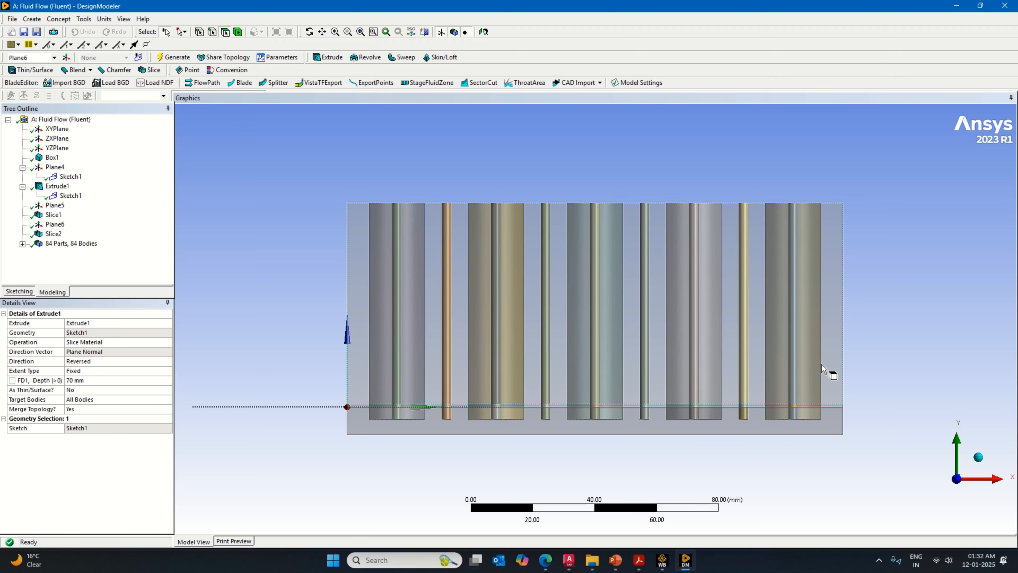
middle_drag(893, 323, 869, 370)
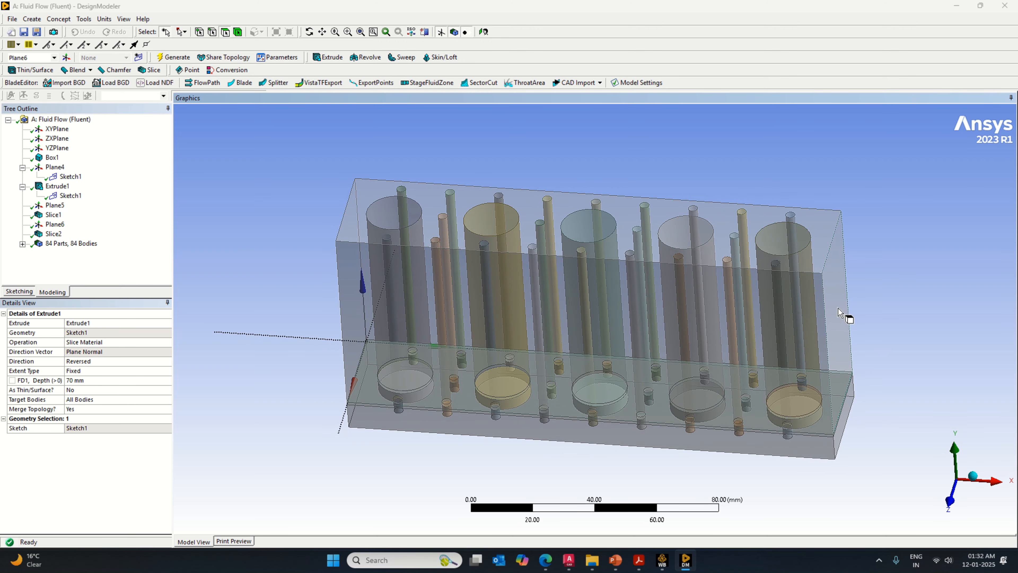
middle_drag(683, 482, 711, 450)
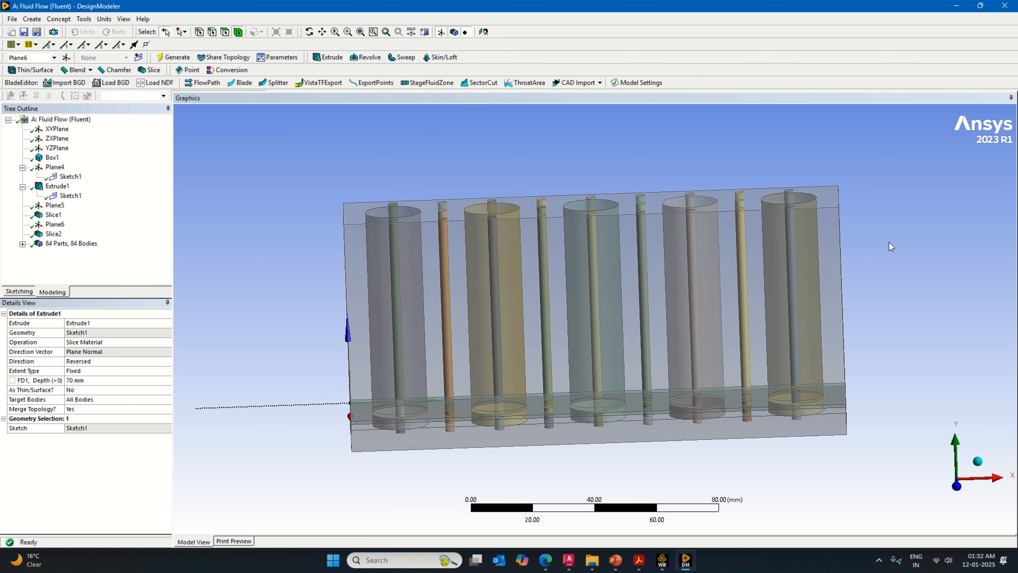
click(767, 248)
ctrl+click(740, 192)
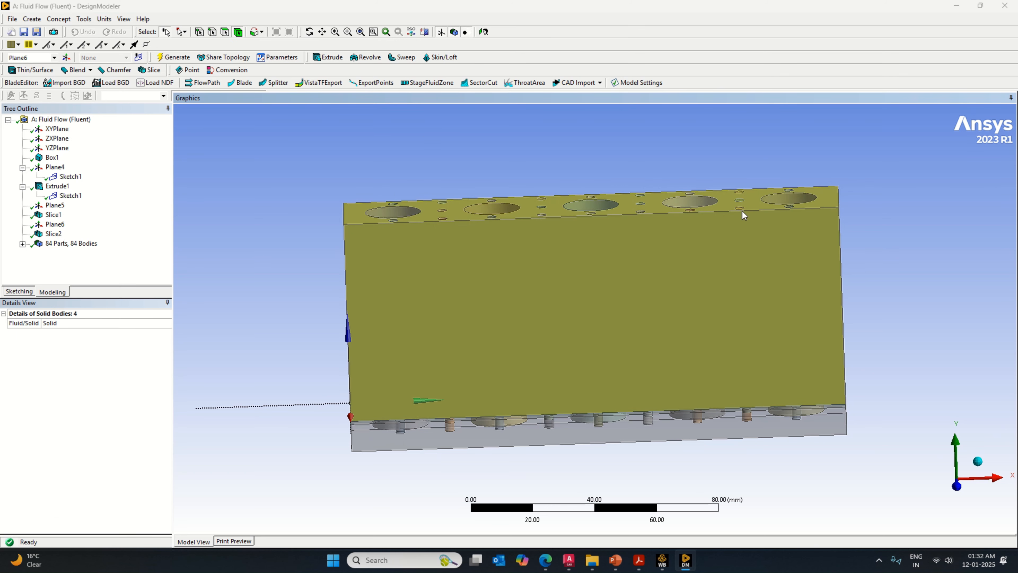
ctrl+click(741, 209)
ctrl+click(788, 200)
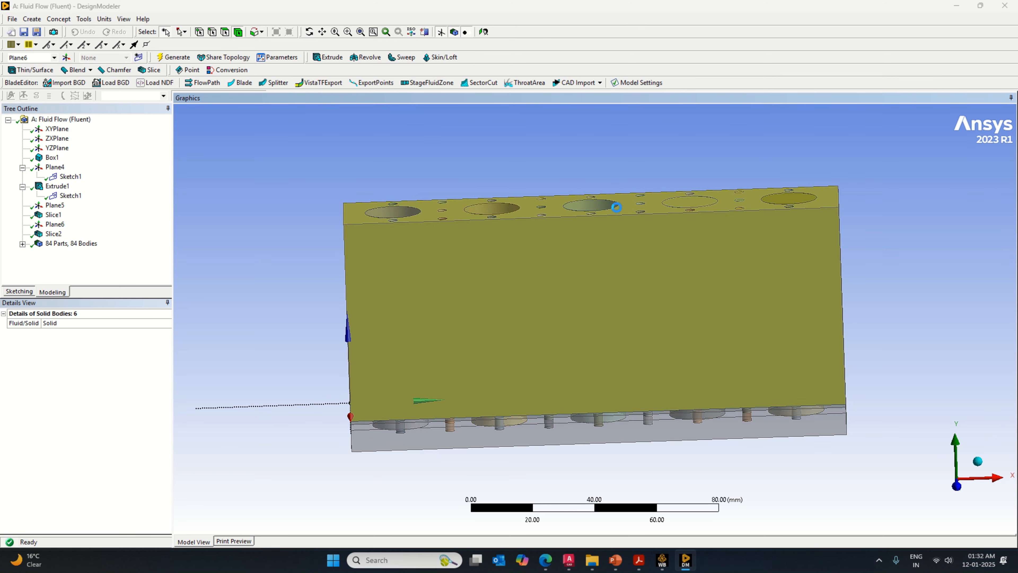
ctrl+click(593, 206)
ctrl+click(443, 219)
ctrl+click(442, 211)
ctrl+click(443, 202)
click(340, 175)
Step: Hide the upper block body together with the upper sections of the five large cylinders
click(372, 238)
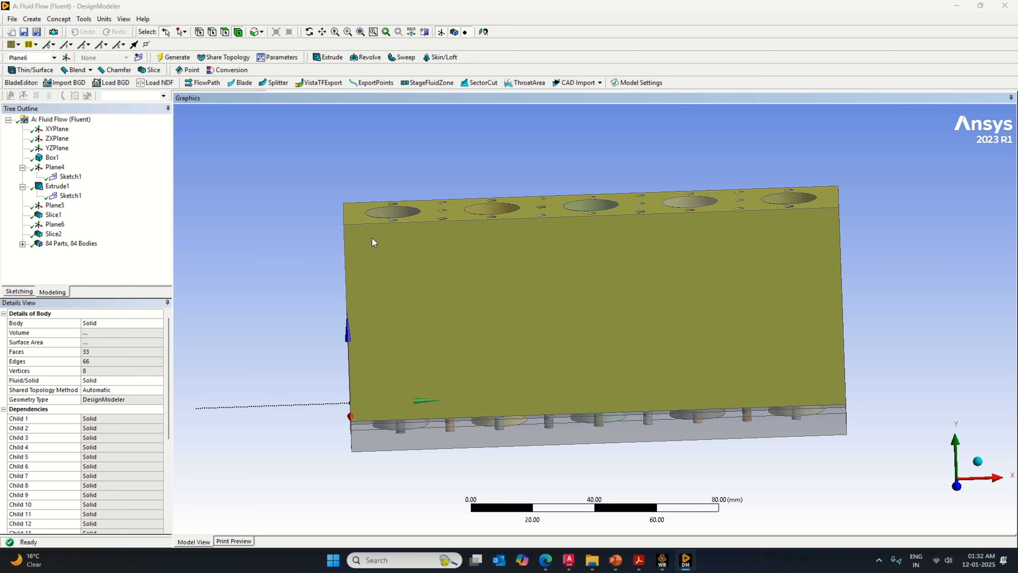
ctrl+click(384, 211)
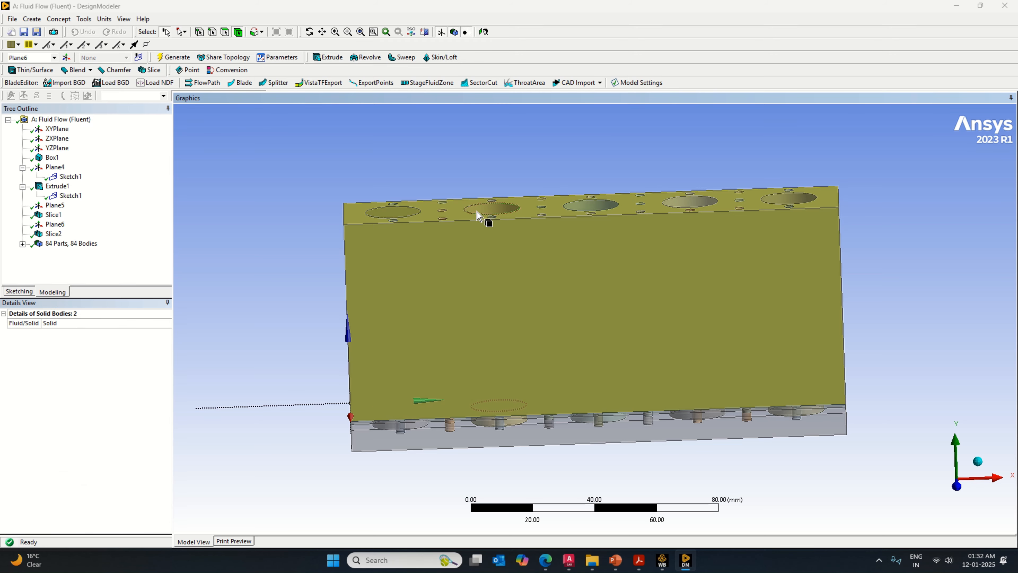
ctrl+click(479, 210)
ctrl+click(590, 207)
ctrl+click(694, 203)
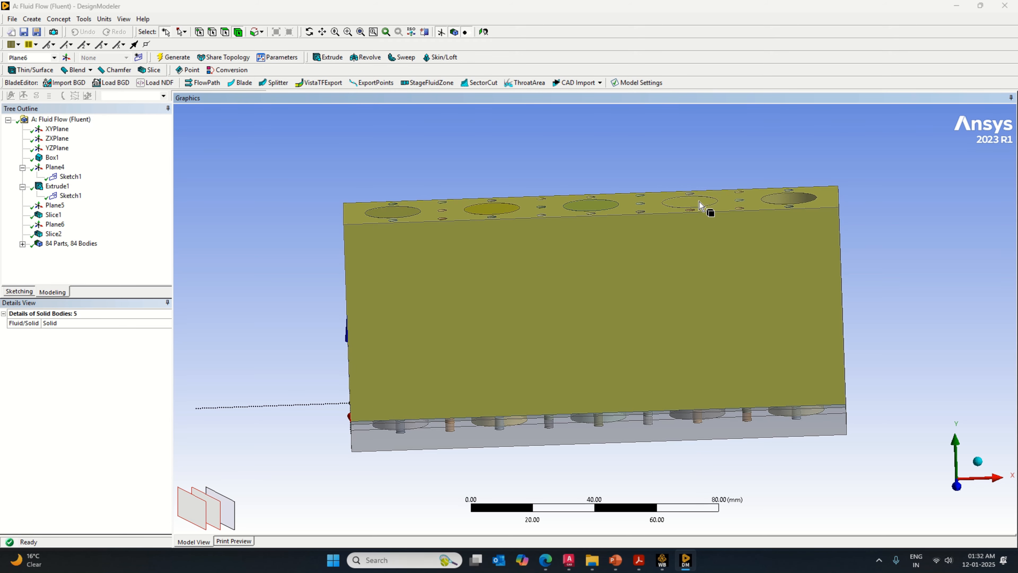
ctrl+click(782, 200)
right_click(738, 249)
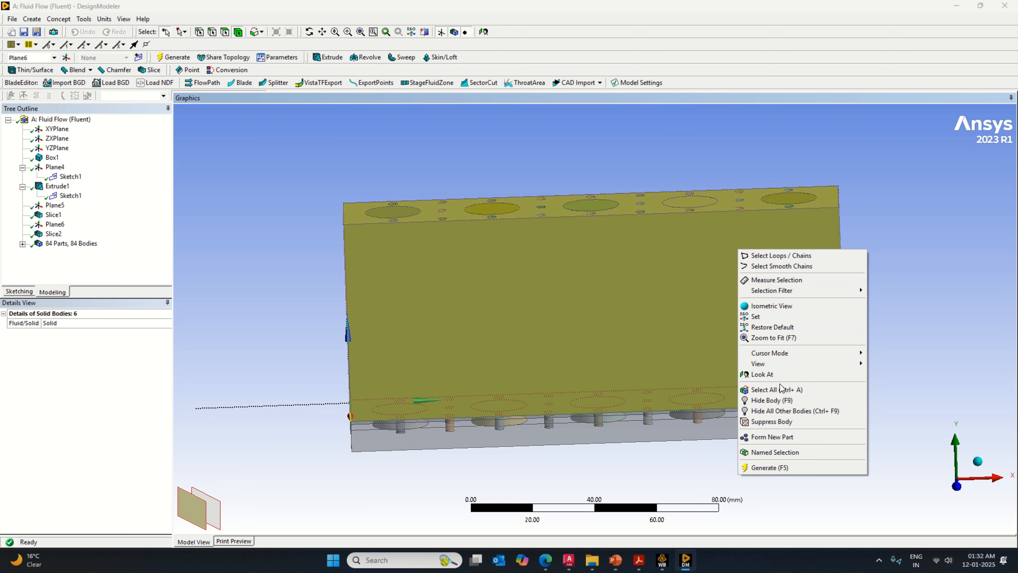
click(780, 400)
drag(905, 336, 879, 340)
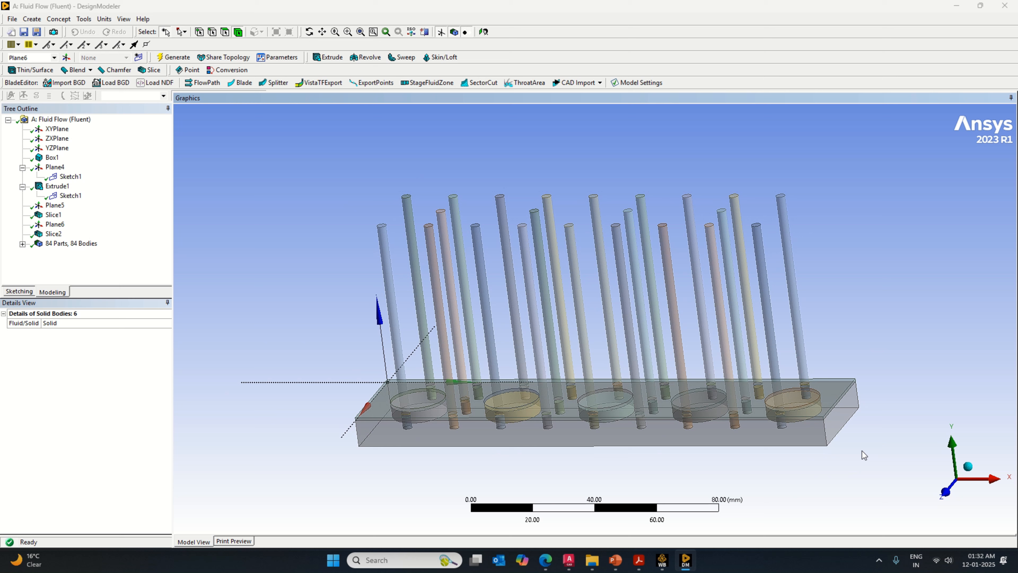
Step: Hide the thin middle plate and the base block together with the thin middle sections of the five large cylinders
click(843, 411)
ctrl+click(844, 390)
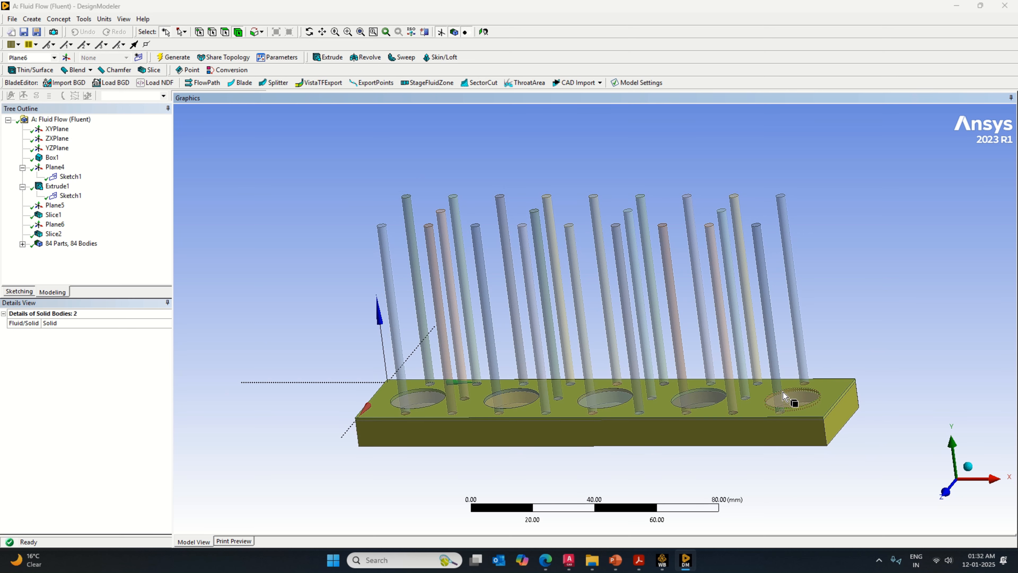
ctrl+click(812, 394)
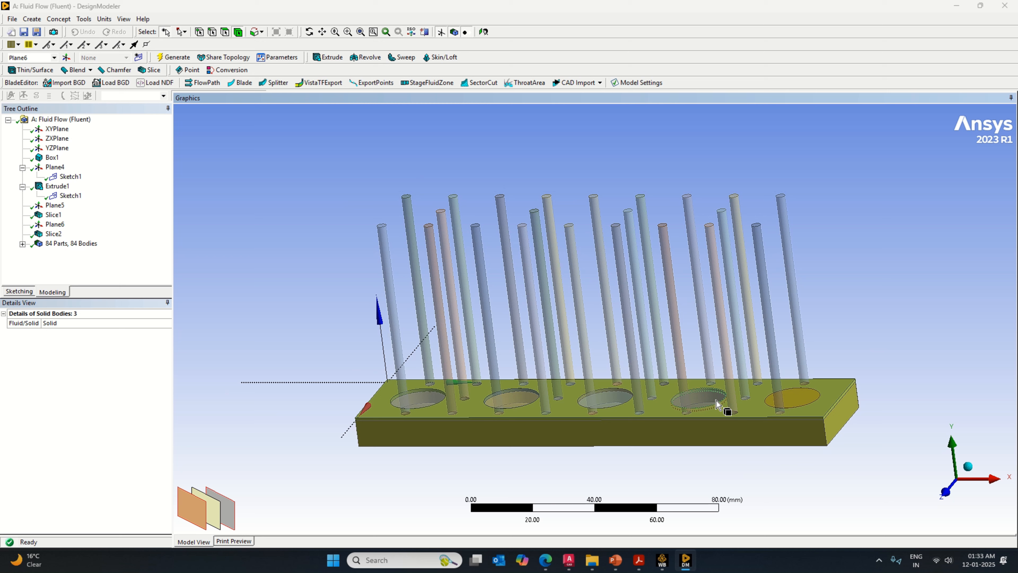
ctrl+click(716, 400)
ctrl+click(611, 399)
ctrl+click(501, 400)
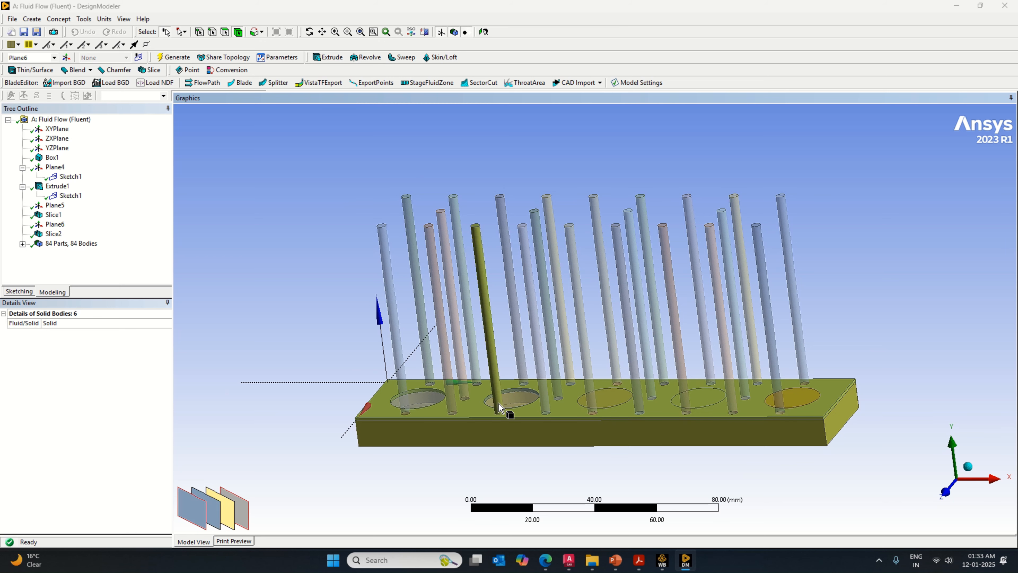
ctrl+click(499, 398)
ctrl+click(511, 402)
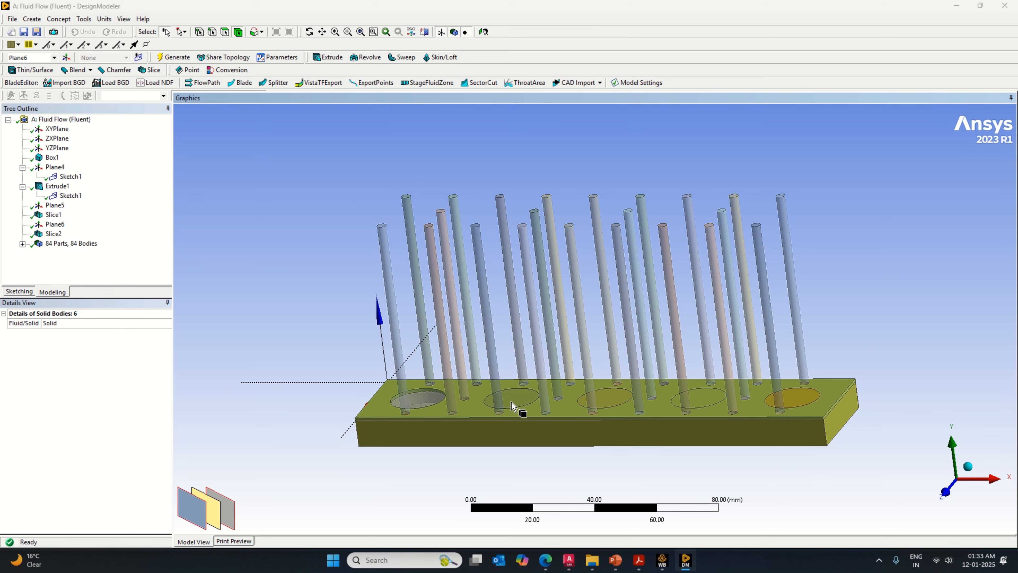
ctrl+click(431, 400)
right_click(430, 400)
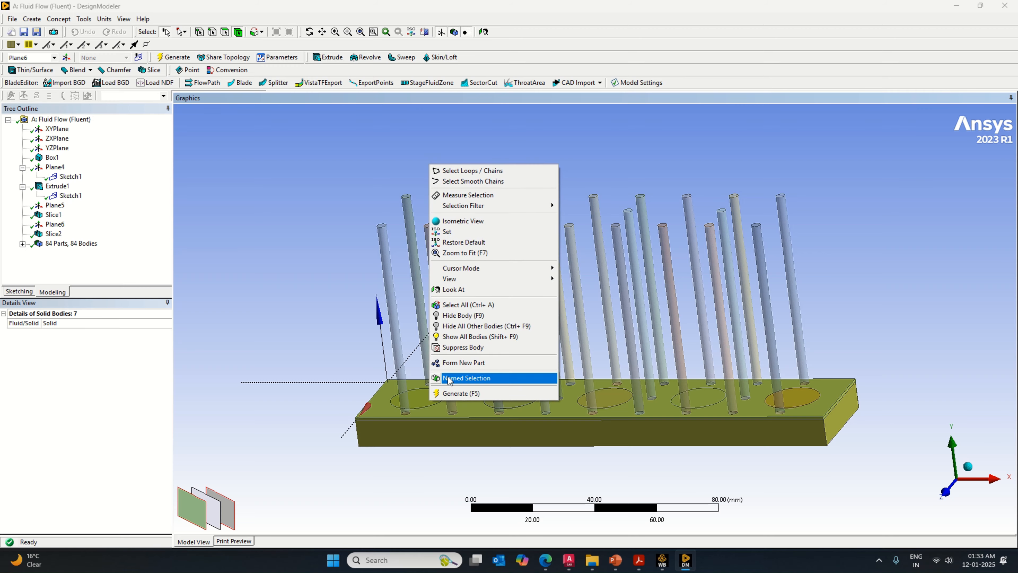
click(462, 325)
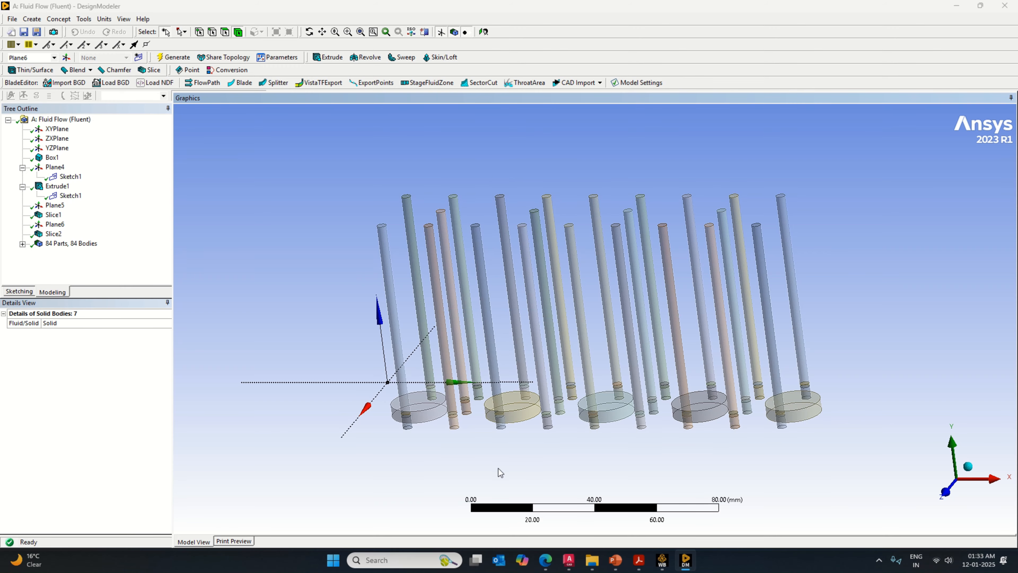
Step: Hide the five remaining large disc bodies so that only the slender cylinders are left in view
middle_drag(516, 461, 461, 433)
click(431, 353)
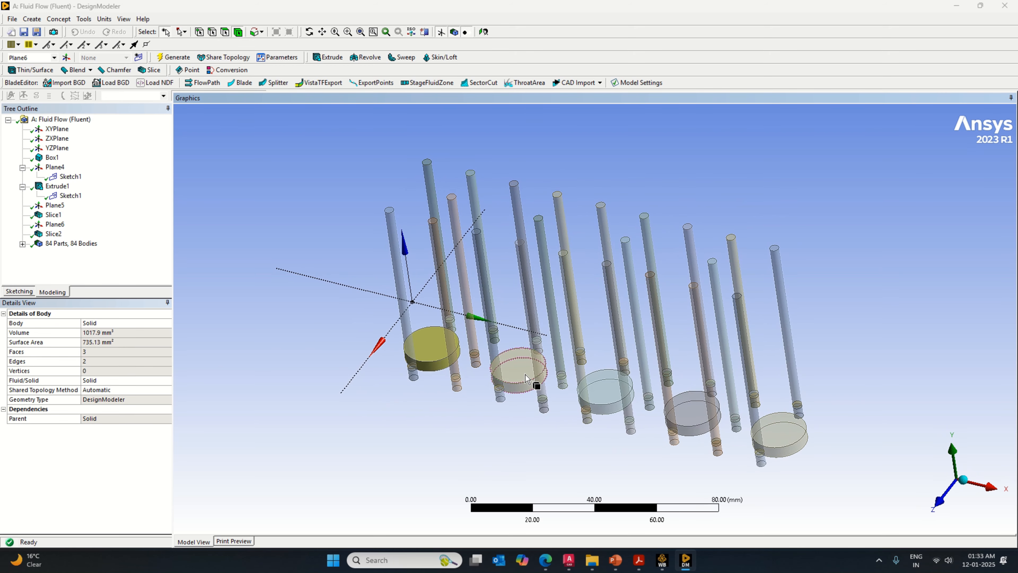
ctrl+click(512, 377)
ctrl+click(601, 392)
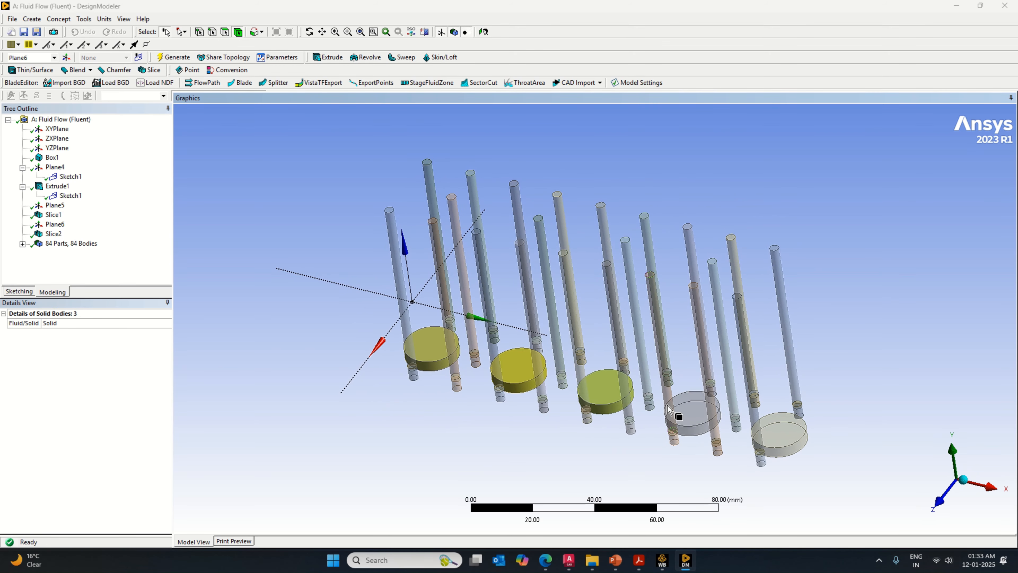
ctrl+click(687, 417)
ctrl+click(776, 429)
right_click(776, 428)
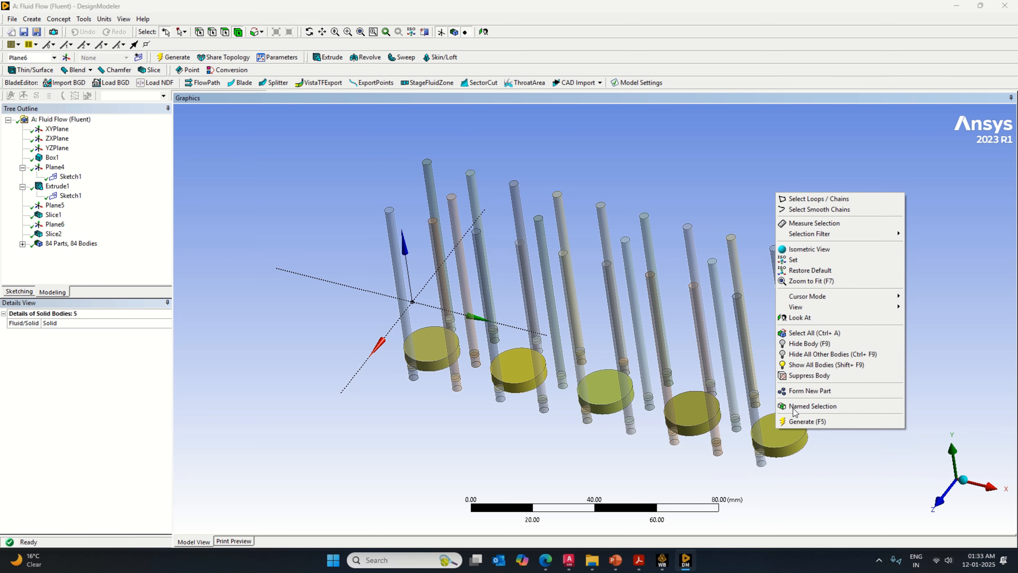
click(812, 343)
Step: Unite all visible slender cylinder sections with a Boolean feature and generate it
middle_drag(810, 382, 872, 387)
right_click(868, 328)
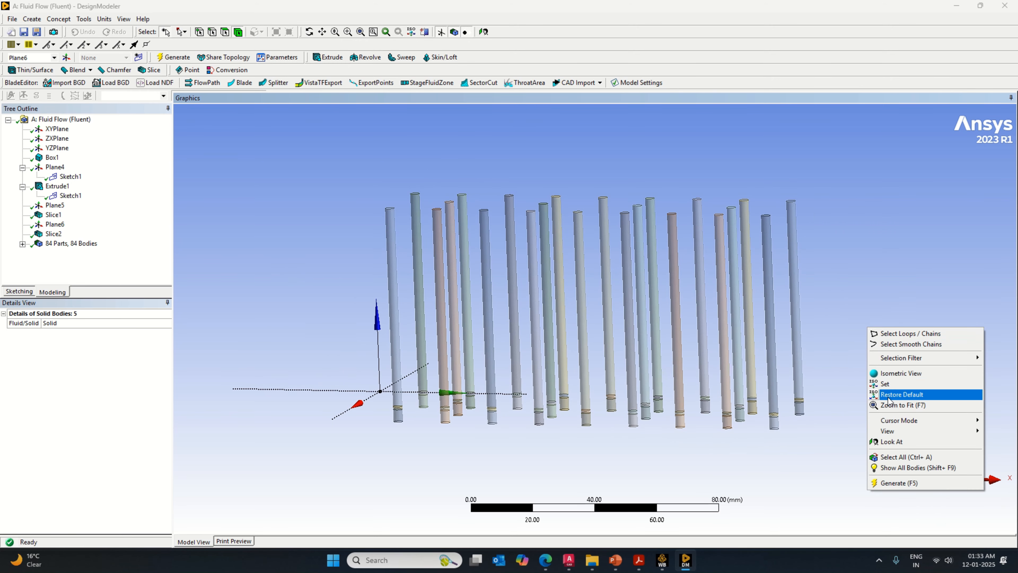
click(890, 457)
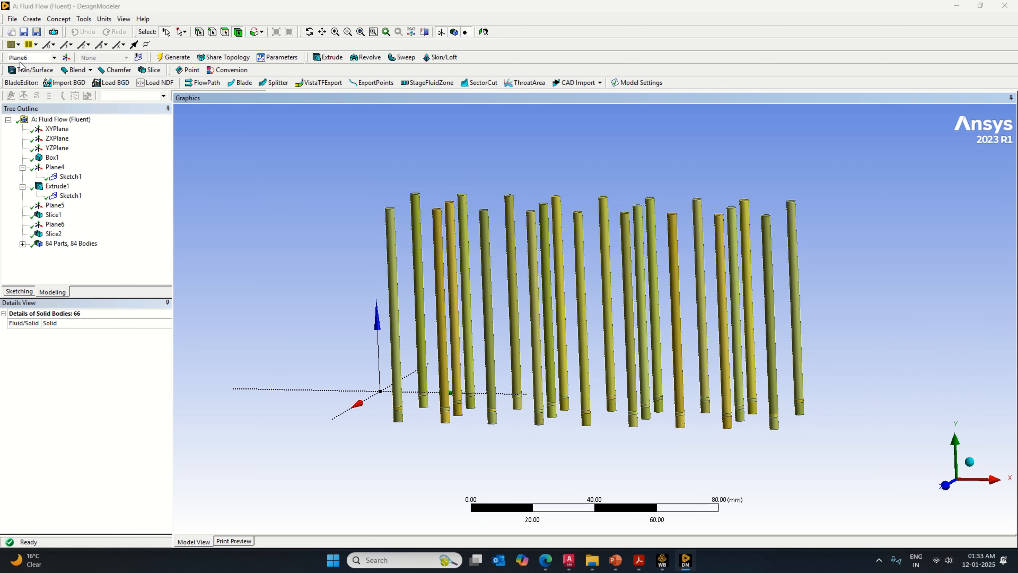
click(31, 19)
click(44, 182)
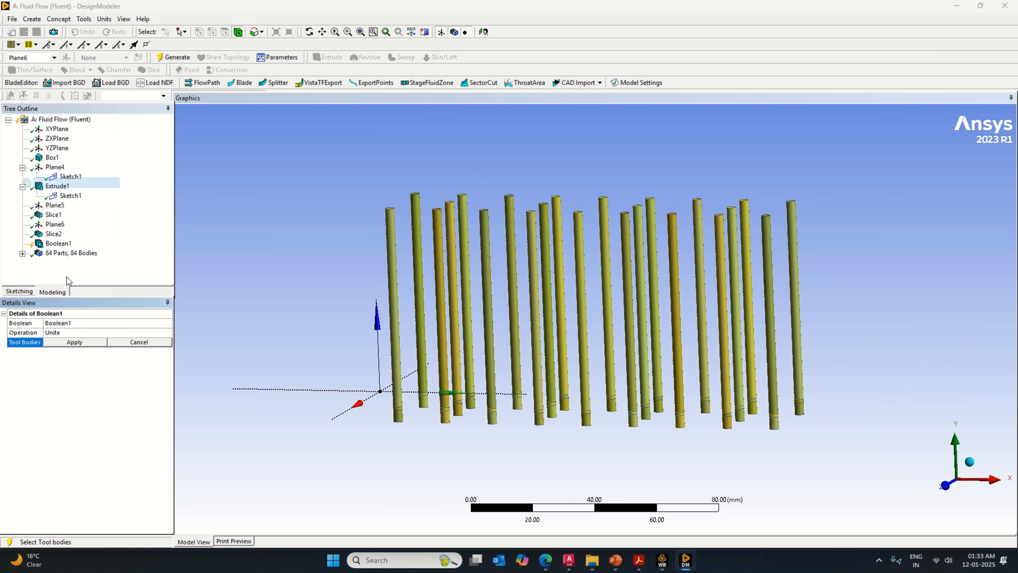
click(69, 342)
right_click(78, 364)
click(105, 368)
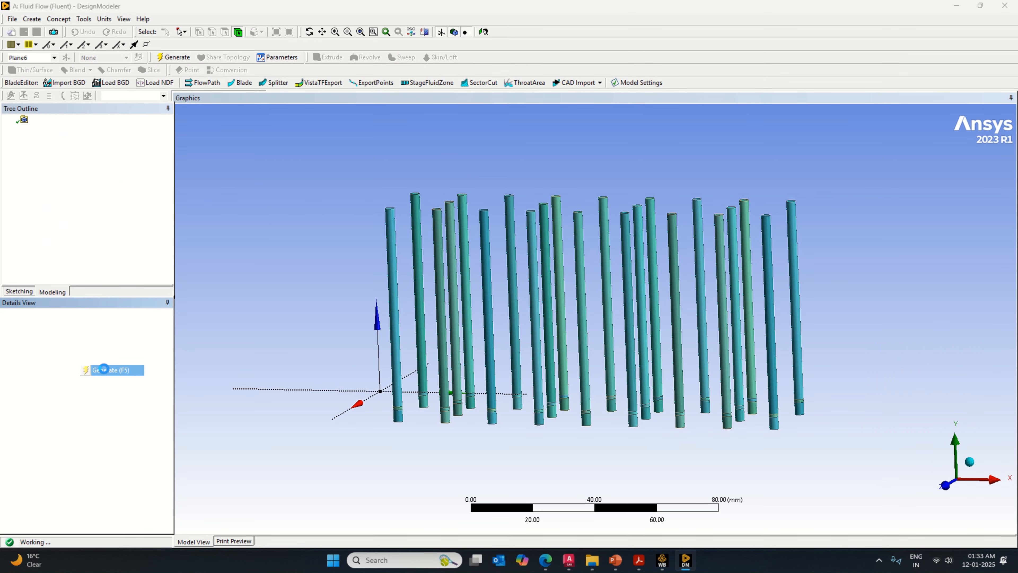
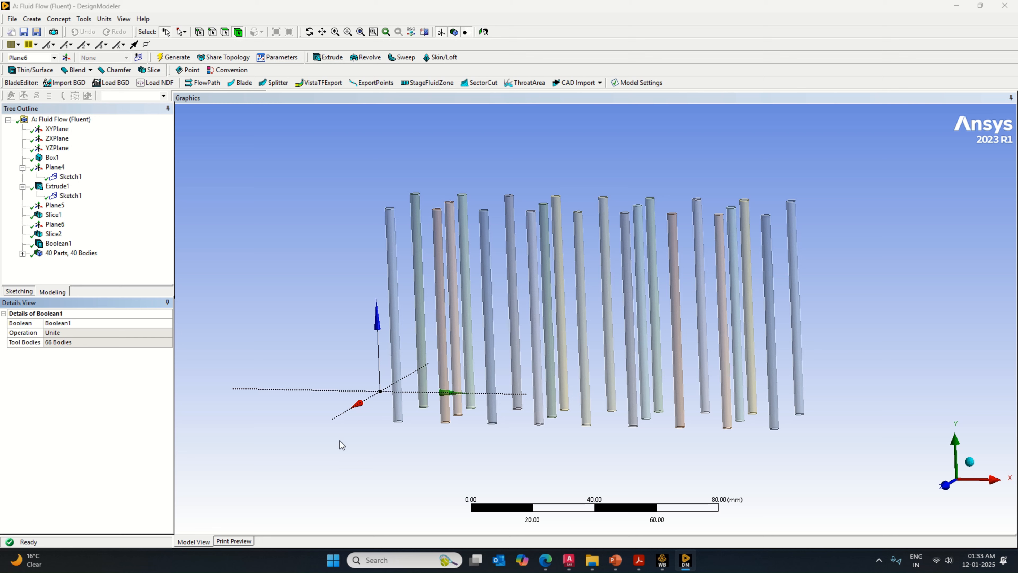
Step: Expand the list of solid bodies and show all hidden bodies of the model
click(23, 253)
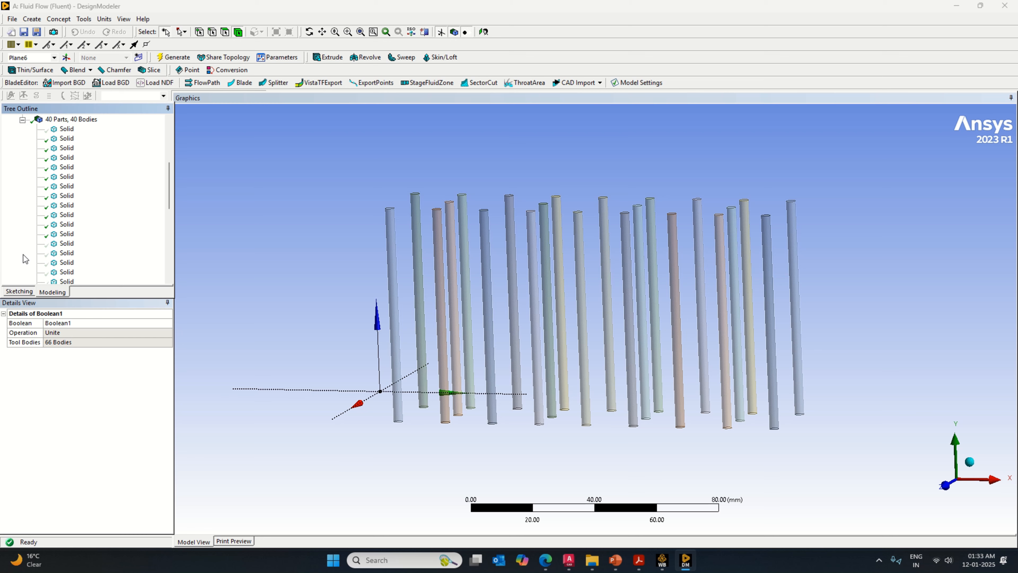
click(62, 132)
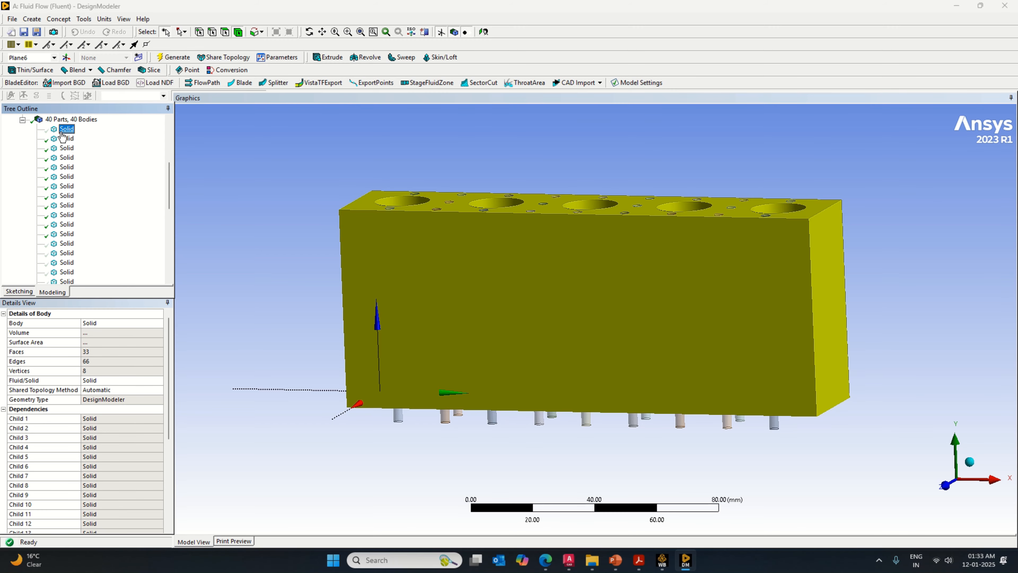
right_click(297, 151)
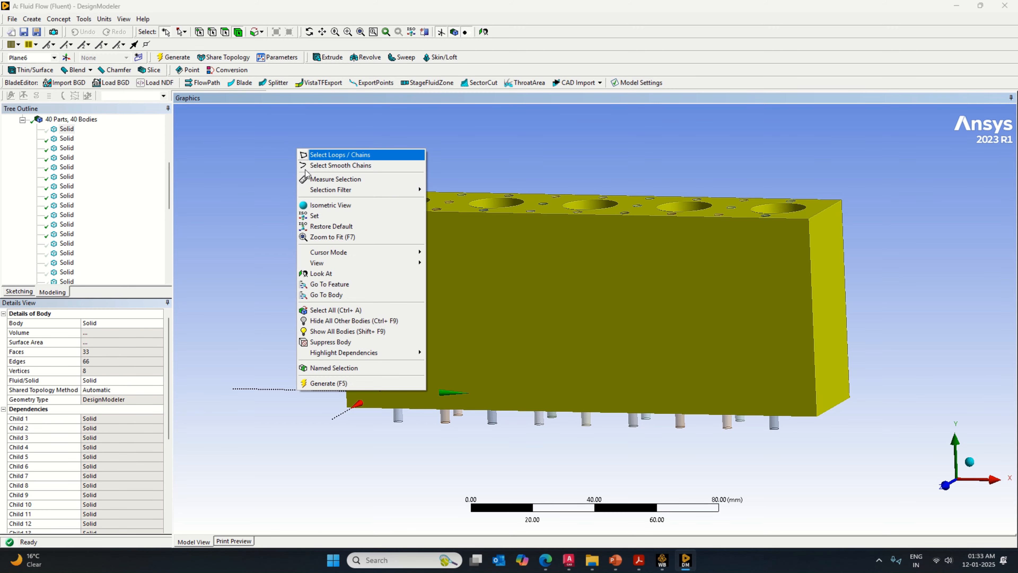
click(338, 331)
middle_drag(394, 448, 423, 437)
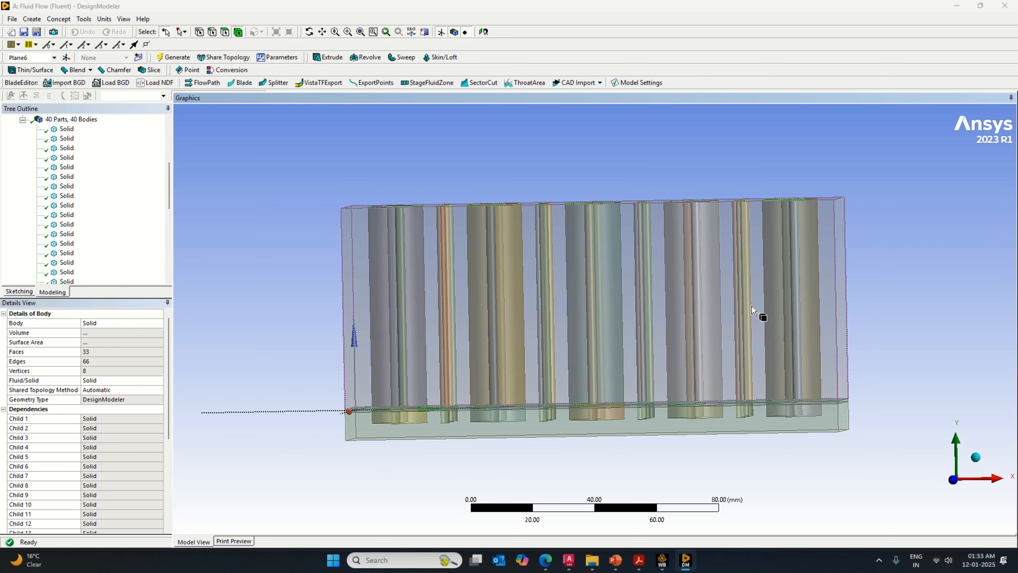
Step: Check the thin middle plate body and hide the tall upper block
mouse_move(847, 441)
middle_down()
mouse_move(841, 461)
mouse_move(854, 442)
middle_up()
click(839, 408)
mouse_move(886, 360)
middle_down()
mouse_move(871, 397)
mouse_move(870, 361)
middle_up()
middle_drag(875, 319, 892, 331)
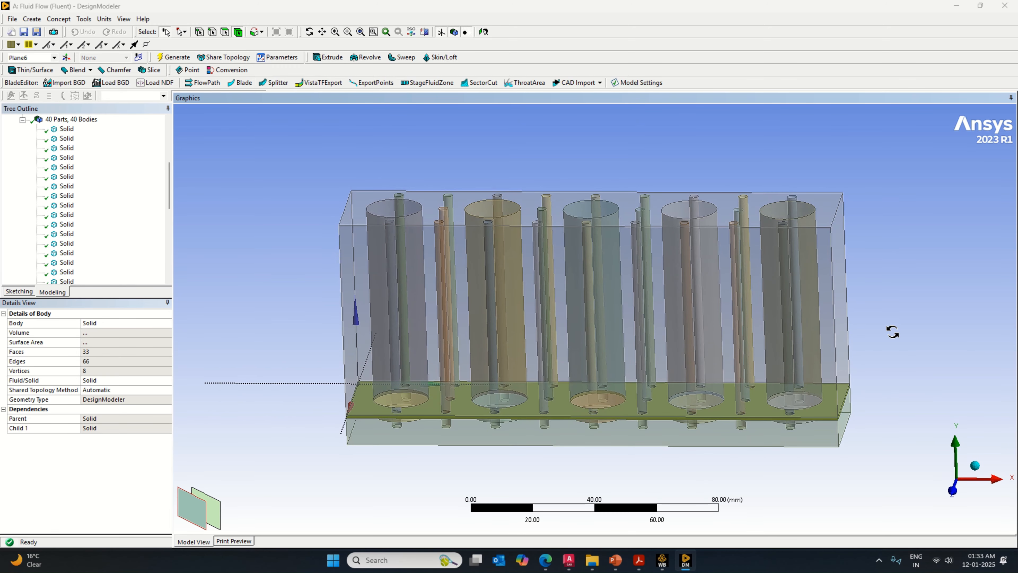
click(754, 243)
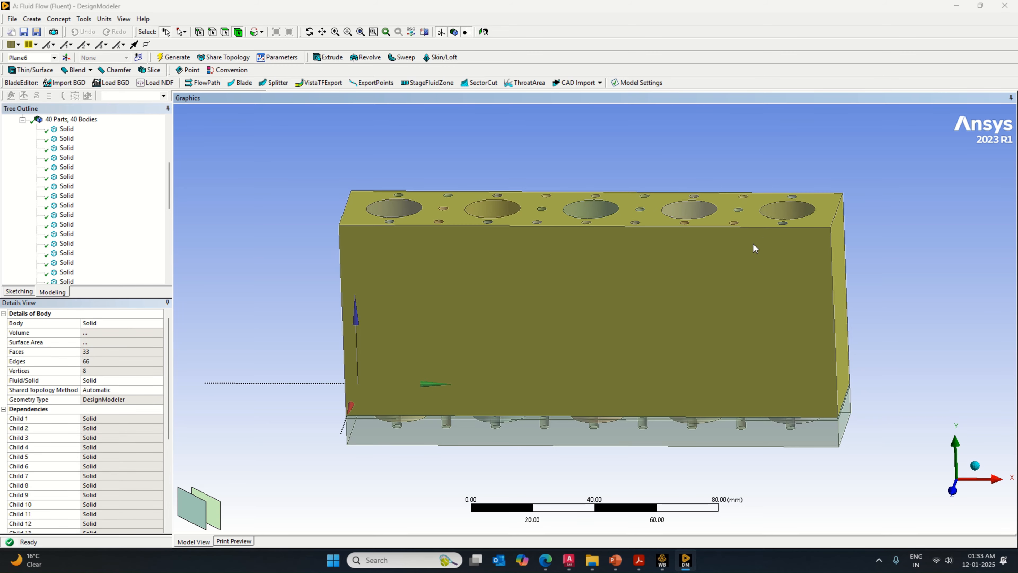
right_click(741, 244)
click(775, 413)
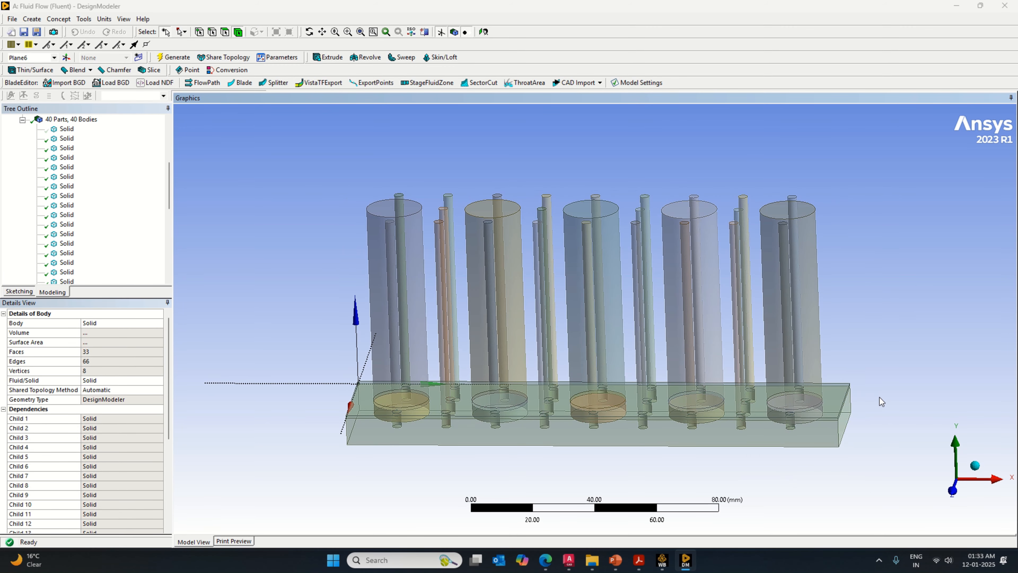
Step: Hide the tall upper sections of the five large cylinders
middle_drag(880, 397, 886, 346)
middle_drag(866, 281, 867, 314)
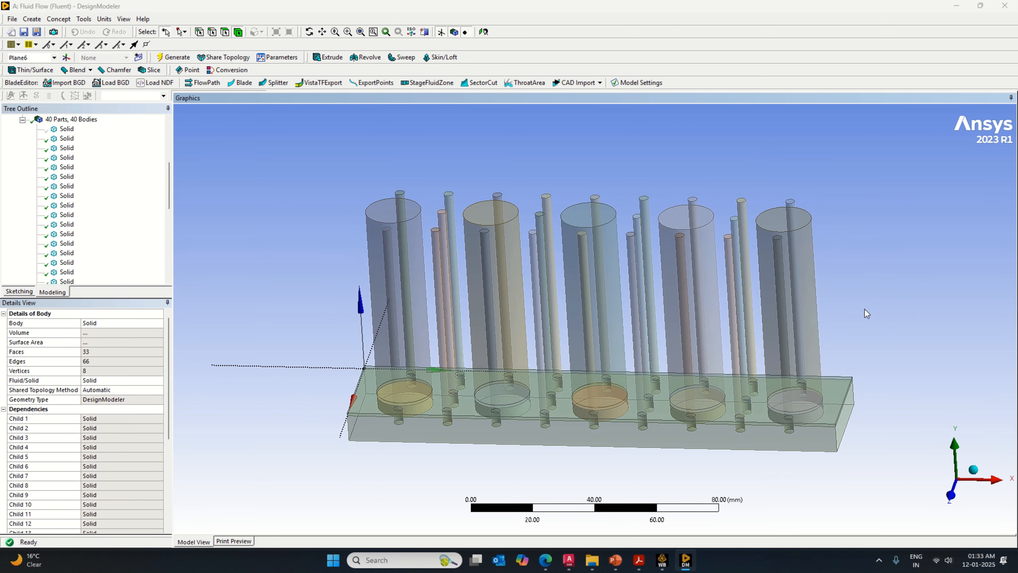
click(815, 303)
click(784, 281)
ctrl+click(711, 244)
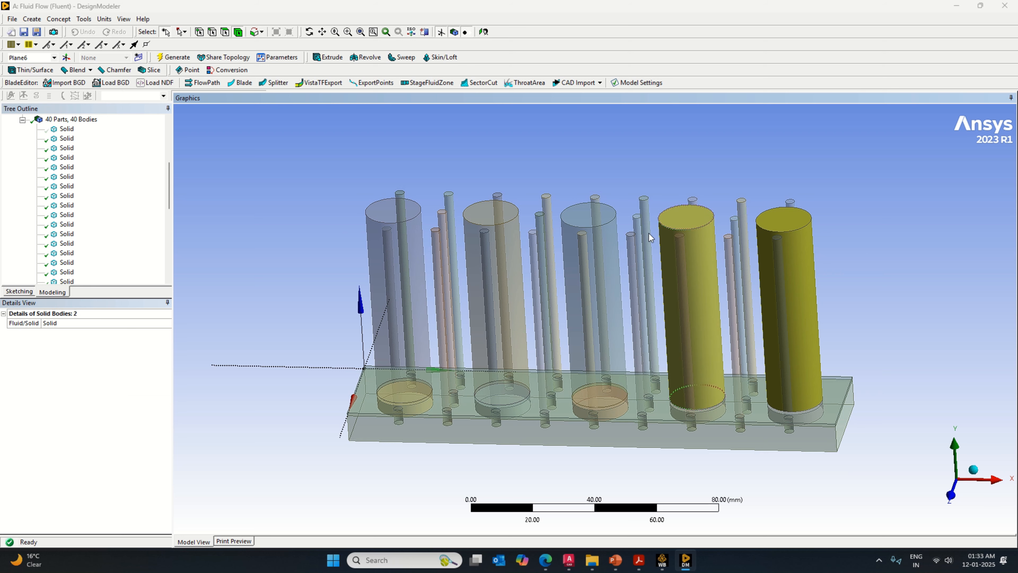
ctrl+click(585, 230)
ctrl+click(519, 233)
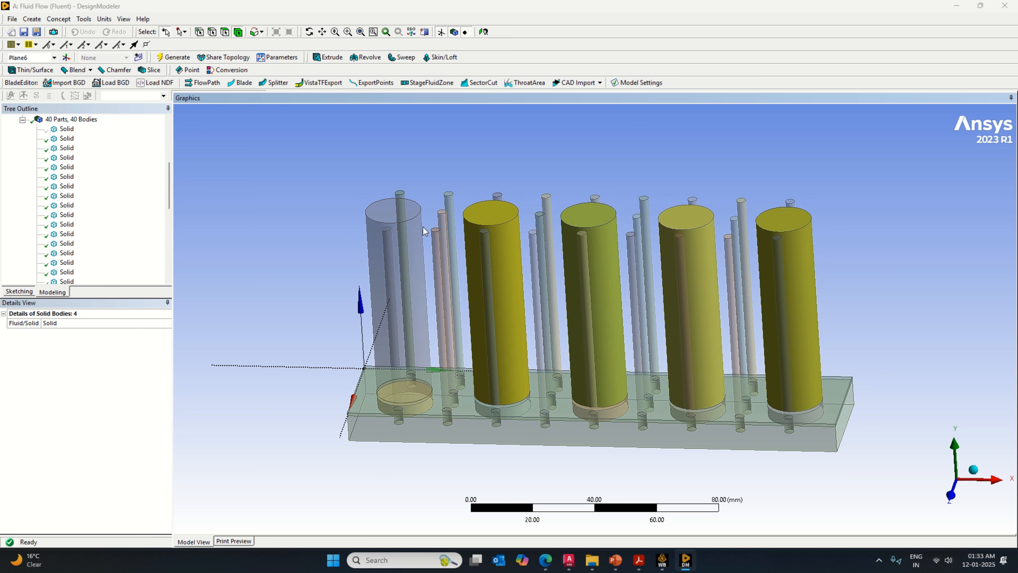
ctrl+click(410, 231)
right_click(409, 225)
click(470, 377)
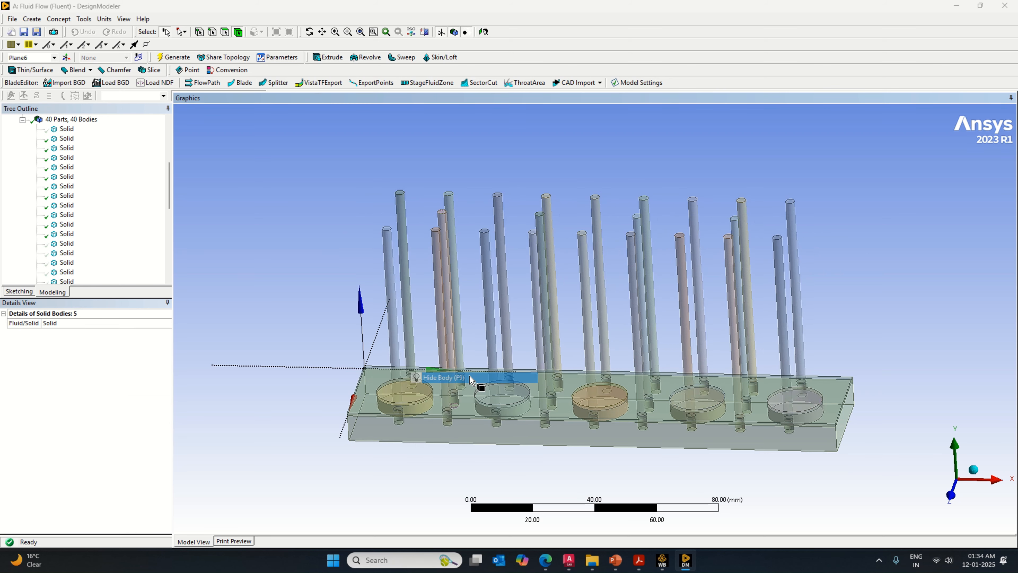
Step: Unite the thin middle plate with the five thin discs filling its large holes in a second Boolean, and generate it
mouse_move(907, 373)
middle_down()
mouse_move(910, 364)
mouse_move(900, 384)
middle_up()
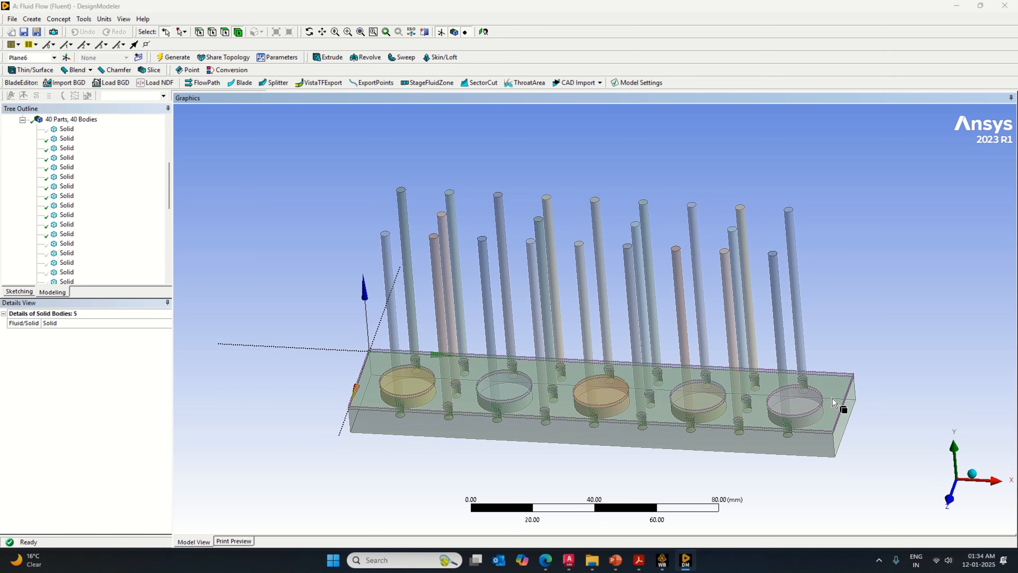
click(832, 399)
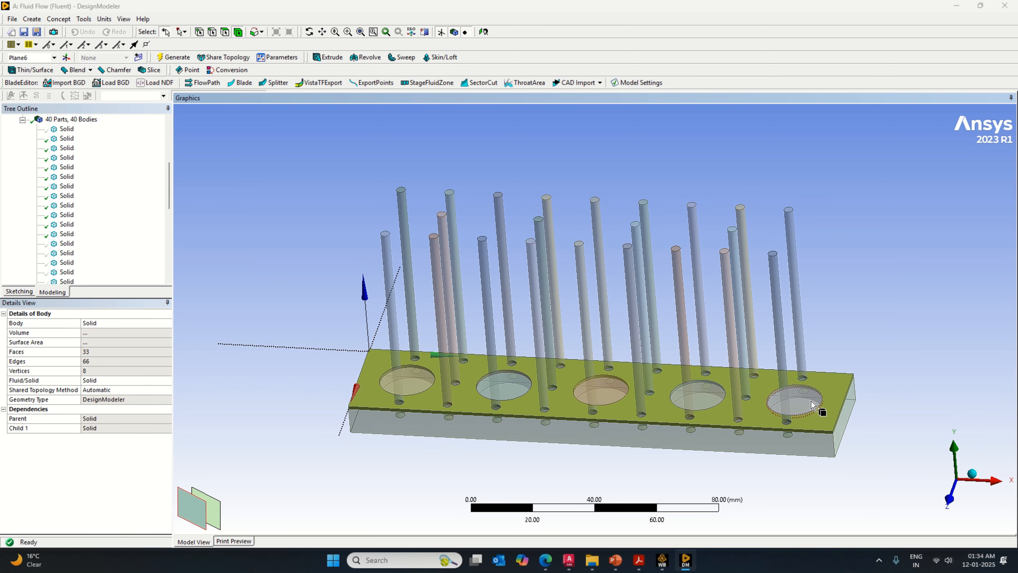
ctrl+click(800, 401)
ctrl+click(705, 403)
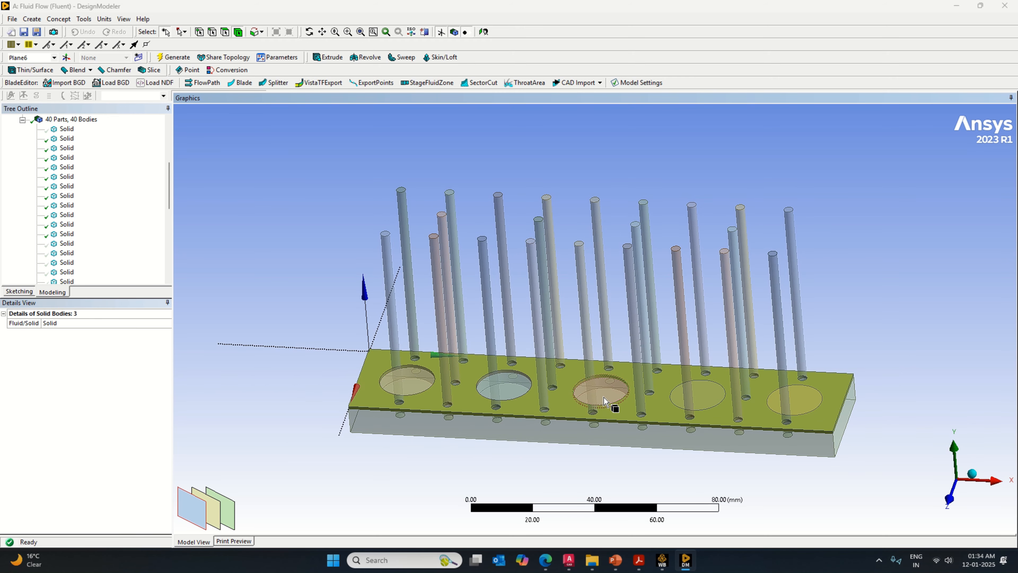
ctrl+click(601, 398)
ctrl+click(515, 391)
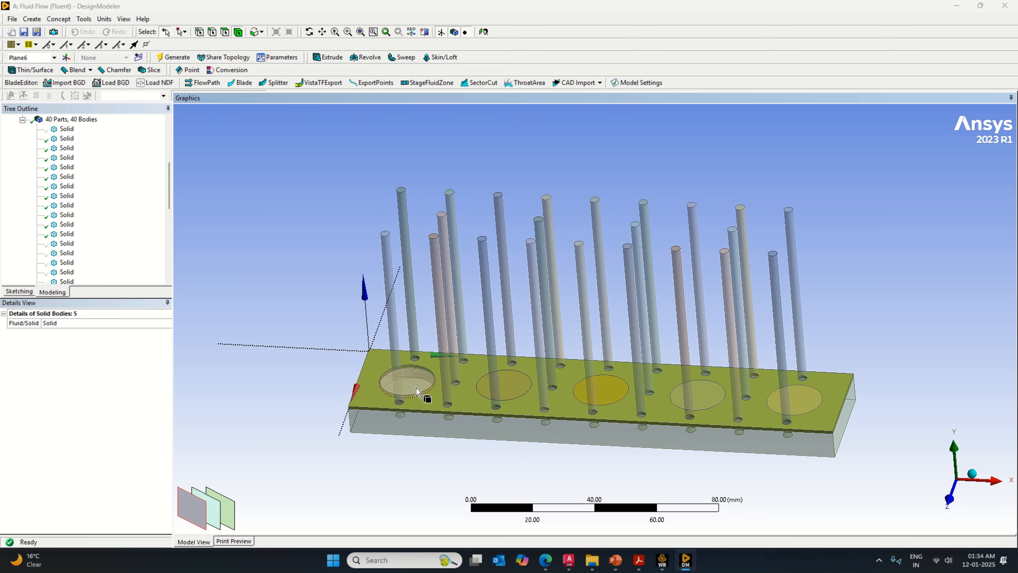
ctrl+click(416, 388)
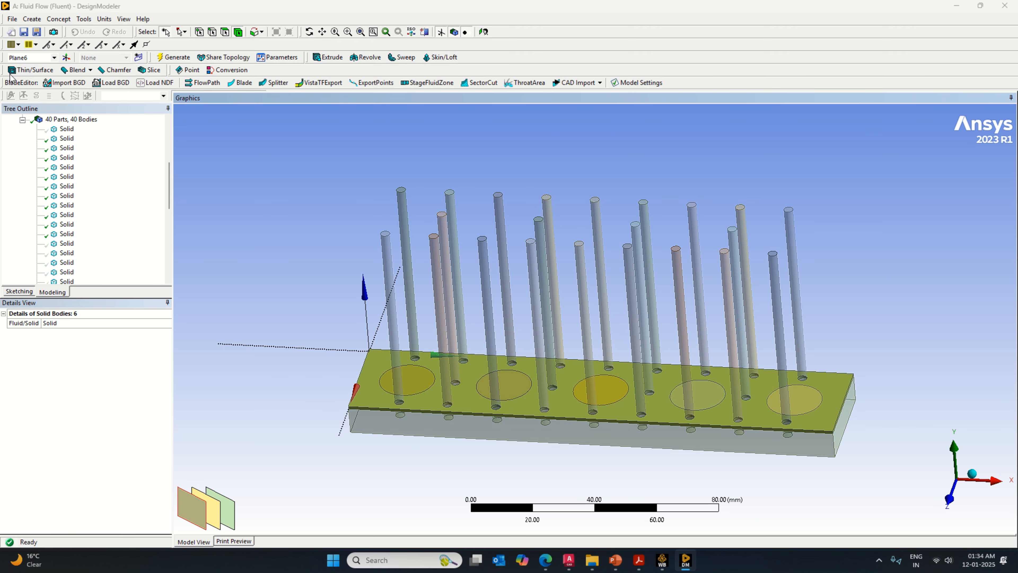
click(32, 19)
click(53, 187)
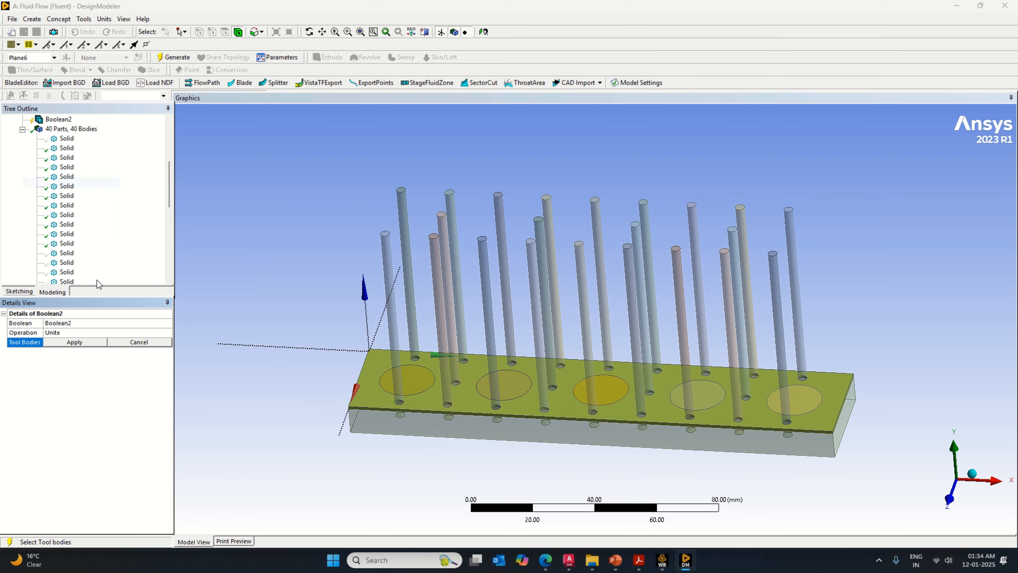
click(83, 341)
right_click(110, 359)
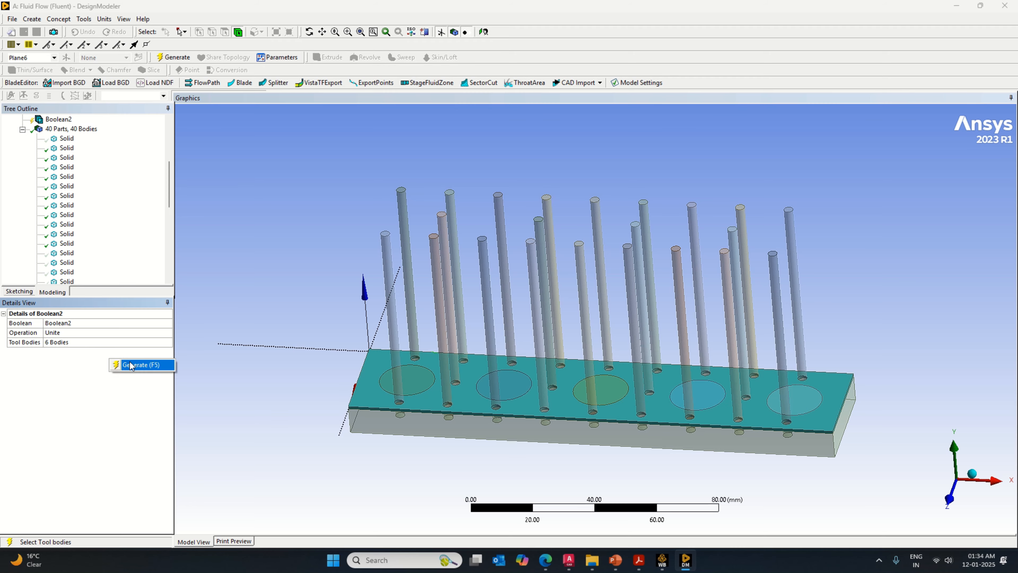
click(130, 366)
Step: Hide the thin middle plate and all small cylinders, keeping the lower block with its five large discs shown
click(382, 398)
middle_drag(378, 465, 390, 435)
click(390, 436)
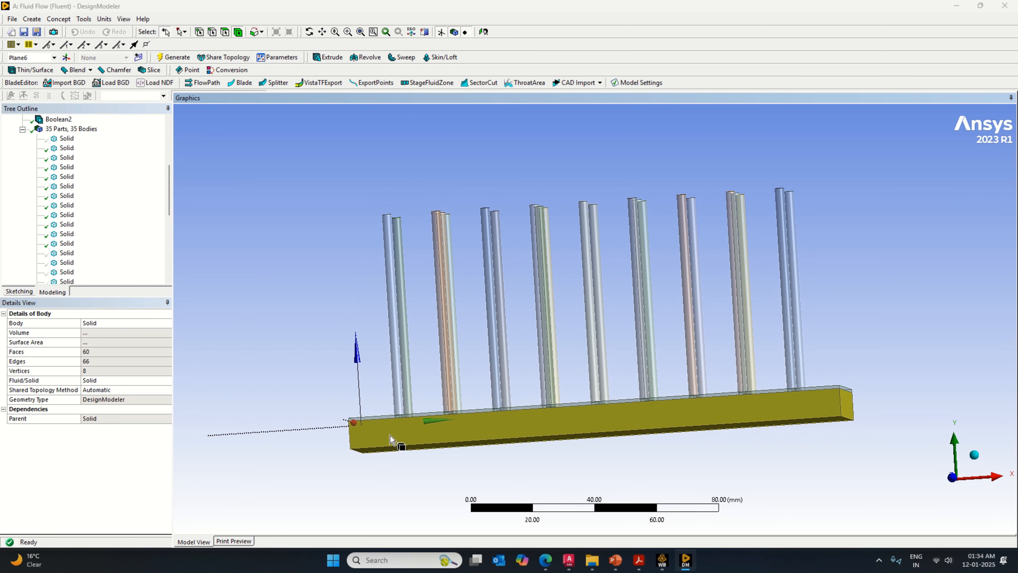
middle_drag(853, 303, 849, 330)
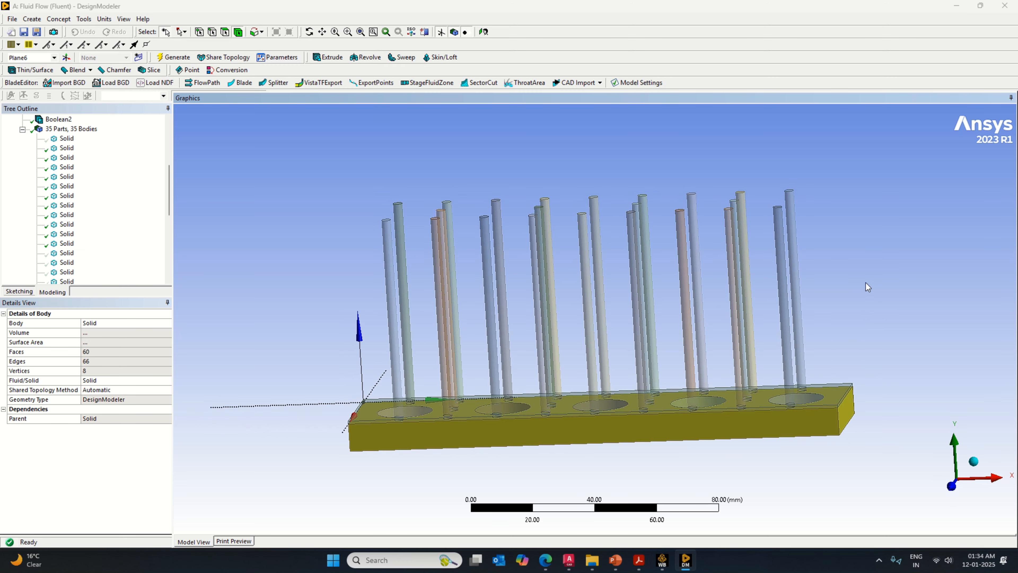
mouse_move(867, 287)
mouse_down()
mouse_move(360, 298)
mouse_move(349, 310)
mouse_move(421, 412)
mouse_up()
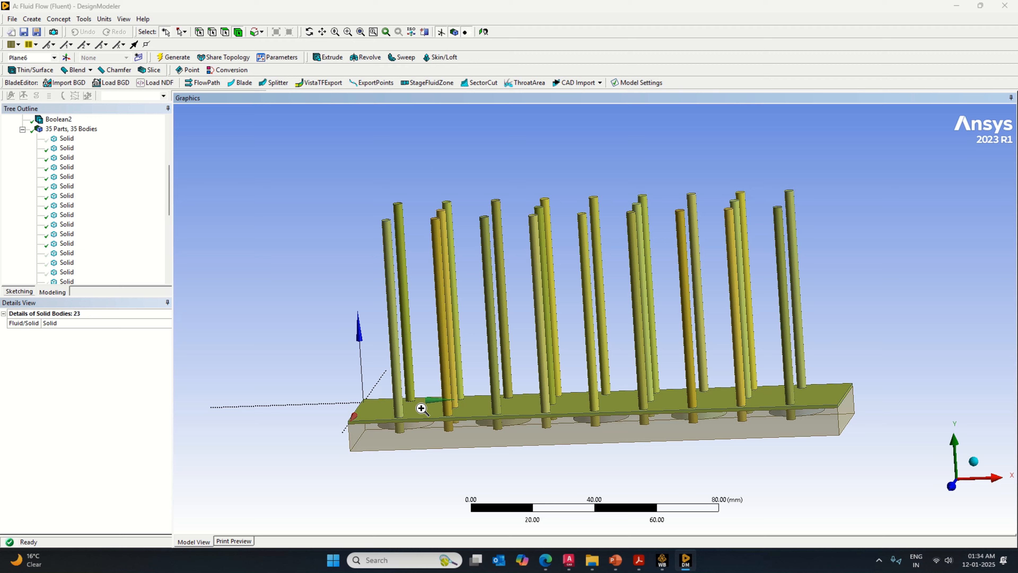
right_click(420, 408)
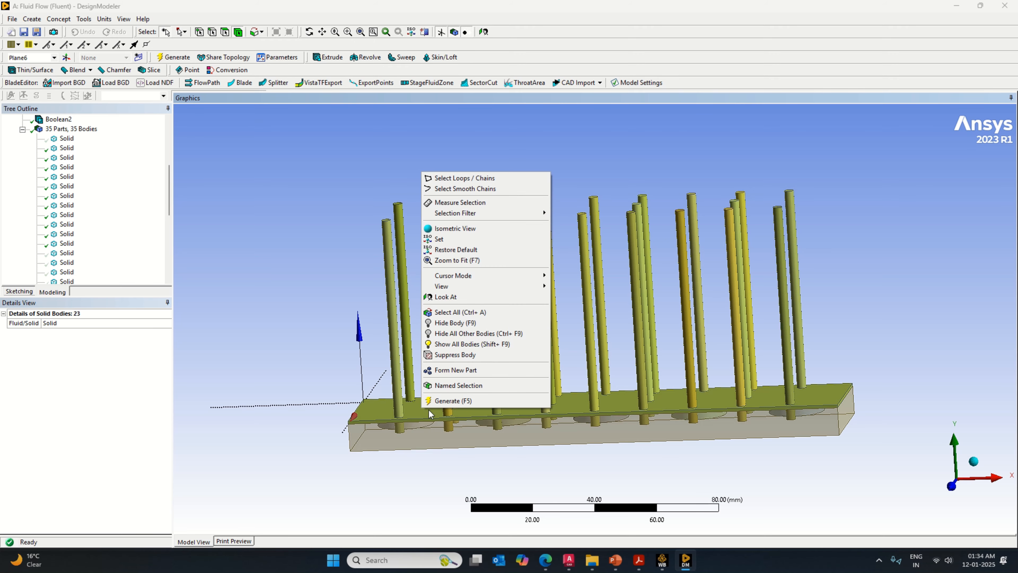
click(457, 326)
Step: Unite the lower block with the five discs filling its large holes in a third Boolean, and generate it
middle_drag(320, 354, 322, 413)
mouse_move(394, 337)
mouse_down()
mouse_move(375, 354)
mouse_move(479, 337)
mouse_move(782, 357)
mouse_move(794, 367)
mouse_up()
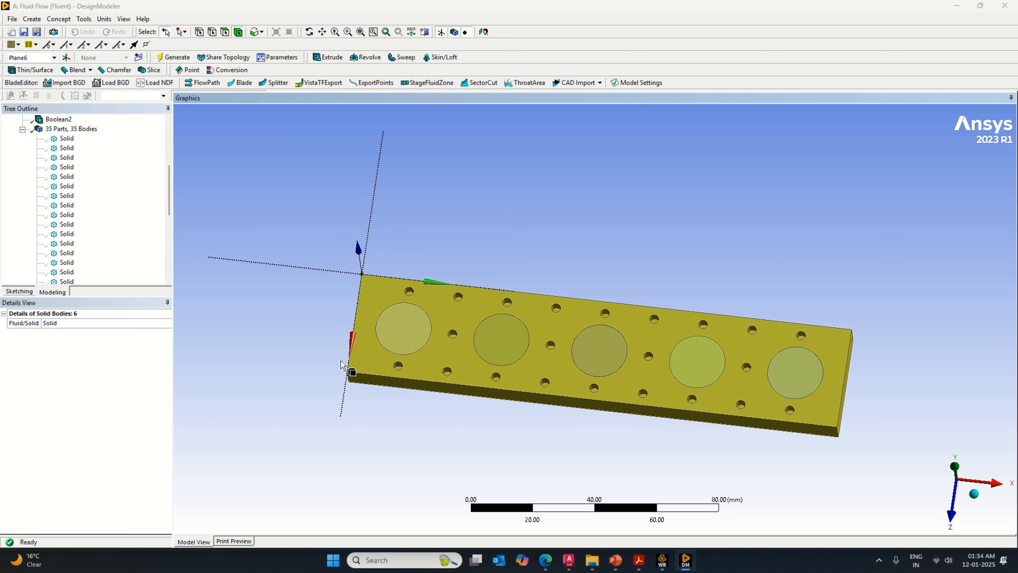
right_click(188, 185)
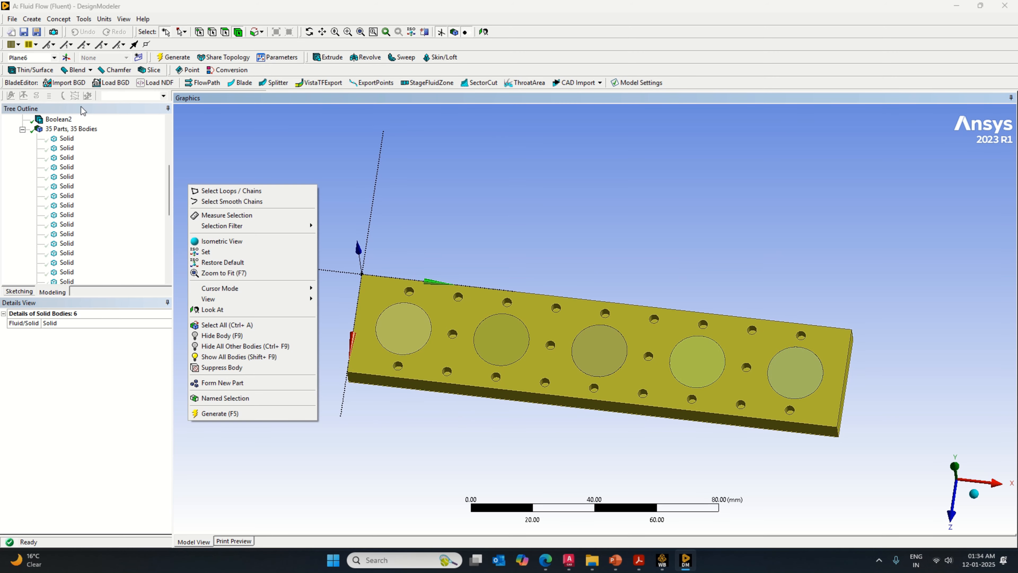
click(31, 19)
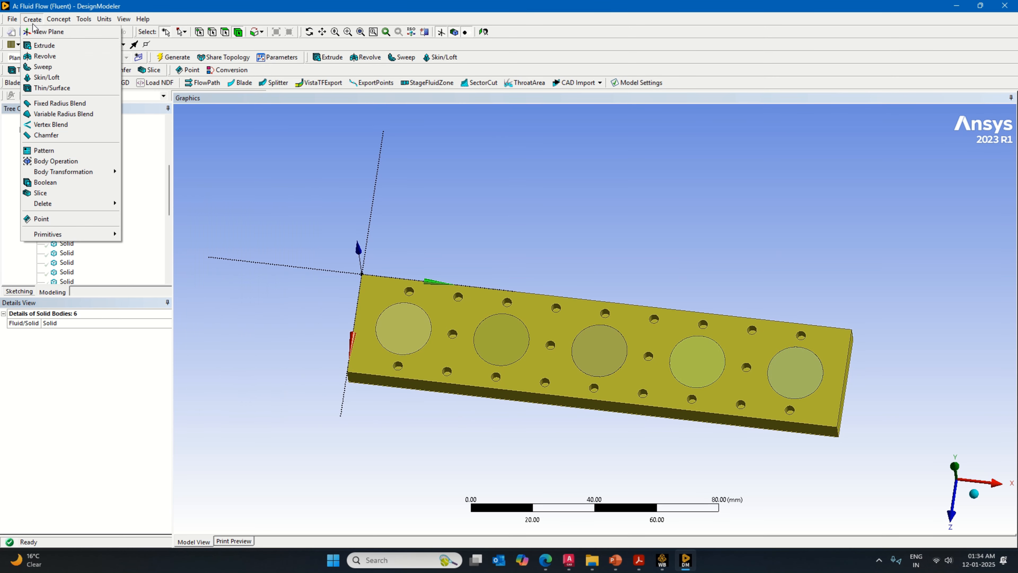
click(62, 186)
click(82, 337)
right_click(89, 371)
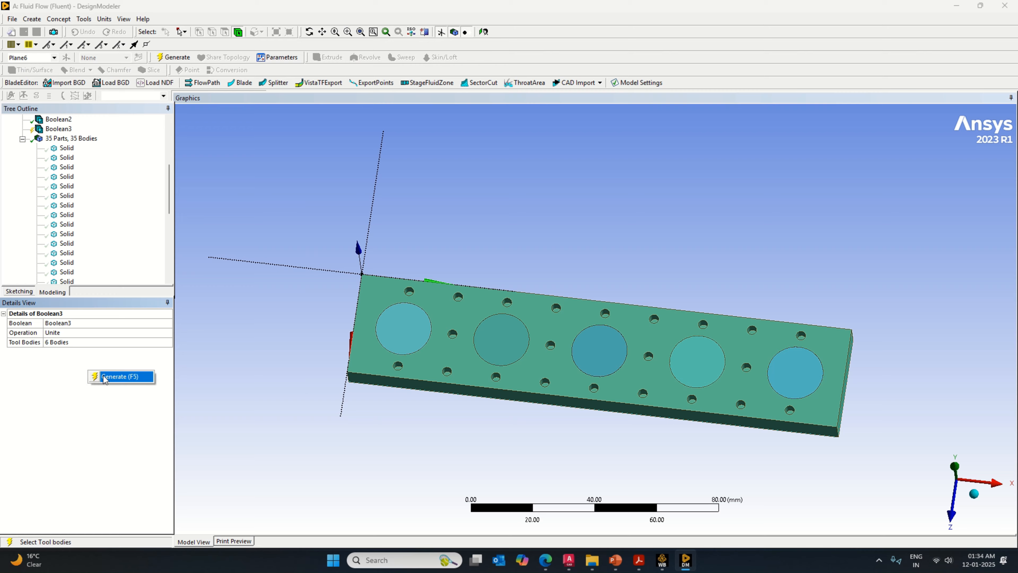
click(103, 375)
Step: View the model along the Z axis and show all hidden bodies
middle_drag(425, 426, 429, 357)
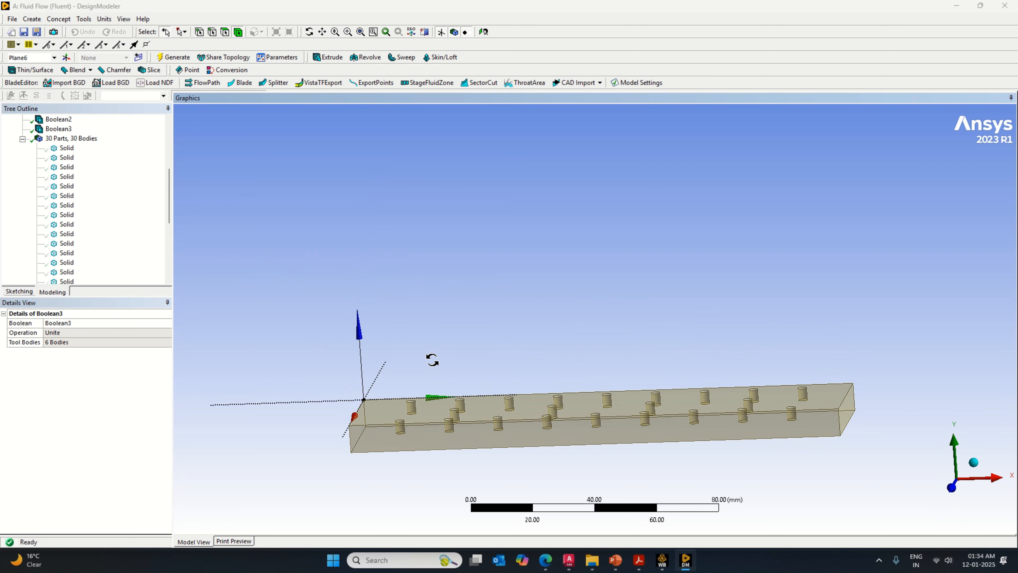
click(976, 464)
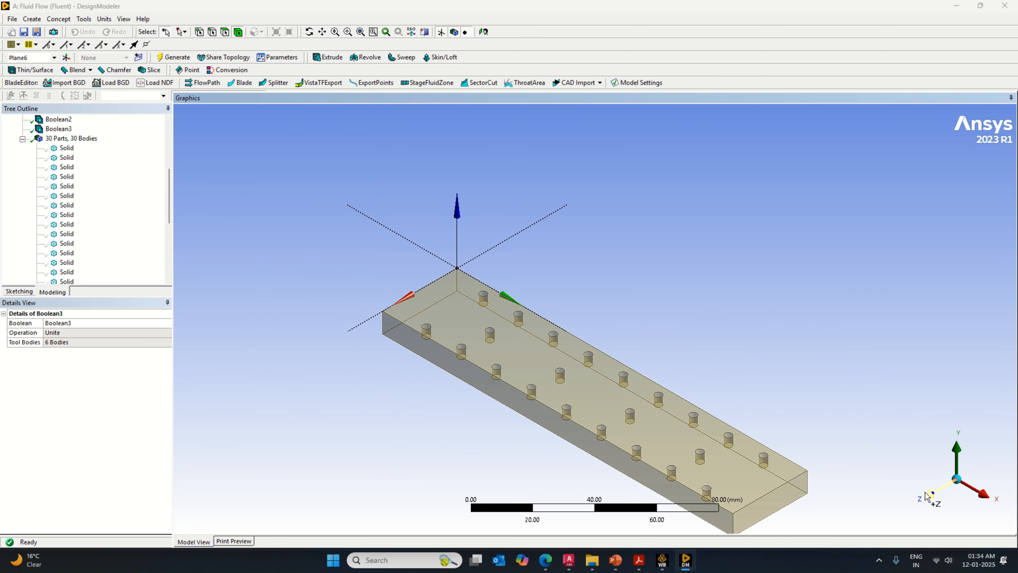
click(940, 497)
right_click(660, 235)
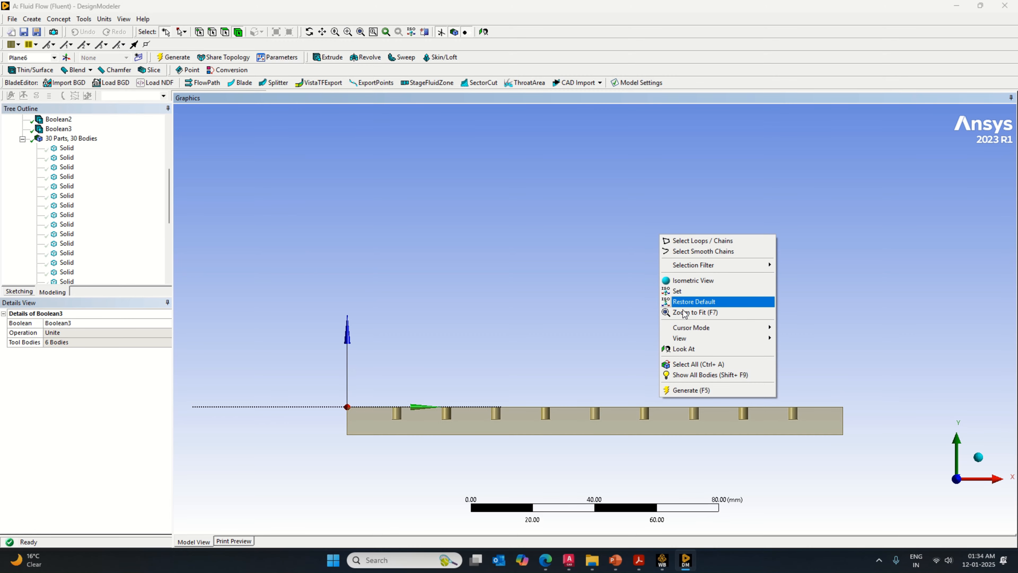
click(686, 375)
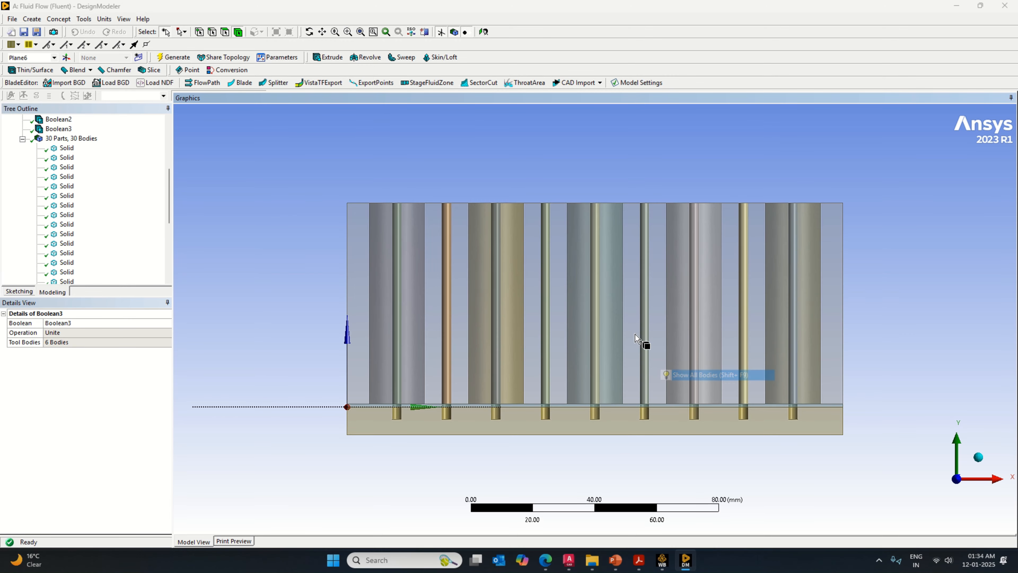
Step: Check the small corner cylinder, the lower block and the tall upper block as separate bodies
middle_drag(907, 317, 873, 339)
click(799, 235)
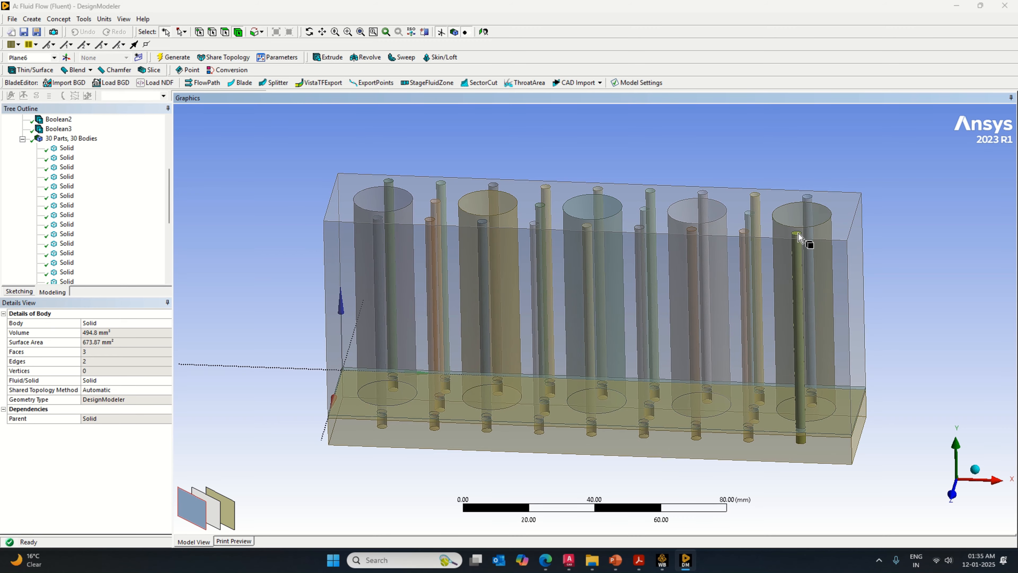
middle_drag(863, 439, 924, 422)
click(850, 443)
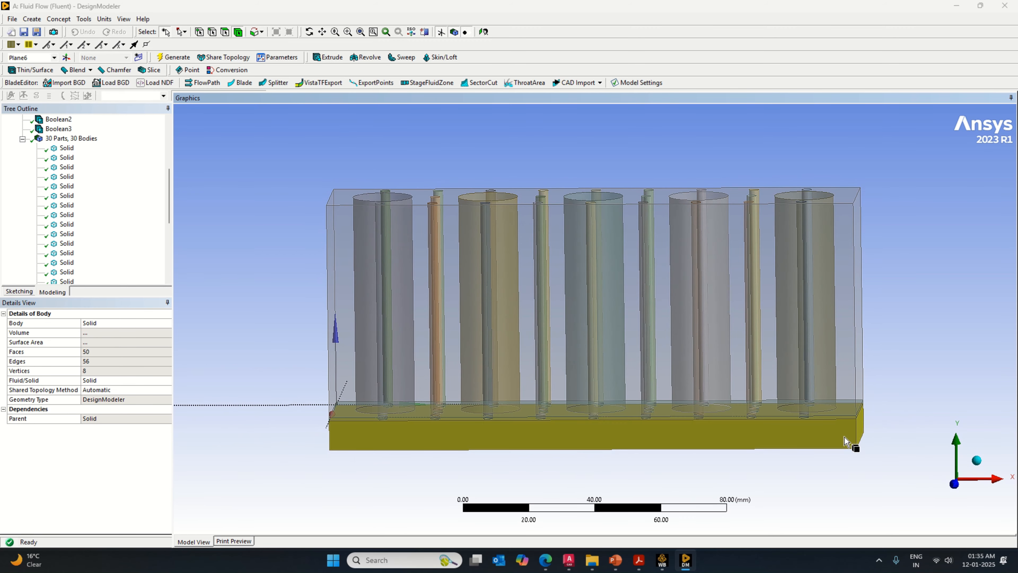
scroll(60, 179, down, 3)
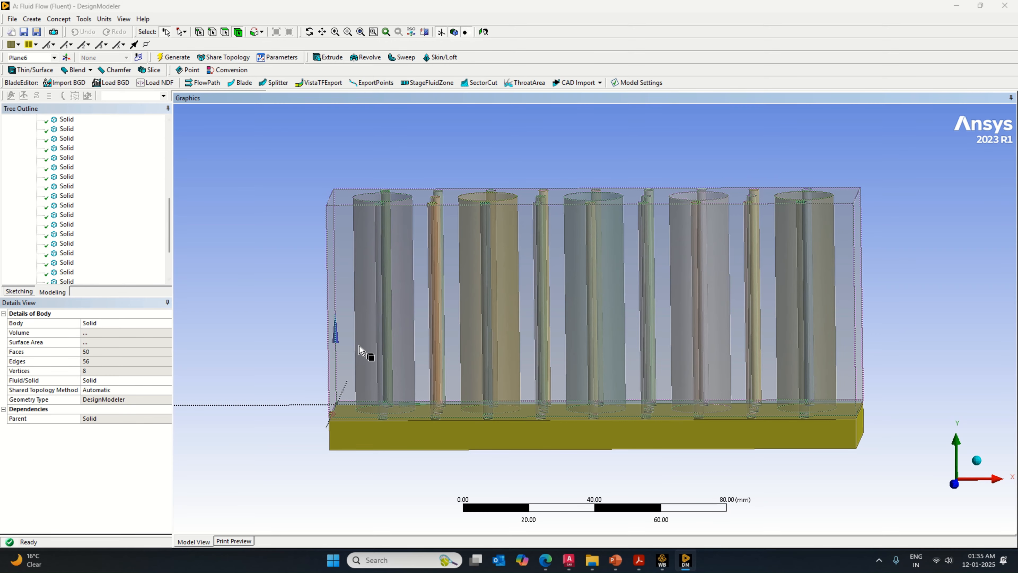
scroll(363, 305, up, 3)
scroll(852, 307, down, 3)
mouse_move(926, 296)
middle_down()
mouse_move(910, 285)
mouse_move(915, 304)
middle_up()
click(851, 276)
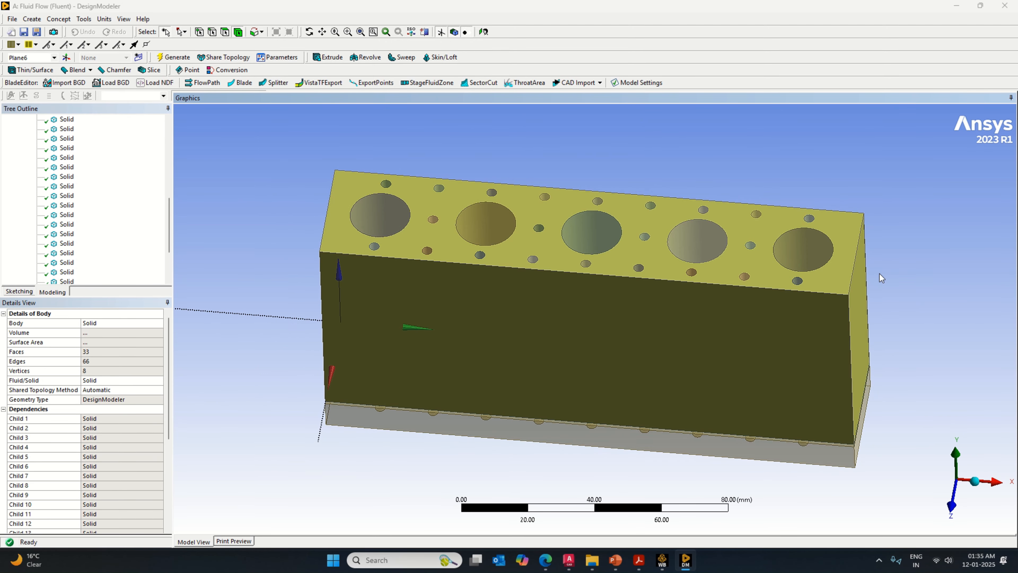
right_click(845, 273)
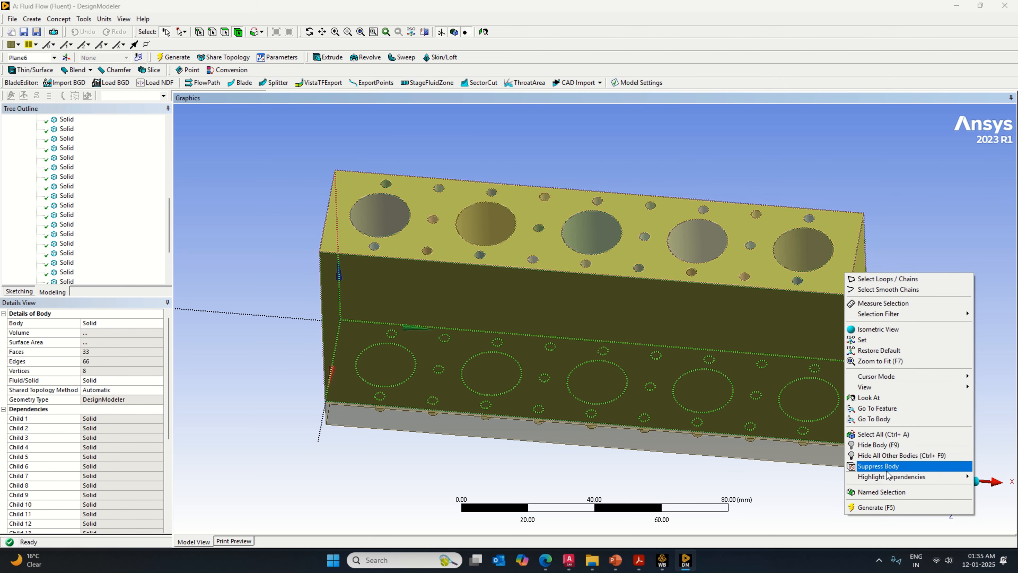
Step: Form a new part from the five large cylinders
click(377, 225)
ctrl+click(493, 229)
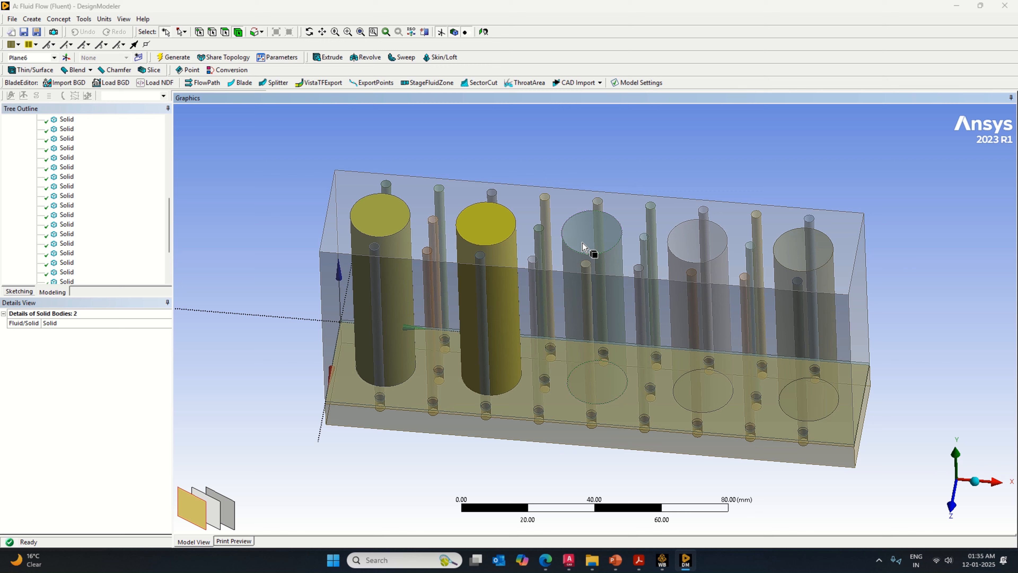
ctrl+click(611, 250)
ctrl+click(720, 251)
ctrl+click(808, 252)
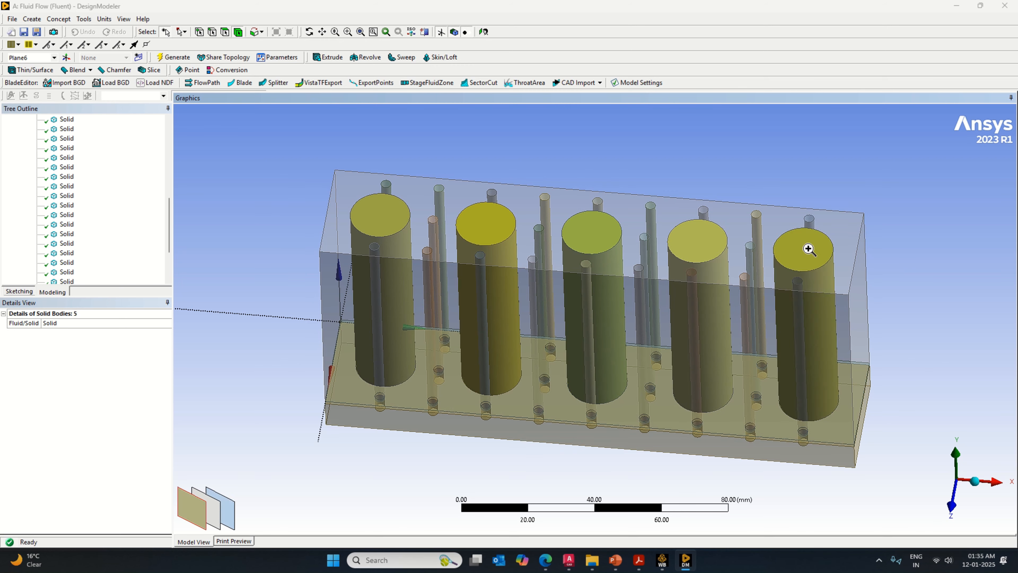
right_click(803, 243)
click(842, 437)
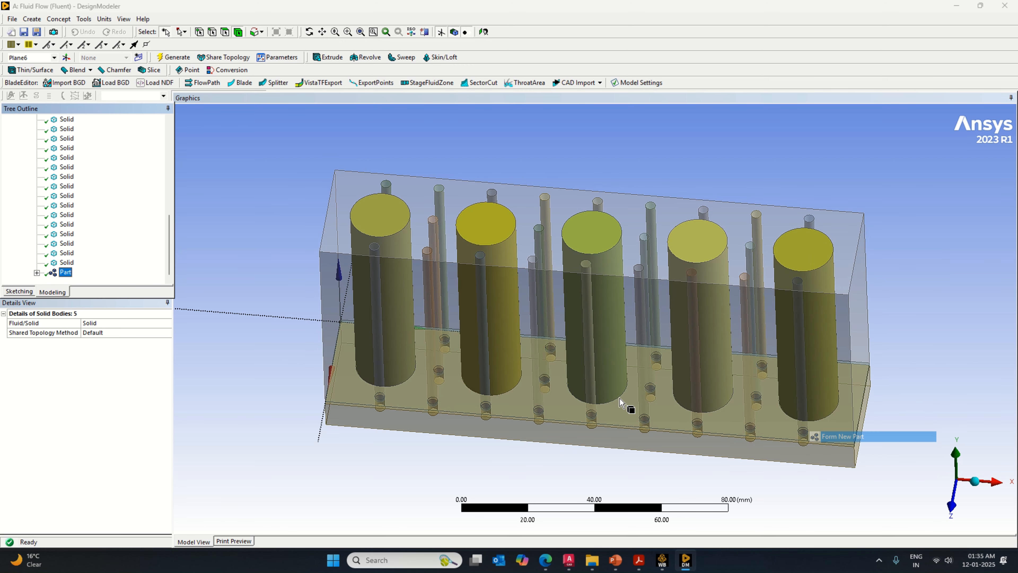
Step: Rename the part of five large cylinders as Cell
right_click(68, 274)
click(114, 361)
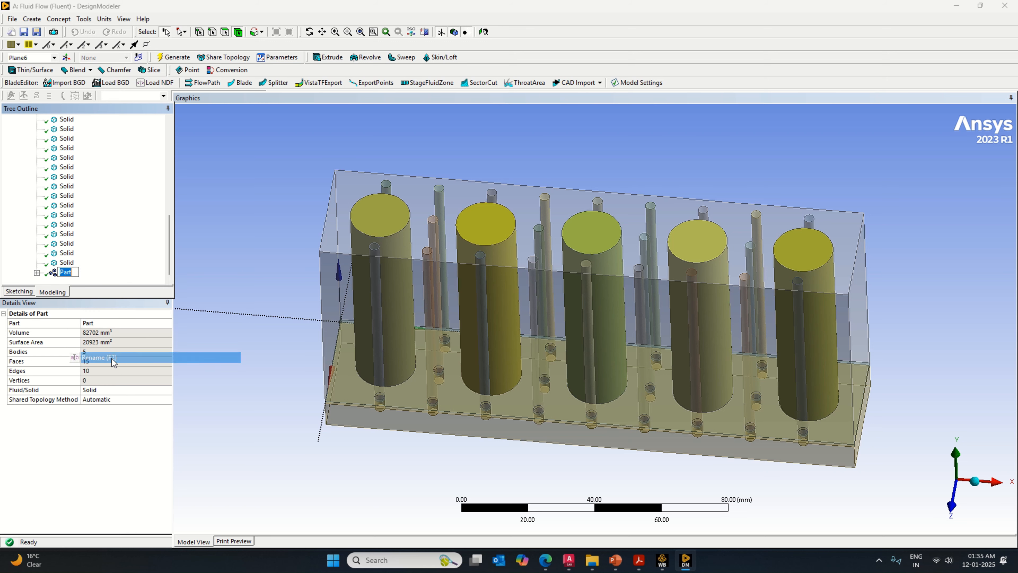
key(Caps_Lock)
key(Return)
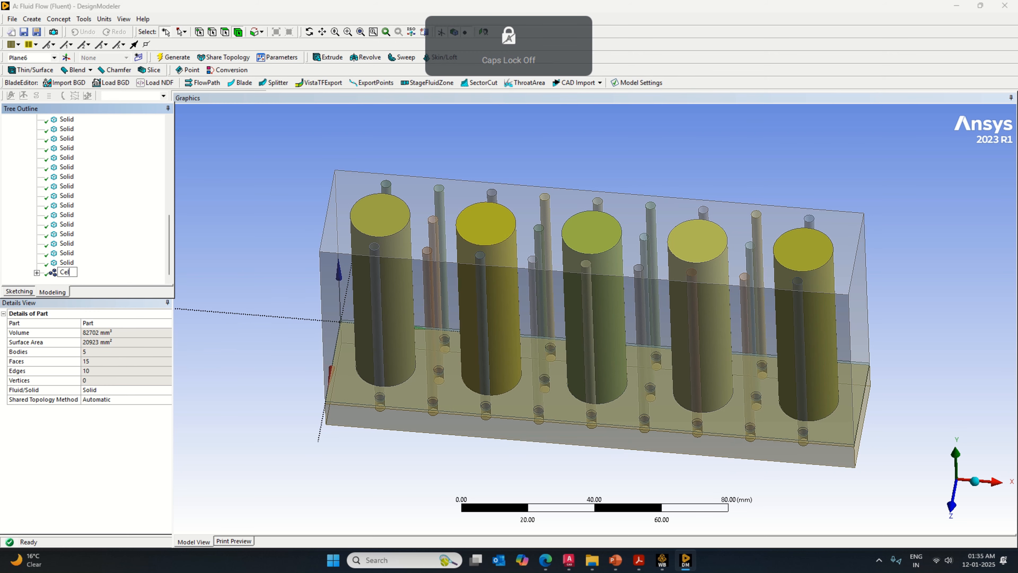
text(Cell)
key(Return)
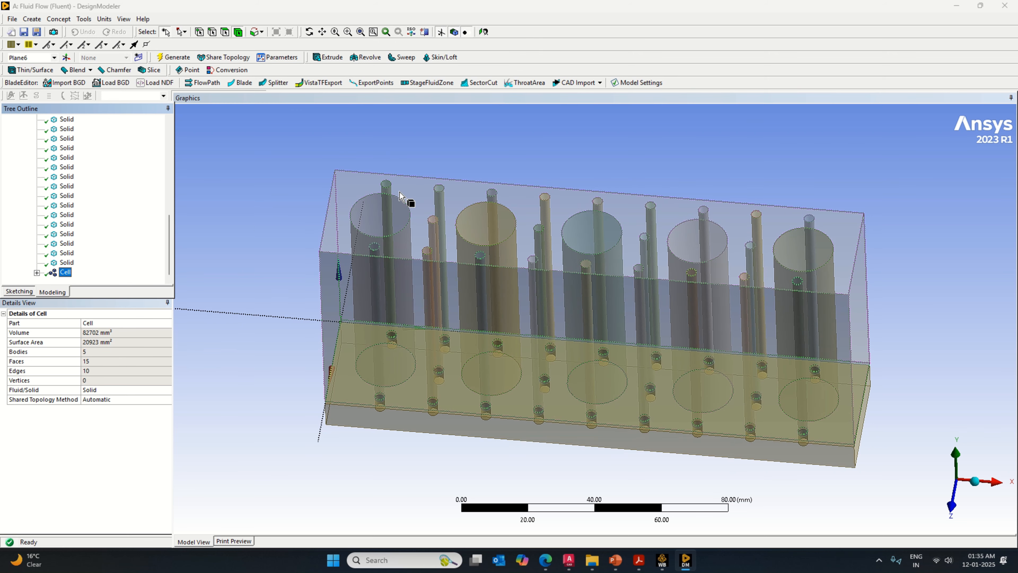
Step: Hide the tall upper block and the five large cylinders
click(357, 187)
right_click(357, 186)
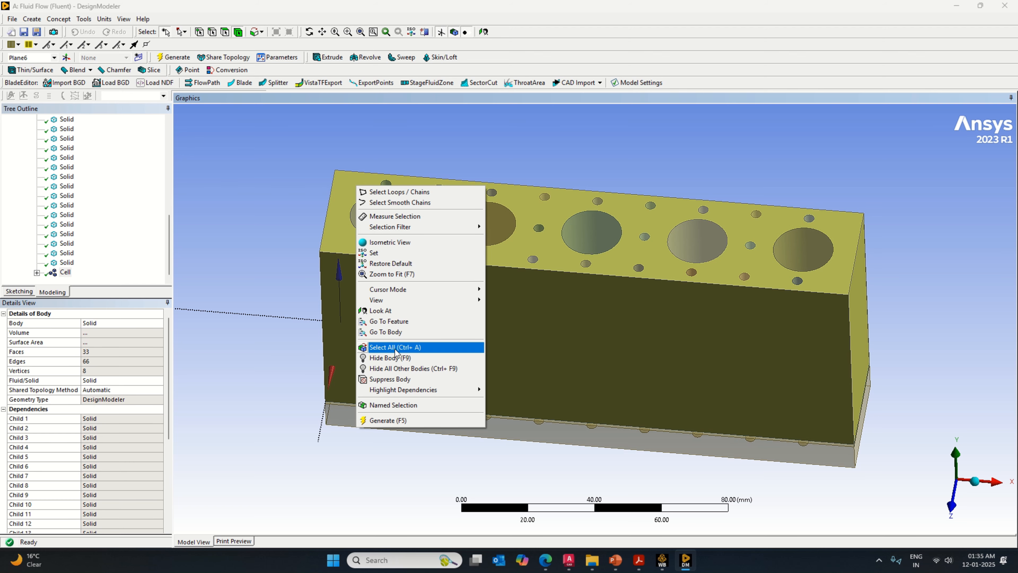
click(404, 358)
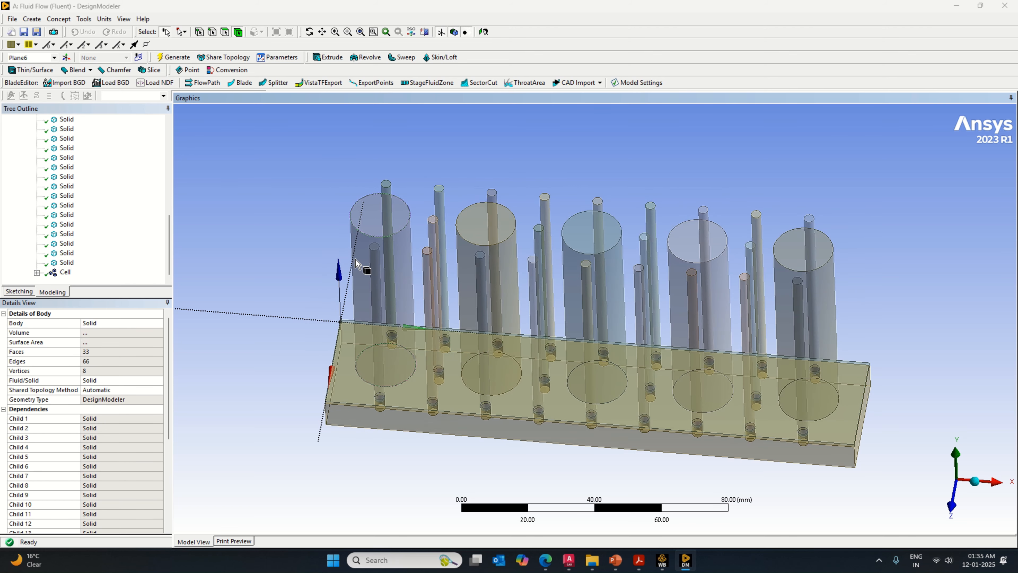
click(383, 218)
ctrl+click(467, 220)
ctrl+click(593, 241)
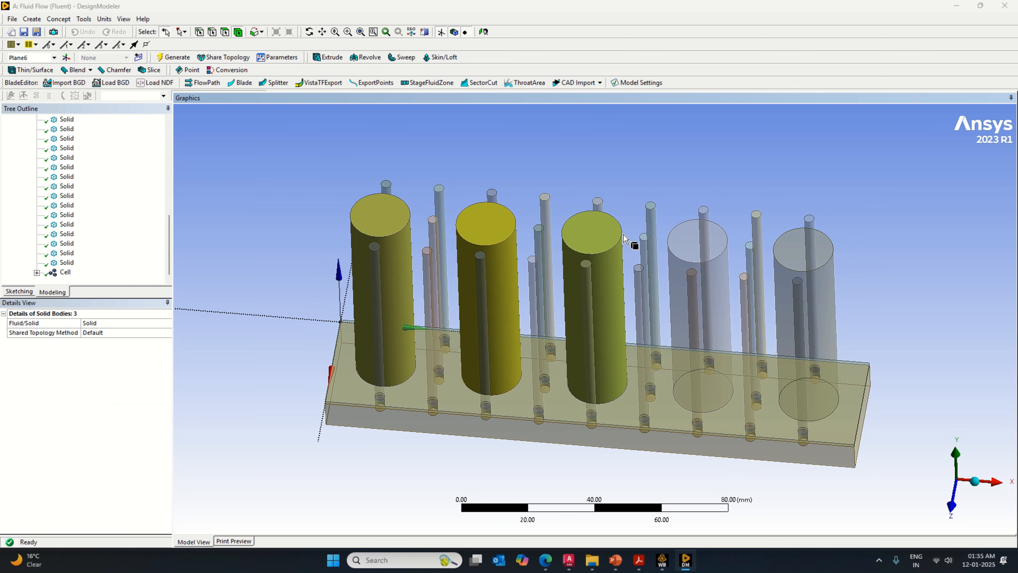
ctrl+click(686, 242)
ctrl+click(802, 252)
right_click(798, 250)
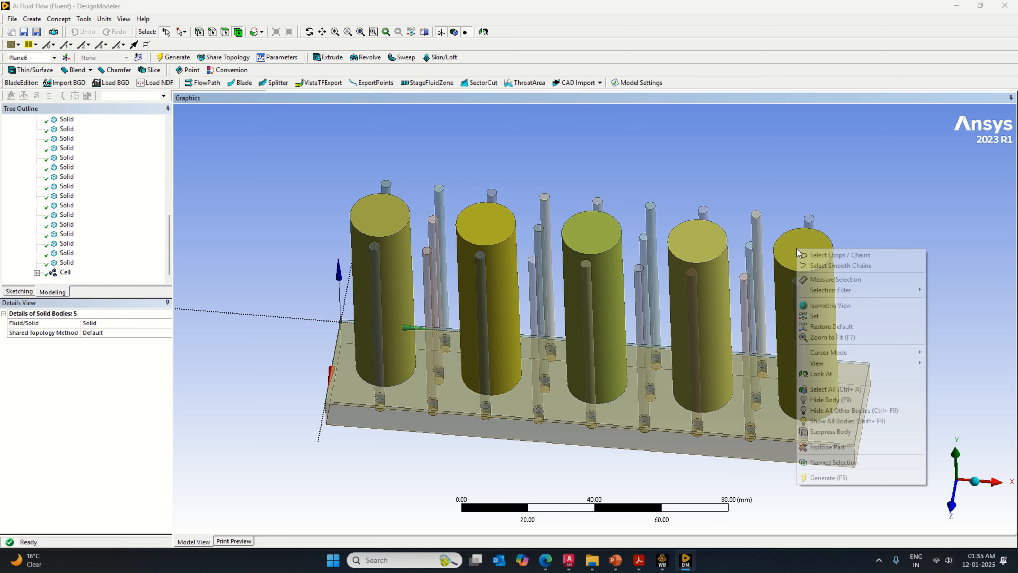
click(829, 400)
Step: Hide the thin middle plate and the lower block
click(843, 461)
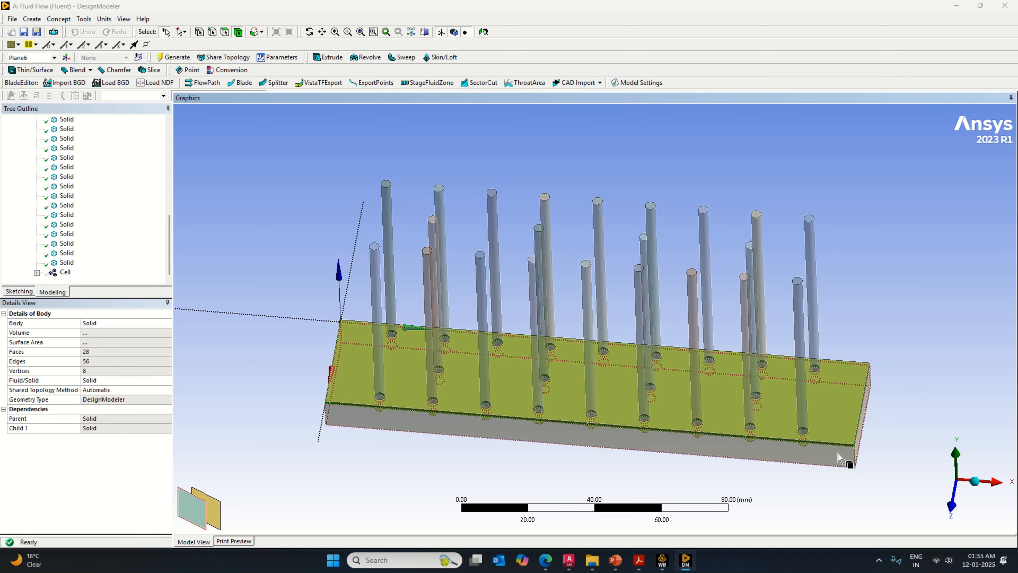
ctrl+click(842, 463)
right_click(839, 466)
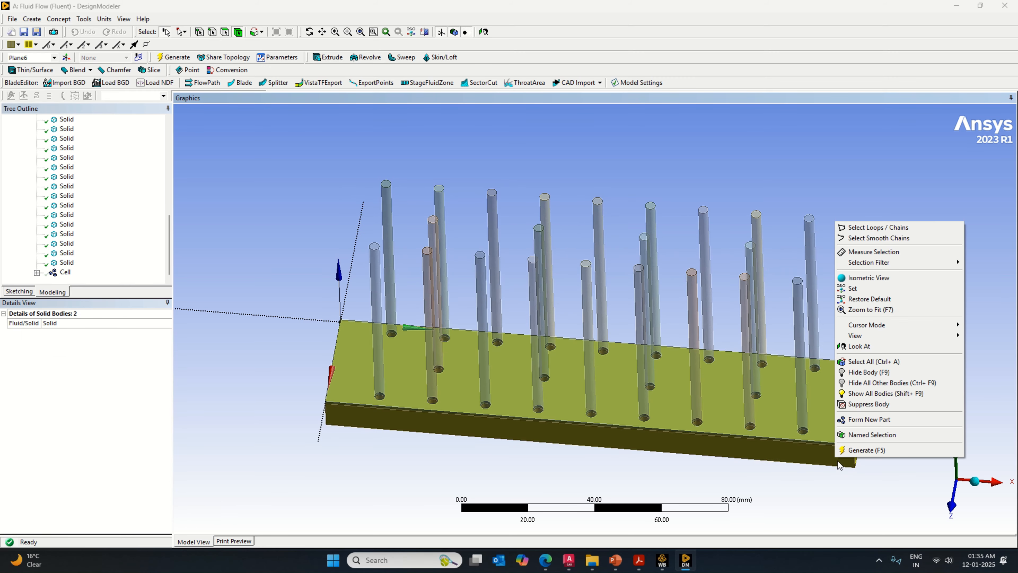
click(868, 372)
Step: Form a new part from all the small cylinders and rename it Fibers
right_click(852, 207)
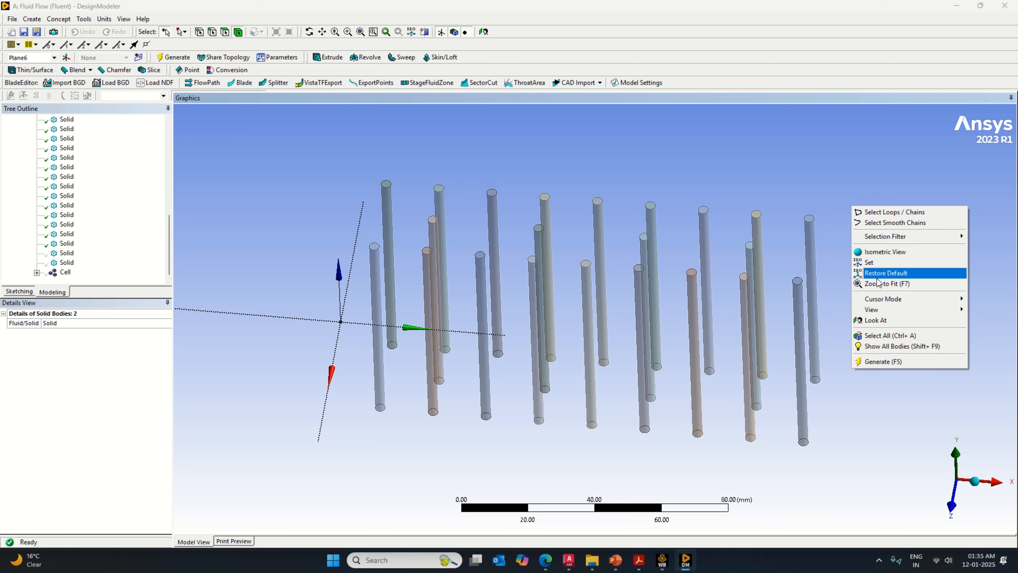
click(875, 332)
right_click(219, 185)
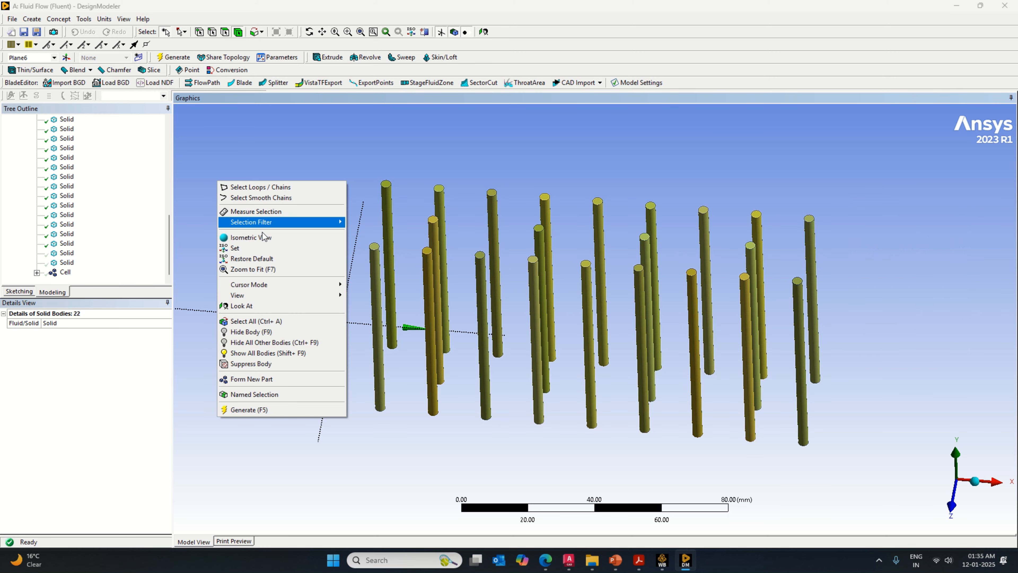
click(274, 383)
right_click(69, 281)
click(96, 379)
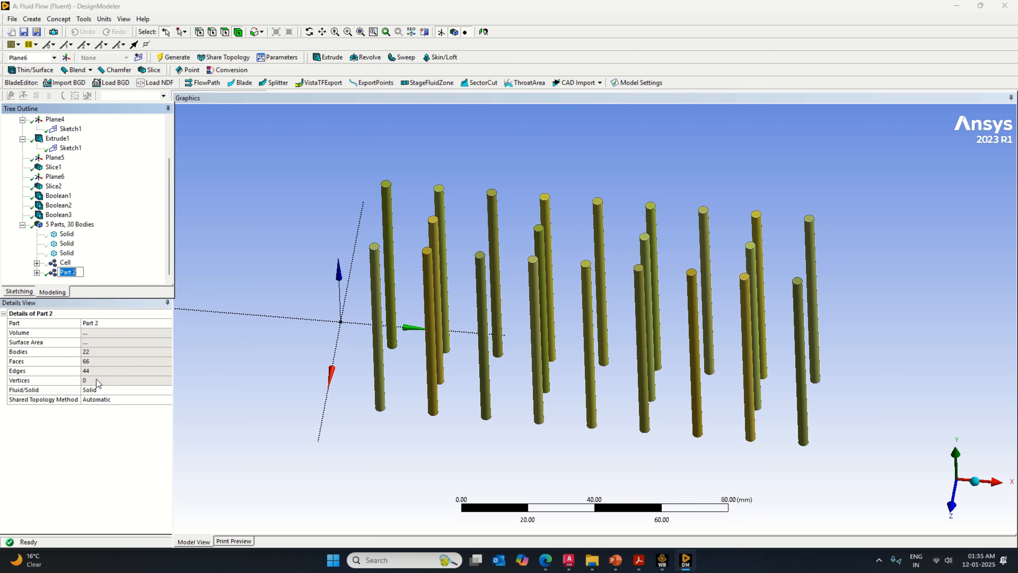
text(Fibers)
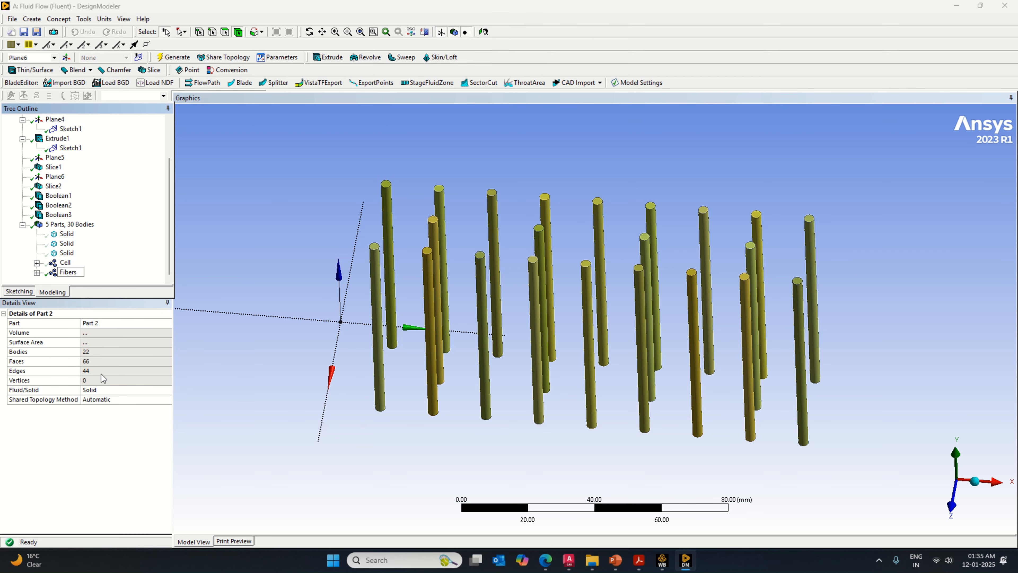
key(Return)
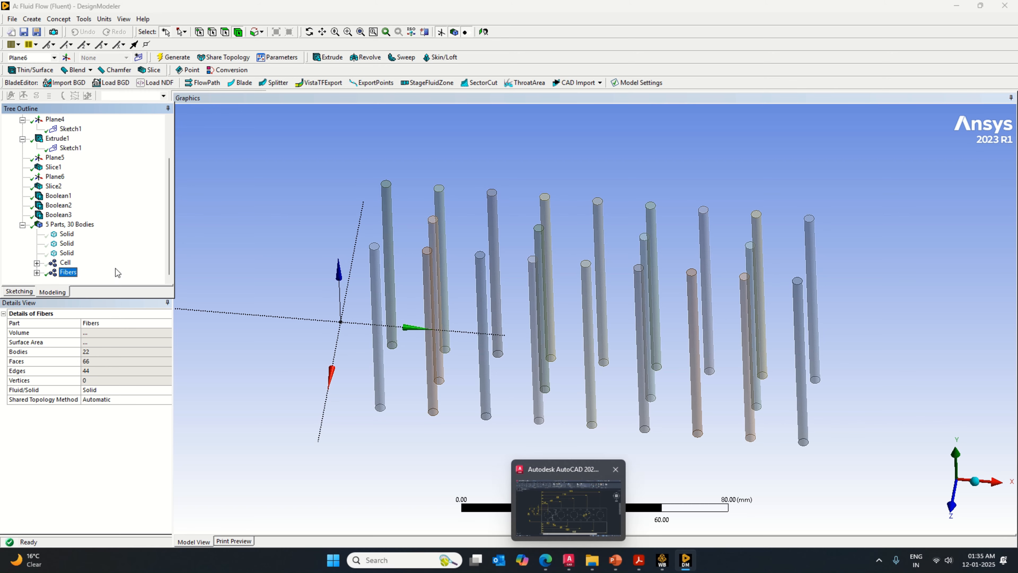
Step: Rename the thin middle plate body as AL Plate
click(66, 253)
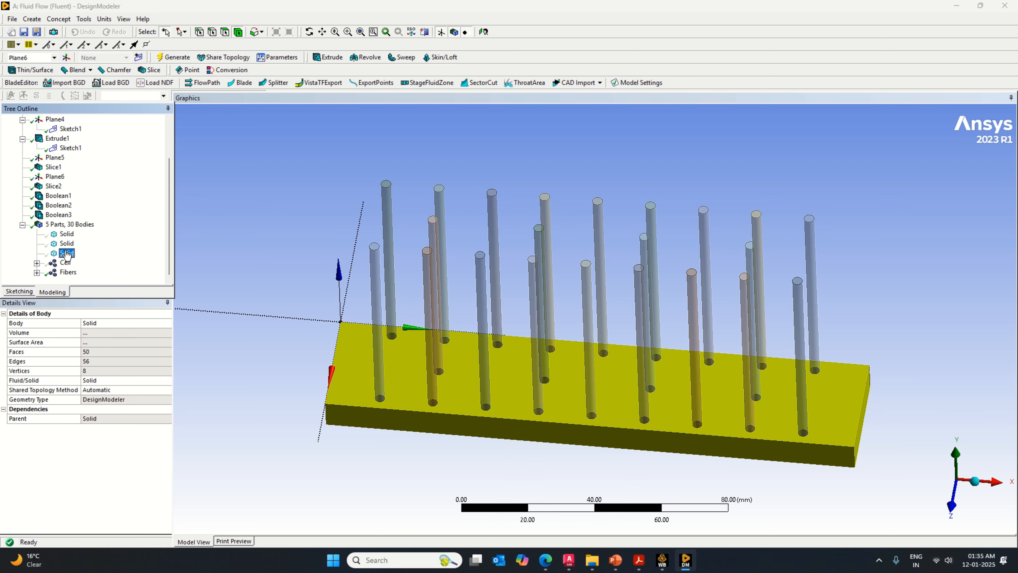
click(66, 235)
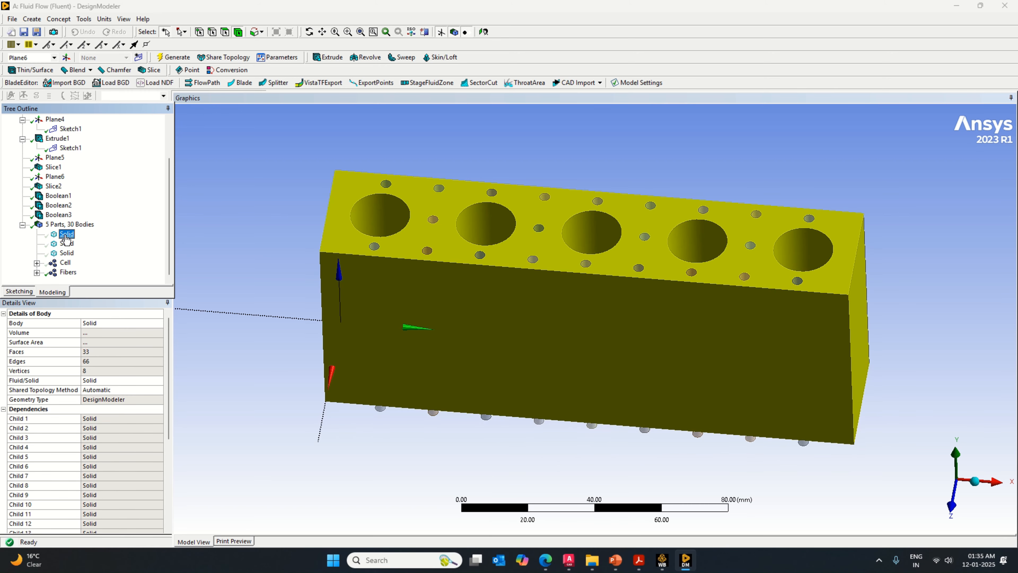
right_click(63, 236)
click(61, 244)
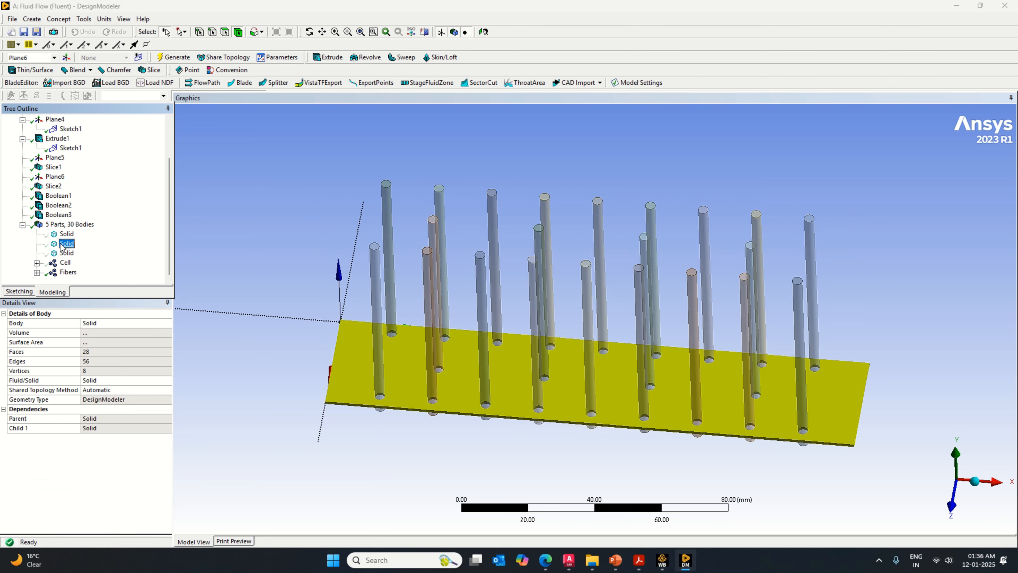
right_click(62, 246)
click(88, 319)
key(Caps_Lock)
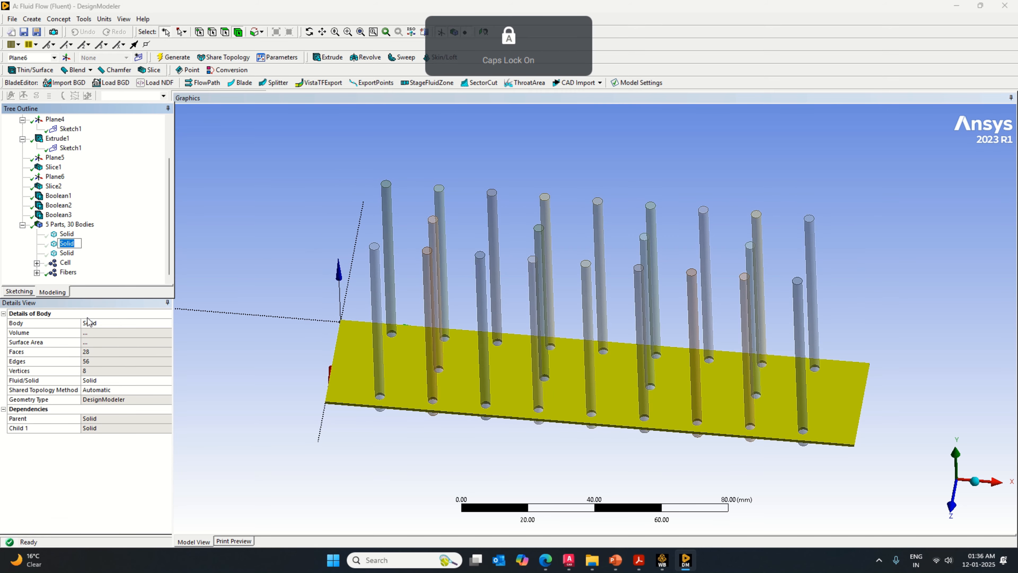
text(AL P)
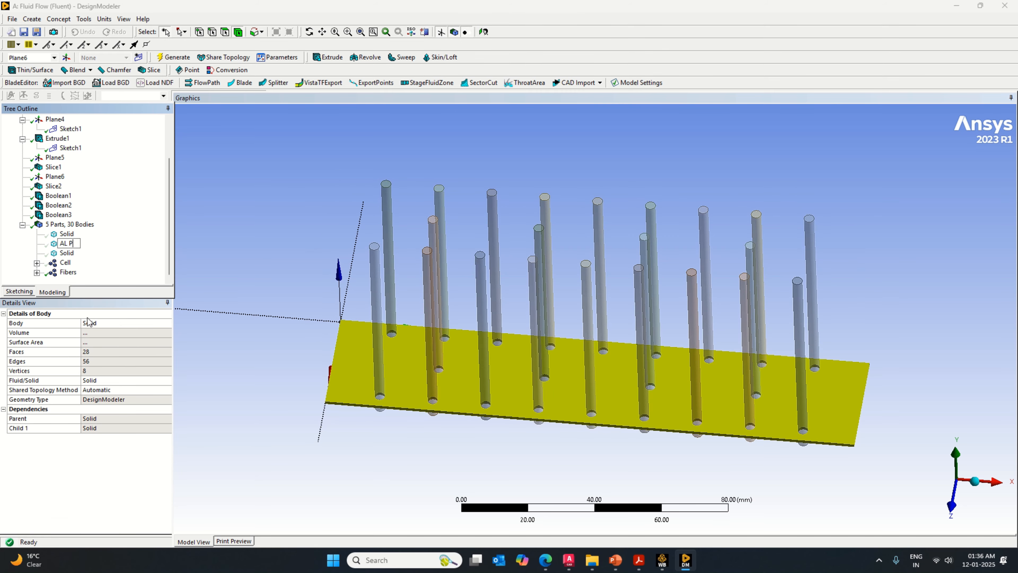
key(Caps_Lock)
text(late)
key(Return)
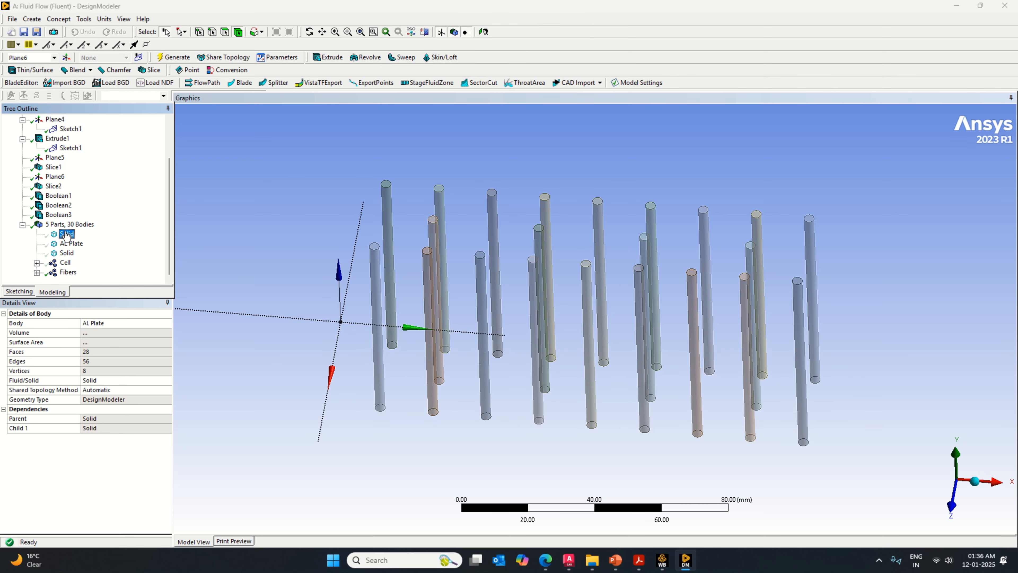
Step: Rename the tall upper block body as Air Channel
right_click(66, 234)
click(94, 305)
key(Caps_Lock)
key(BackSpace)
text(A)
key(Caps_Lock)
text(ir Channe)
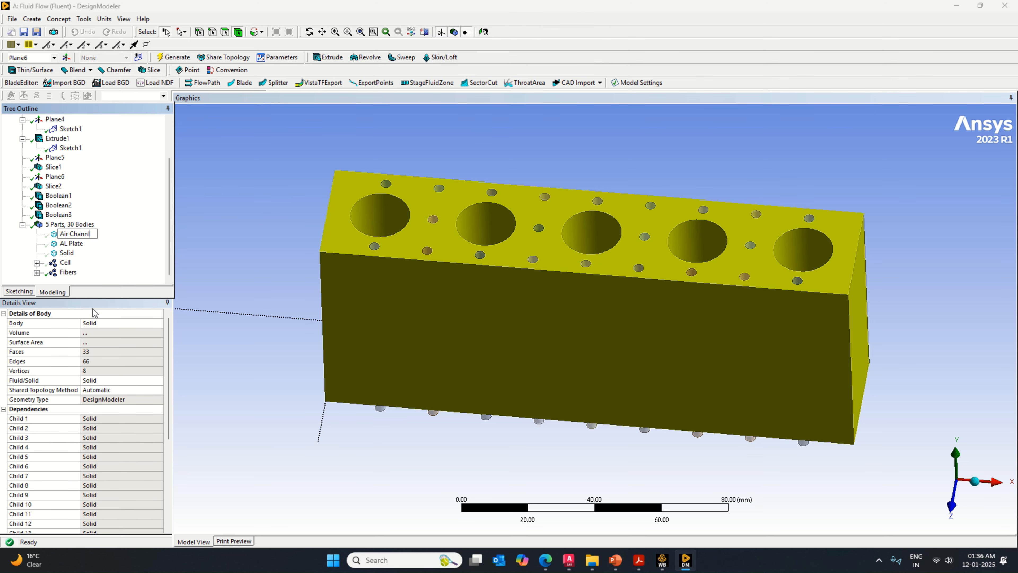
text(l)
key(Return)
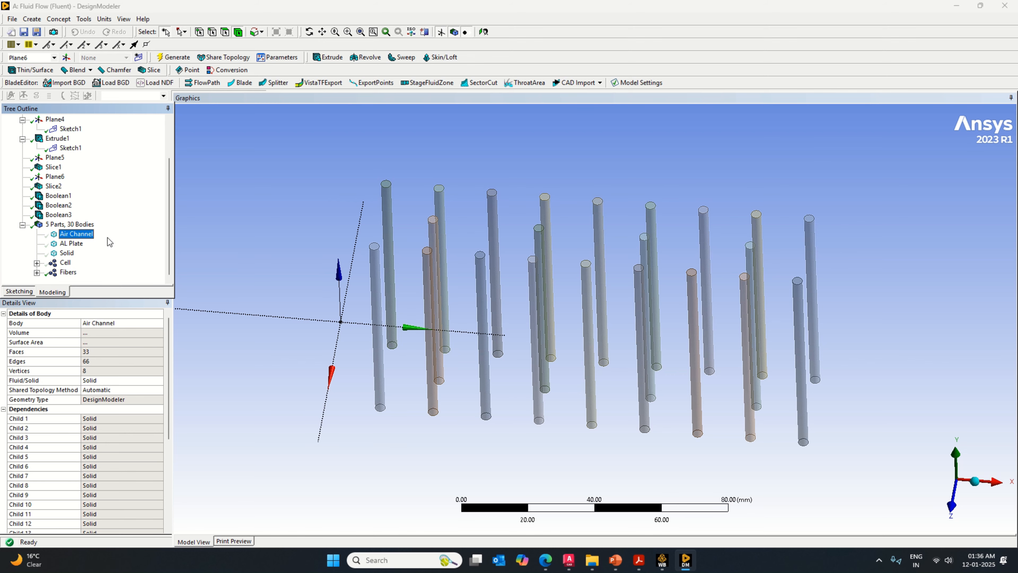
Step: Change the Air Channel body's material type to Fluid
click(120, 380)
click(158, 379)
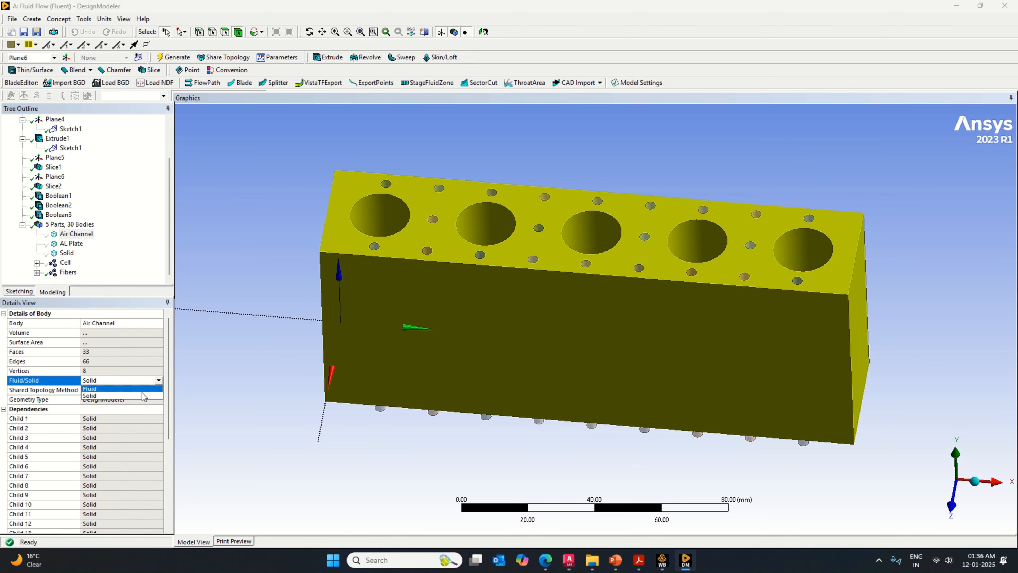
click(140, 389)
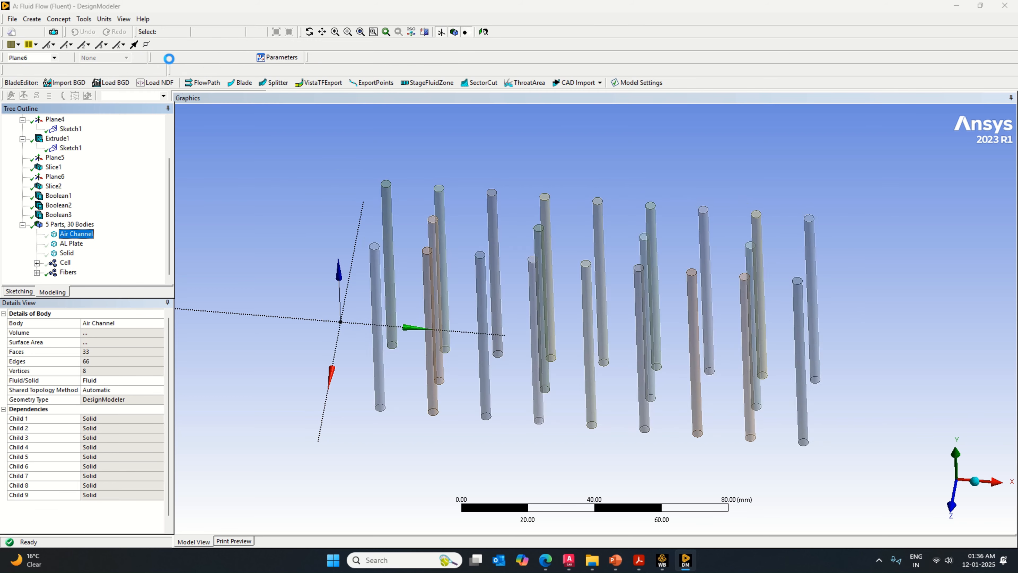
Step: Define the lower block body under AL Plate as Fluid
click(76, 246)
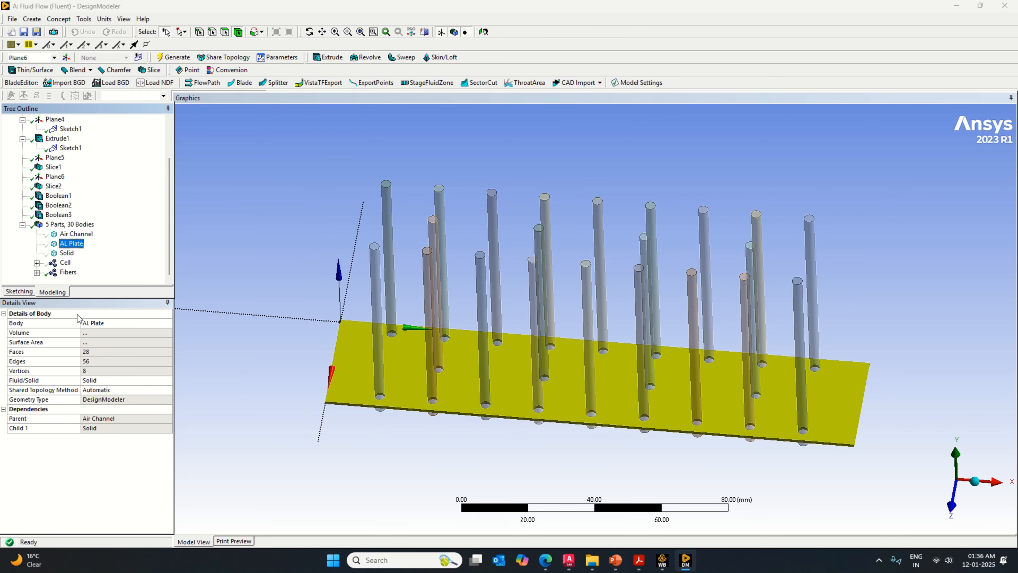
click(68, 256)
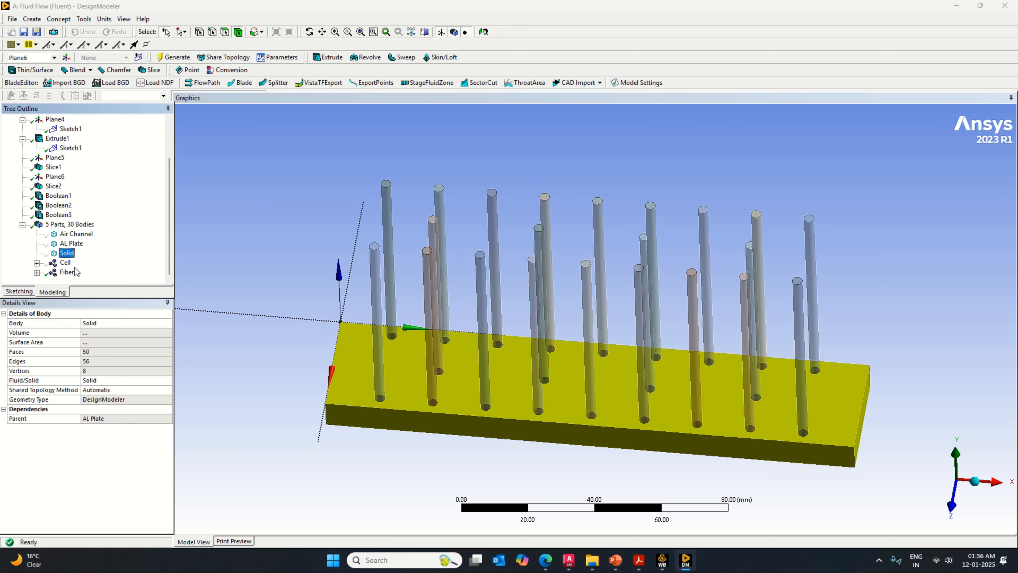
click(165, 381)
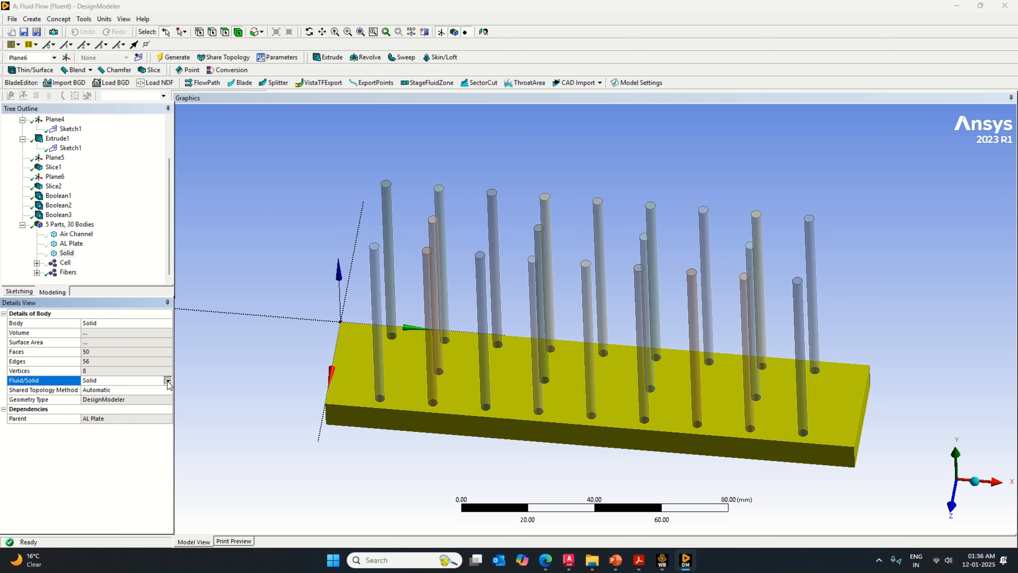
click(167, 380)
click(140, 389)
Step: Rename the lower block body as Water
right_click(67, 255)
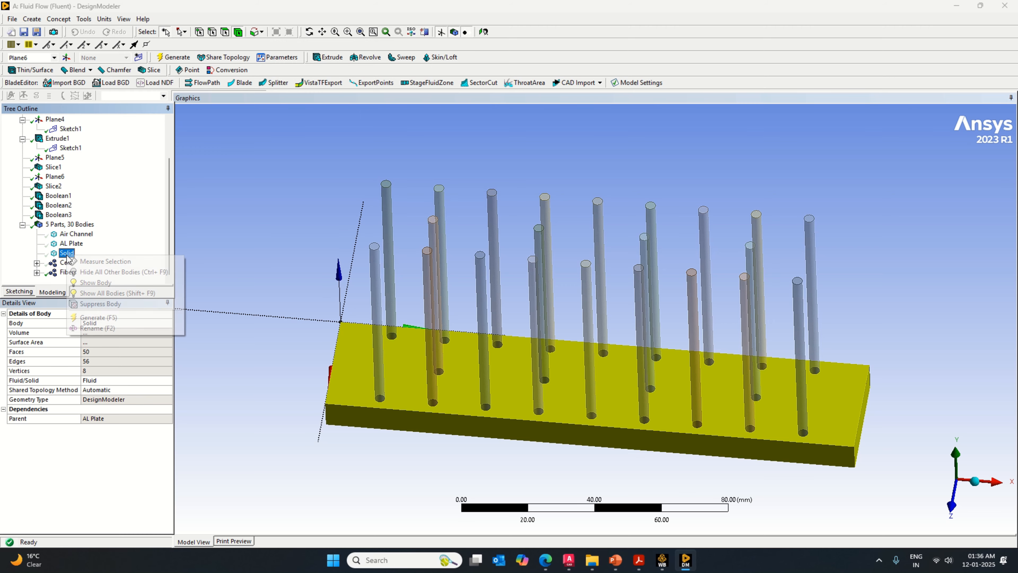
click(98, 329)
key(Caps_Lock)
text(Wate)
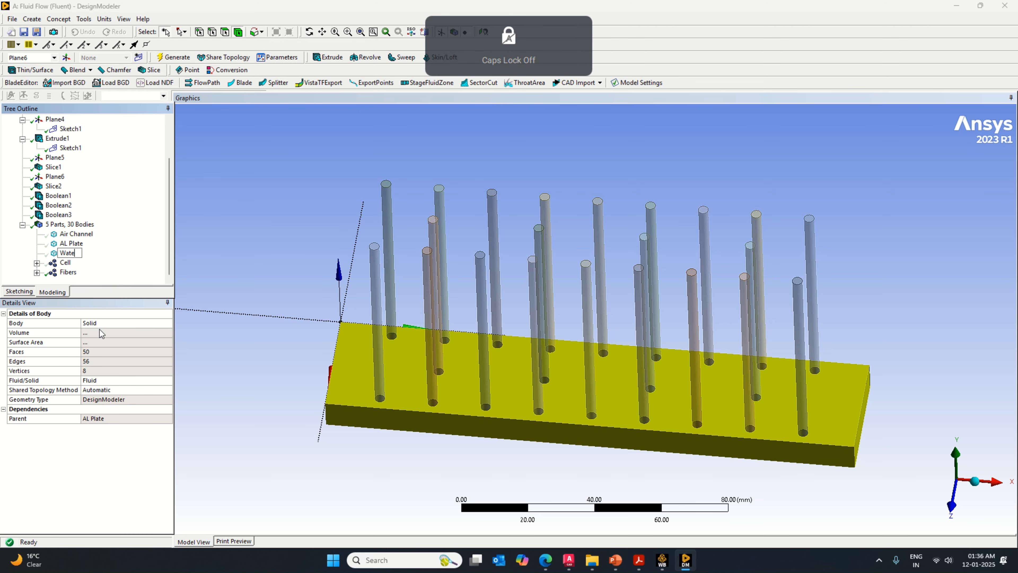
text(r)
key(Return)
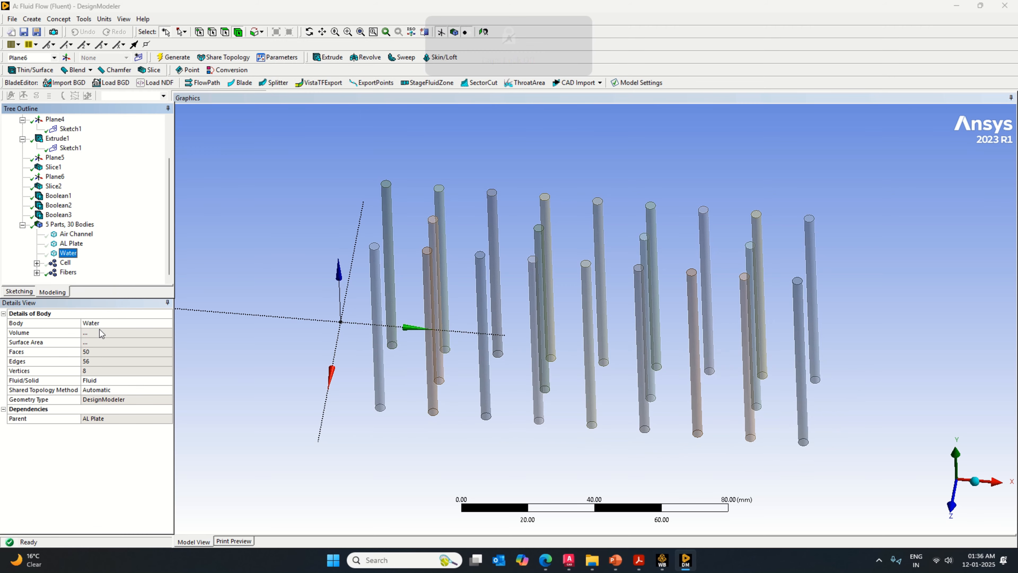
click(73, 234)
click(75, 244)
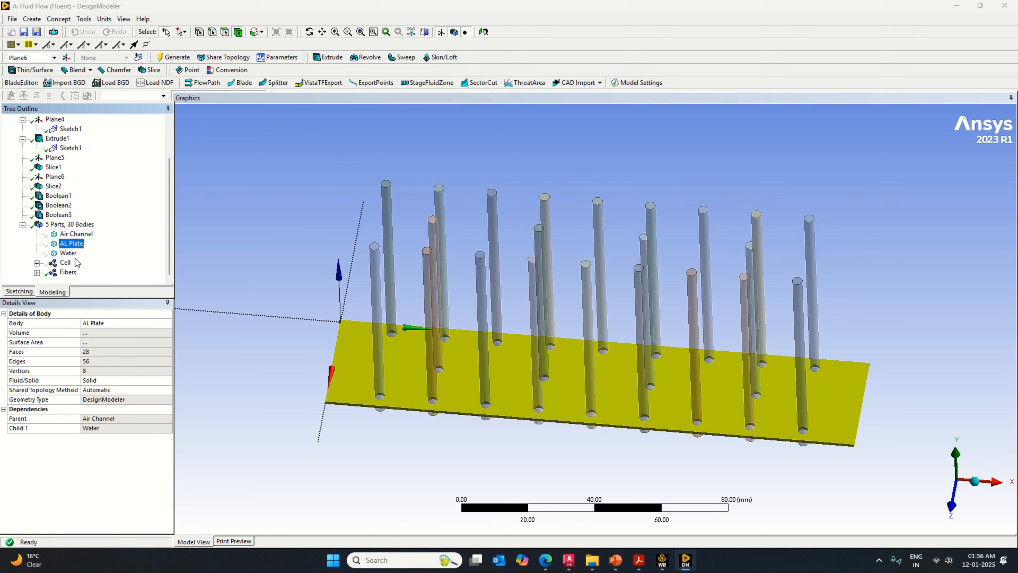
click(69, 254)
Step: Copy the name of the Cell part and rename its first body, the central large cylinder, as Cell
click(65, 263)
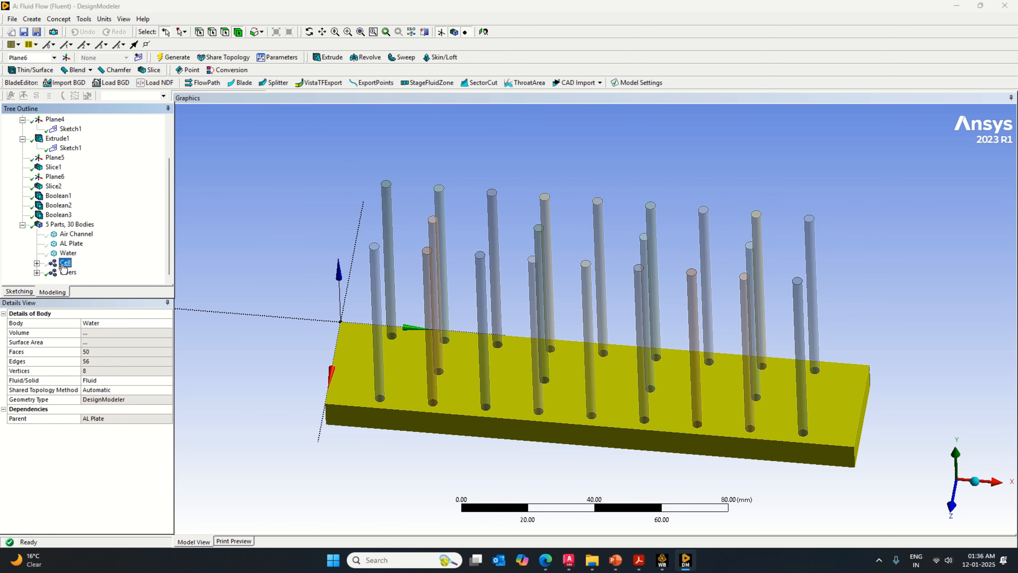
click(37, 263)
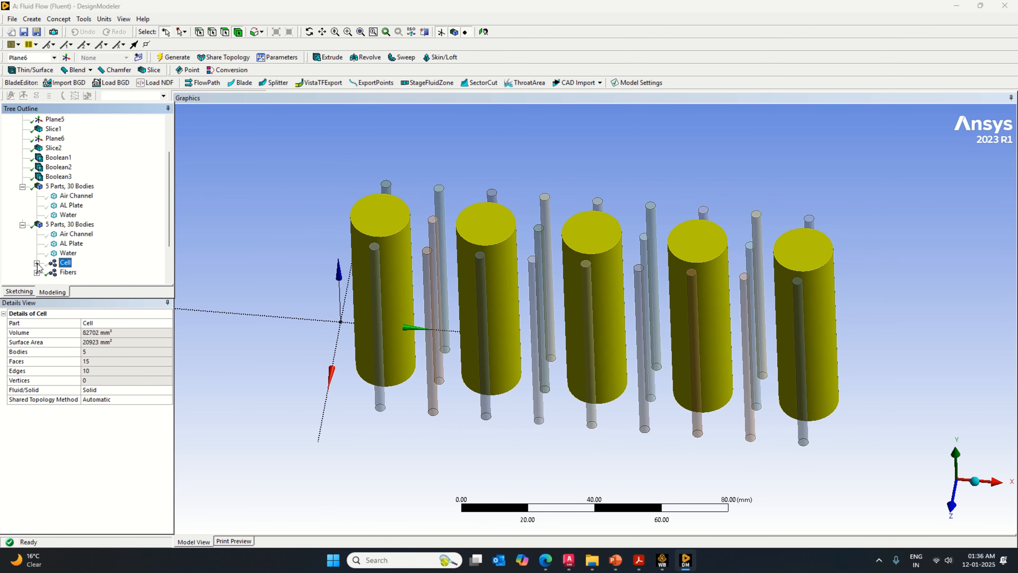
click(99, 323)
right_click(99, 324)
click(132, 359)
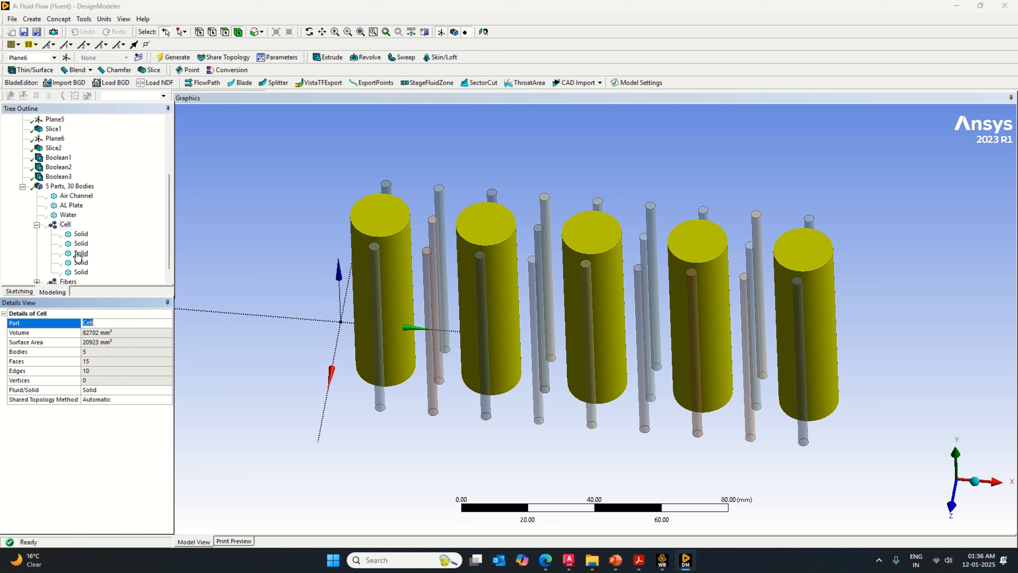
click(80, 234)
click(100, 323)
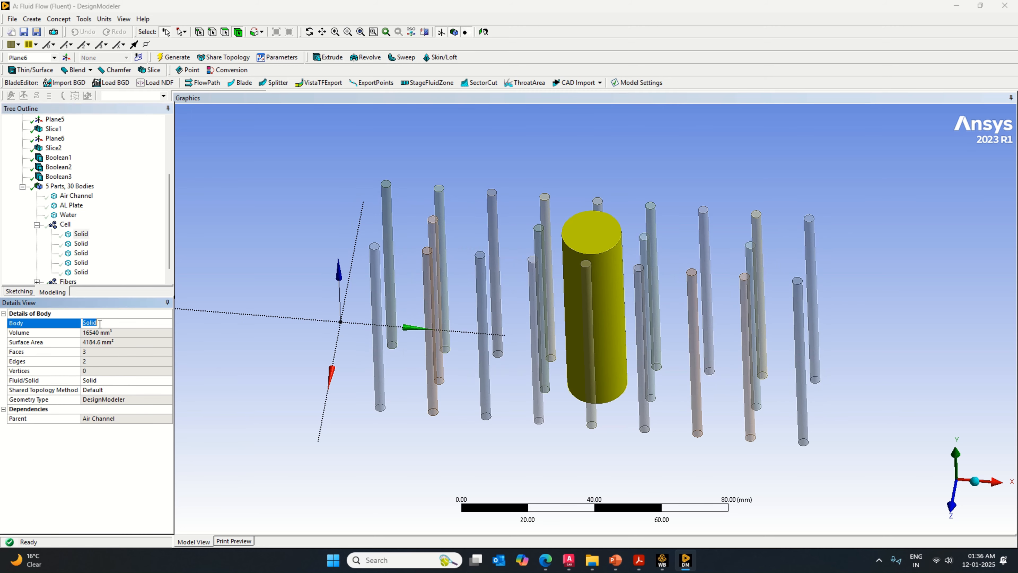
key(Return)
Step: Rename the second and third bodies of the Cell part as Cell
click(81, 244)
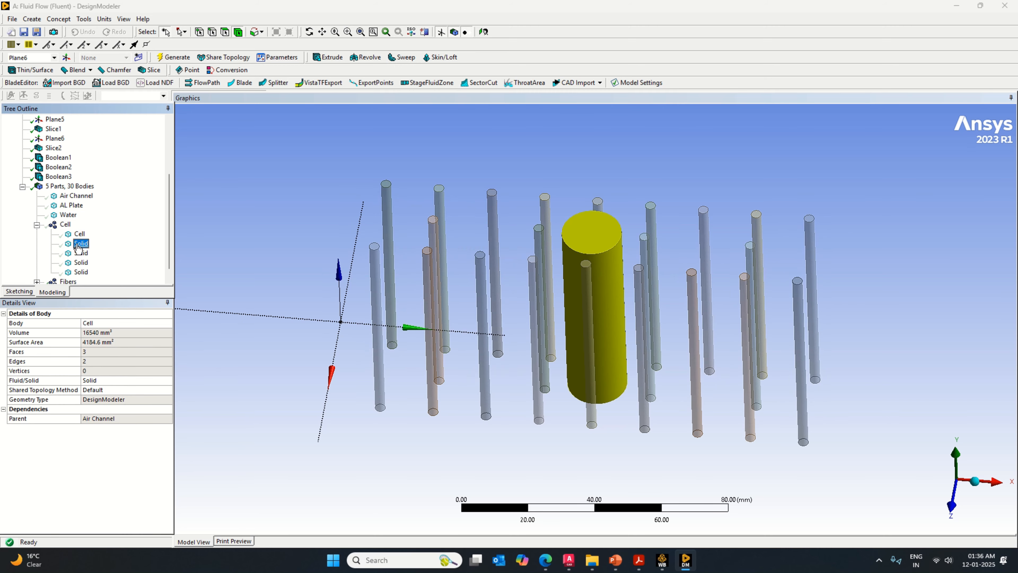
click(100, 323)
key(Return)
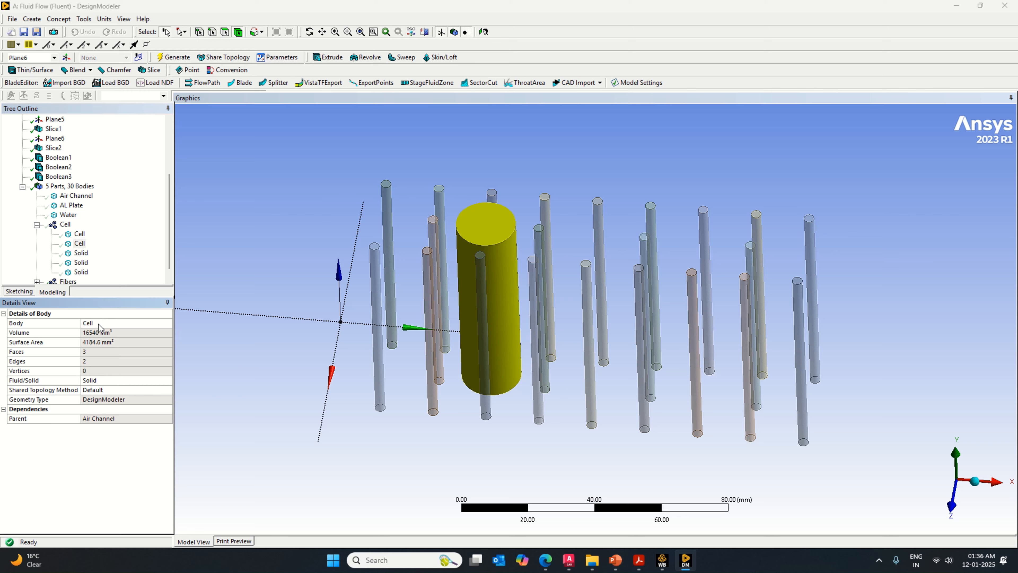
click(81, 253)
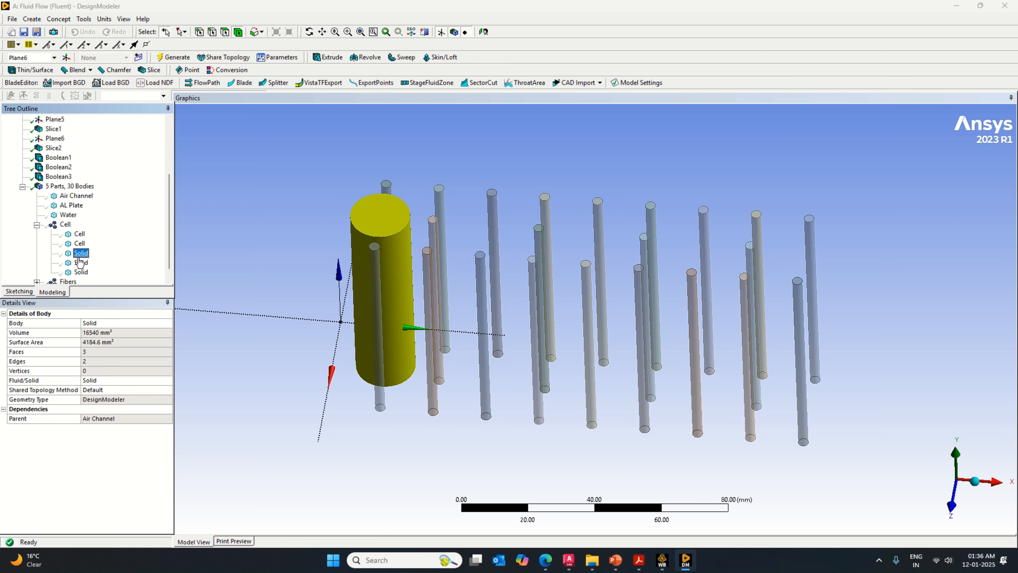
click(99, 323)
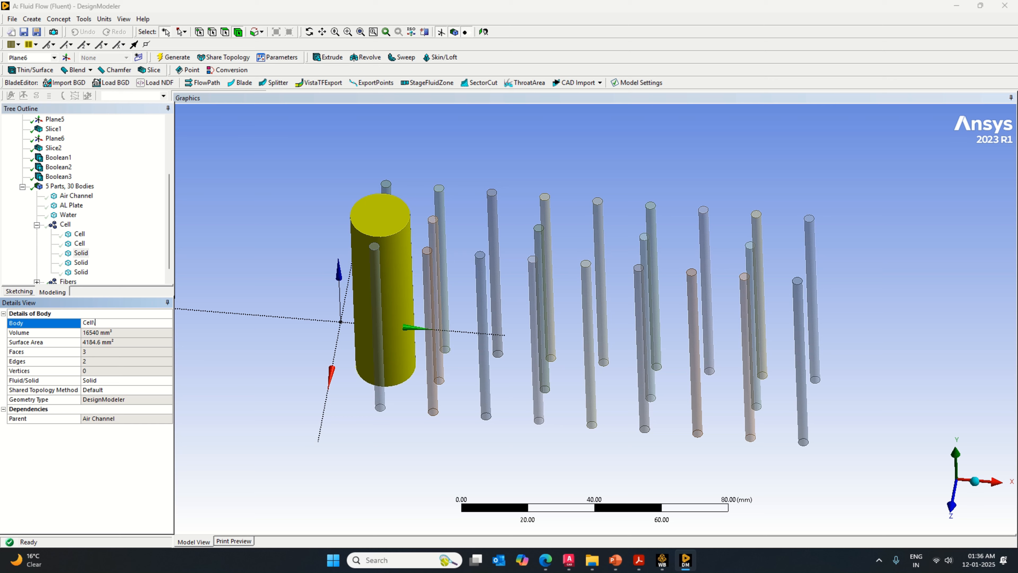
key(Return)
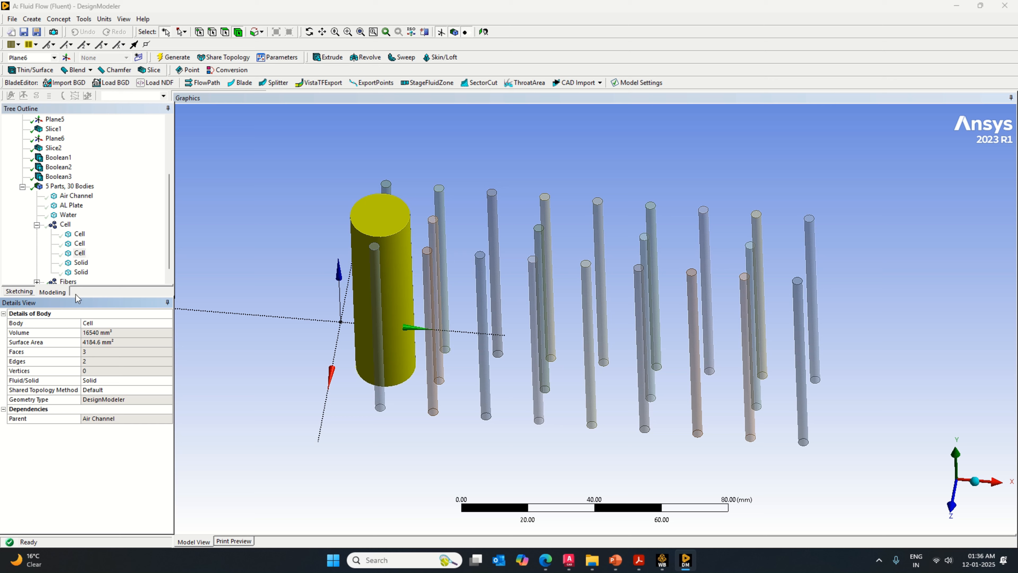
Step: Rename the last two bodies of the Cell part as Cell
click(81, 264)
click(108, 323)
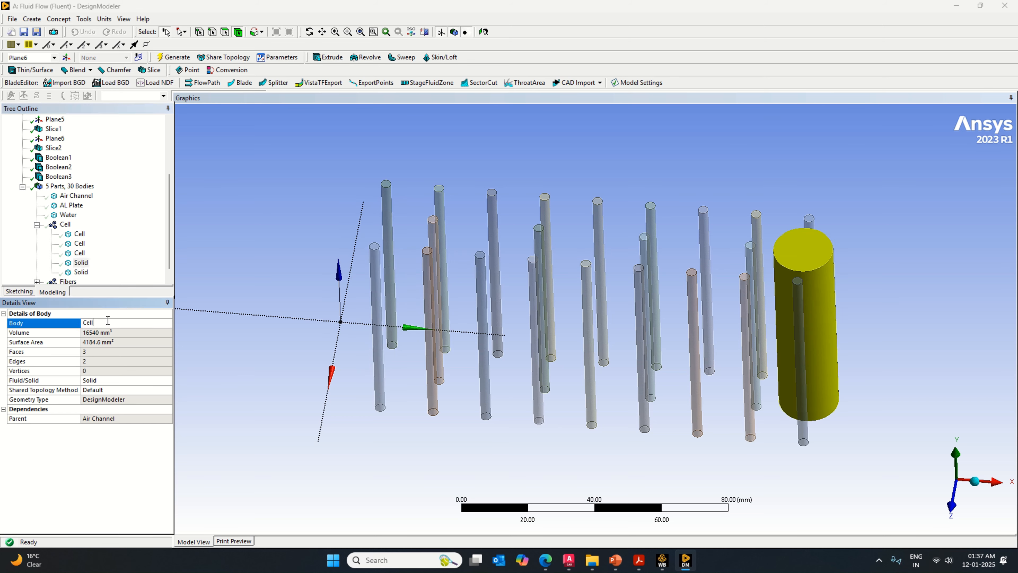
key(Return)
click(76, 272)
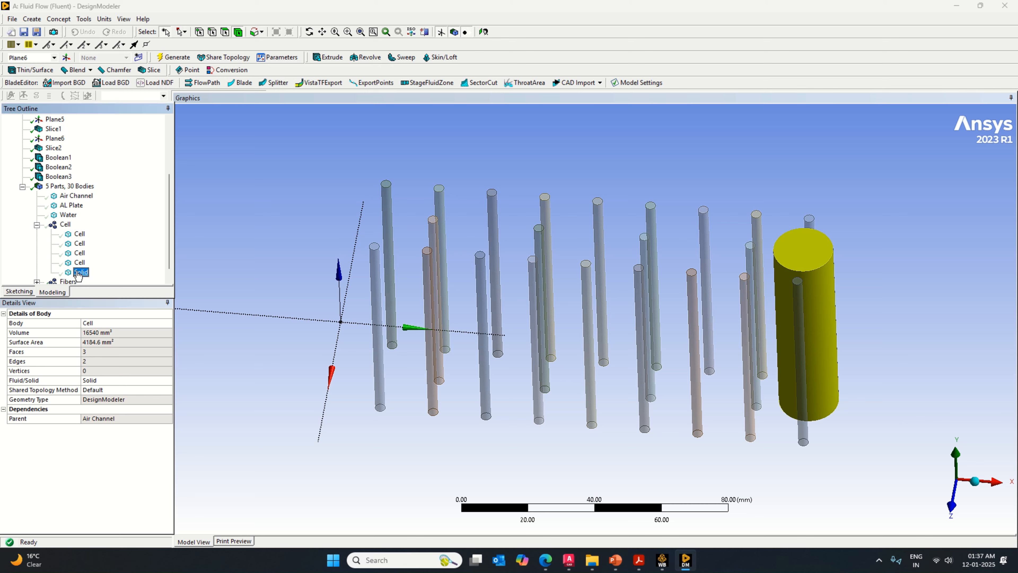
click(107, 323)
key(Return)
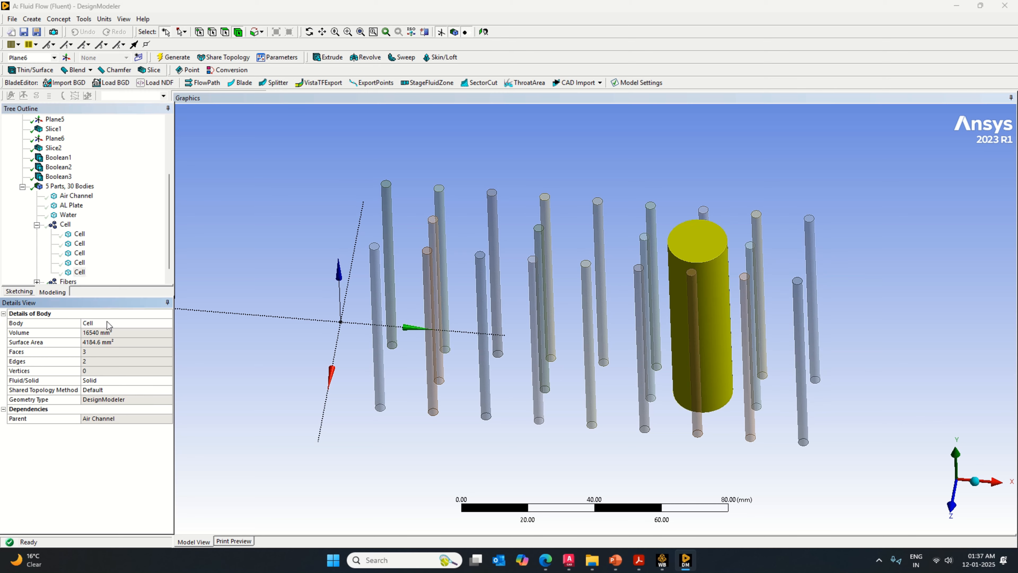
Step: Copy the name of the Fibers part and rename its first small cylinder body as Fibers
click(37, 282)
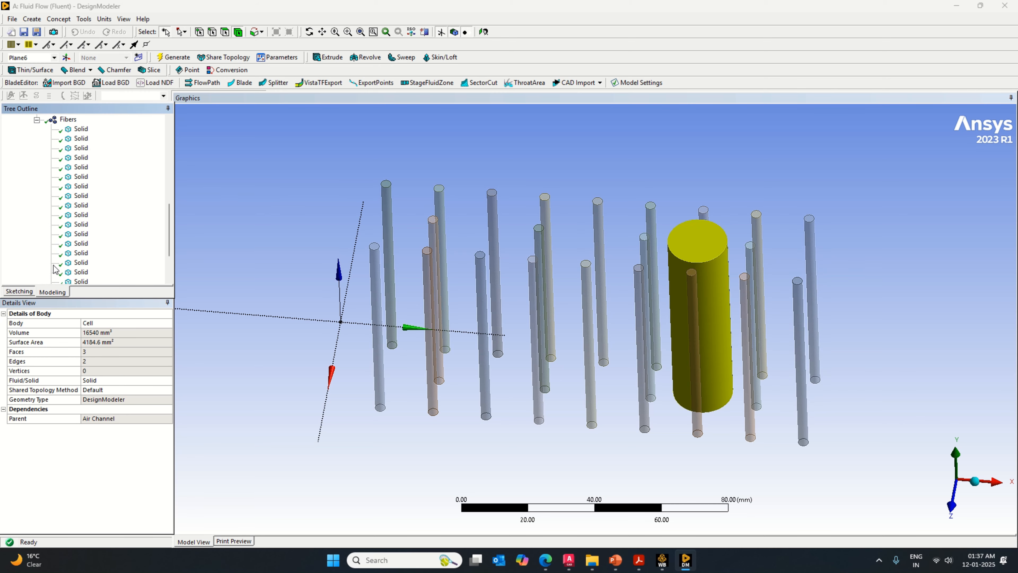
right_click(69, 122)
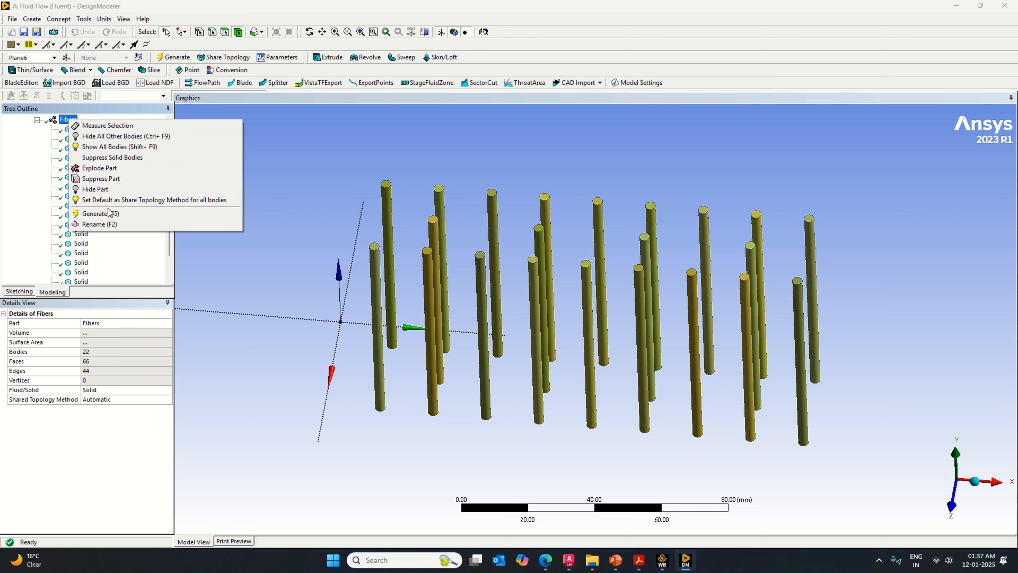
click(7, 204)
click(106, 321)
key(ctrl+c)
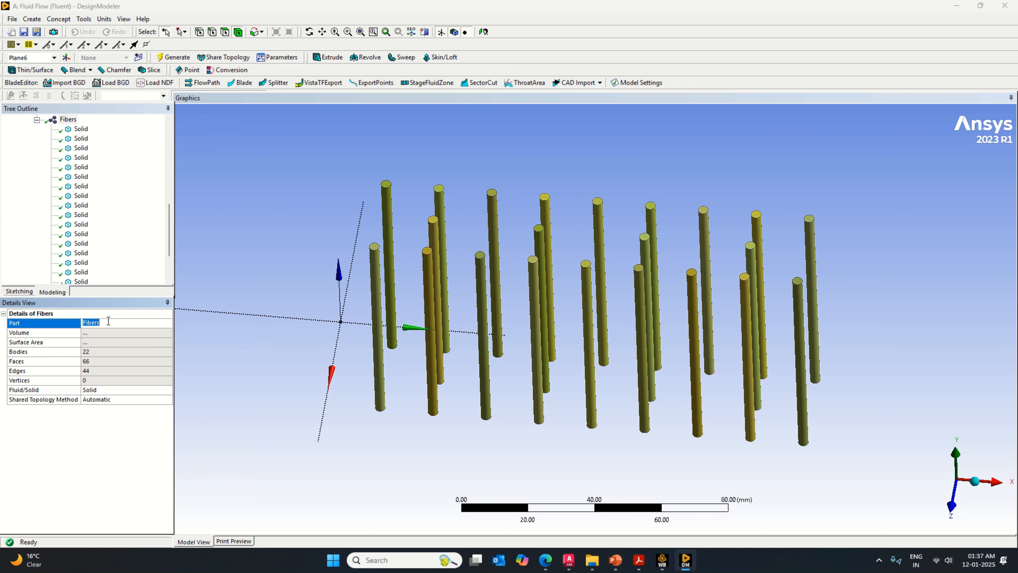
right_click(107, 320)
key(Escape)
click(81, 129)
click(118, 324)
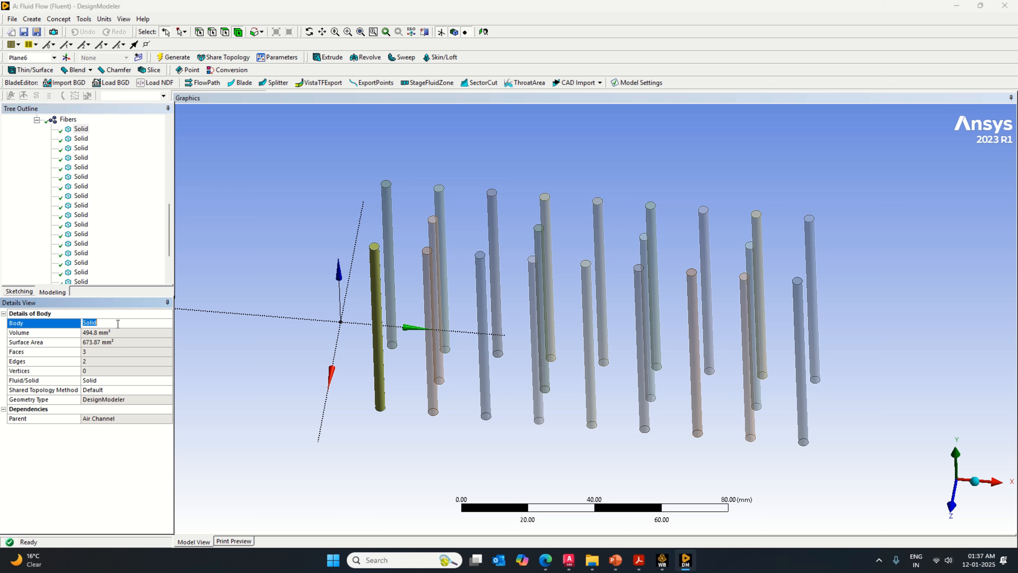
key(Return)
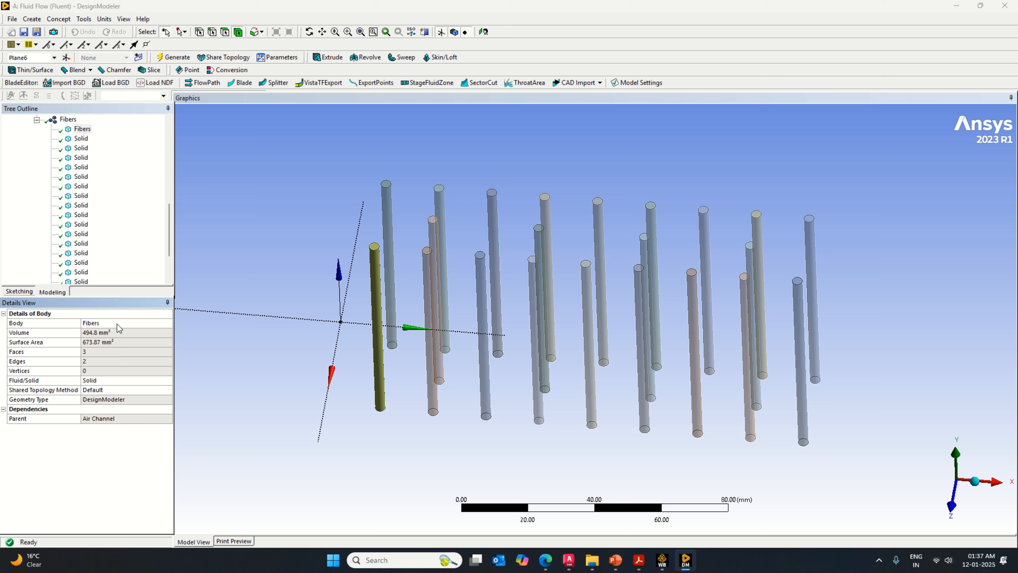
Step: Rename the second small cylinder body in the Fibers part as Fibers
click(80, 138)
click(96, 323)
key(Return)
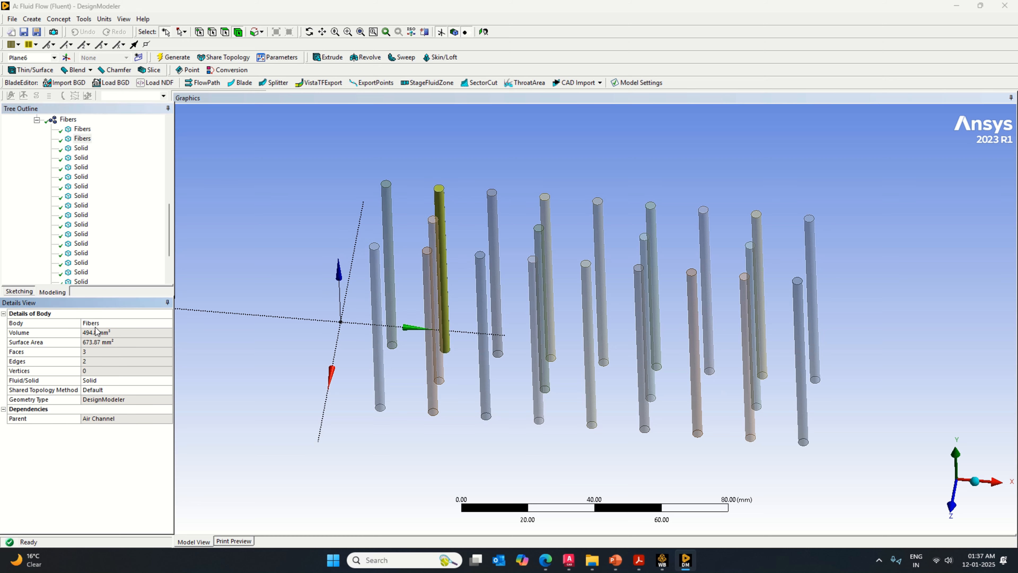
Step: Rename the third and fourth bodies of the Fibers part as Fibers
click(80, 148)
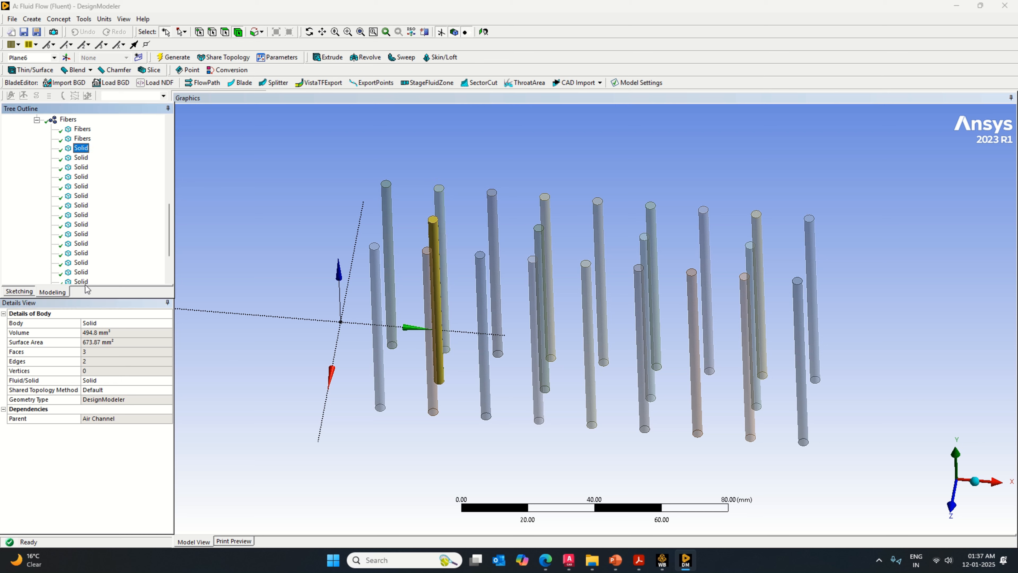
click(98, 323)
text(Fibers)
key(Return)
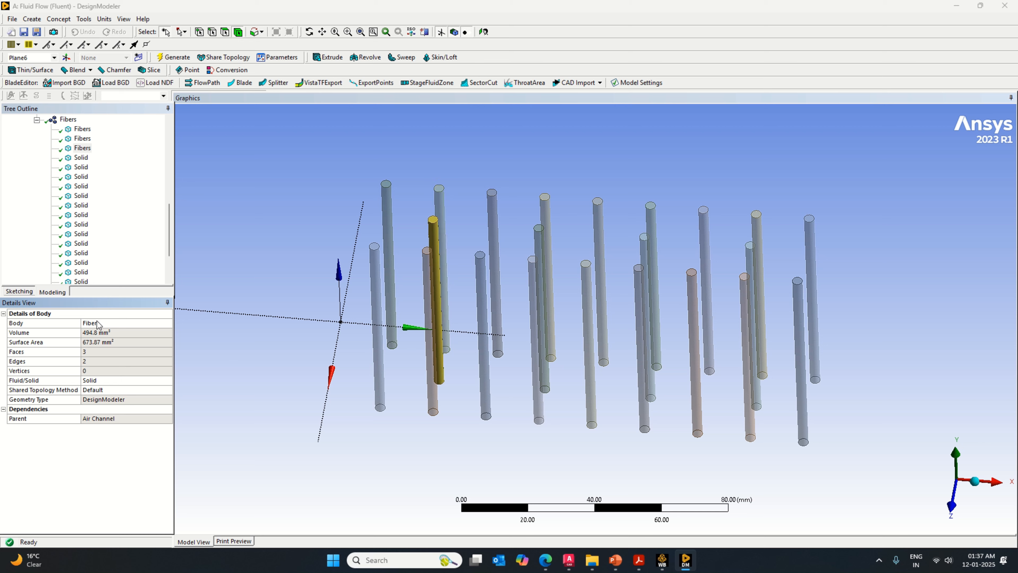
click(81, 158)
click(110, 322)
key(ctrl+v)
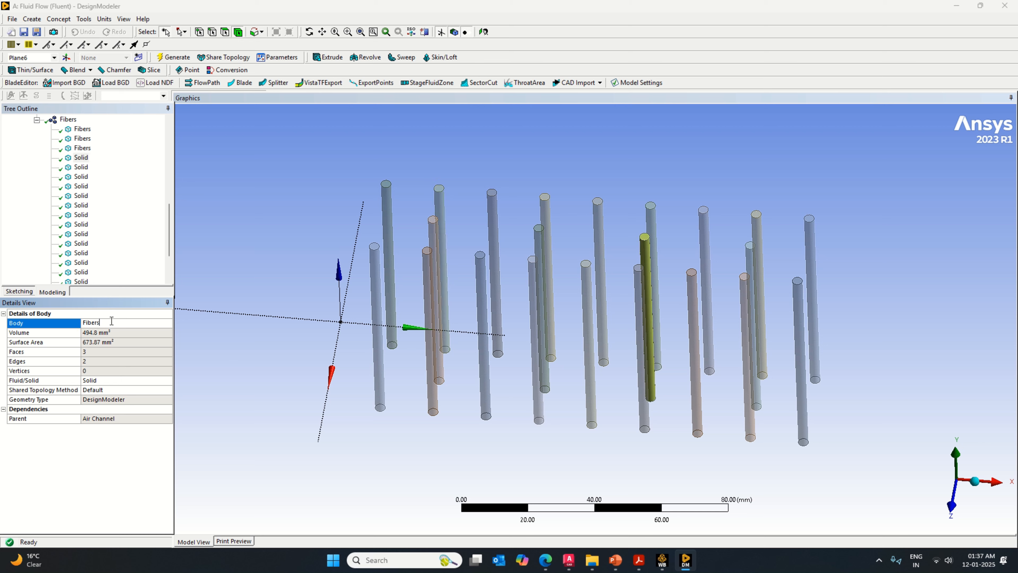
key(Return)
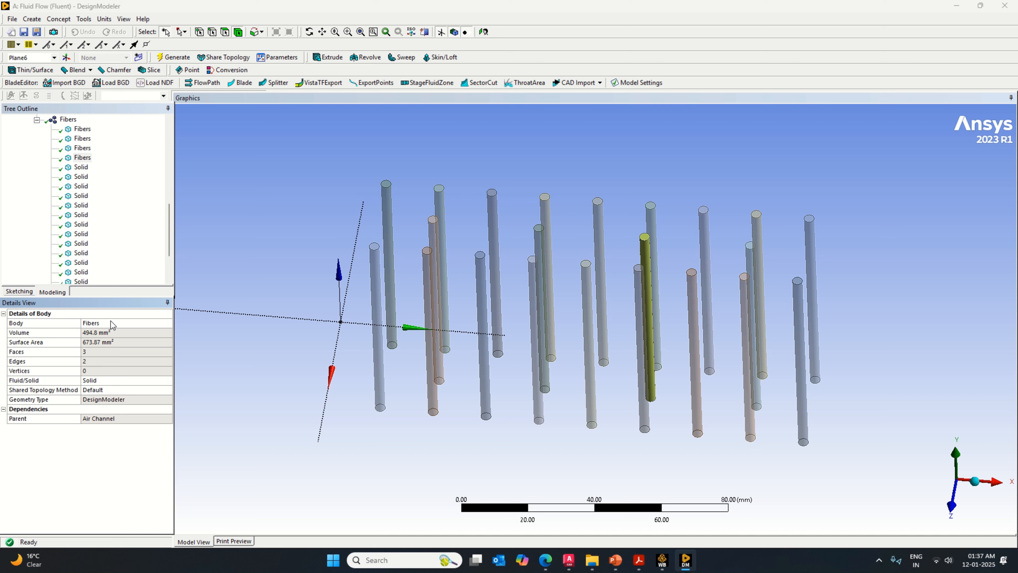
Step: Rename the fifth and sixth bodies of the Fibers part as Fibers
click(80, 168)
click(111, 323)
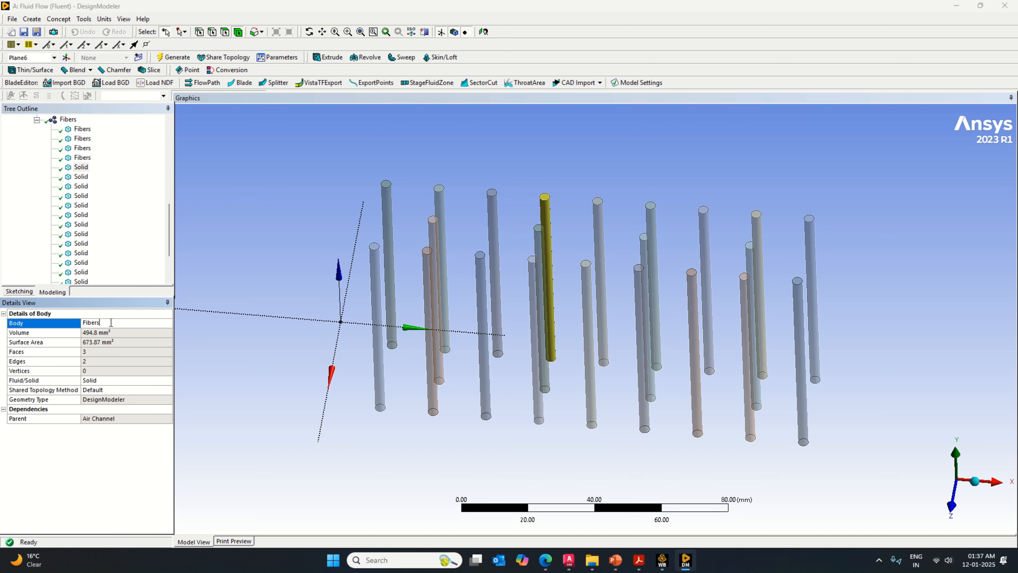
key(Return)
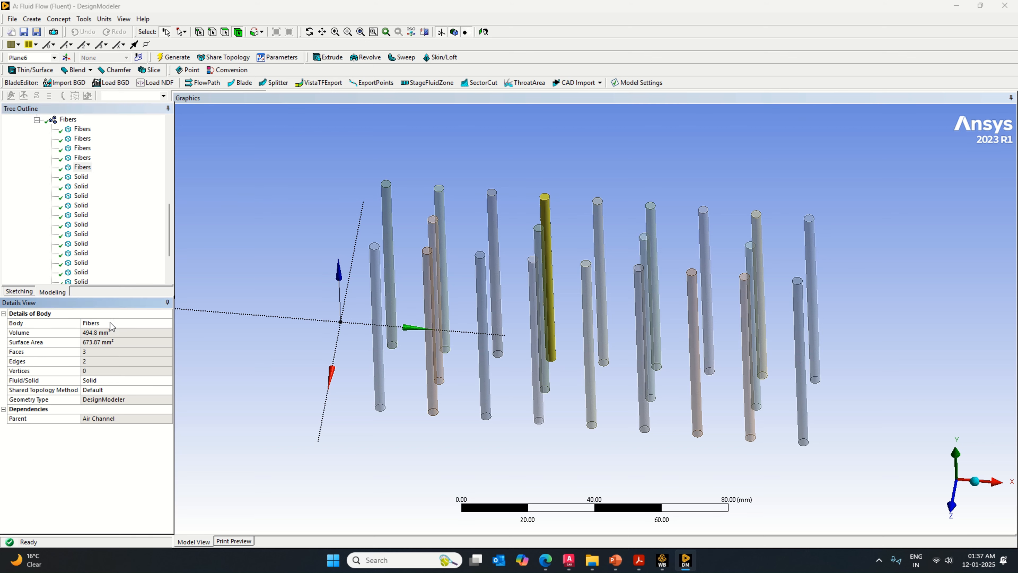
click(82, 179)
click(121, 323)
key(Return)
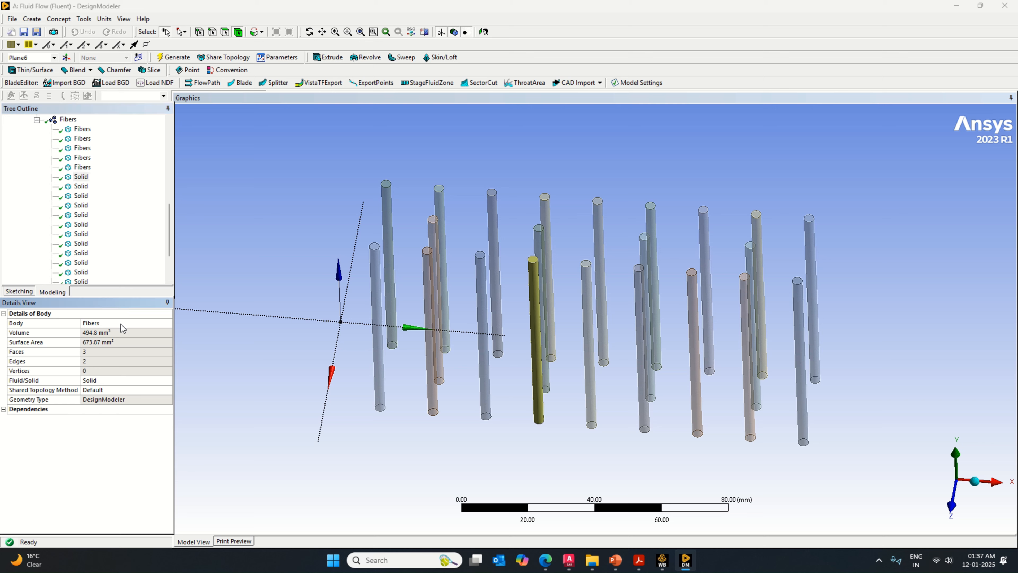
Step: Rename the seventh and eighth bodies of the Fibers part as Fibers
click(80, 186)
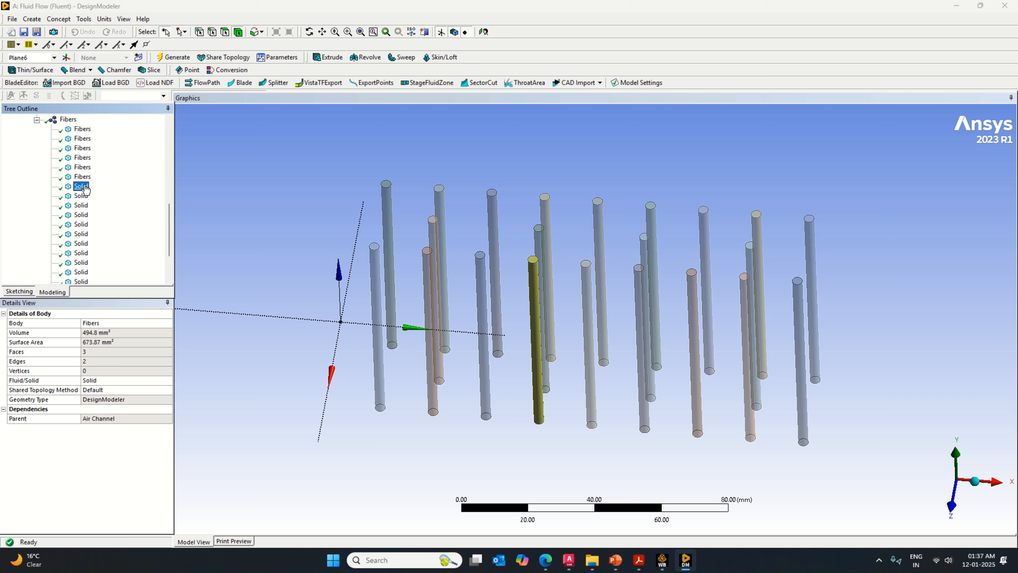
click(103, 323)
text(Fibers)
key(Return)
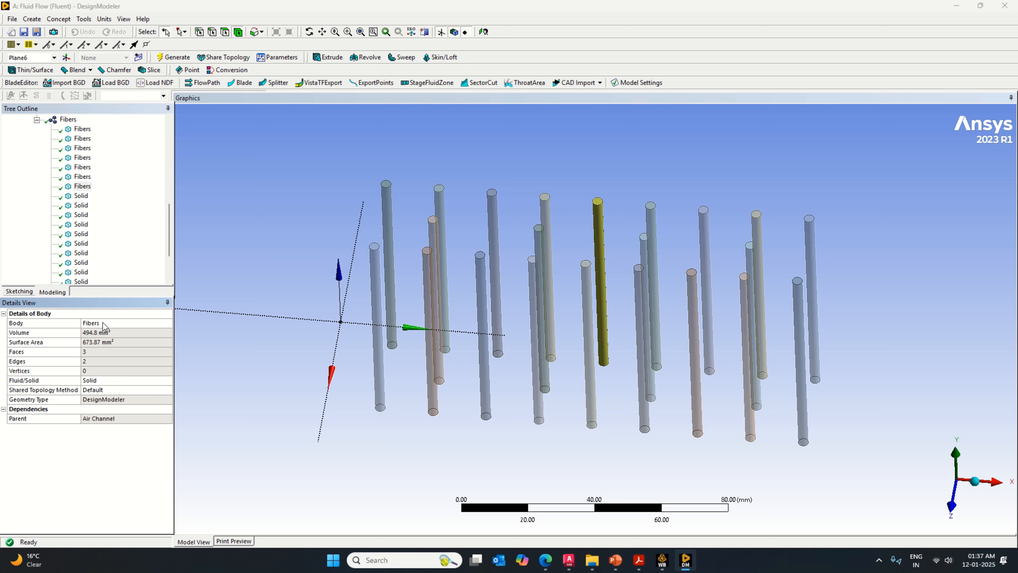
click(82, 196)
click(103, 323)
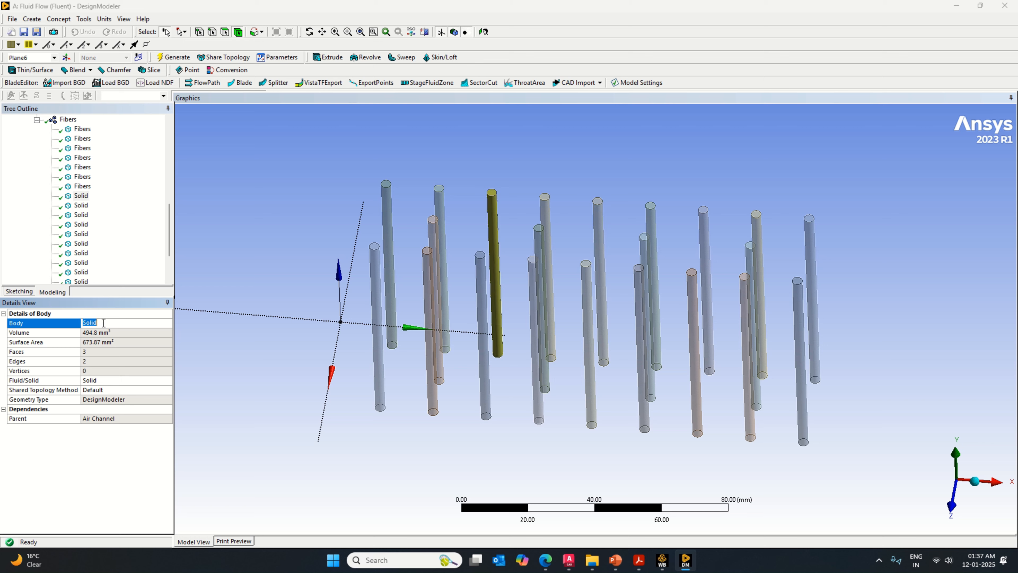
key(Return)
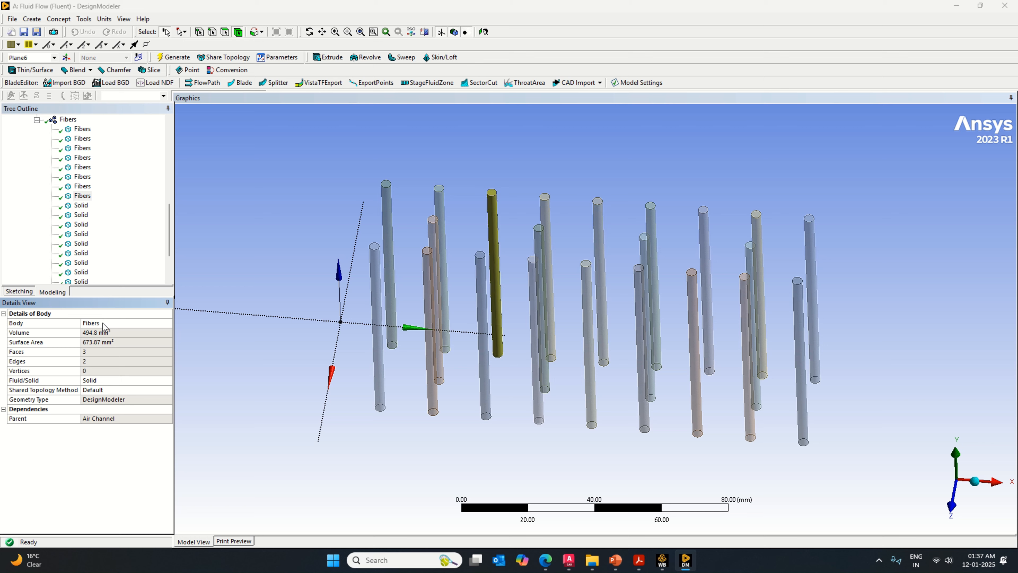
Step: Rename the ninth and tenth bodies of the Fibers part as Fibers
click(82, 215)
click(112, 323)
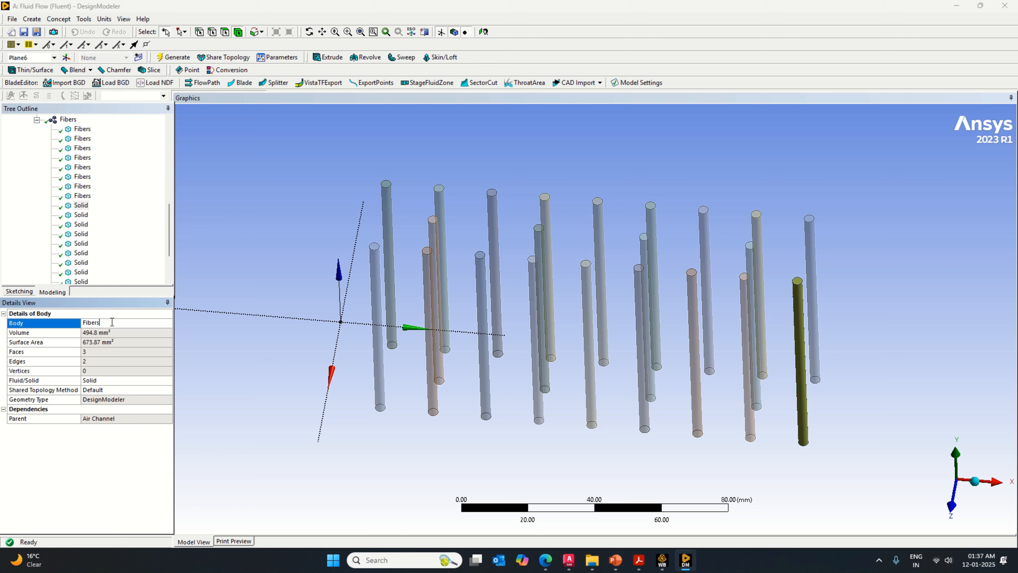
text(Fibers)
key(Return)
click(78, 216)
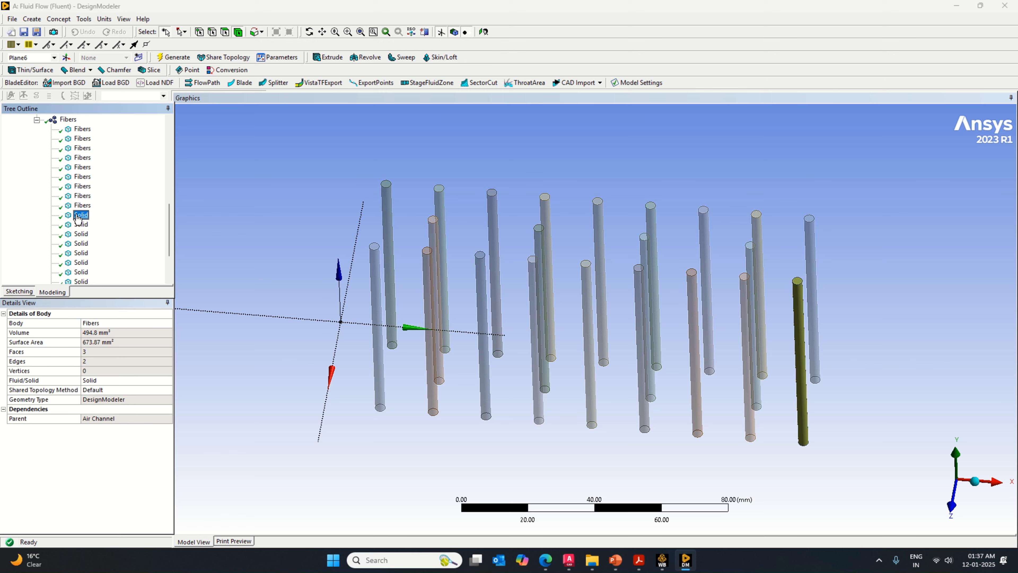
click(108, 323)
key(Return)
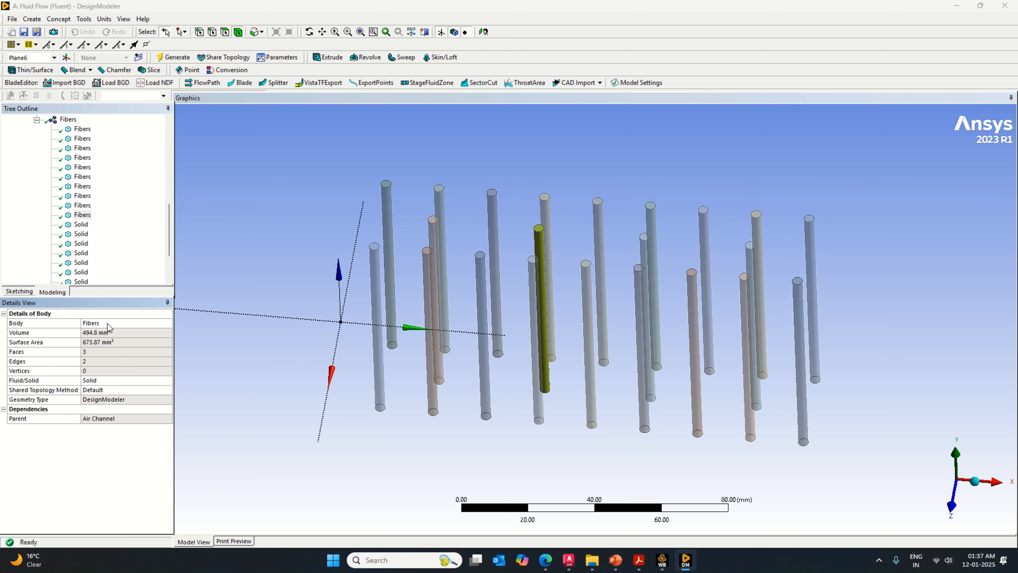
Step: Rename the eleventh and twelfth bodies of the Fibers part as Fibers
click(80, 224)
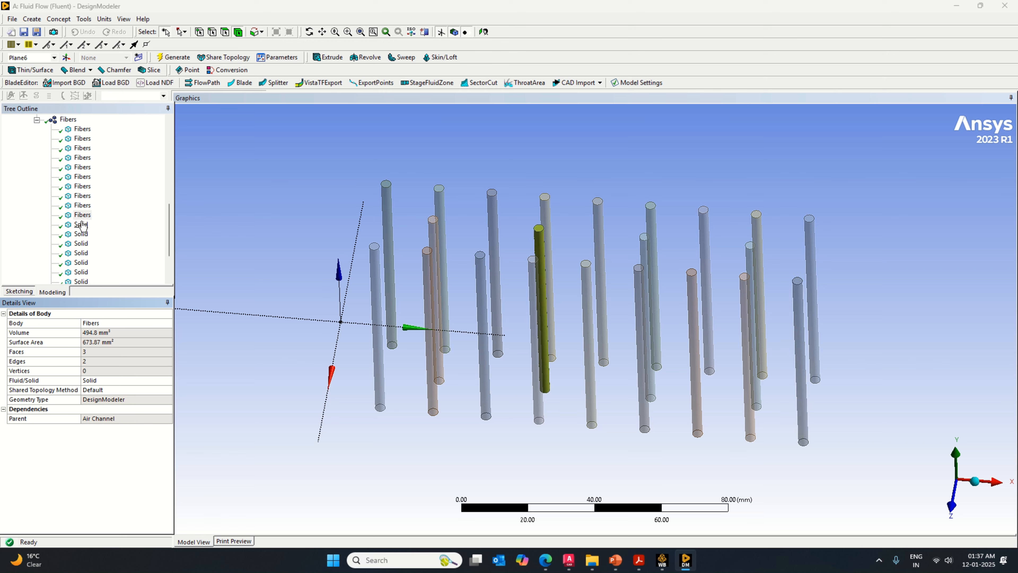
click(99, 323)
text(Fibers)
key(Return)
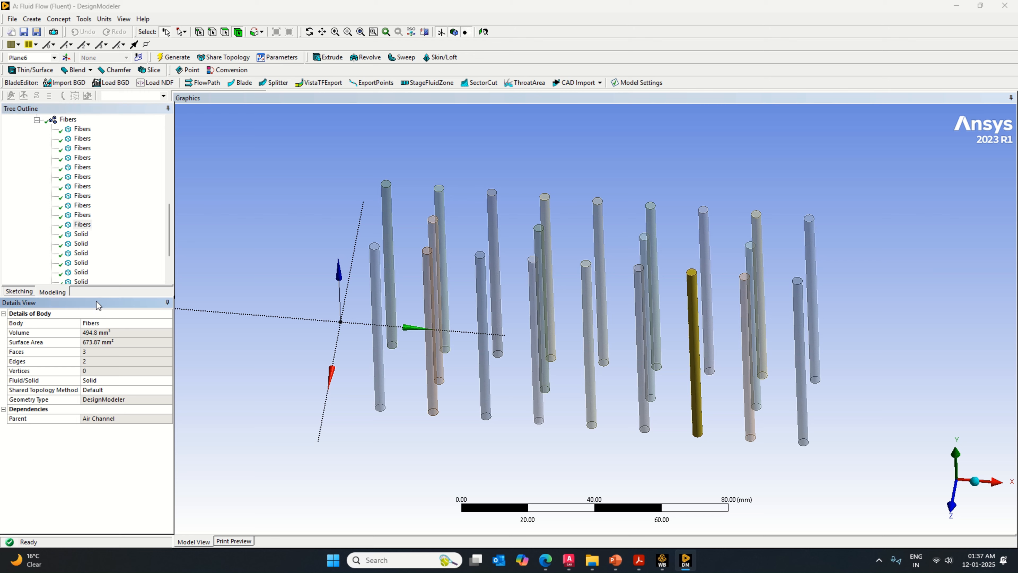
key(Down)
click(114, 323)
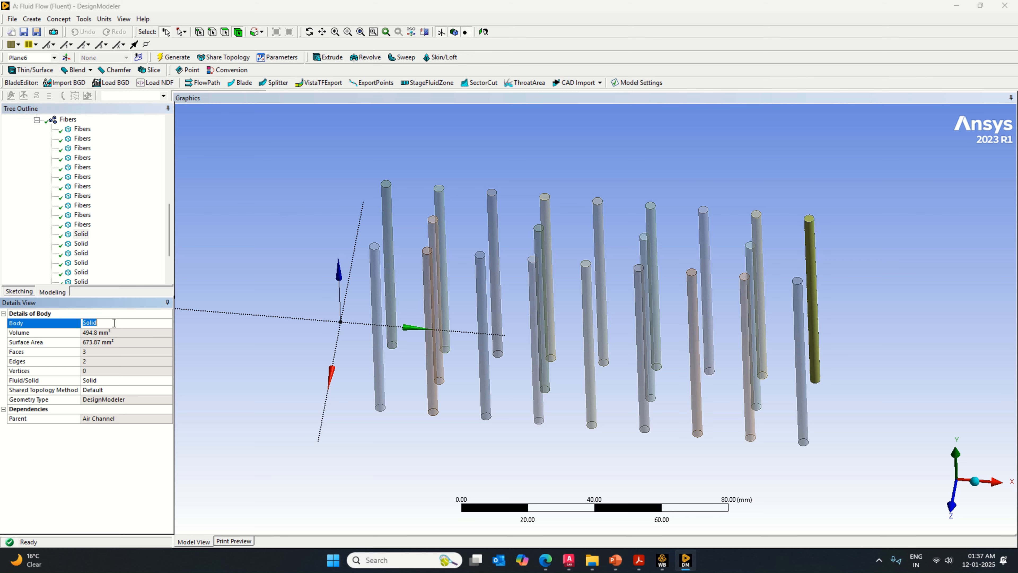
text(Fibers)
key(Return)
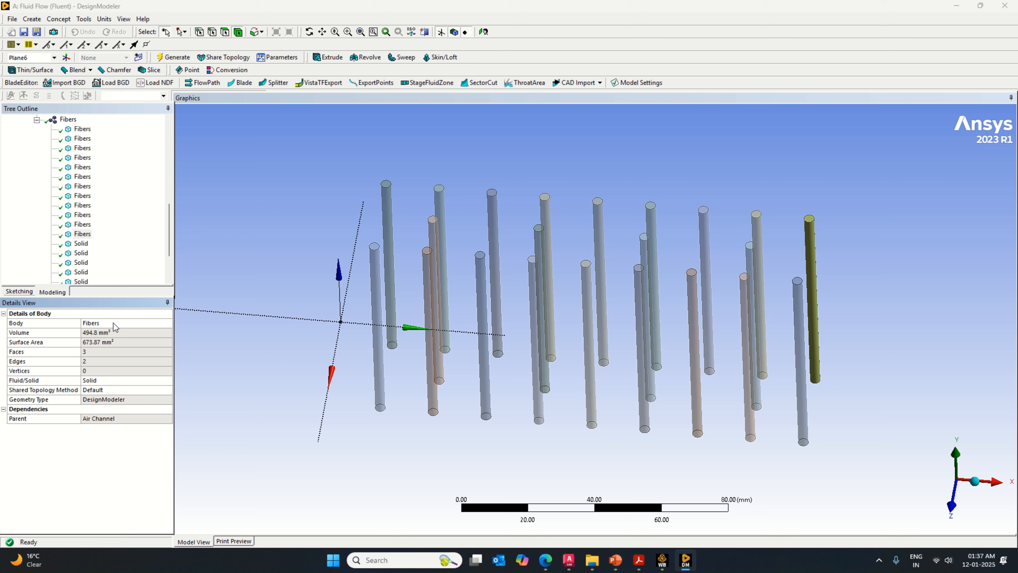
Step: Rename the thirteenth and fourteenth bodies of the Fibers part as Fibers
click(82, 243)
click(99, 322)
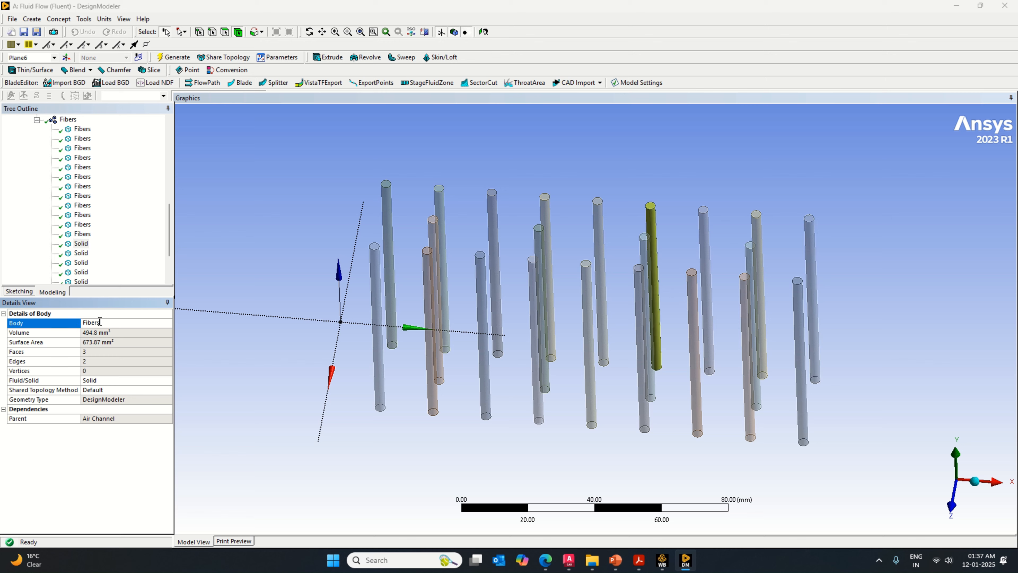
text(Fibers)
key(Return)
click(81, 252)
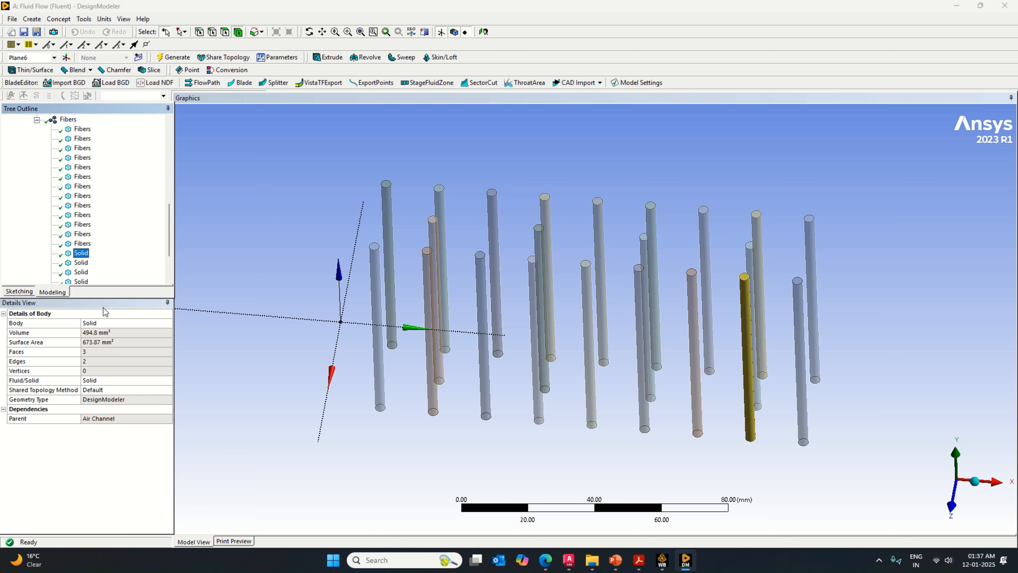
click(106, 322)
text(Fibers)
key(Return)
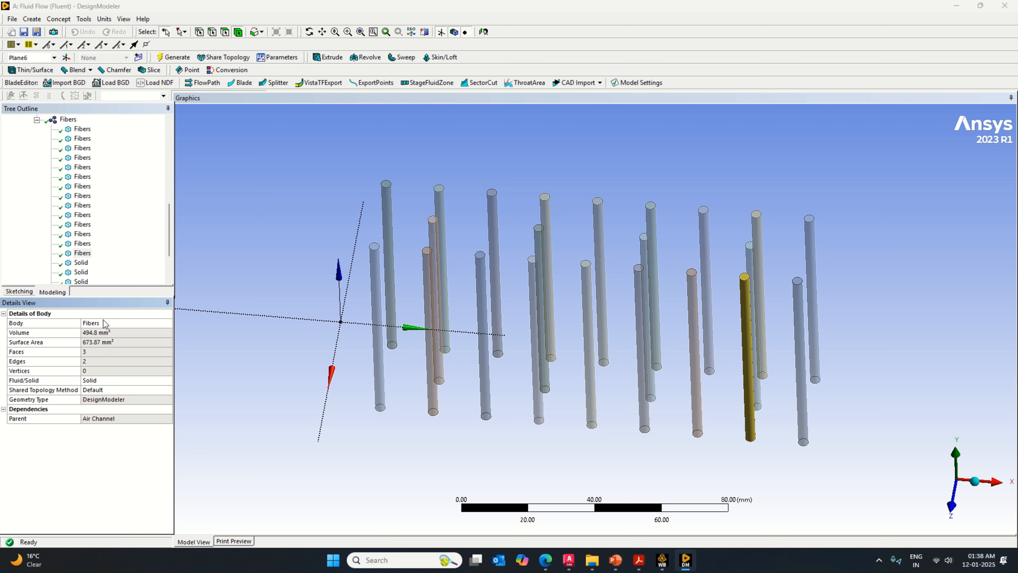
Step: Rename the remaining eight Solid bodies in the Fibers part, one after another, as Fibers
click(81, 263)
click(105, 322)
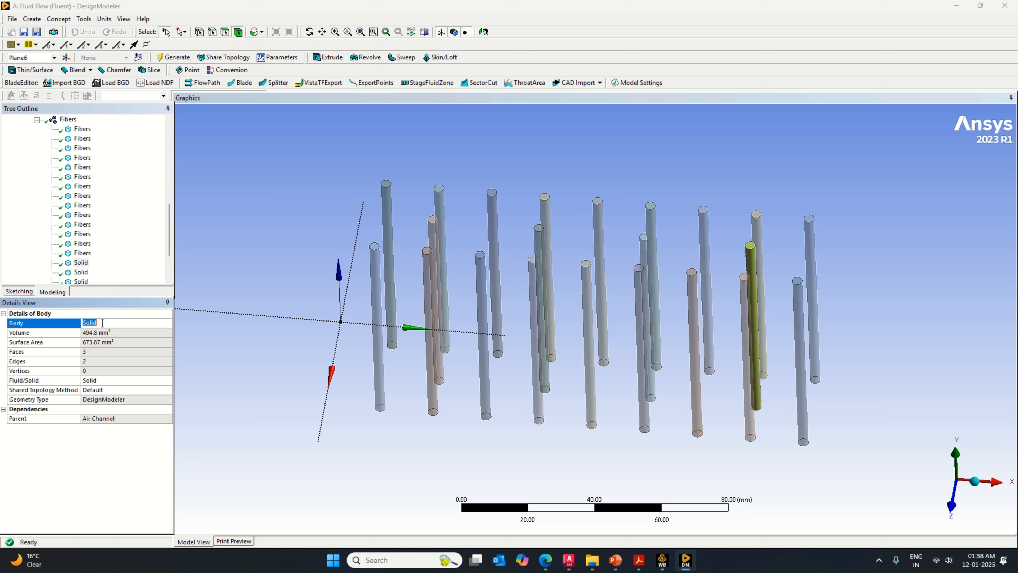
text(Fibers)
key(Return)
scroll(98, 281, down, 3)
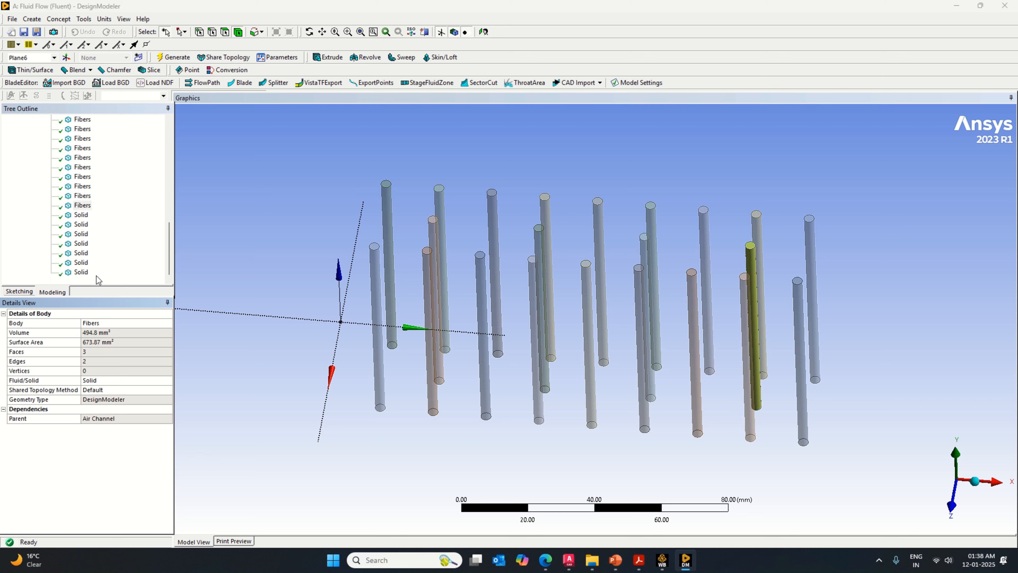
click(81, 224)
click(111, 324)
text(Fibers)
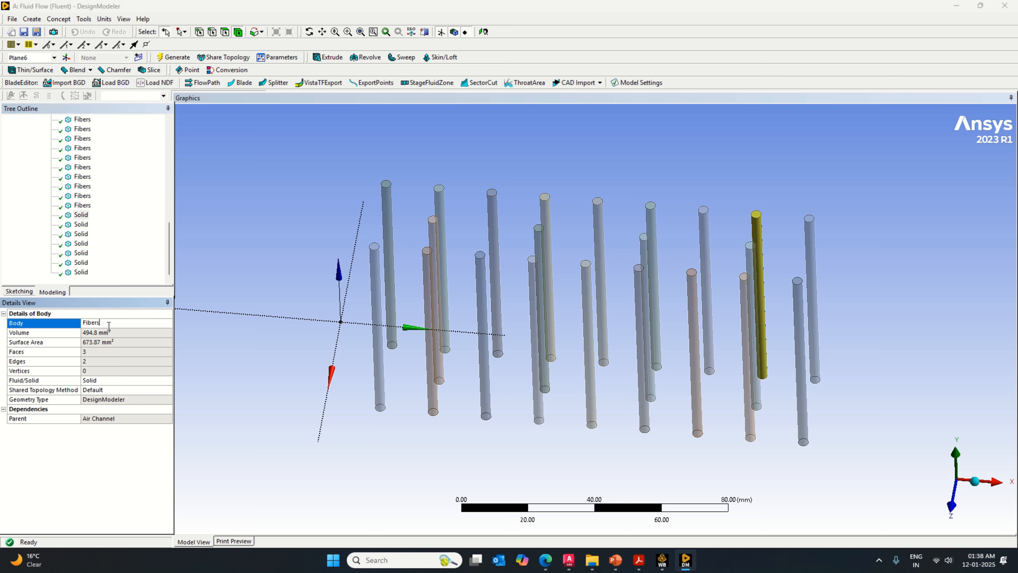
key(Return)
click(81, 224)
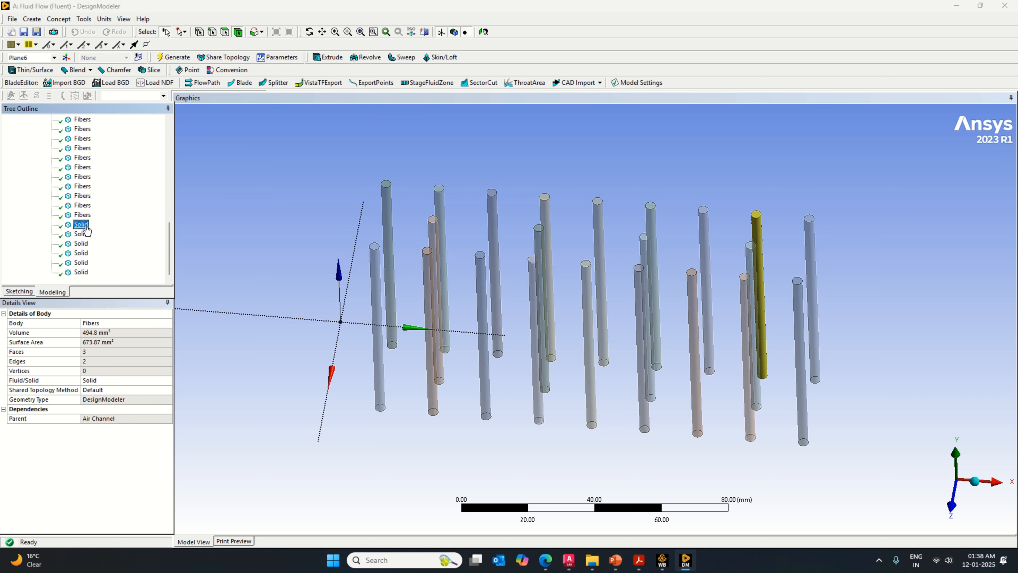
click(103, 324)
text(Fibers)
key(Return)
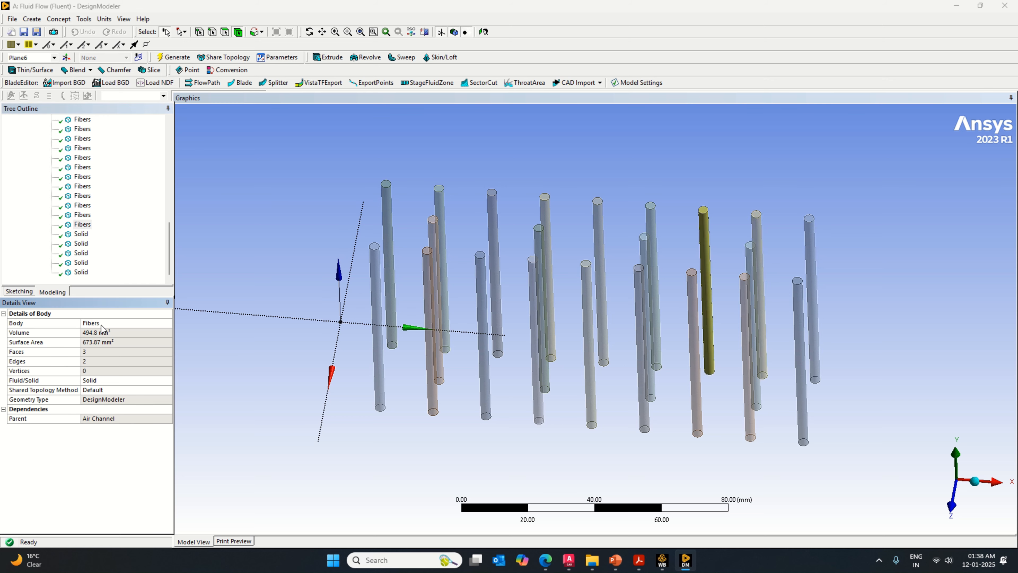
click(81, 235)
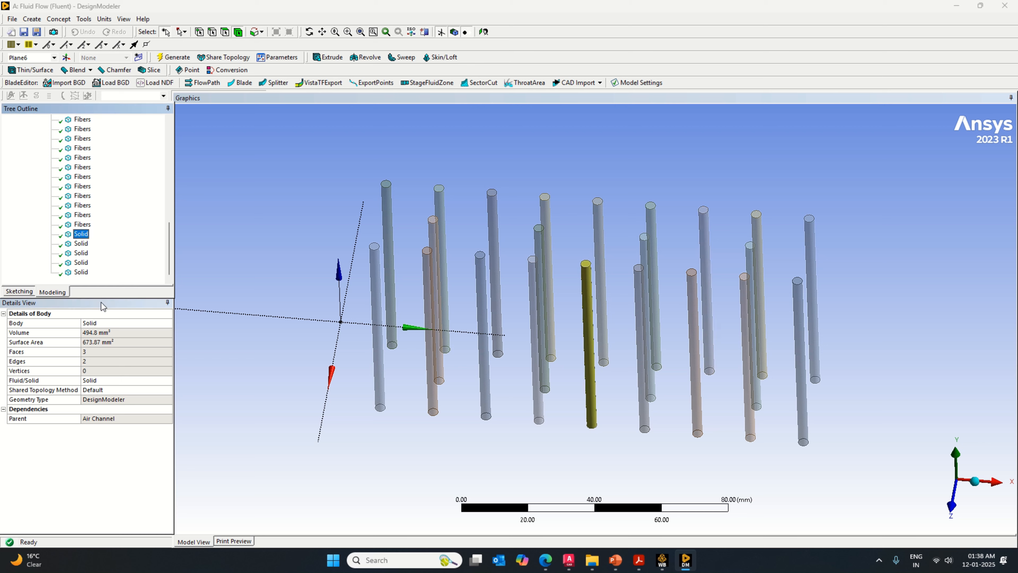
click(113, 325)
text(Fibers)
key(Return)
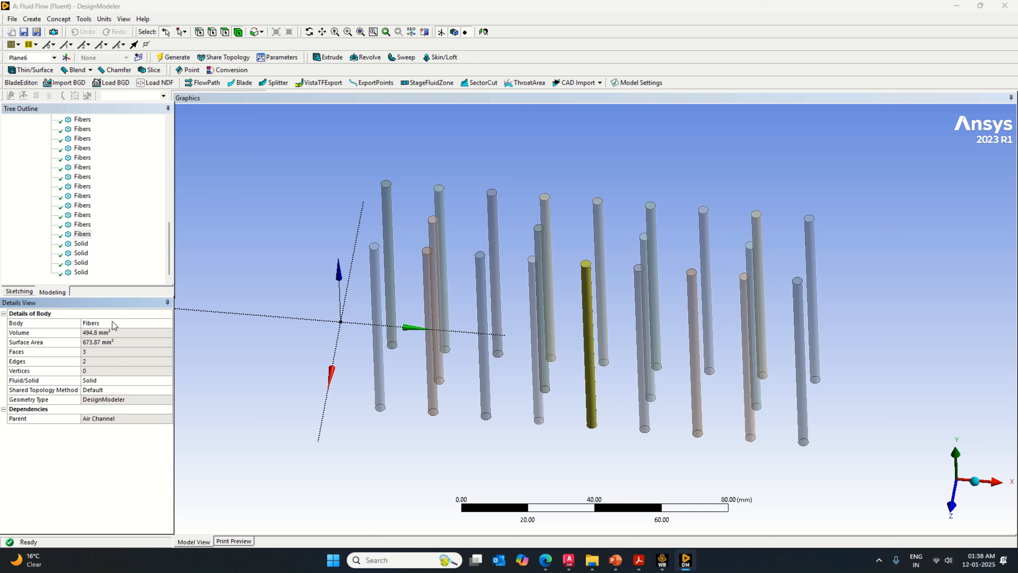
click(81, 243)
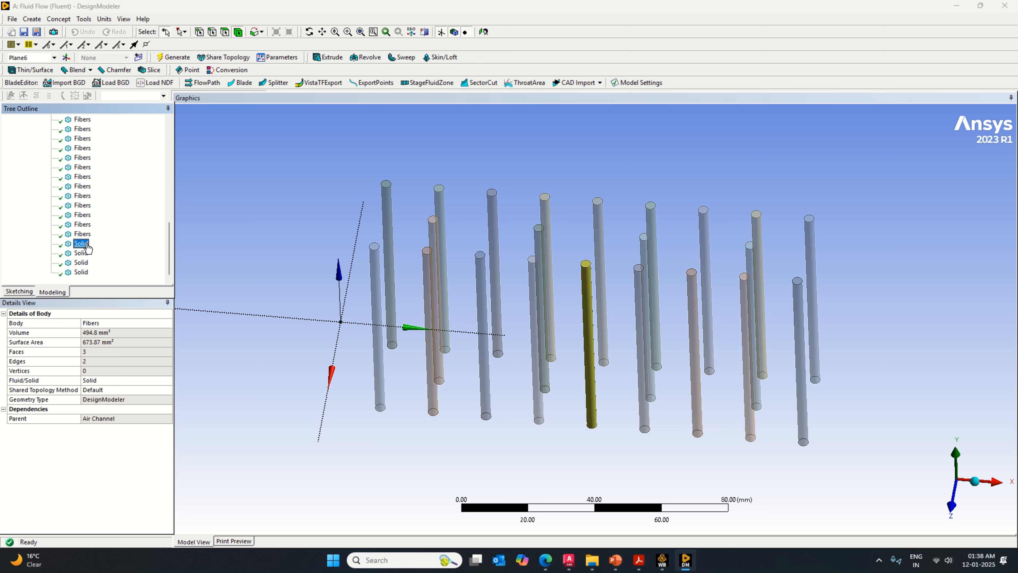
click(113, 323)
text(Fibers)
key(Return)
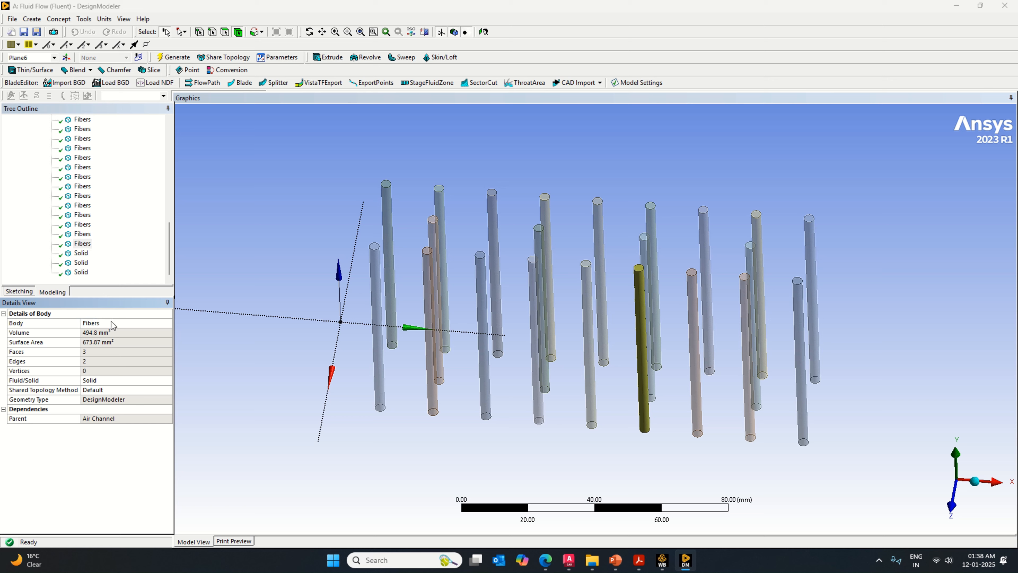
click(81, 252)
click(103, 322)
text(Fibers)
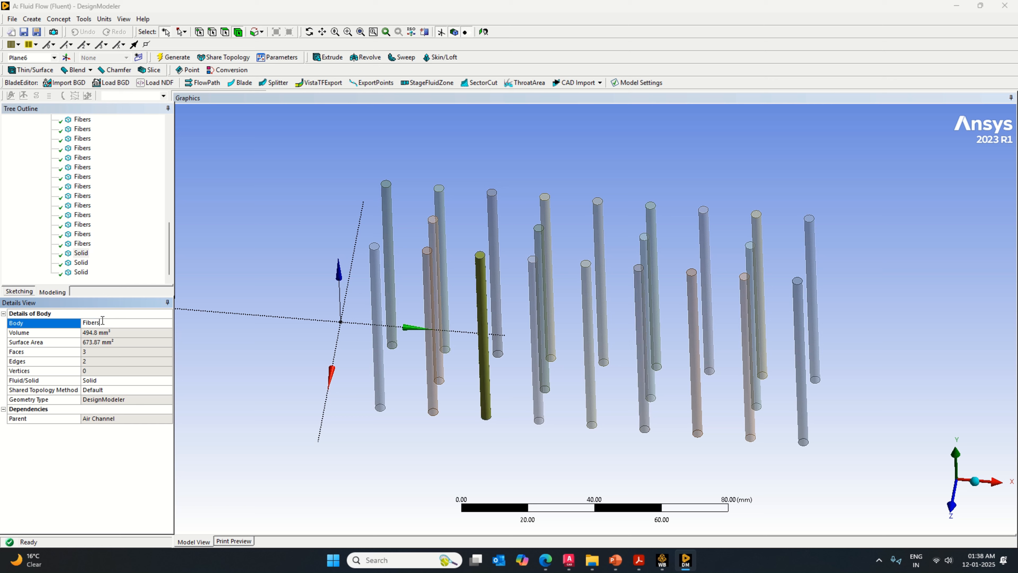
key(Return)
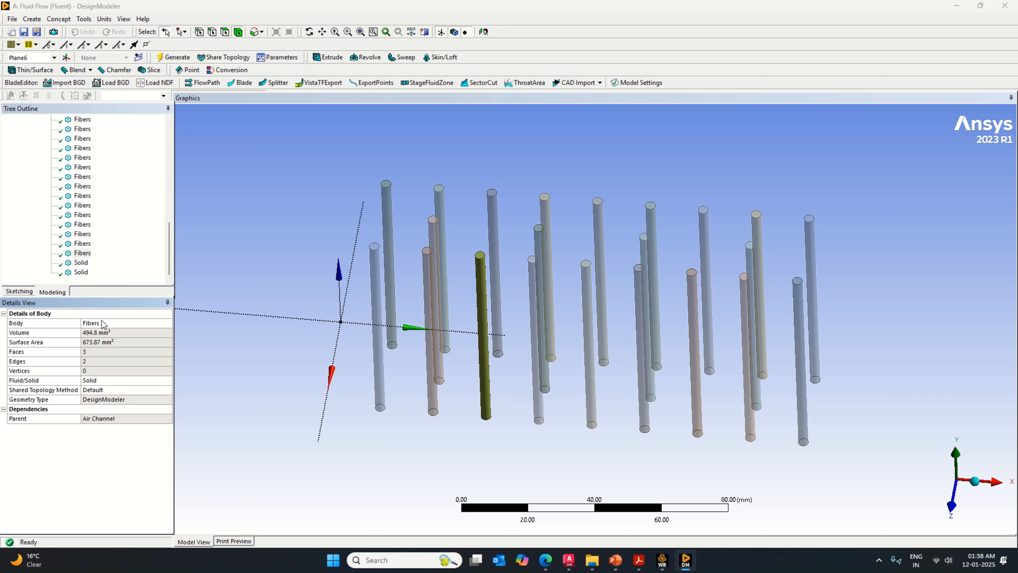
click(81, 262)
click(116, 324)
text(Fibers)
key(Return)
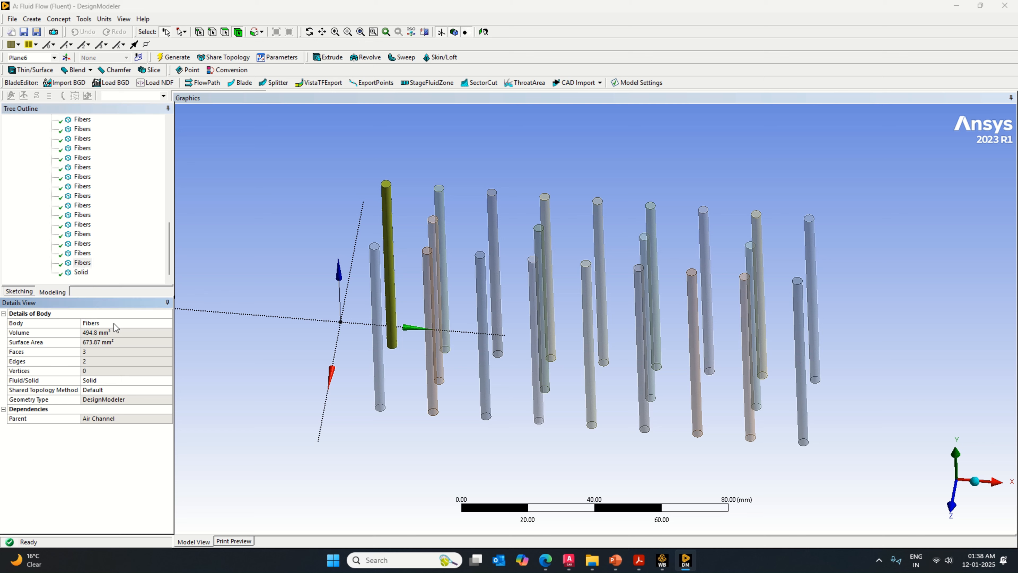
click(81, 272)
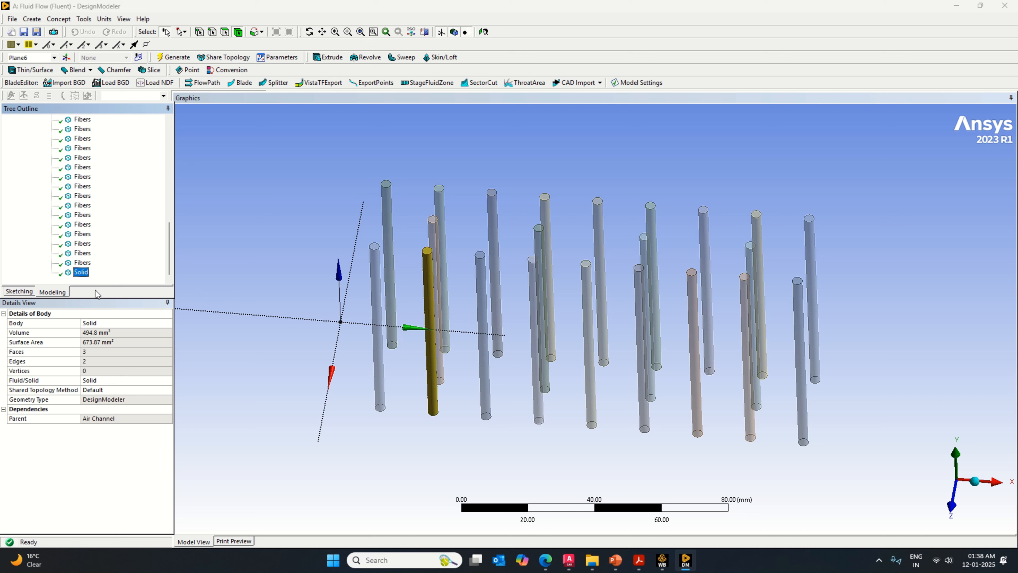
click(109, 322)
text(Fibers)
key(Return)
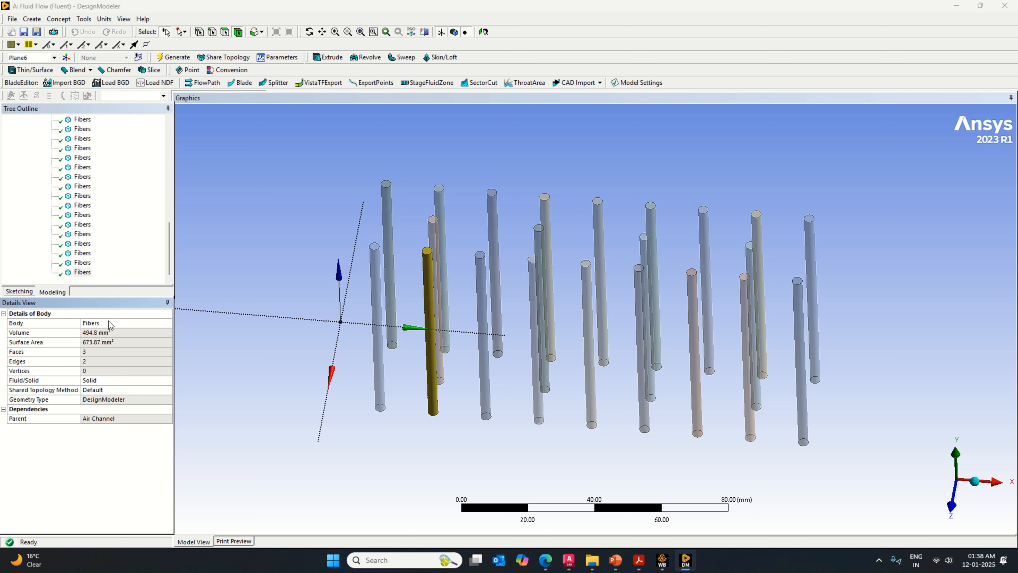
Step: Show all hidden bodies and orient the model to a front view facing the XY plane
right_click(256, 208)
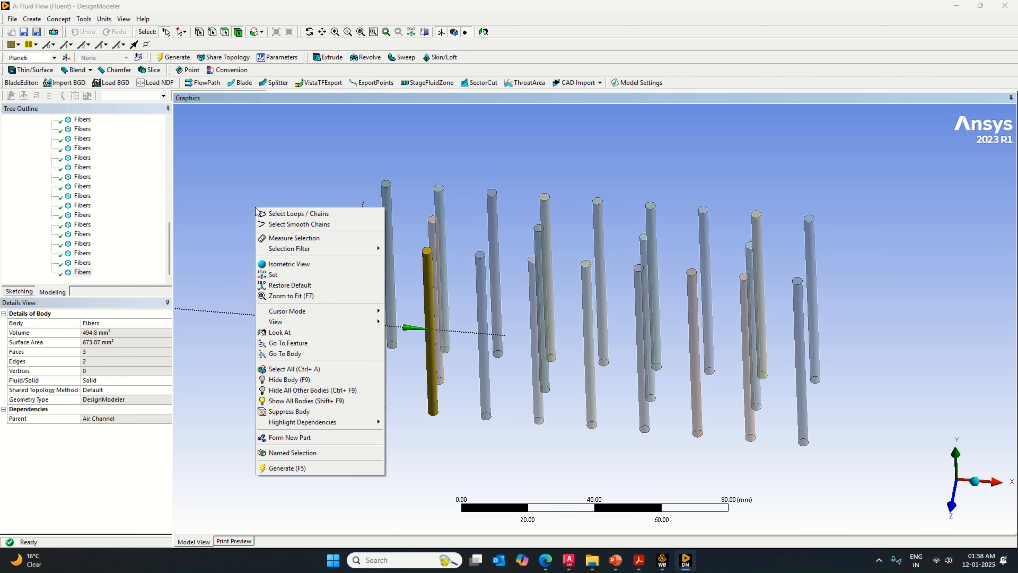
click(306, 402)
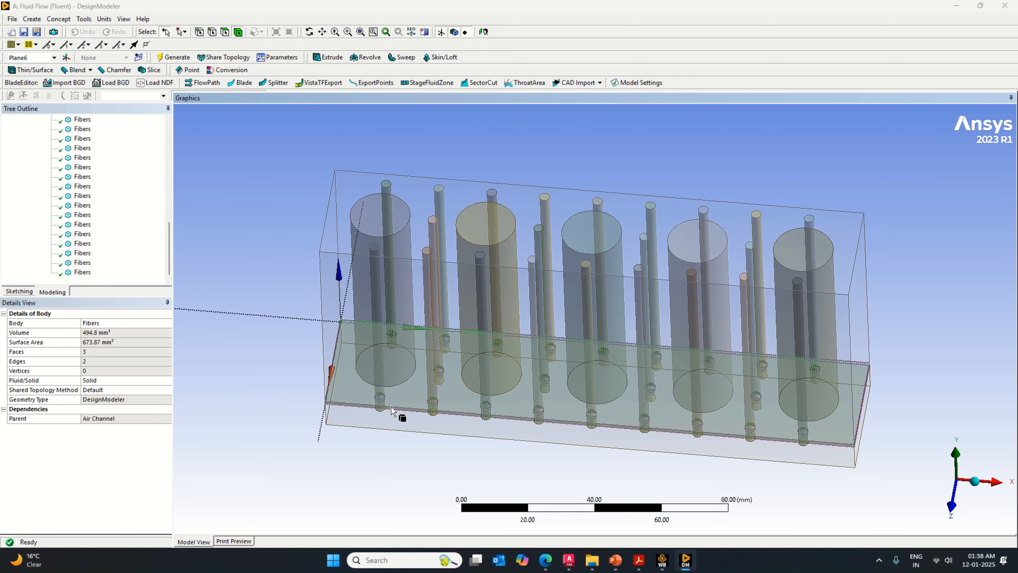
middle_drag(903, 347, 903, 305)
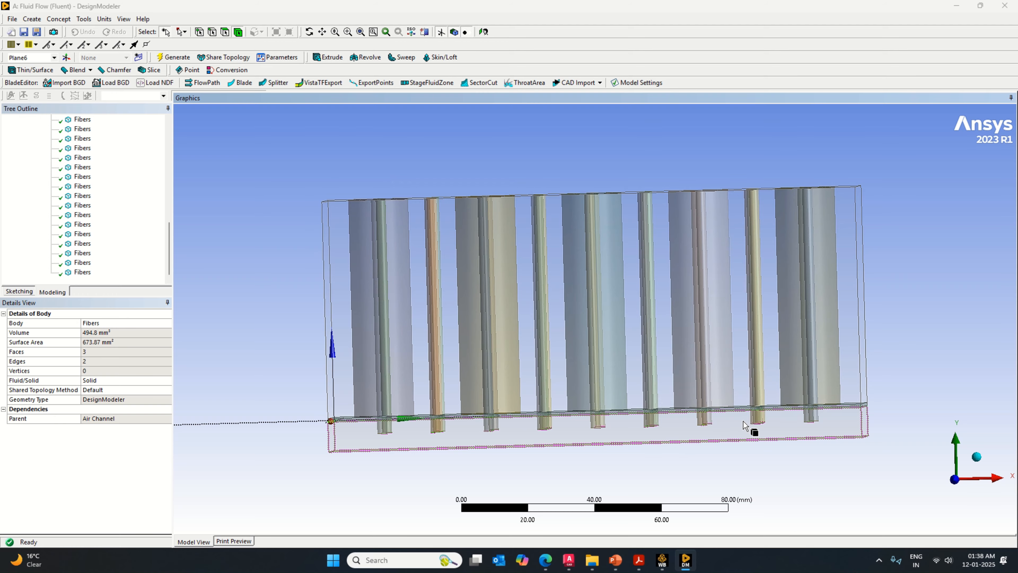
mouse_move(884, 366)
middle_down()
mouse_move(879, 351)
mouse_move(900, 355)
mouse_move(891, 352)
middle_up()
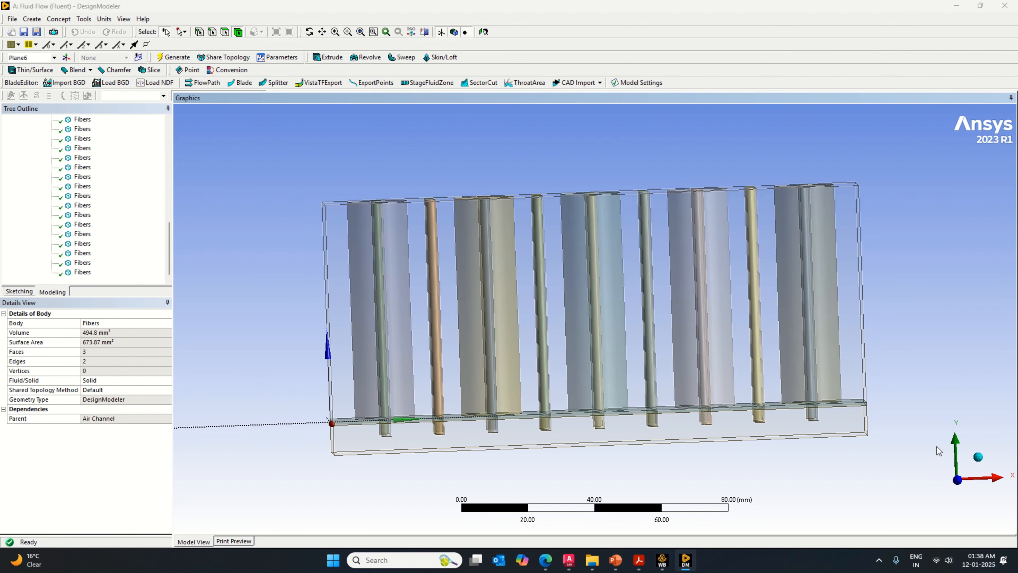
click(978, 457)
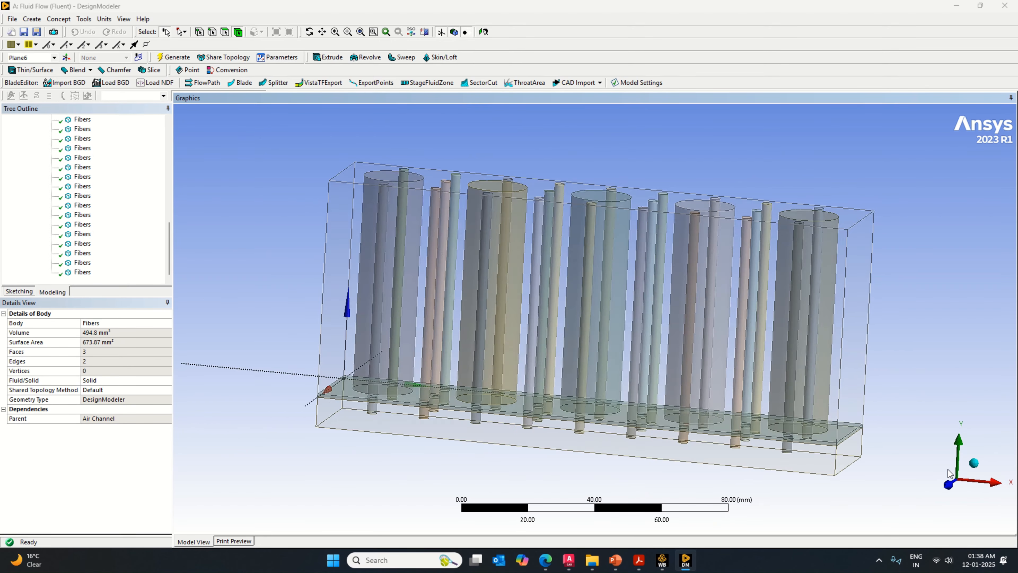
click(949, 481)
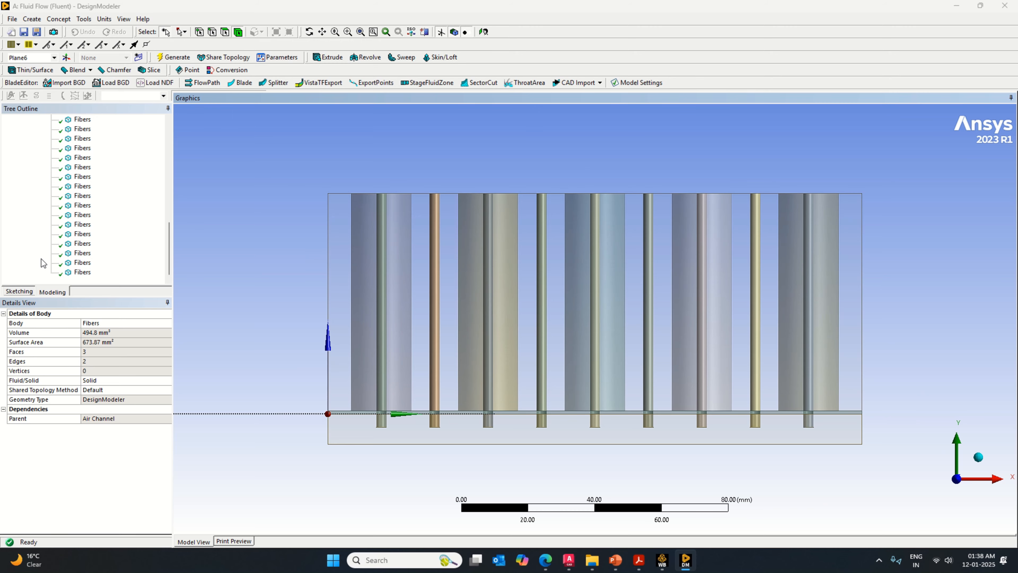
Step: Collapse the Fibers and Cell parts in the model tree
scroll(42, 260, up, 3)
click(37, 206)
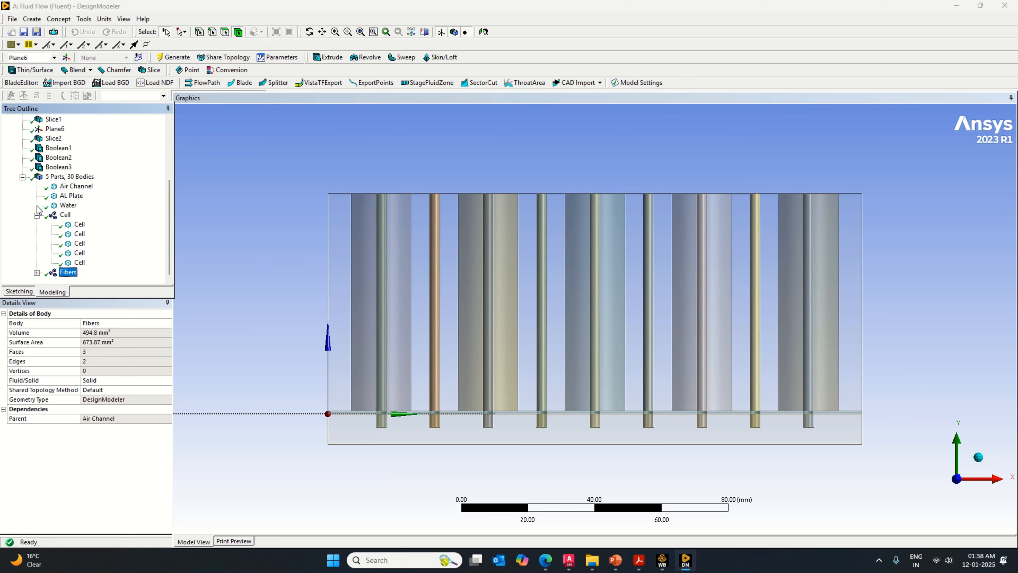
click(37, 216)
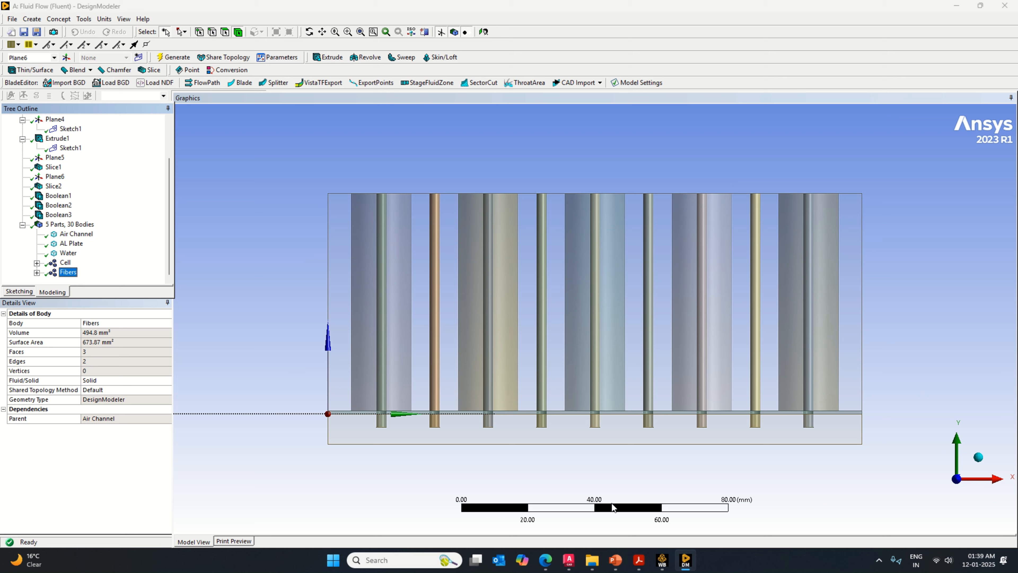
Step: Switch to Workbench, start saving the project, and browse to the Ansys Work folder on the D: drive
click(662, 560)
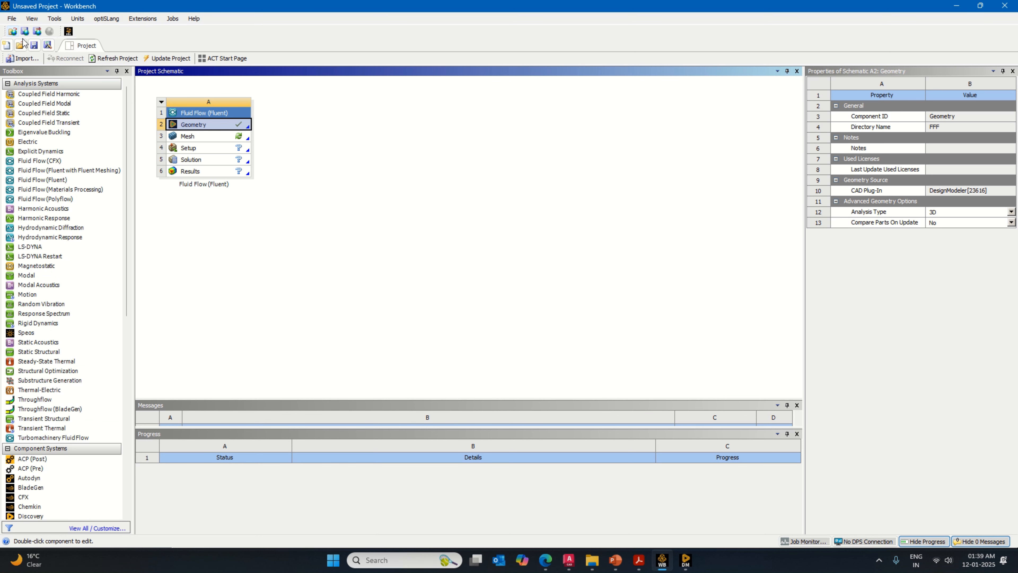
click(34, 45)
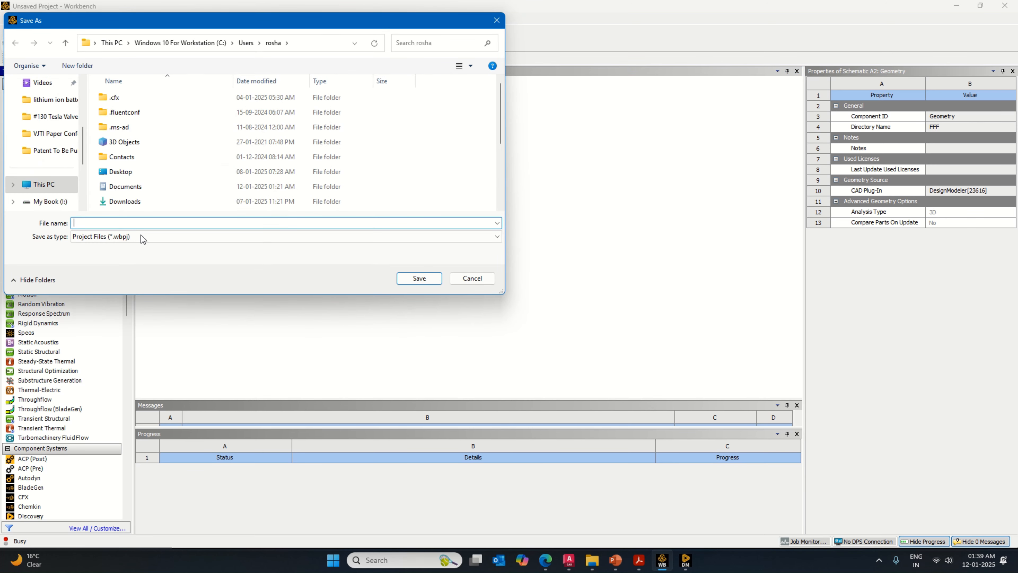
click(40, 185)
double_click(307, 108)
click(129, 132)
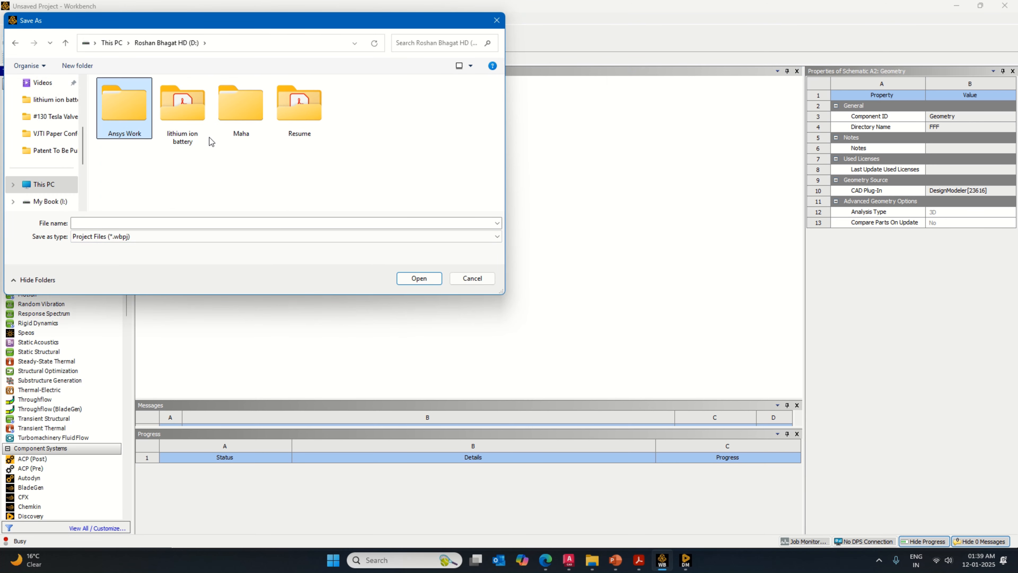
key(Return)
Step: Create a new folder inside Ansys Work and enter 5 Cells With Fiber as its name
right_click(221, 155)
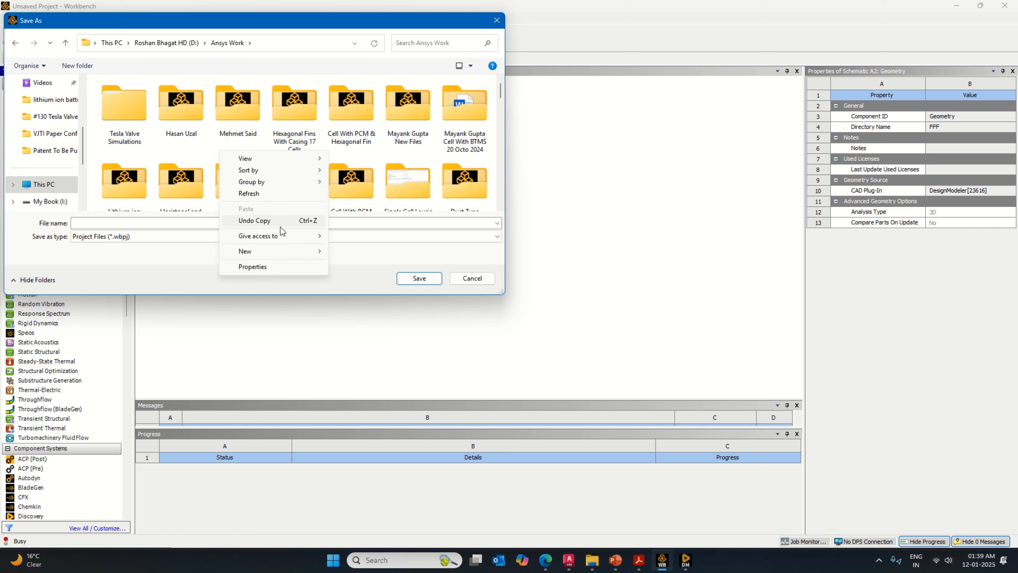
mouse_move(289, 250)
click(337, 251)
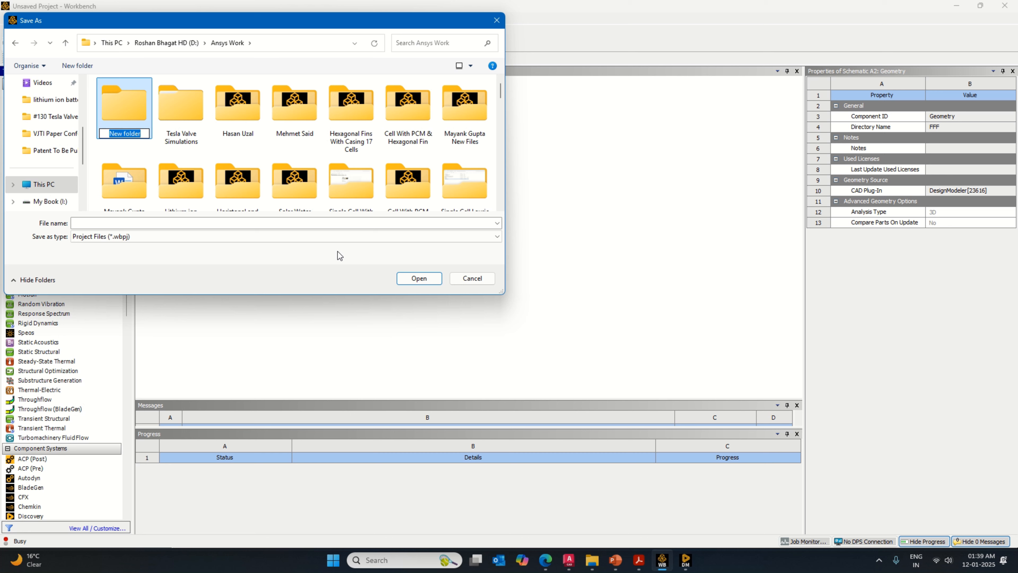
text(5)
key(Caps_Lock)
text(Cell)
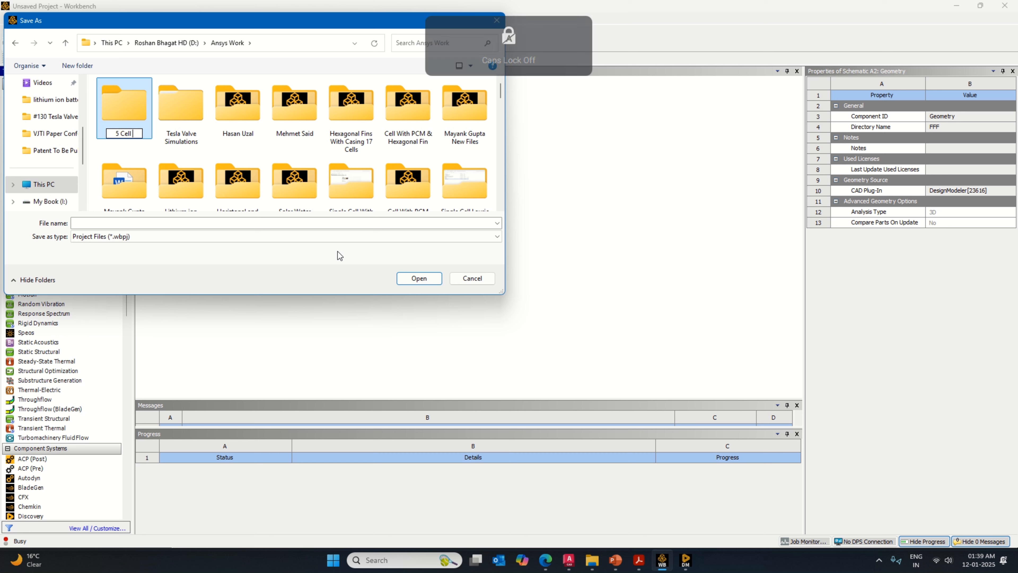
key(BackSpace)
text(s)
key(Caps_Lock)
text(W)
key(Caps_Lock)
text(ith)
key(Caps_Lock)
text(F)
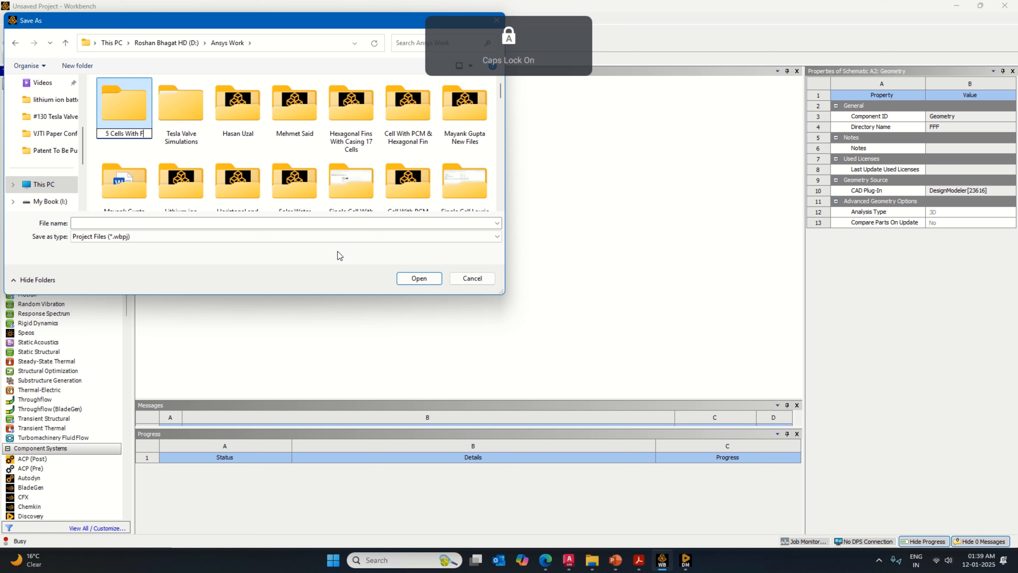
text(iber)
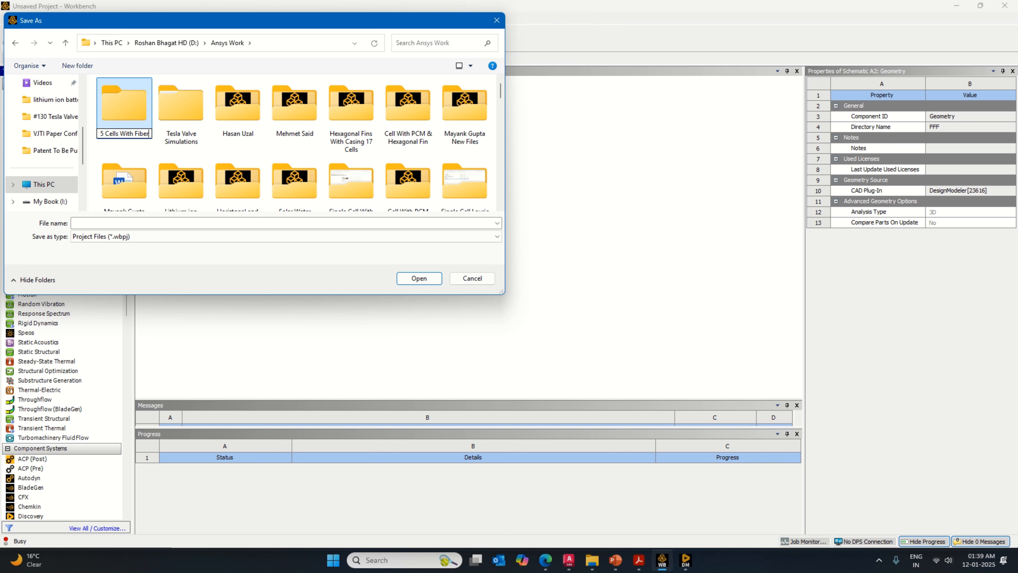
key(Caps_Lock)
text(F)
key(Caps_Lock)
text(or)
key(Caps_Lock)
text(Co)
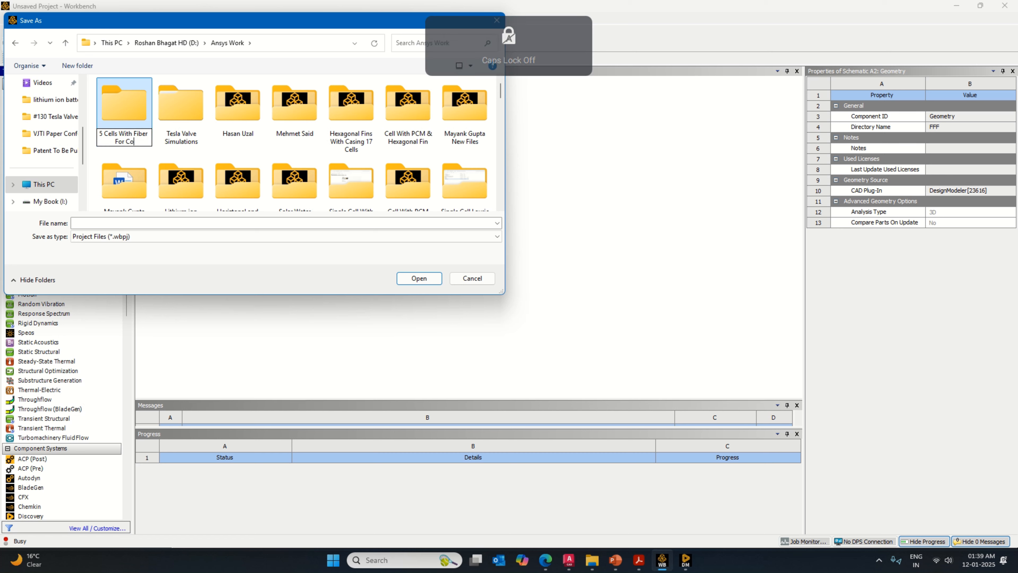
key(BackSpace)
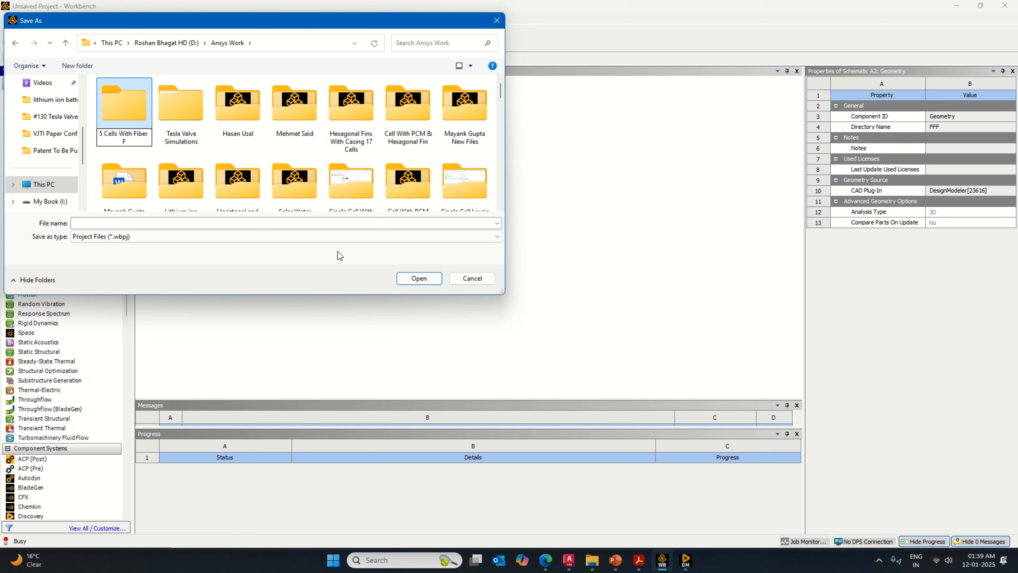
key(BackSpace)
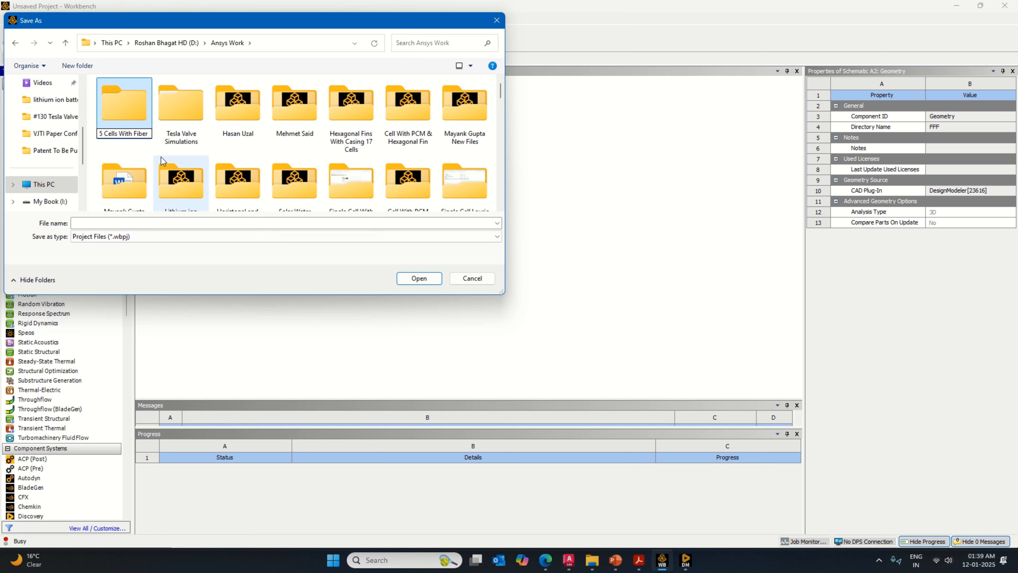
Step: Rename the new folder to 5 Lithium Cells With Fiber For Thermal Management and open it
key(Caps_Lock)
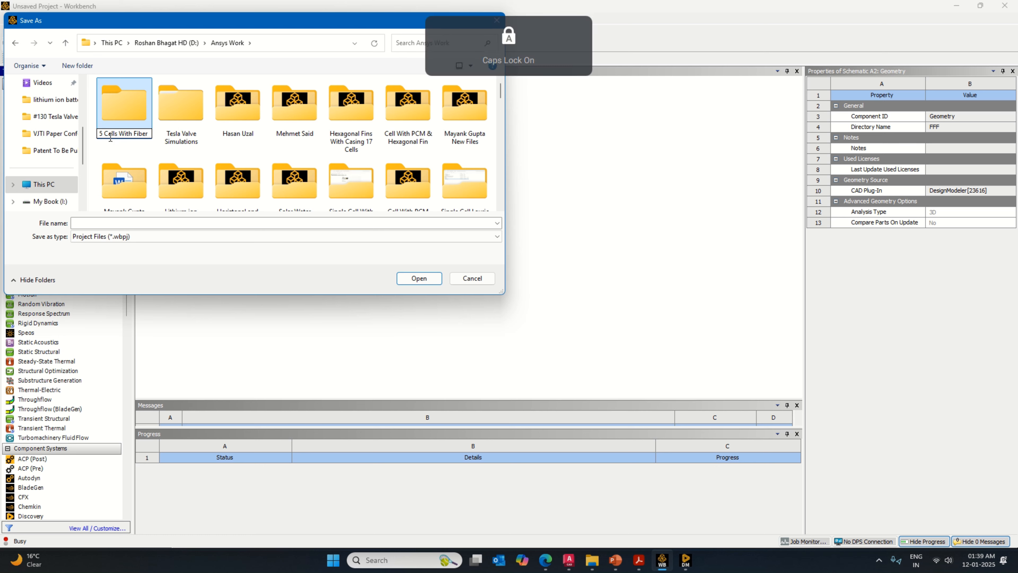
text(L)
key(Caps_Lock)
text(ithium)
key(Caps_Lock)
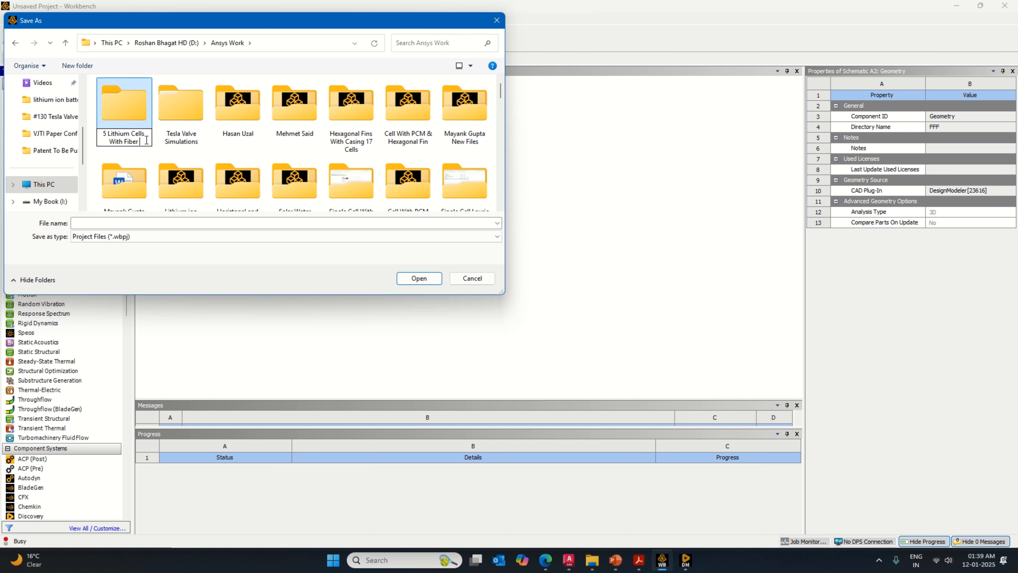
key(Caps_Lock)
text(fOR)
key(BackSpace)
key(BackSpace)
key(Caps_Lock)
text(or)
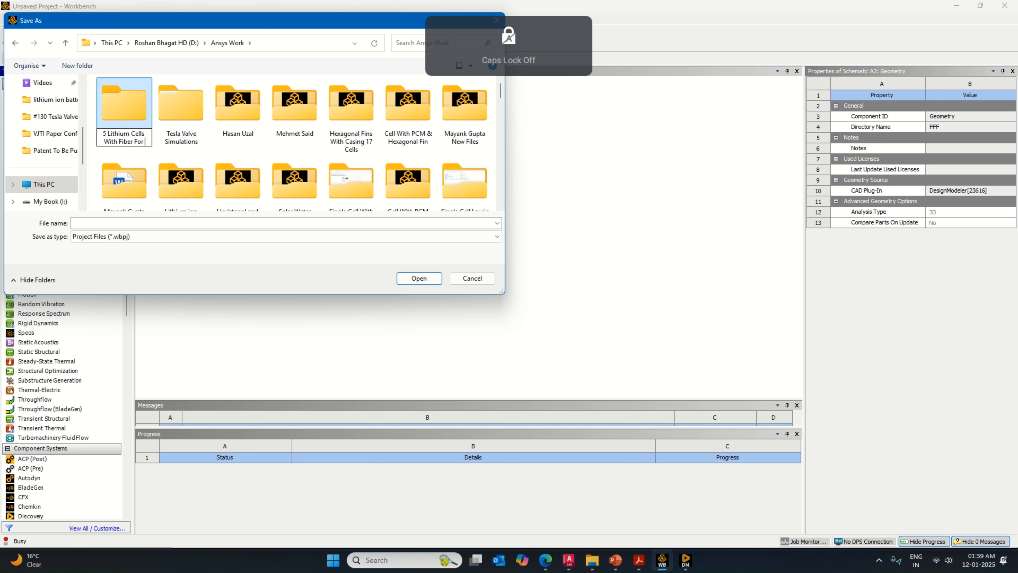
text( Thermal Management)
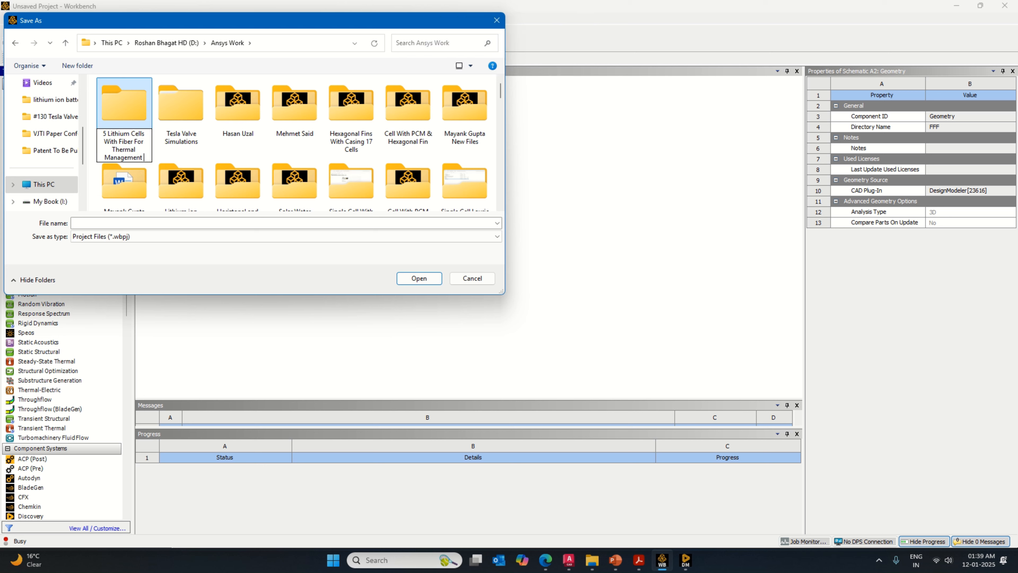
key(BackSpace)
key(Return)
key(Return)
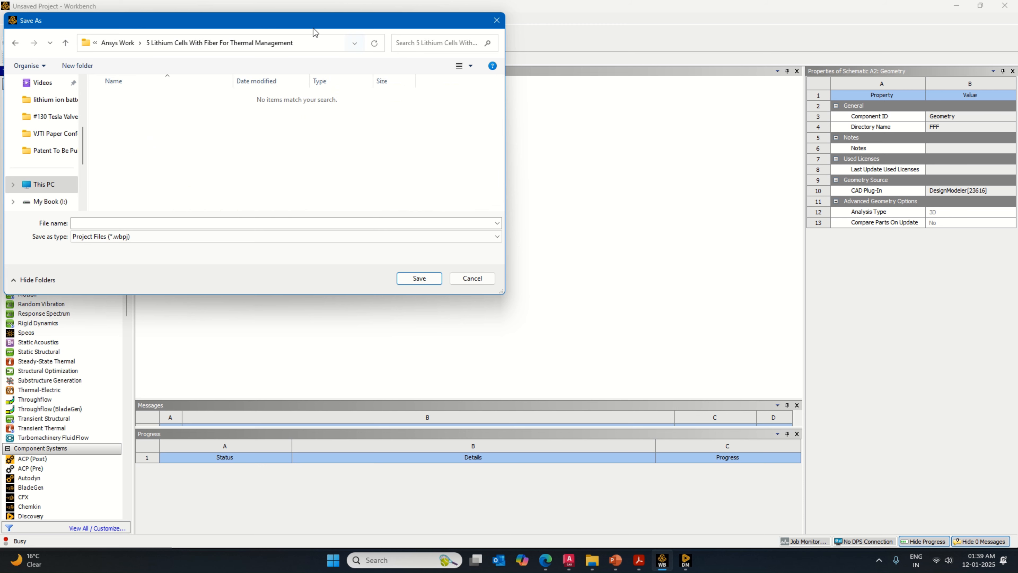
Step: Save the project in this folder under the file name 5 Lithium Cells With Fiber For Thermal Management
right_click(257, 46)
click(289, 63)
click(254, 219)
text(D:\Ansys Work\5 Lithium Cells With Fiber For Thermal Management)
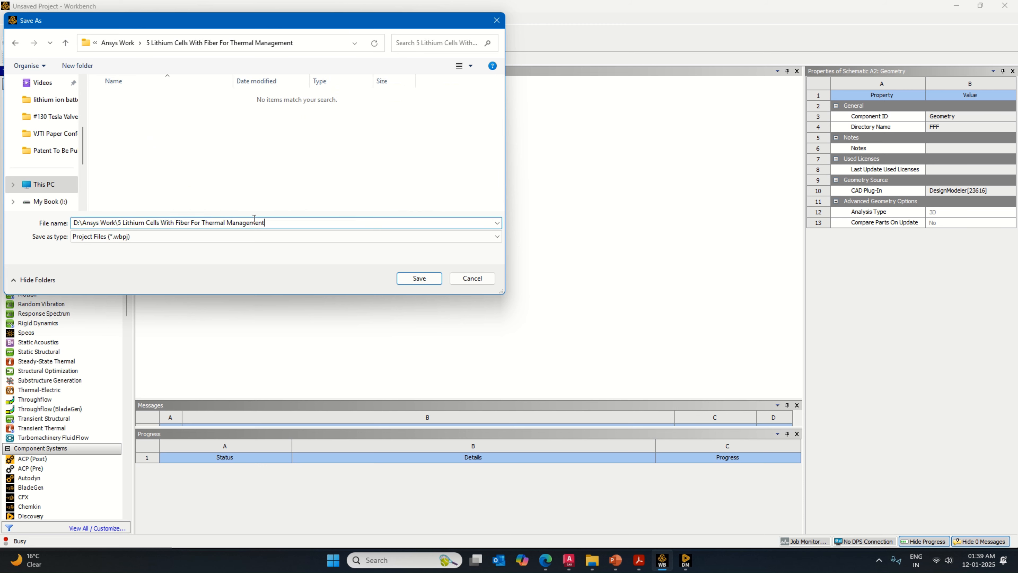
drag(119, 222, 28, 229)
key(BackSpace)
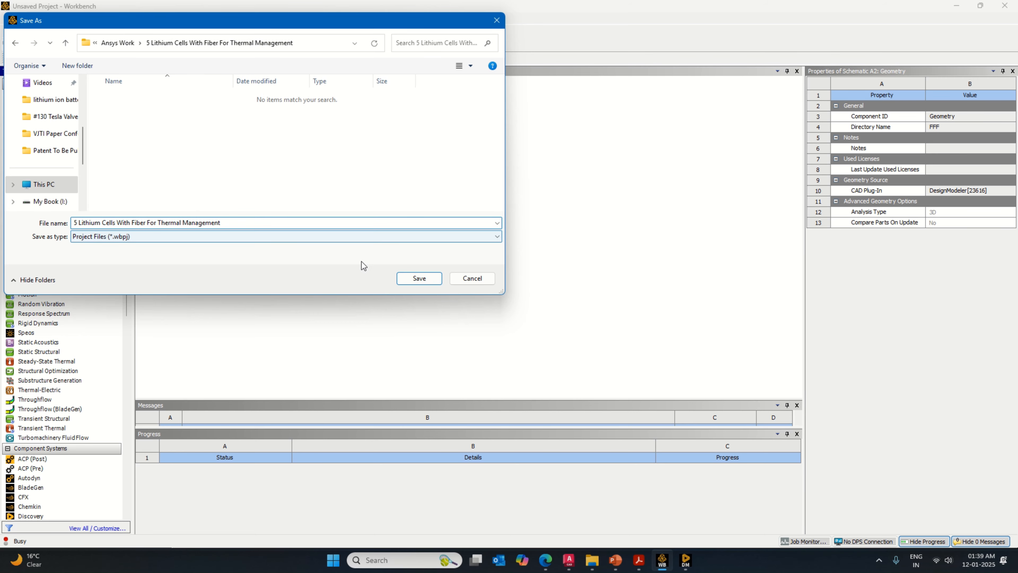
click(398, 275)
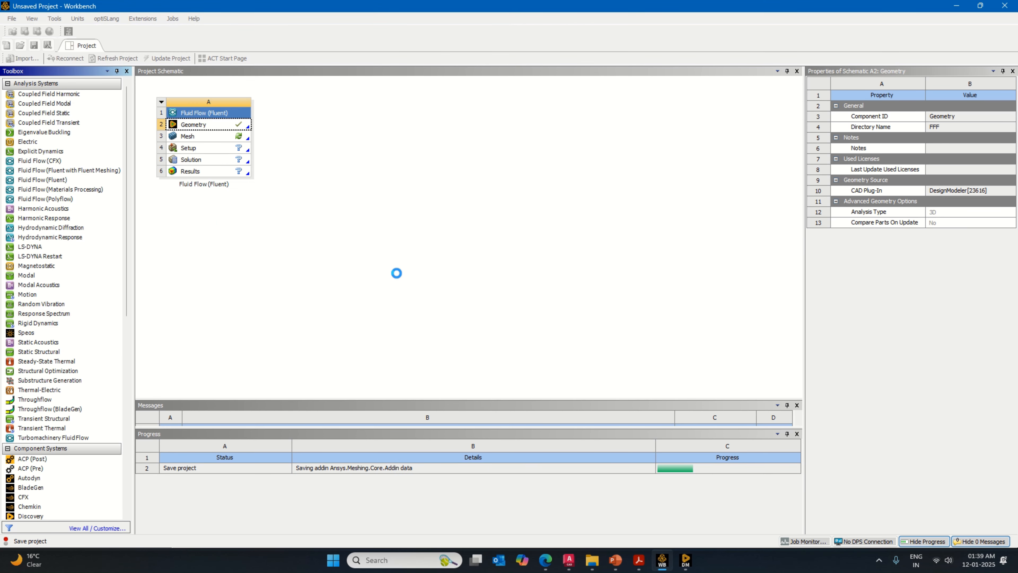
Step: Save the Workbench project once more under its existing name
click(569, 561)
click(570, 561)
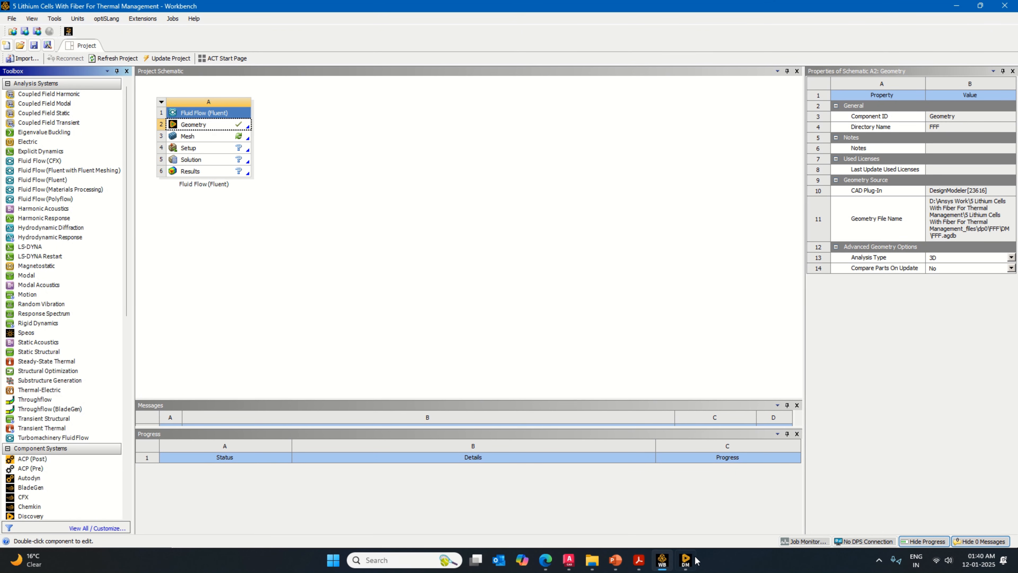
click(686, 560)
click(663, 561)
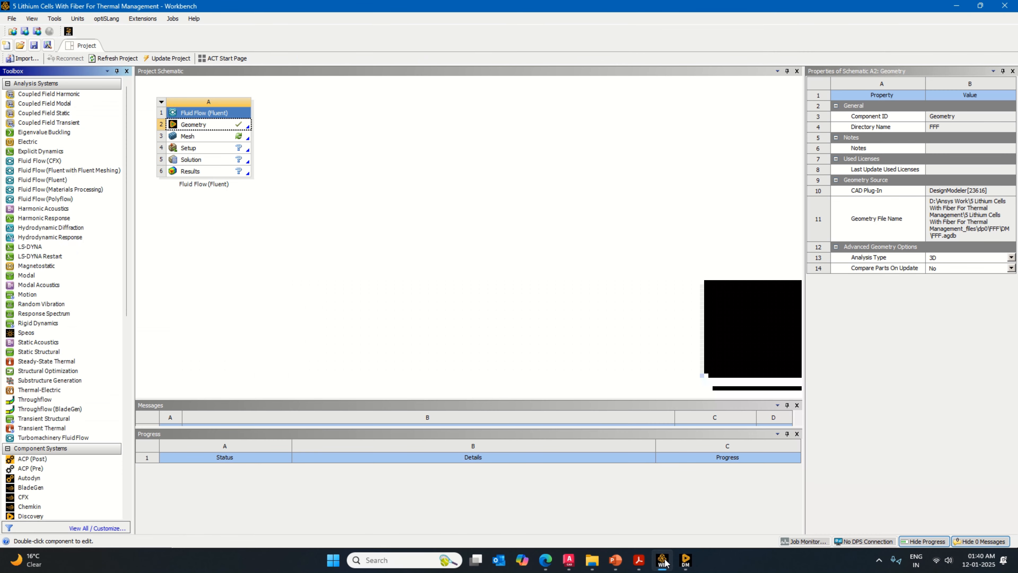
key(ctrl+s)
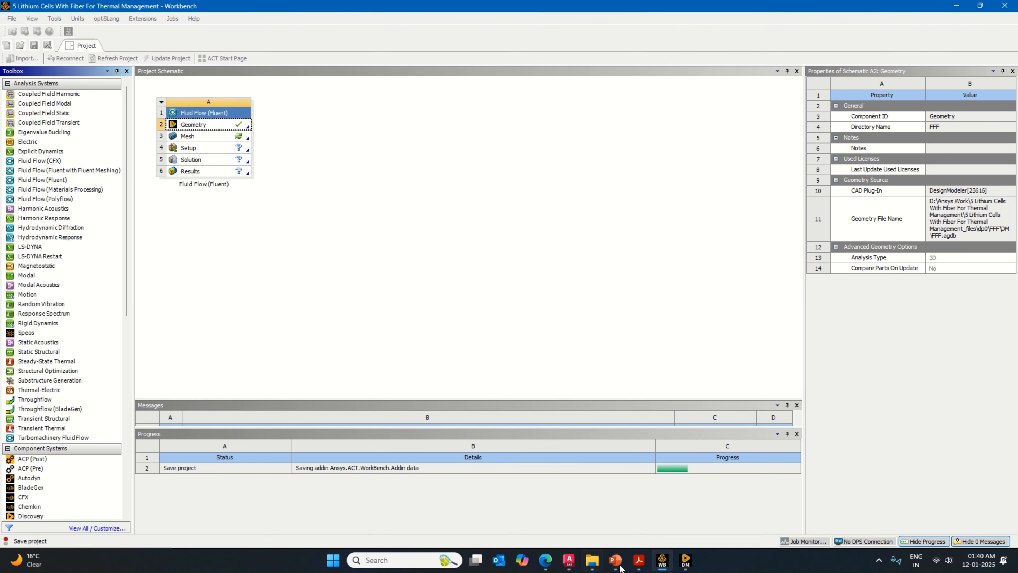
Step: Switch to DesignModeler and check the Cell, Fibers, Water, AL Plate and Air Channel entries by highlighting each in the model
click(687, 560)
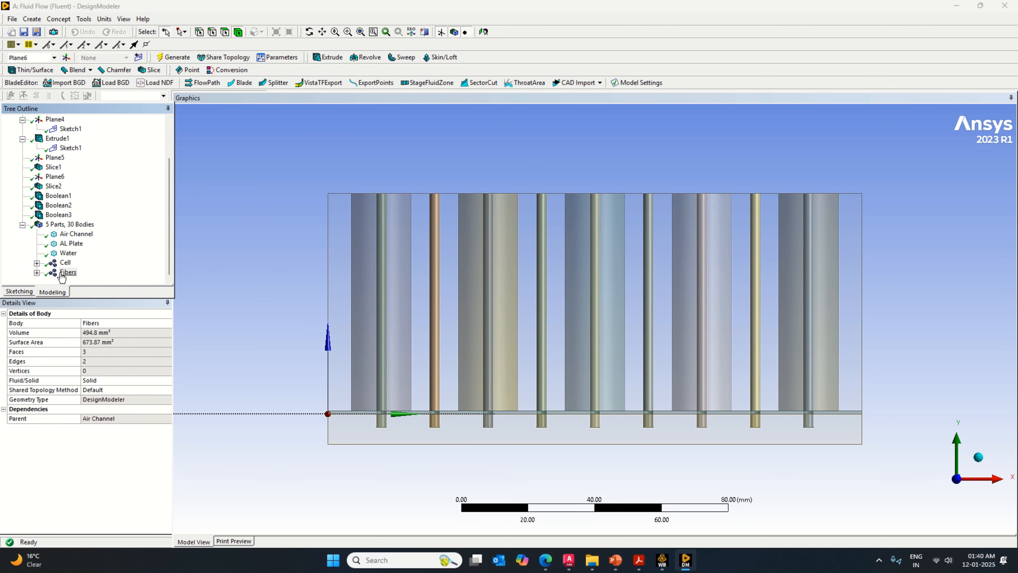
click(65, 263)
click(67, 273)
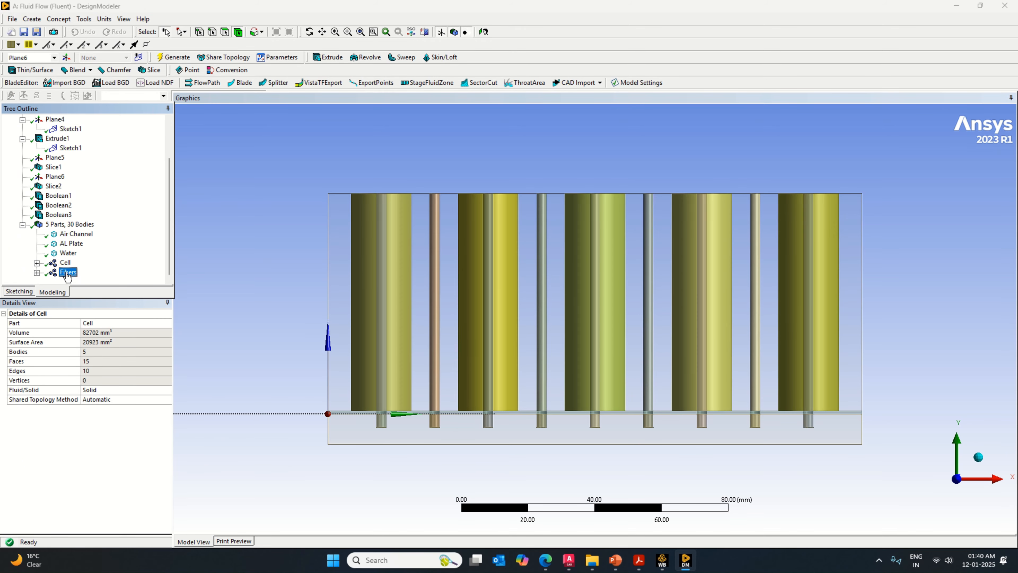
click(69, 254)
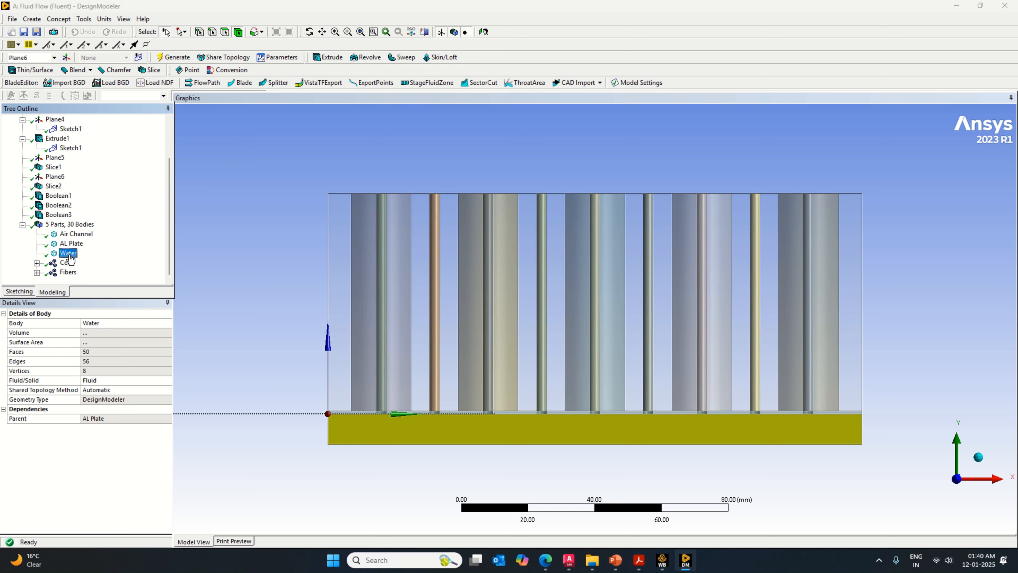
click(76, 245)
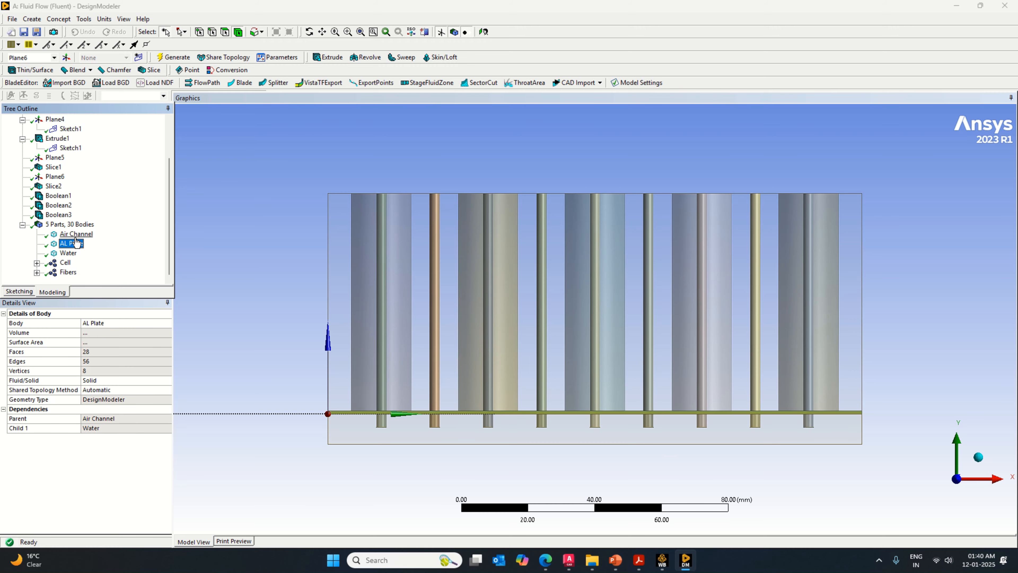
click(76, 234)
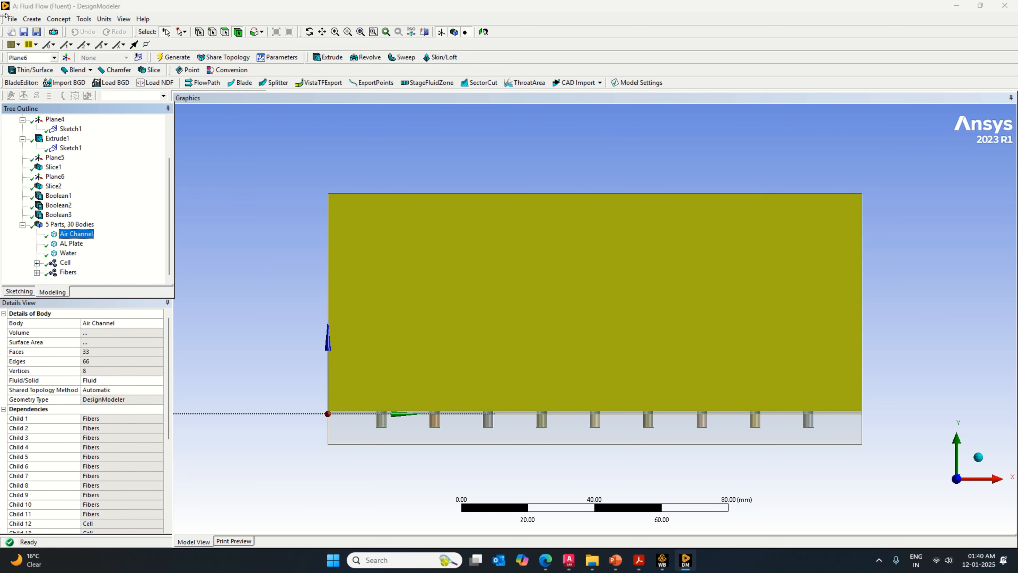
Step: Close DesignModeler and open the Mesh component of the Fluid Flow (Fluent) system in Meshing
click(13, 18)
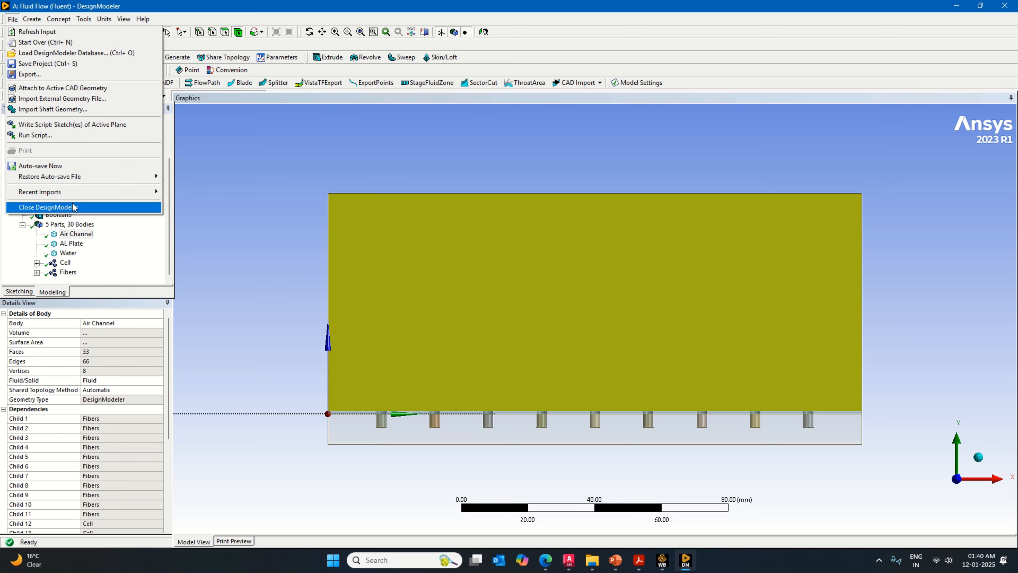
click(74, 207)
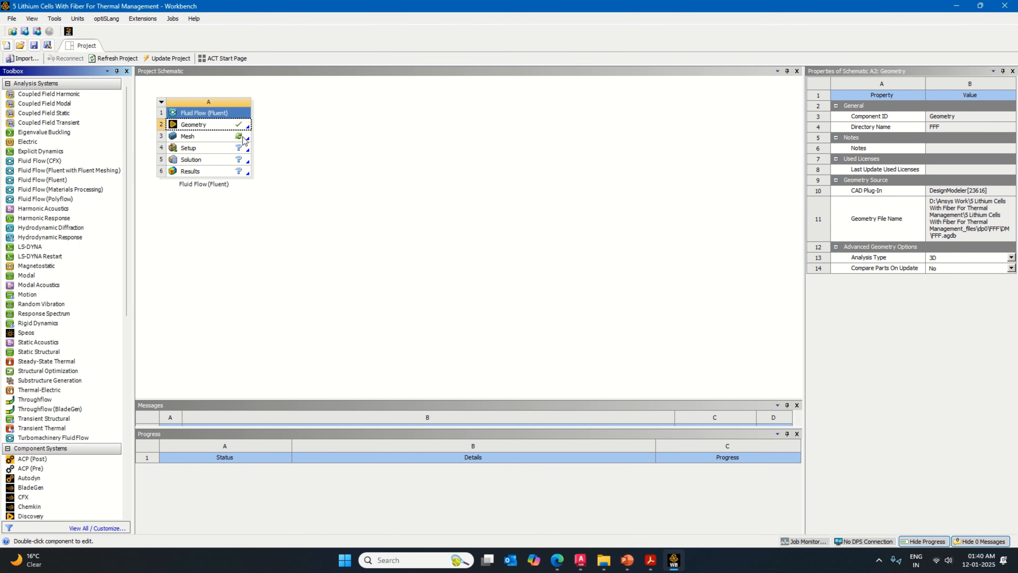
right_click(243, 140)
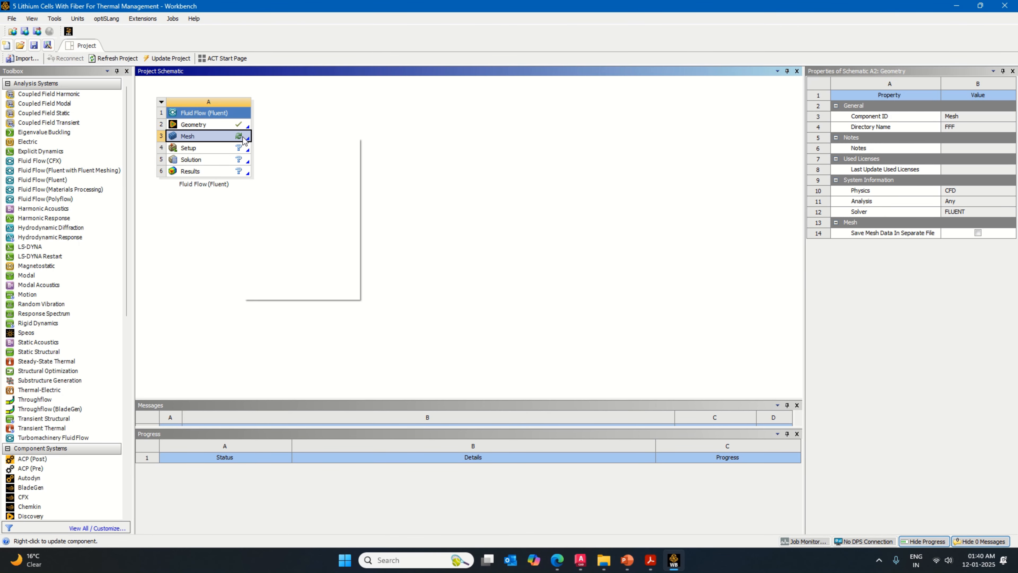
click(281, 208)
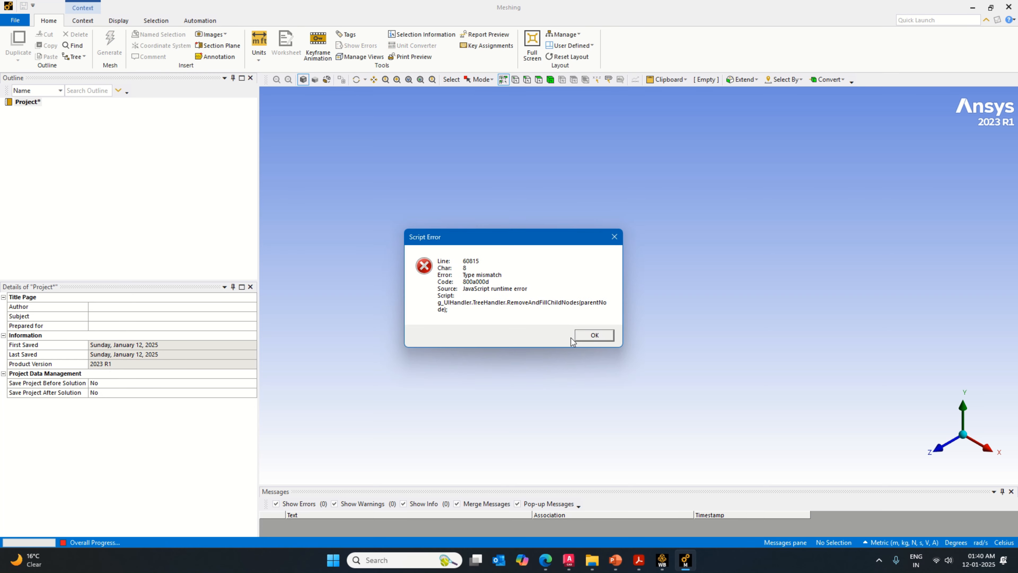
click(594, 336)
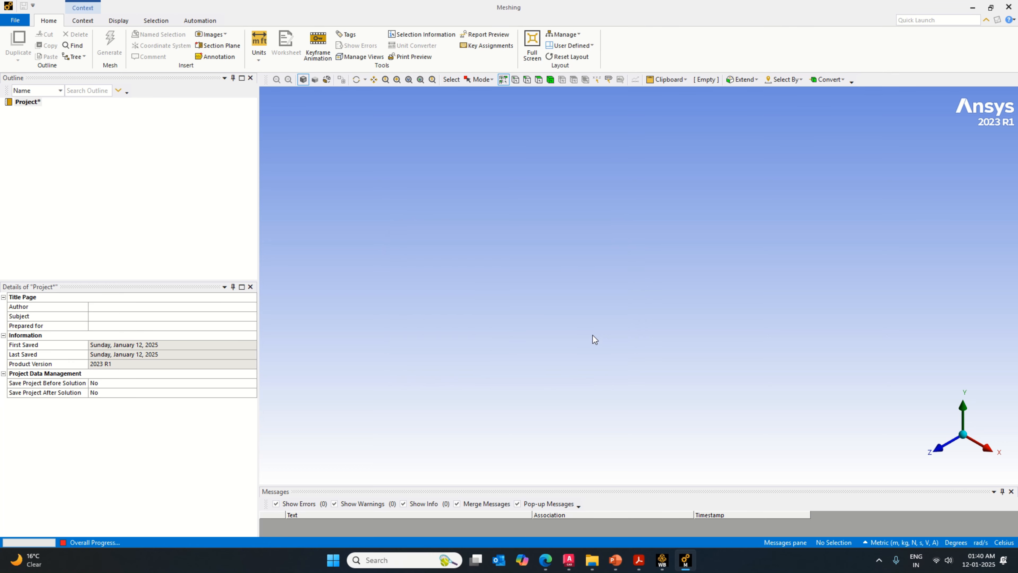
Step: Close Meshing, reopen the Mesh component from the Workbench schematic and fit the battery model in the view
click(15, 20)
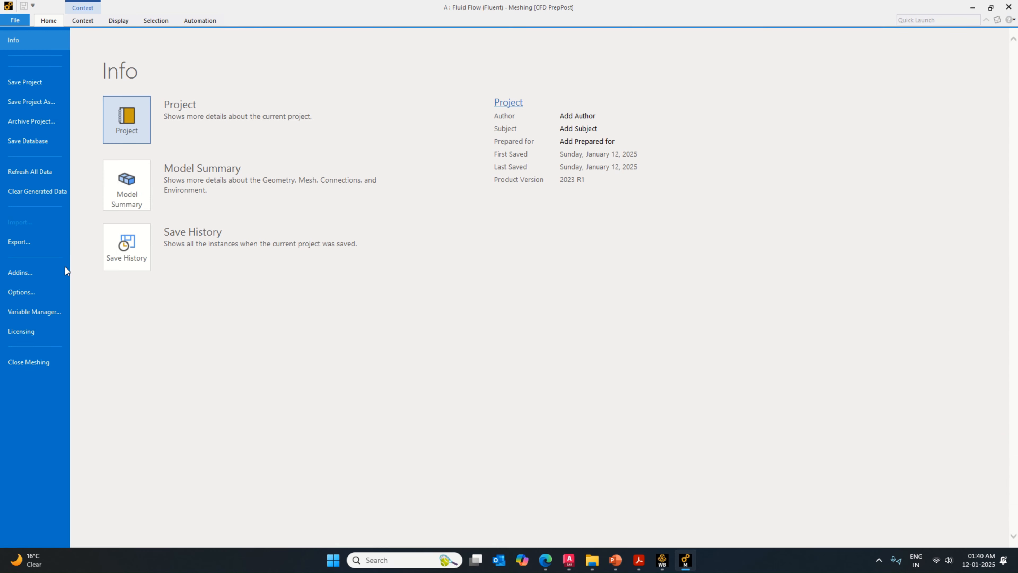
click(54, 363)
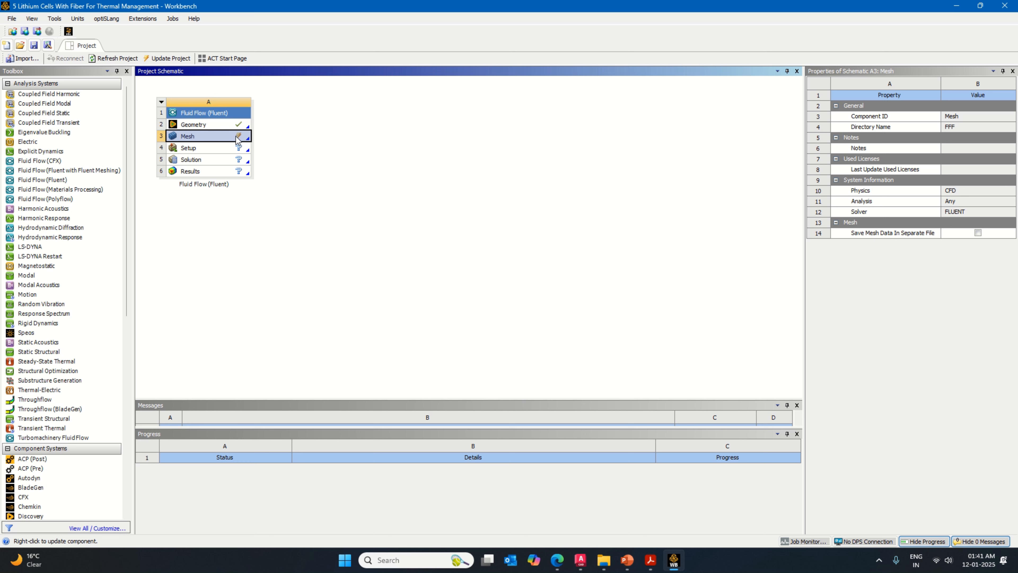
right_click(237, 139)
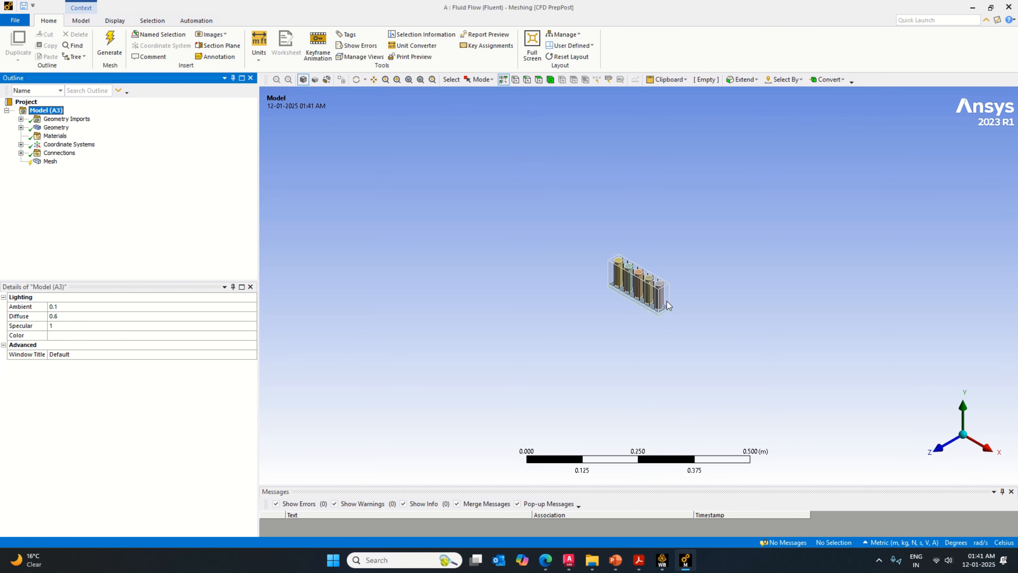
click(408, 79)
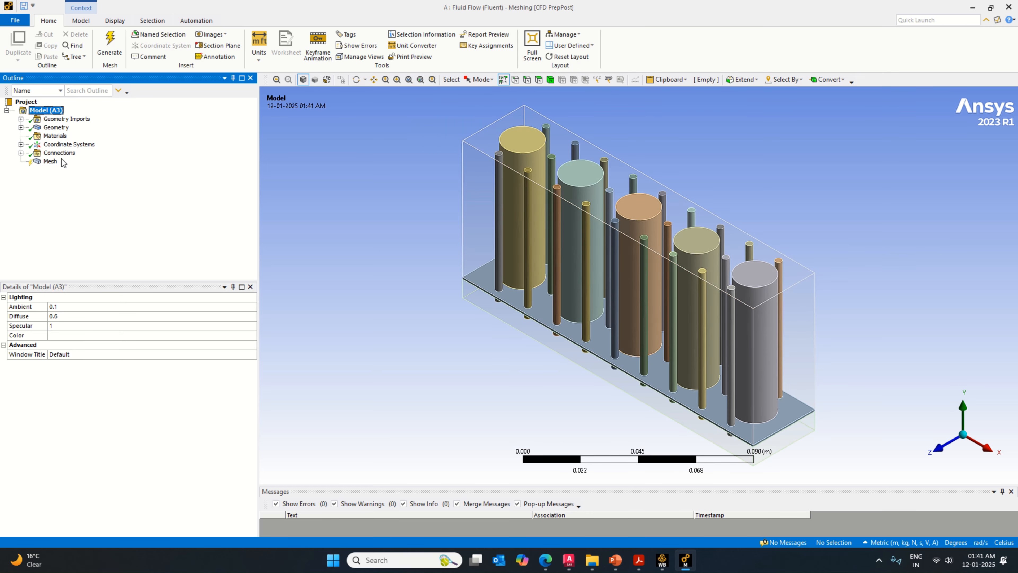
Step: Generate the mesh with the default element size and expand the mesh statistics
click(47, 162)
right_click(46, 163)
click(90, 191)
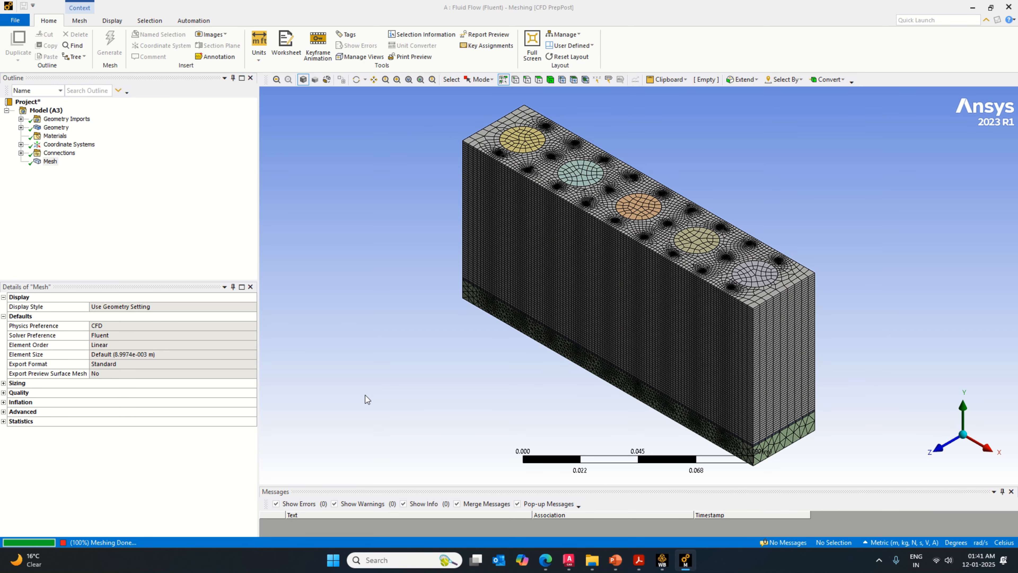
scroll(800, 395, up, 3)
scroll(800, 391, down, 2)
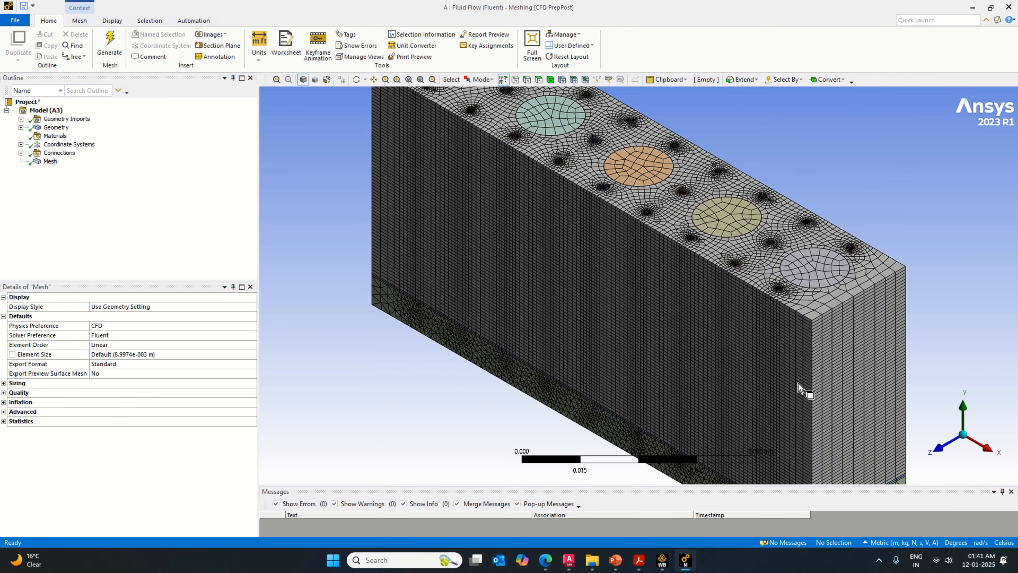
click(4, 420)
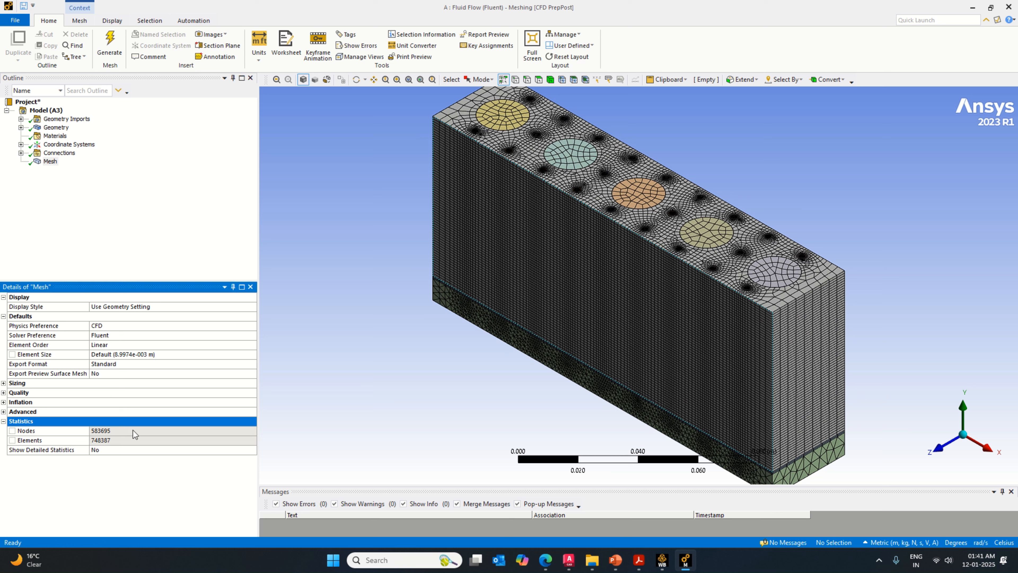
Step: Set the mesh element size to 0.005 m and regenerate the mesh
click(147, 354)
text(0)
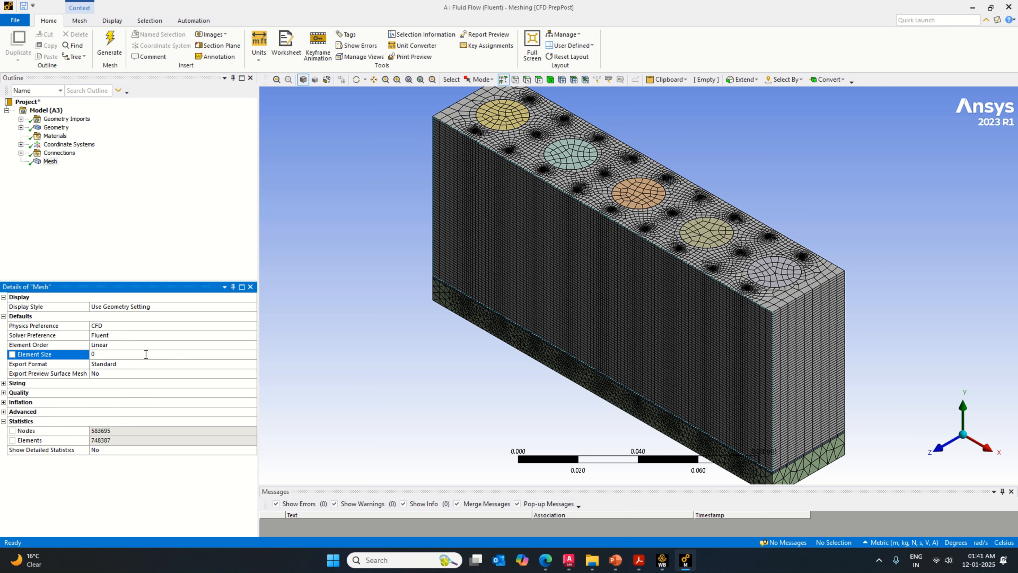
text(.005)
click(49, 164)
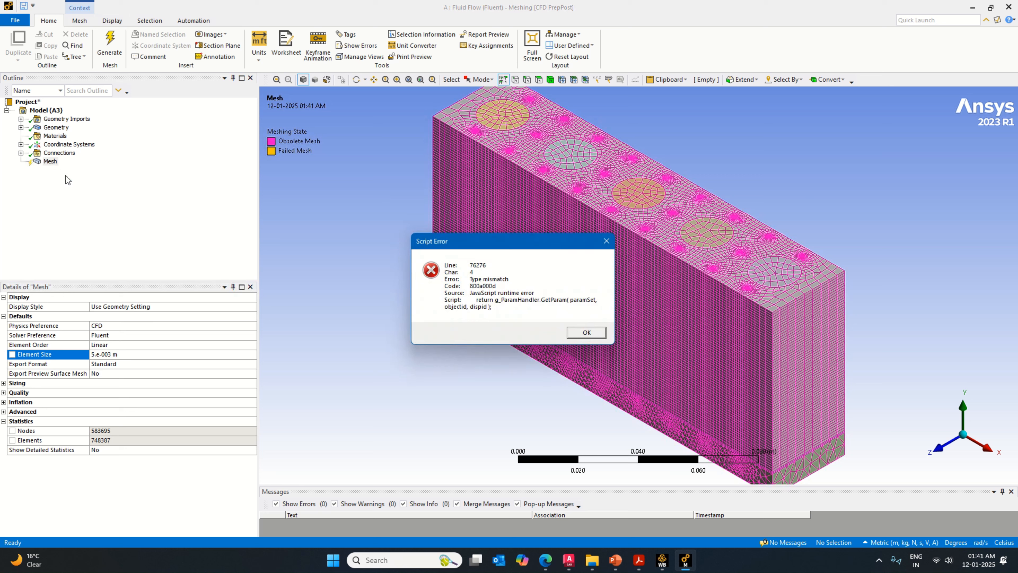
click(586, 332)
click(52, 163)
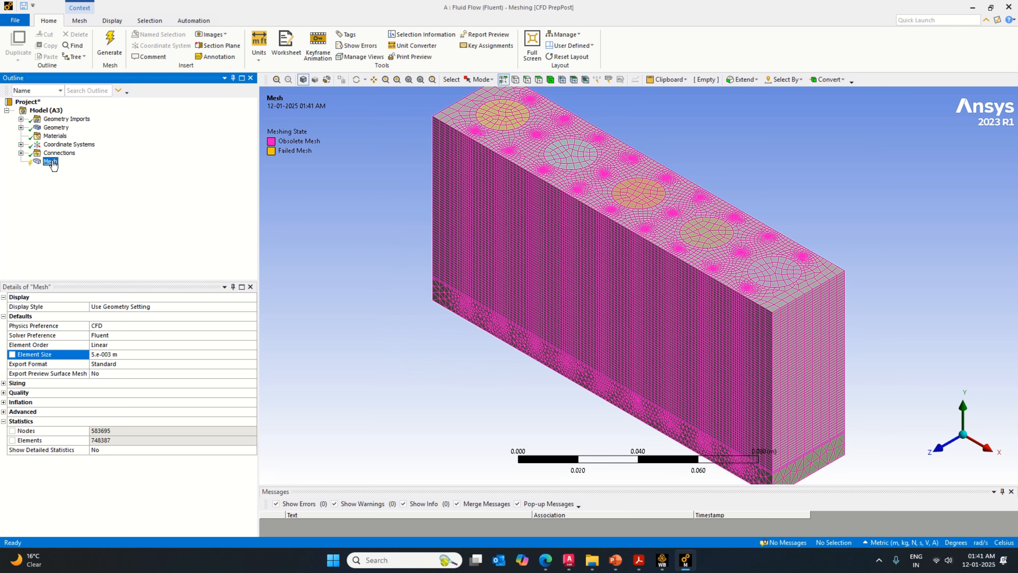
right_click(52, 164)
click(86, 193)
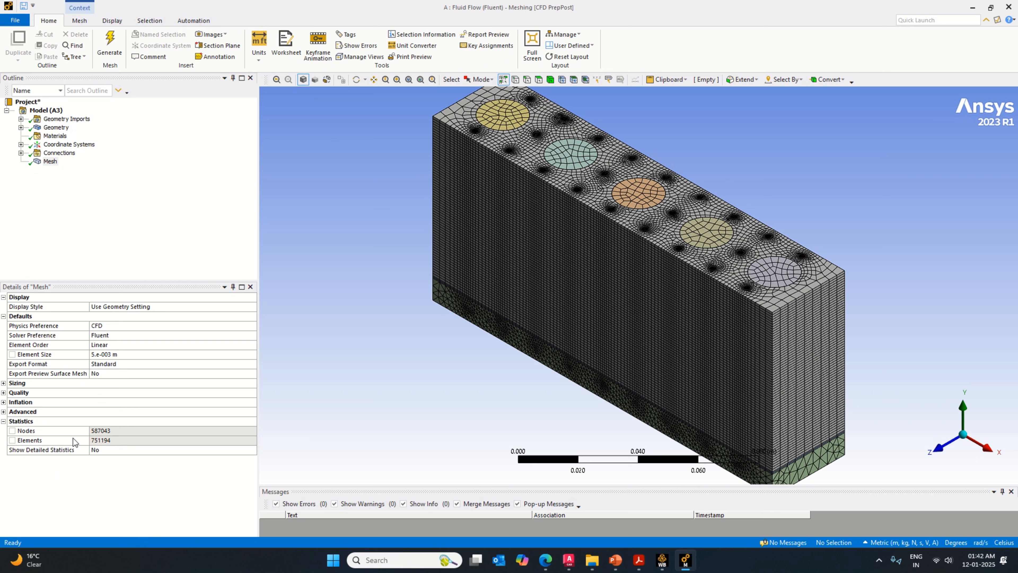
Step: Set the mesh element size to 0.00125 m, regenerate the mesh and inspect it up close
click(138, 354)
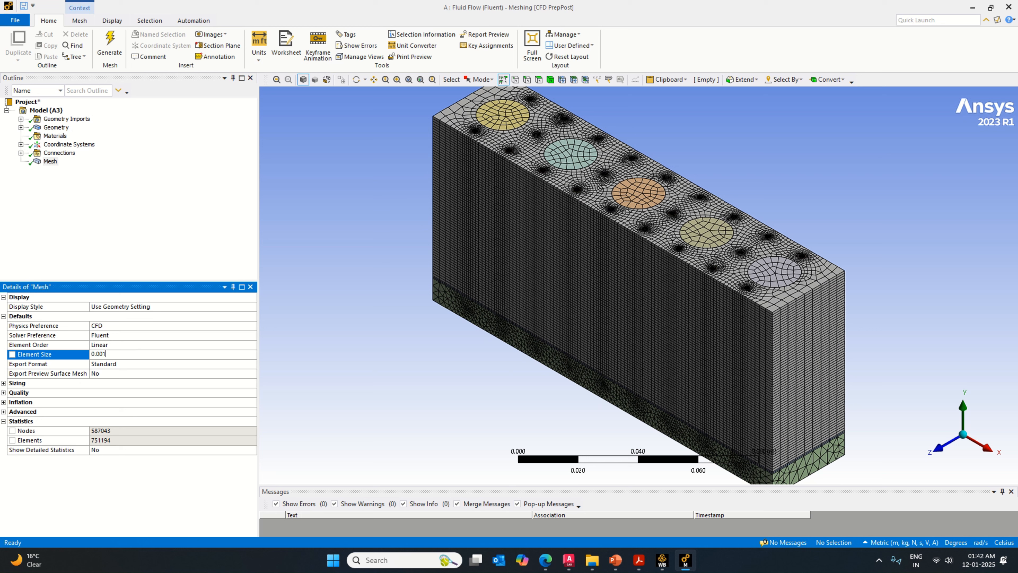
text(0.00125)
right_click(48, 162)
click(83, 193)
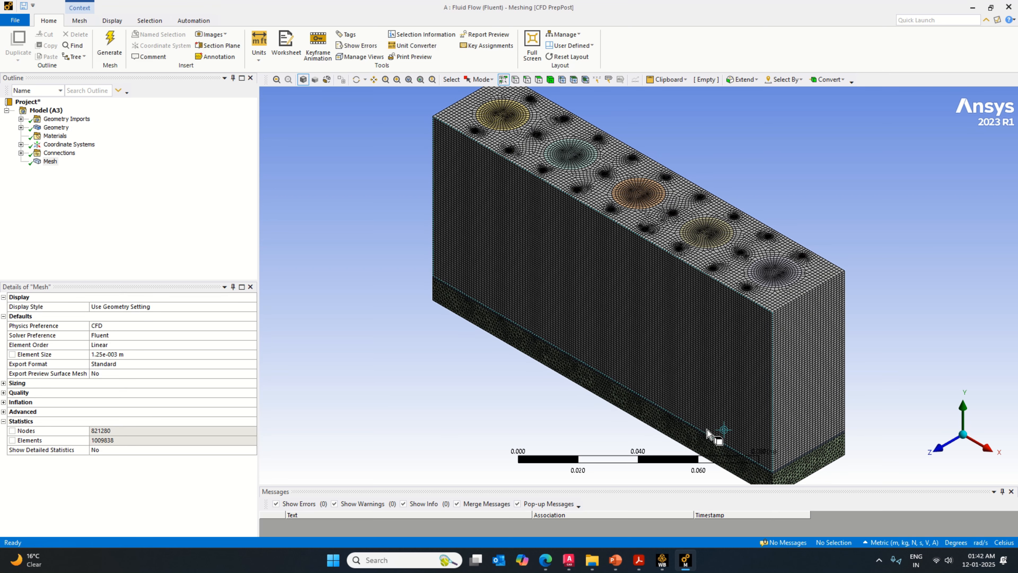
scroll(762, 425, up, 2)
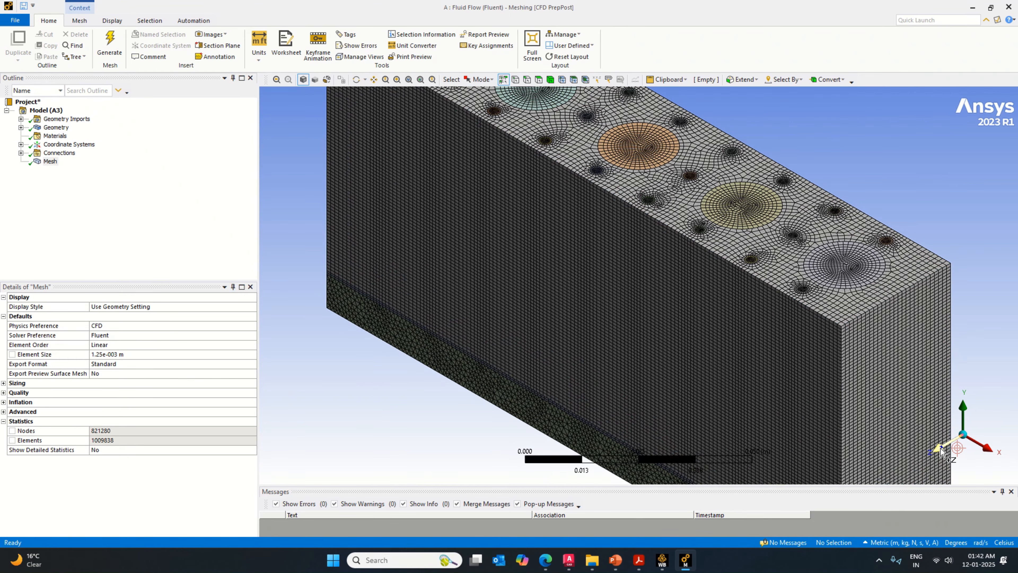
Step: Set the mesh element size to 0.001 m and regenerate the mesh after checking it from the top
click(940, 451)
click(964, 398)
scroll(838, 383, up, 2)
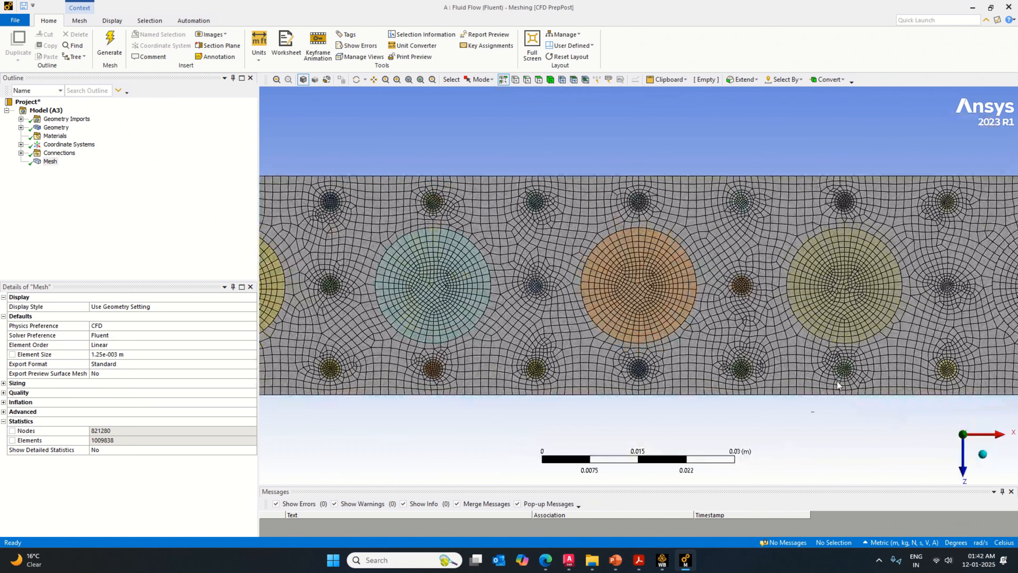
scroll(838, 382, down, 2)
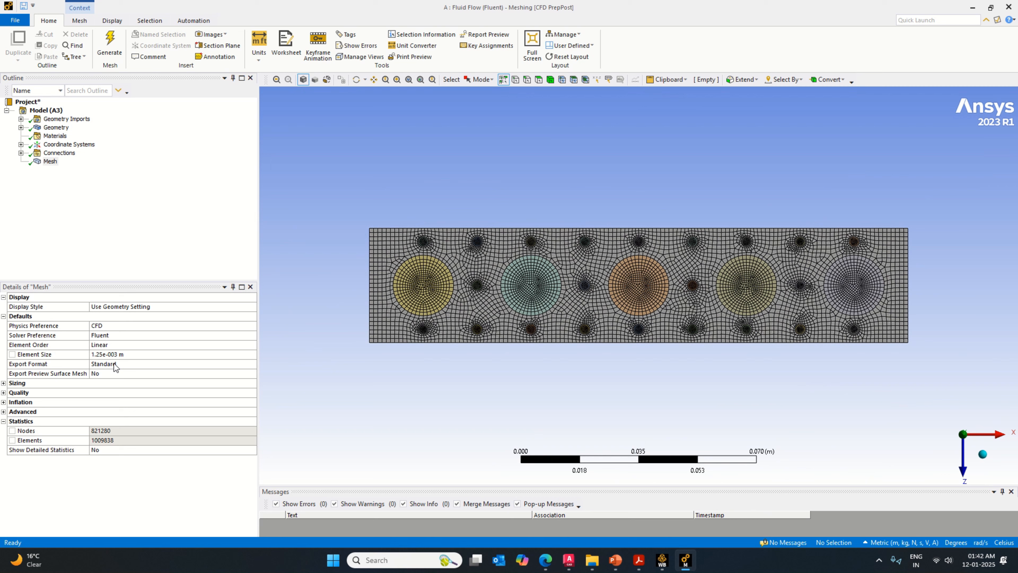
click(118, 354)
key(BackSpace)
key(BackSpace)
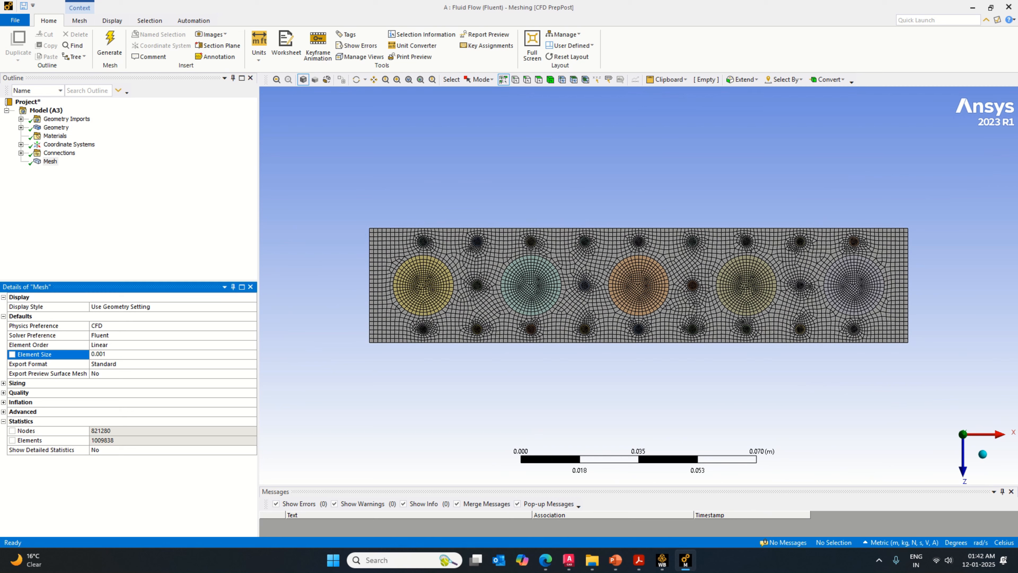
right_click(50, 161)
click(91, 196)
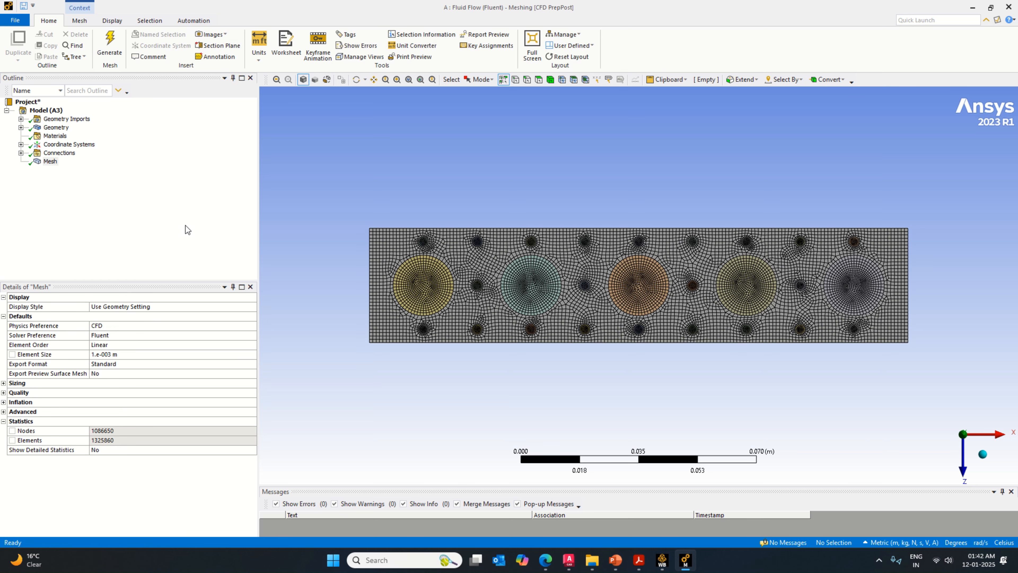
Step: Set the mesh element size to 0.0005 m, regenerate the mesh and inspect the top face up close
click(132, 355)
click(131, 354)
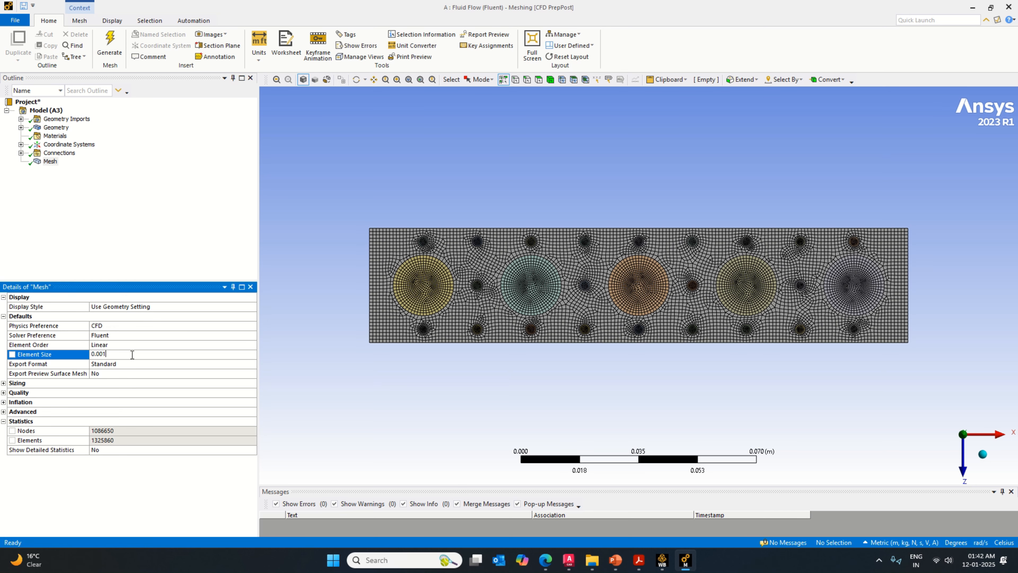
text(05)
right_click(50, 162)
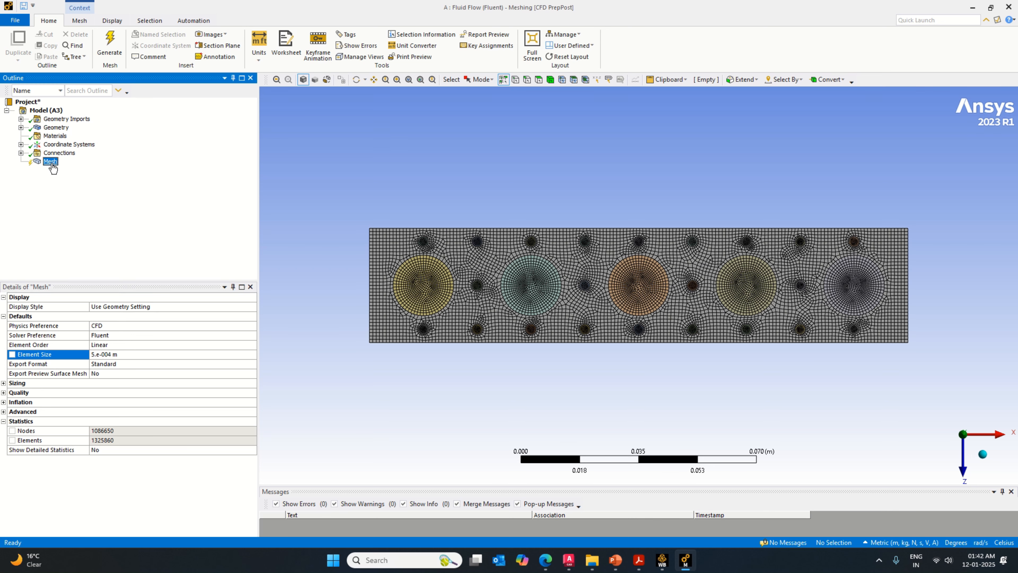
click(93, 195)
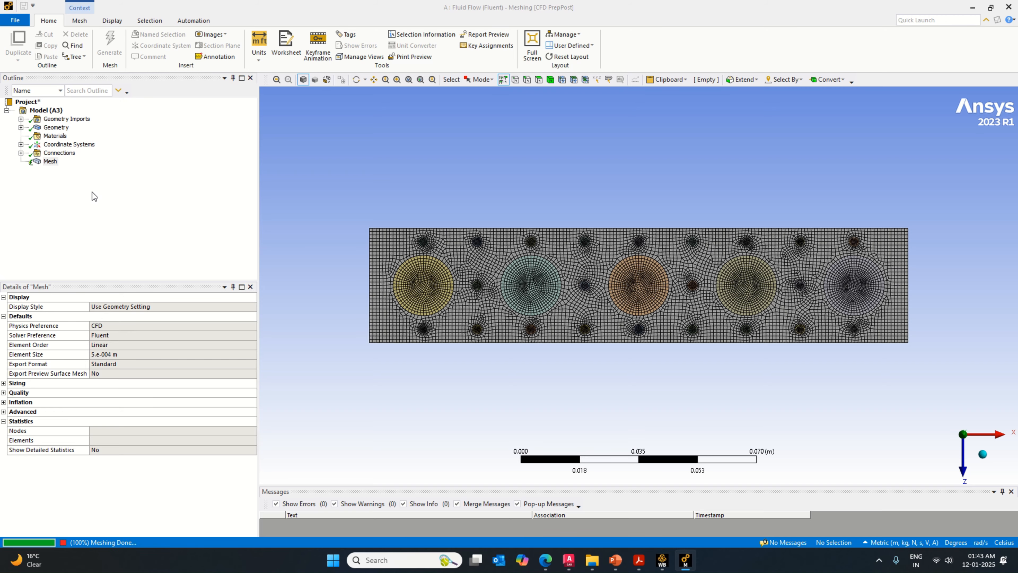
scroll(631, 341, up, 5)
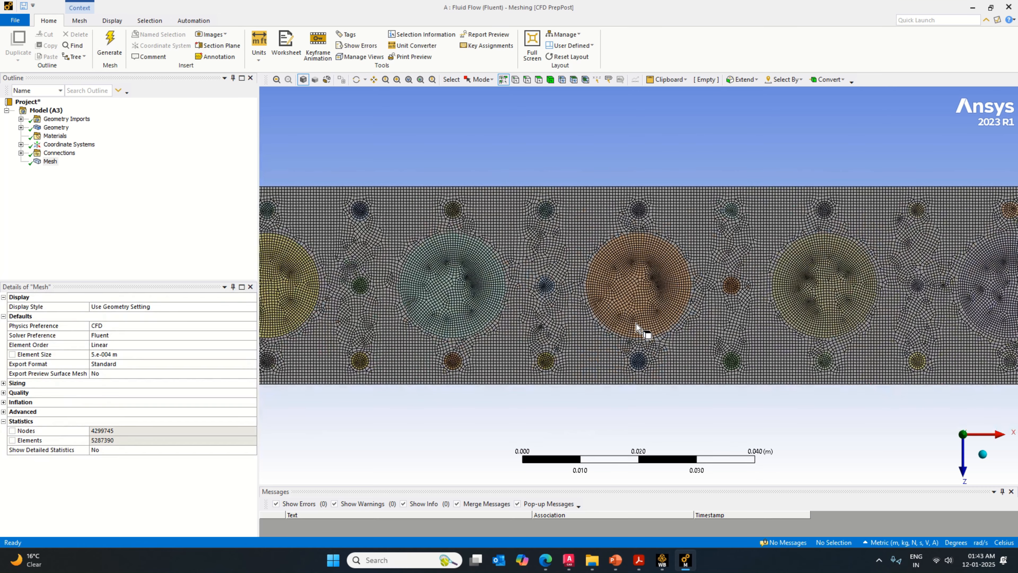
scroll(641, 330, down, 3)
scroll(769, 326, up, 5)
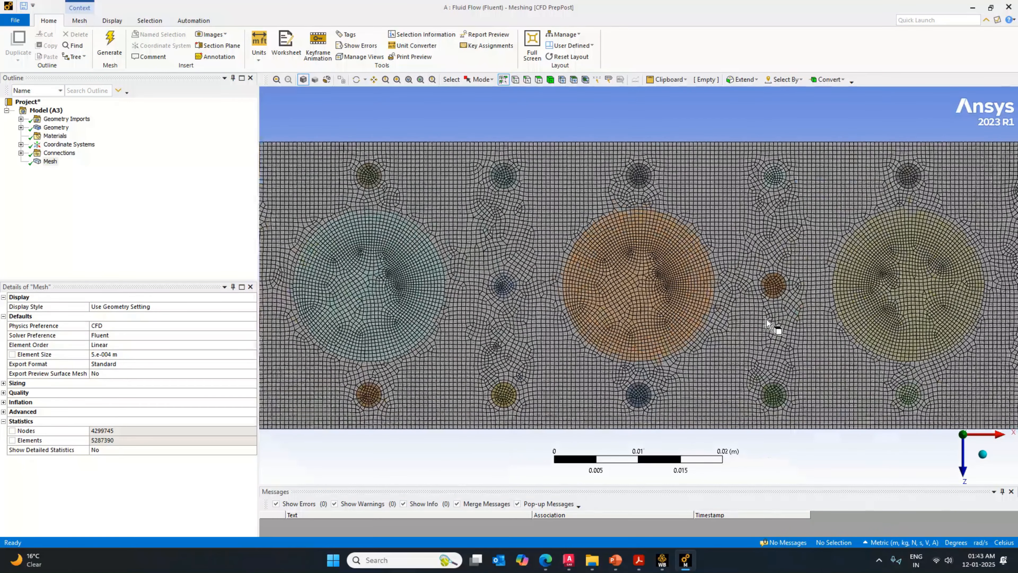
scroll(768, 322, down, 4)
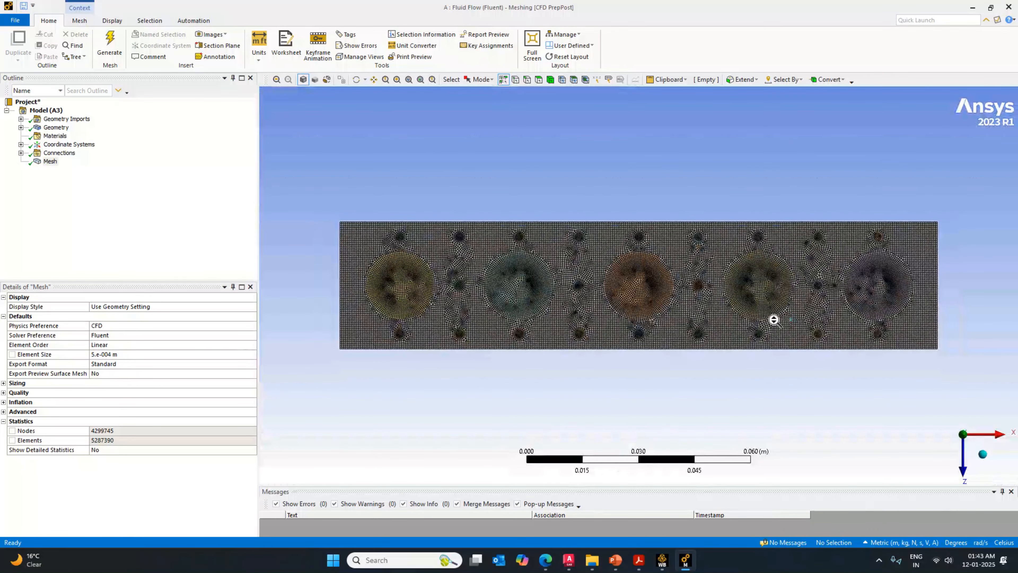
Step: Create a named selection called Inlet on the air channel's end face at the negative X end
click(984, 453)
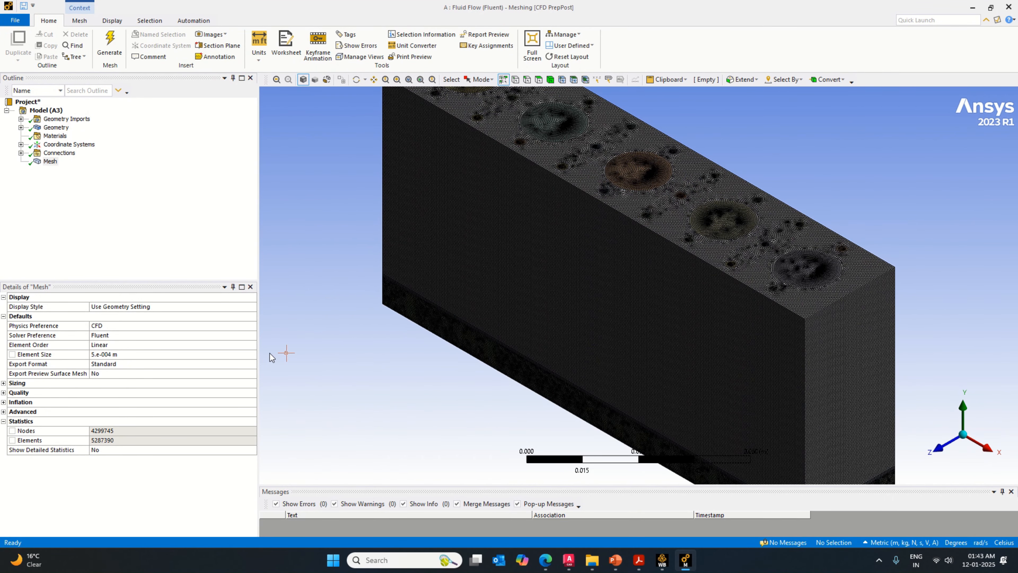
middle_drag(431, 411, 595, 371)
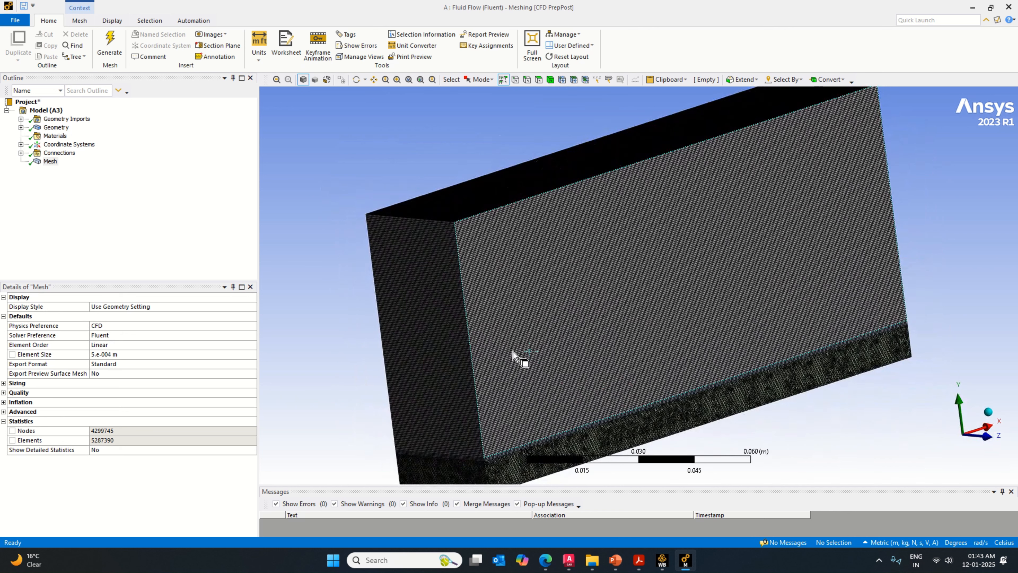
key(ctrl+f)
click(428, 268)
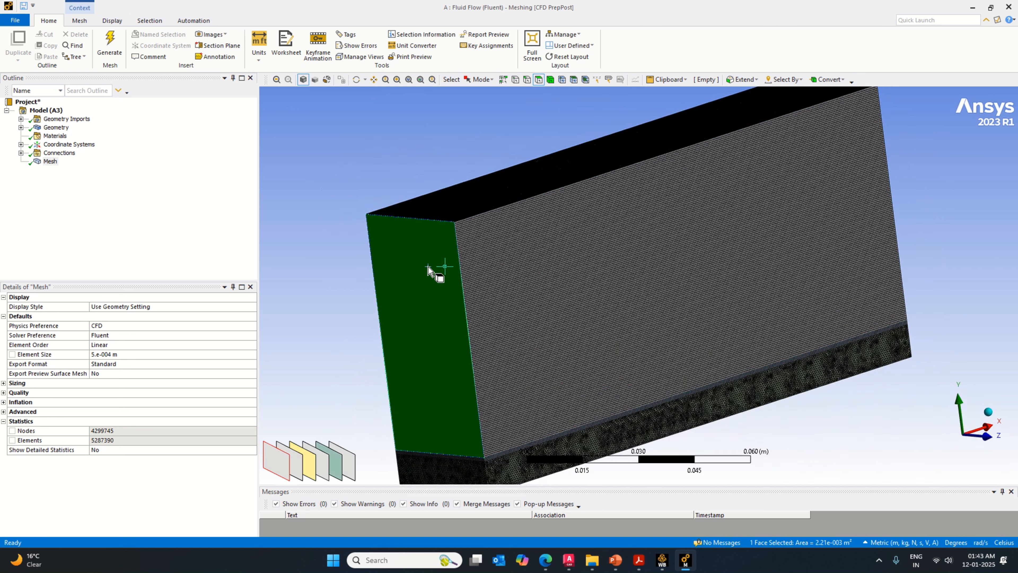
right_click(428, 268)
click(487, 490)
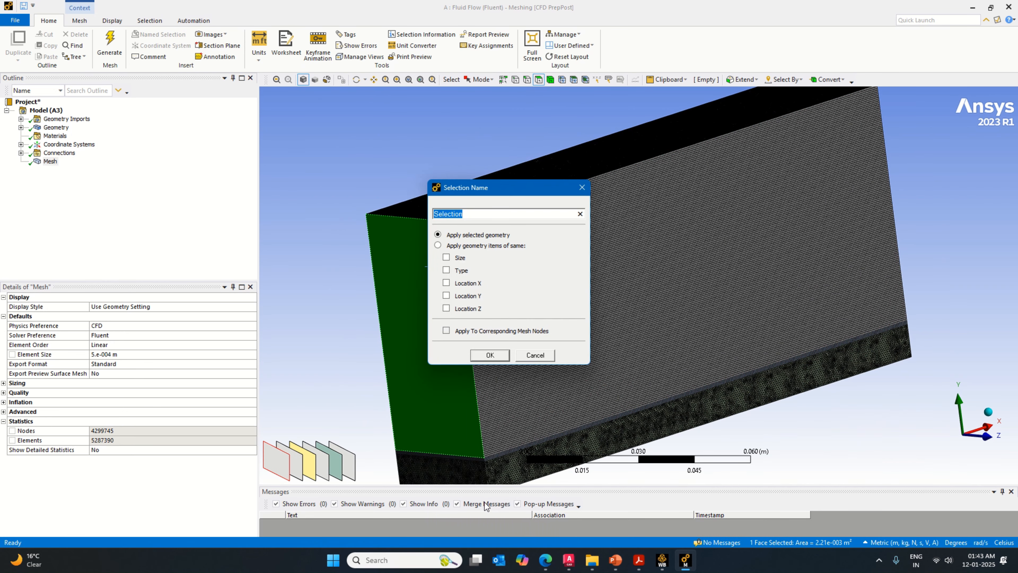
text(In)
key(Caps_Lock)
text(let)
key(Return)
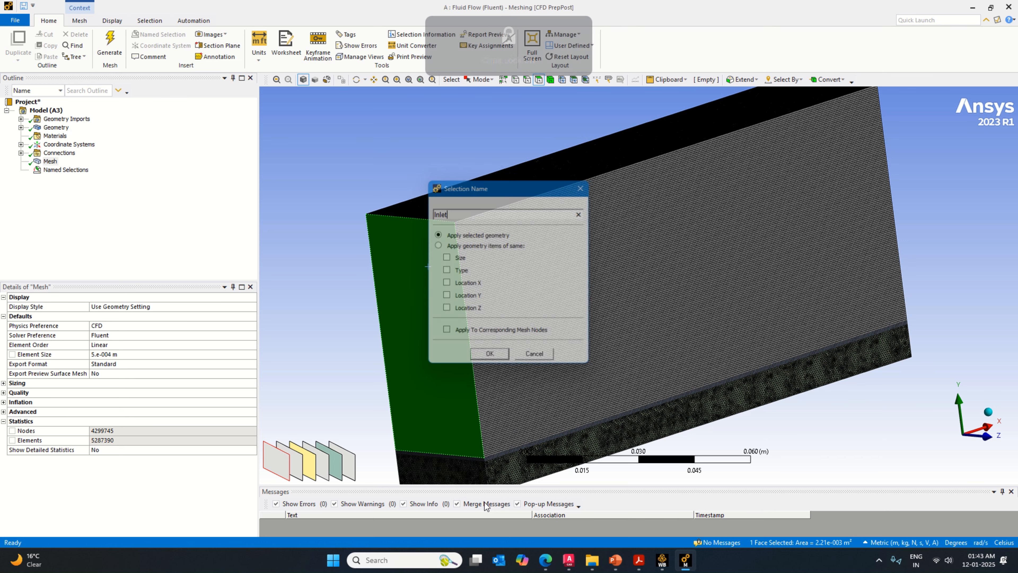
Step: Create a named selection called Outlet on the air channel's opposite end face at the positive X end
middle_drag(936, 365, 864, 284)
click(859, 272)
right_click(860, 272)
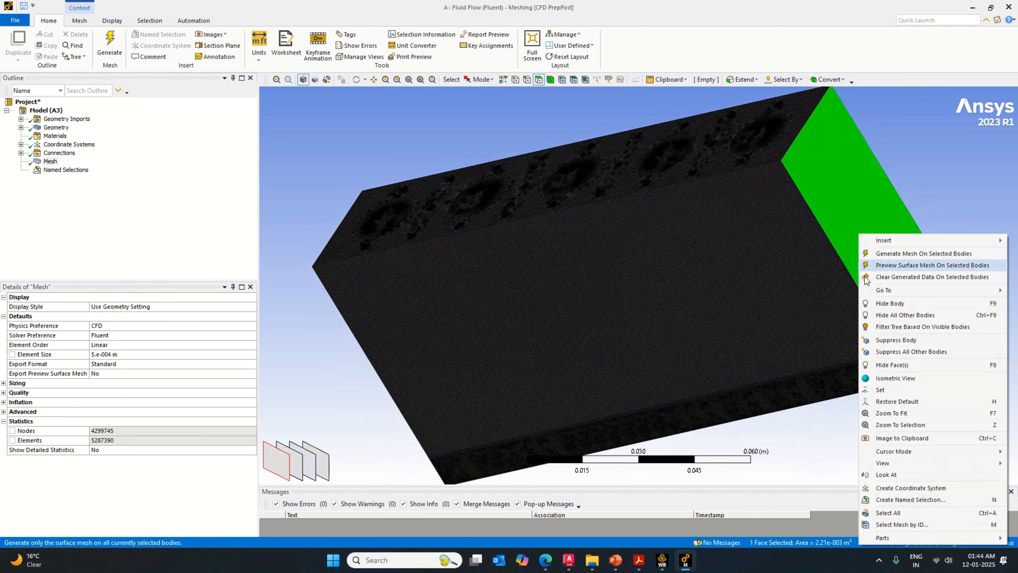
click(932, 498)
key(Caps_Lock)
text(O)
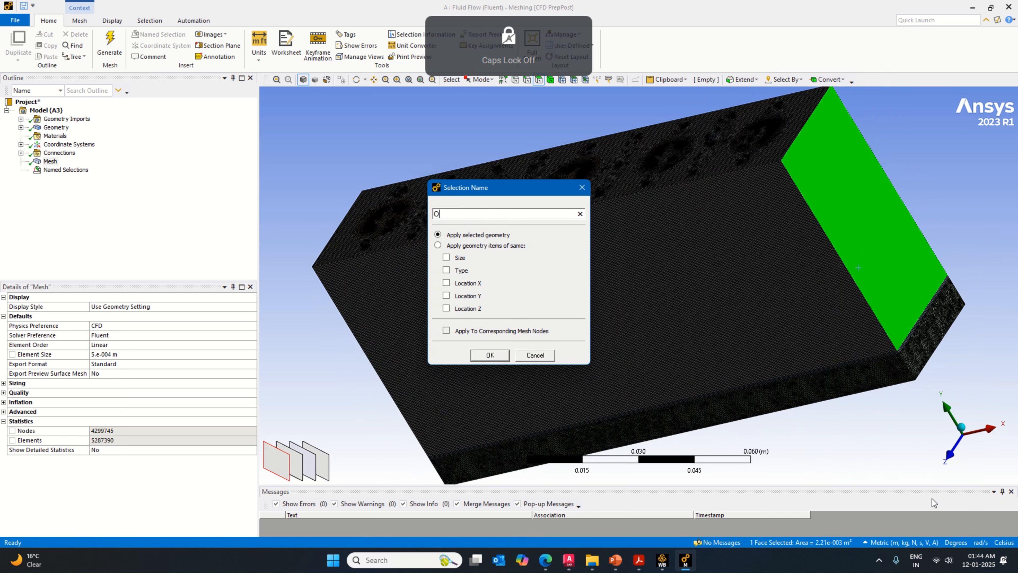
text(utlet)
key(Return)
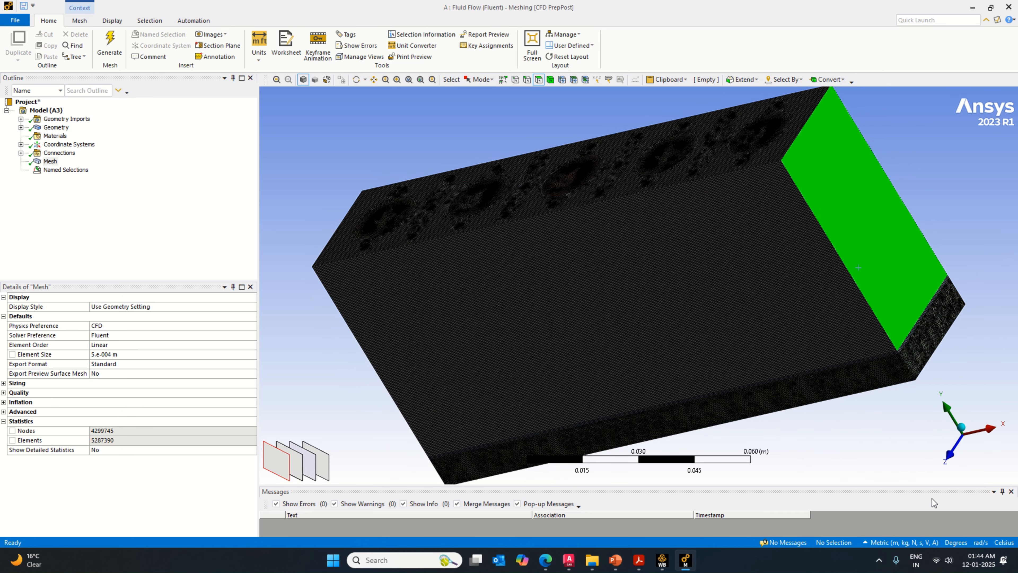
Step: Expand the geometry bodies and hide everything except the Cell part
click(20, 127)
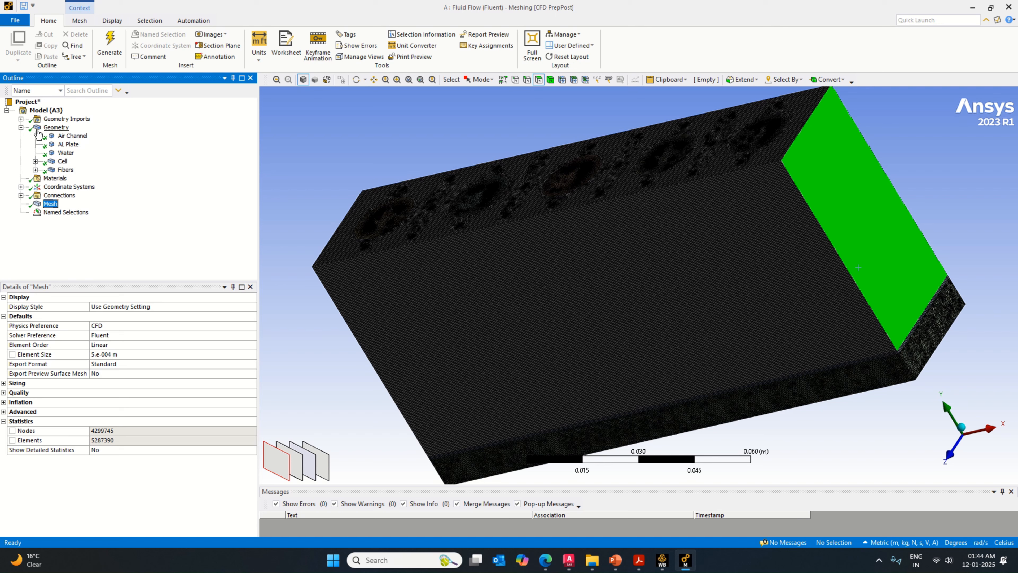
click(62, 161)
right_click(62, 161)
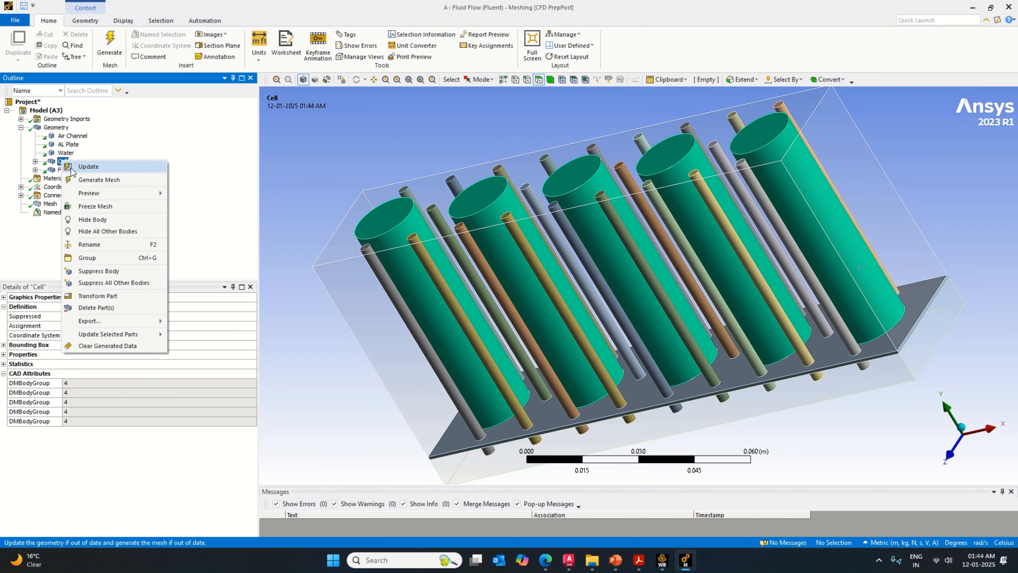
click(116, 231)
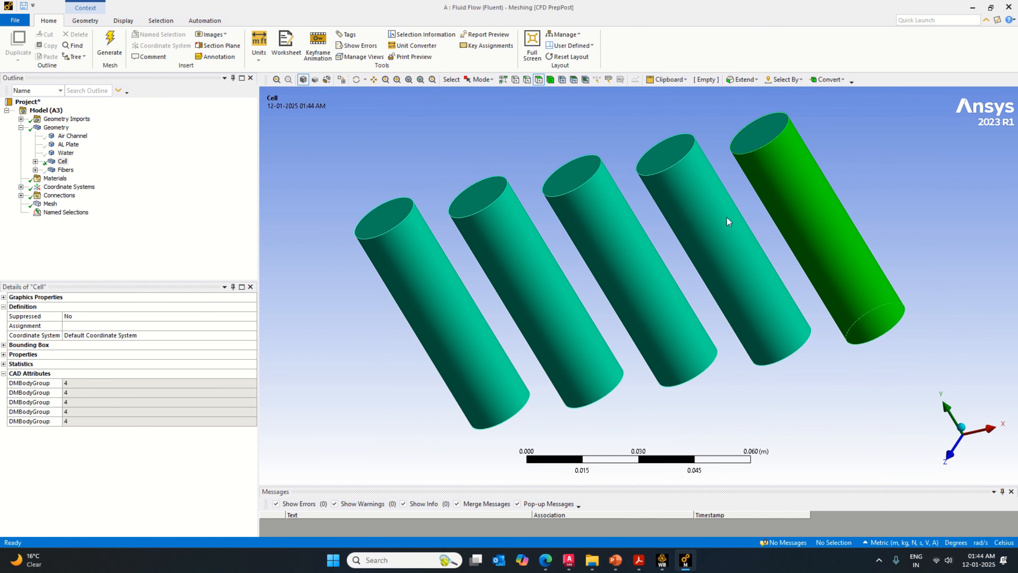
Step: Create a named selection called Cell Boundary from the cylindrical side faces of all five cells
drag(728, 222, 423, 316)
right_click(423, 315)
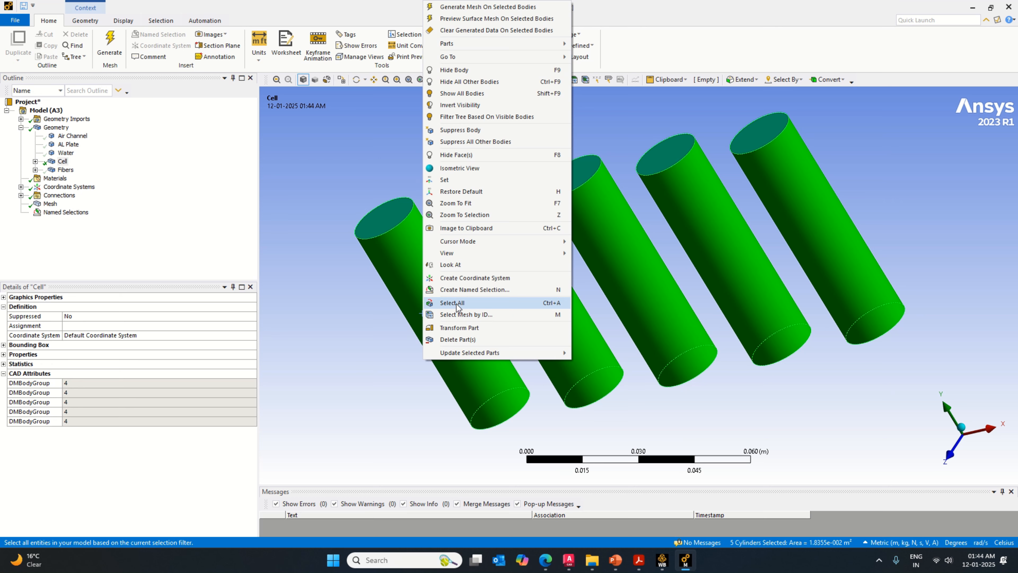
click(470, 289)
key(Caps_Lock)
text(C)
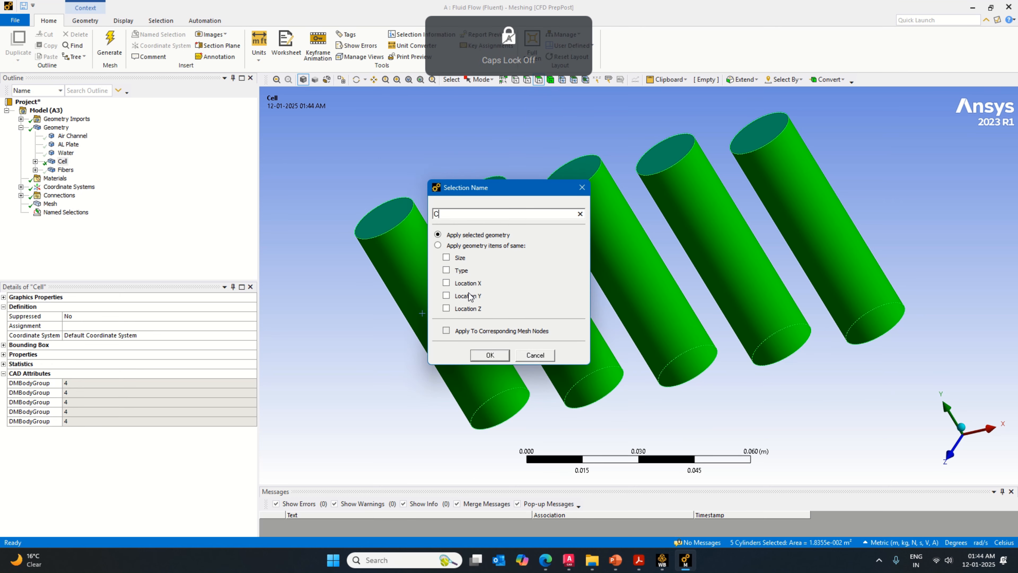
text(ell Bo)
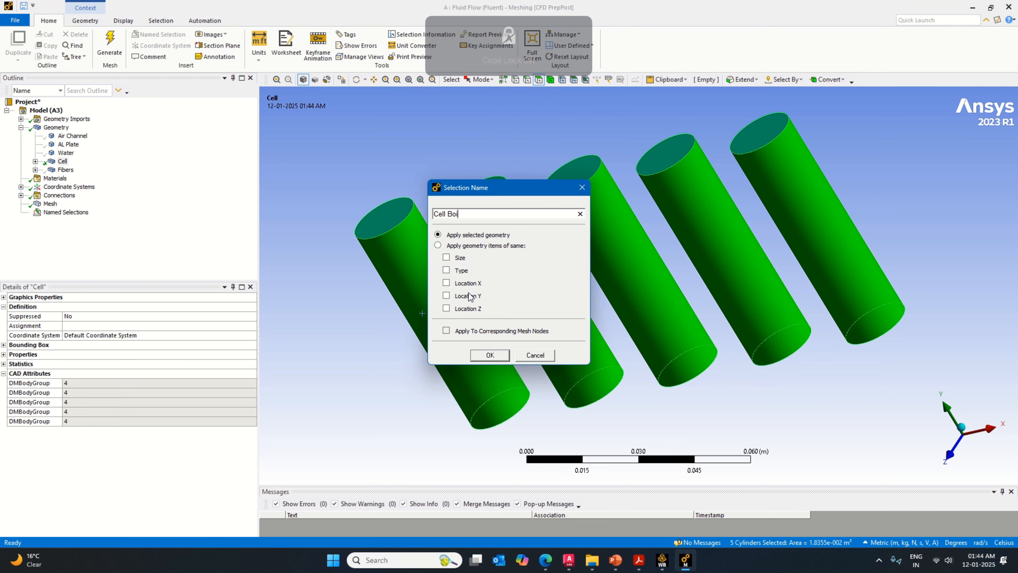
text(undary)
key(Return)
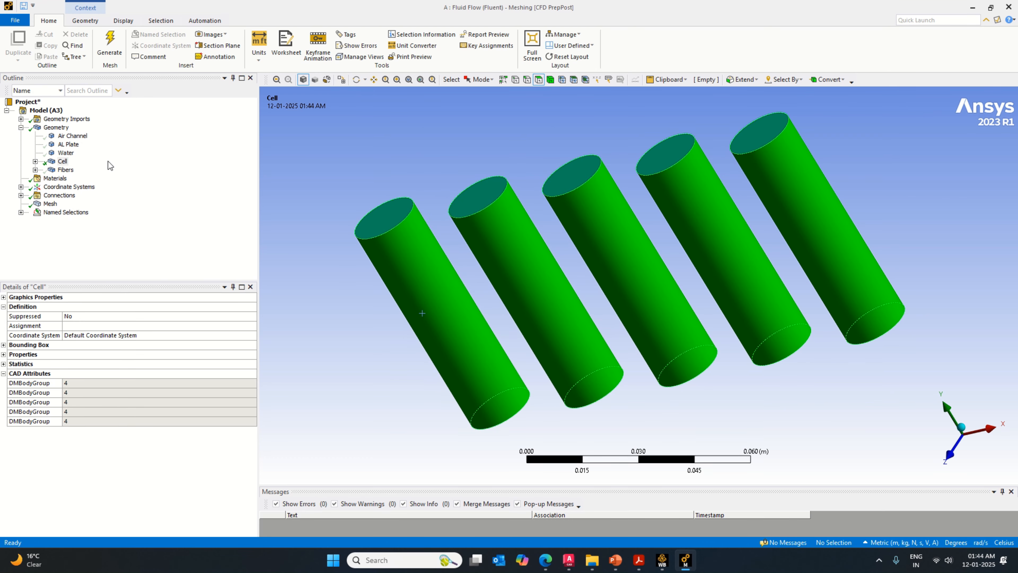
Step: Show all bodies again, then update the mesh and check its status in the Workbench schematic
right_click(295, 148)
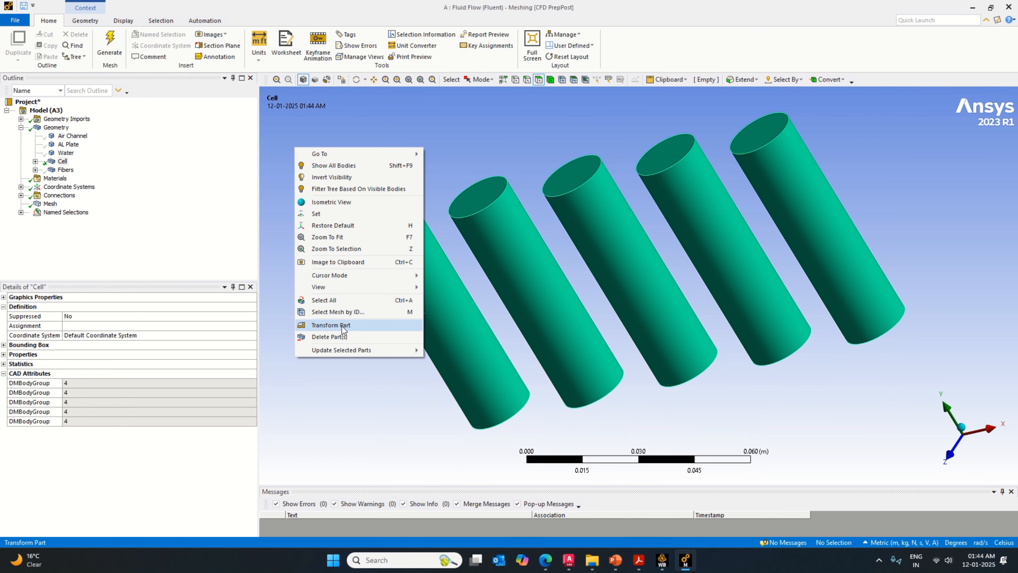
click(360, 168)
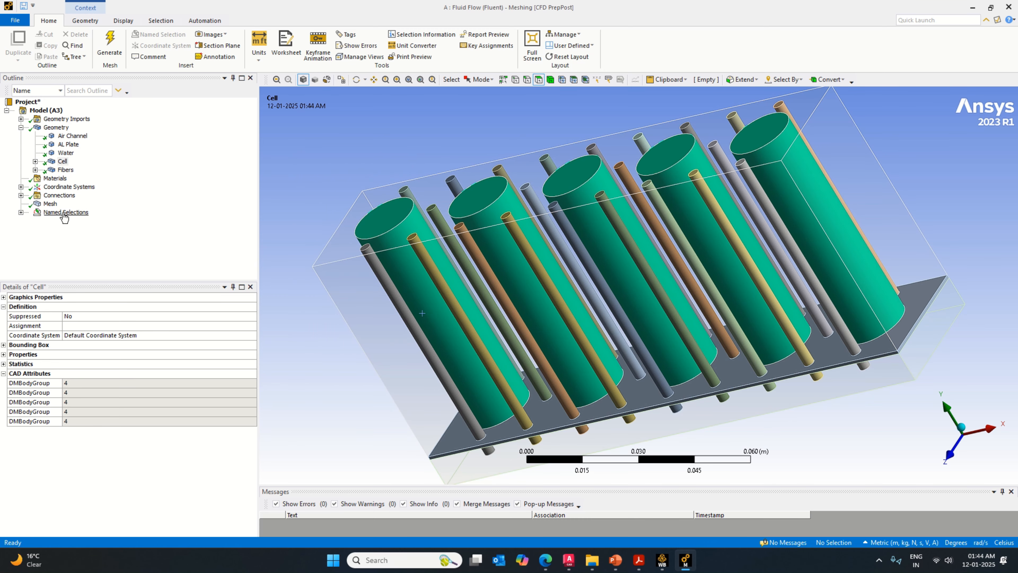
right_click(52, 205)
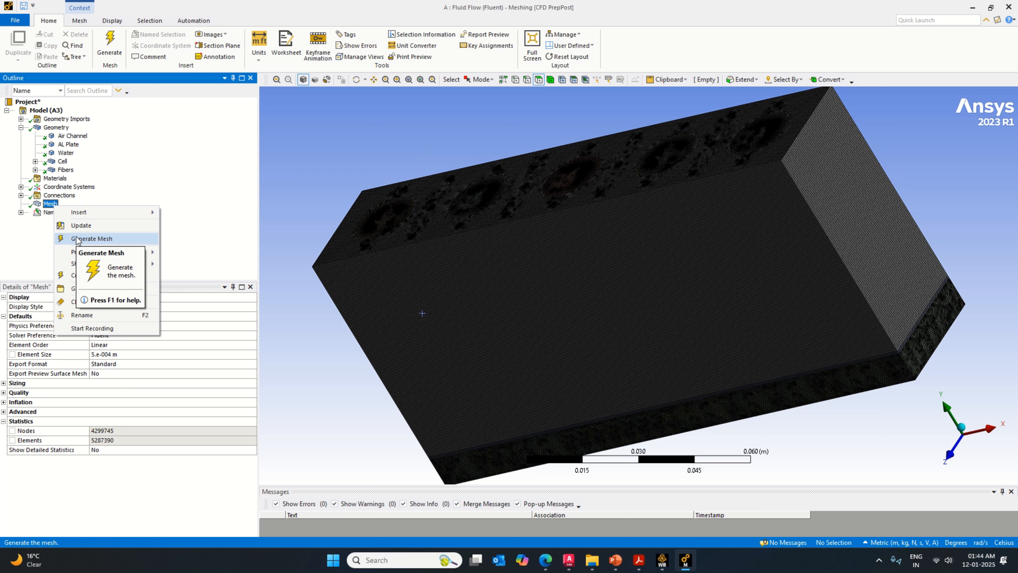
click(79, 229)
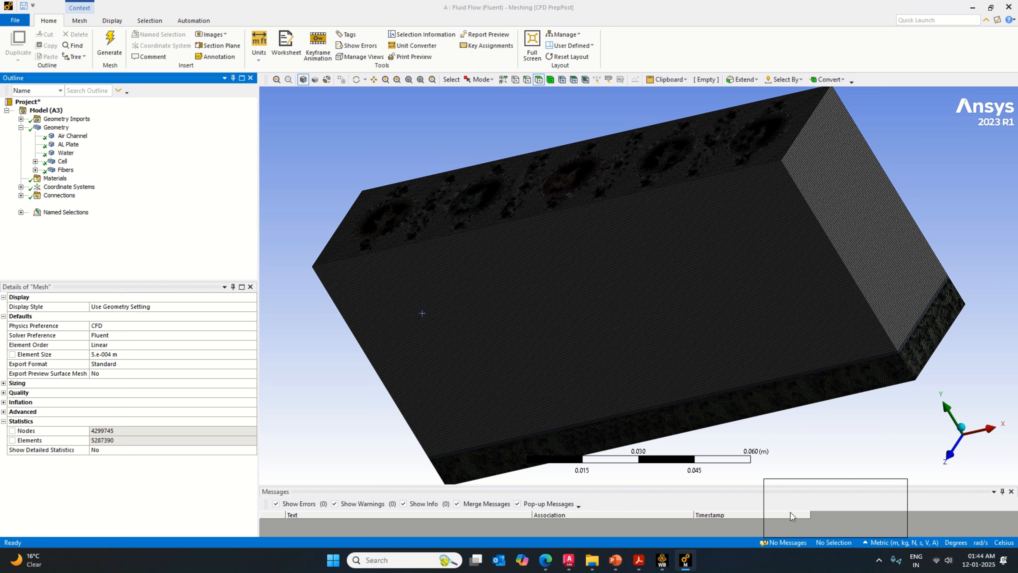
click(662, 560)
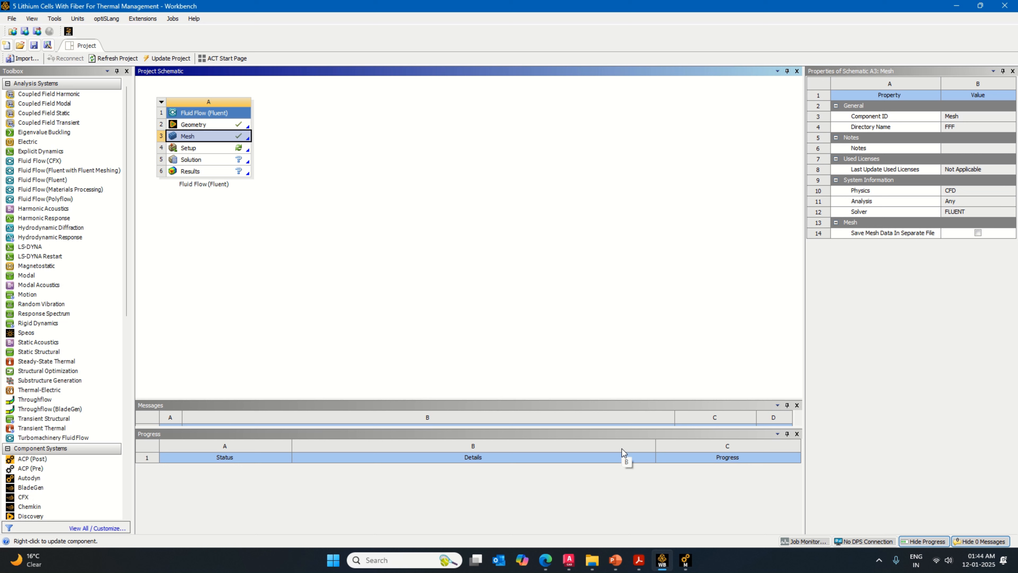
click(685, 560)
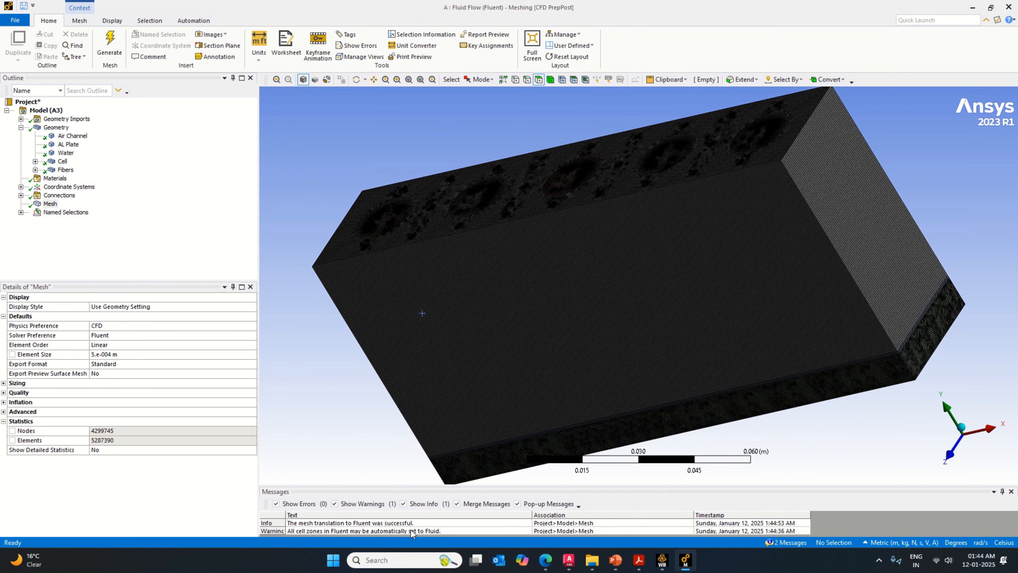
Step: Review the faces assigned to the Inlet, Outlet and Cell Boundary named selections
click(21, 212)
click(64, 221)
click(67, 230)
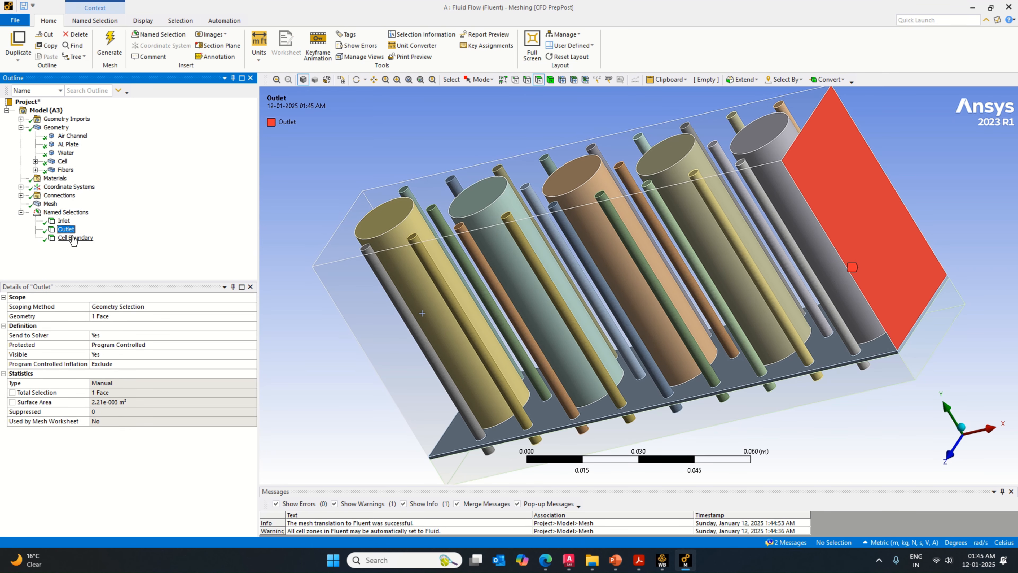
click(73, 240)
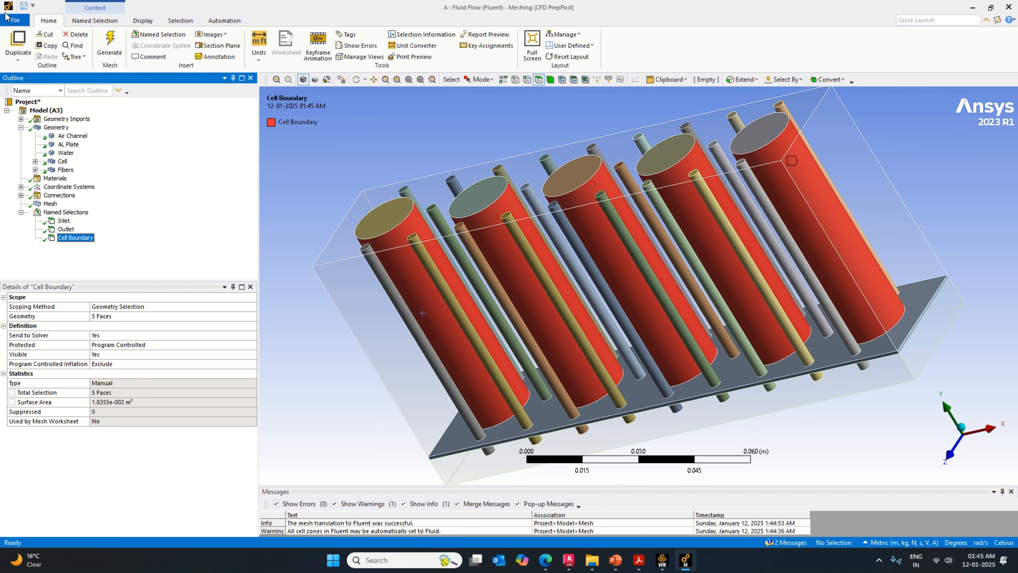
Step: Close Meshing and switch to the Workbench project schematic
click(15, 20)
click(36, 361)
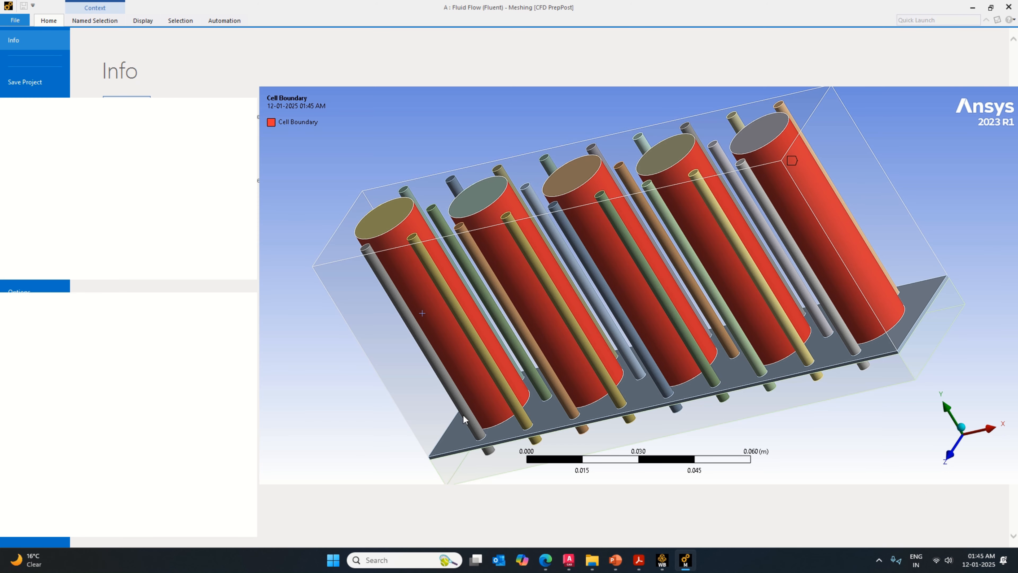
click(662, 560)
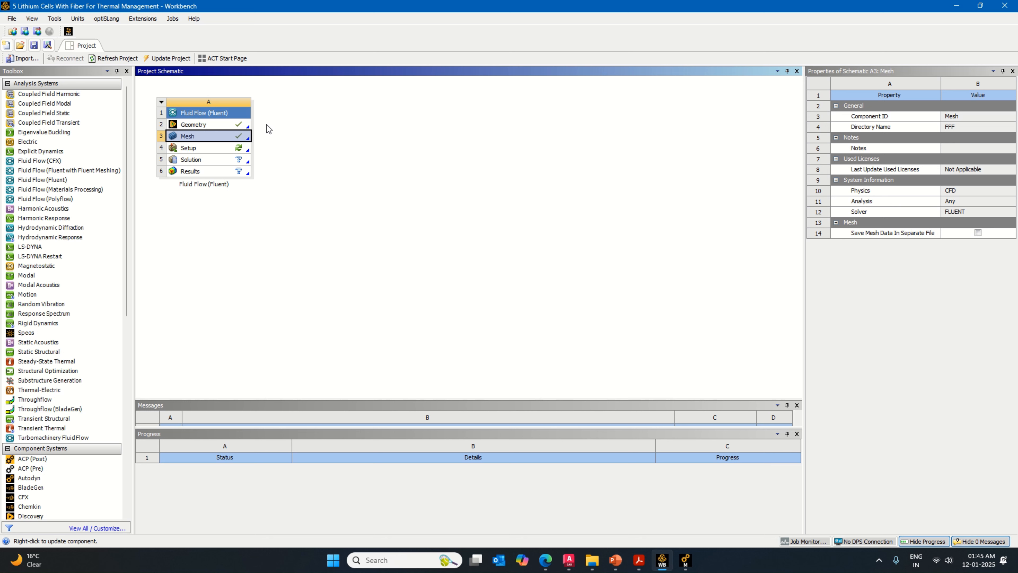
mouse_move(683, 564)
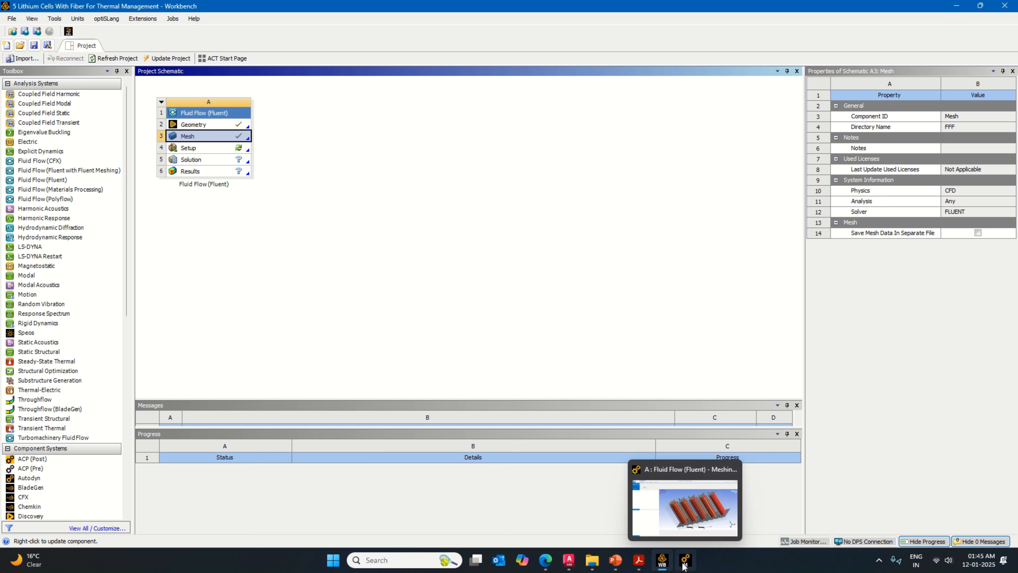
click(683, 564)
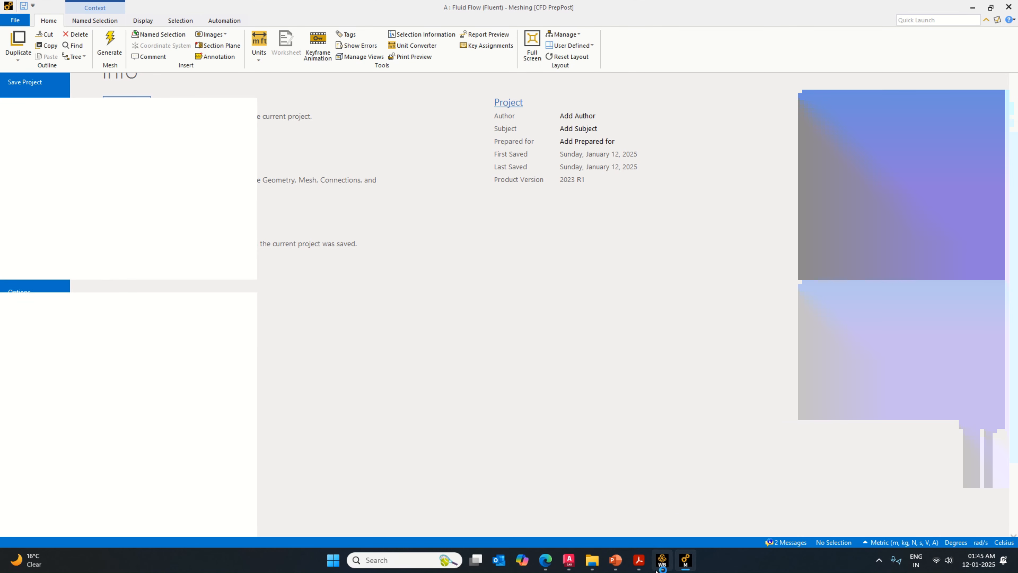
mouse_move(661, 563)
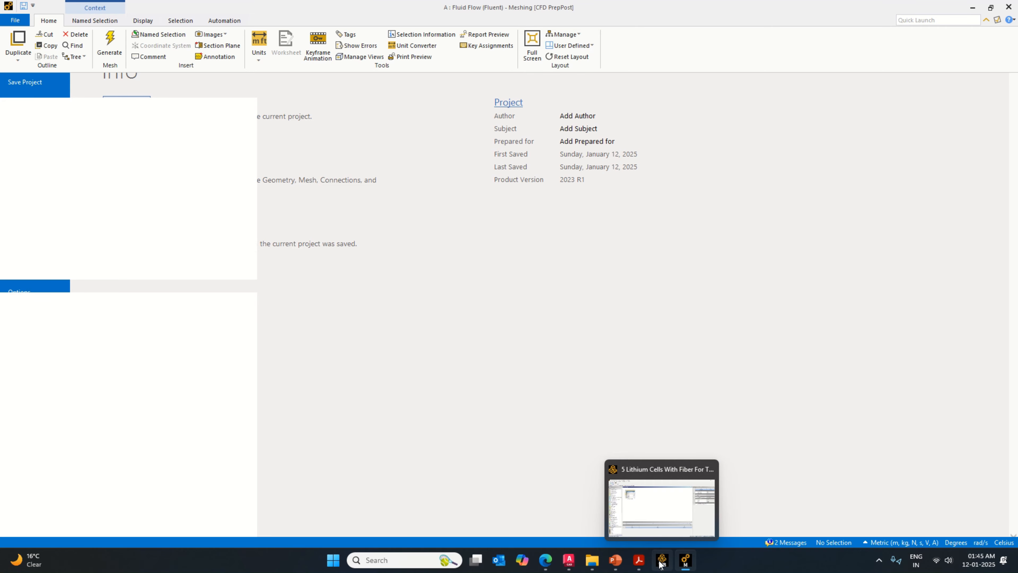
click(661, 564)
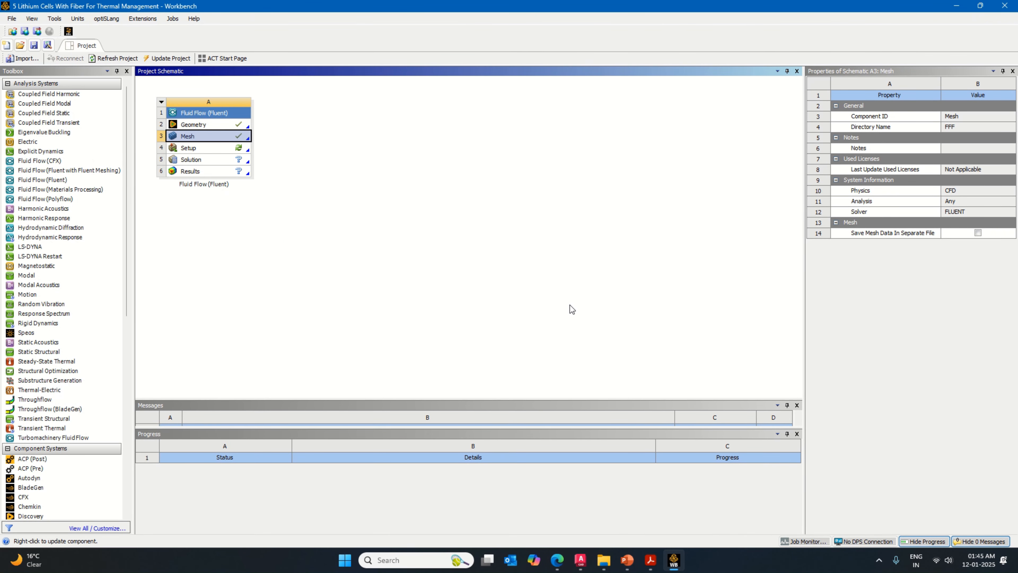
mouse_move(406, 7)
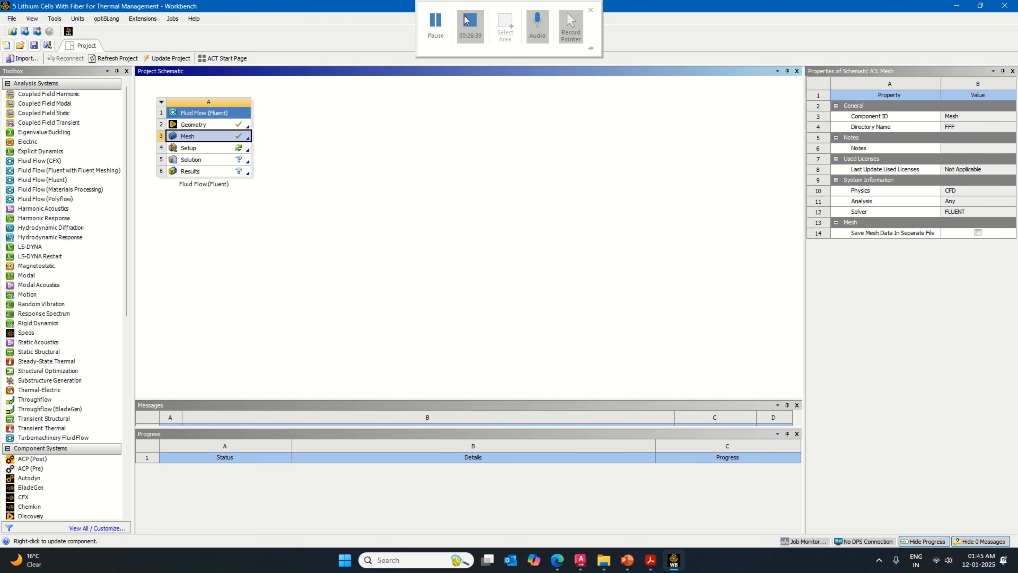
click(470, 26)
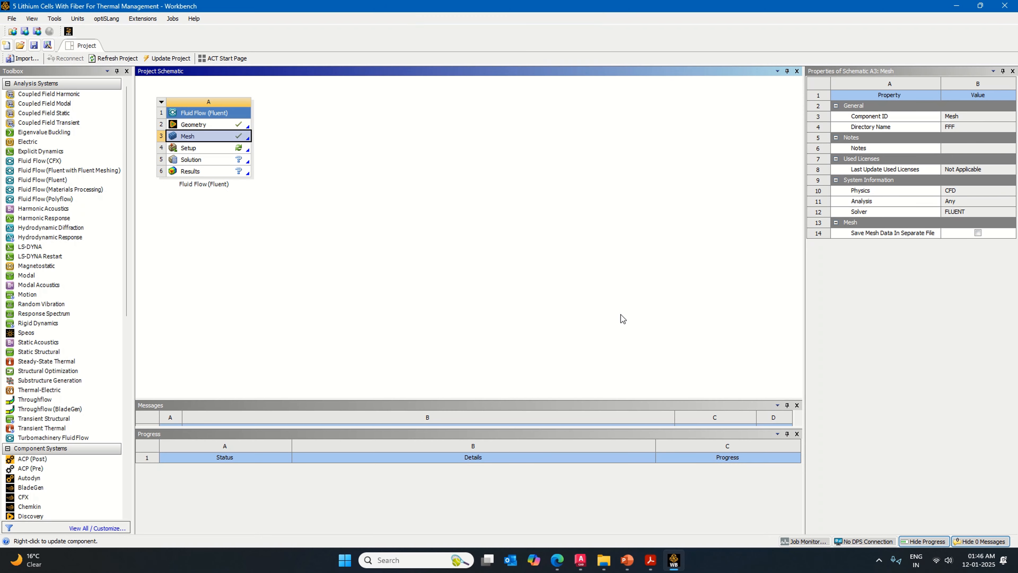
Step: Launch the Fluent setup with double precision and 16 solver processes
right_click(236, 152)
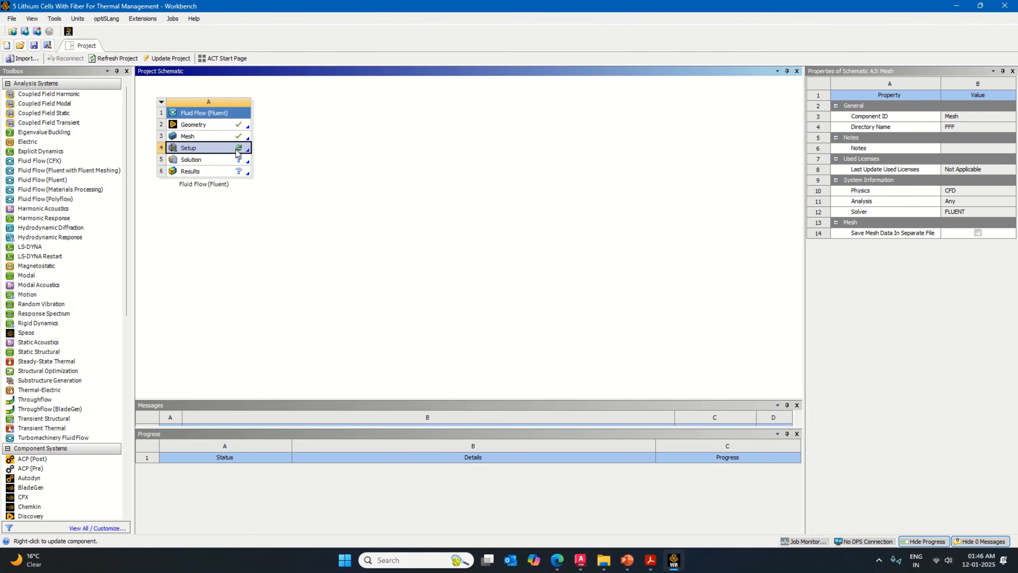
click(263, 156)
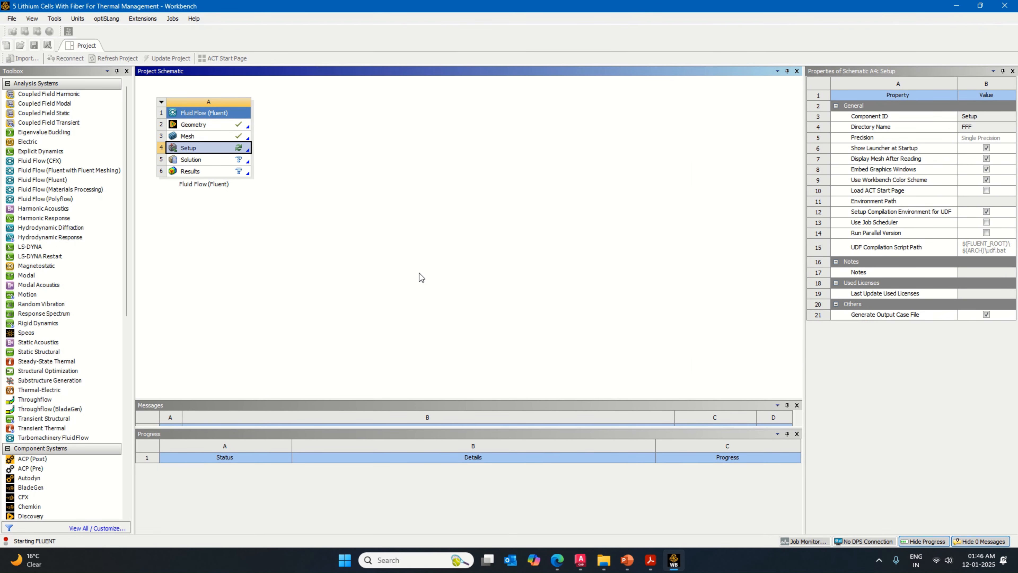
click(534, 245)
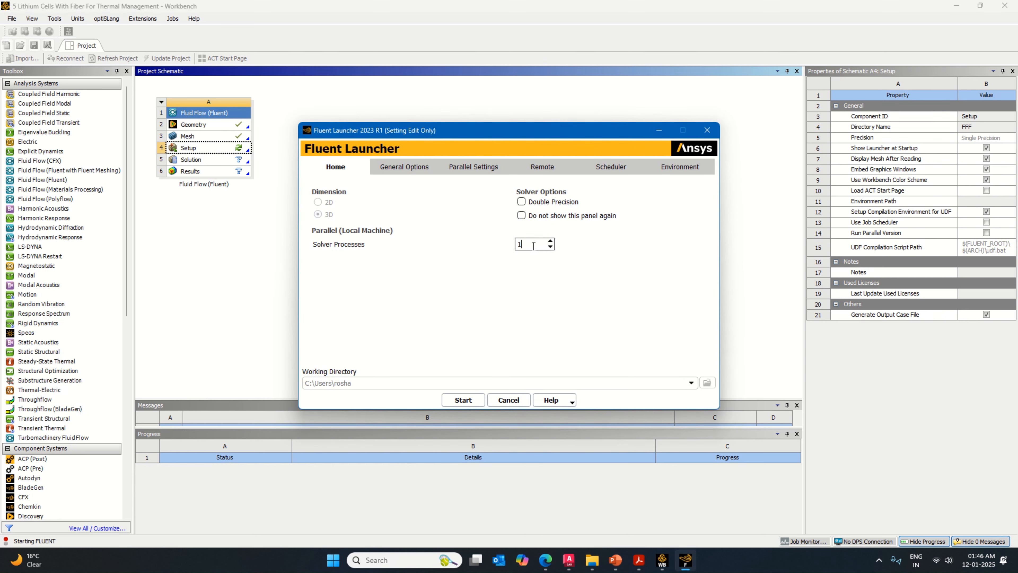
text(6)
click(521, 202)
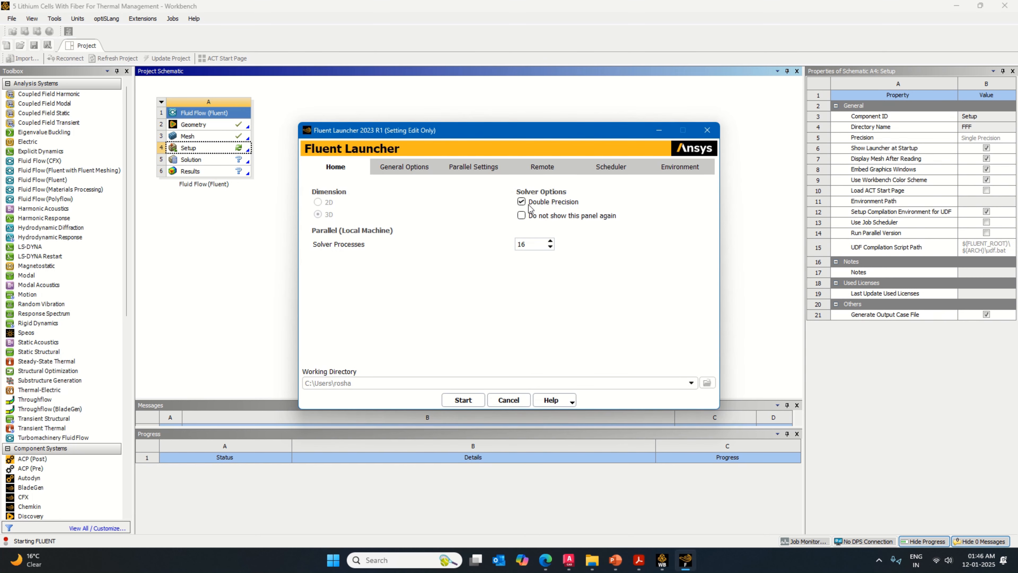
click(468, 403)
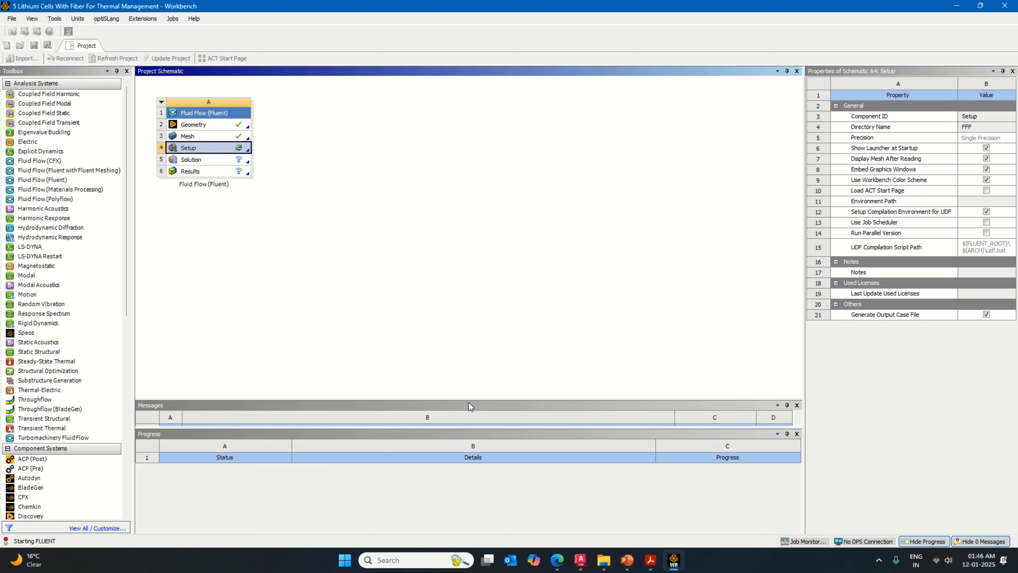
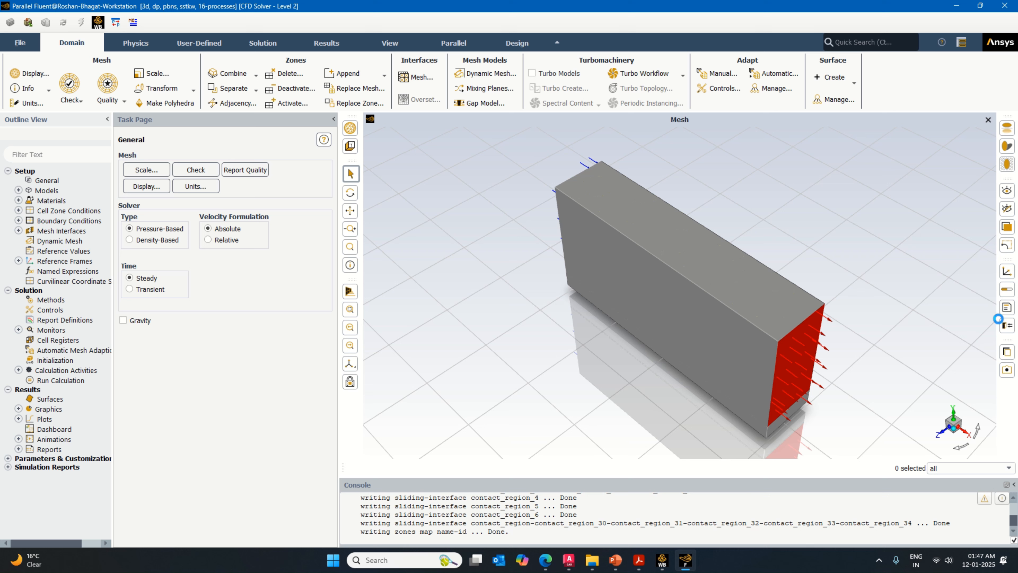
Step: Show the title block in the mesh view, and set a transient solver with gravity of -9.81 m/s² in Y
click(1009, 307)
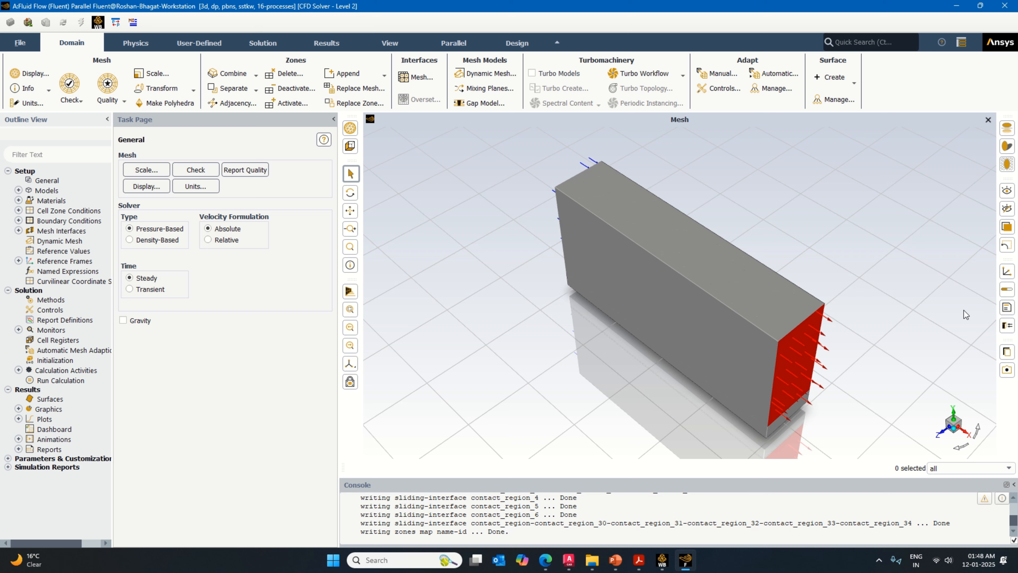
click(1007, 308)
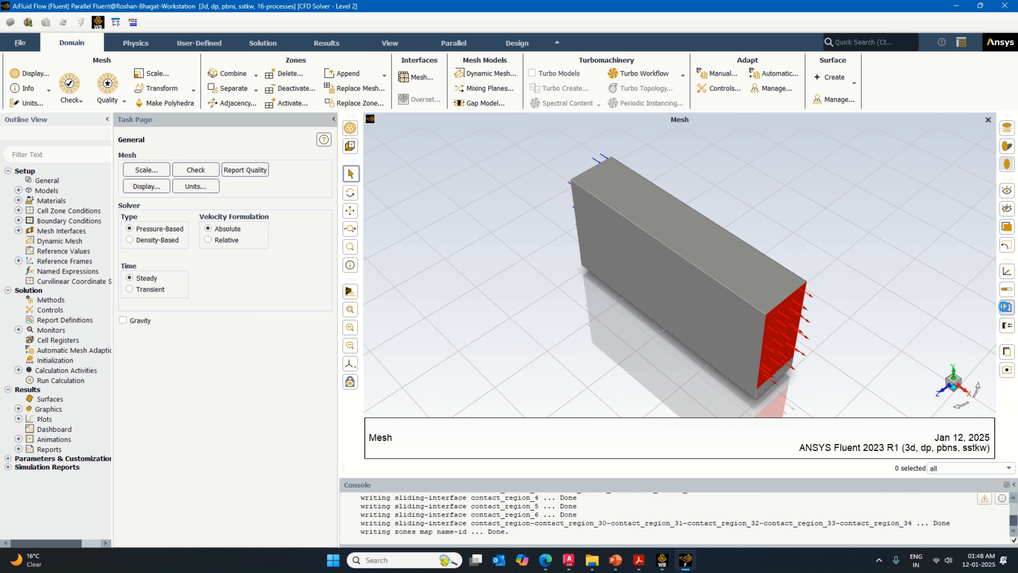
click(141, 289)
click(123, 321)
click(147, 360)
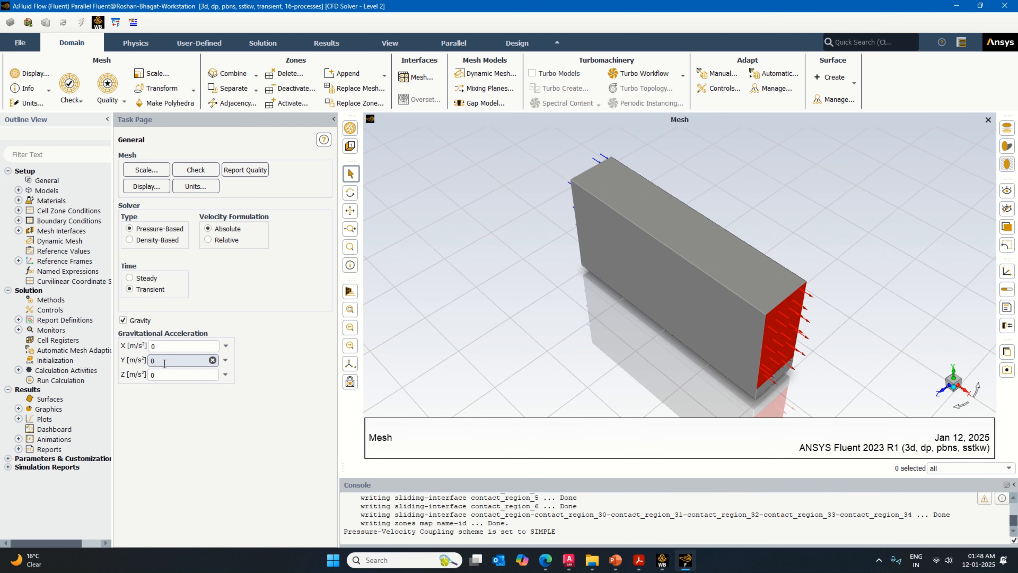
text(-9.81)
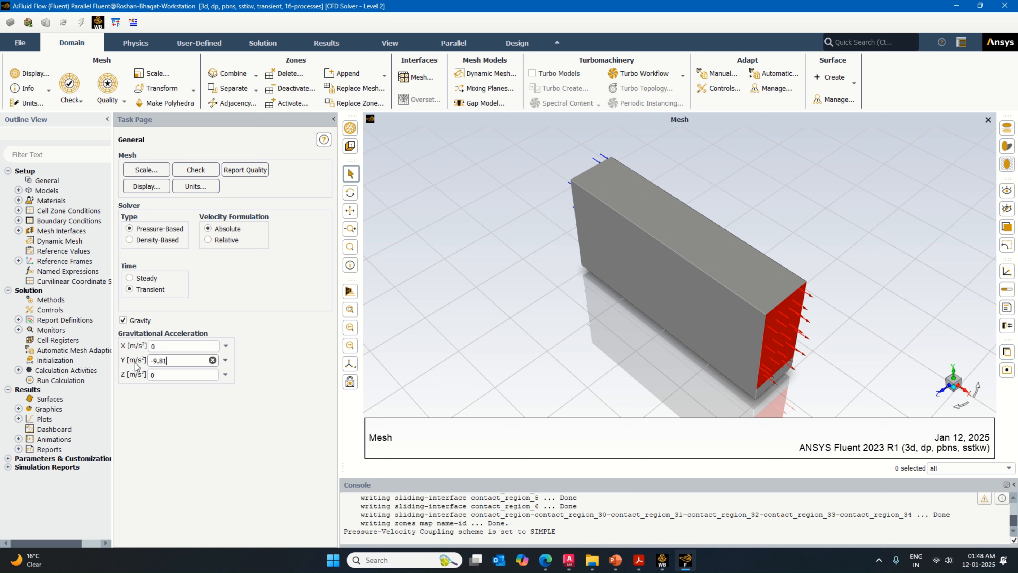
Step: Enable the energy equation in the physics models
click(62, 192)
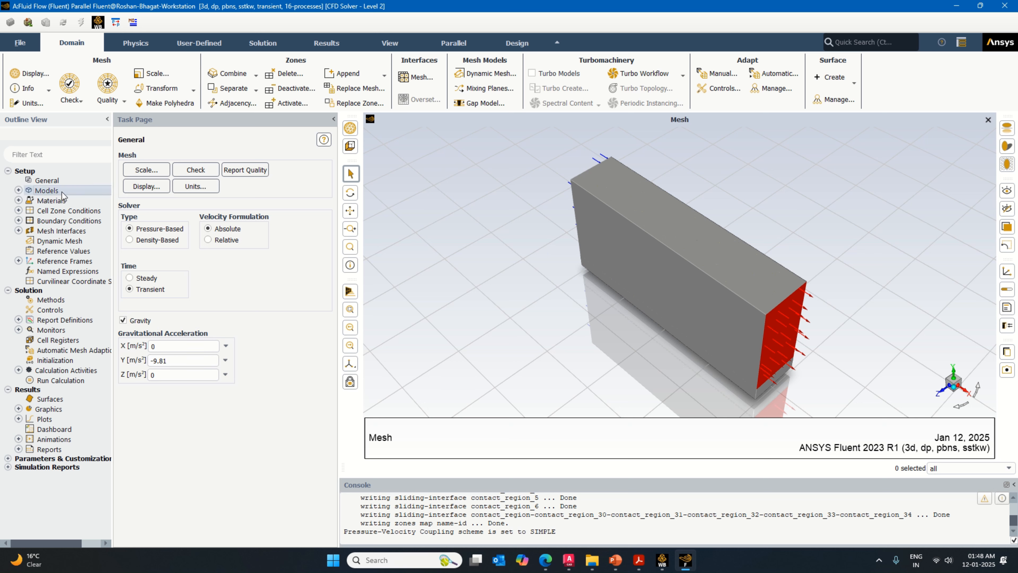
double_click(63, 193)
double_click(149, 177)
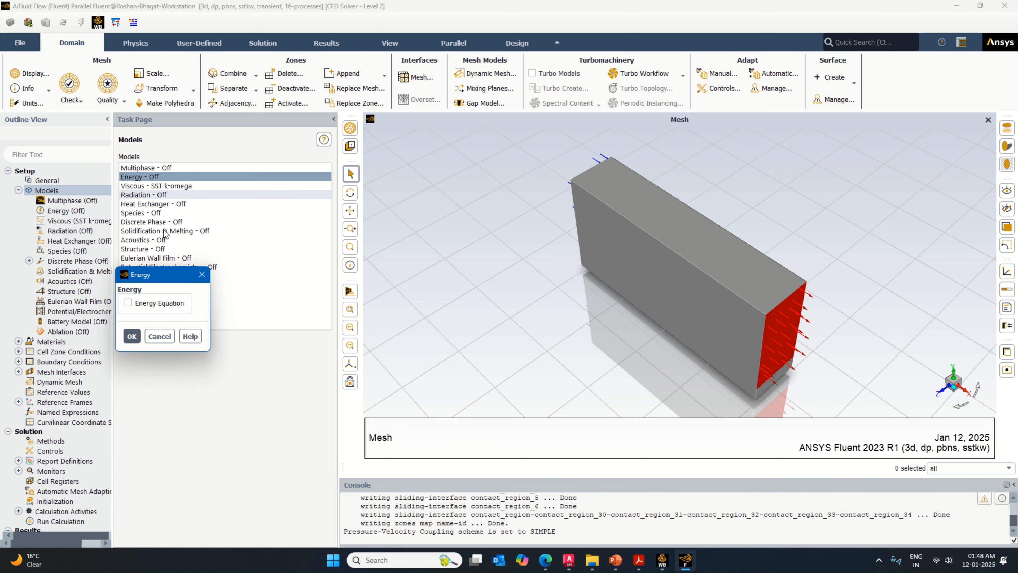
click(128, 303)
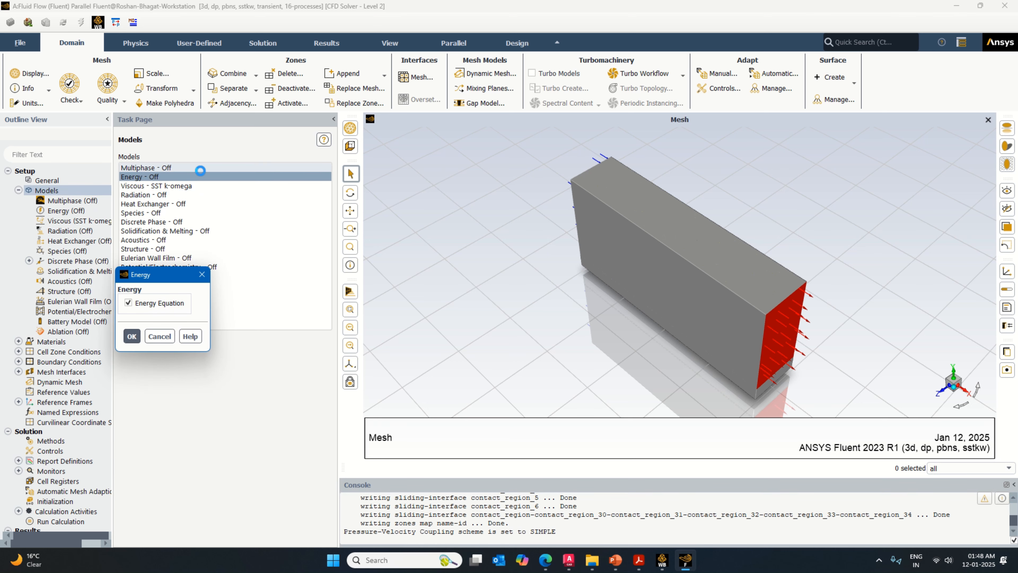
Step: Set the viscous model to standard k-epsilon with enhanced wall treatment, thermal effects and curvature correction
double_click(186, 186)
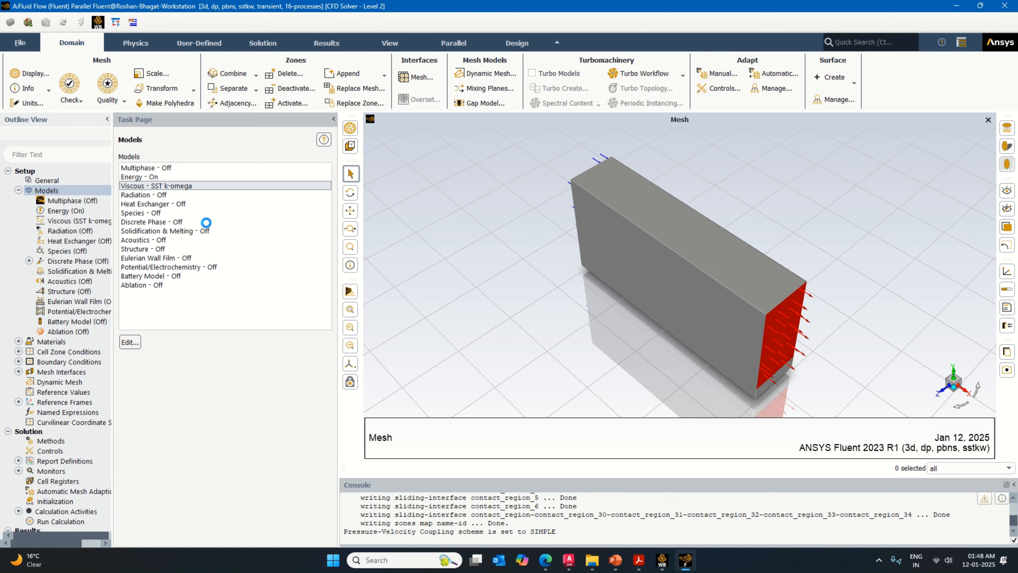
click(406, 144)
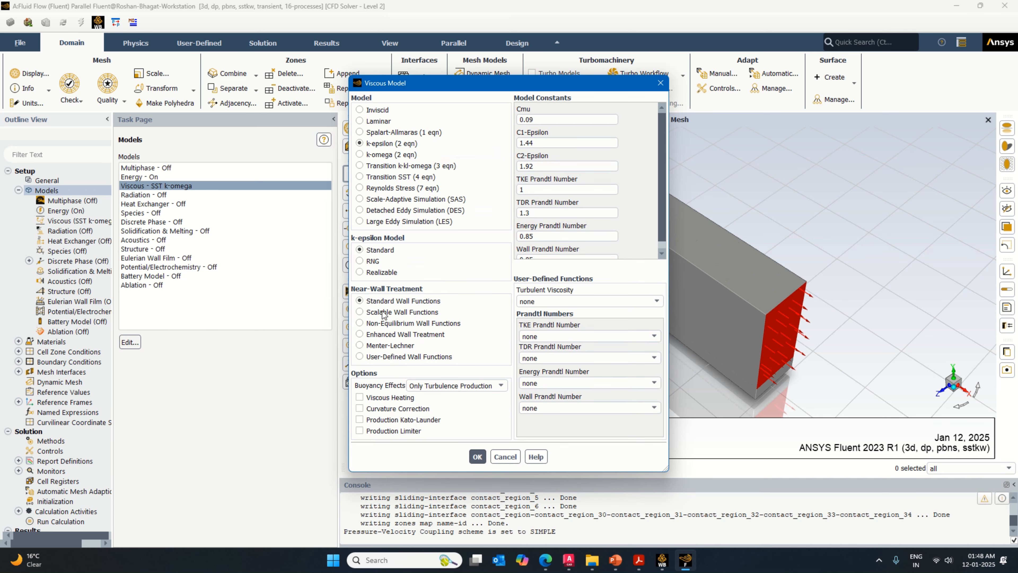
click(405, 334)
click(384, 399)
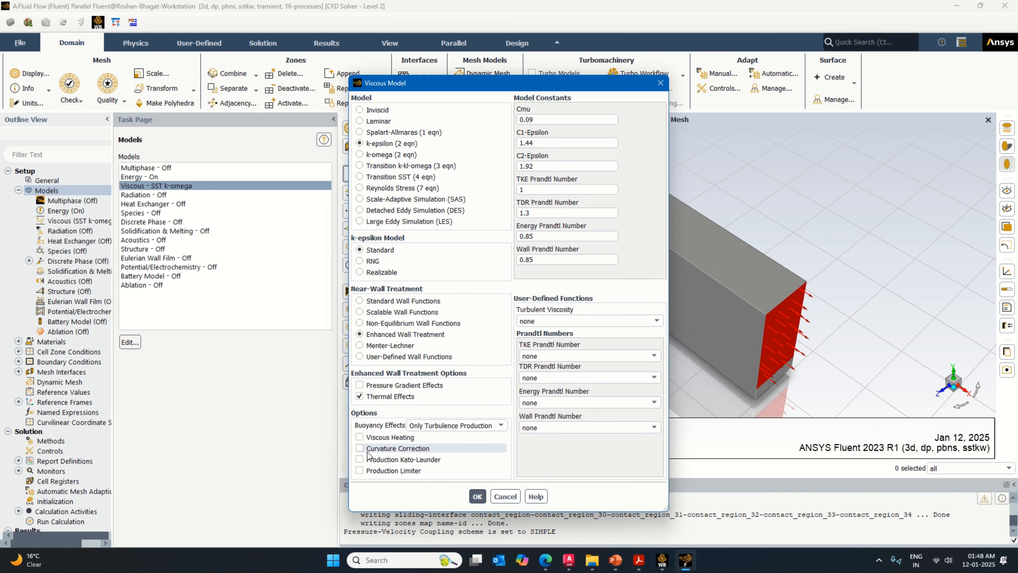
click(387, 448)
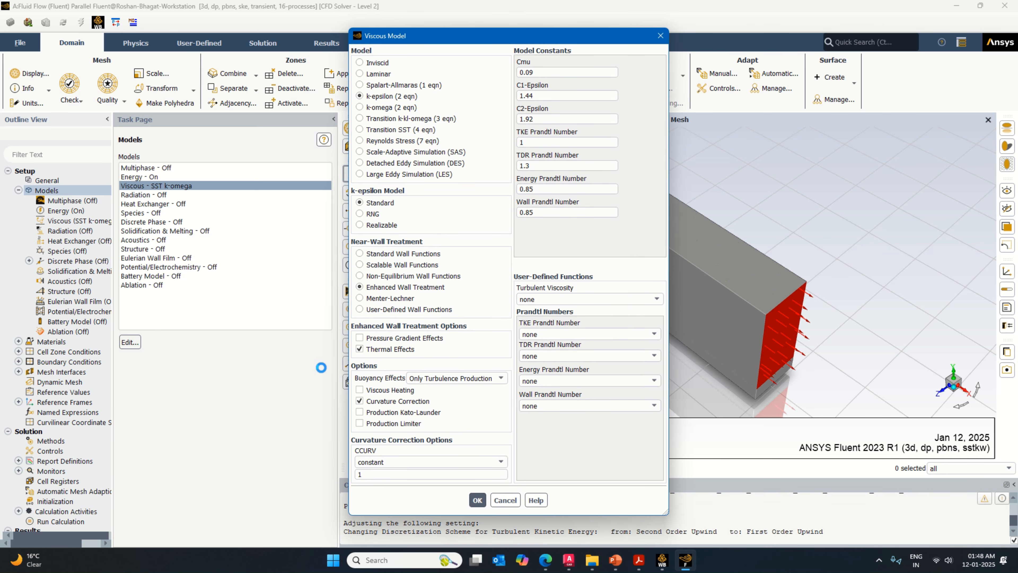
click(478, 500)
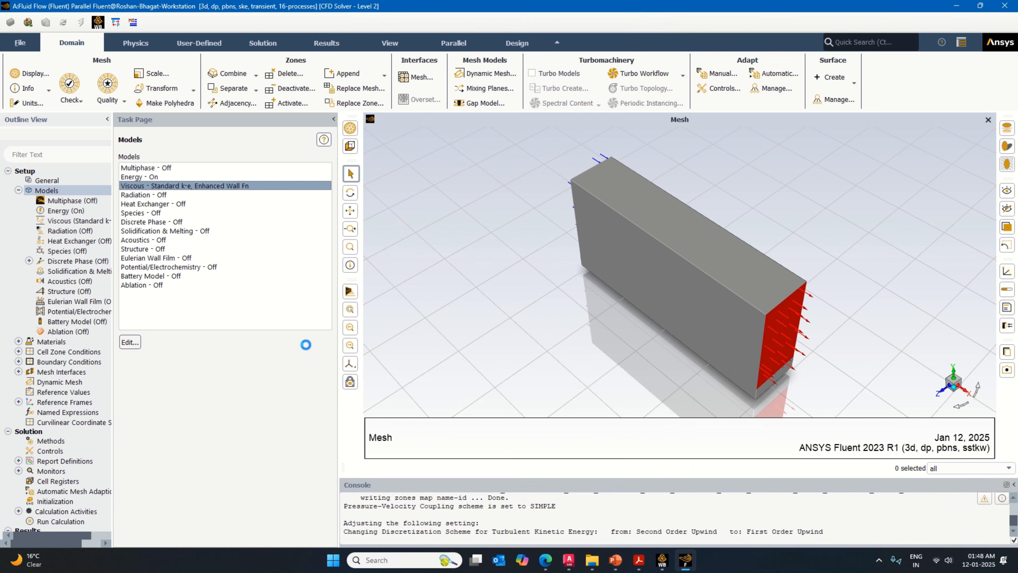
Step: Copy water-liquid (h2o<l>) from the Fluent database into the fluid materials
click(18, 191)
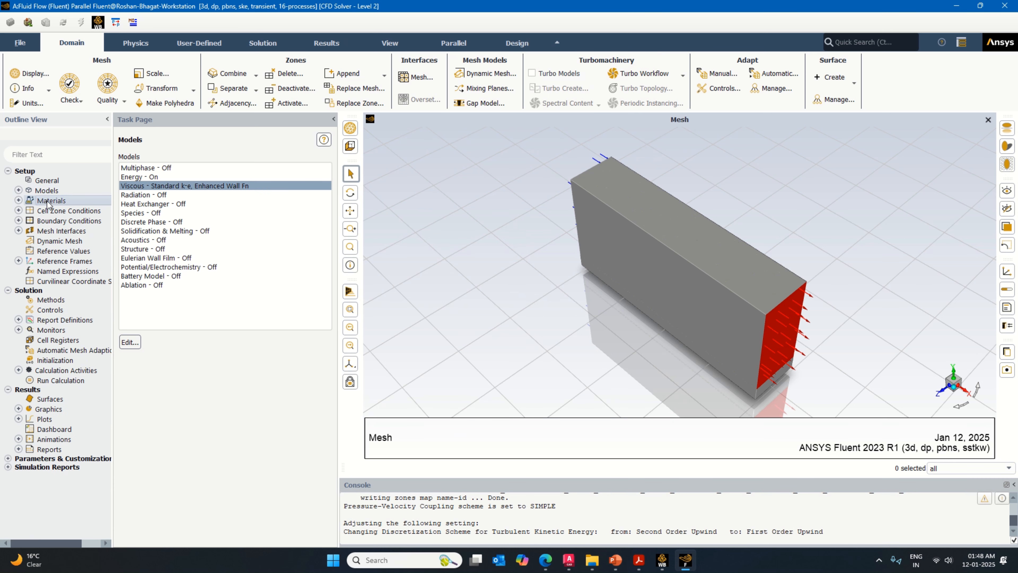
double_click(51, 200)
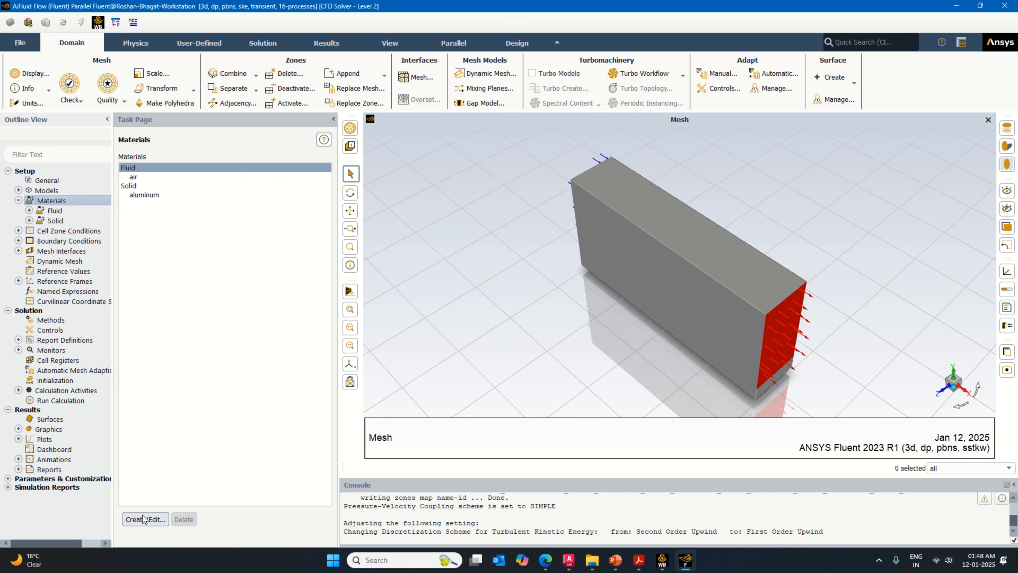
click(143, 518)
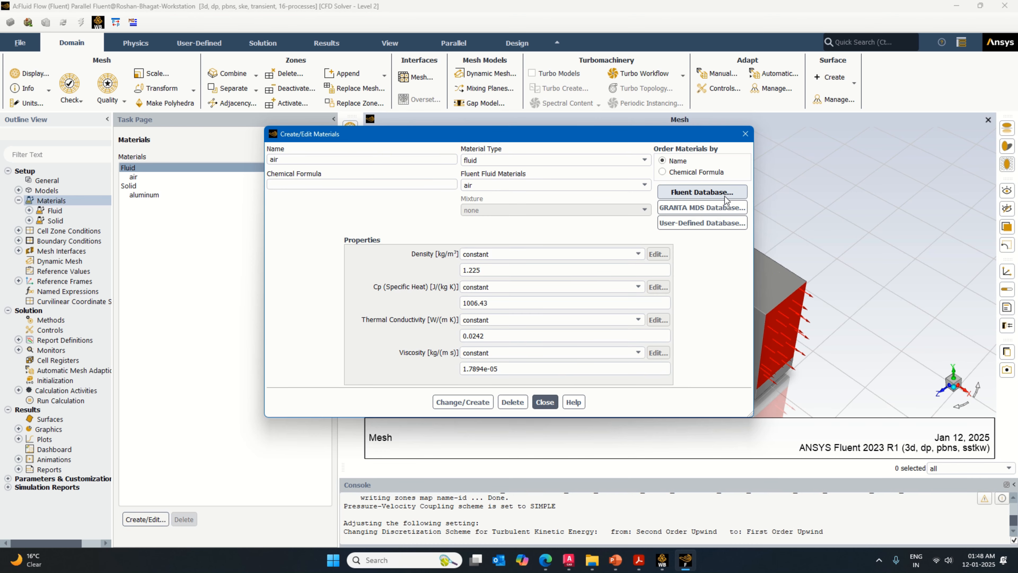
click(729, 193)
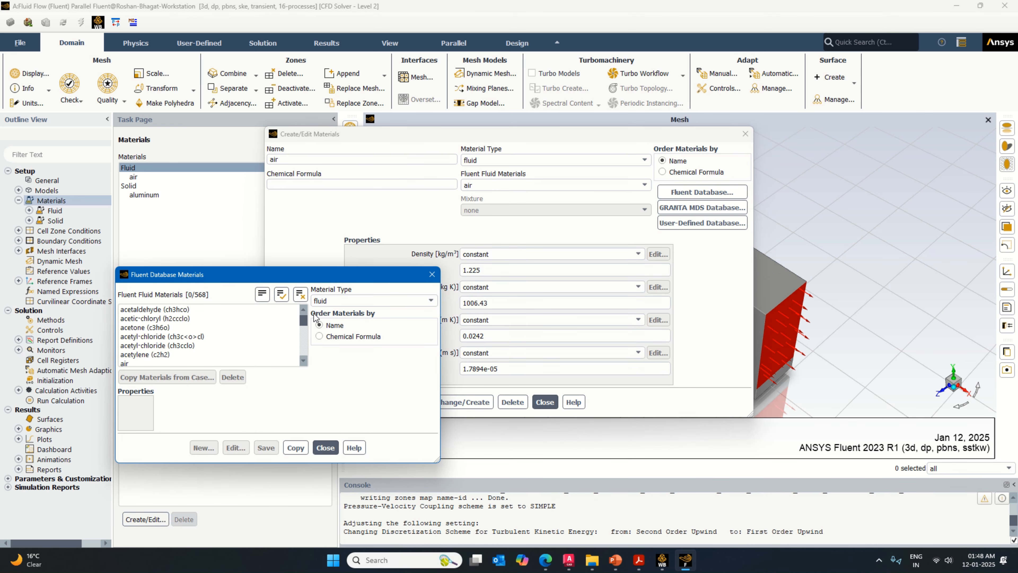
drag(304, 320, 312, 360)
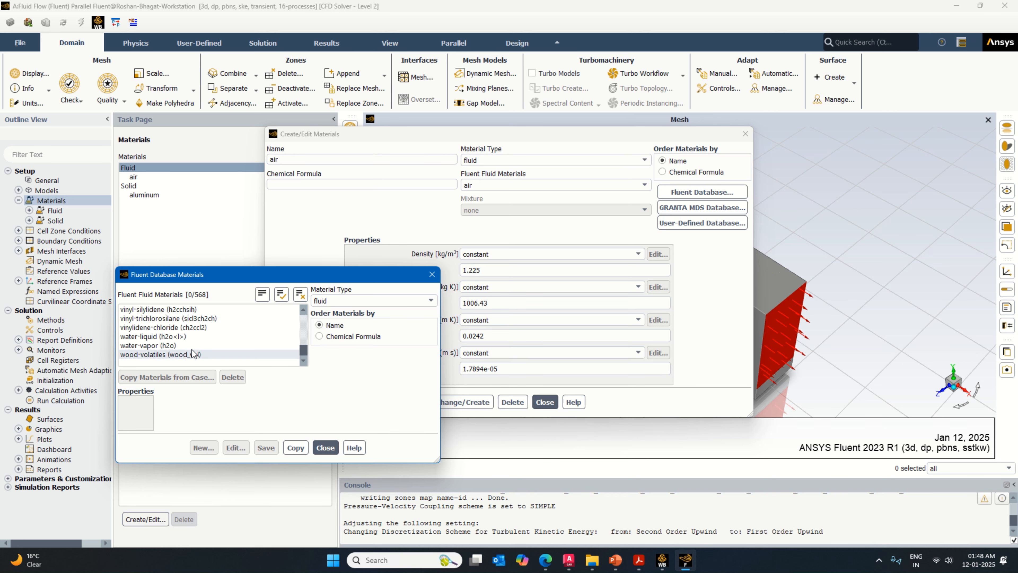
click(169, 336)
click(517, 411)
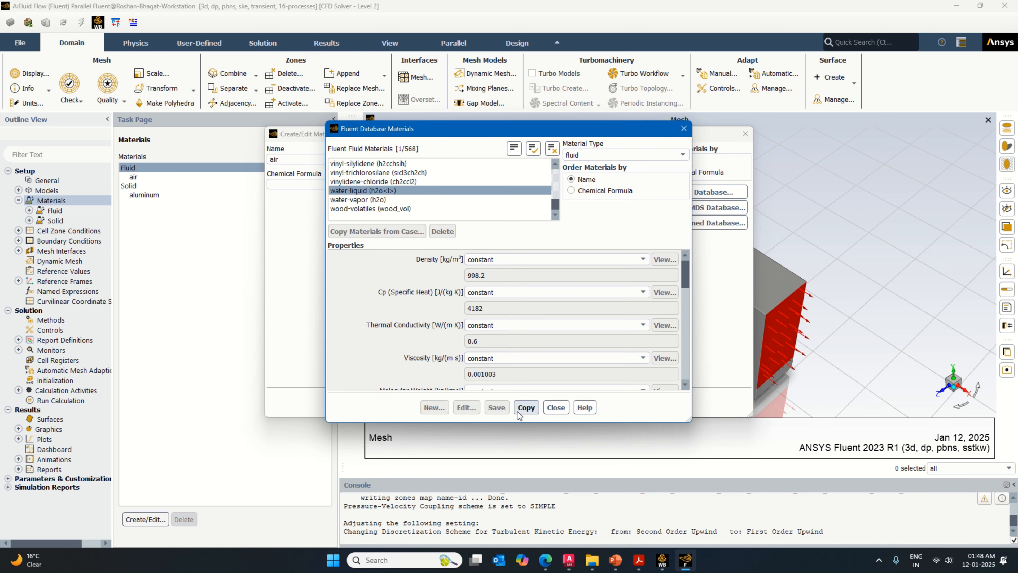
click(550, 409)
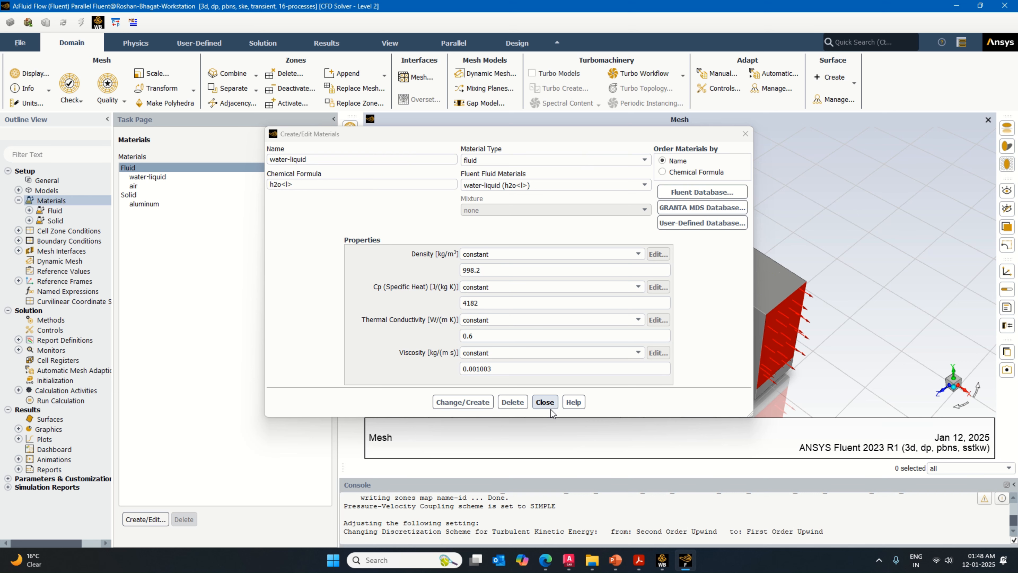
click(551, 407)
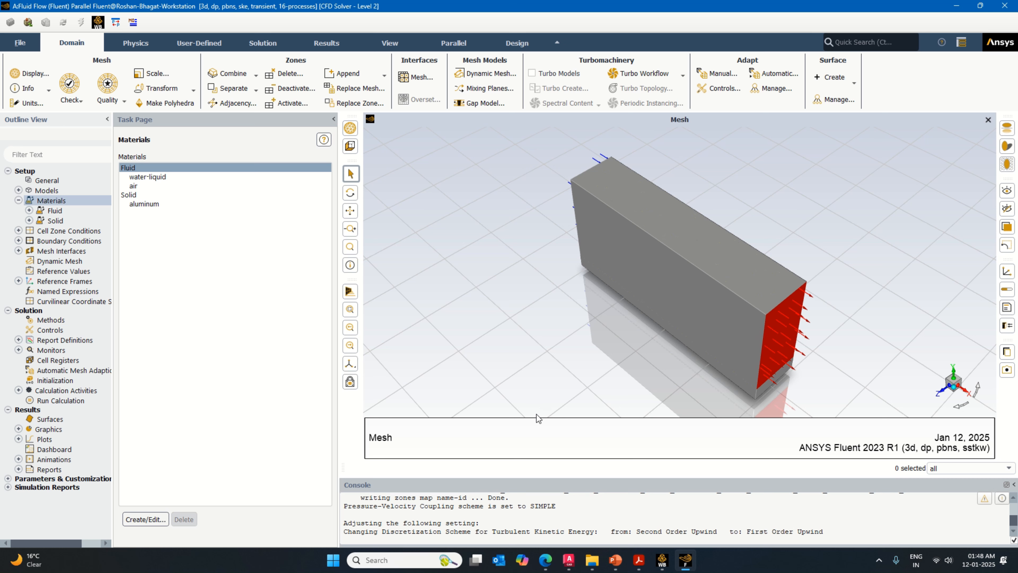
Step: Change the name and chemical formula of the solid material aluminum to fiber
double_click(196, 195)
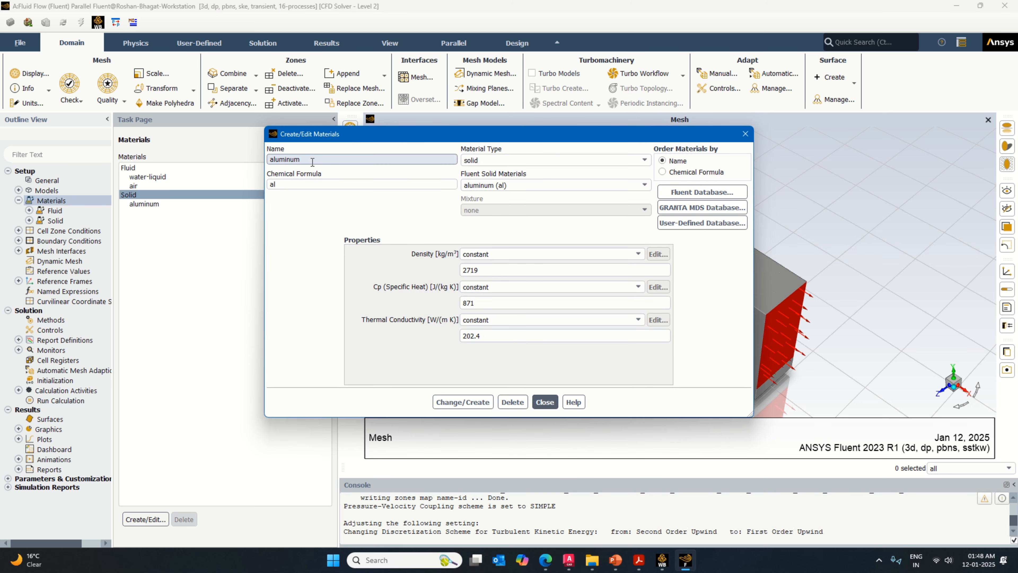
double_click(294, 160)
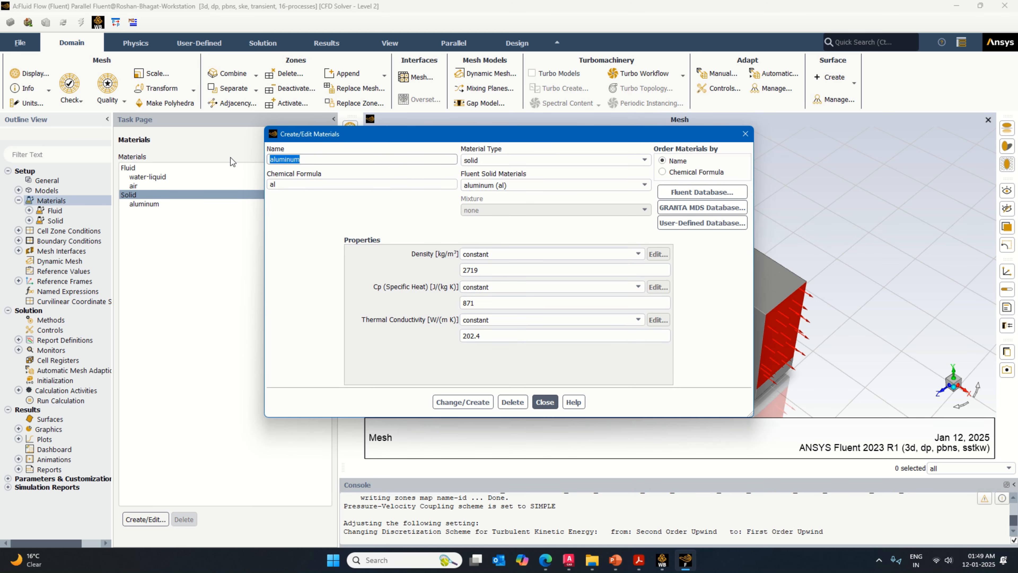
text(fiber)
key(Tab)
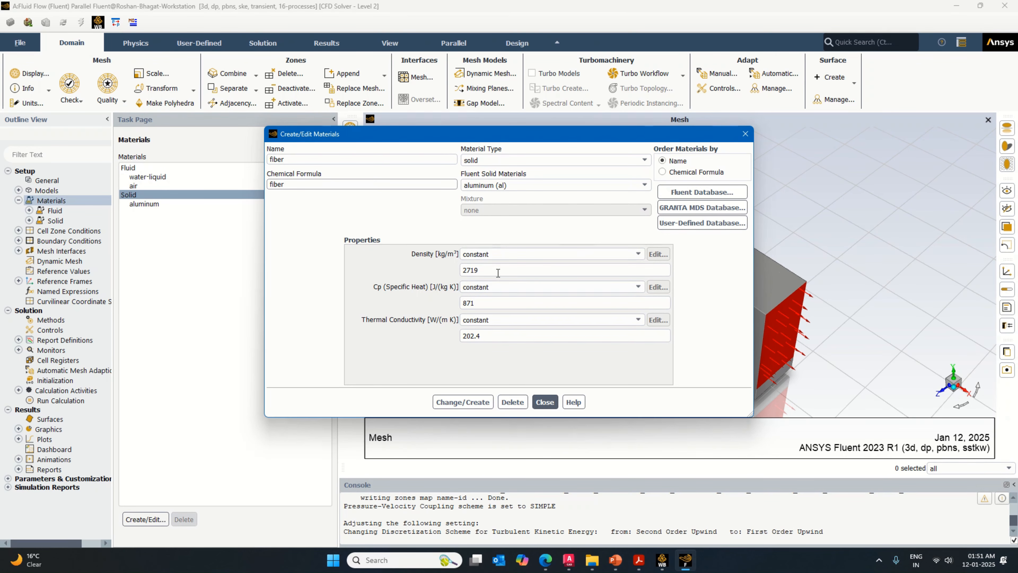
Step: Give fiber density 954 kg/m³, specific heat 1600 J/(kg K) and thermal conductivity 1.21 W/(m K), and create it by overwriting aluminum
double_click(498, 271)
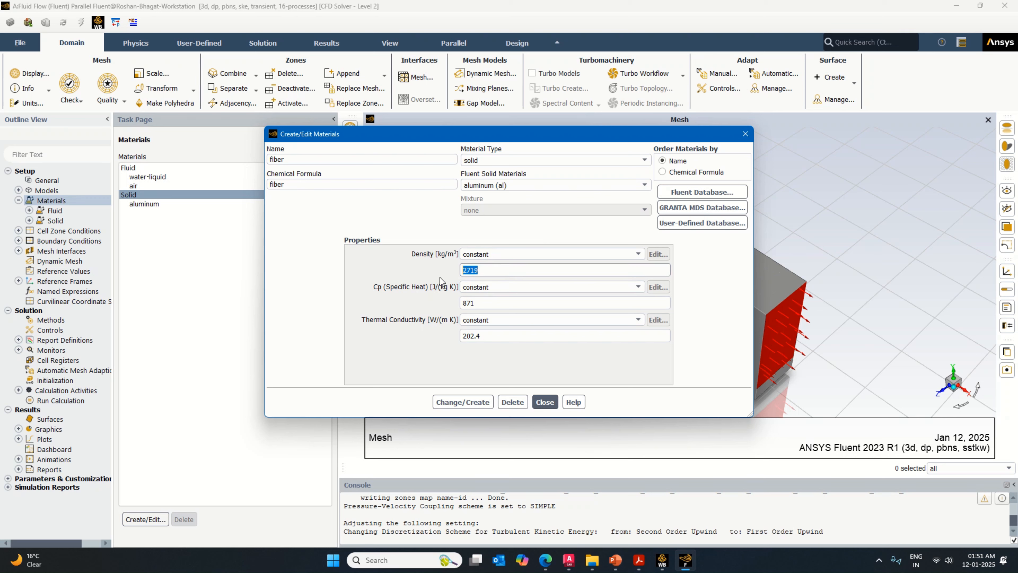
text(954)
double_click(485, 304)
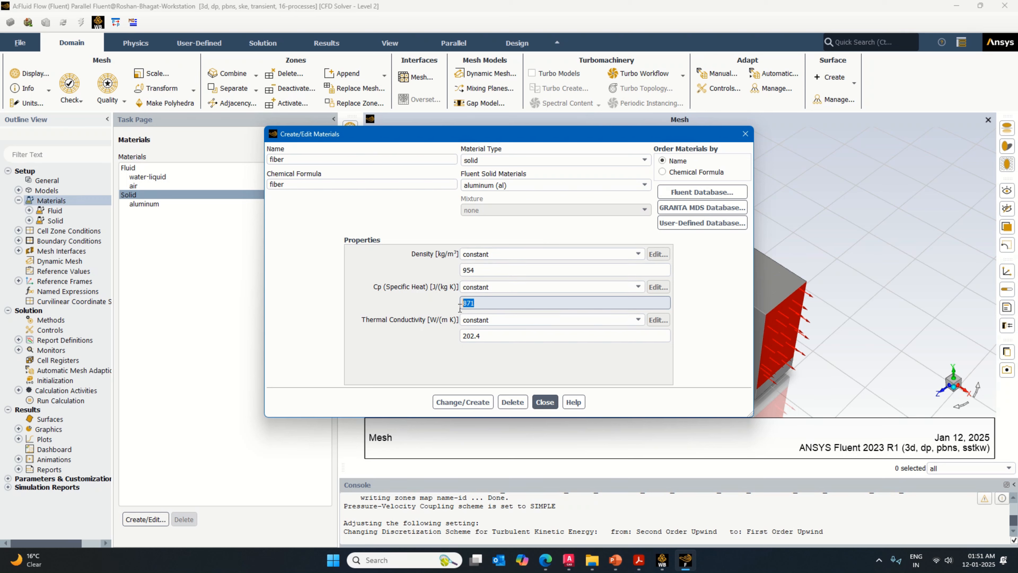
text(1600)
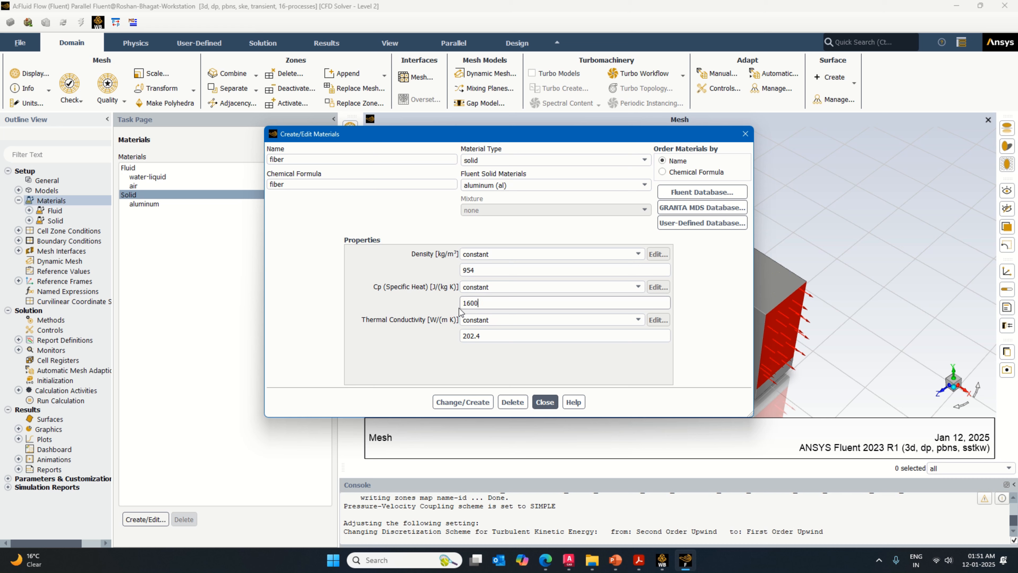
drag(483, 335, 448, 336)
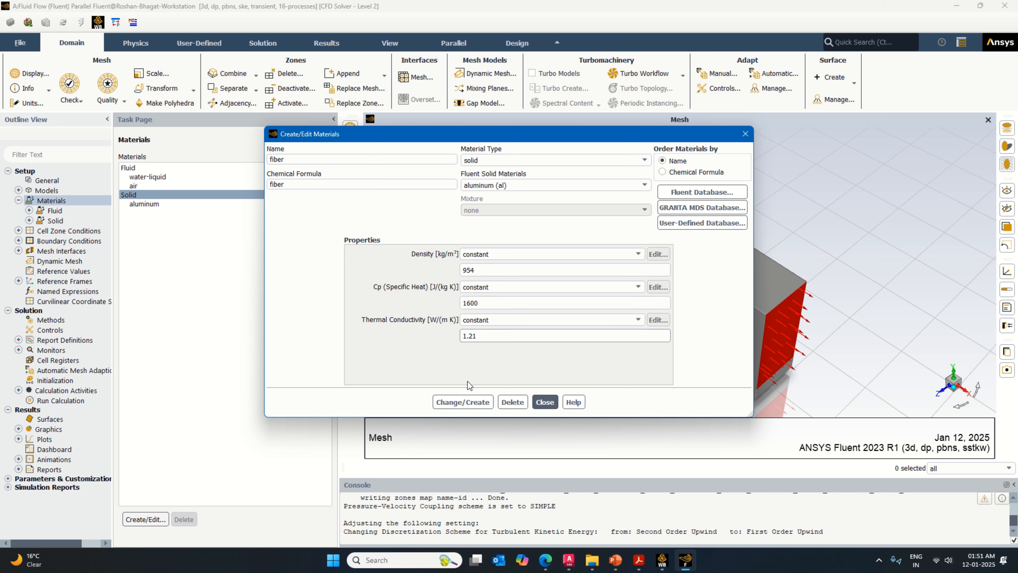
click(471, 403)
click(512, 290)
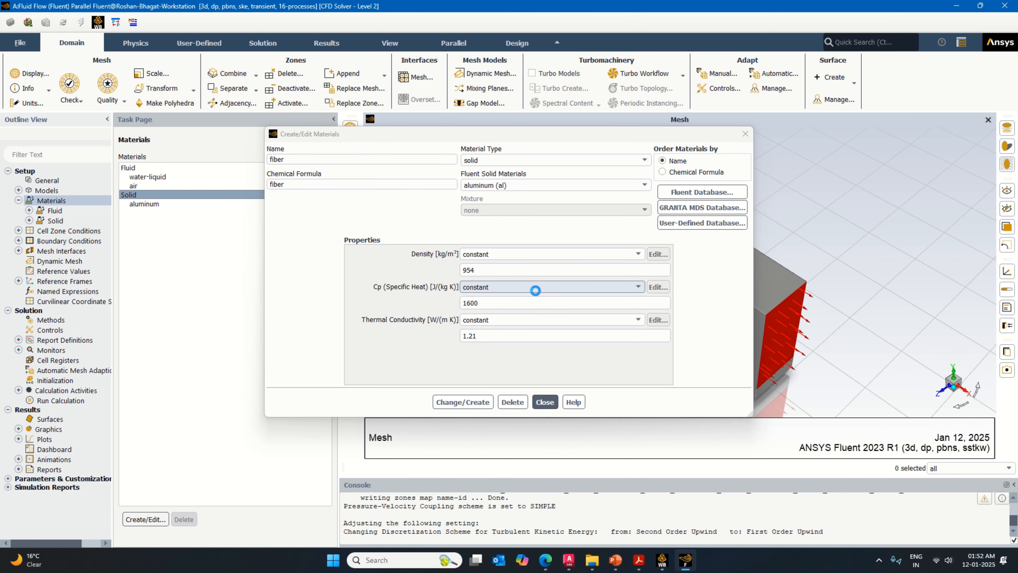
click(544, 402)
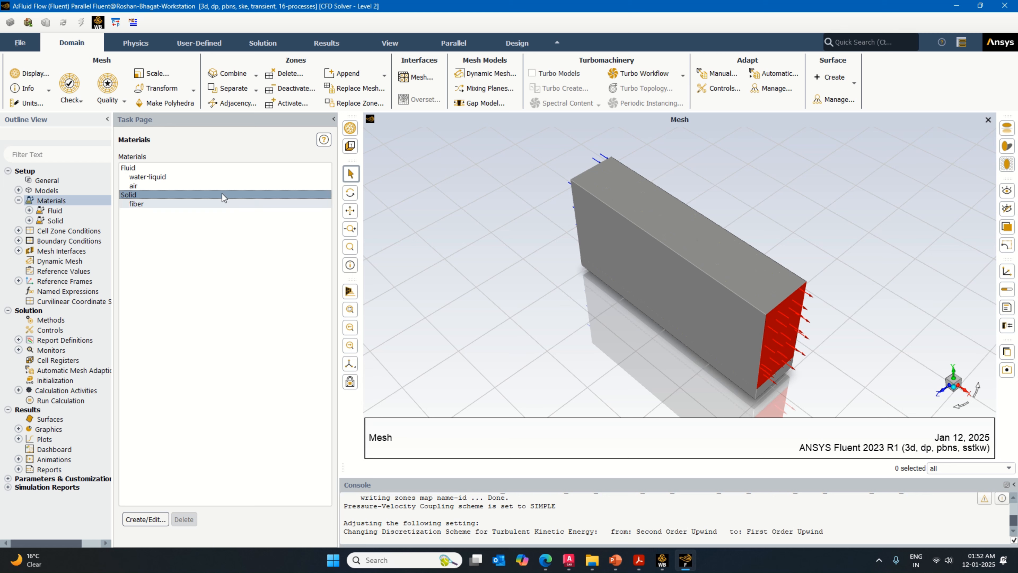
Step: Copy aluminum (al) from the solid materials of the Fluent database into the case's solid materials
double_click(138, 196)
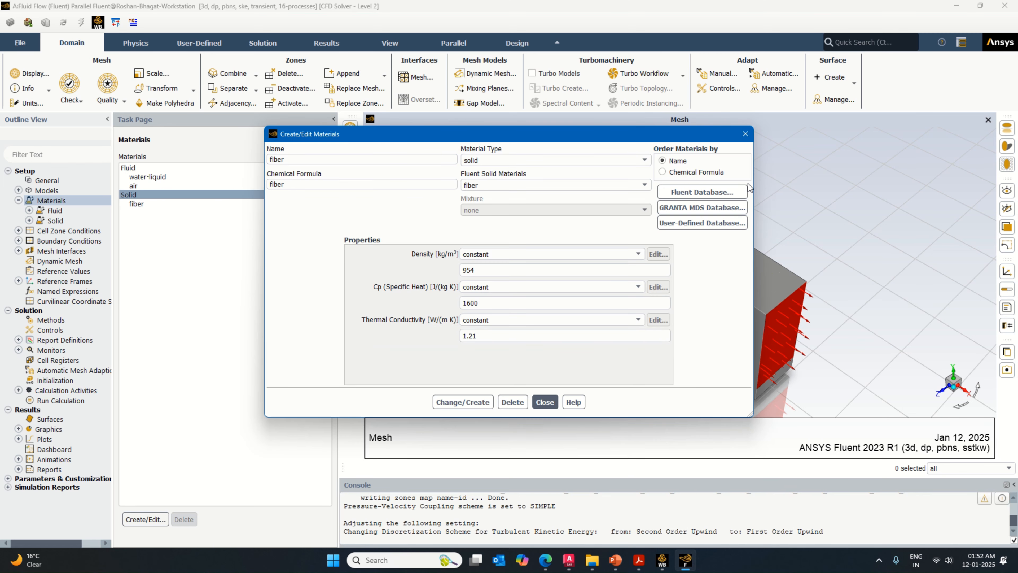
click(738, 196)
click(590, 156)
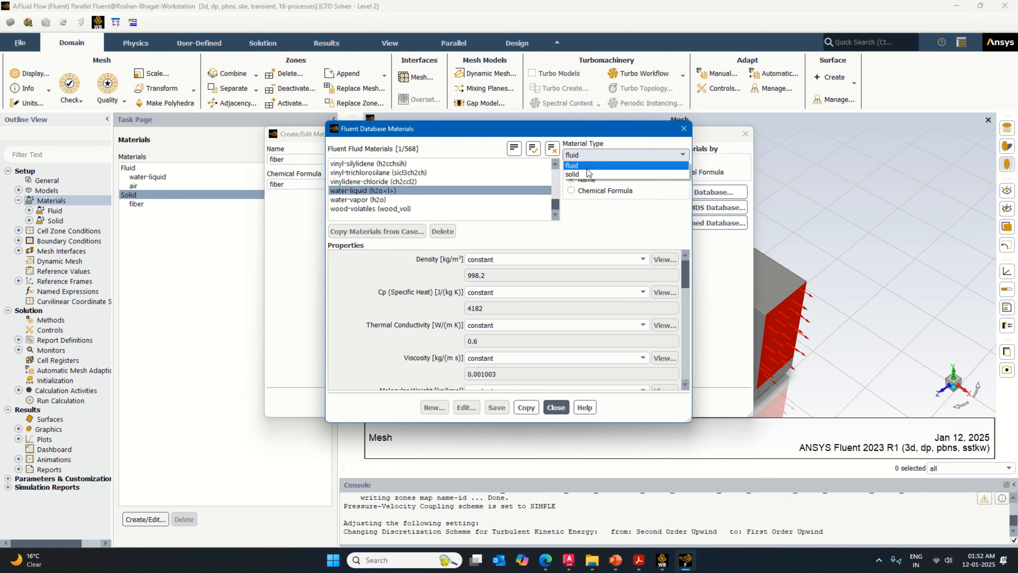
click(589, 174)
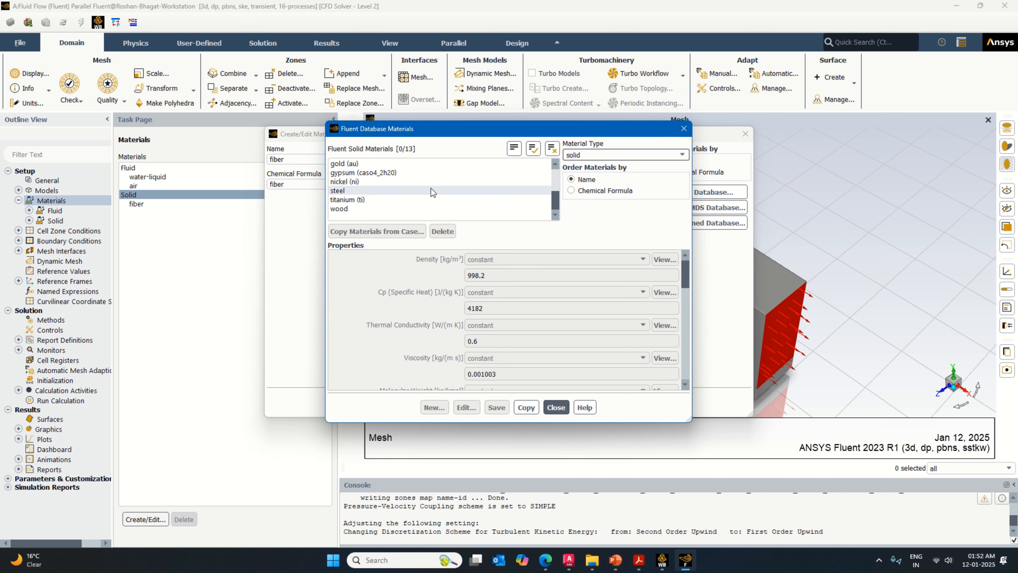
scroll(432, 188, up, 3)
click(413, 164)
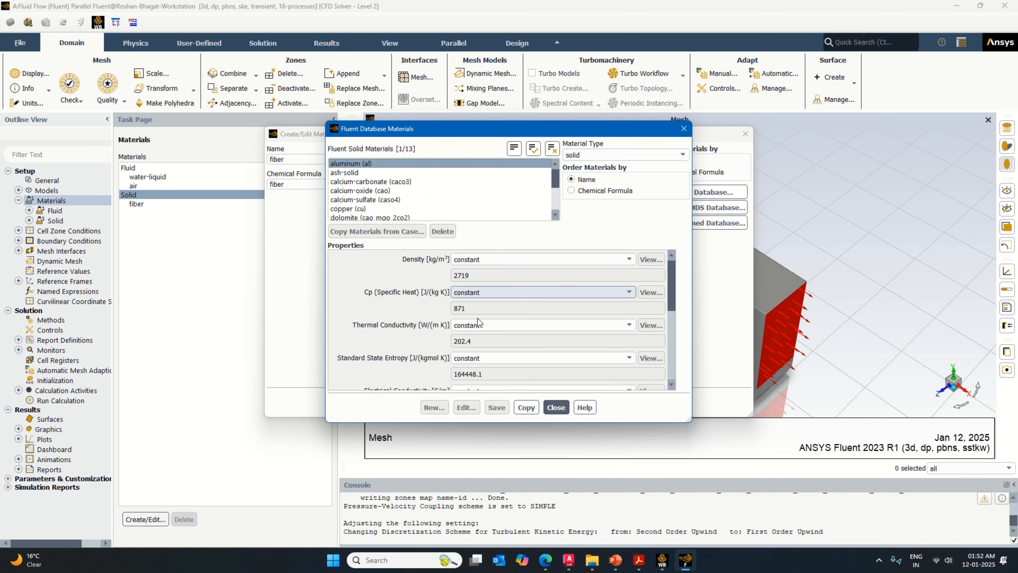
click(526, 407)
click(555, 408)
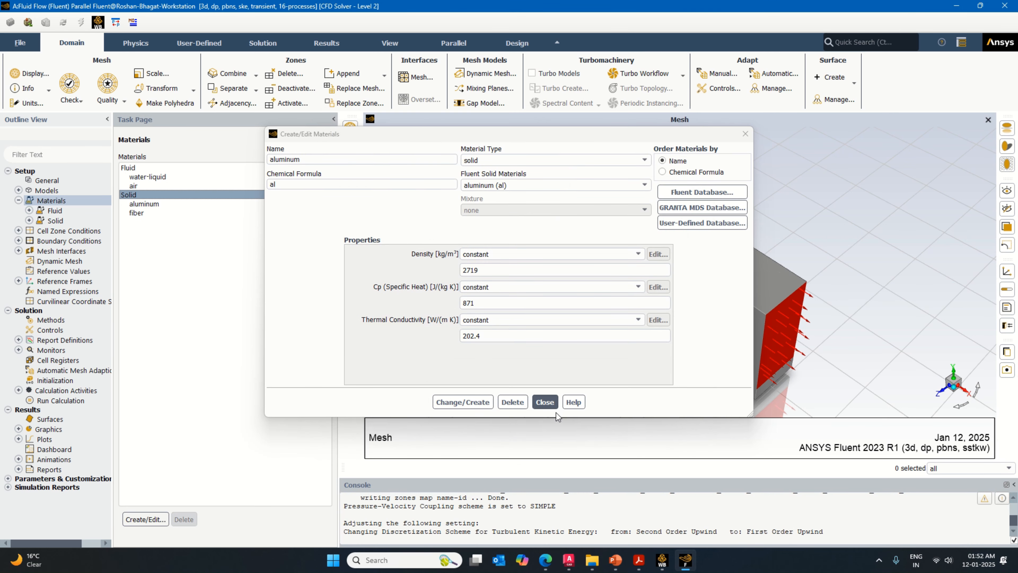
click(544, 402)
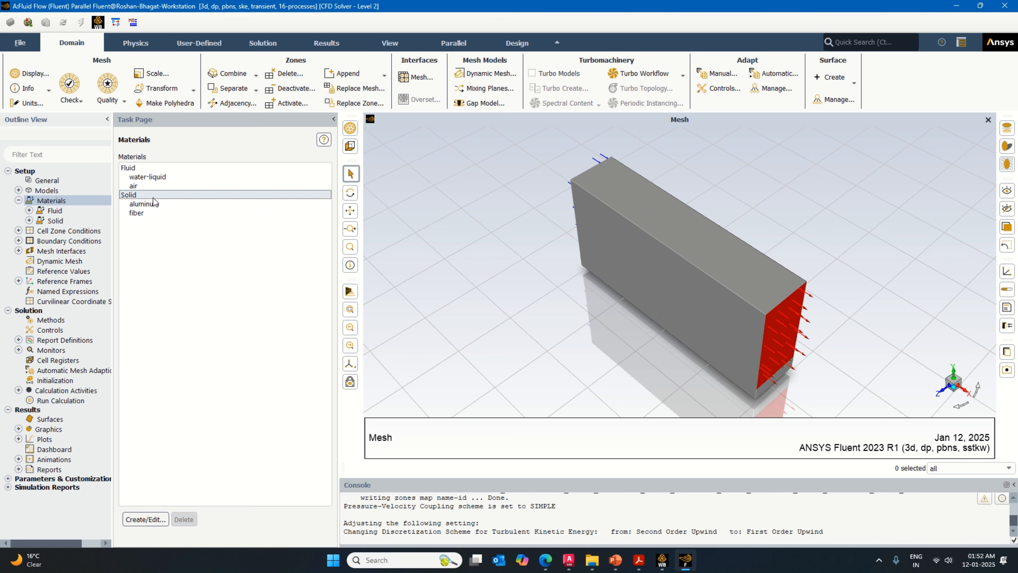
Step: Change the name and chemical formula of the solid material aluminum to lithium-battery
double_click(152, 194)
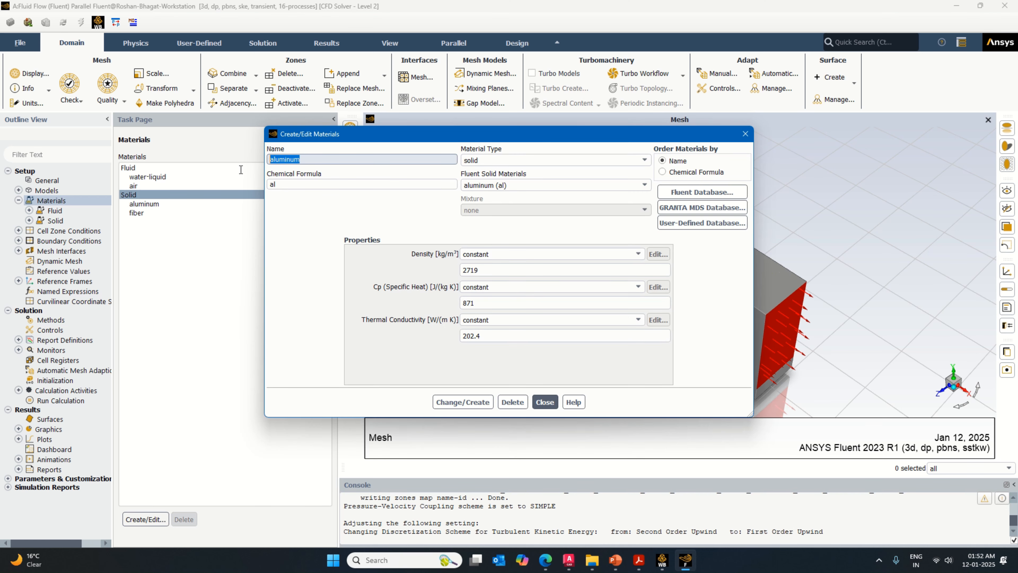
text(lith)
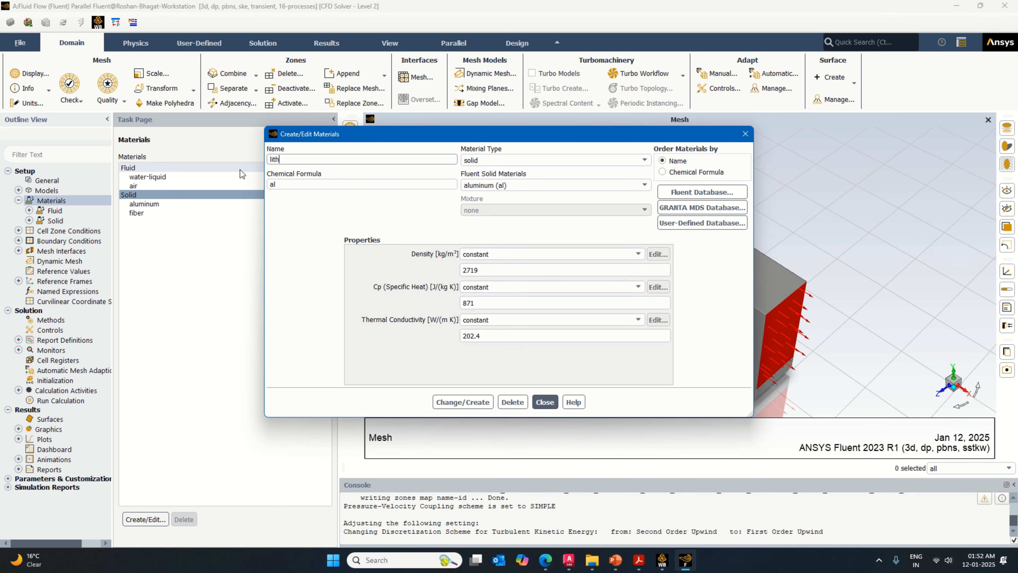
text(ium-battery)
key(Tab)
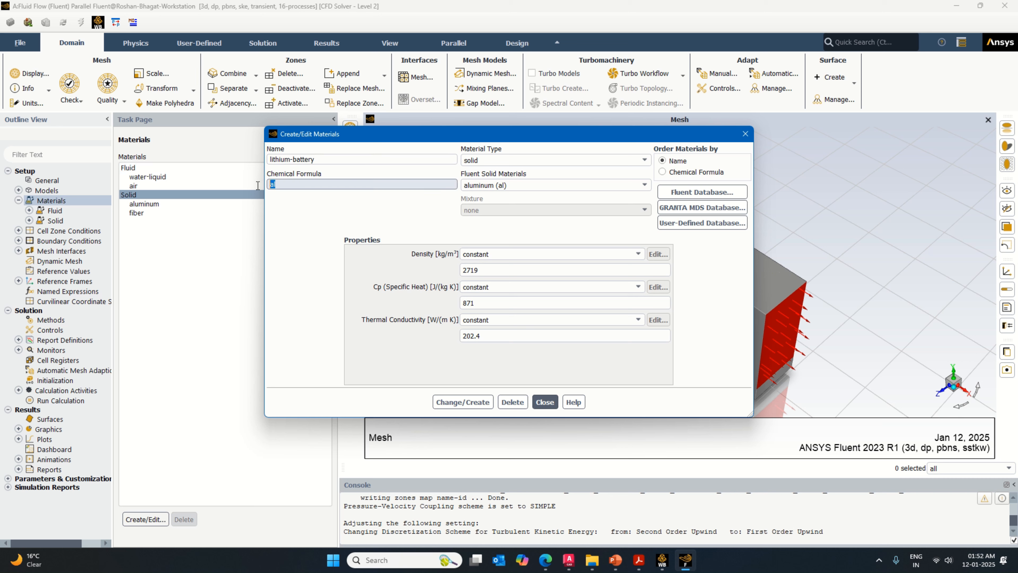
text(lithiu)
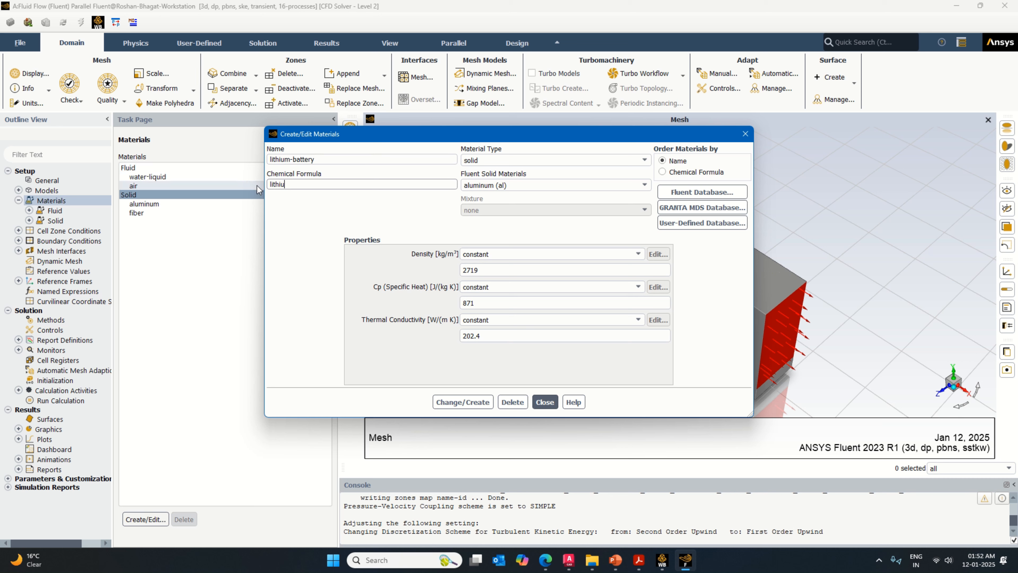
text(m-battery)
Step: Give lithium-battery density 2775 kg/m³, specific heat 880 J/(kg K) and thermal conductivity 3 W/(m K), and create it by overwriting aluminum
drag(480, 270, 449, 274)
text(2)
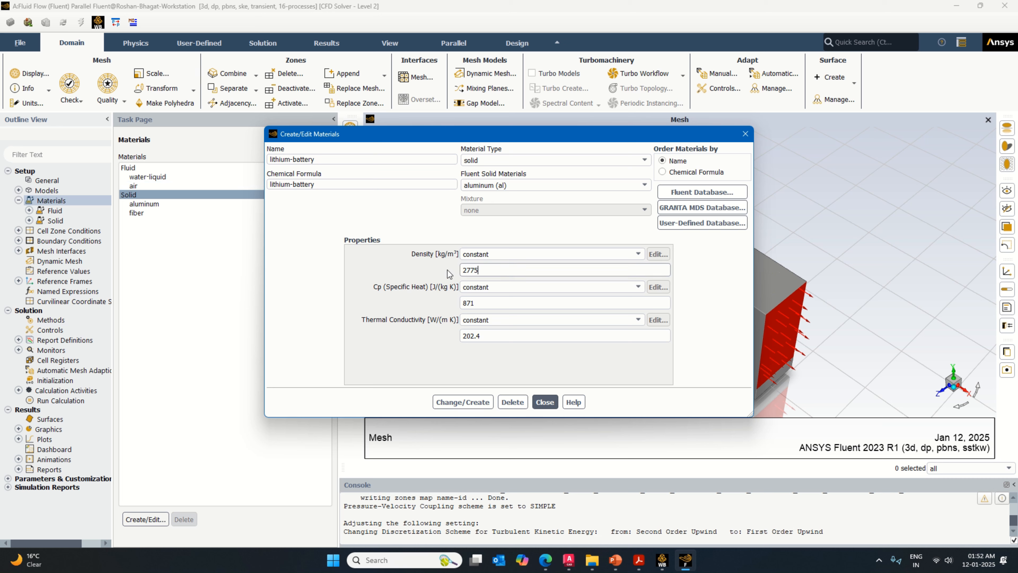
drag(486, 303, 421, 313)
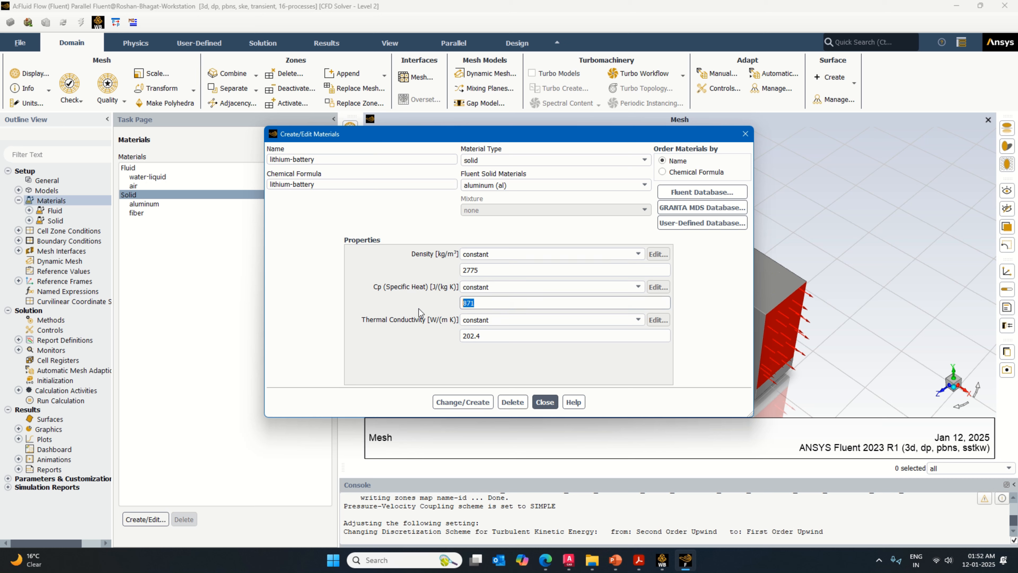
text(880)
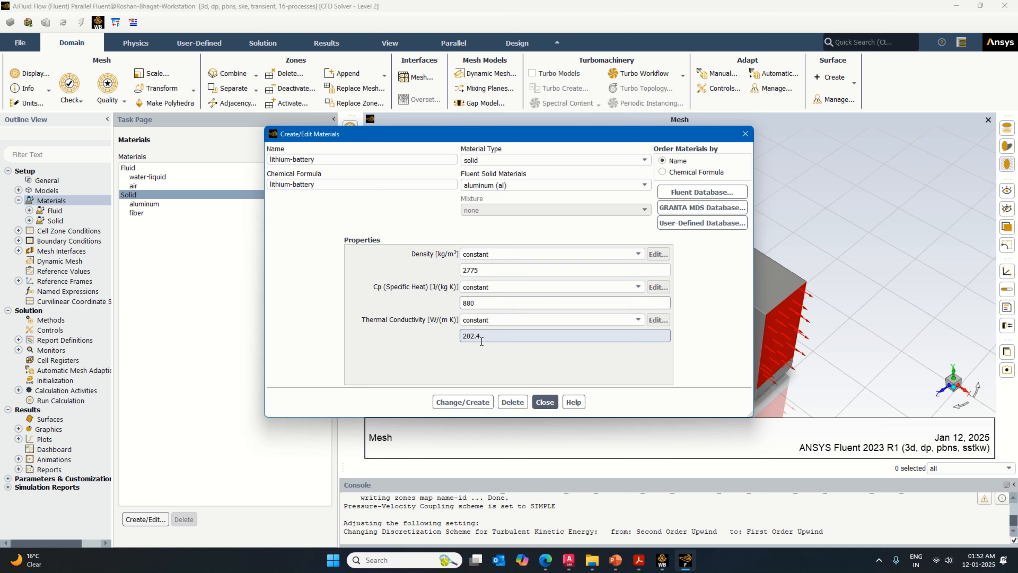
drag(483, 336, 451, 339)
text(3)
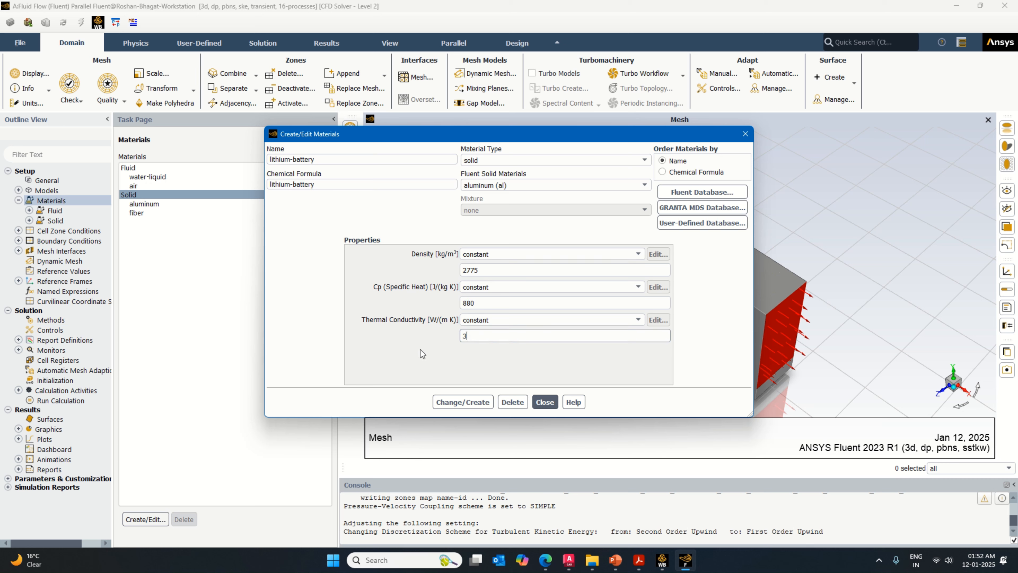
click(467, 402)
click(516, 291)
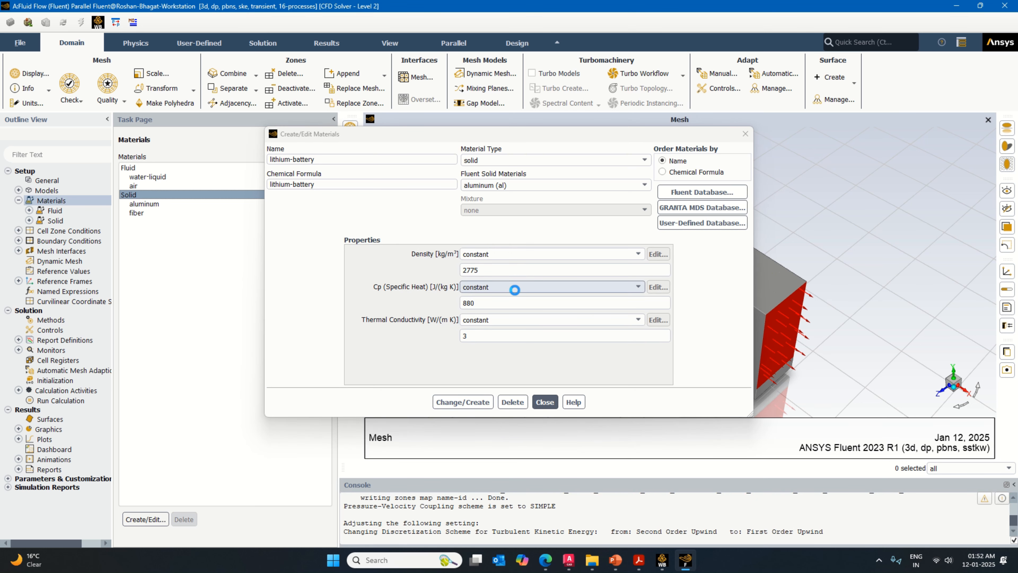
click(545, 402)
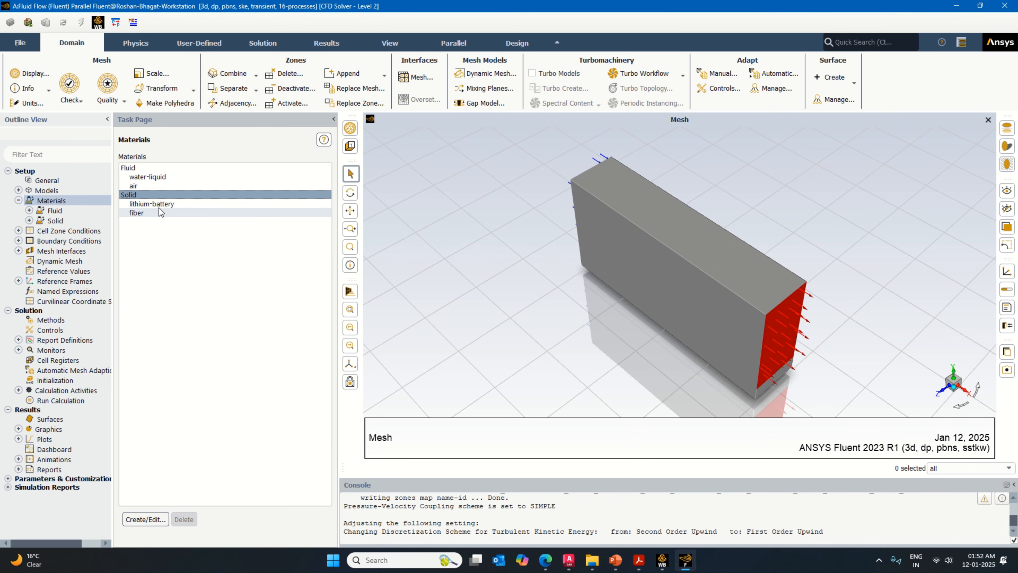
Step: Copy aluminum (al) from the Fluent database again so it is listed alongside lithium-battery and fiber
double_click(157, 196)
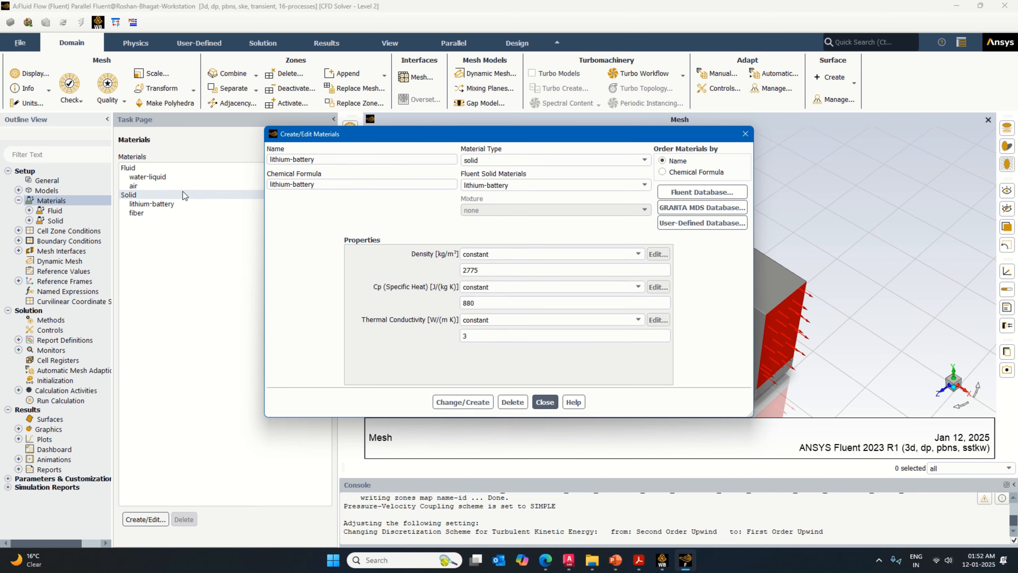
click(698, 194)
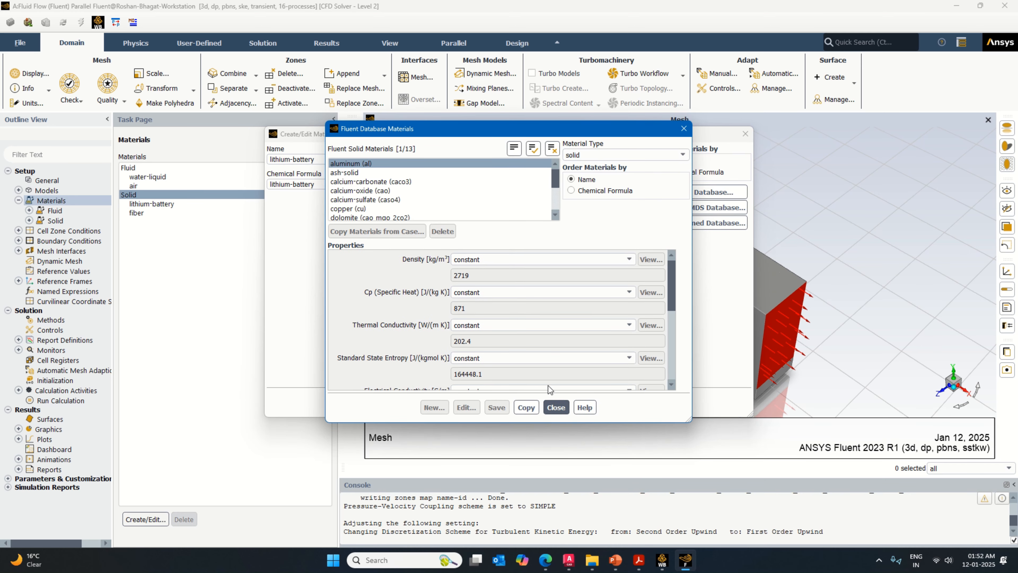
click(522, 406)
click(550, 408)
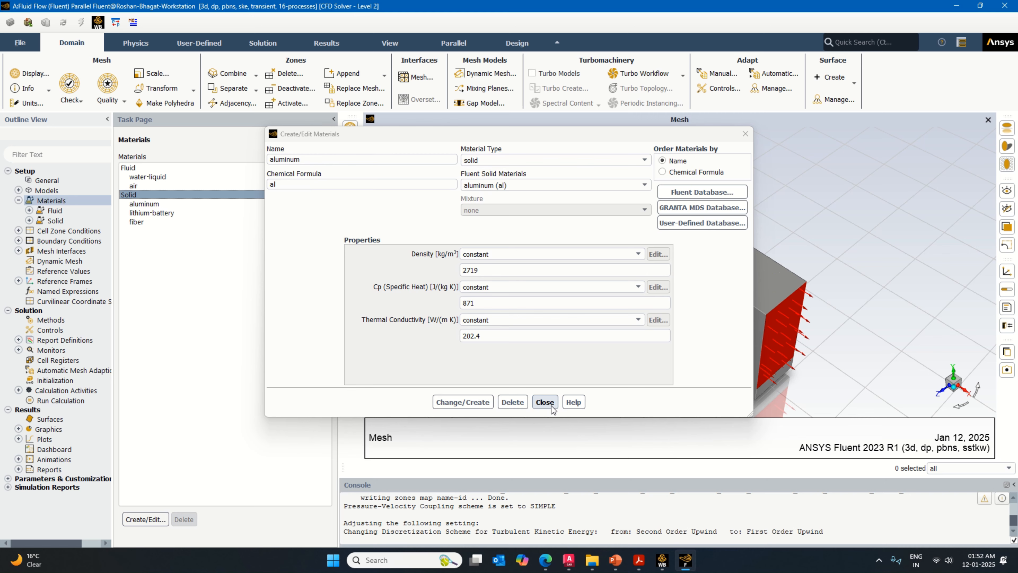
click(551, 406)
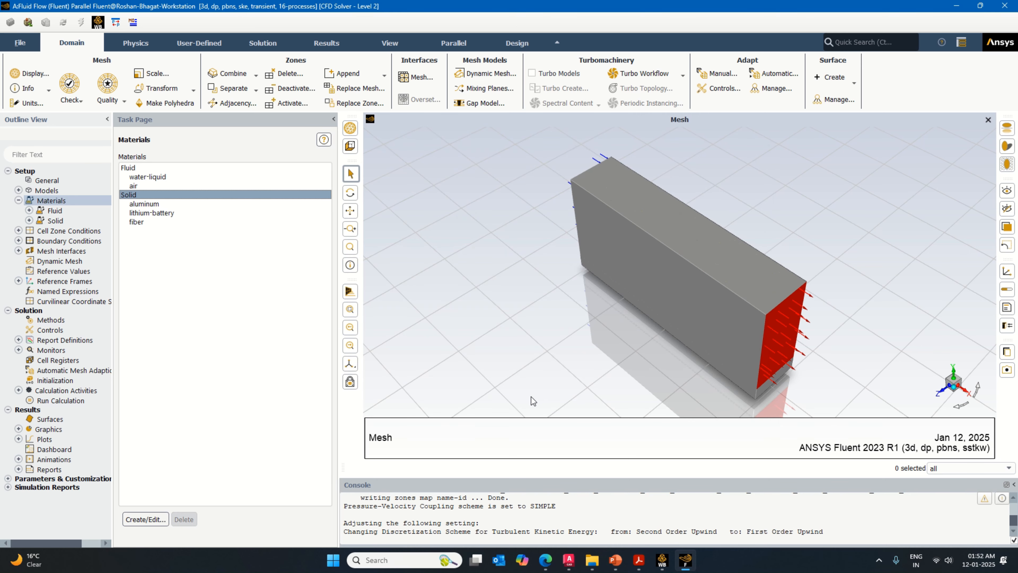
Step: Open the cell zone conditions and group the zones by type into fluid and solid
click(90, 240)
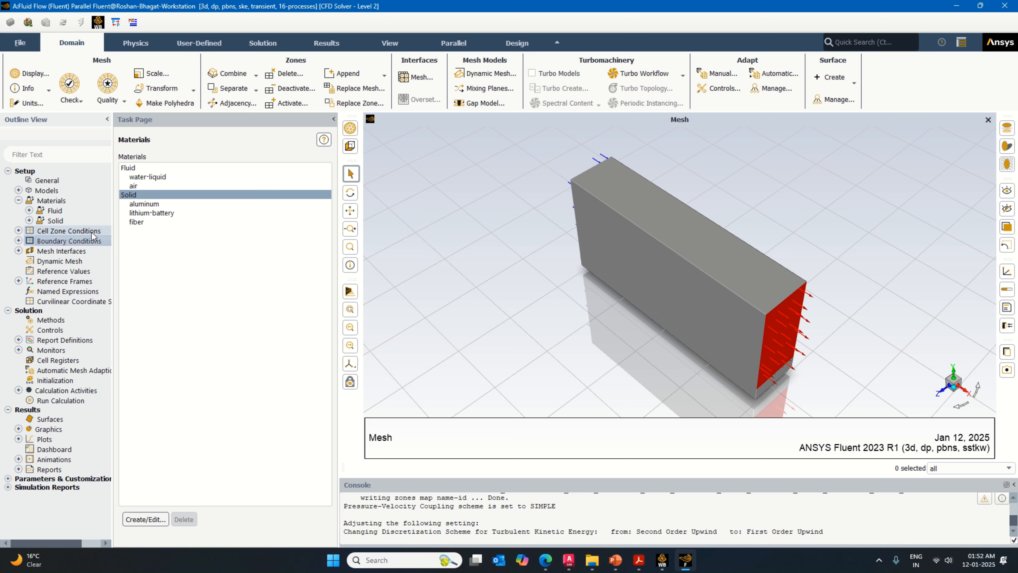
click(74, 232)
double_click(72, 230)
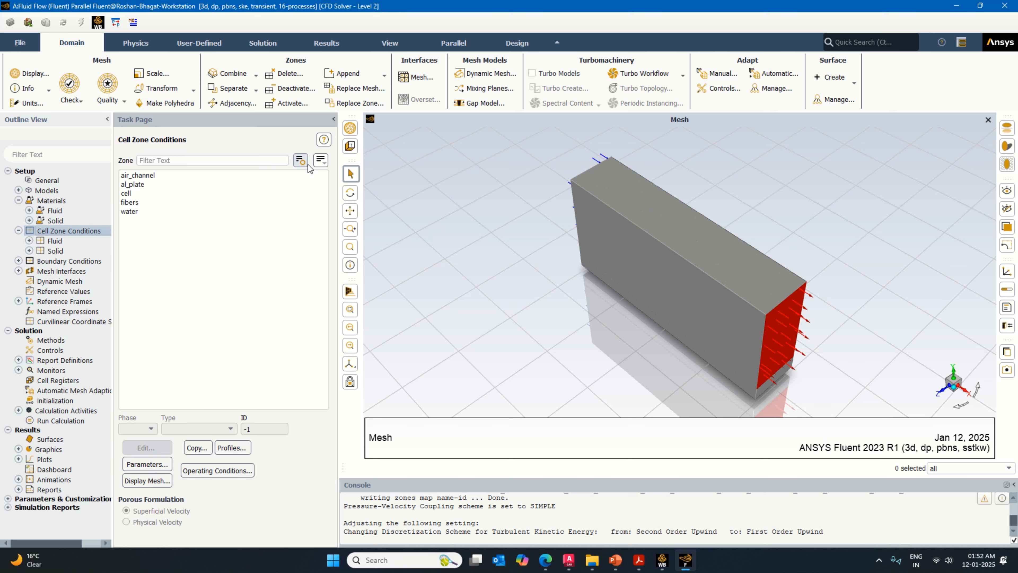
click(321, 160)
click(336, 216)
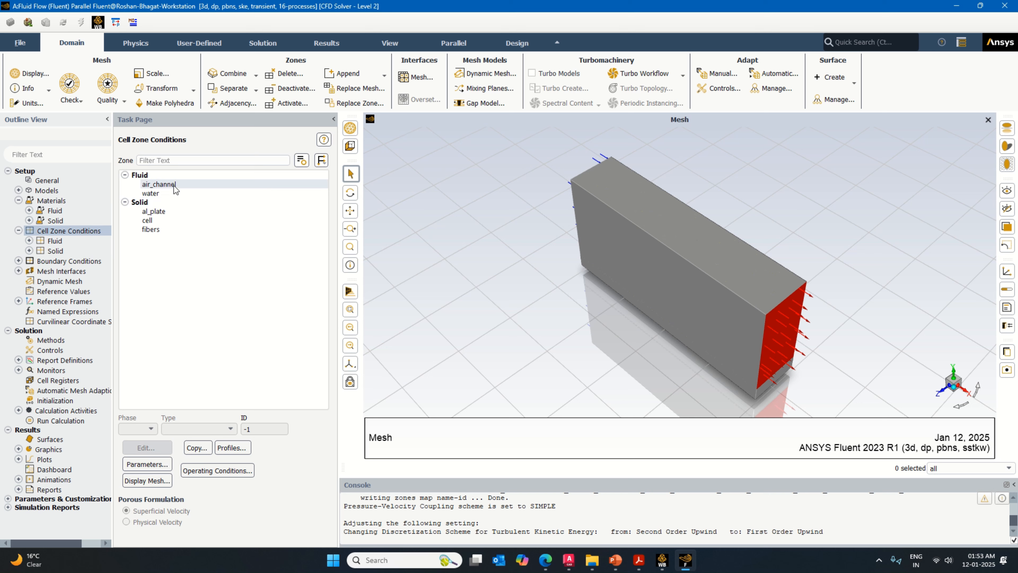
Step: Apply air as the material of the air_channel fluid zone
click(161, 184)
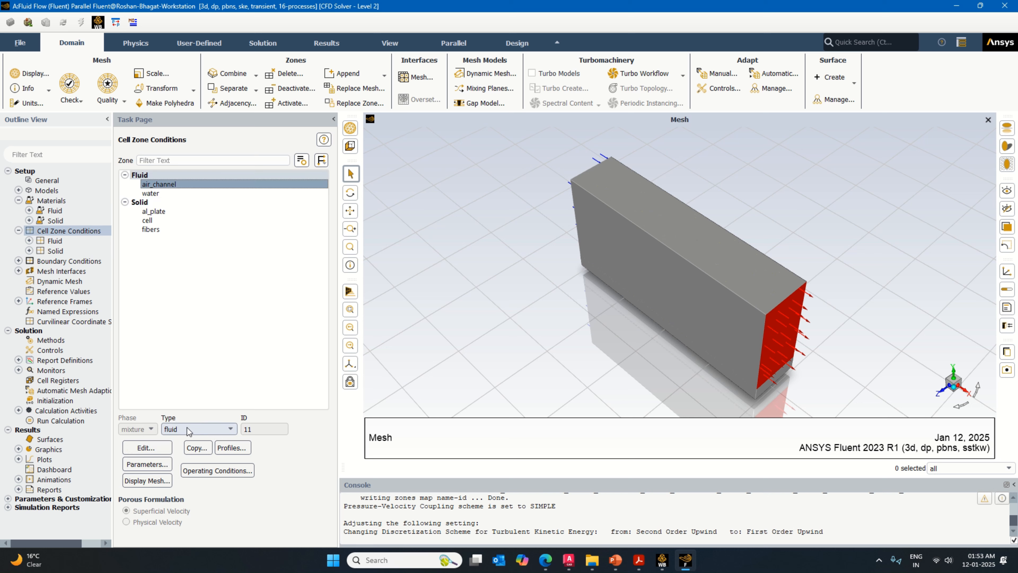
click(144, 453)
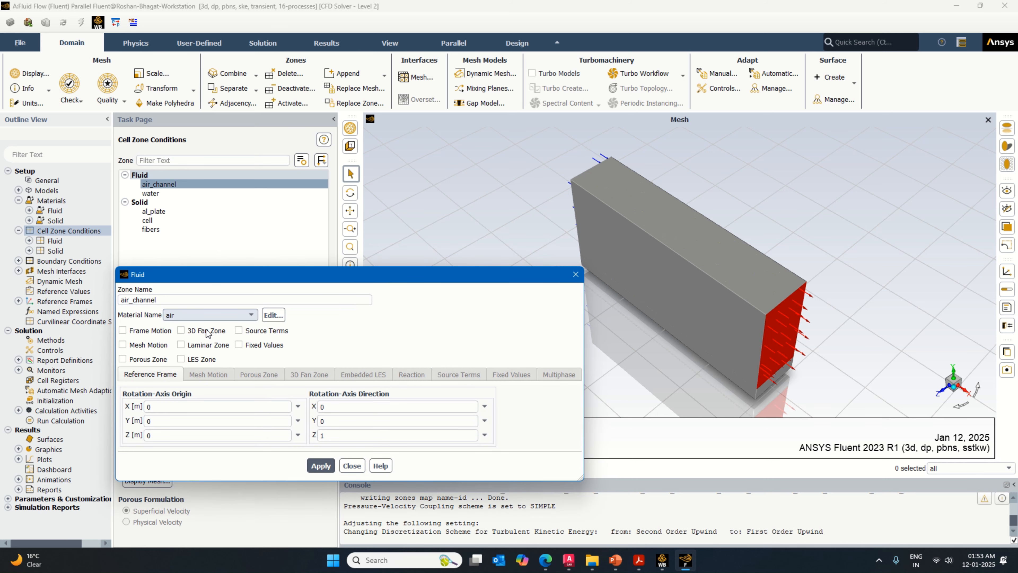
click(320, 466)
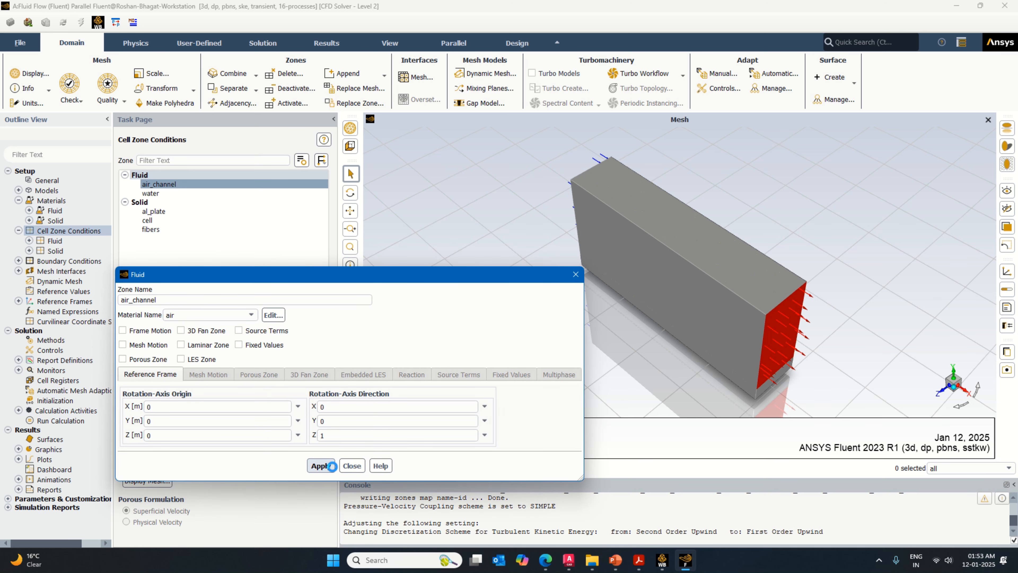
Step: Assign water-liquid as the material of the water fluid zone and apply it
click(345, 467)
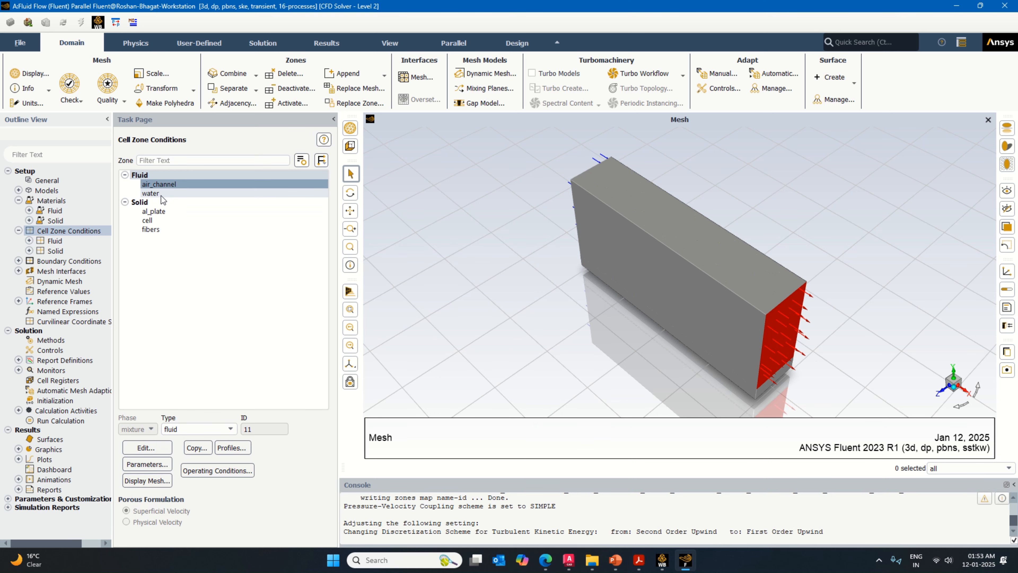
click(160, 194)
click(147, 447)
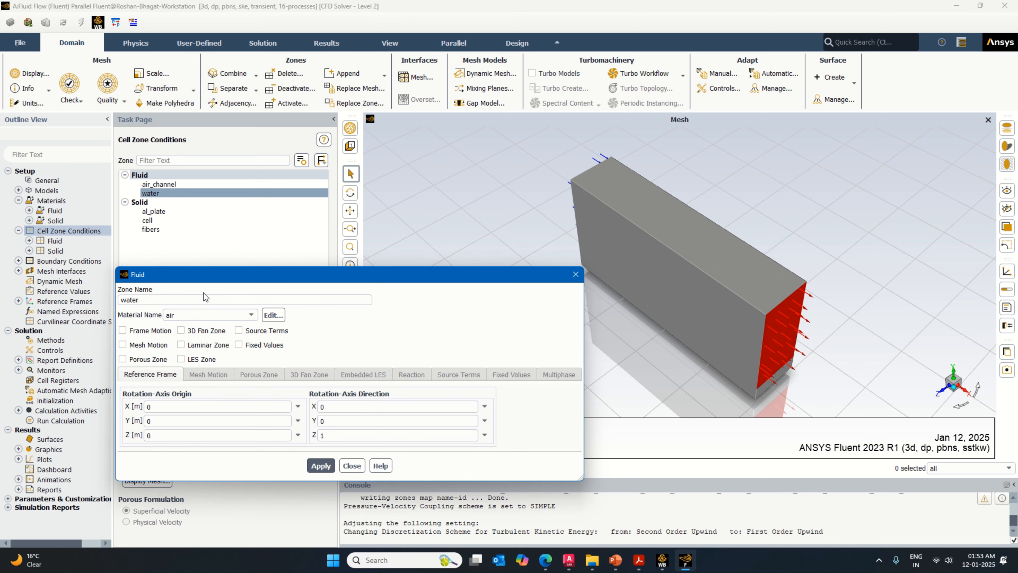
click(230, 320)
click(228, 327)
click(324, 465)
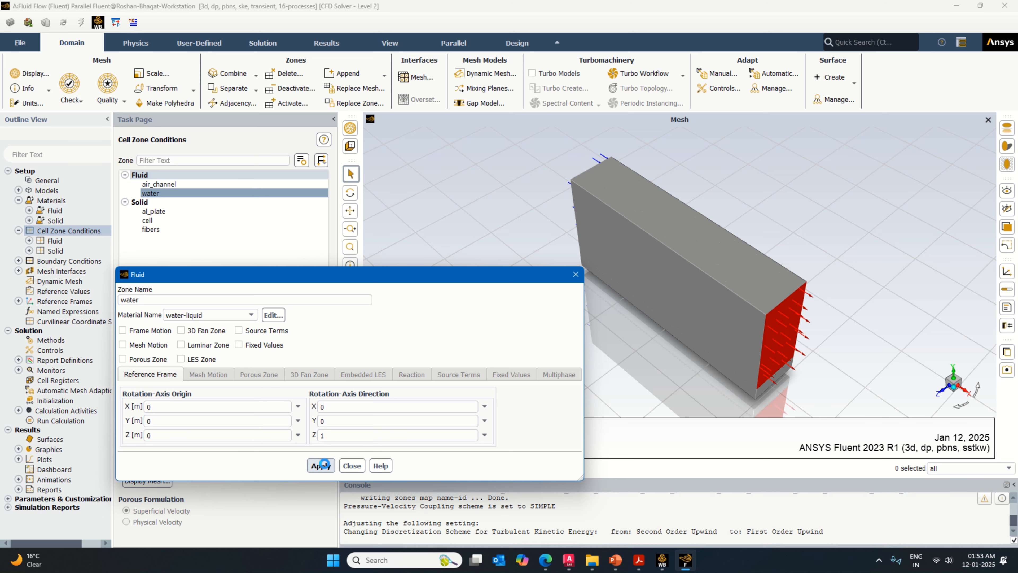
click(325, 464)
click(353, 466)
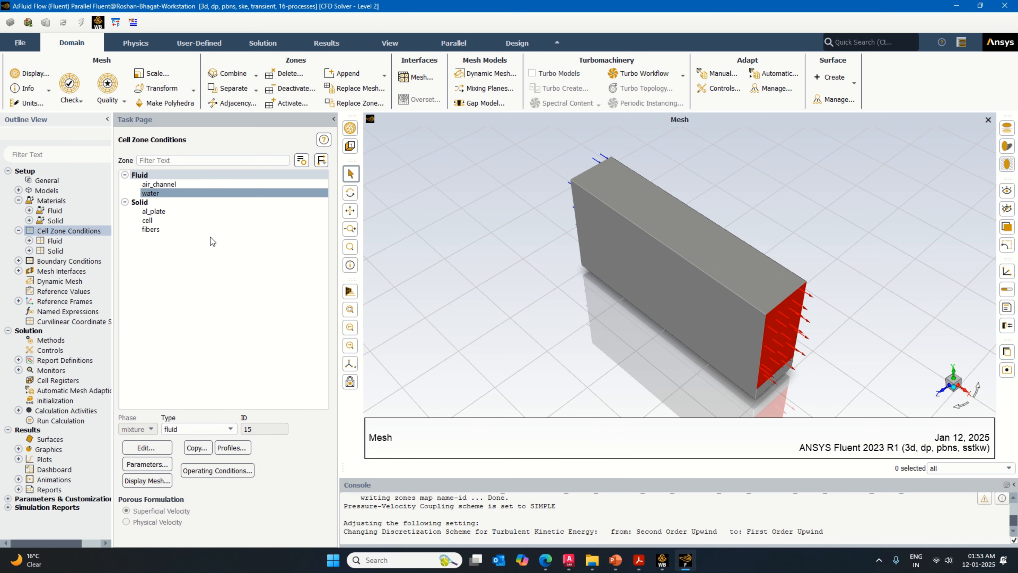
Step: Assign aluminum as the material of the al_plate solid zone and apply it
click(187, 211)
click(156, 448)
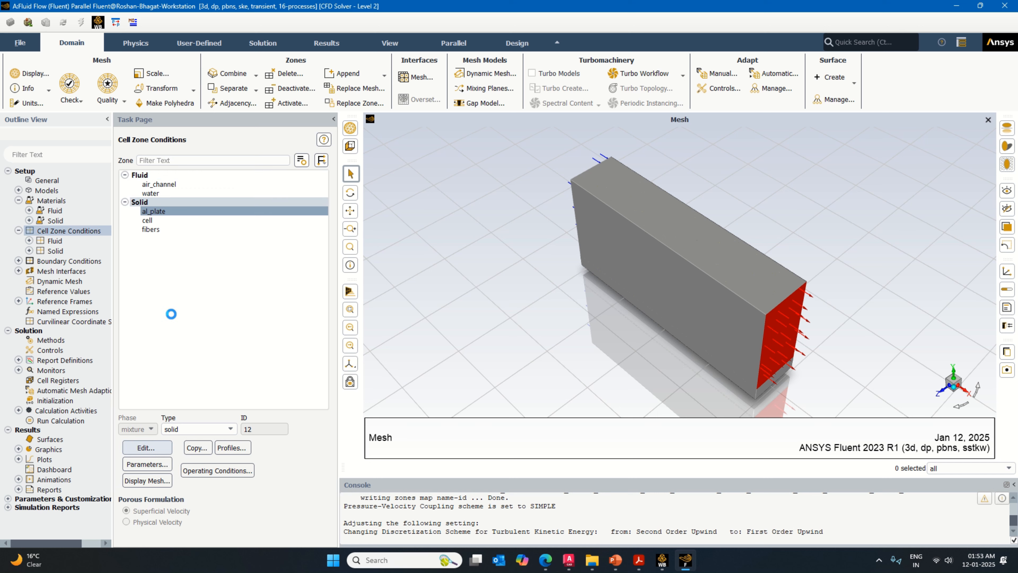
click(189, 316)
click(225, 329)
click(280, 464)
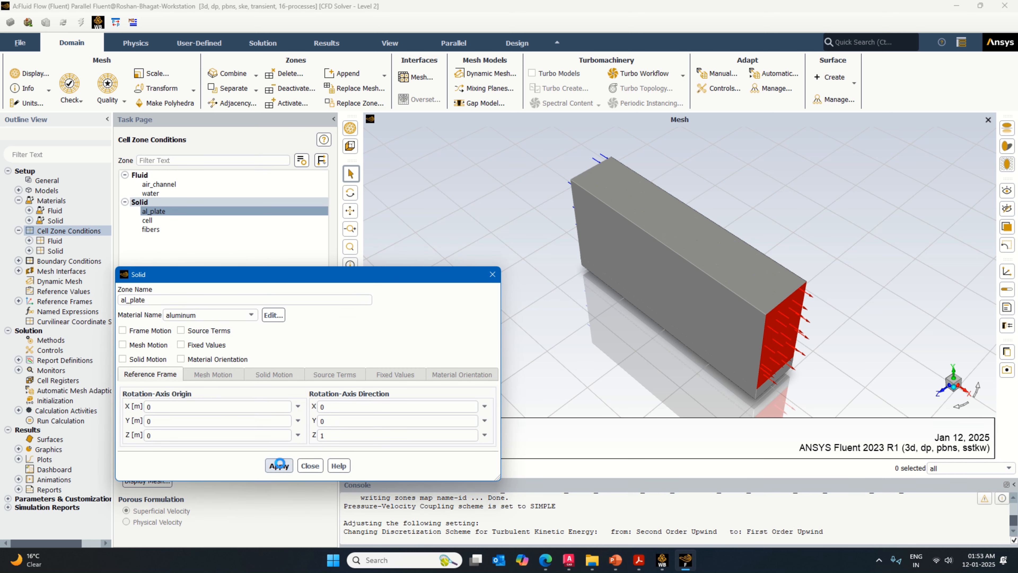
click(279, 464)
click(283, 467)
click(310, 466)
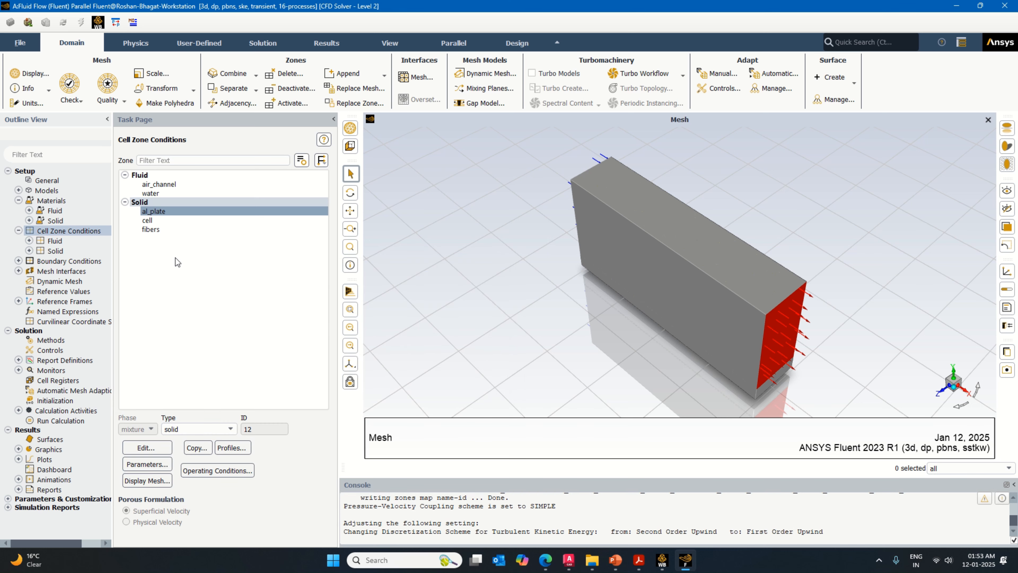
Step: Set the material of the cell solid zone to lithium-battery
click(156, 221)
click(152, 449)
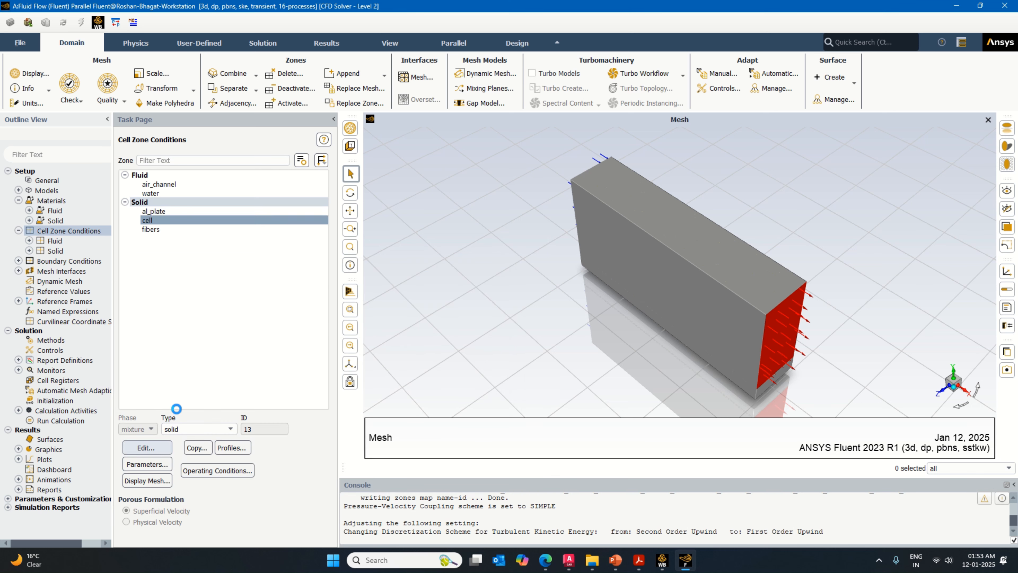
click(214, 316)
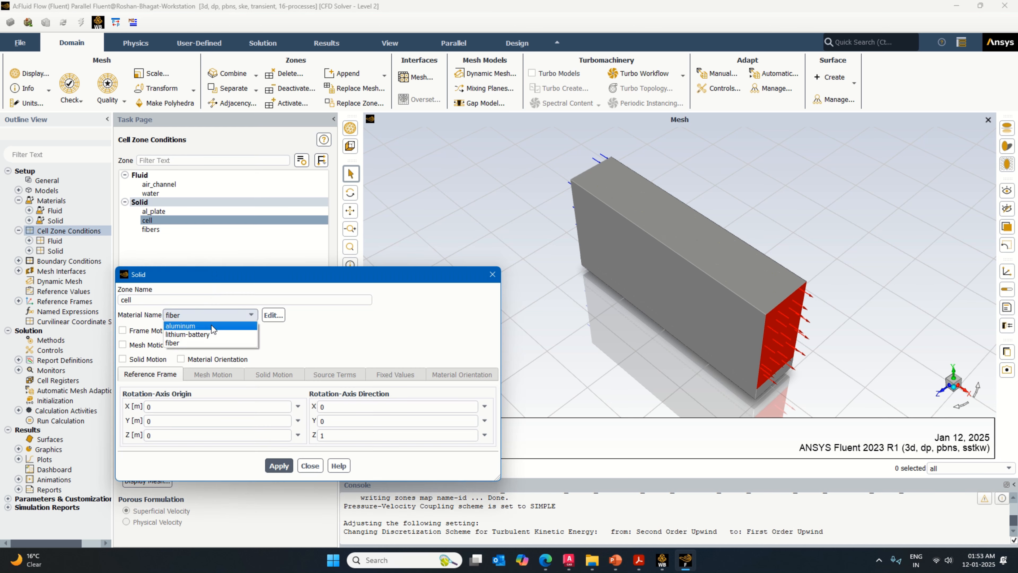
click(206, 333)
Step: Enable source terms for the cell zone, add one constant energy source of 104017 W/m³, and apply the zone settings
click(189, 331)
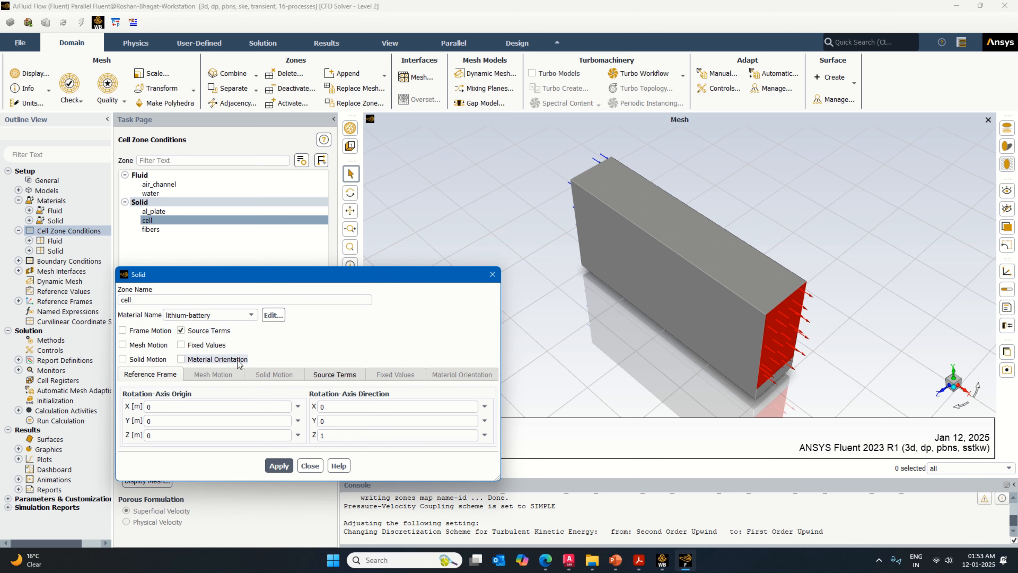
click(334, 376)
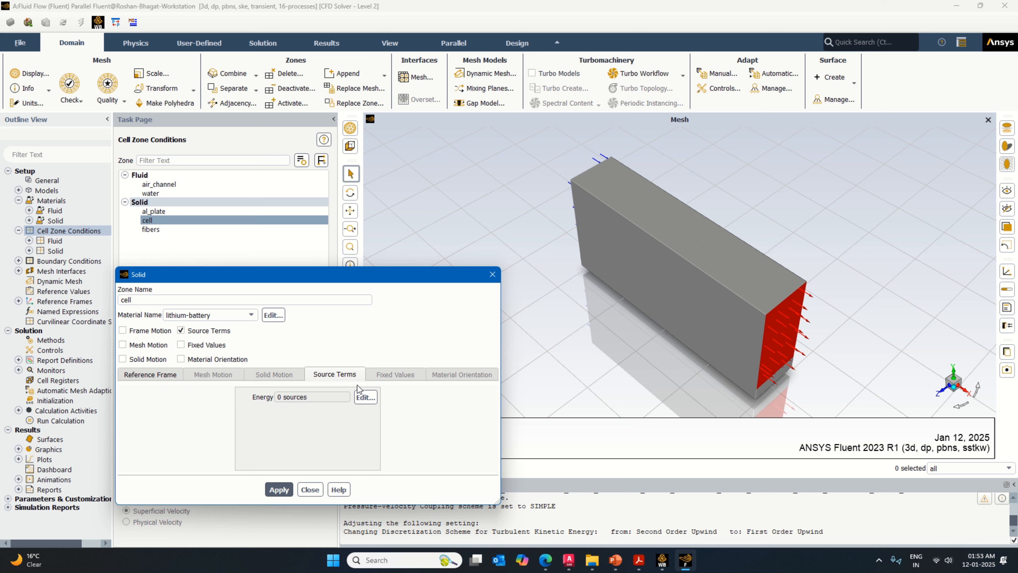
click(363, 397)
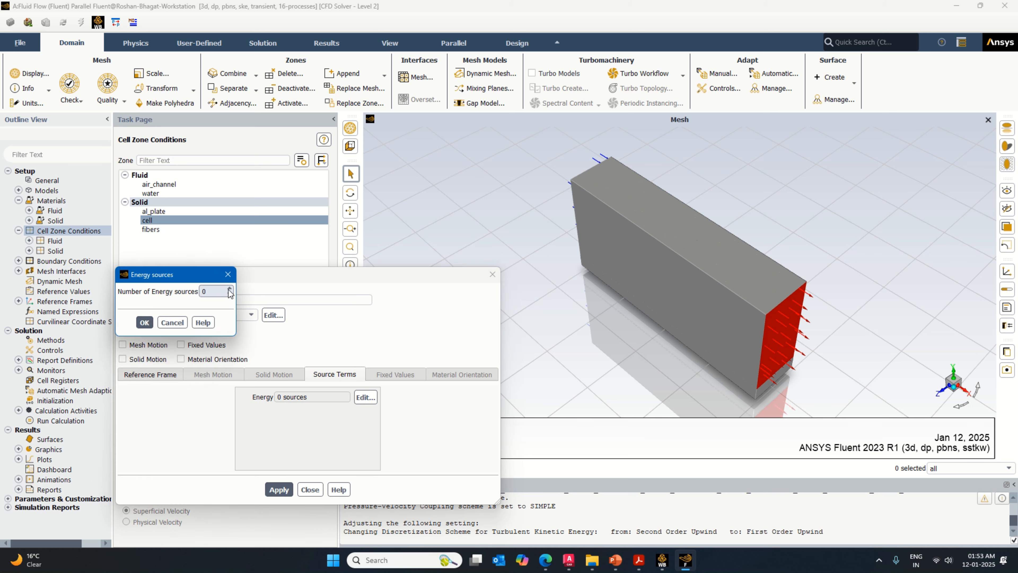
click(230, 289)
click(307, 309)
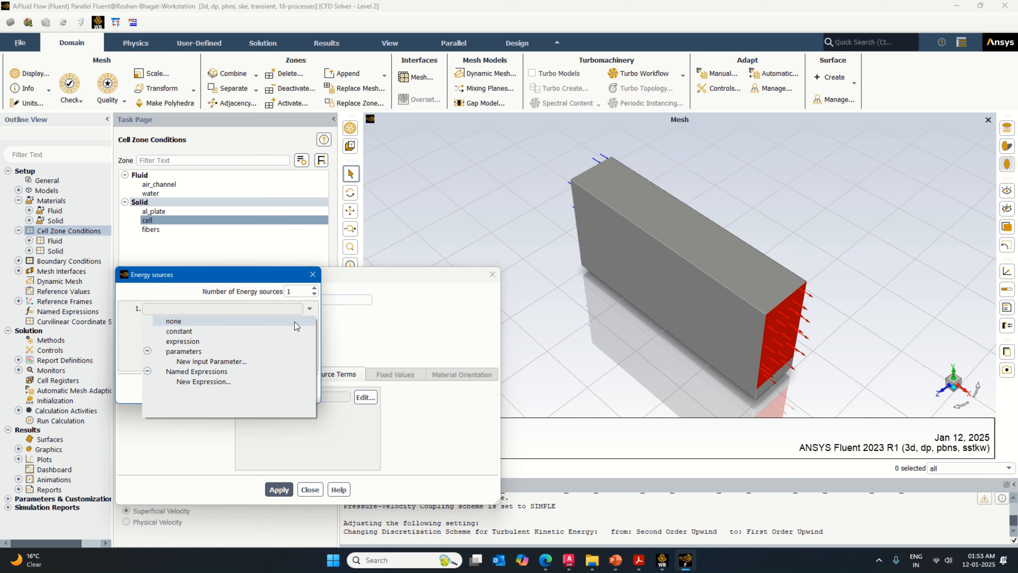
click(264, 331)
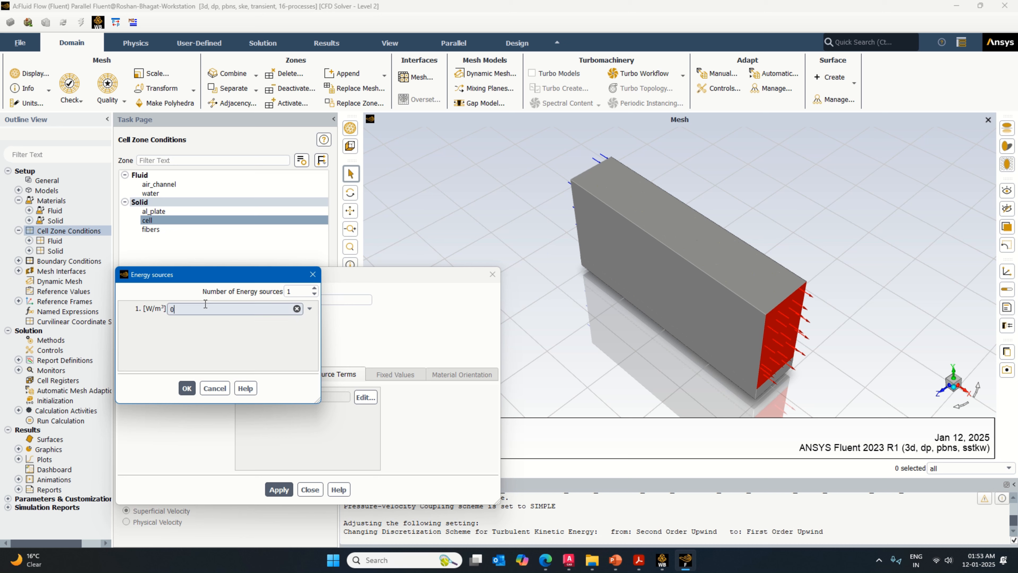
double_click(170, 310)
text(104017)
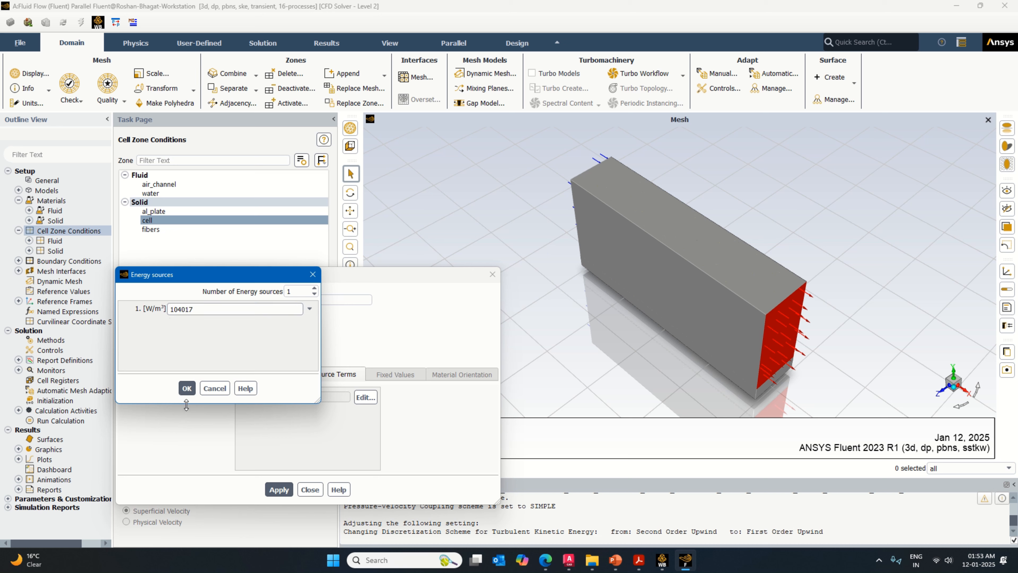
click(188, 388)
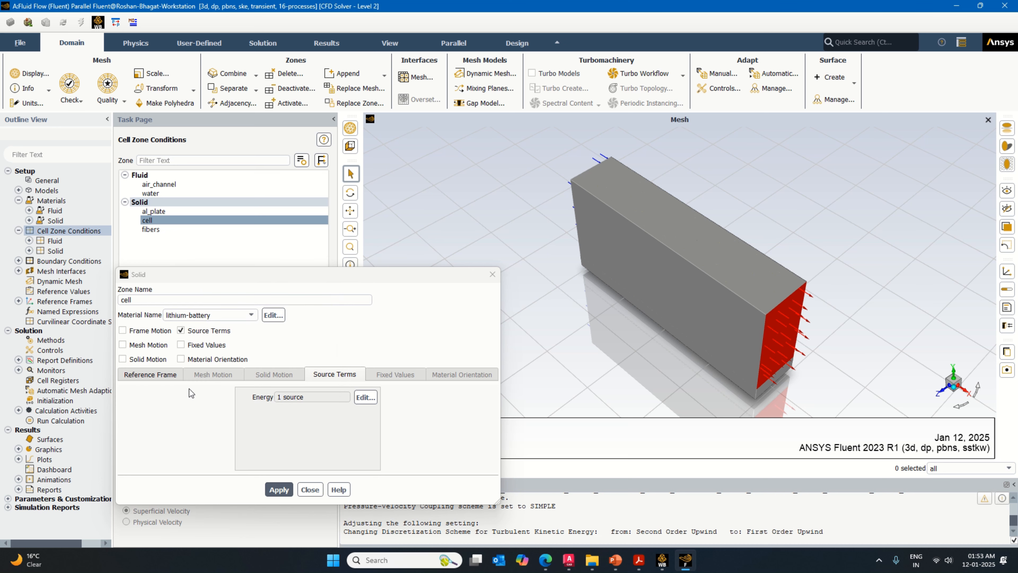
click(278, 490)
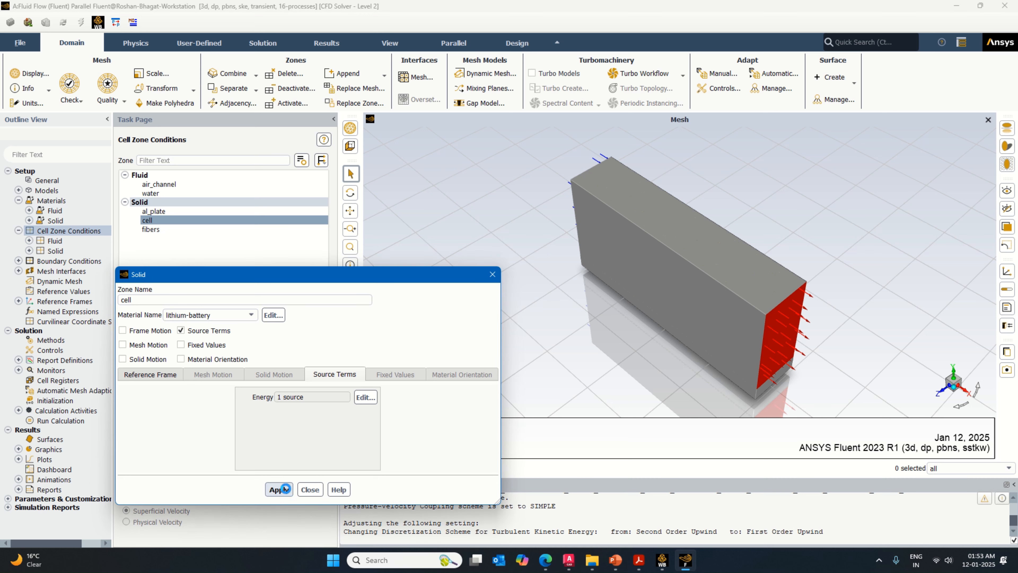
click(309, 490)
Step: Apply fiber as the material of the fibers solid zone
click(156, 229)
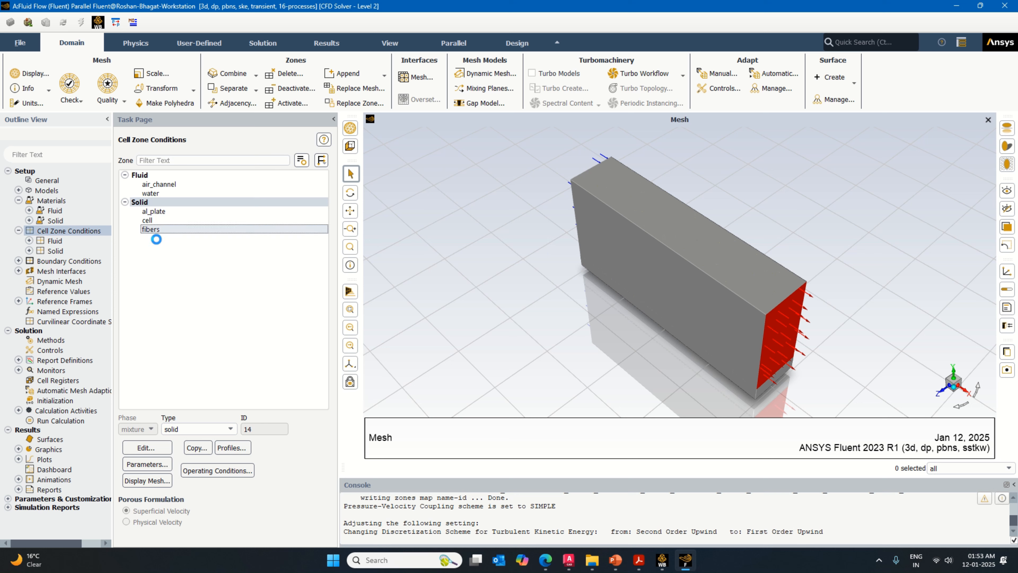
click(146, 448)
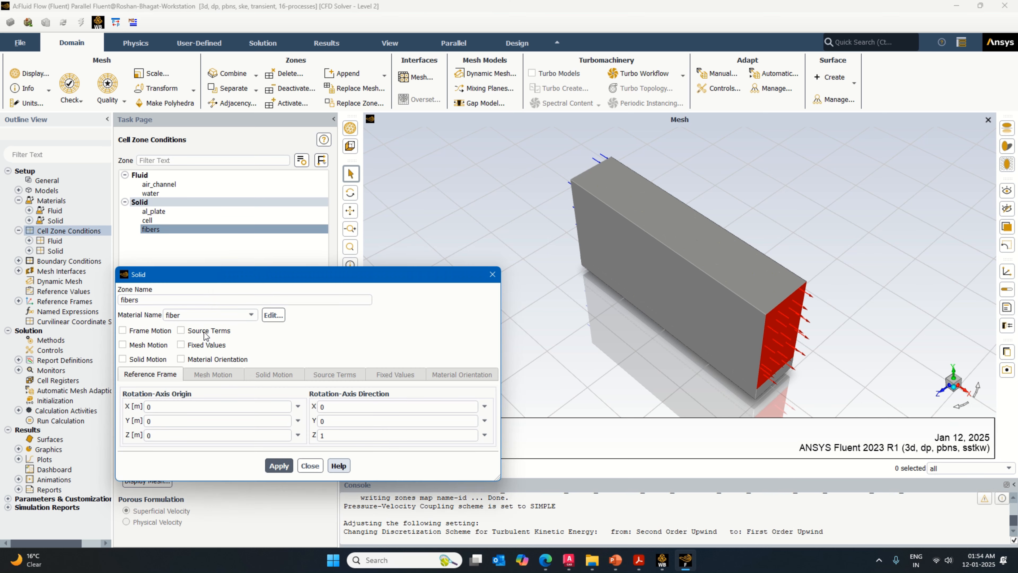
click(279, 465)
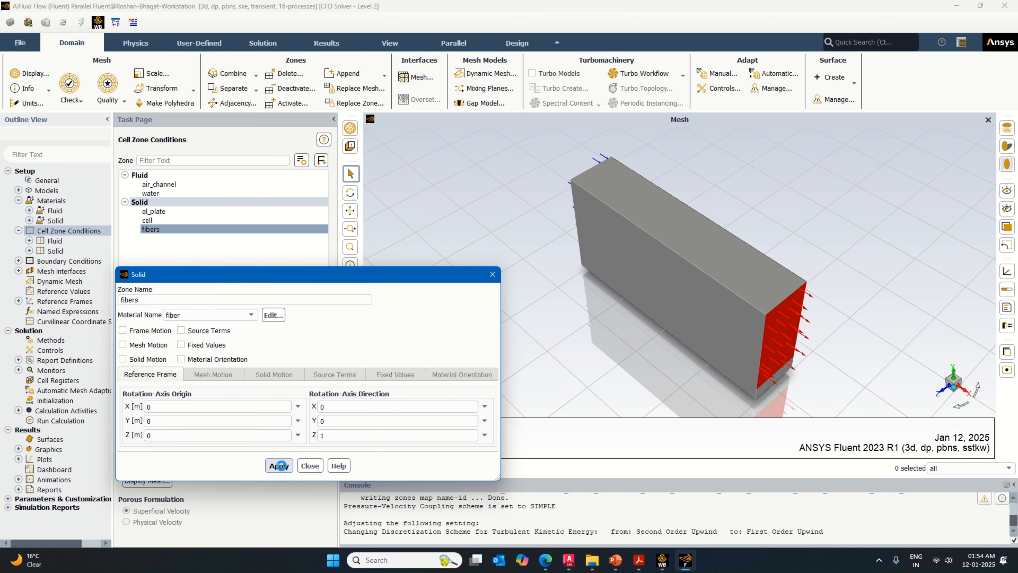
click(310, 465)
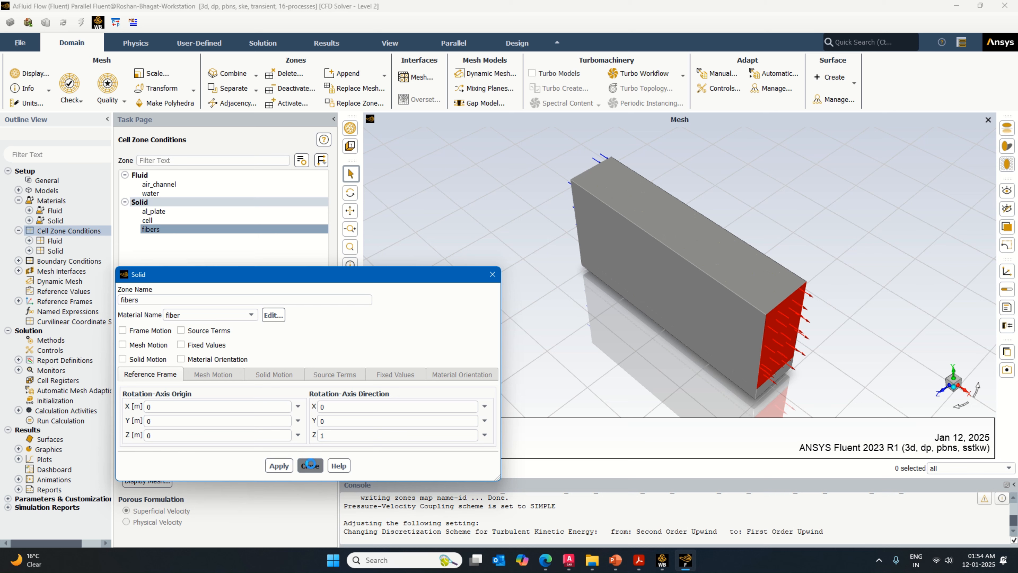
Step: Review the material and source settings of the cell and al_plate solid zones
click(164, 221)
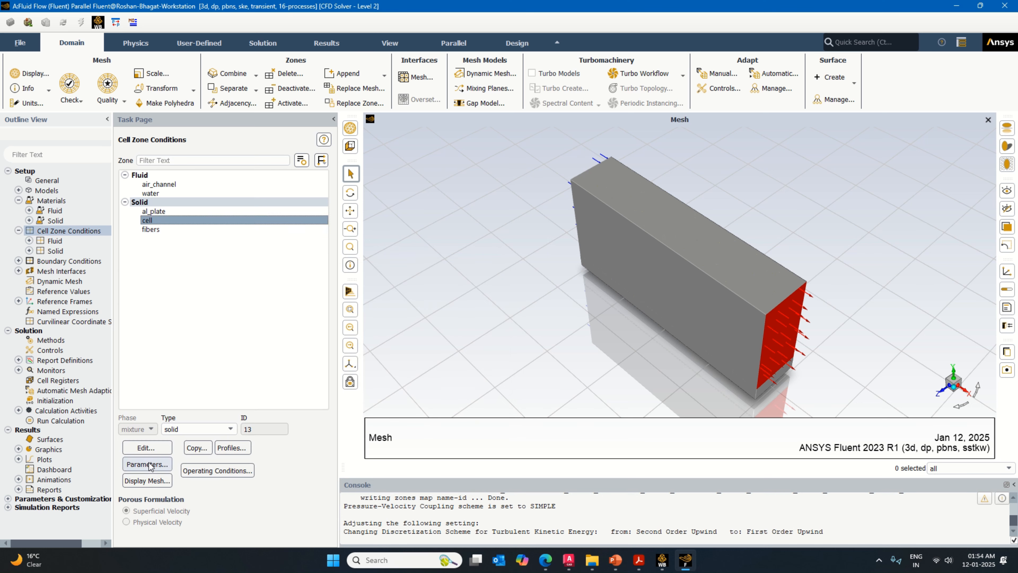
click(148, 450)
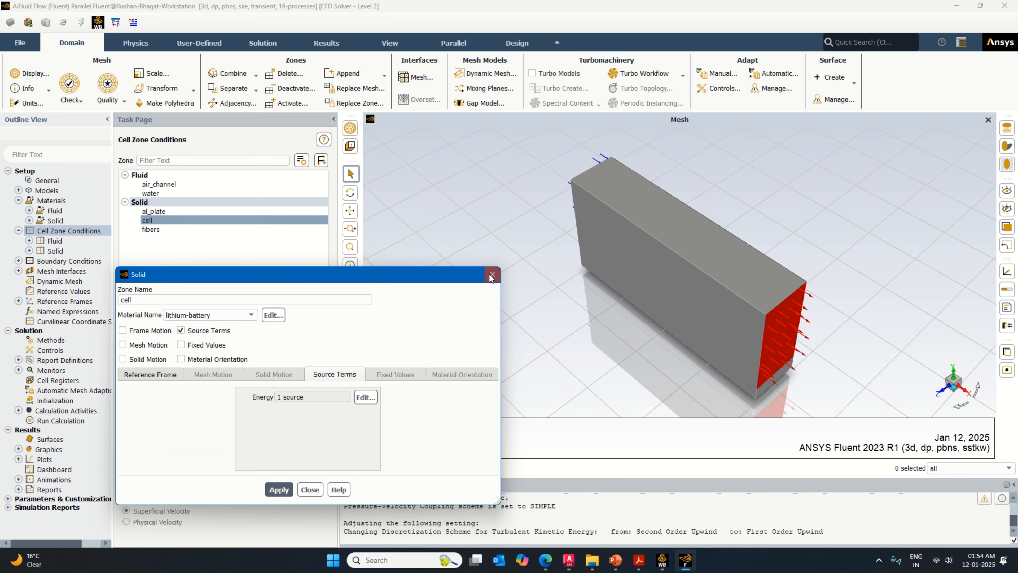
click(492, 276)
click(168, 213)
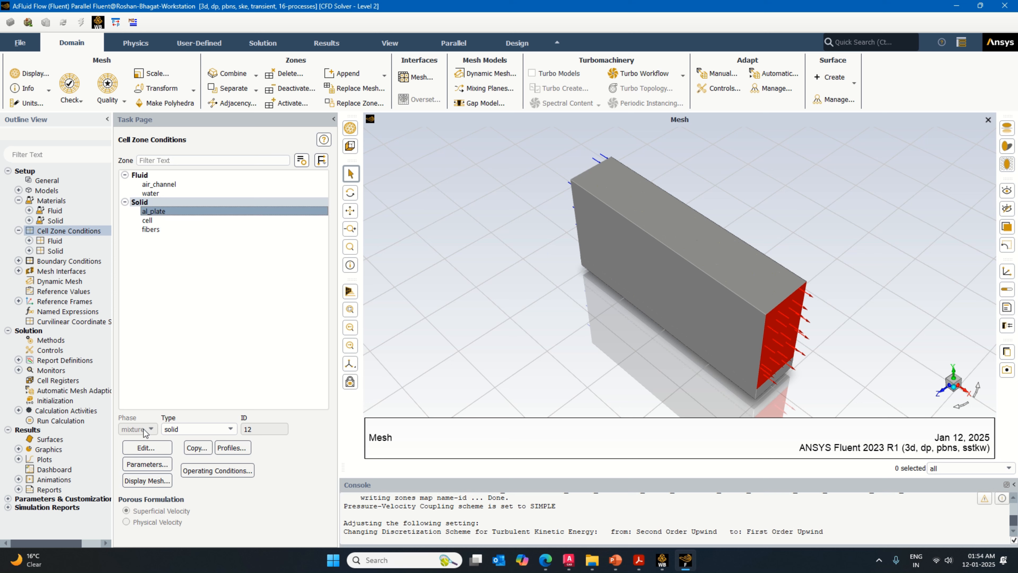
click(146, 447)
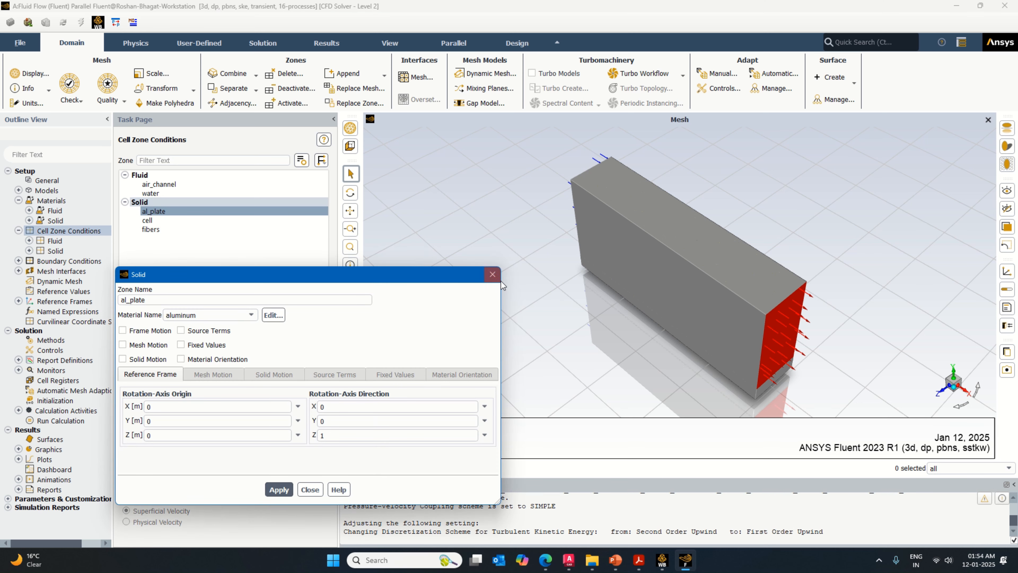
click(493, 273)
Step: Set the velocity magnitude of the inlet boundary to 0.3 m/s and apply it
double_click(66, 261)
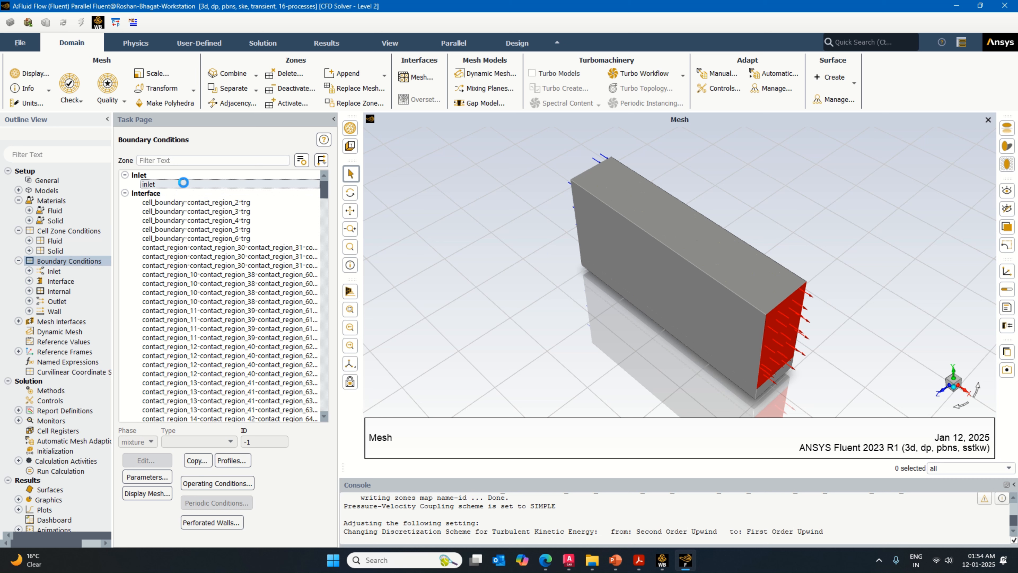
click(183, 184)
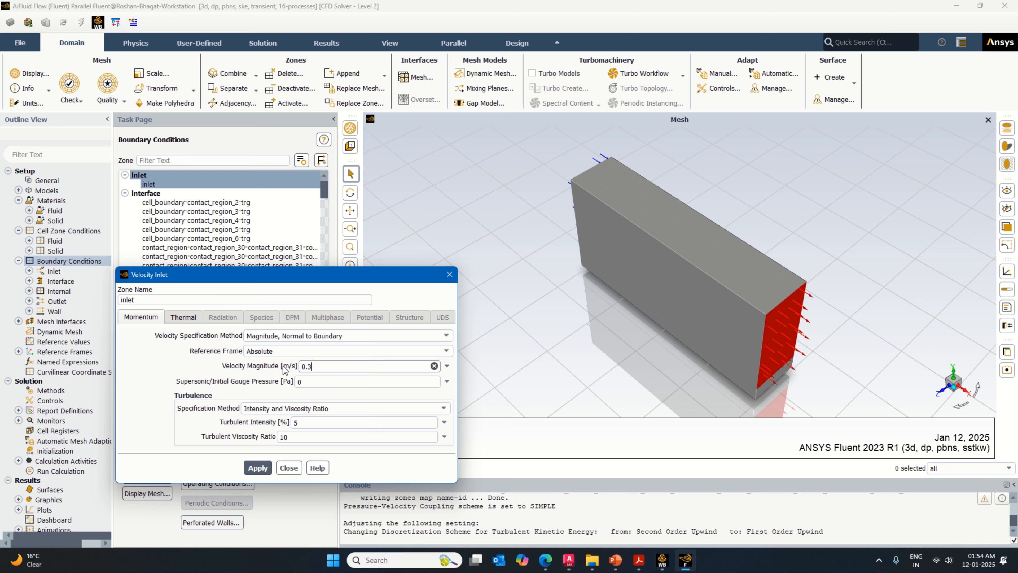
click(258, 467)
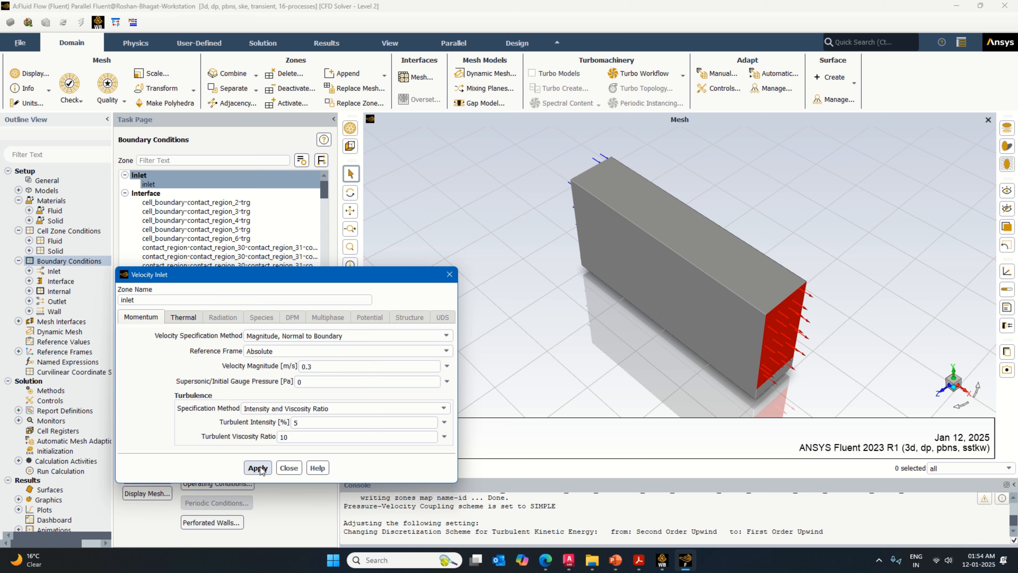
click(289, 468)
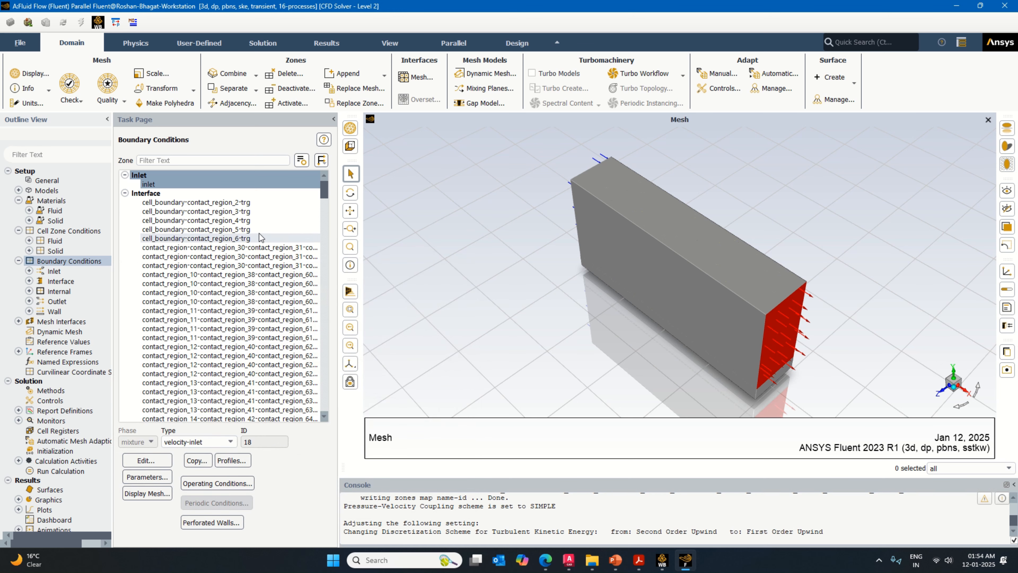
scroll(223, 240, down, 5)
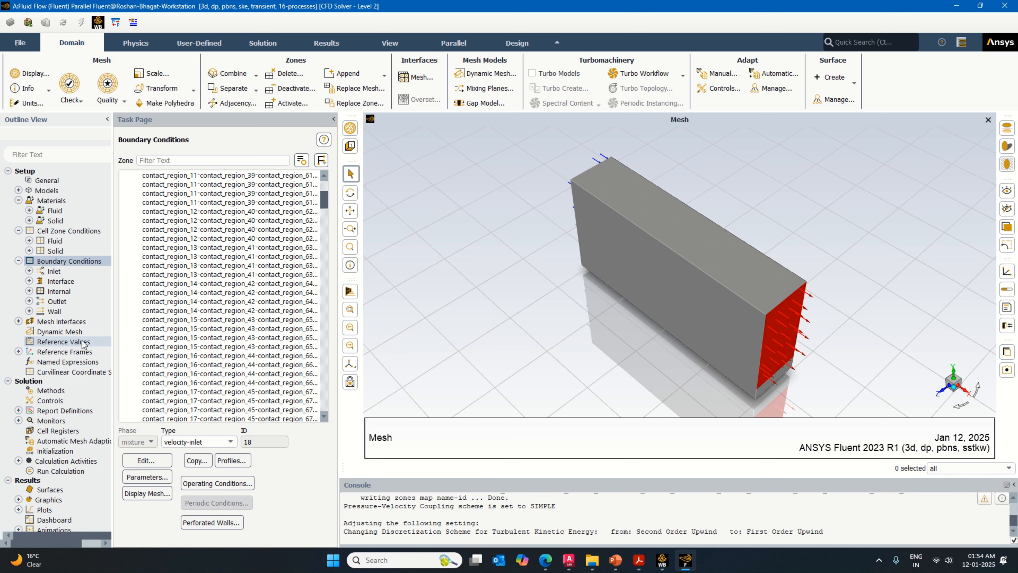
Step: Start a new area-weighted average surface report definition with Total Temperature as its field variable
double_click(64, 410)
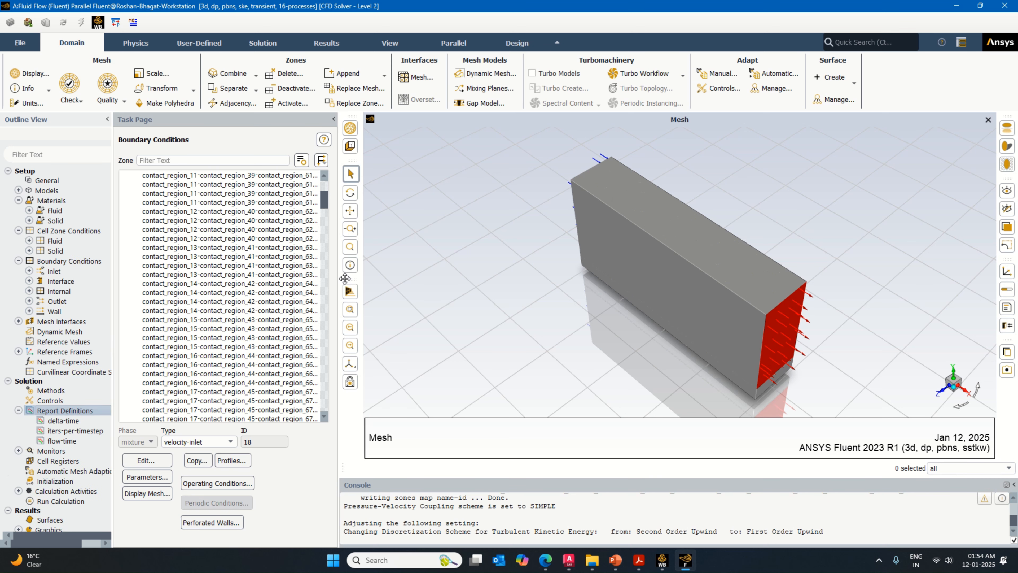
click(375, 256)
mouse_move(373, 265)
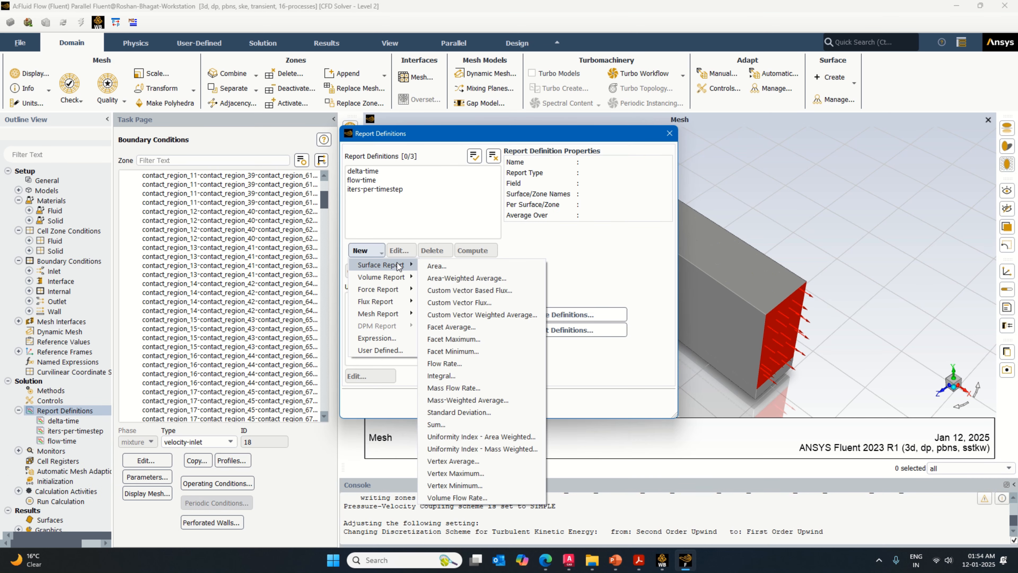
click(467, 281)
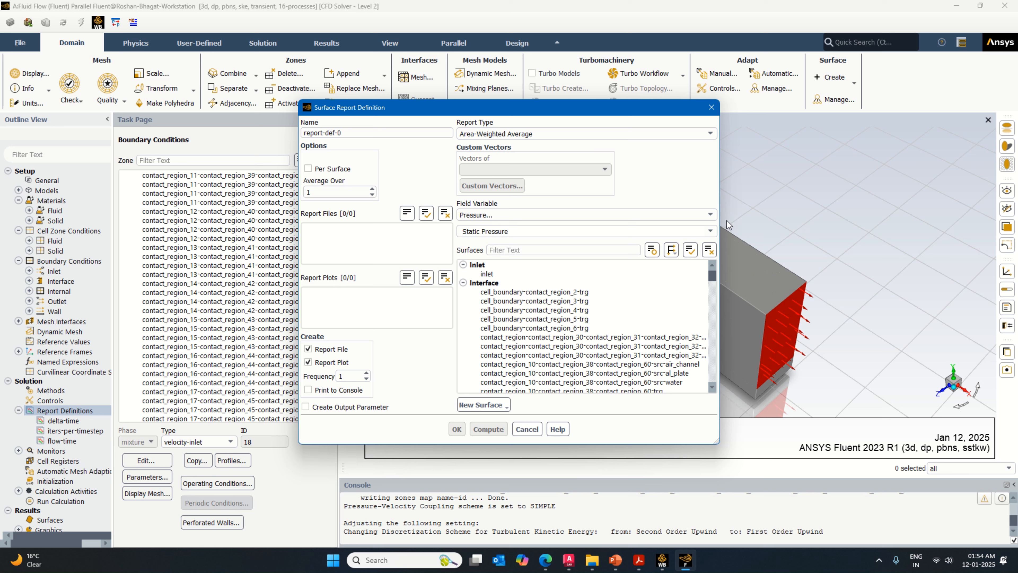
click(707, 214)
click(649, 251)
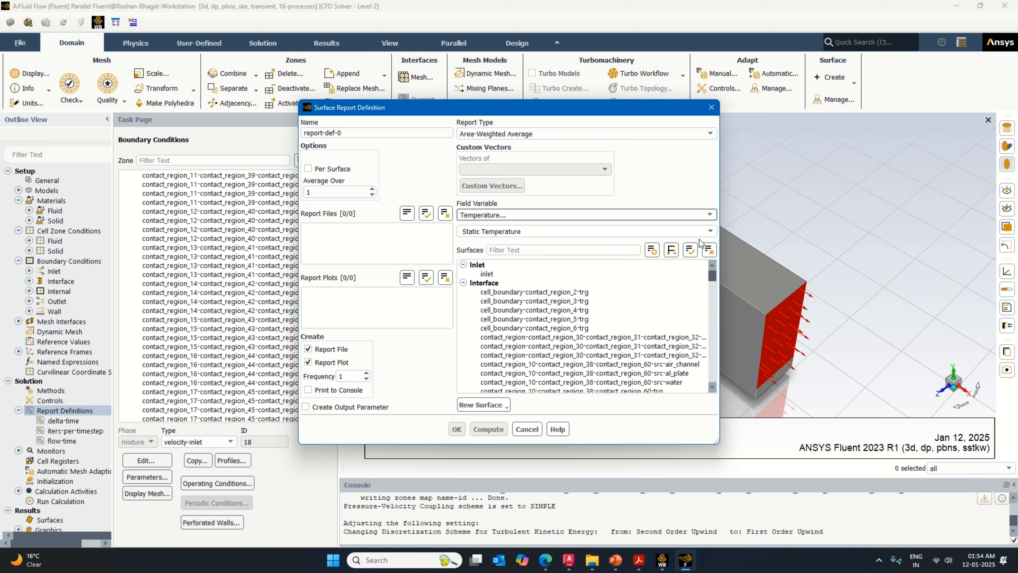
click(710, 231)
click(625, 268)
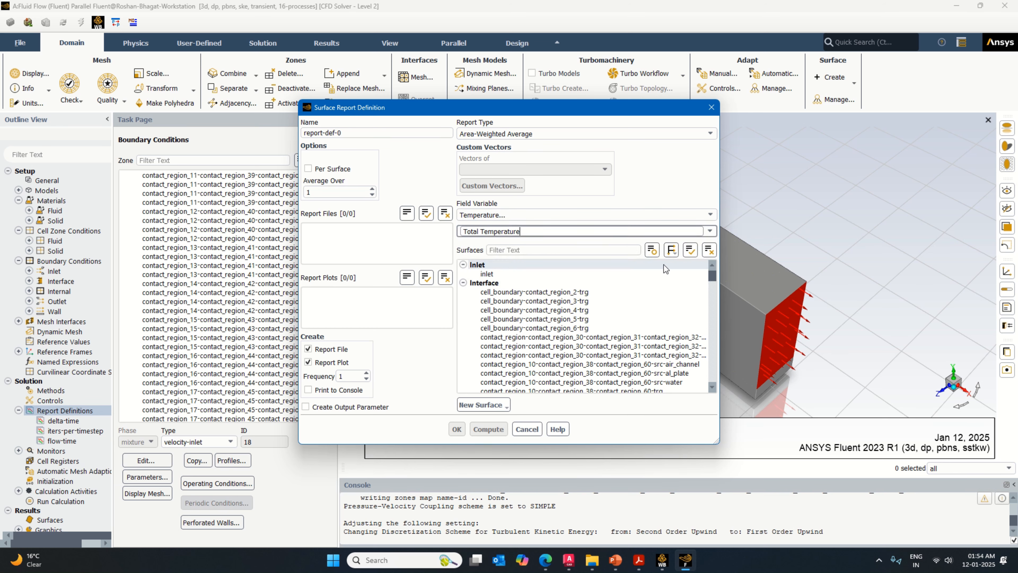
Step: Report all surfaces, enable console printing and an output parameter, and save the report definition as total-temp-report-def-0
click(690, 250)
click(308, 390)
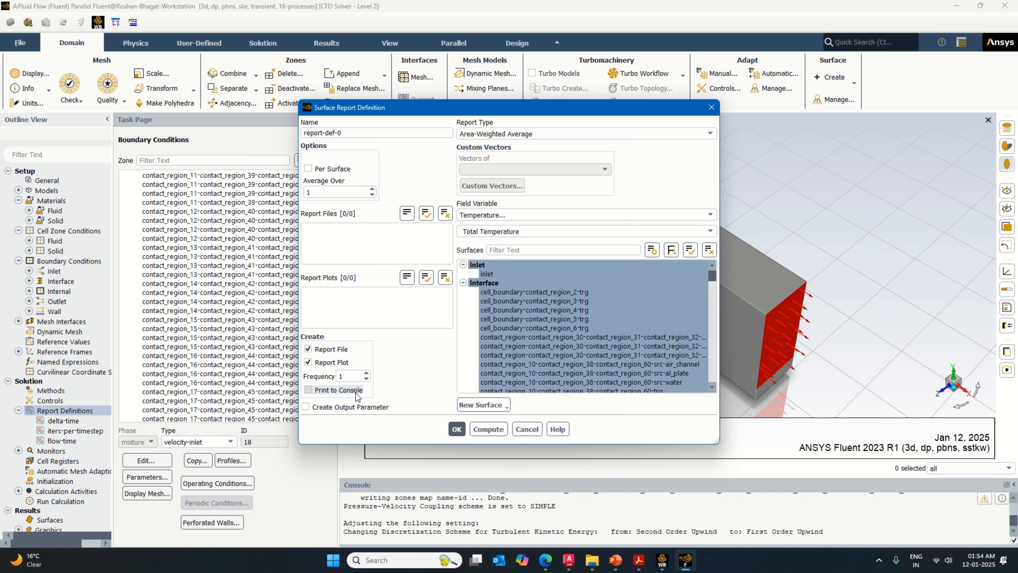
click(344, 408)
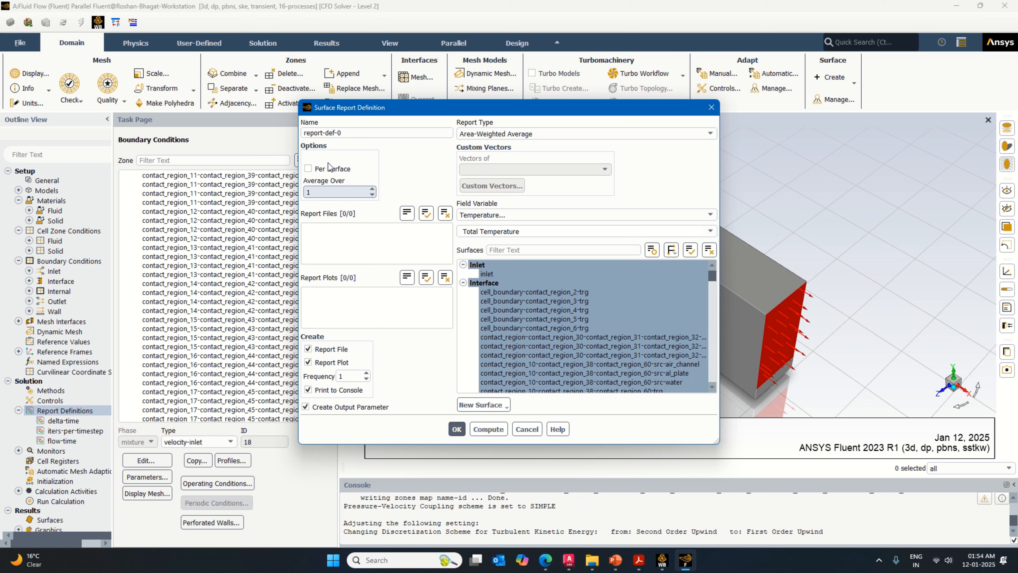
click(304, 133)
text(total-temp)
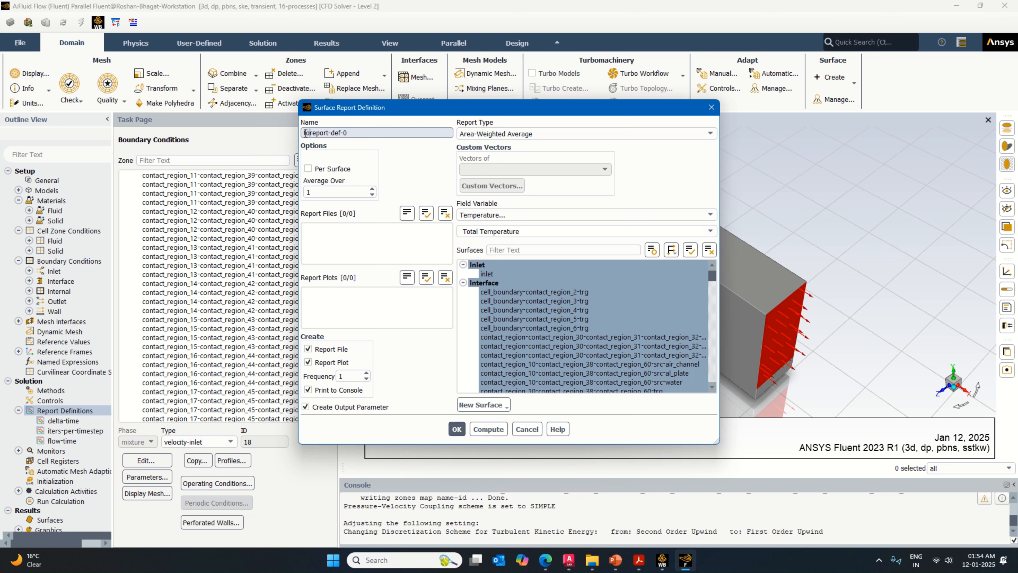
text(-)
click(457, 429)
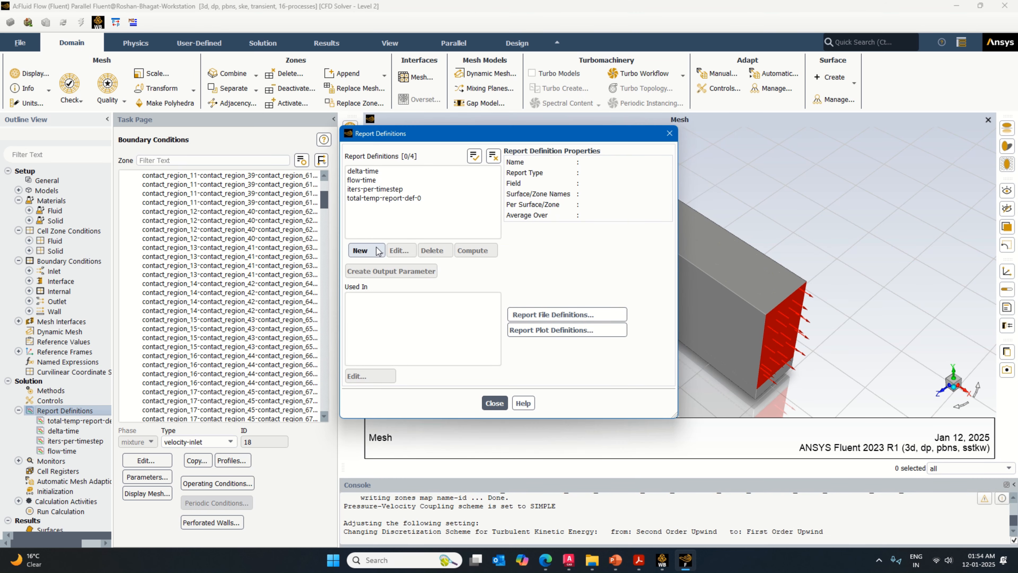
Step: Start another area-weighted average surface report definition with Total Temperature as its field variable
click(361, 250)
mouse_move(388, 266)
click(521, 282)
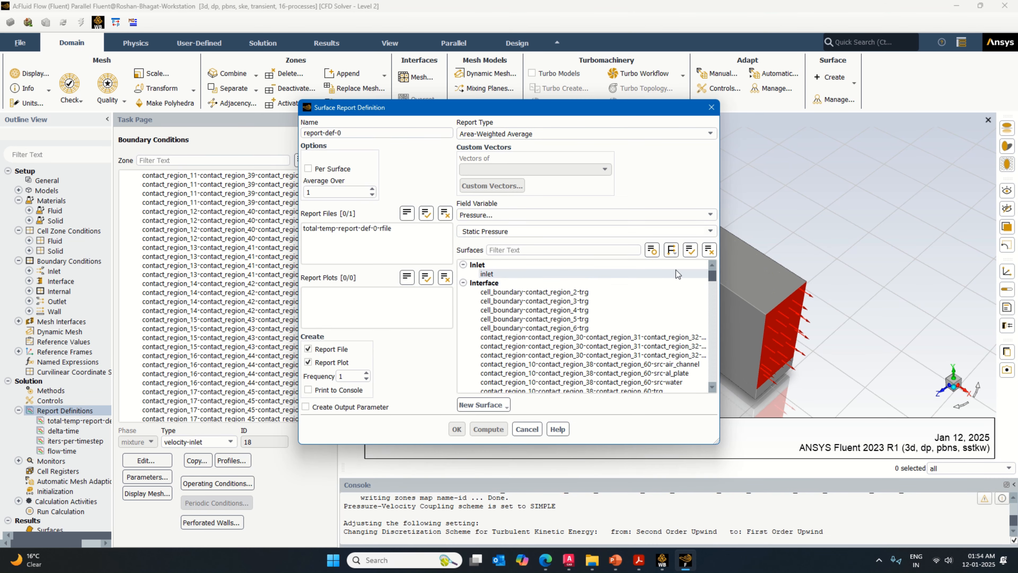
click(682, 215)
click(680, 248)
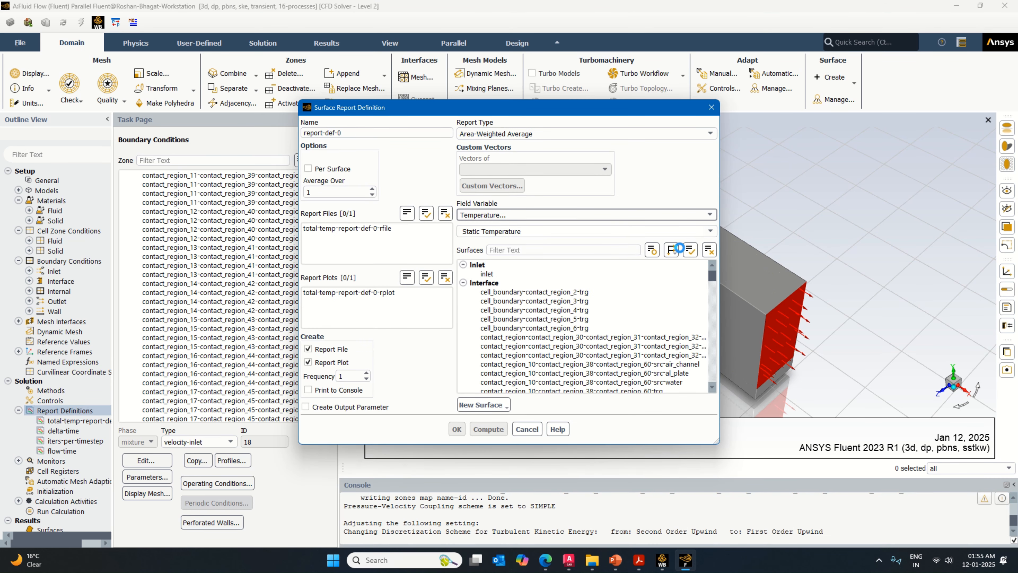
click(706, 232)
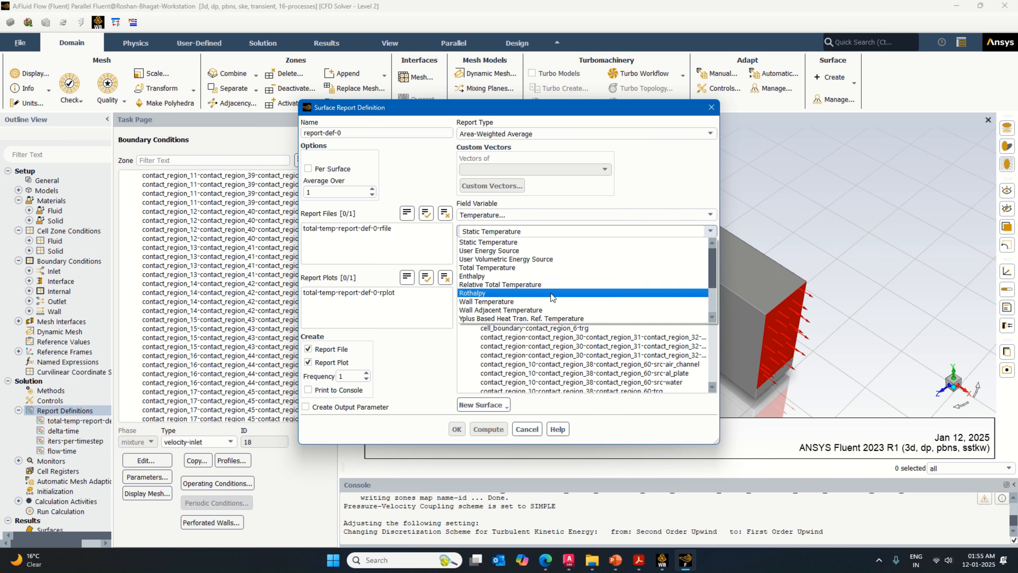
click(565, 267)
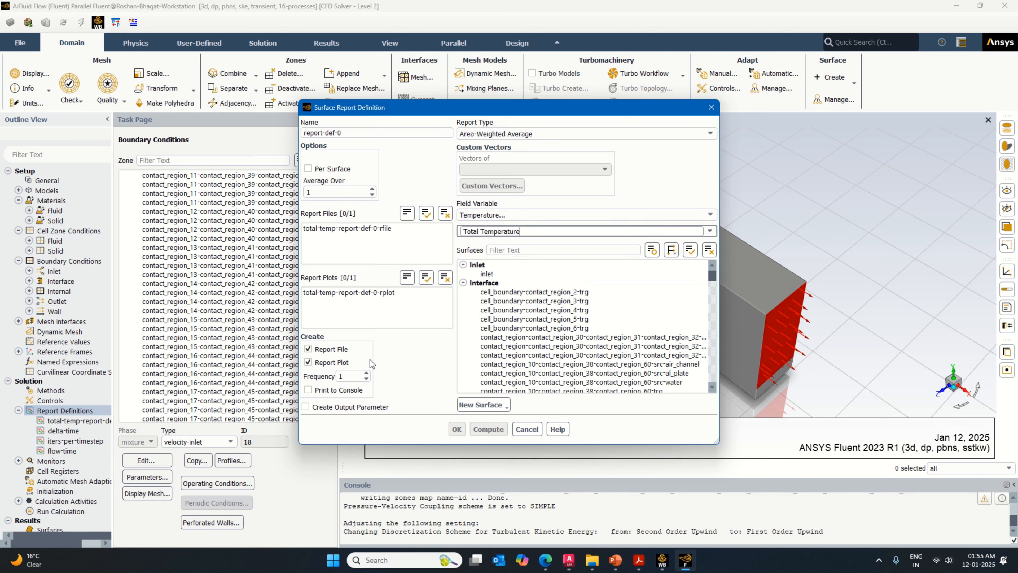
Step: Enable console printing and an output parameter for this report and name it cell-temp-report-def-1
click(329, 391)
click(325, 407)
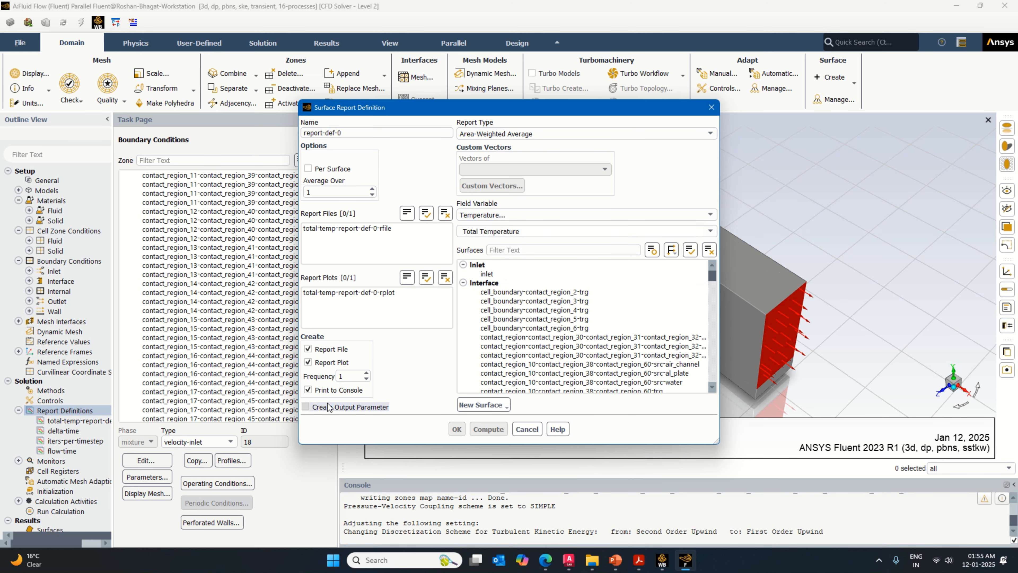
click(306, 137)
text(cell-temp-)
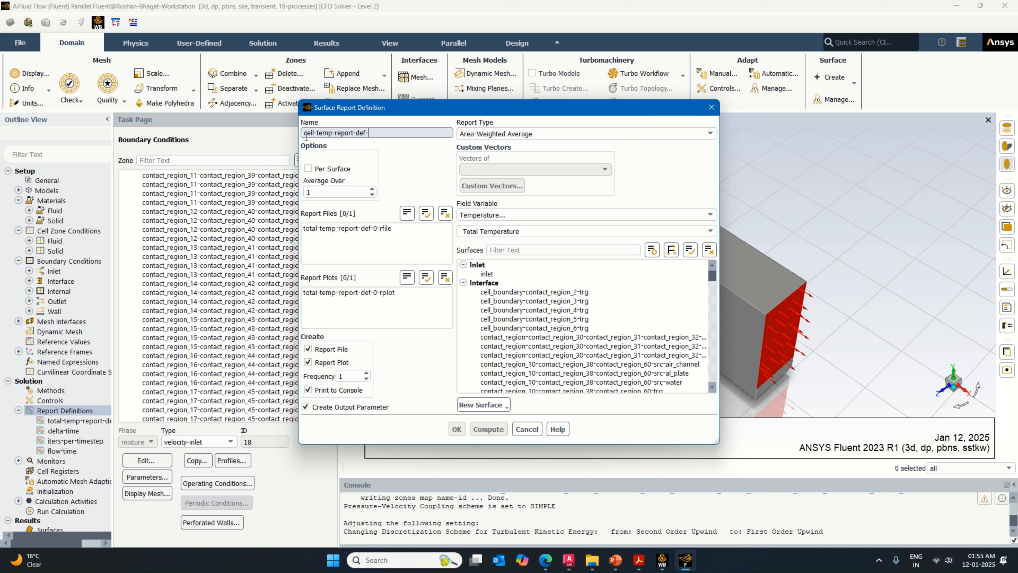
Step: Assign the cell_boundary contact region 2 to 6 surfaces and wall-cell to the cell temperature report, then save it and close the report definitions
click(595, 293)
click(584, 310)
click(583, 301)
click(584, 319)
click(584, 328)
click(653, 292)
drag(713, 277, 703, 386)
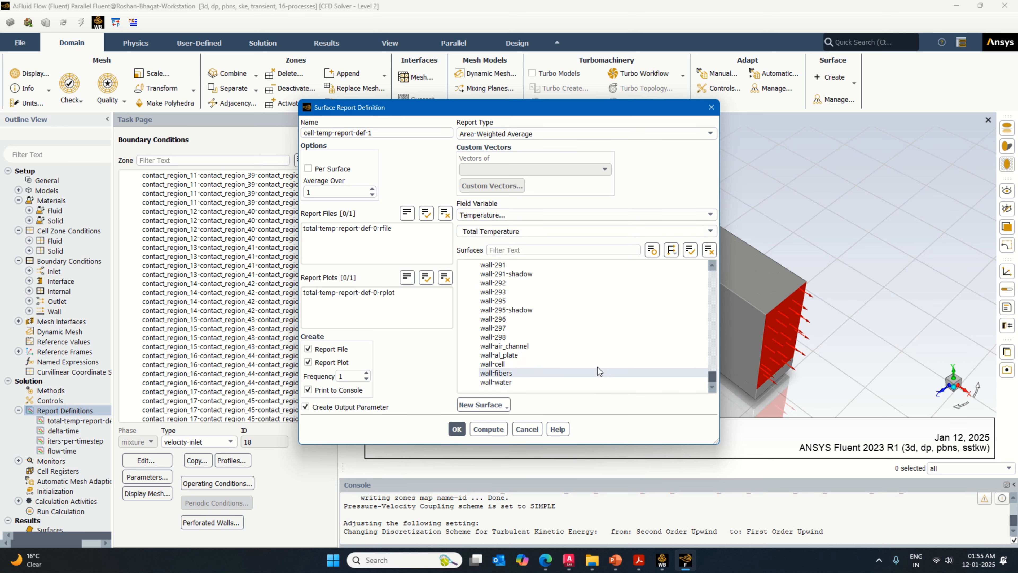
click(655, 363)
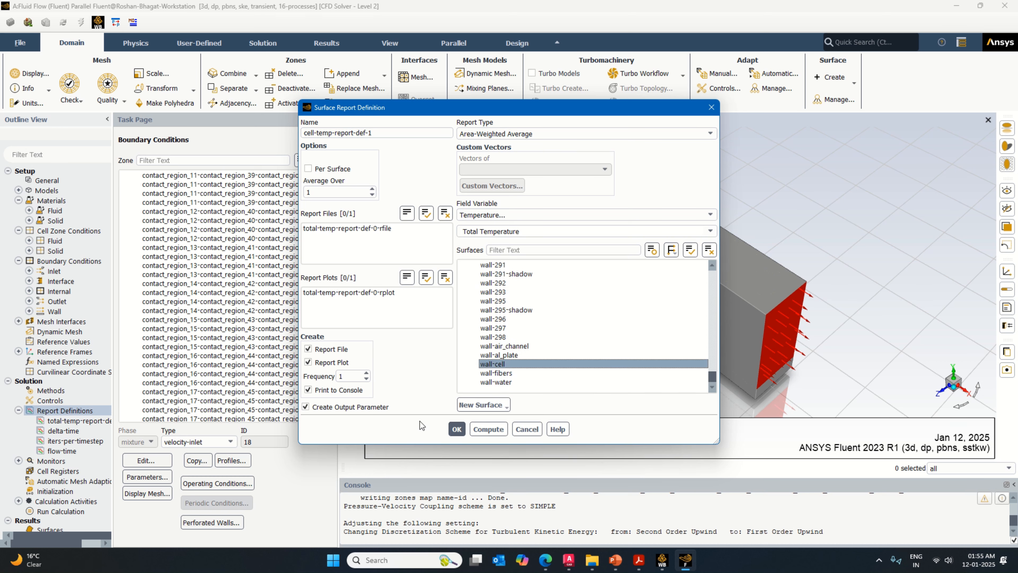
click(456, 430)
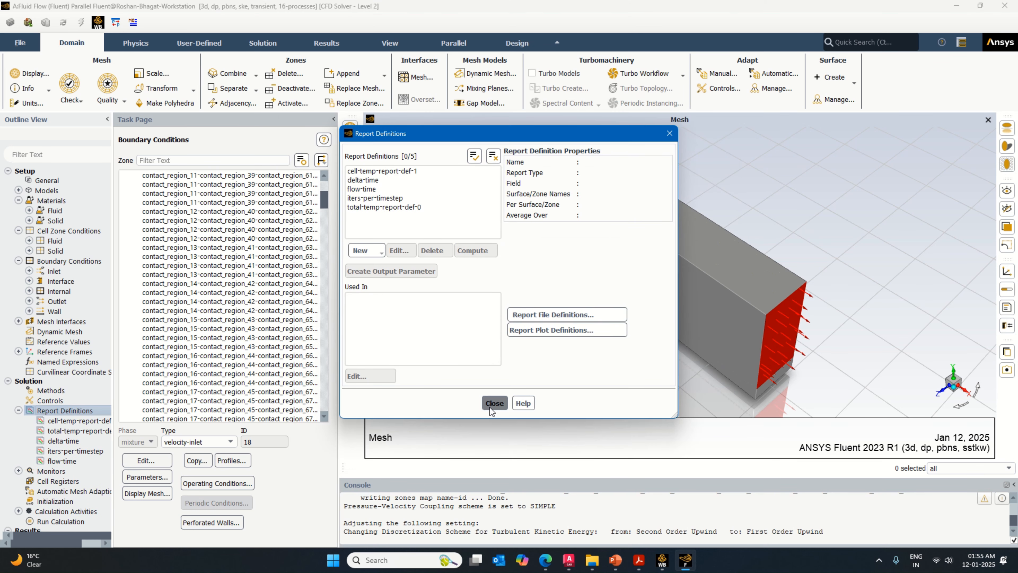
click(492, 404)
Step: Initialize the solution with standard initialization relative to the cell zone
click(18, 410)
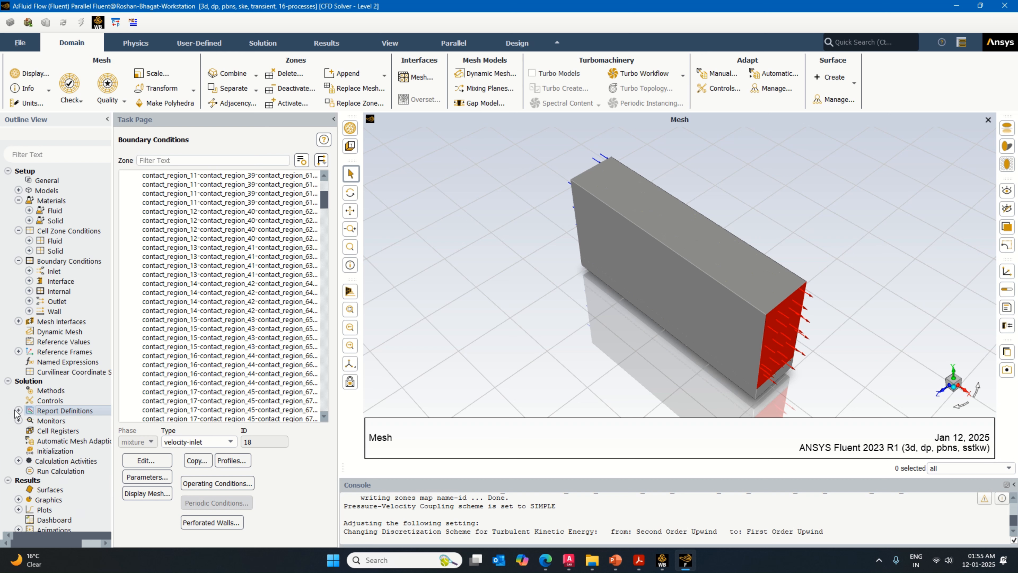
click(76, 450)
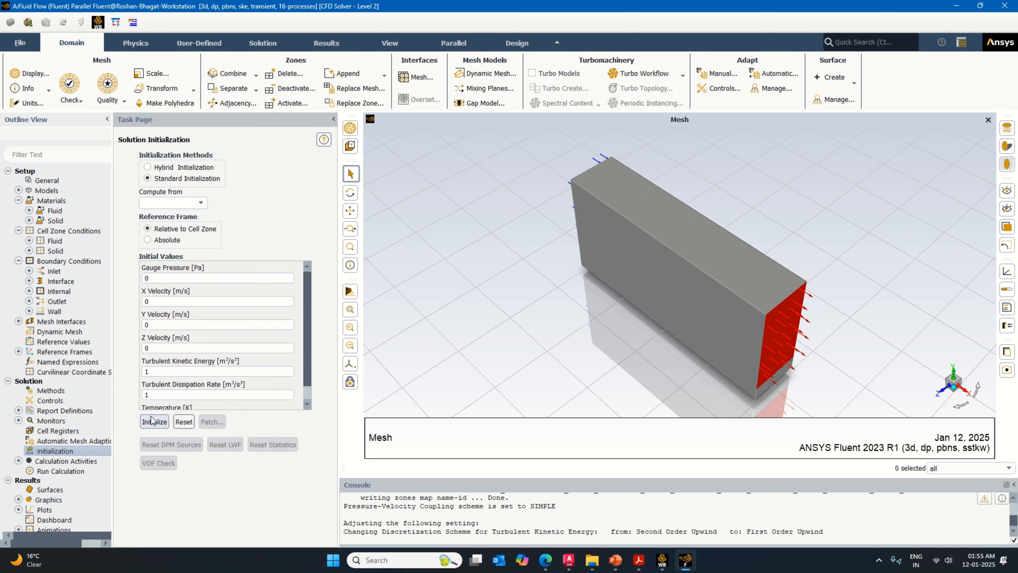
click(152, 421)
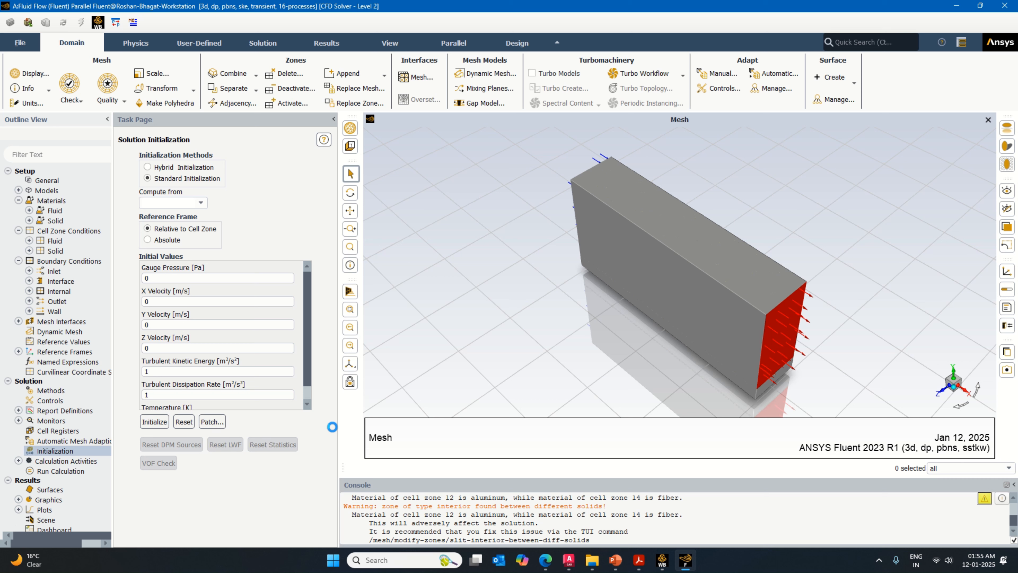
Step: Set the calculation to autosave every 20 time steps
double_click(64, 460)
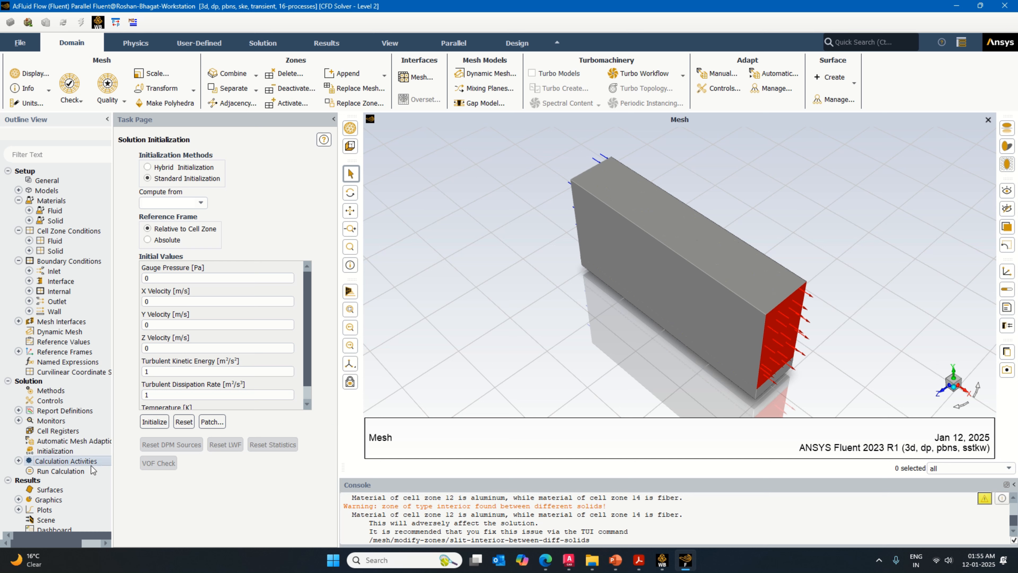
double_click(147, 161)
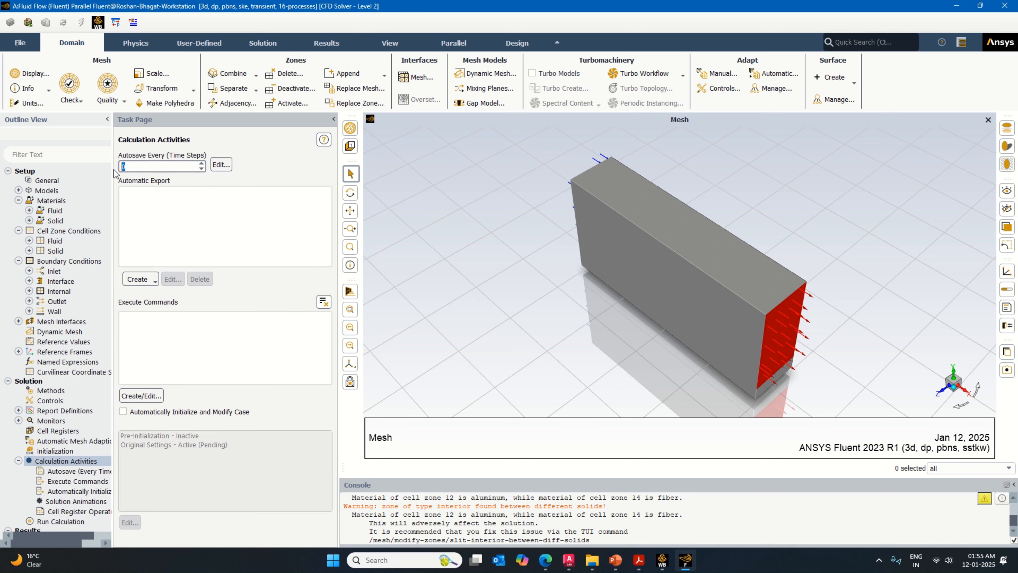
text(20)
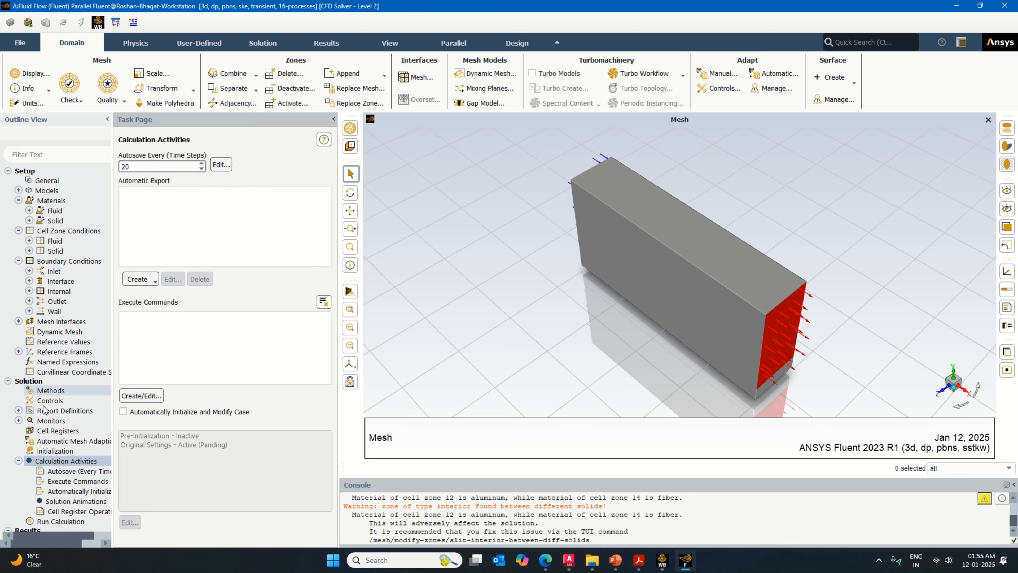
Step: Start a solution animation definition with a new contour object of Total Temperature on all surfaces
double_click(76, 501)
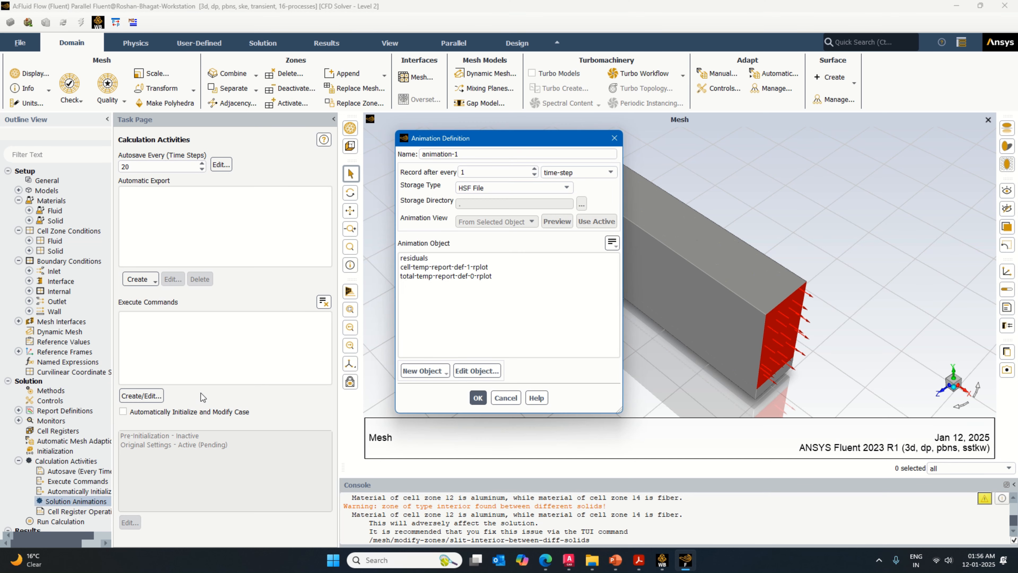
click(425, 371)
click(421, 397)
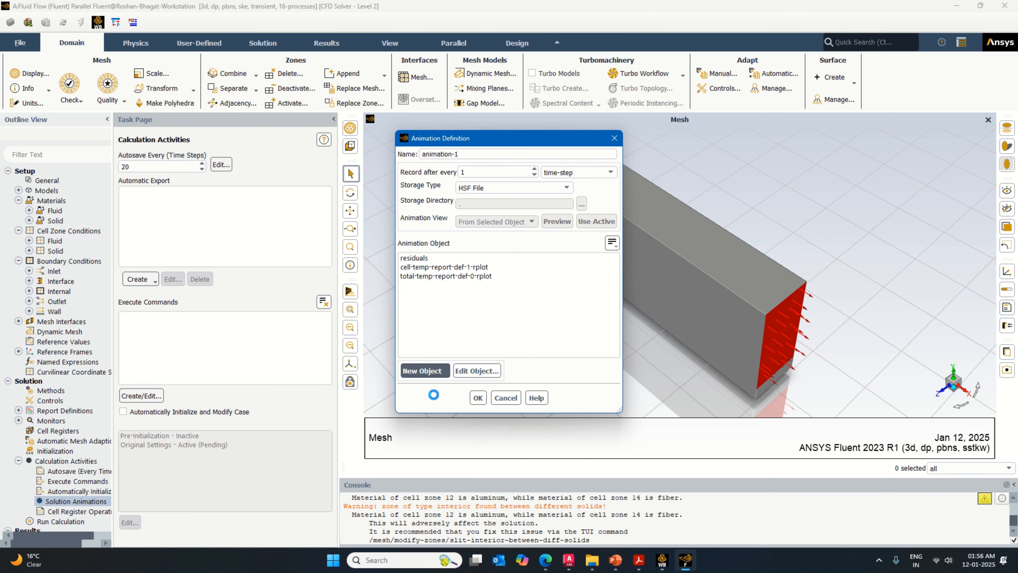
click(341, 324)
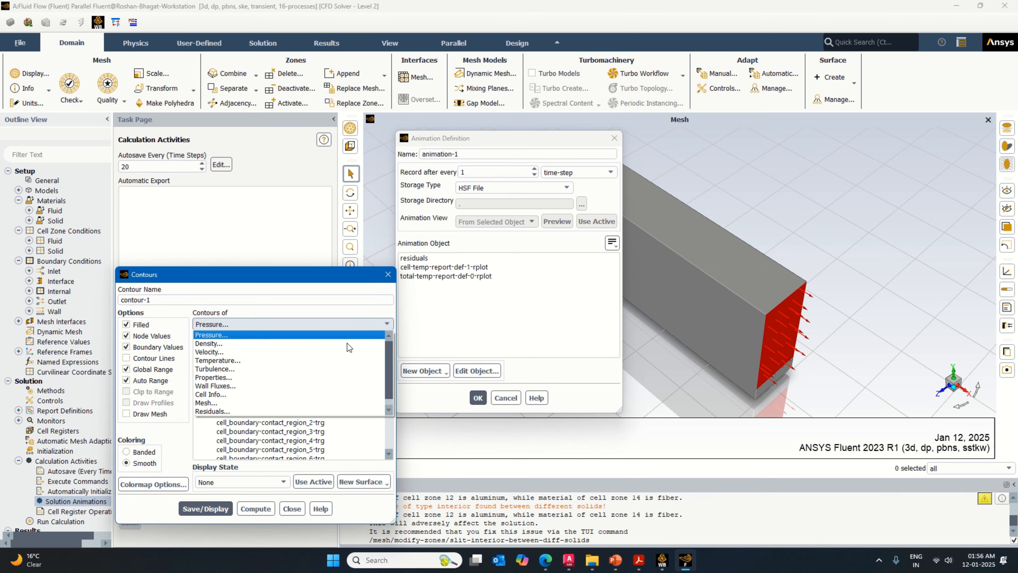
click(336, 360)
click(388, 340)
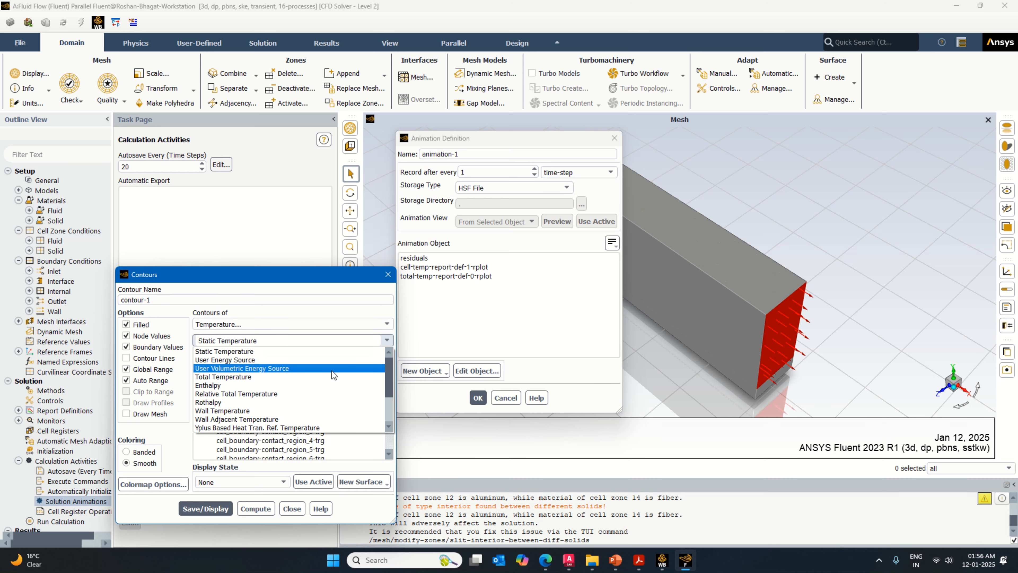
click(340, 372)
click(367, 380)
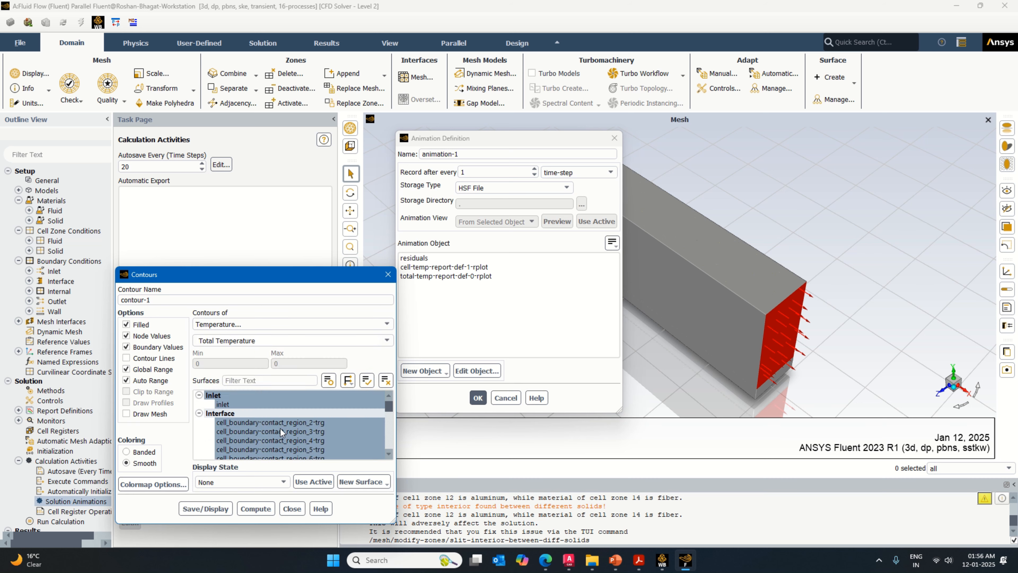
Step: Set the contour's colormap number format to float, then save and display contour-1
click(154, 485)
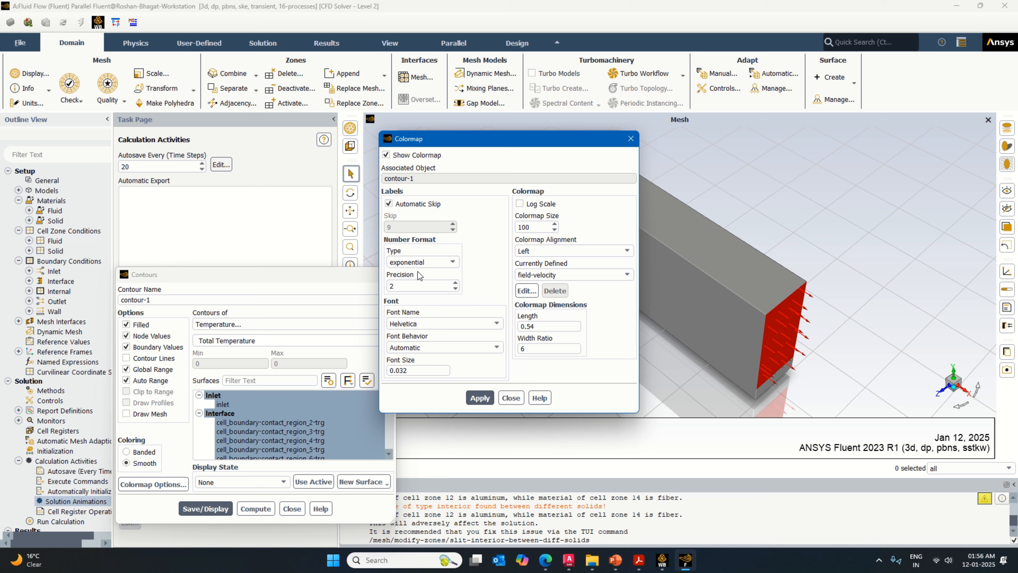
click(421, 262)
click(411, 294)
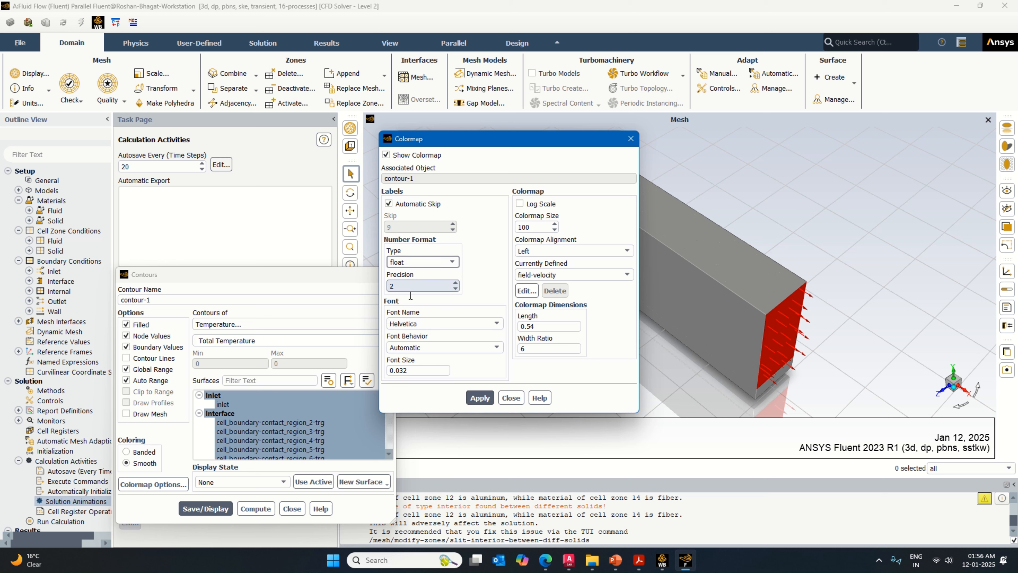
click(483, 399)
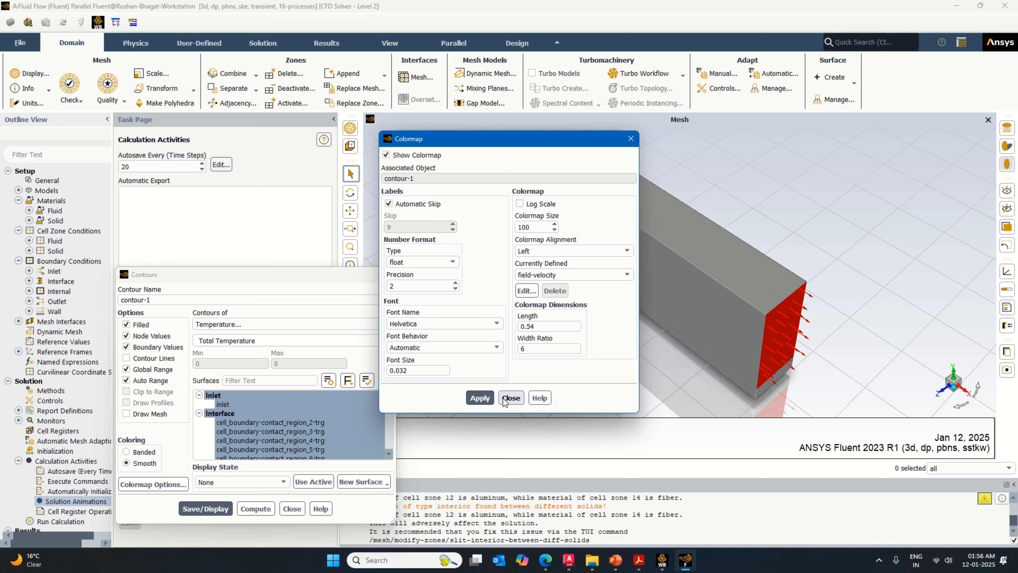
click(512, 398)
click(221, 508)
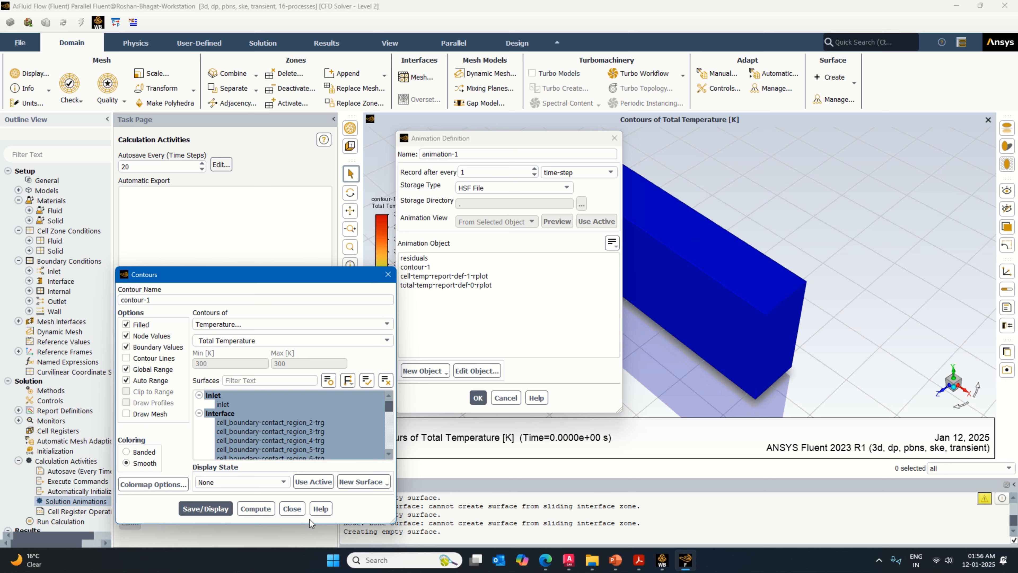
click(292, 509)
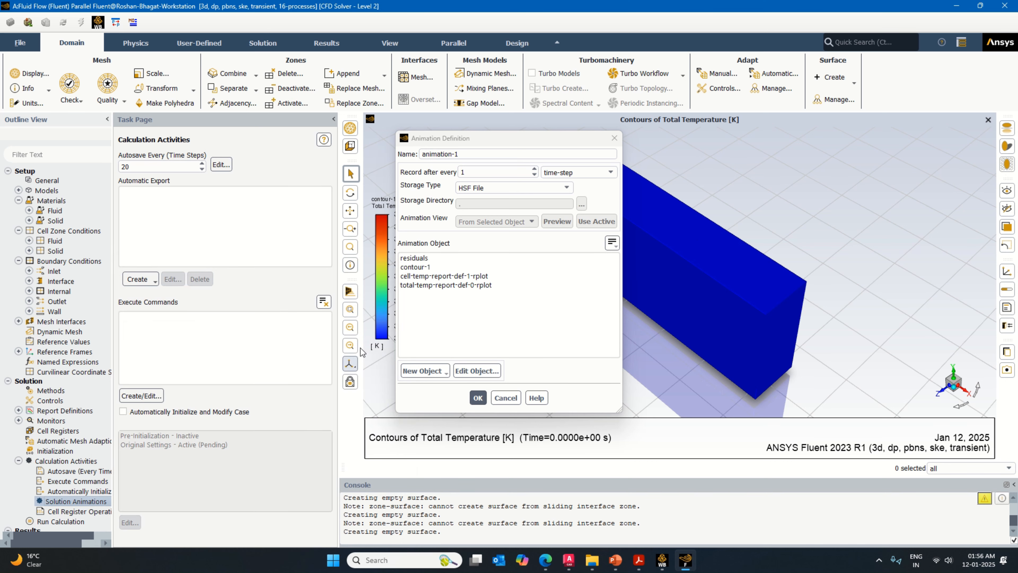
Step: Use contour-1 as the animation object and save the animation as total-temp-animation-1
click(415, 276)
click(415, 267)
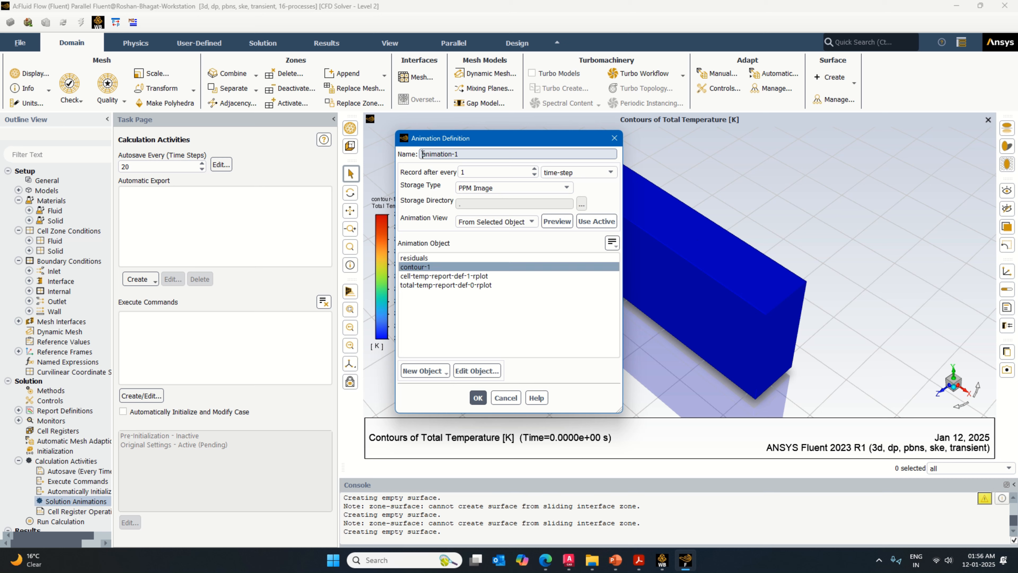
text(total-temp-)
click(478, 398)
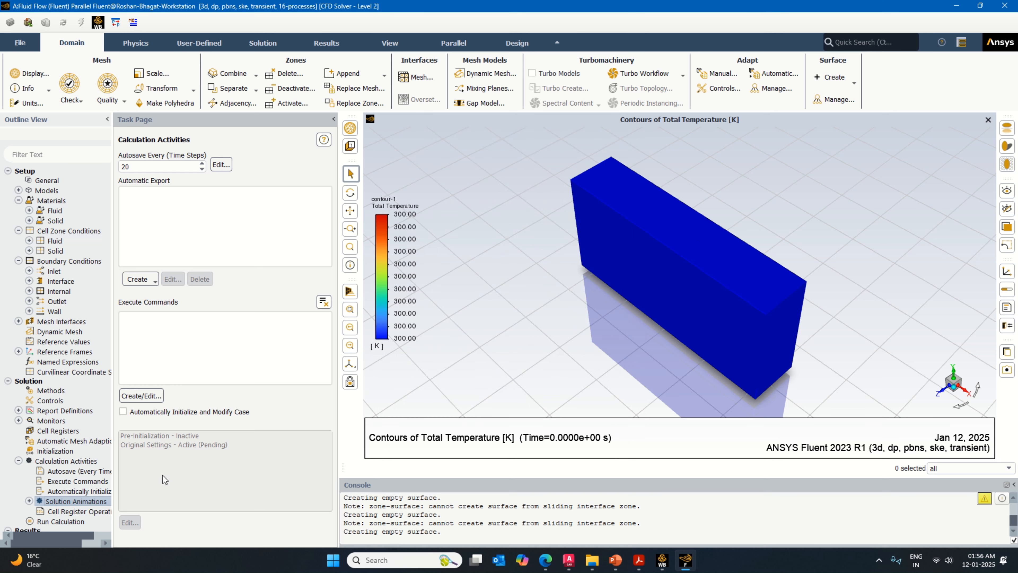
Step: Start another solution animation definition with a new Total Temperature contour, selecting the cell_boundary-contact_region_2-trg through cell_boundary-contact_region_6-trg surfaces
double_click(95, 502)
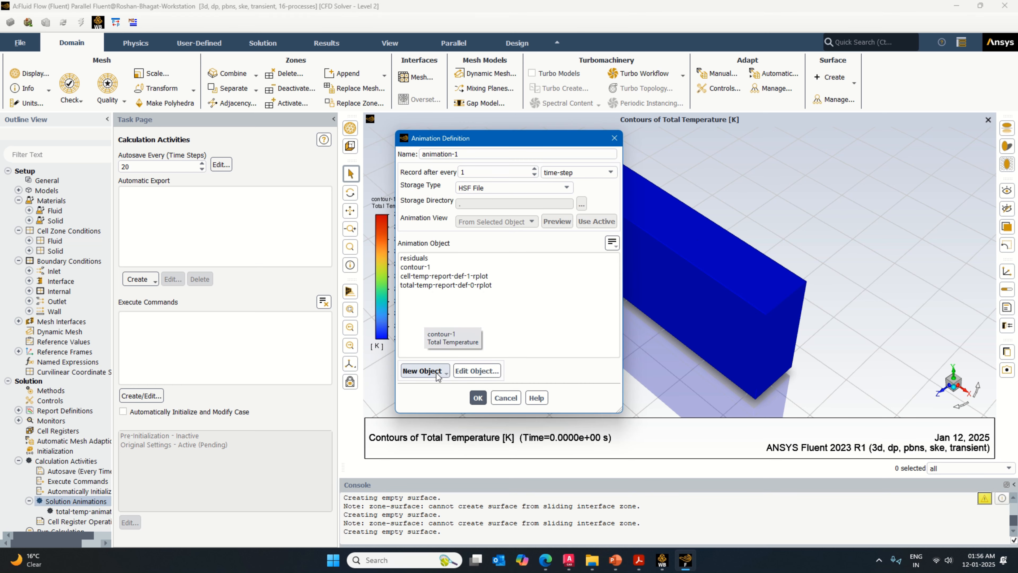
click(437, 372)
click(430, 401)
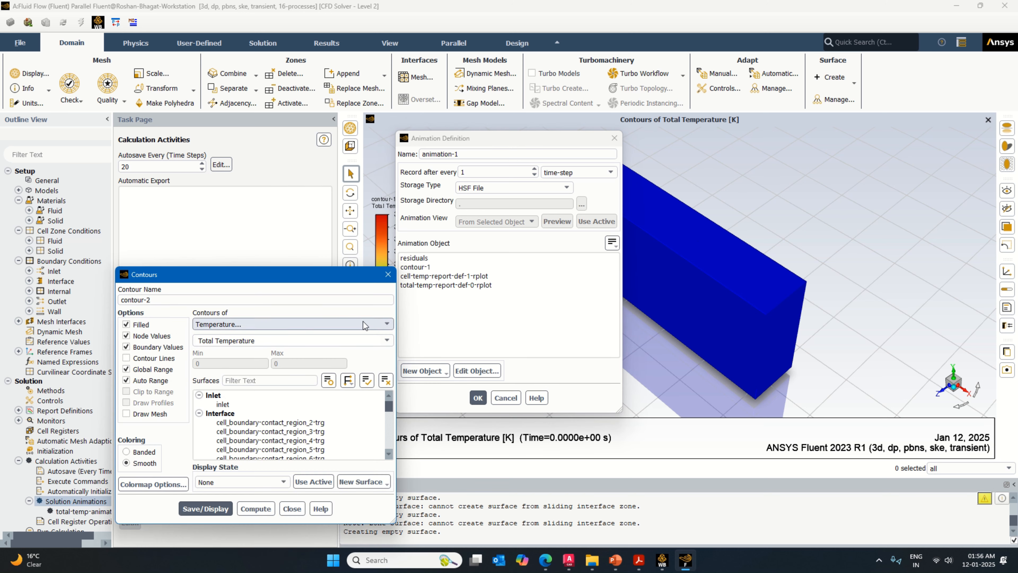
click(296, 422)
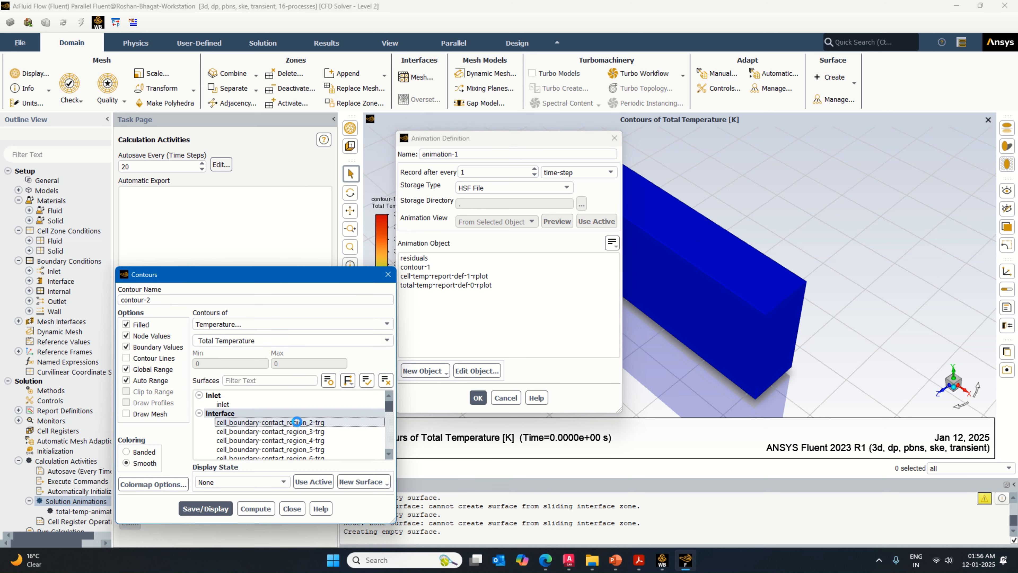
click(297, 431)
drag(297, 432, 302, 459)
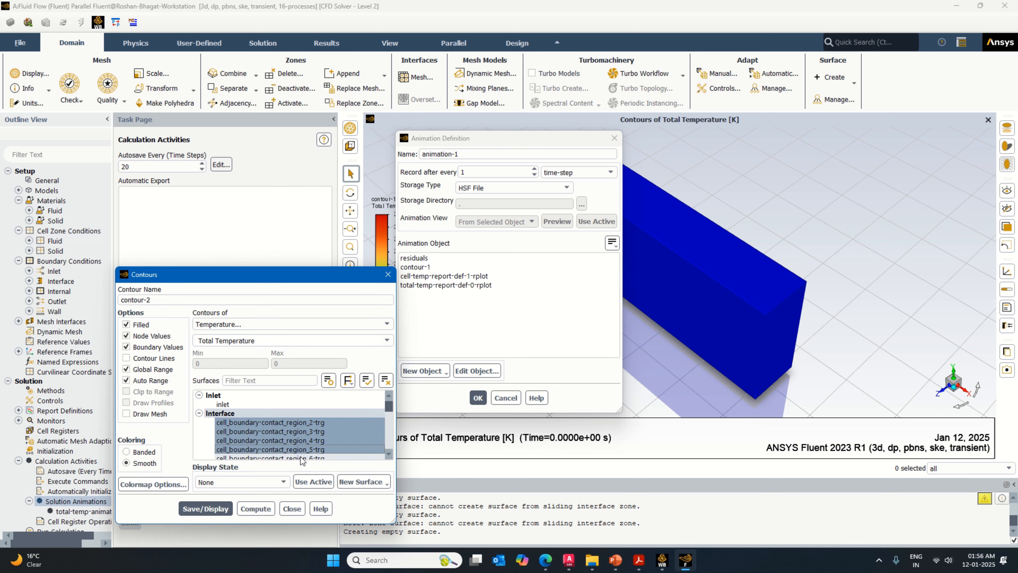
click(301, 456)
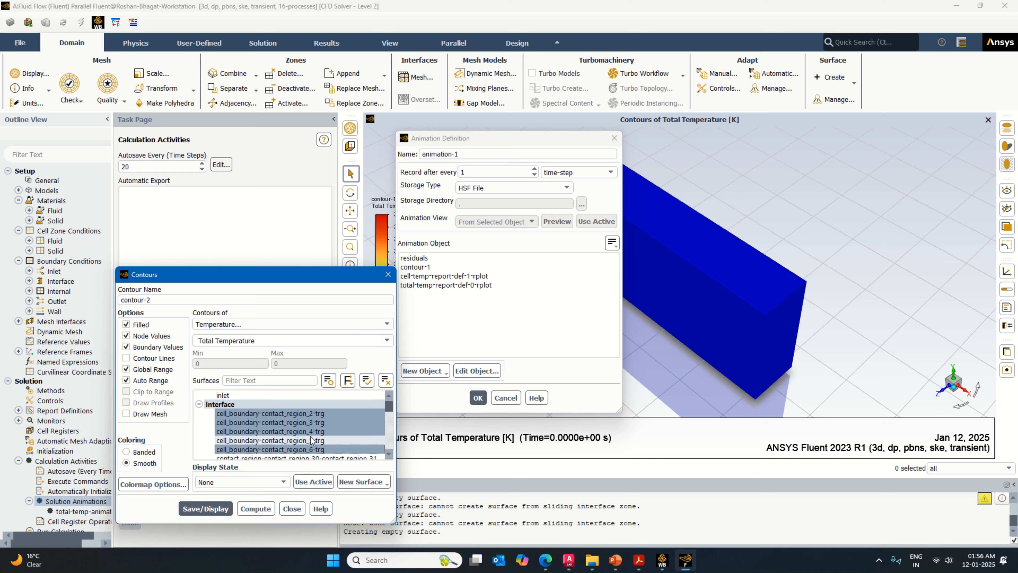
scroll(311, 441, down, 1)
scroll(392, 424, up, 1)
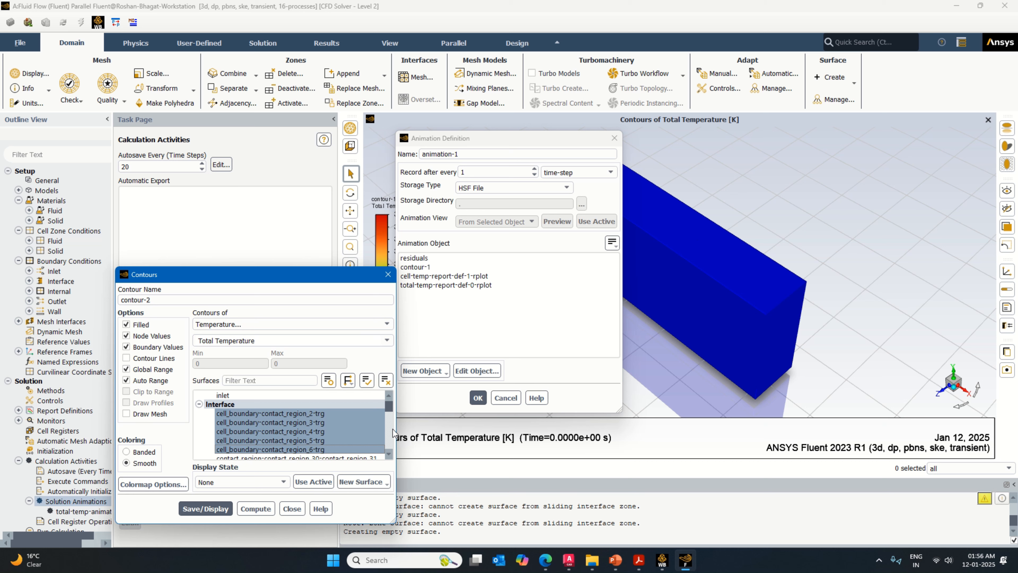
Step: Add the wall-cell surface to the contour selection, then save and display contour-2
scroll(361, 438, down, 5)
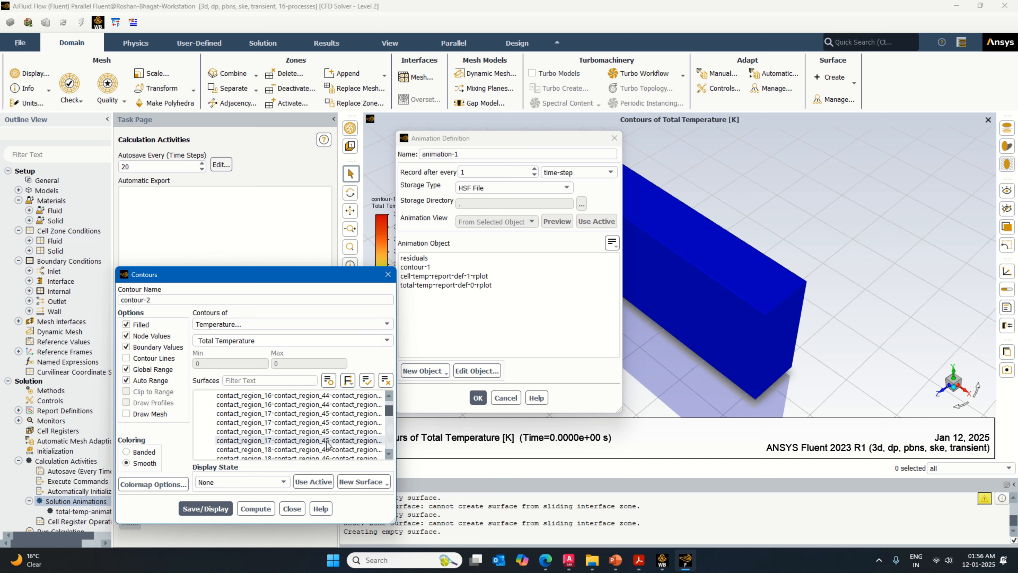
drag(389, 411, 389, 456)
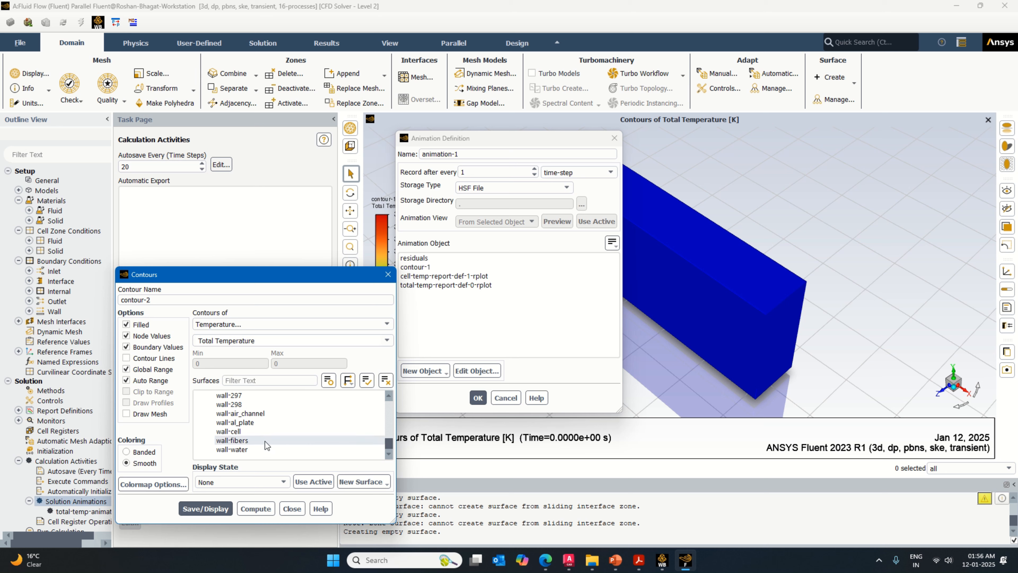
click(265, 431)
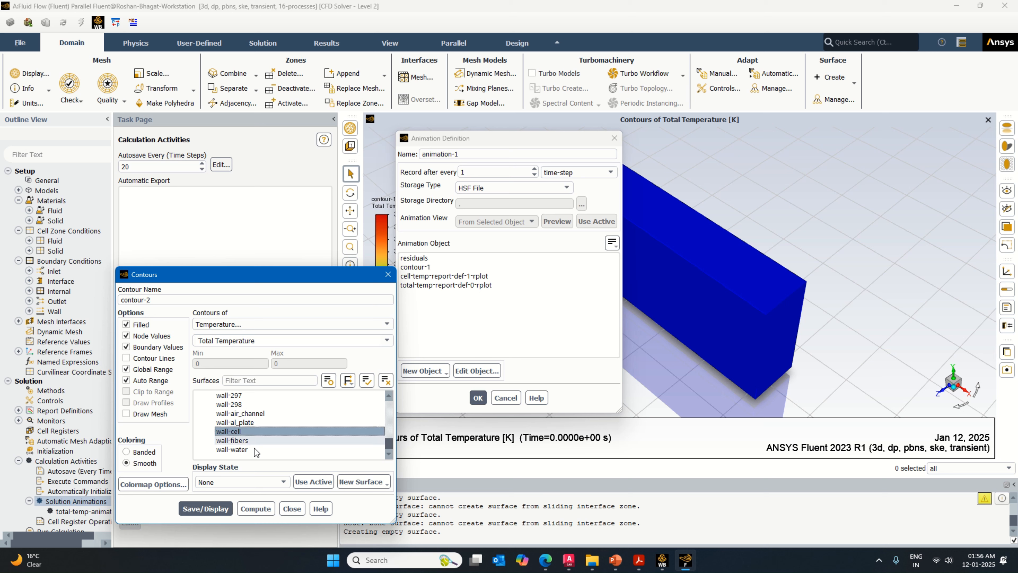
click(221, 508)
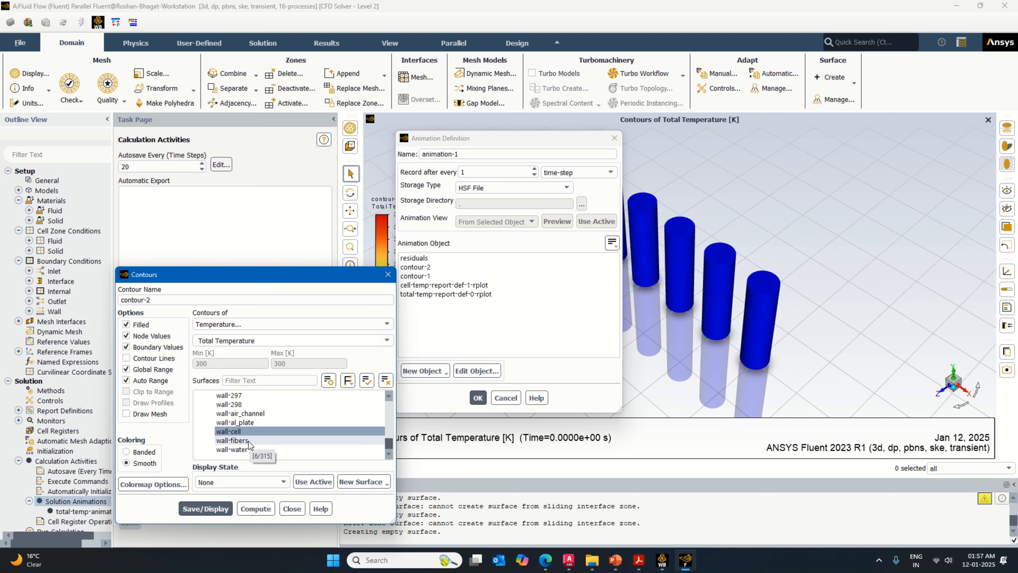
click(287, 508)
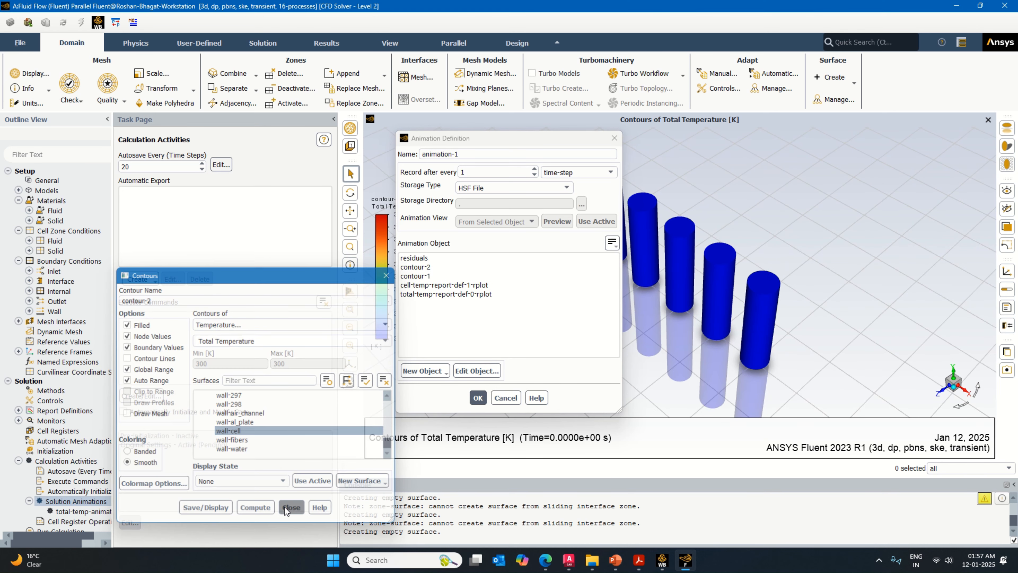
Step: Use contour-2 as the animation object and save the animation as cell-temp-animation-1
click(417, 267)
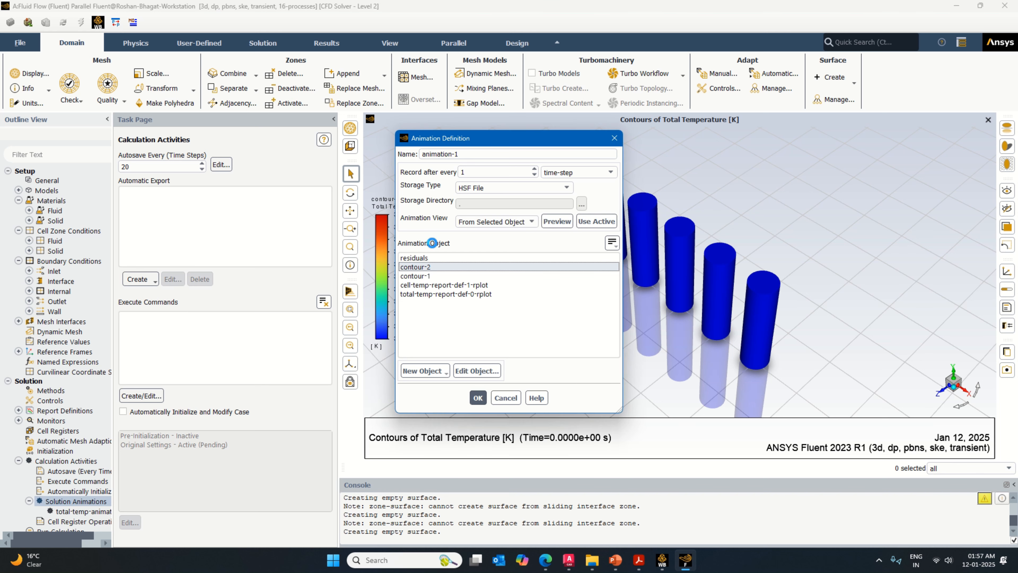
click(424, 154)
text(cell-)
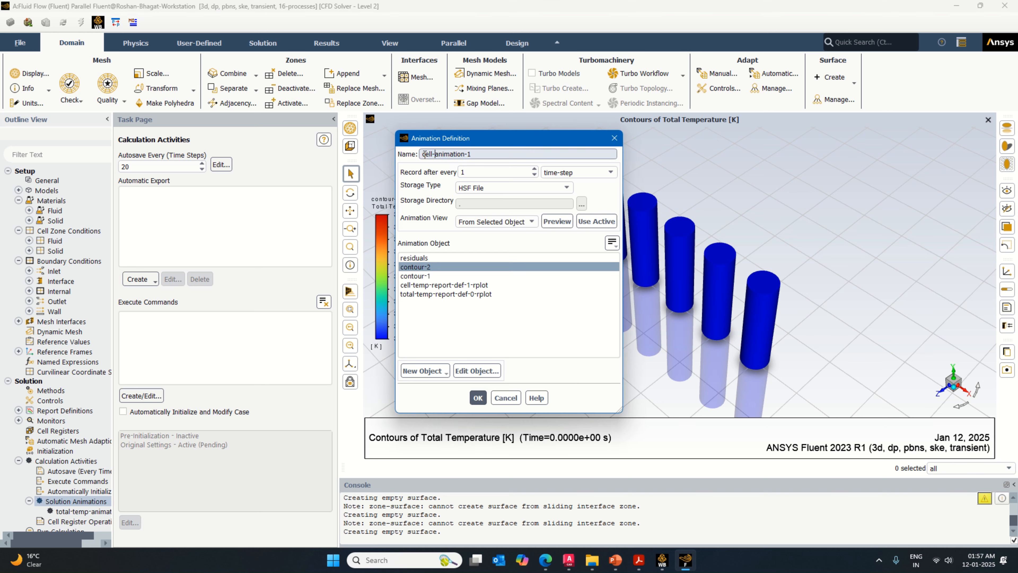
text(temp-)
click(478, 397)
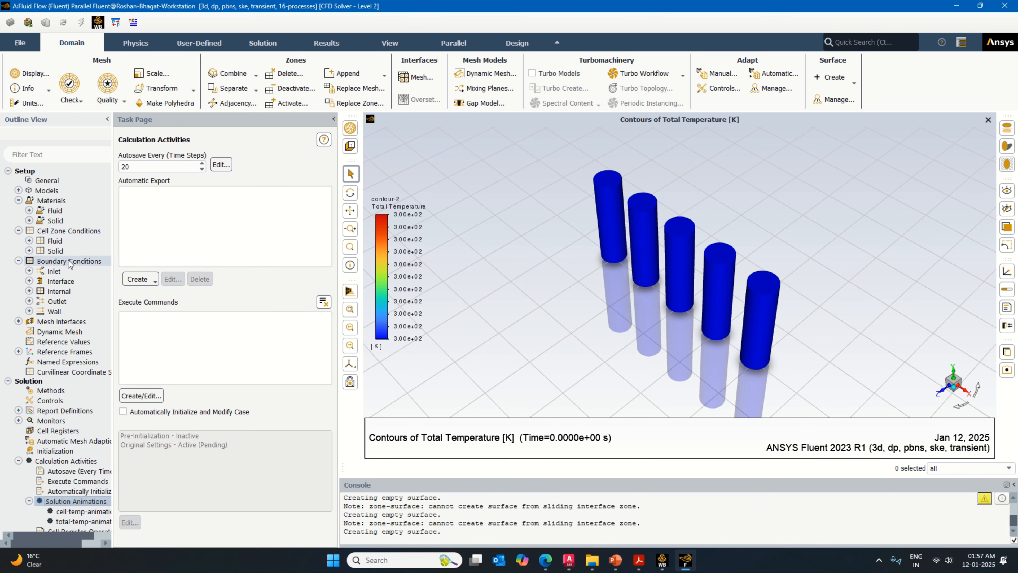
Step: In the boundary conditions, set the wall material of interface cell_boundary-contact_region_2-trg to lithium-battery and apply it
double_click(70, 261)
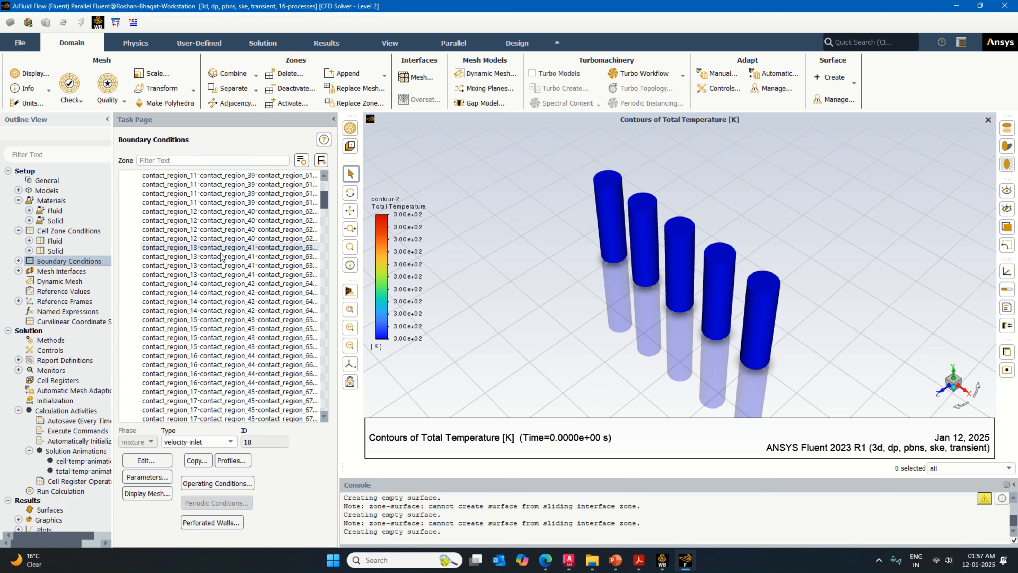
scroll(221, 256, up, 5)
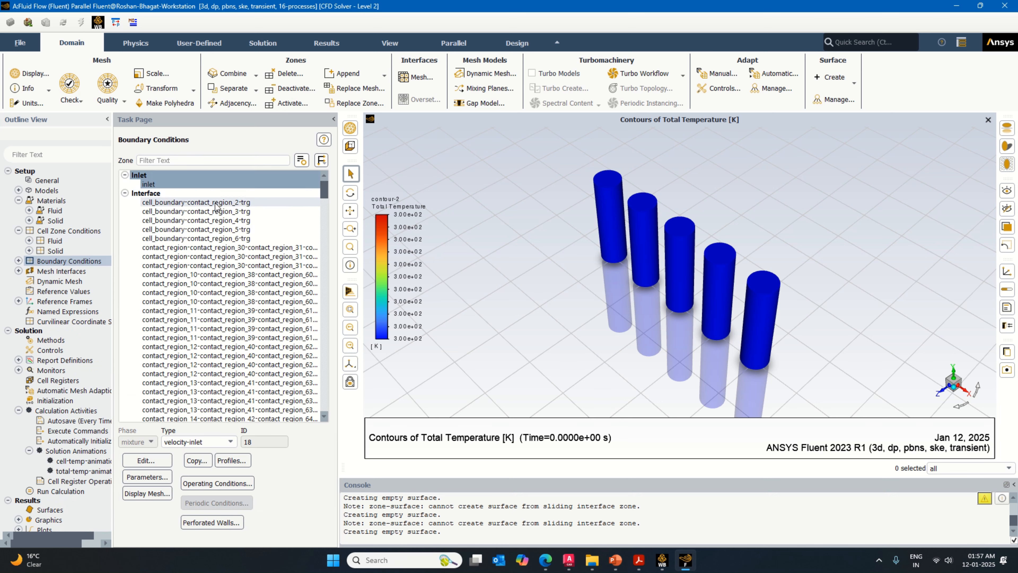
click(217, 203)
click(146, 460)
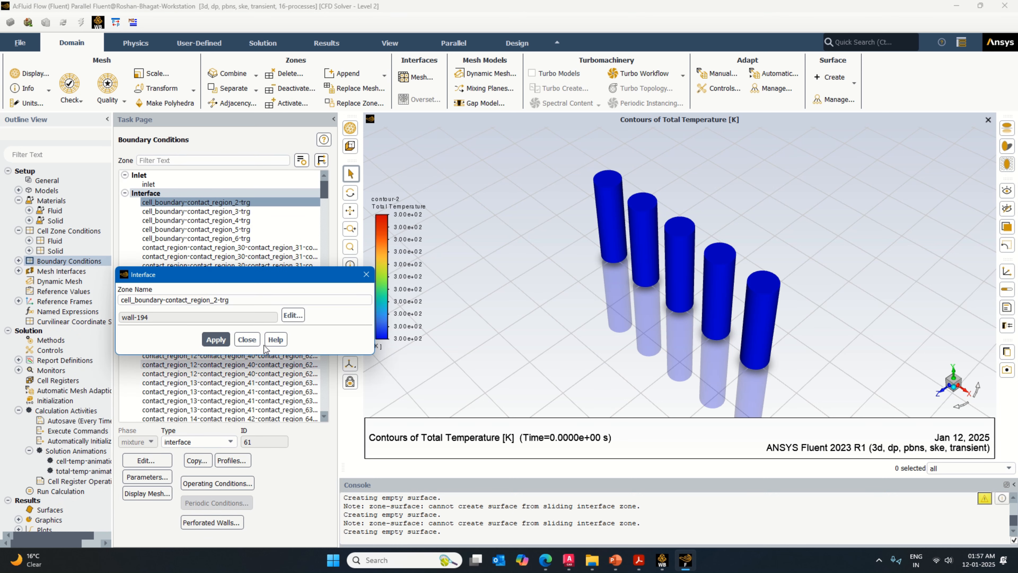
click(289, 315)
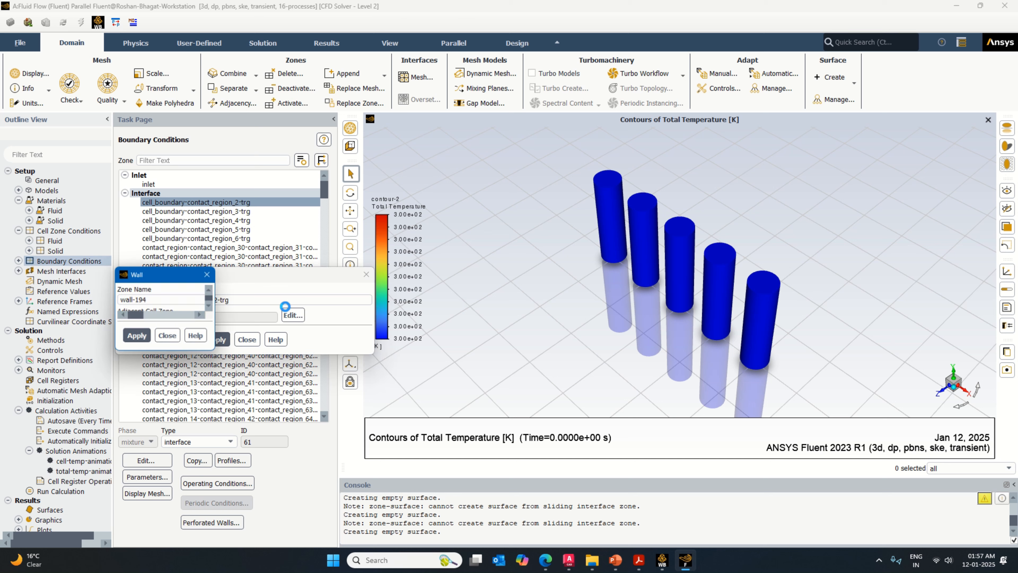
click(210, 460)
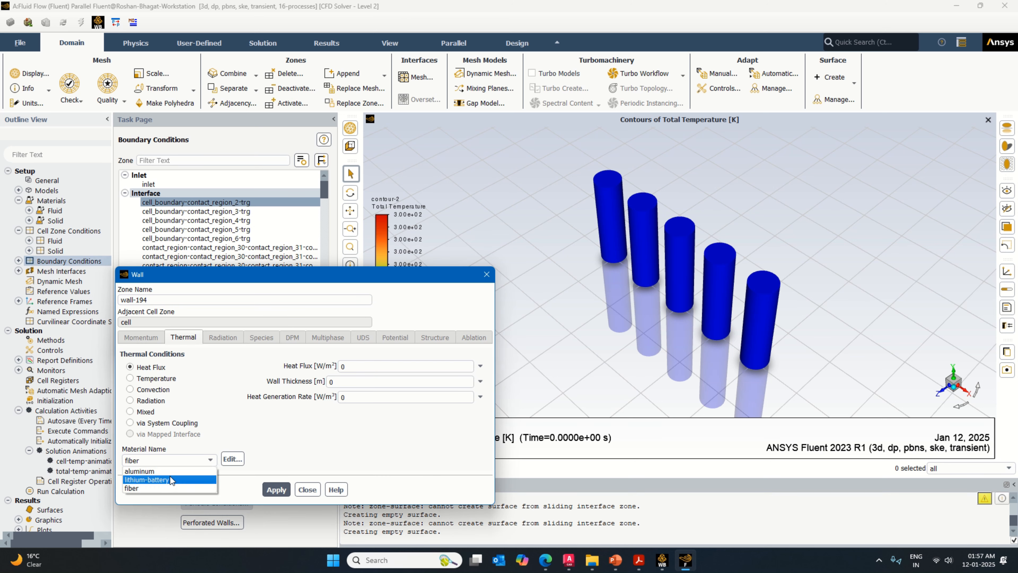
click(171, 481)
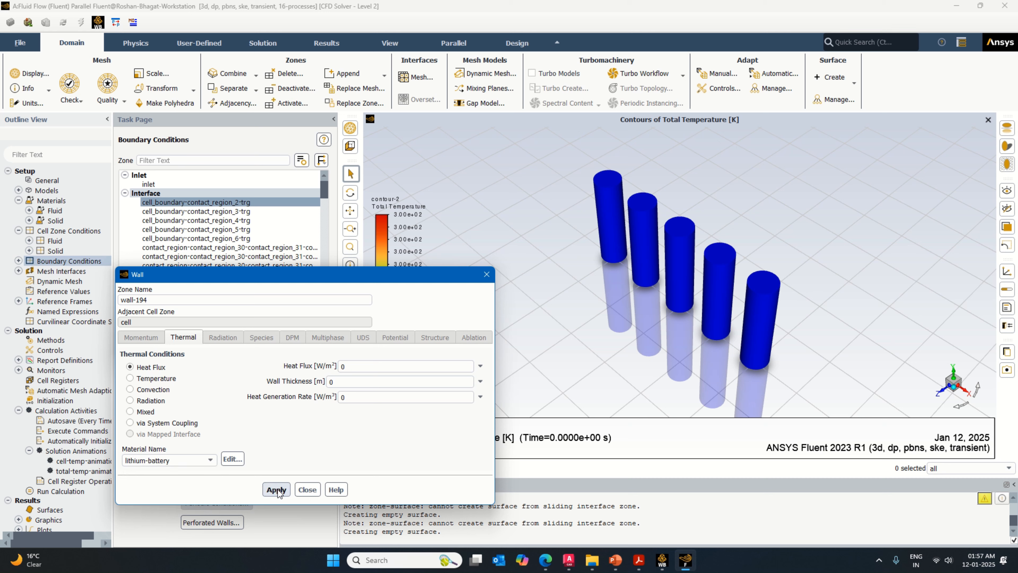
click(280, 489)
click(282, 489)
click(284, 490)
click(284, 490)
click(306, 490)
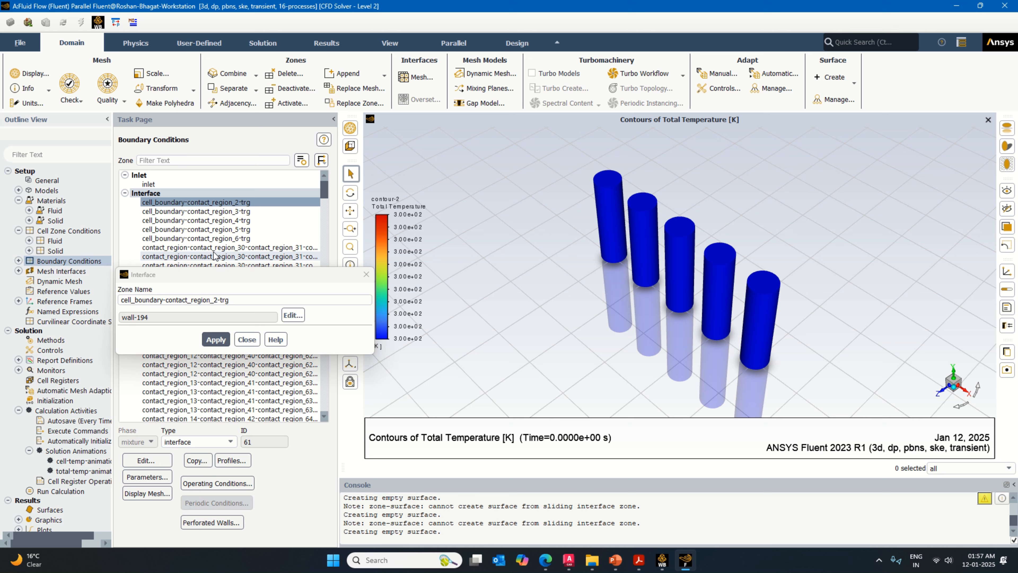
click(217, 340)
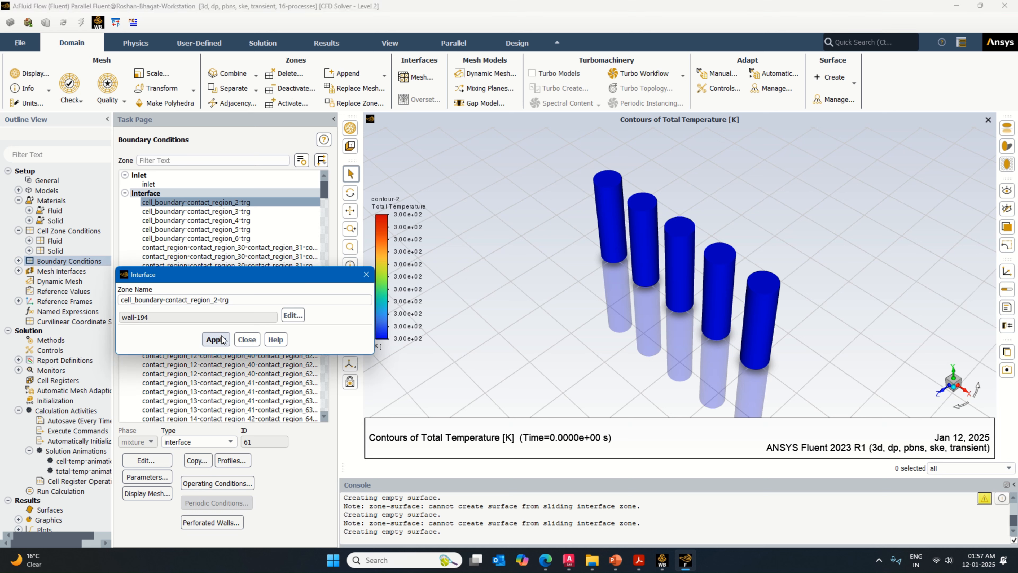
click(247, 339)
Step: Set the wall material of interface cell_boundary-contact_region_3-trg to lithium-battery and apply it
click(196, 211)
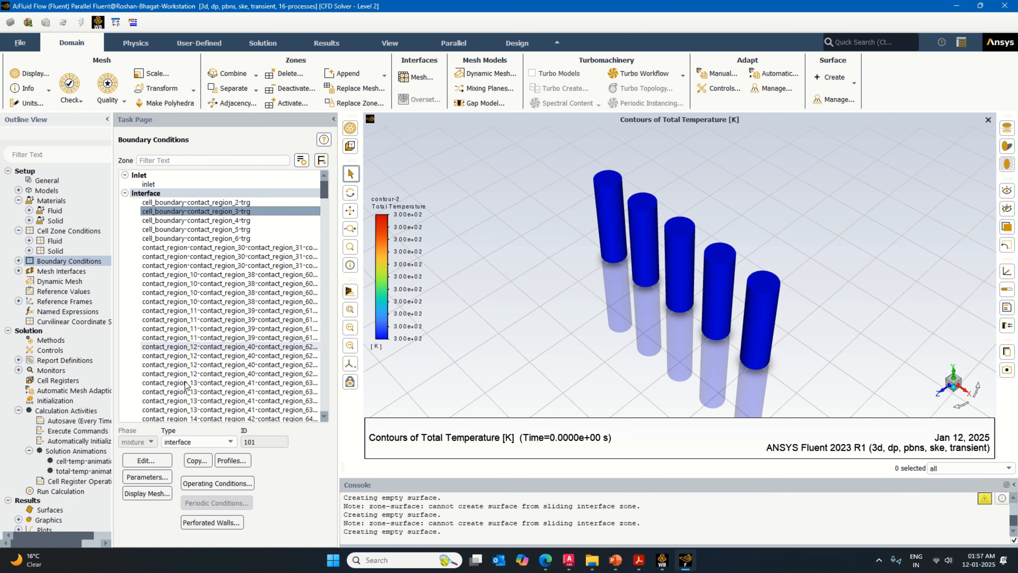
click(146, 460)
click(293, 315)
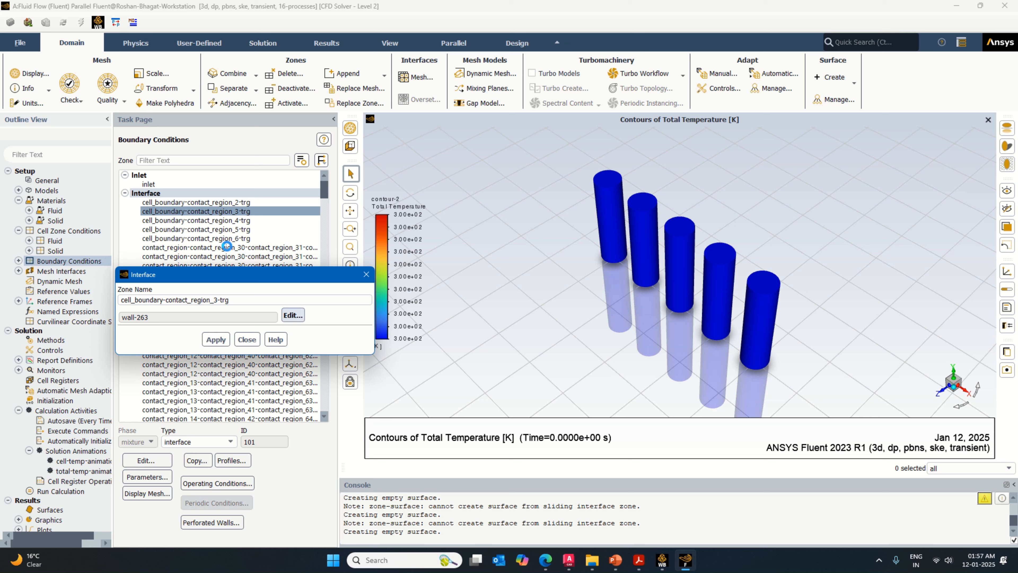
click(195, 461)
click(187, 479)
click(283, 490)
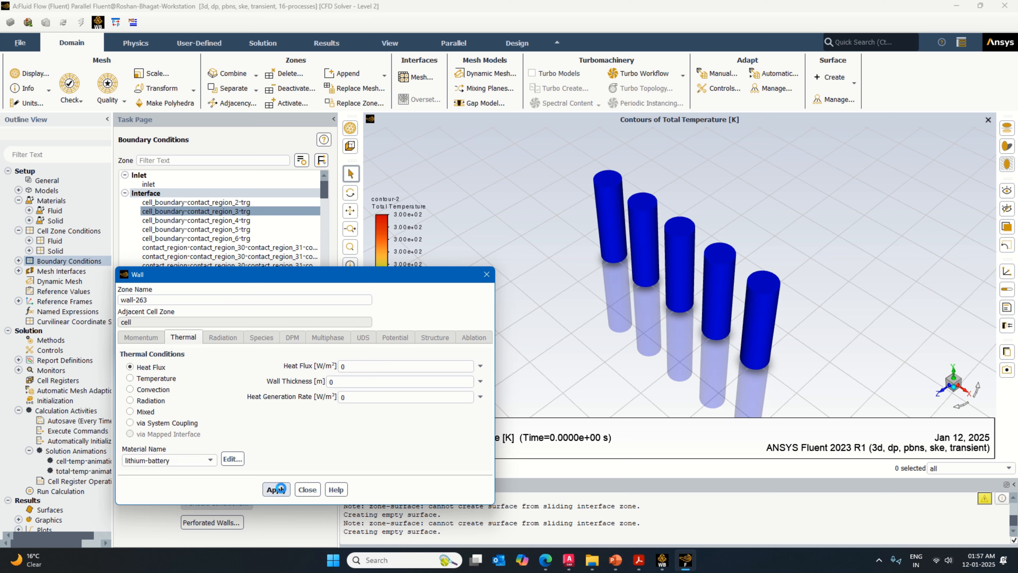
click(215, 340)
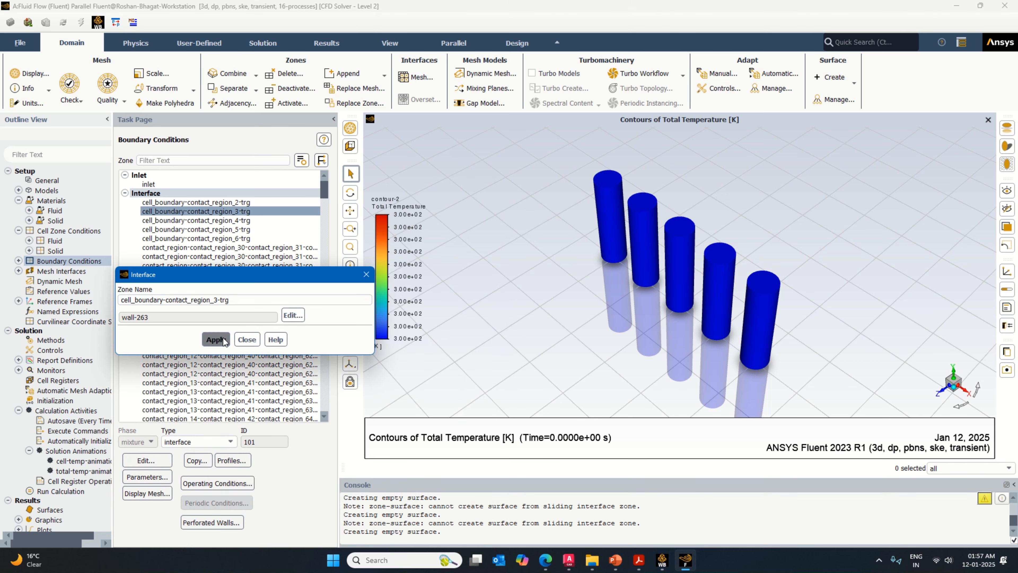
click(246, 339)
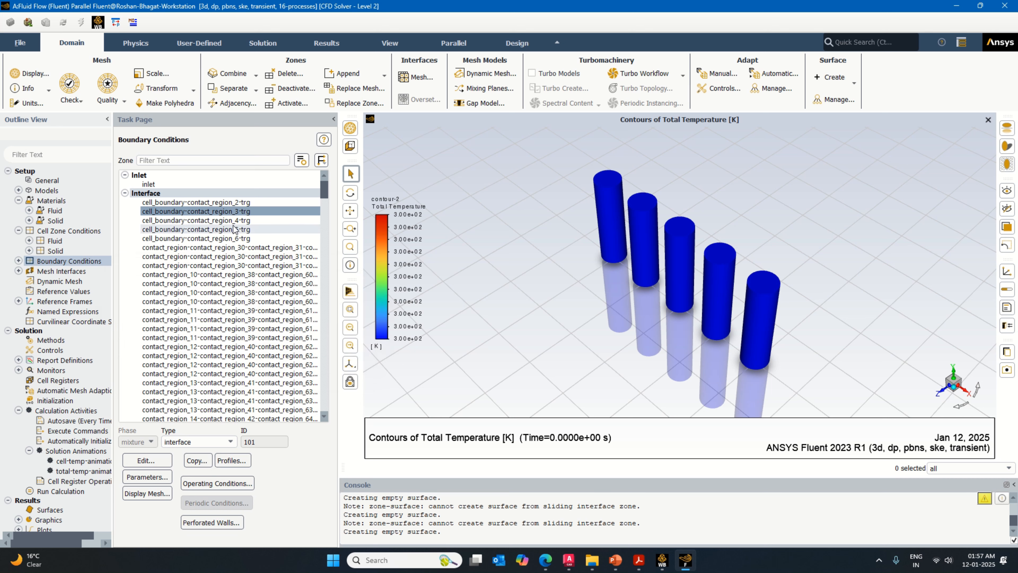
Step: Set the wall material of interface cell_boundary-contact_region_4-trg to lithium-battery and apply it
click(235, 220)
click(145, 460)
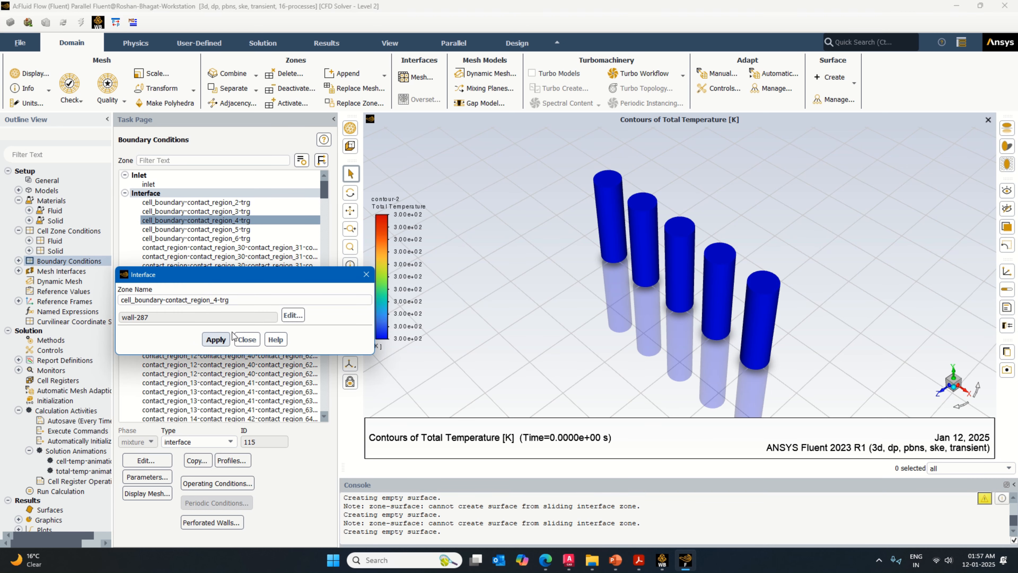
click(293, 316)
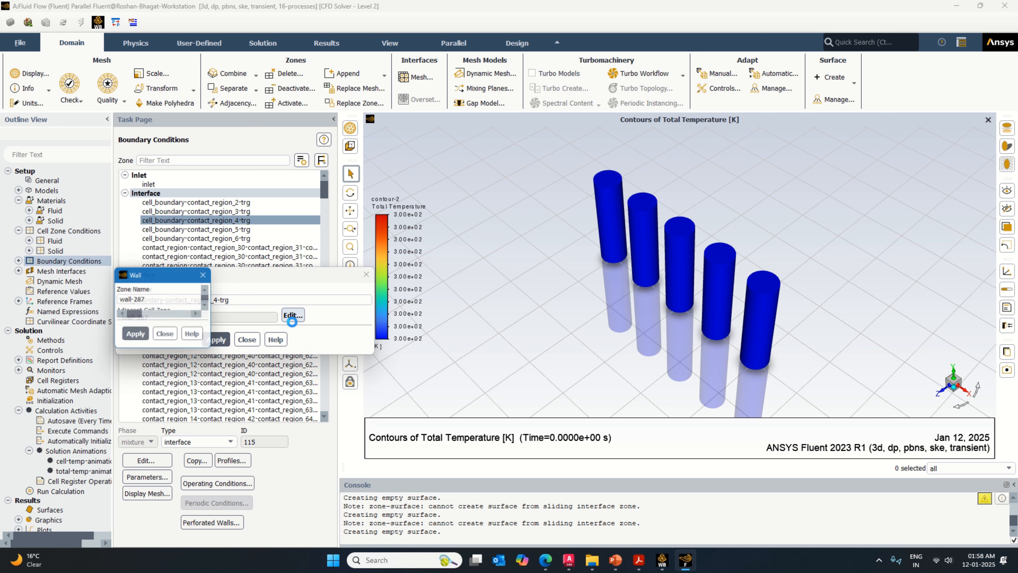
click(181, 460)
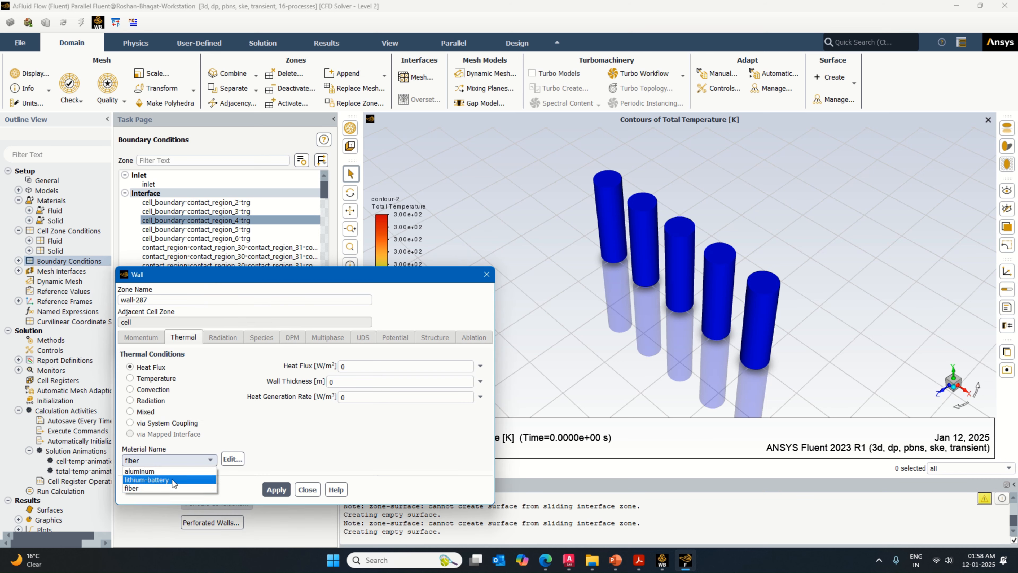
click(177, 479)
click(274, 490)
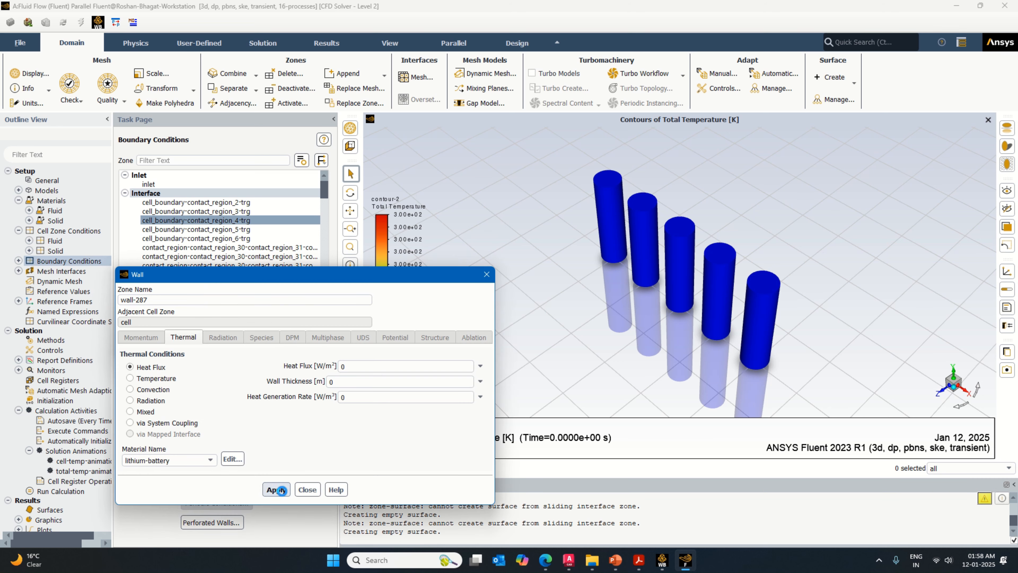
click(307, 489)
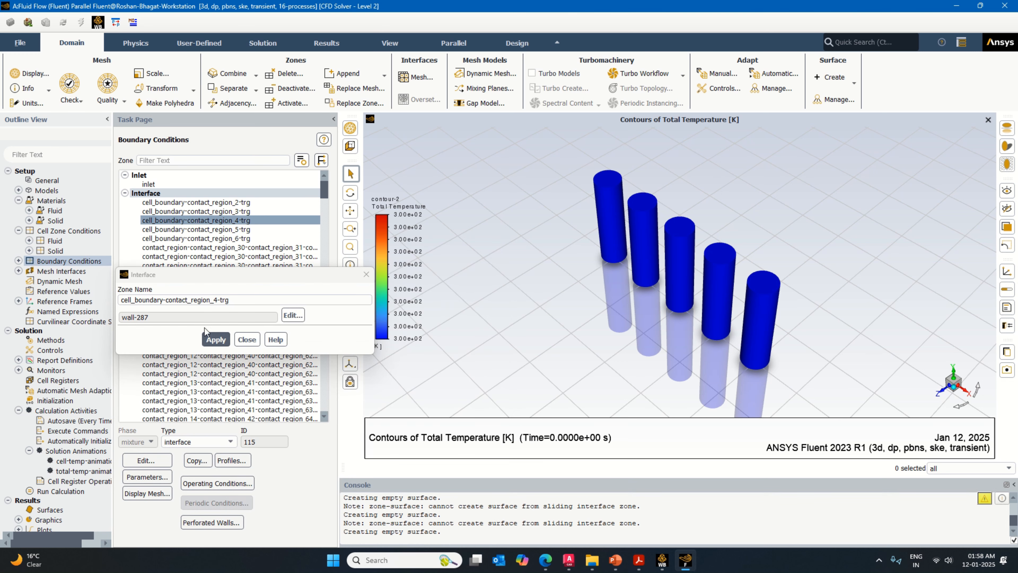
click(247, 340)
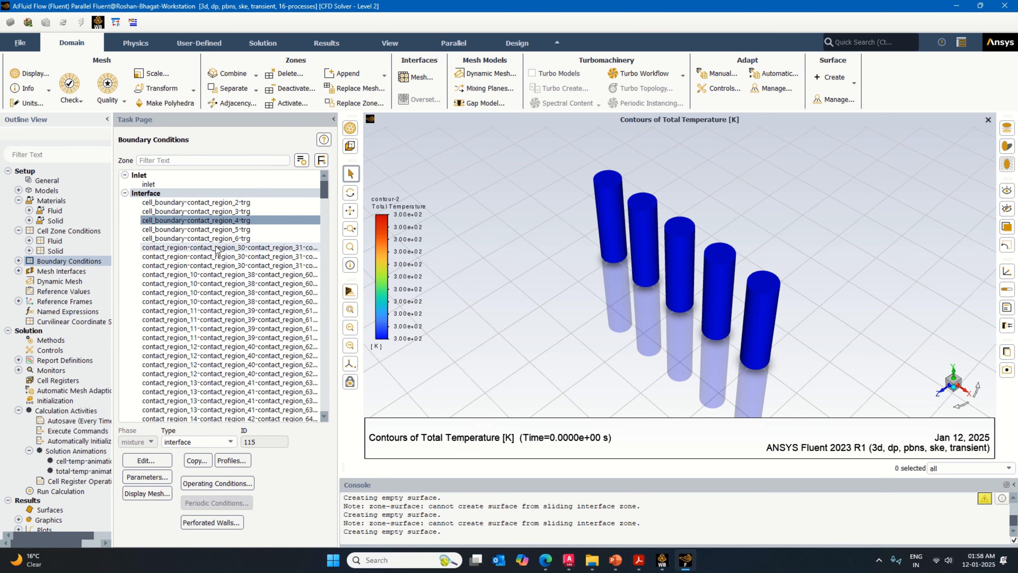
Step: Set the wall material of interface cell_boundary-contact_region_5-trg to lithium-battery and apply it
click(217, 229)
click(158, 461)
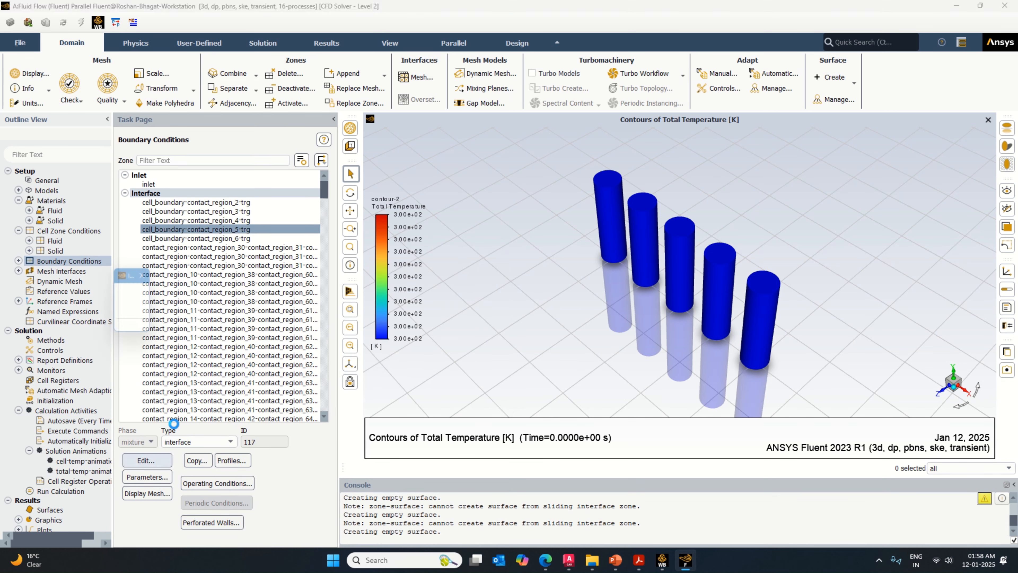
click(297, 316)
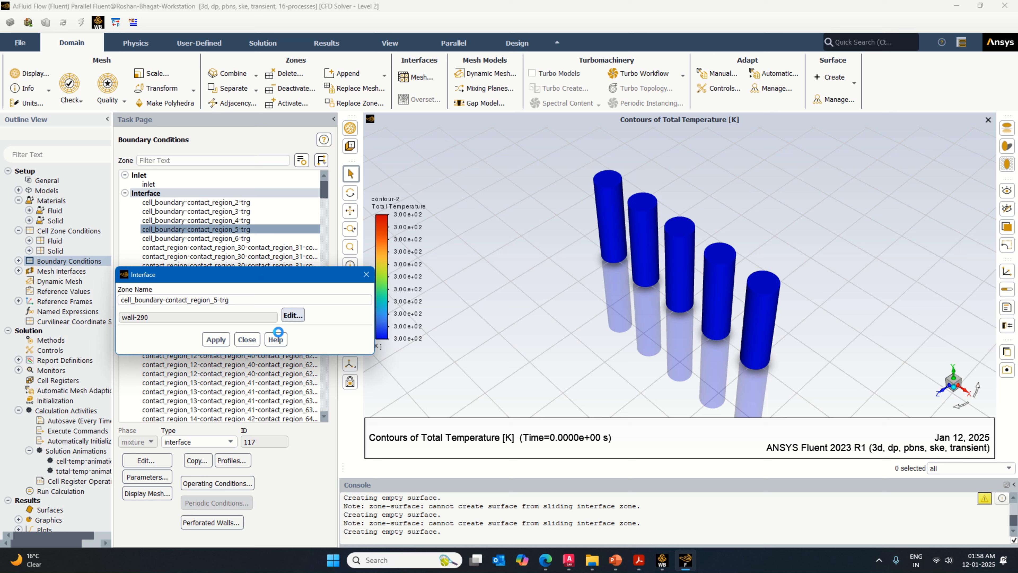
click(179, 461)
click(176, 472)
click(271, 490)
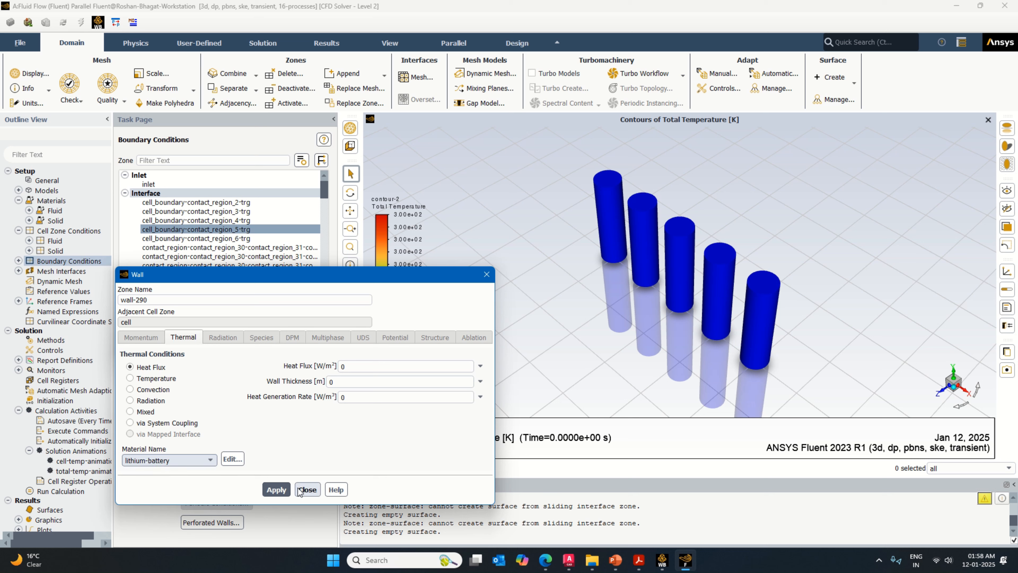
click(307, 489)
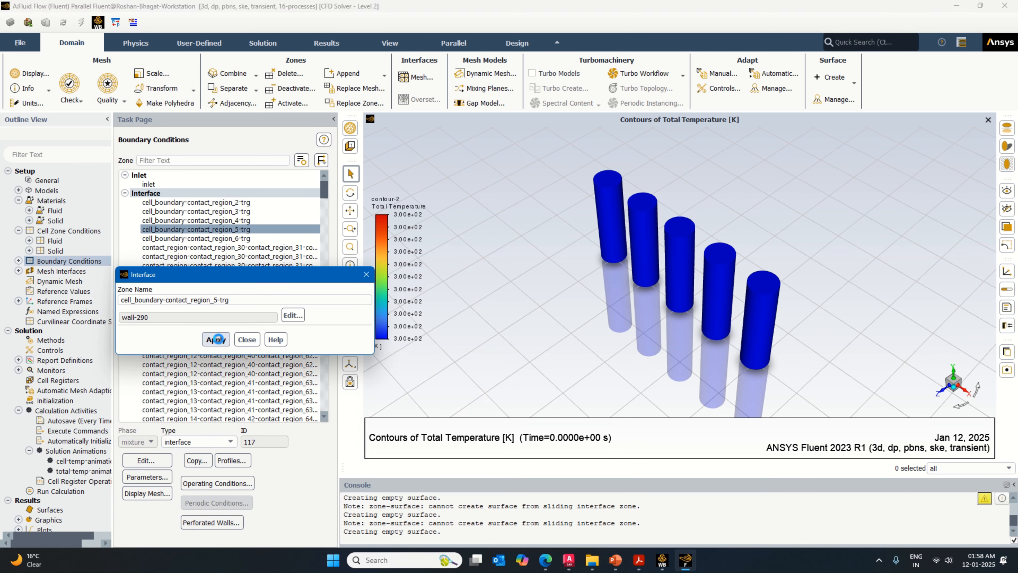
click(247, 340)
Step: Set the wall material of interface cell_boundary-contact_region_6-trg to lithium-battery and apply it
click(241, 239)
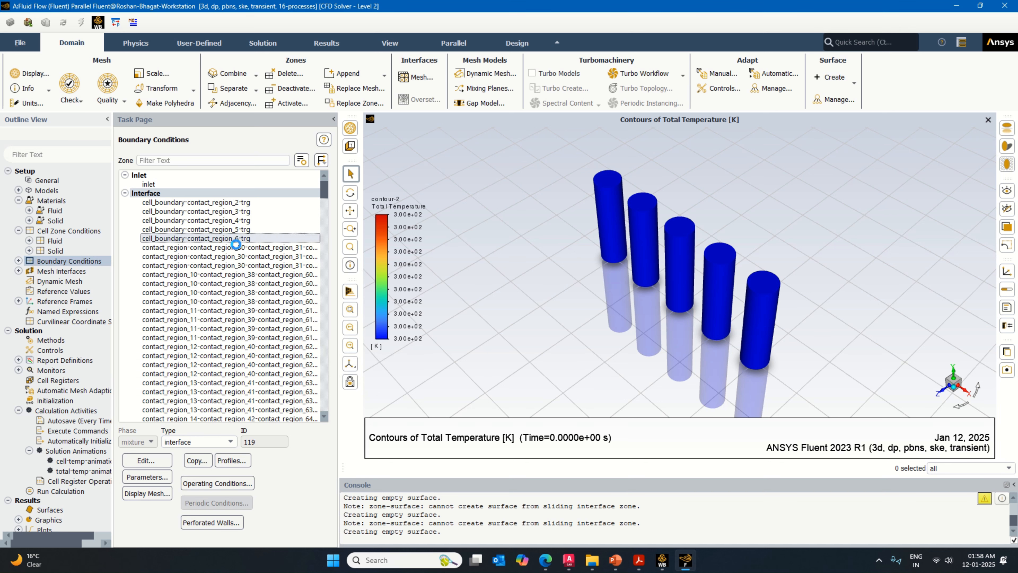
click(146, 460)
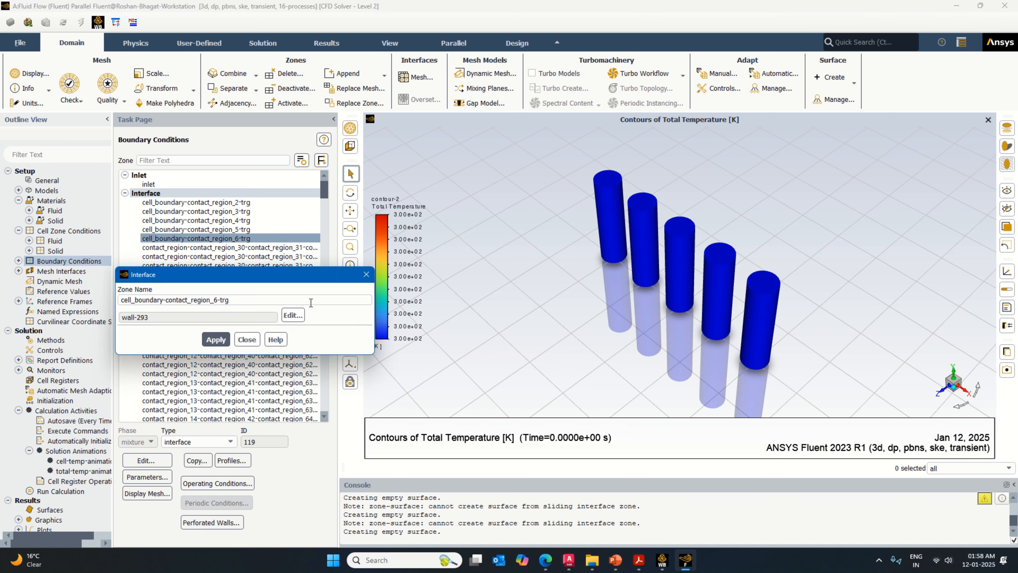
click(292, 316)
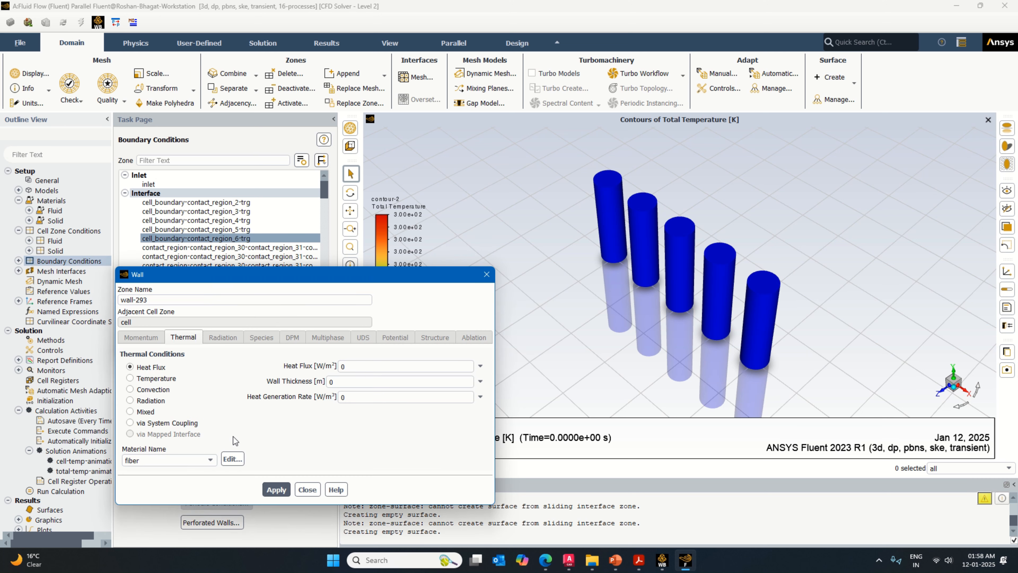
click(208, 461)
click(197, 485)
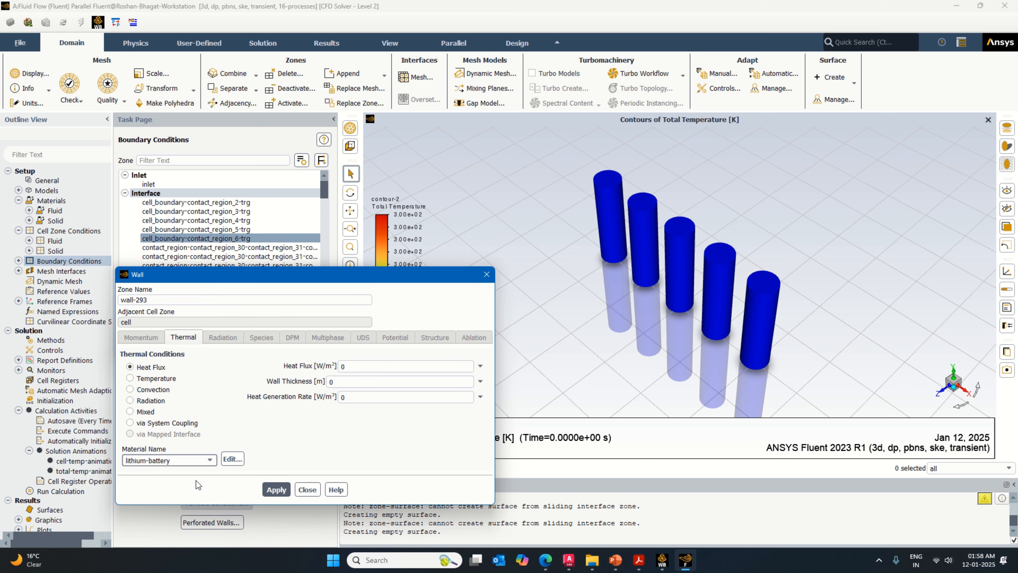
click(276, 490)
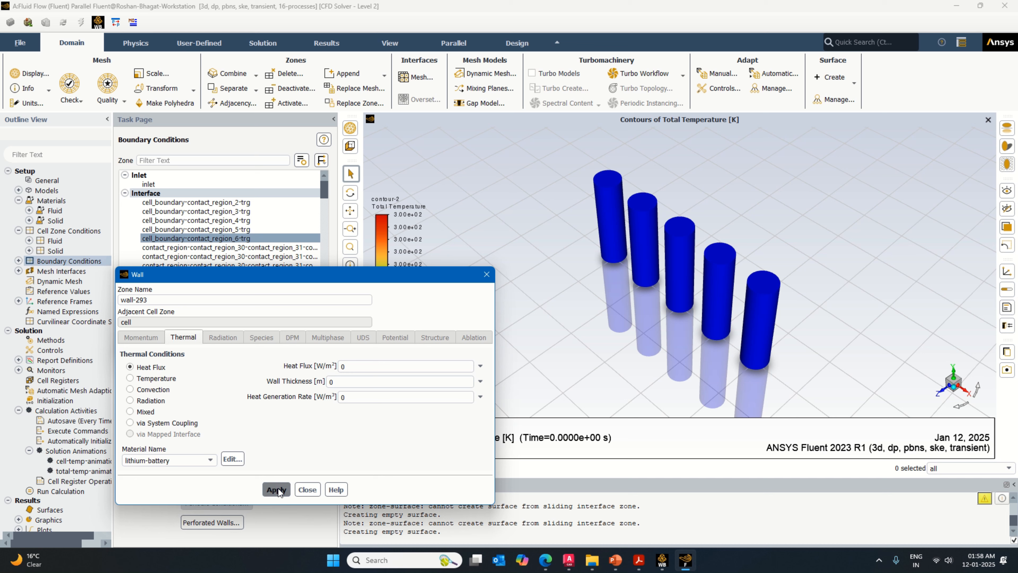
click(307, 489)
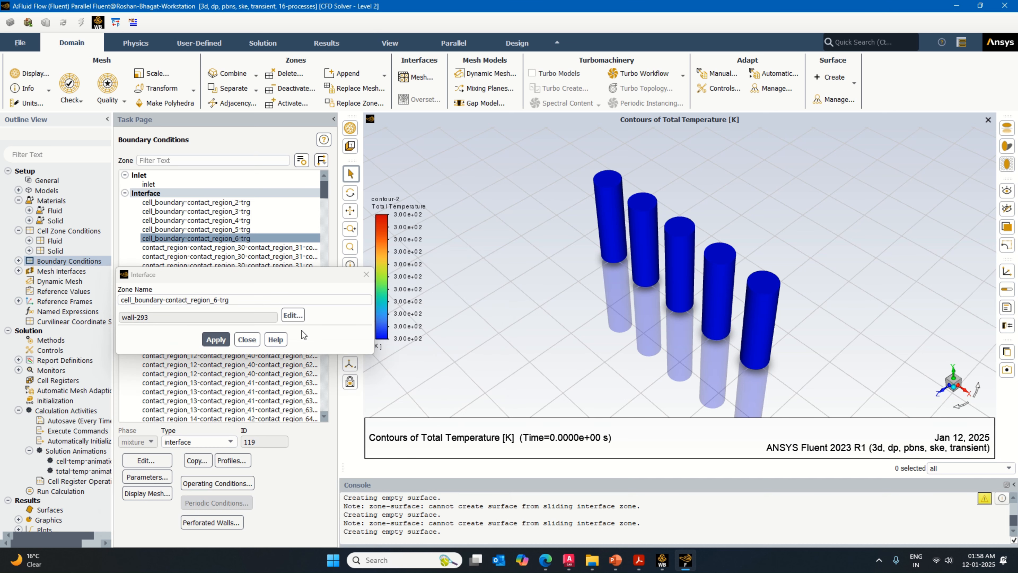
click(246, 340)
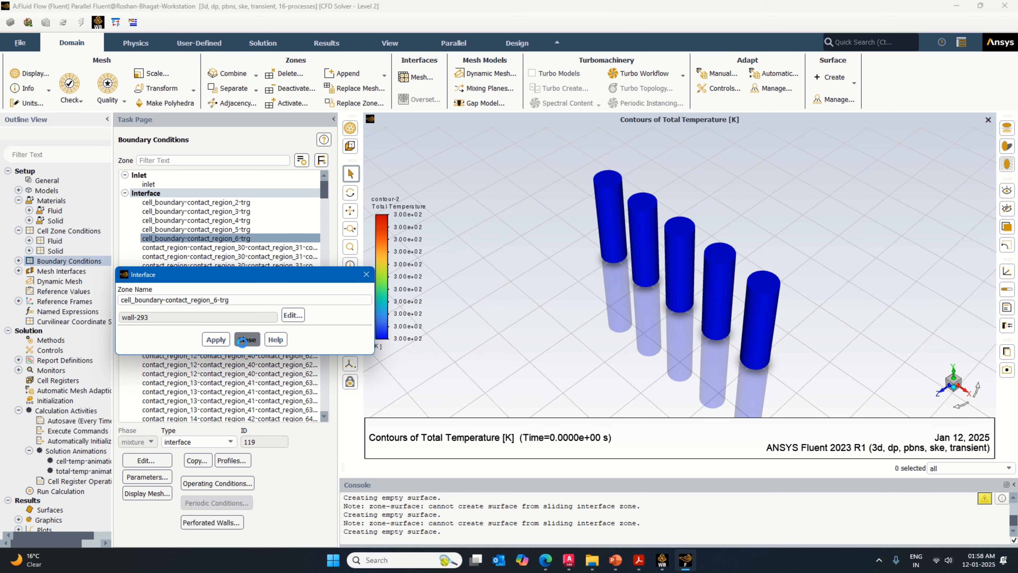
Step: Check the wall-fibers boundary settings, and set the material of wall-cell to lithium-battery and apply it
drag(324, 194, 320, 421)
click(160, 400)
click(146, 460)
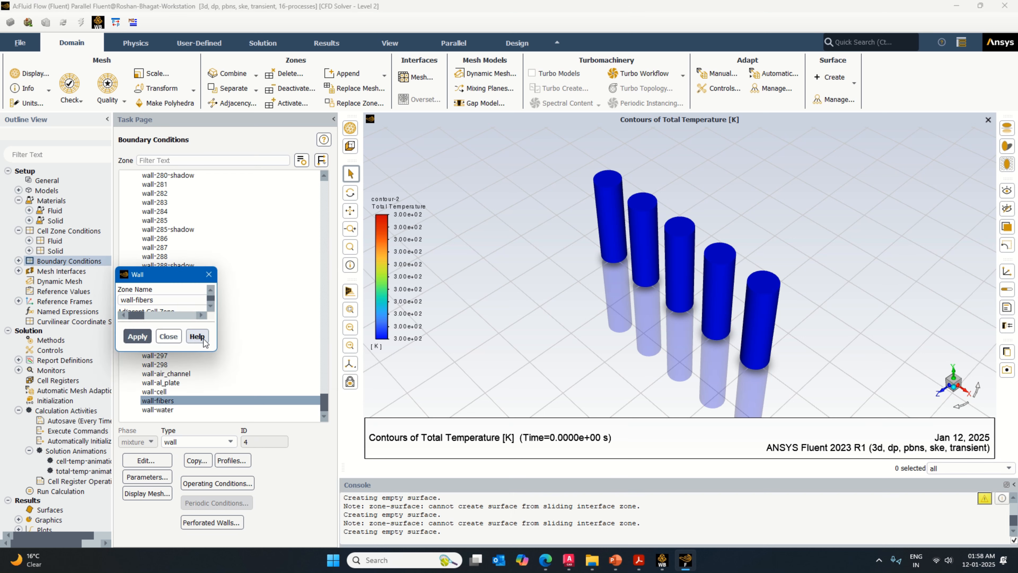
click(487, 274)
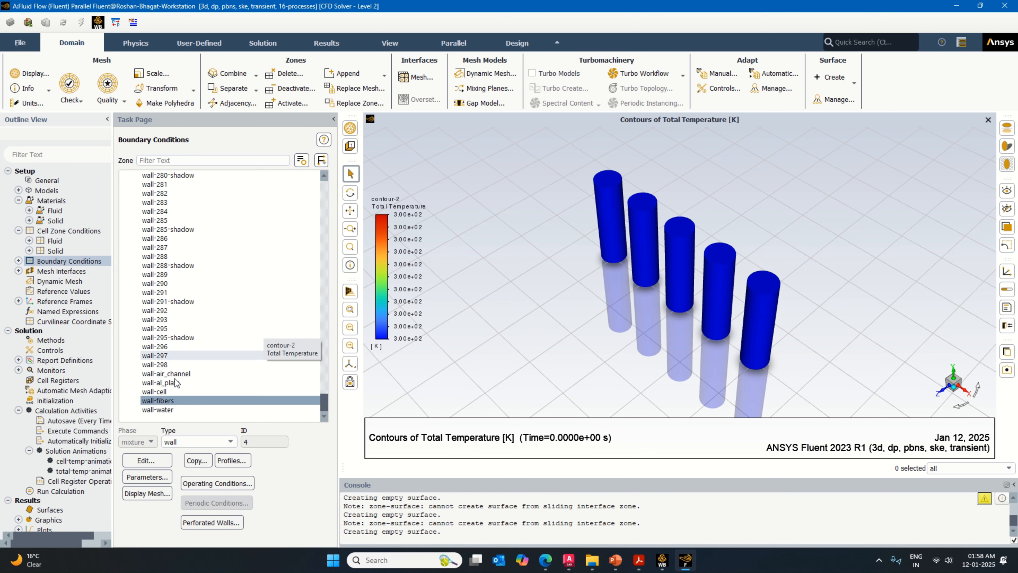
click(155, 391)
click(146, 460)
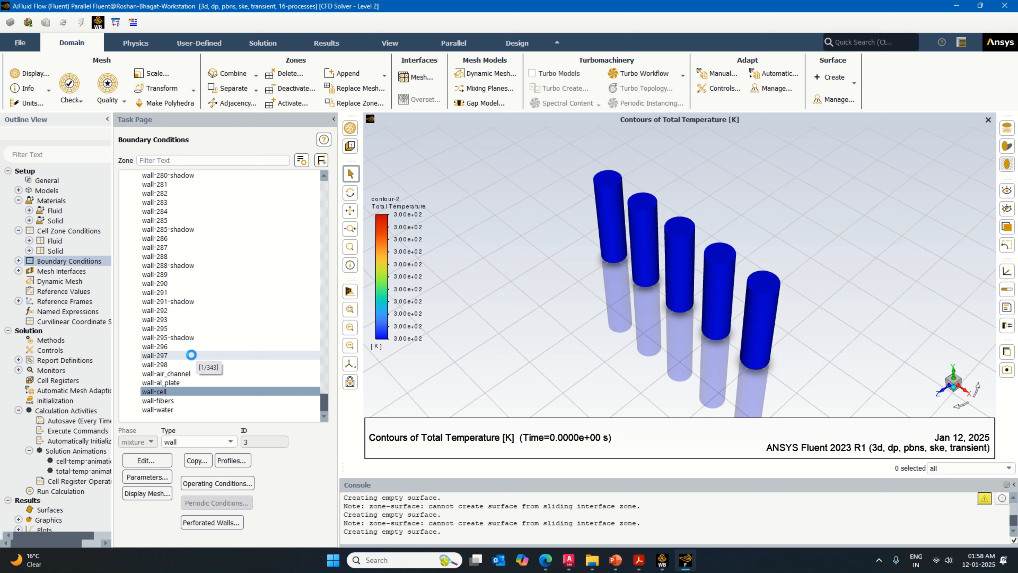
click(178, 460)
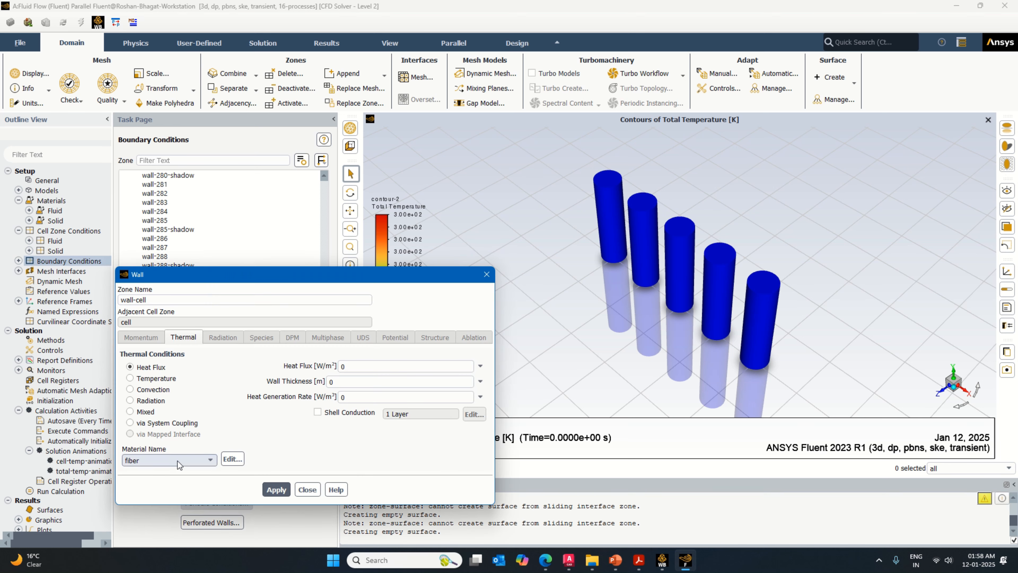
click(177, 480)
click(281, 491)
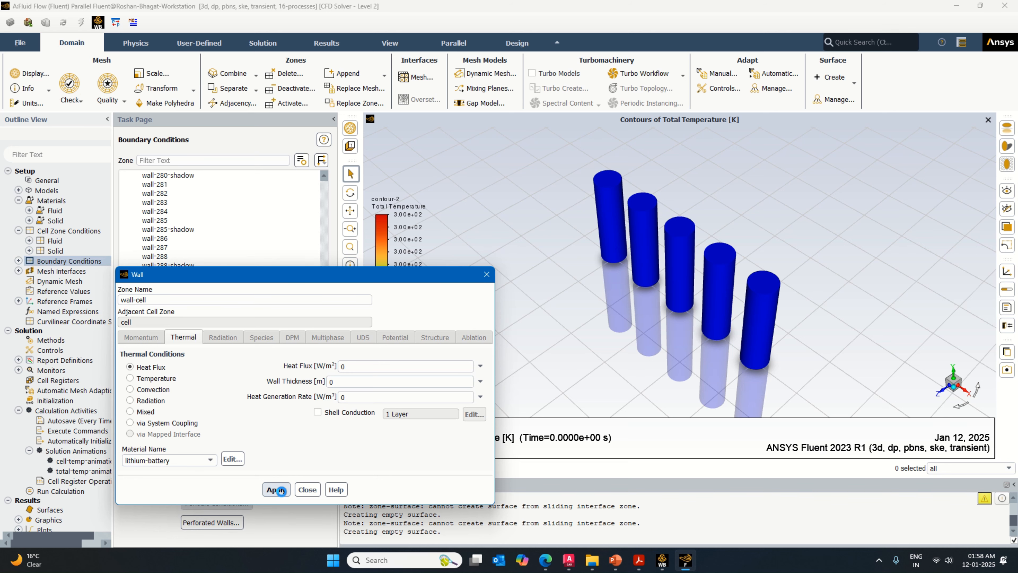
click(305, 489)
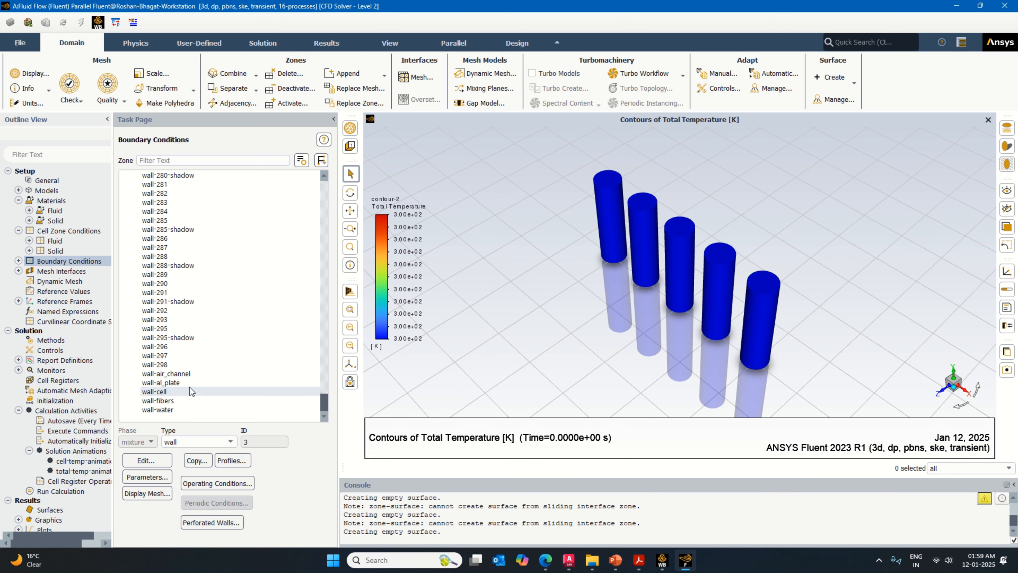
Step: Set the material of the wall-al_plate boundary to aluminum and apply it
click(168, 382)
click(142, 460)
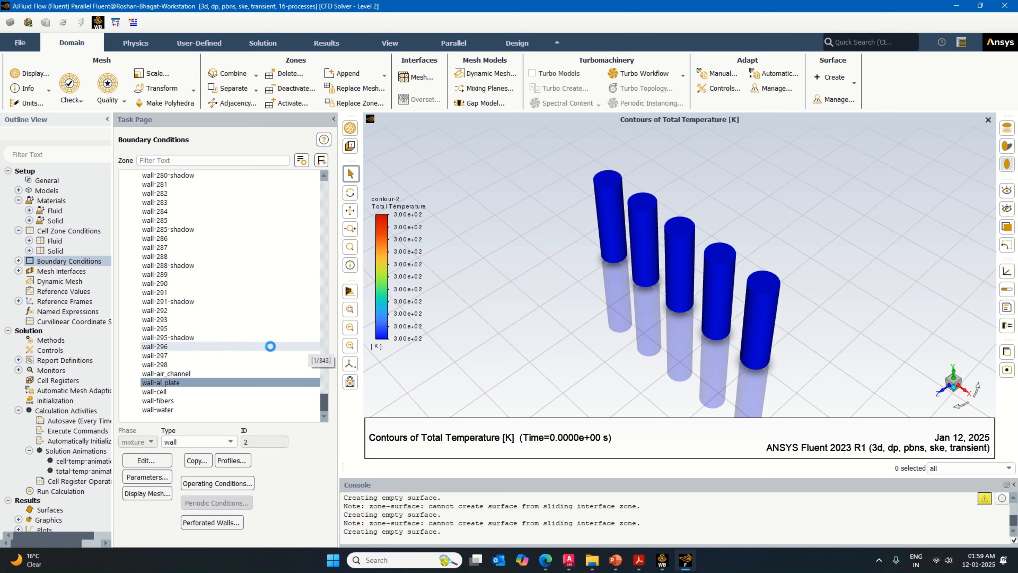
click(188, 460)
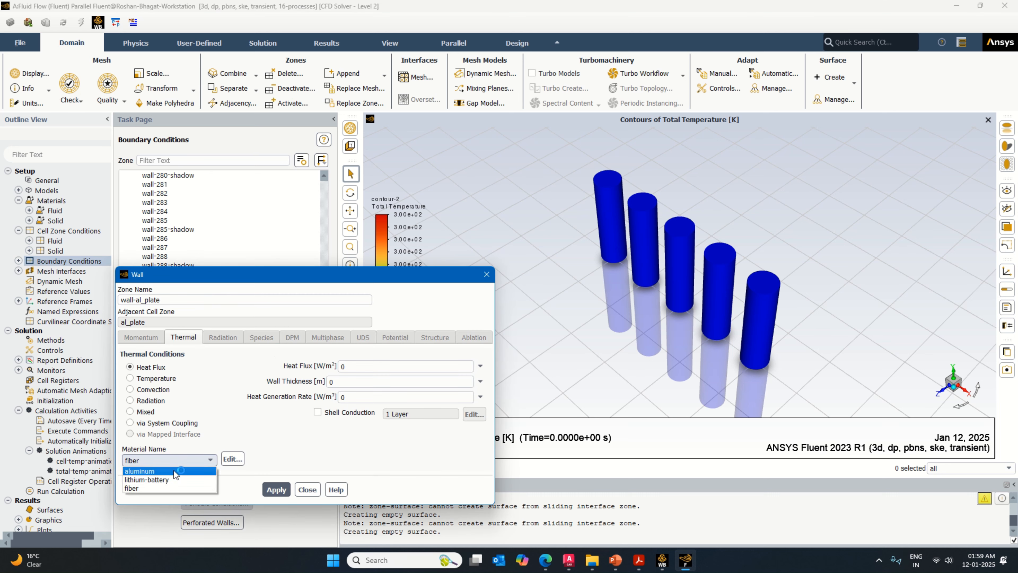
click(181, 469)
click(276, 489)
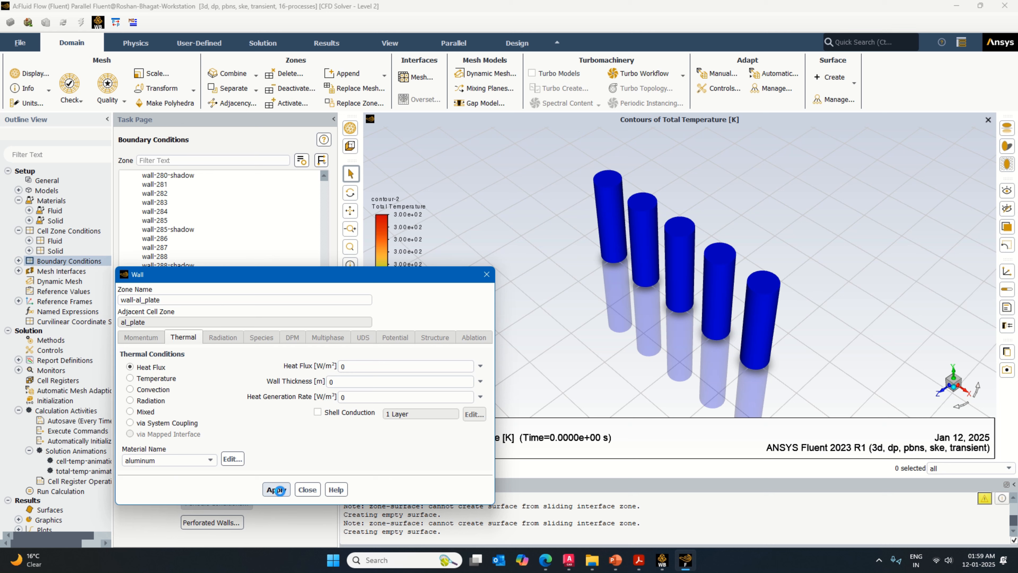
click(305, 490)
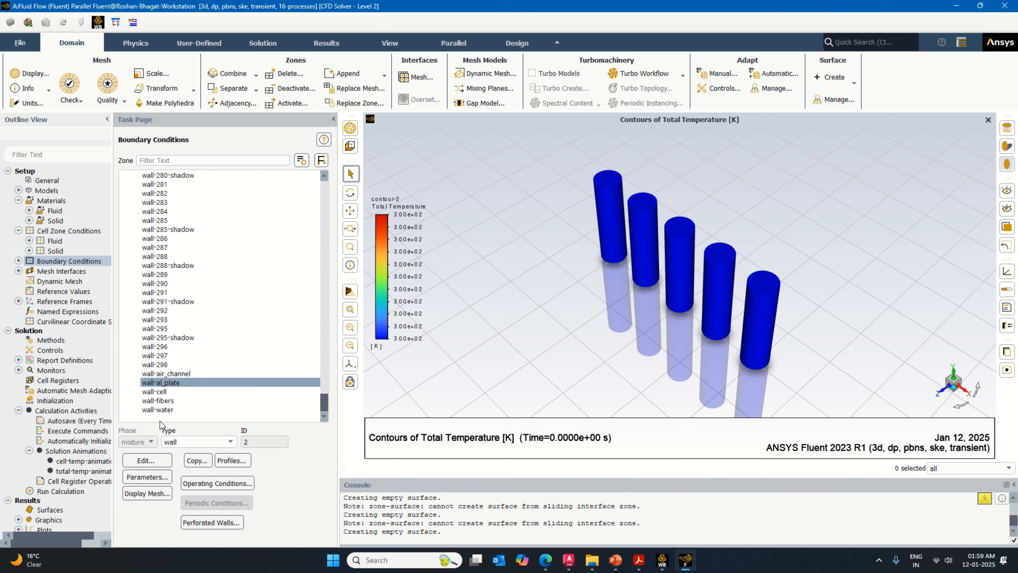
Step: Reinitialize the solution with standard initialization, discarding the current unsaved data
click(76, 400)
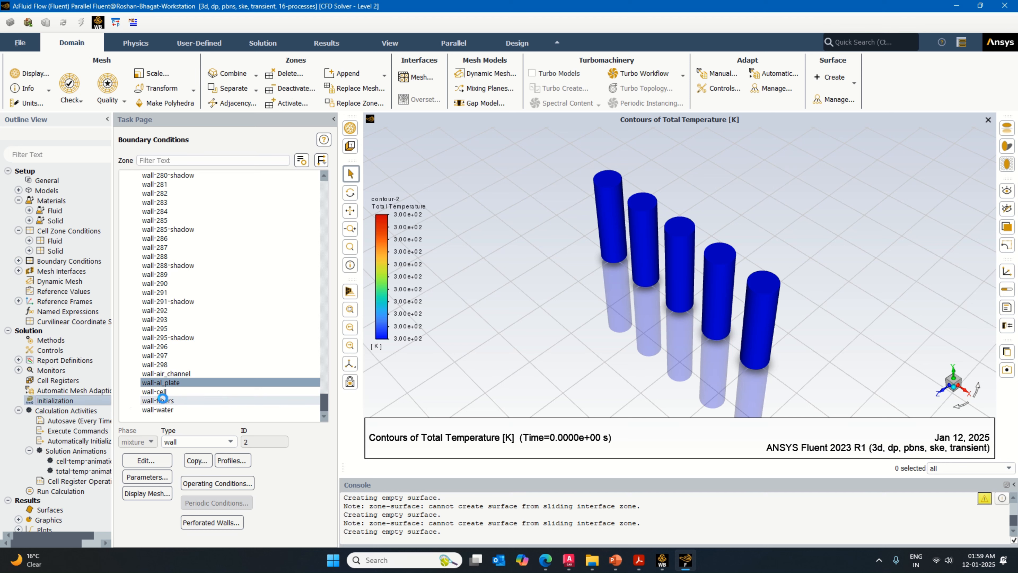
click(154, 421)
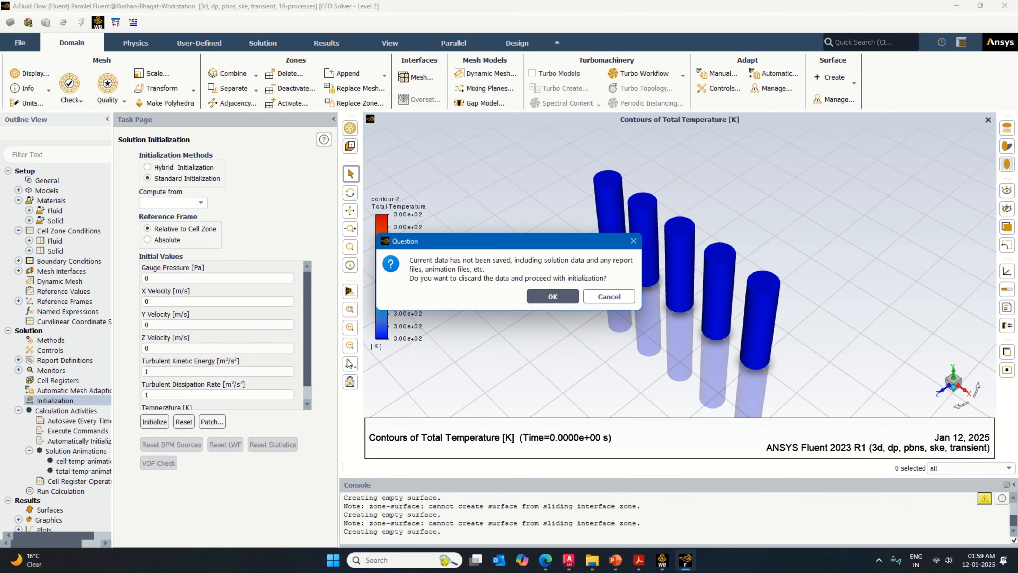
click(538, 299)
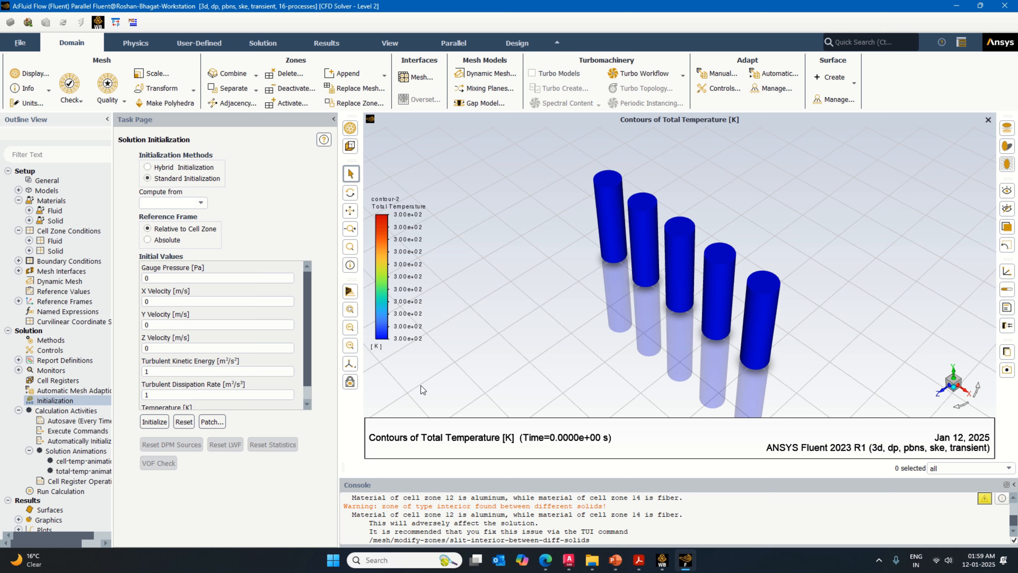
click(202, 421)
Step: In the cell-temp-animation-1 definition, set the colormap number format of contour-2 to float and save the contour and animation
click(105, 461)
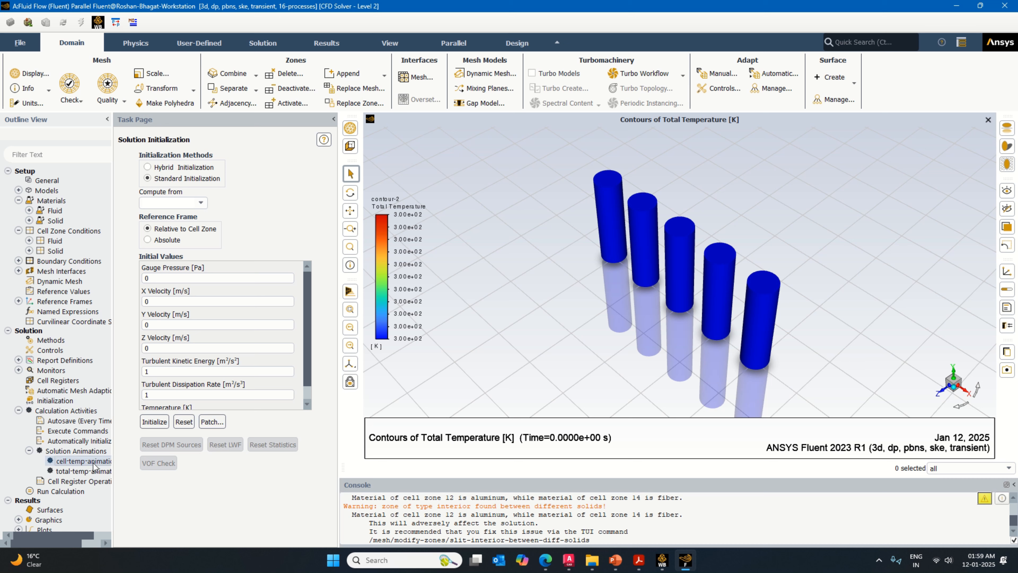
double_click(106, 462)
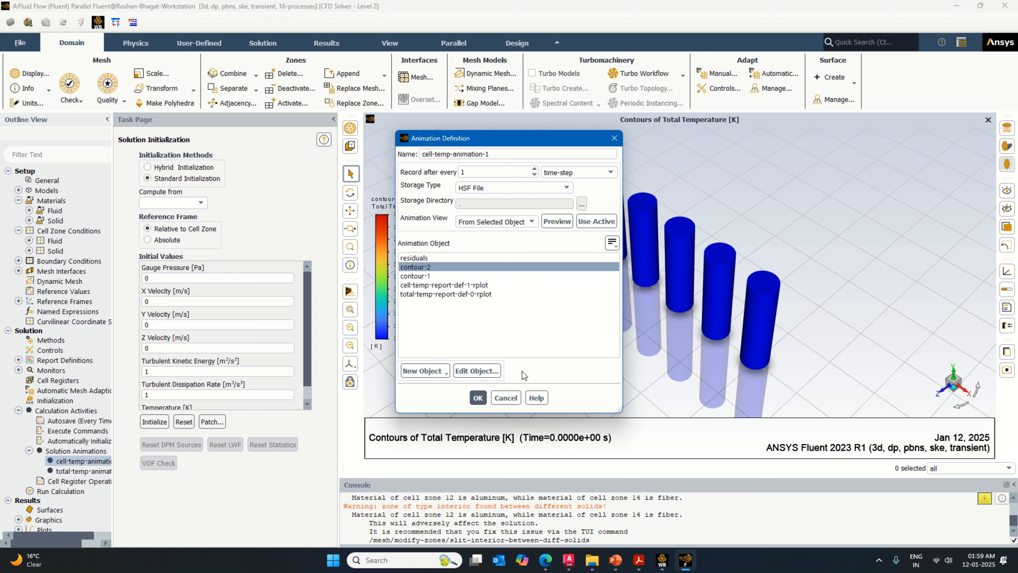
click(477, 371)
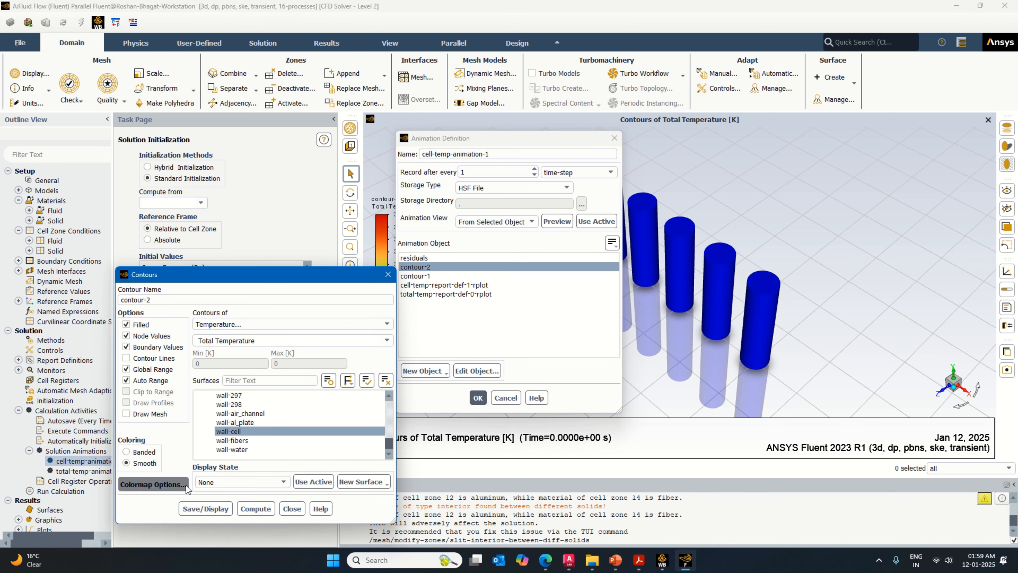
click(153, 484)
click(421, 262)
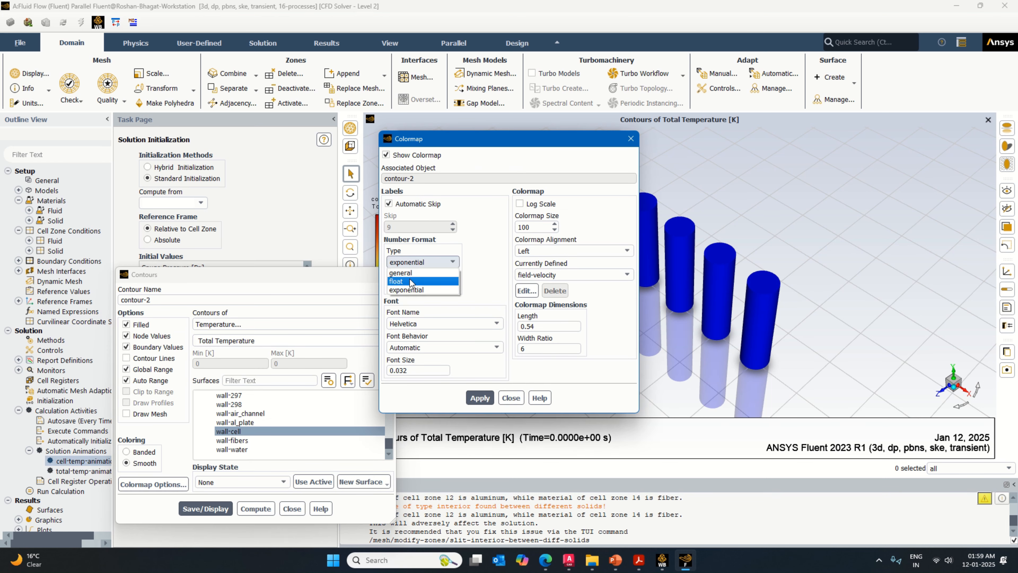
click(419, 279)
click(478, 399)
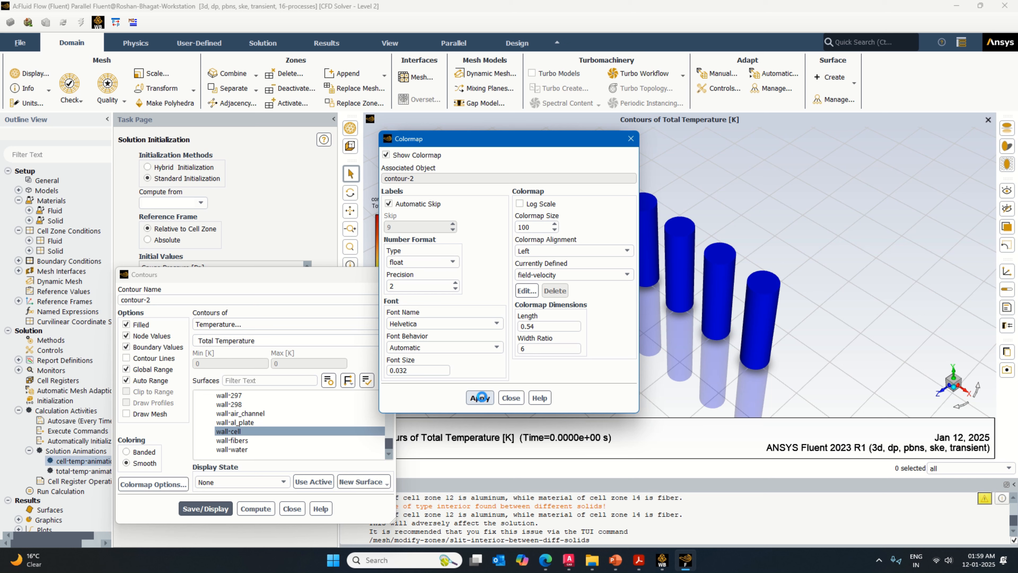
click(511, 397)
click(217, 509)
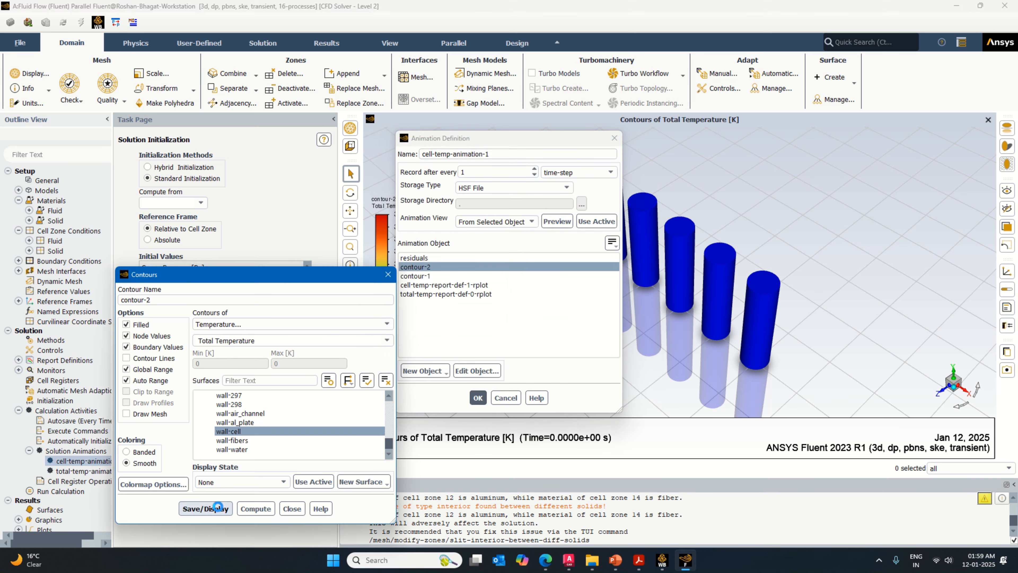
click(292, 509)
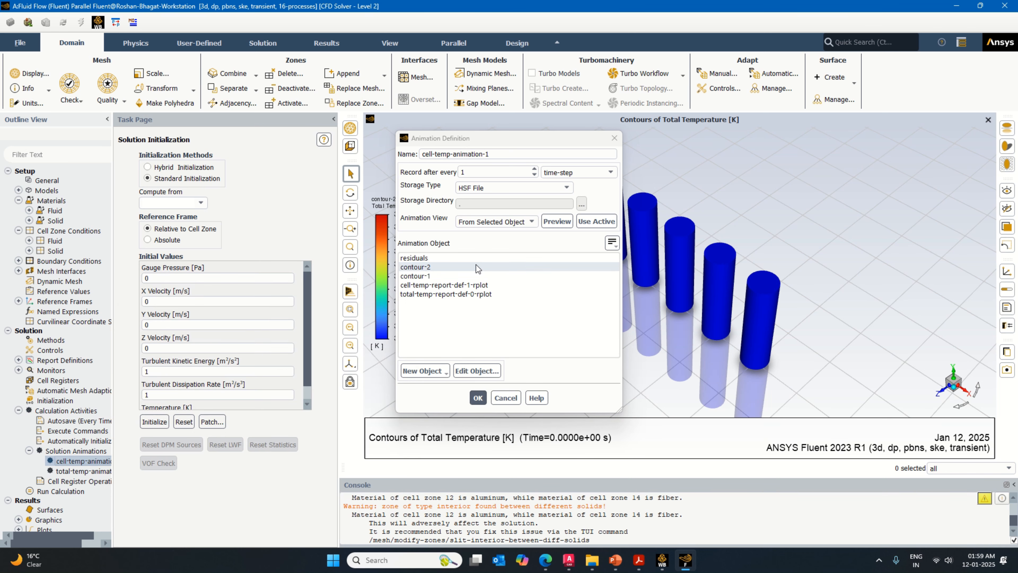
click(478, 398)
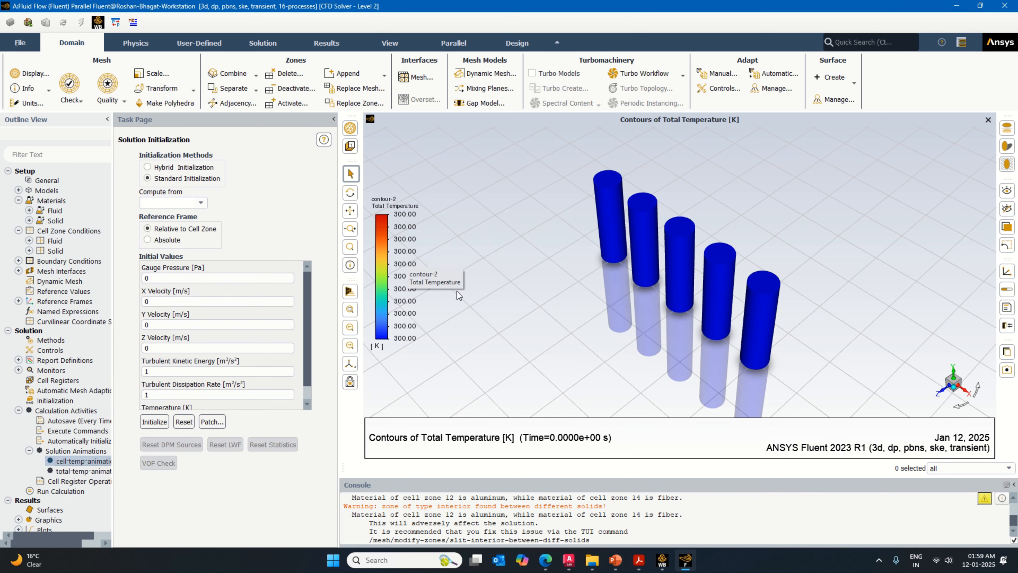
Step: Set the number of time steps to 10 and start the calculation, using the settings changes for the current calculation only
click(71, 493)
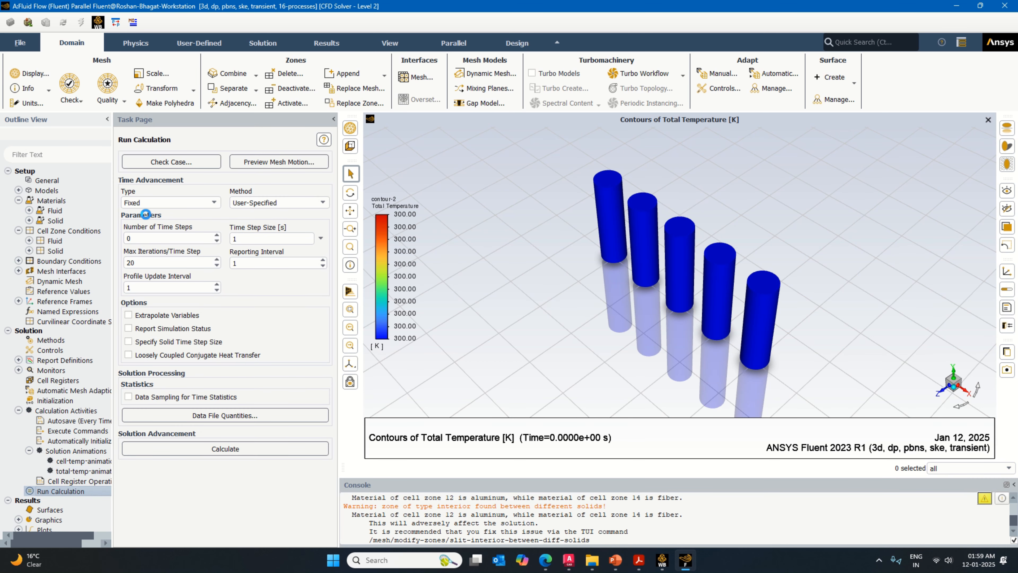
double_click(127, 239)
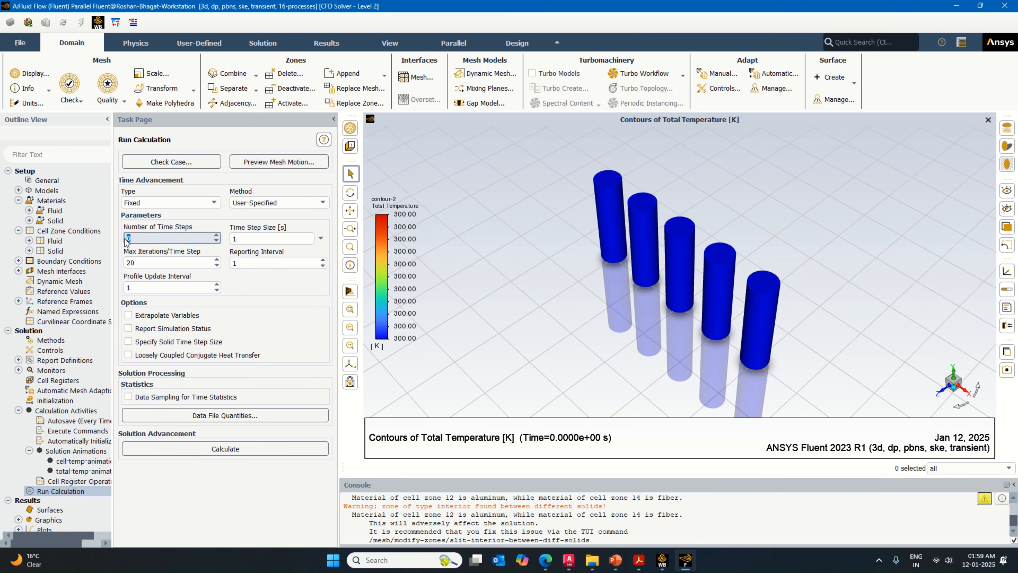
click(266, 452)
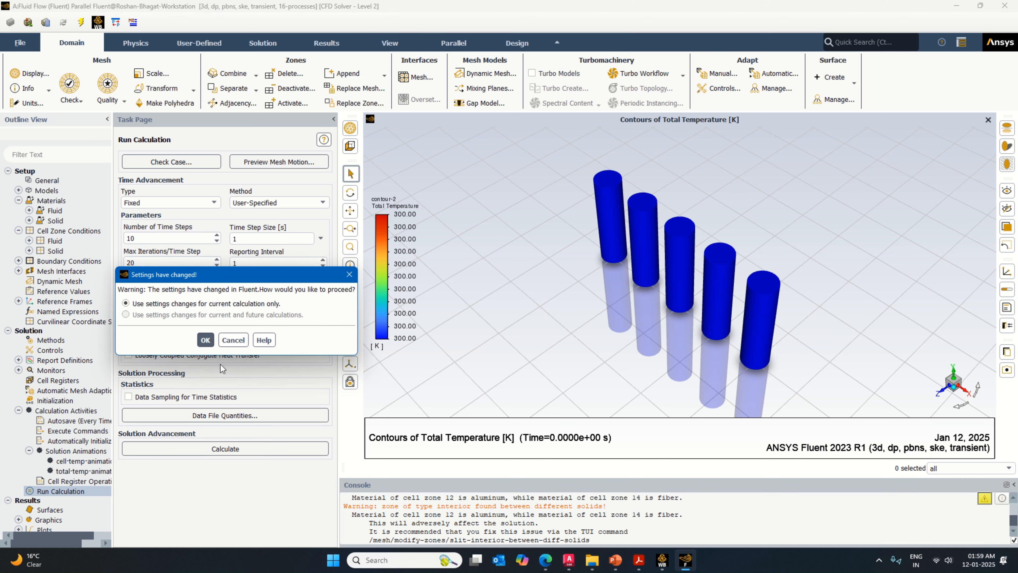
click(206, 344)
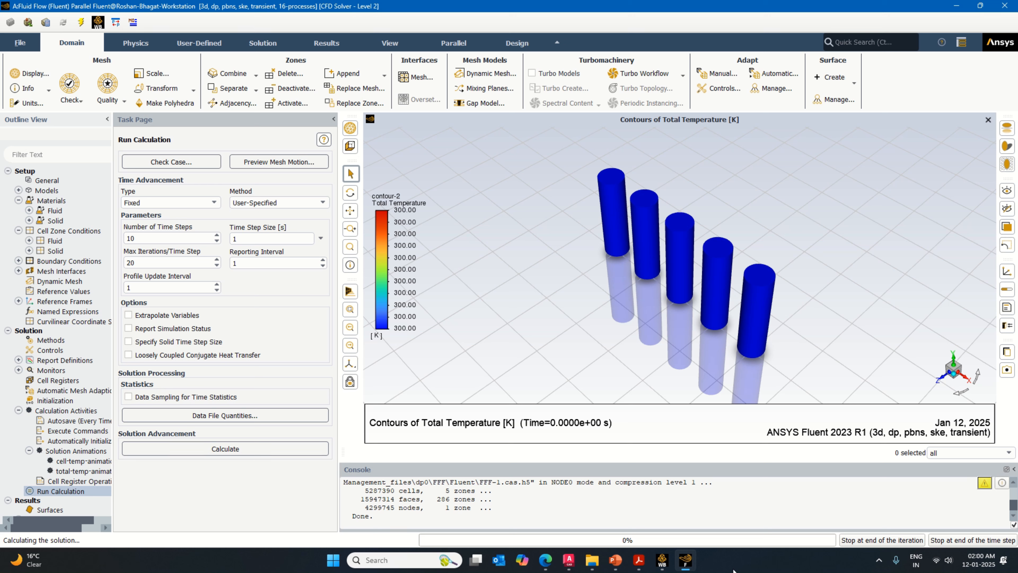
Step: Switch to Task Manager, check the CPU and memory performance during the calculation, and minimize it
right_click(756, 570)
click(784, 520)
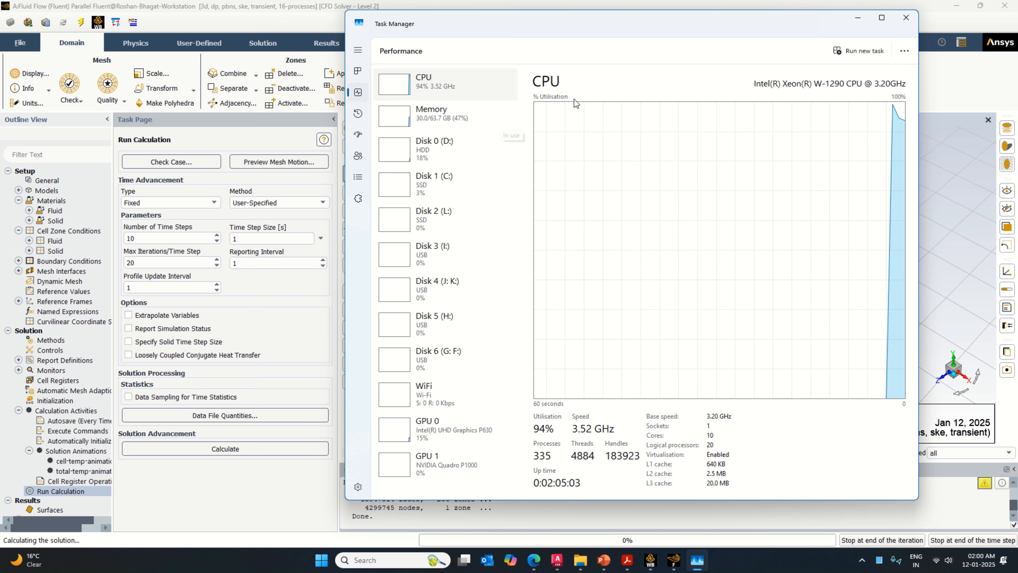
click(436, 117)
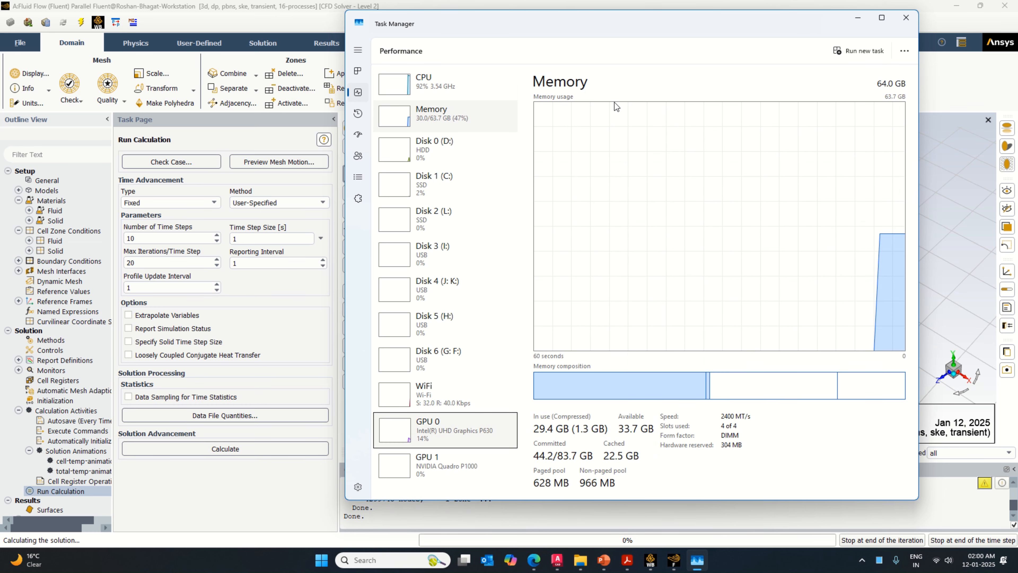
click(860, 18)
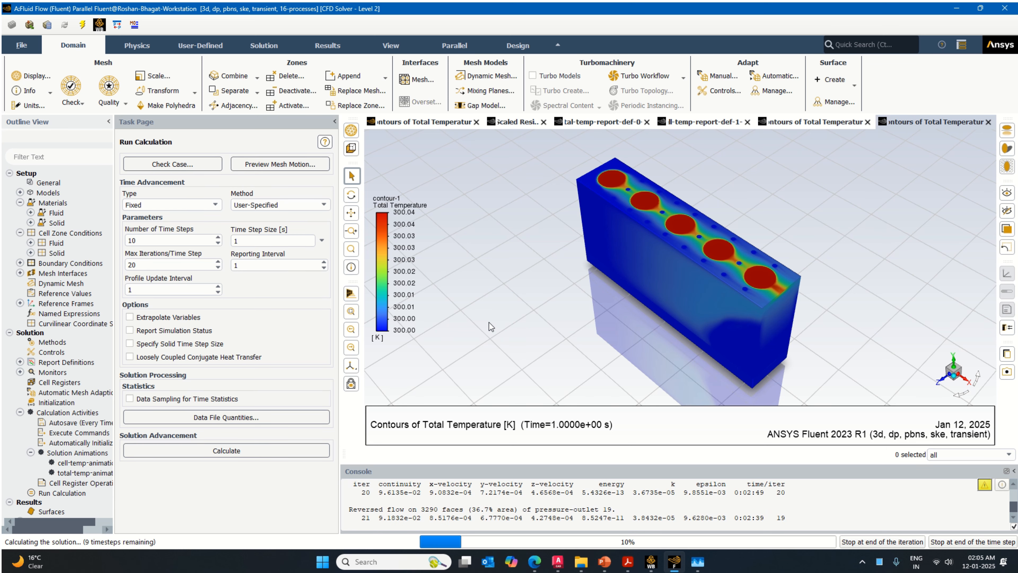
Step: Review the cell temperature contour, both temperature report plots and the scaled residuals early in the running calculation
click(830, 123)
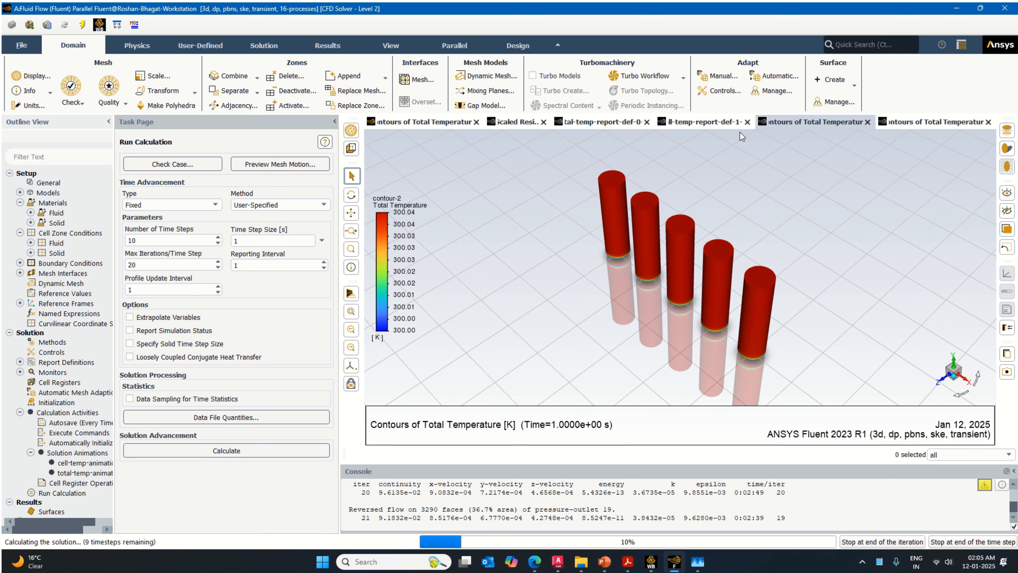
click(727, 124)
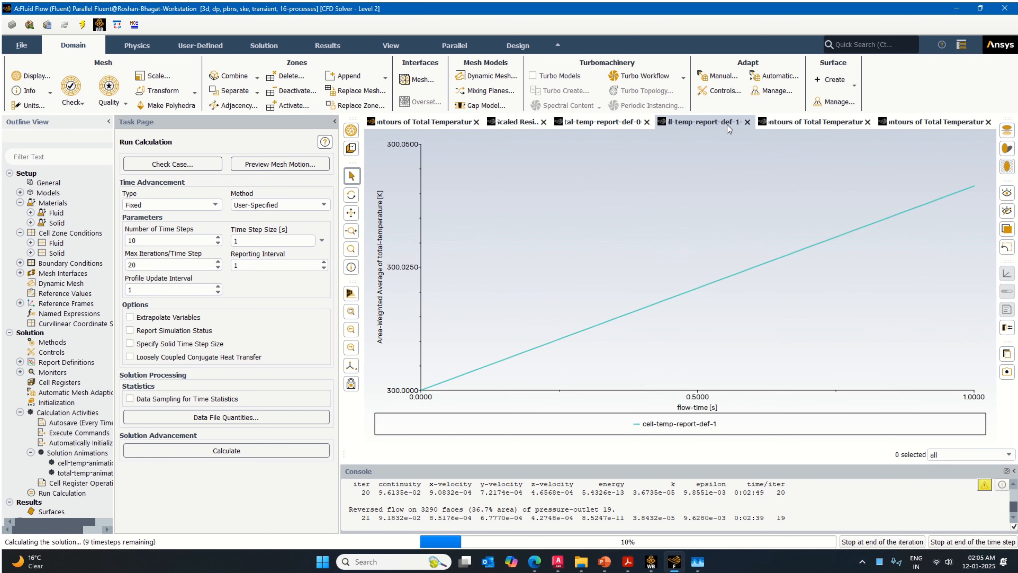
click(618, 125)
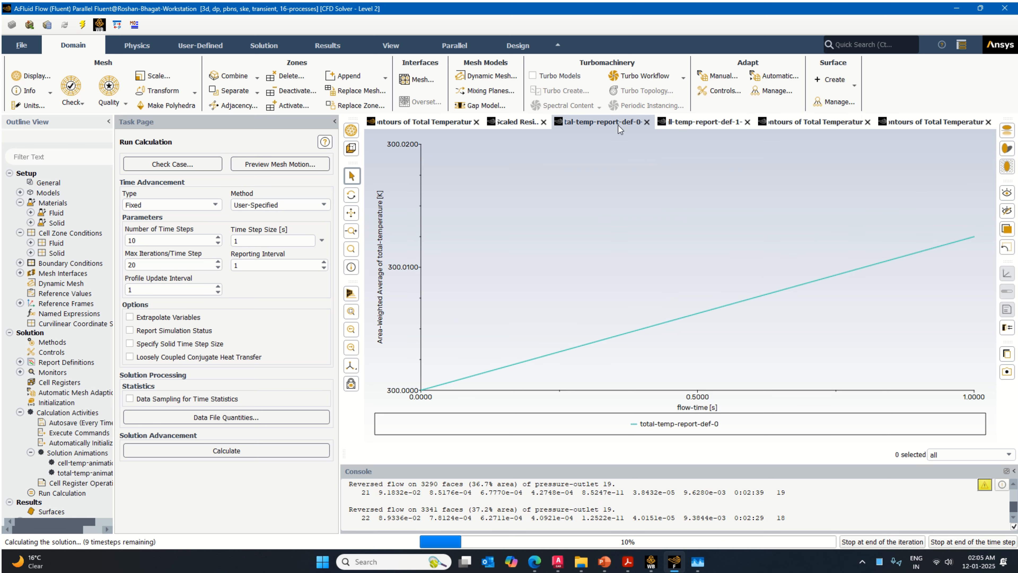
click(525, 128)
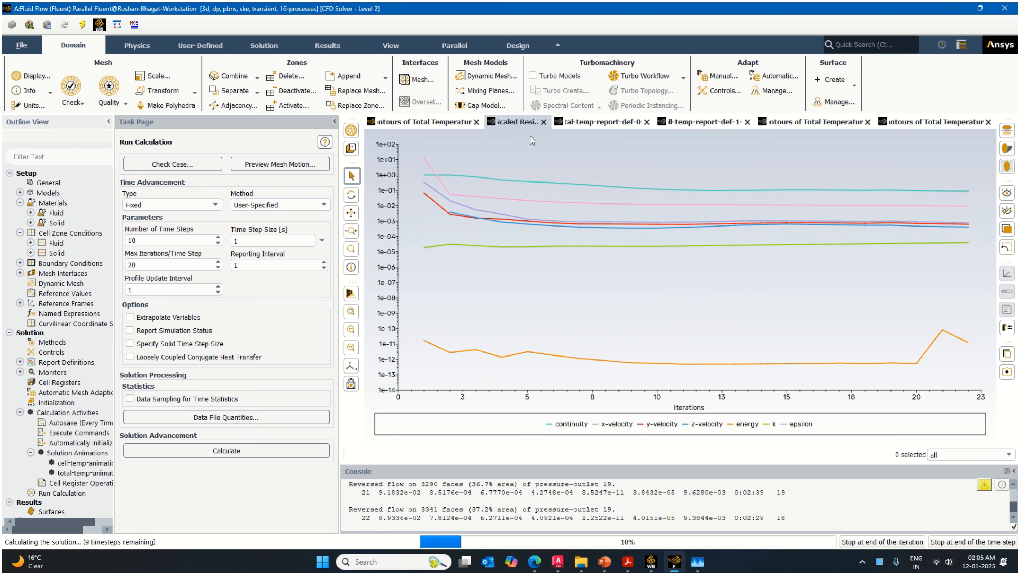
click(584, 123)
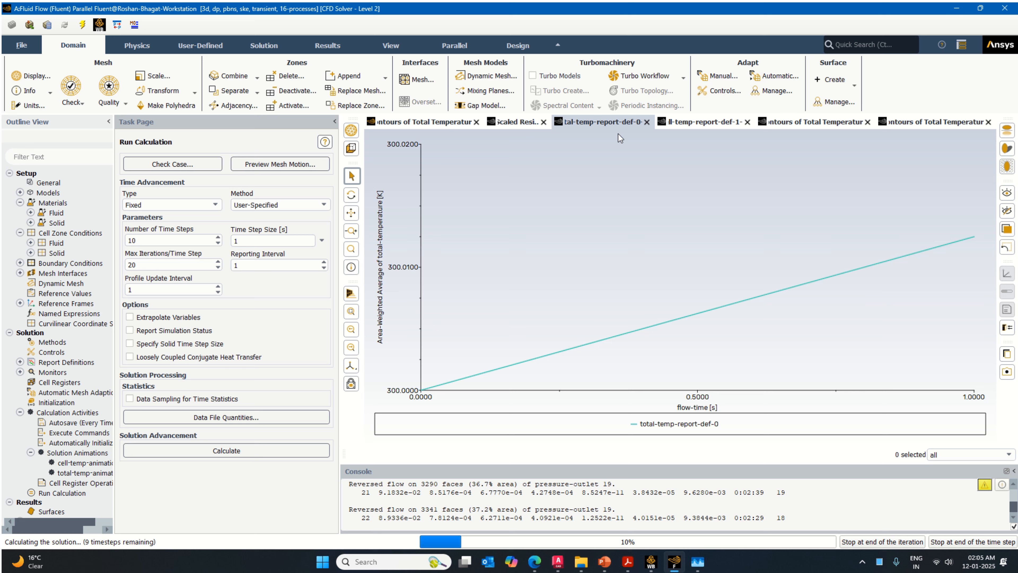
click(689, 127)
click(786, 128)
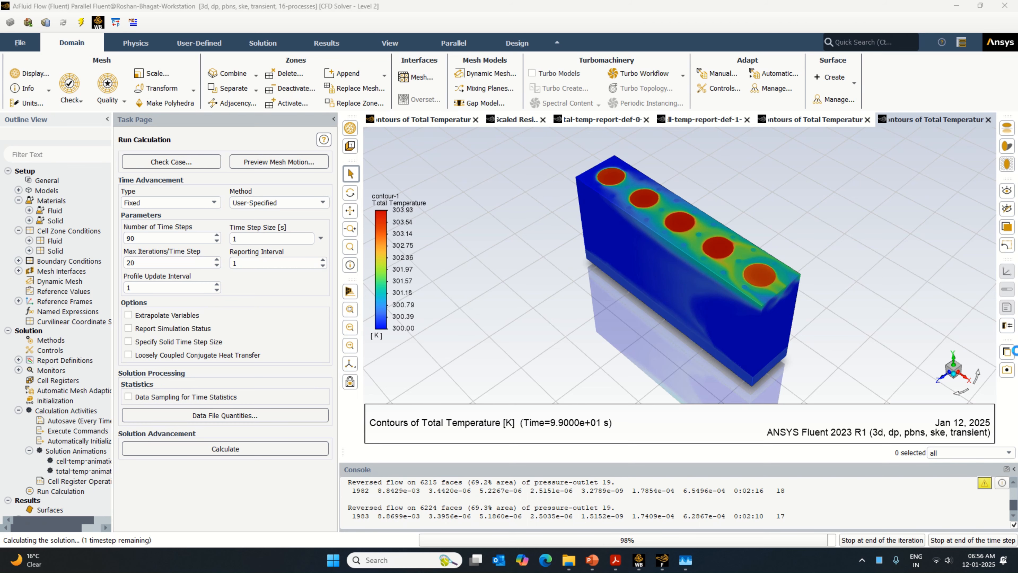
Step: Examine both total temperature contours, the cell and total temperature report plots, and the scaled residuals near the end of the 90-step run
click(826, 120)
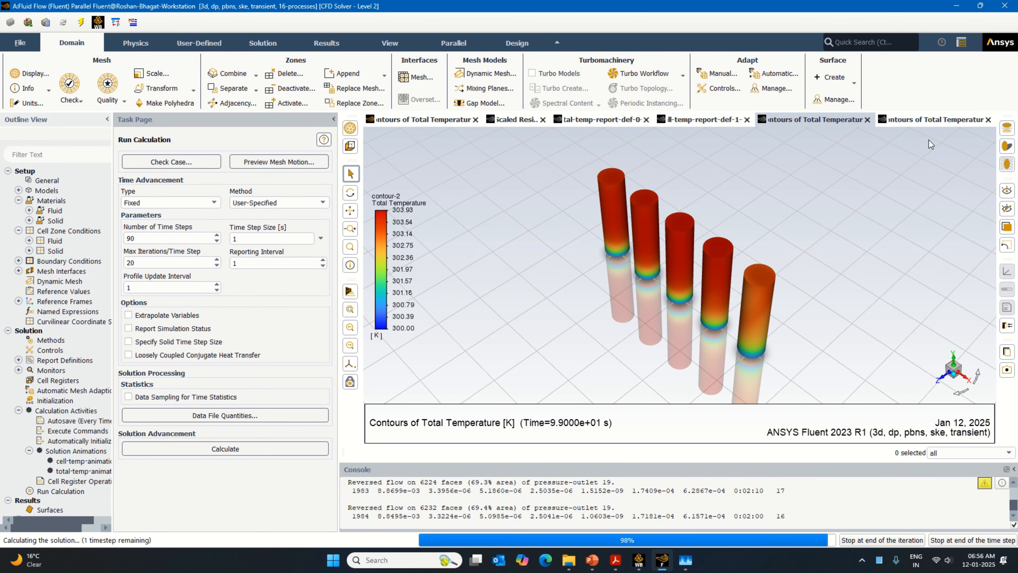
click(933, 125)
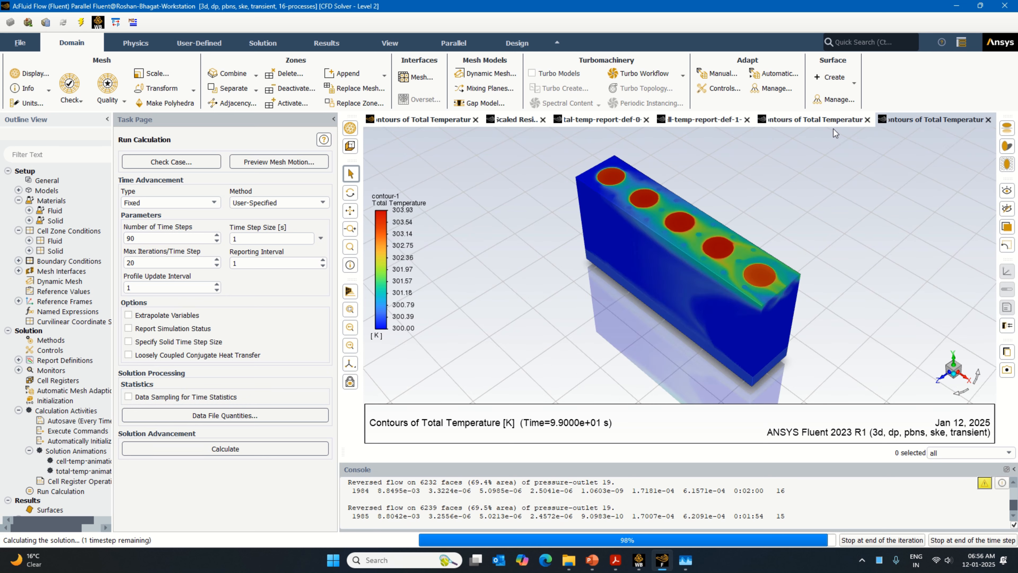
click(830, 122)
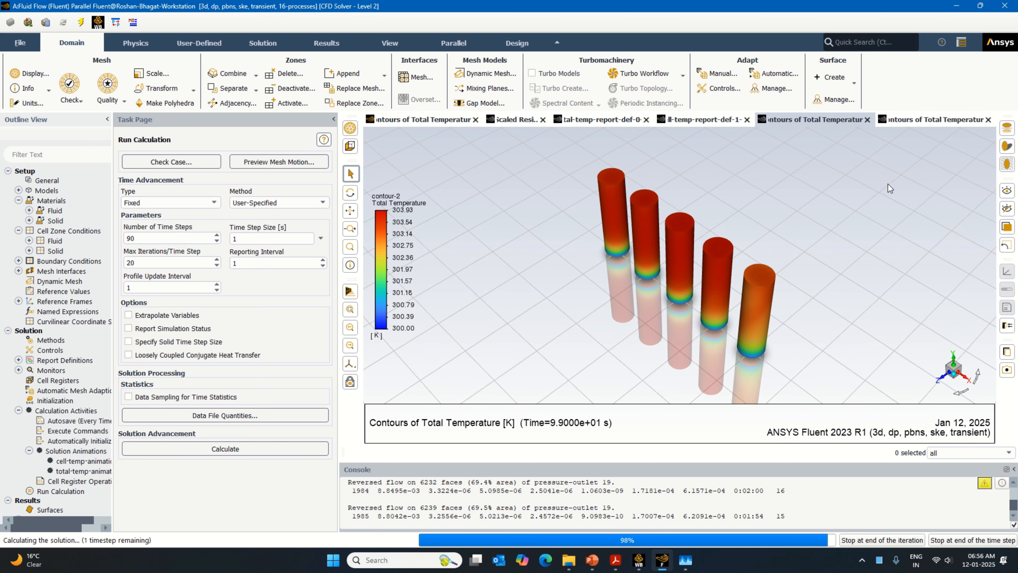
click(717, 128)
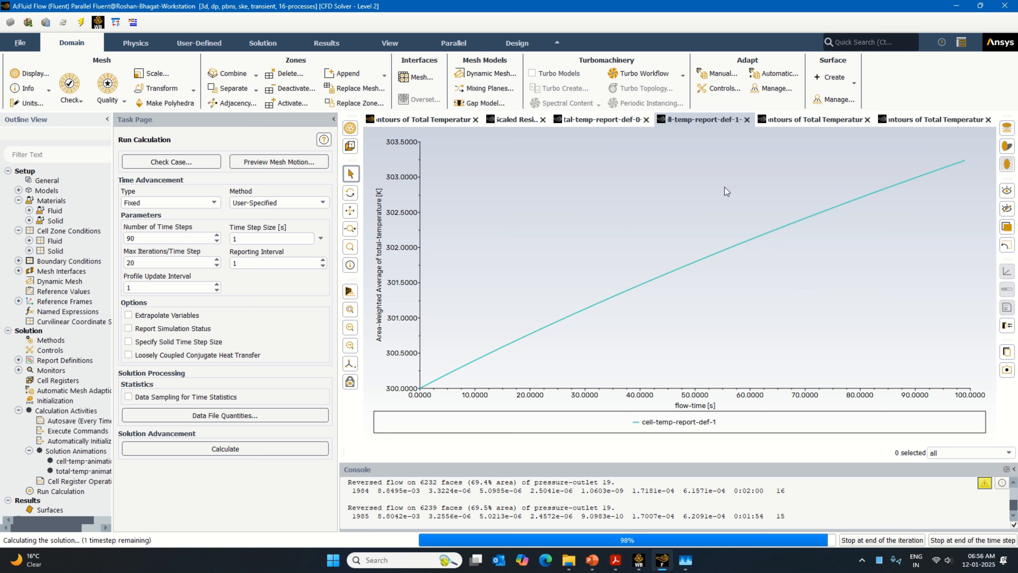
click(616, 126)
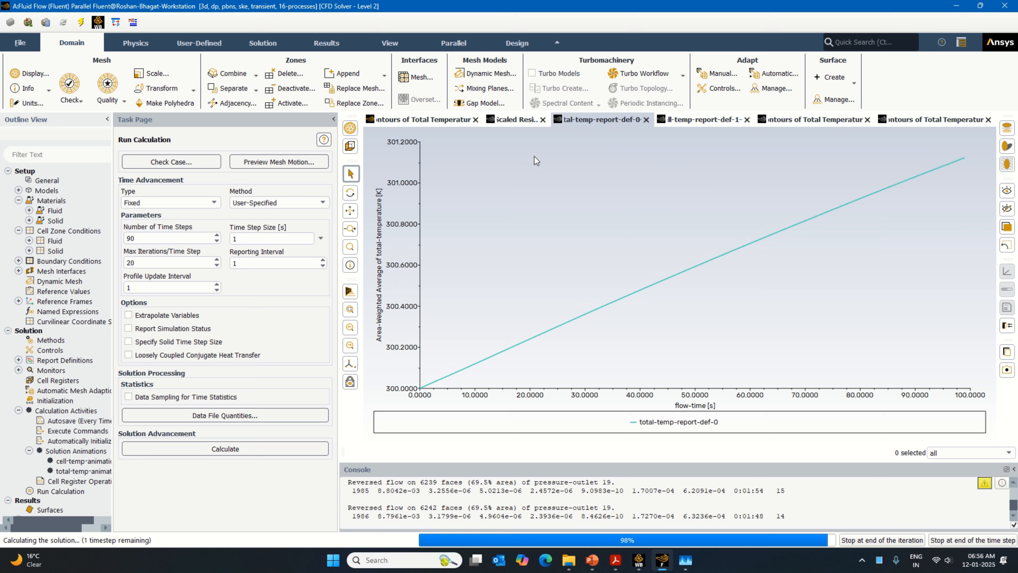
click(525, 121)
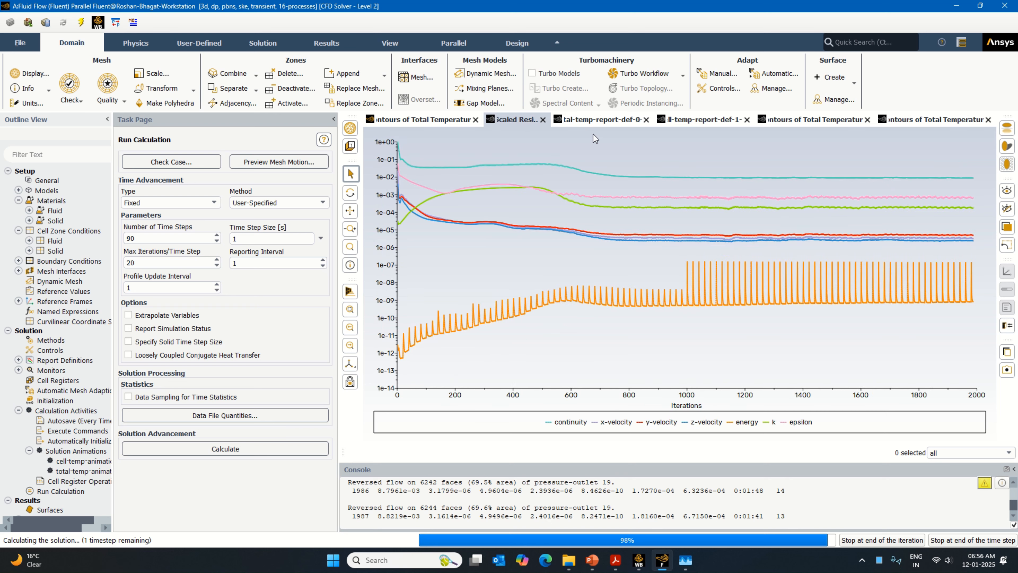
click(602, 122)
click(689, 122)
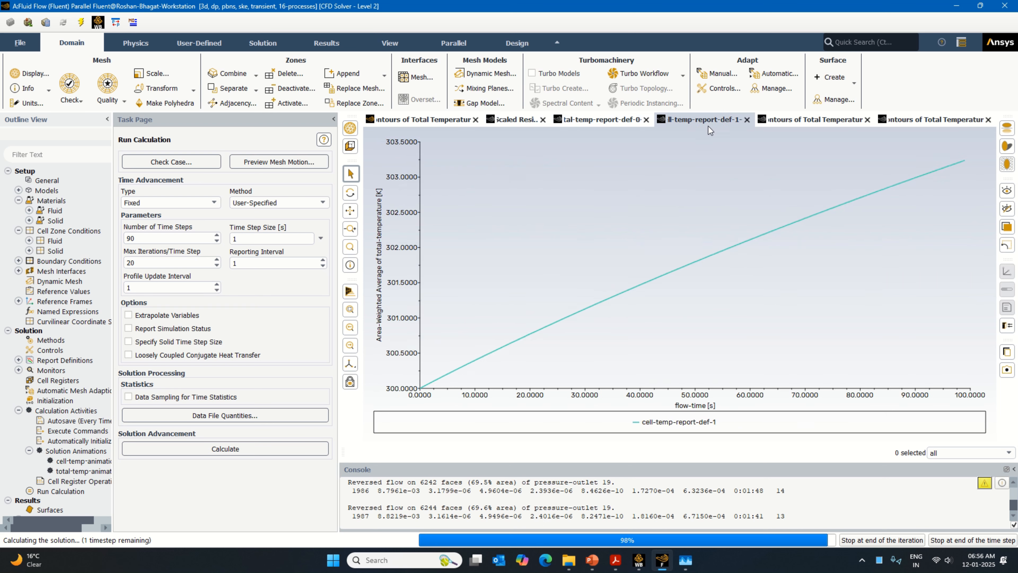
click(815, 125)
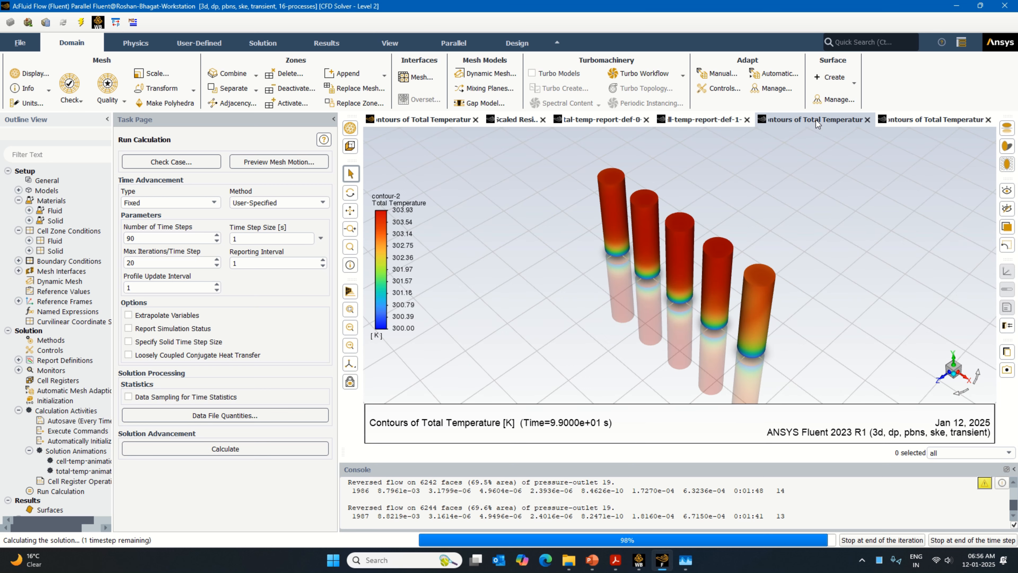
click(909, 121)
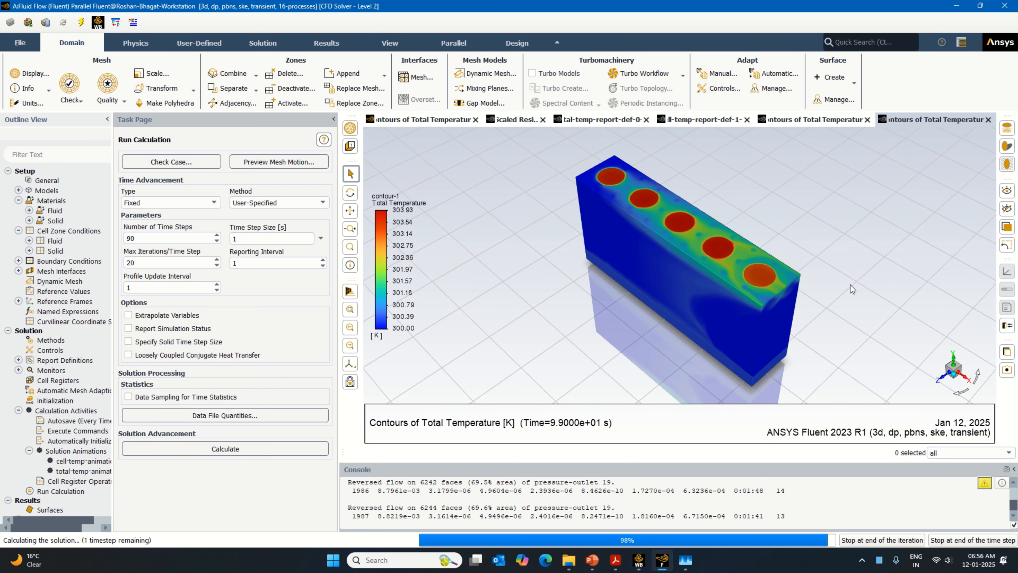
Step: Inspect the contour-1 battery pack temperature from the side and from above, and compare it with the contour-2 cell temperatures
click(943, 375)
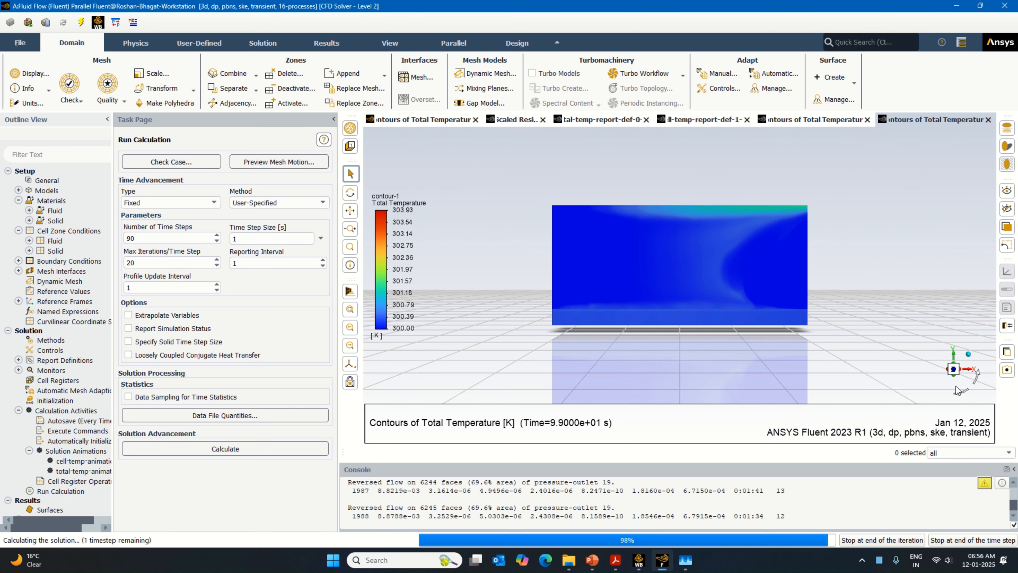
click(955, 355)
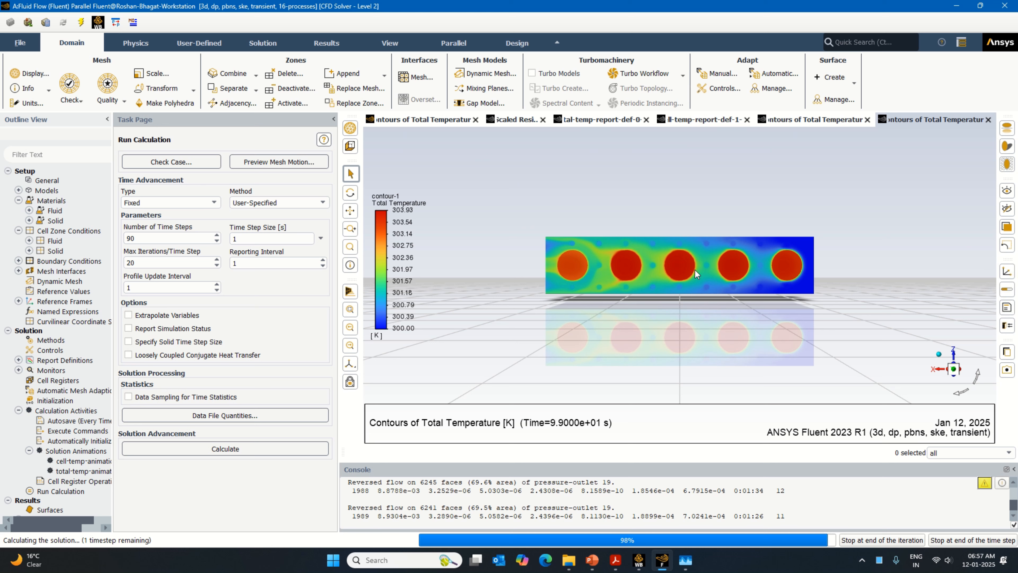
click(813, 122)
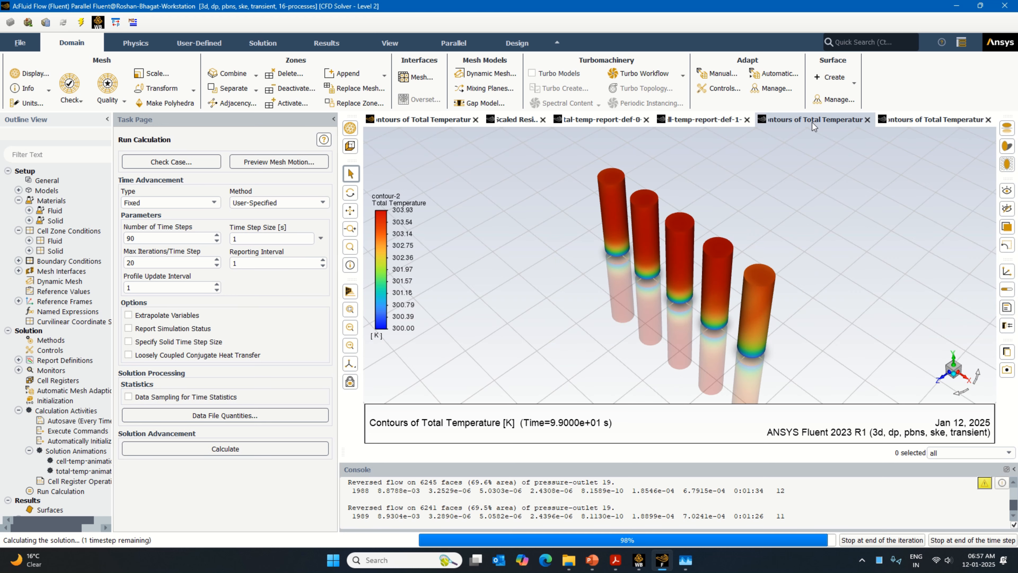
click(915, 122)
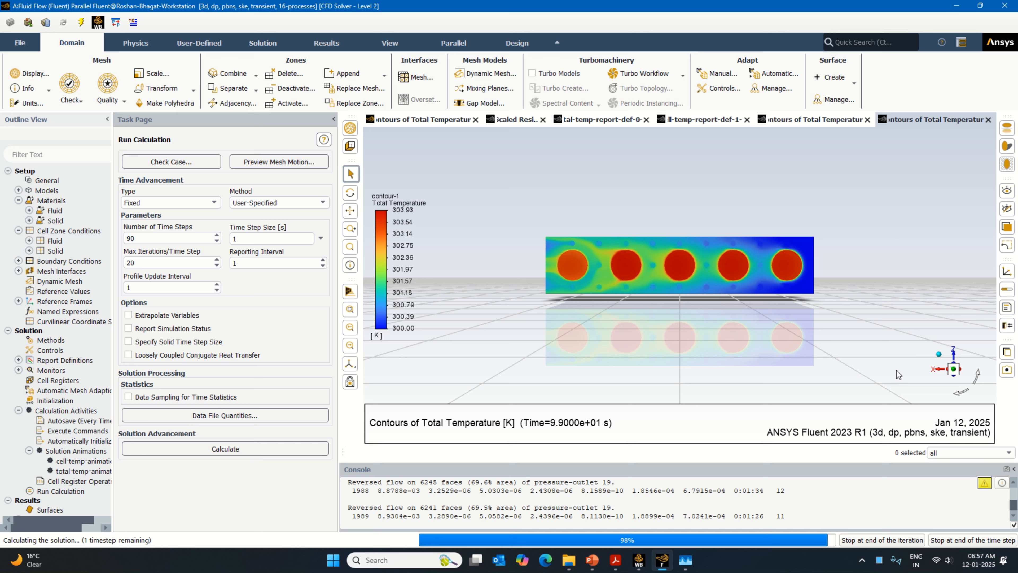